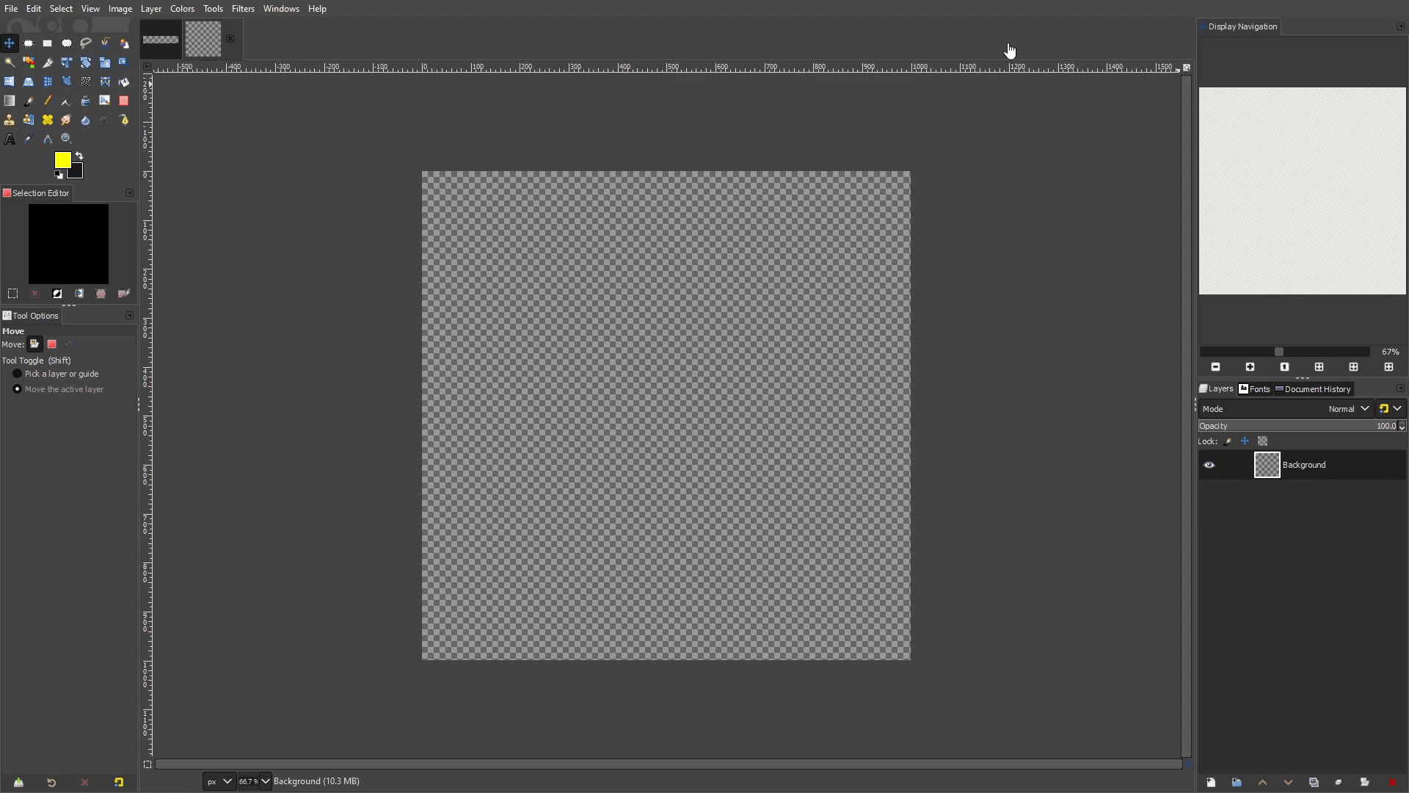
Draw a rectangular selection about 552 × 768 px in the middle of the canvas
{"action": "left_click_drag", "start_coordinate": [794, 262], "coordinate": [775, 273]}
{"action": "scroll", "coordinate": [690, 348], "scroll_direction": "up", "scroll_amount": 1}
{"action": "scroll", "coordinate": [691, 348], "scroll_direction": "down", "scroll_amount": 1}
{"action": "left_click_drag", "start_coordinate": [690, 349], "coordinate": [700, 339]}
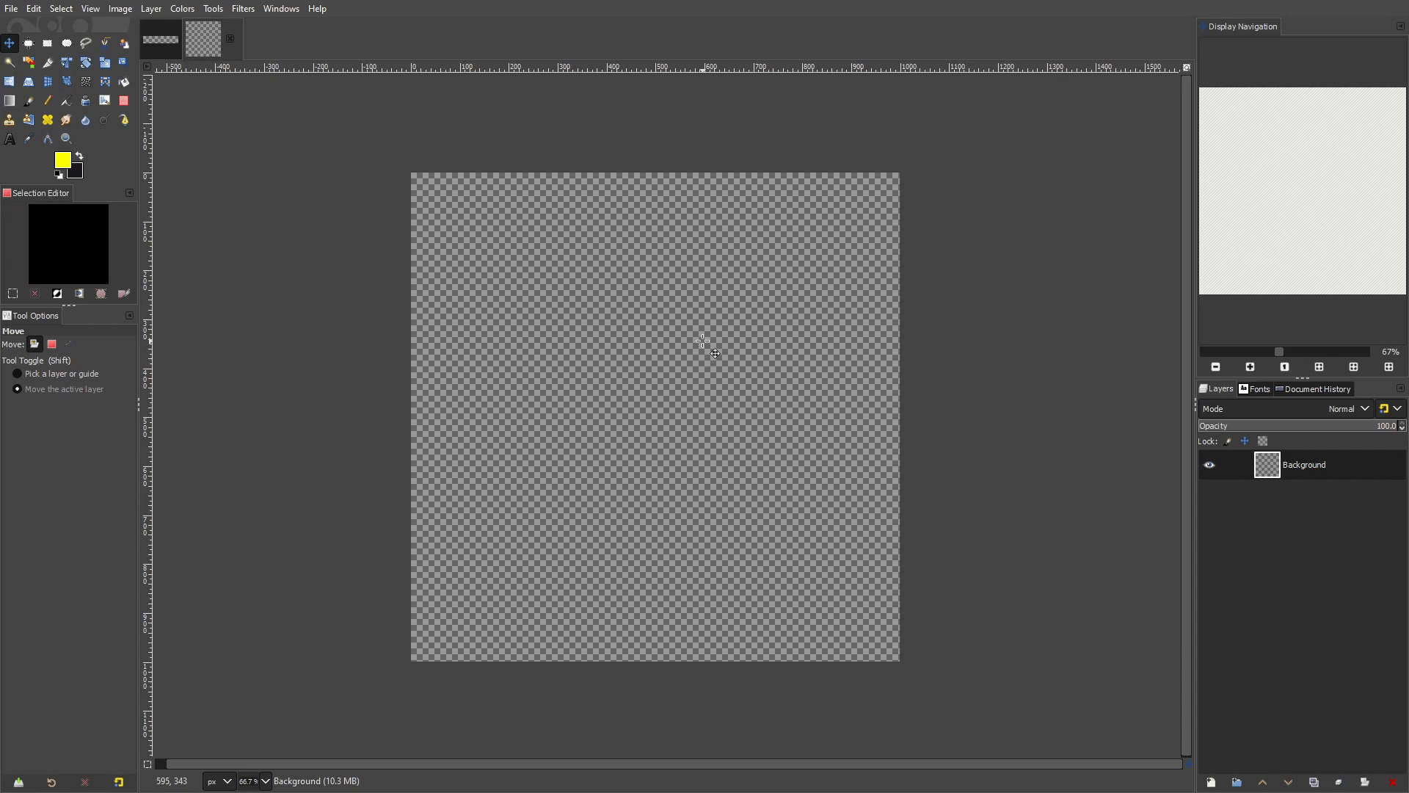
{"action": "left_click", "coordinate": [47, 42]}
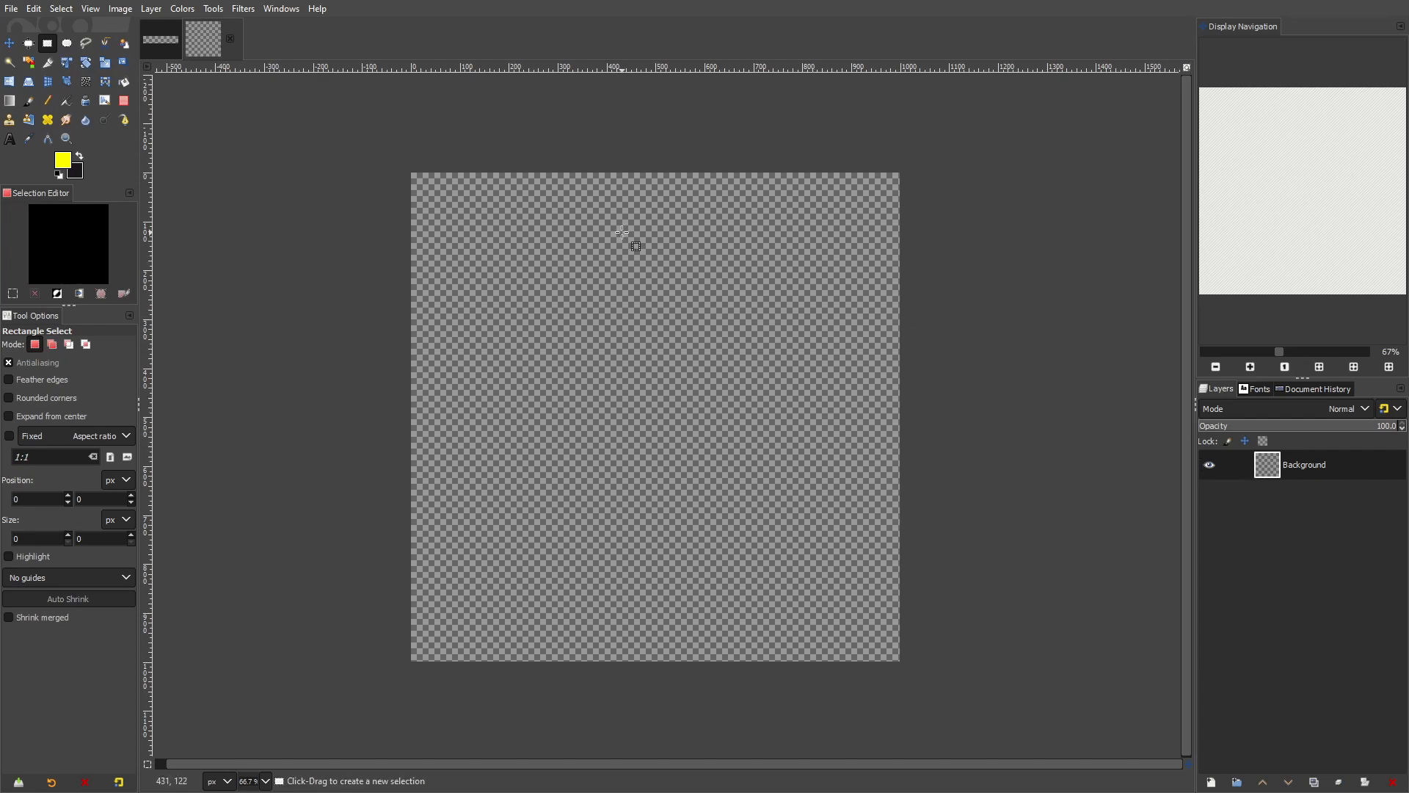
{"action": "left_click_drag", "start_coordinate": [502, 218], "coordinate": [772, 593]}
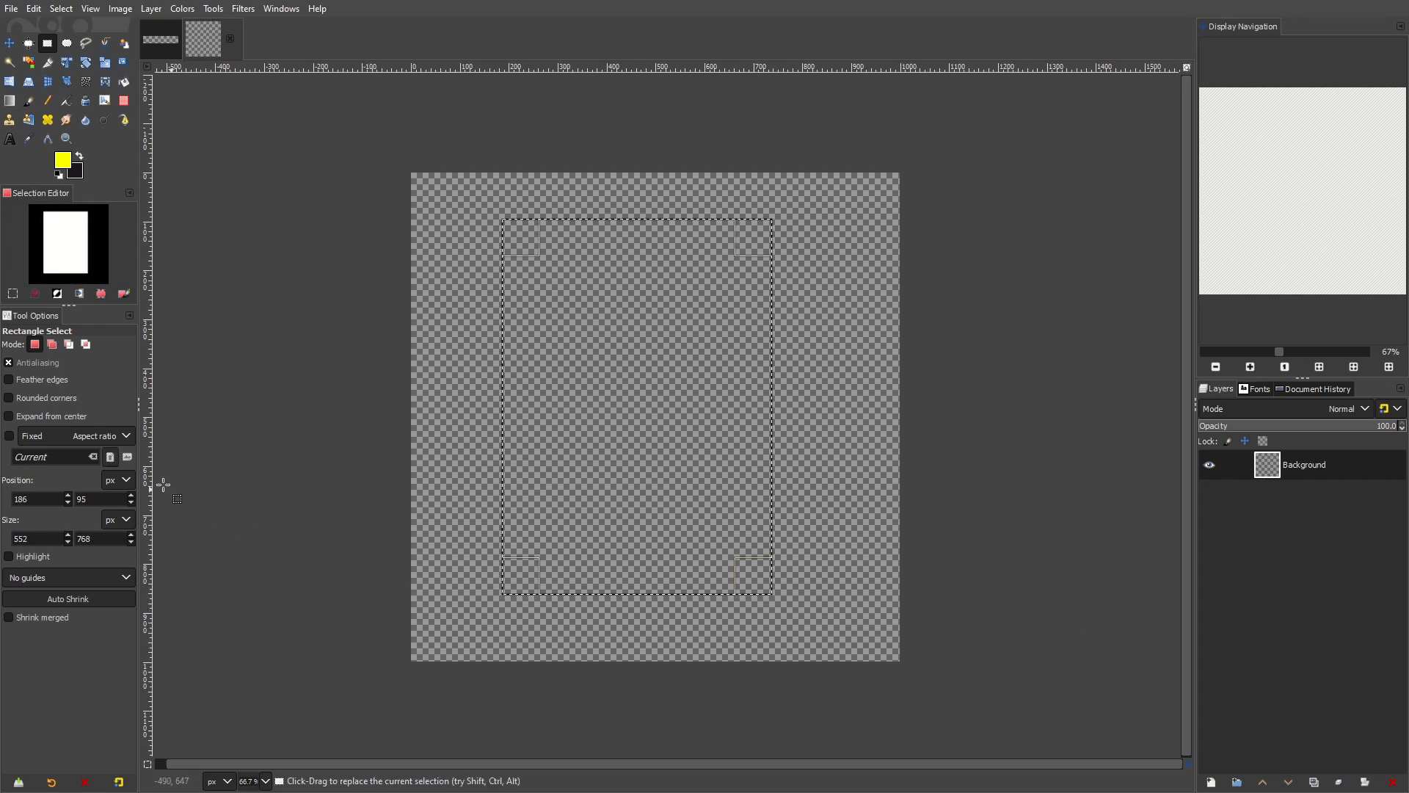
Round the corners of the rectangular selection with a radius of about 52.8 px
{"action": "left_click", "coordinate": [9, 398]}
{"action": "left_click_drag", "start_coordinate": [16, 409], "coordinate": [34, 425]}
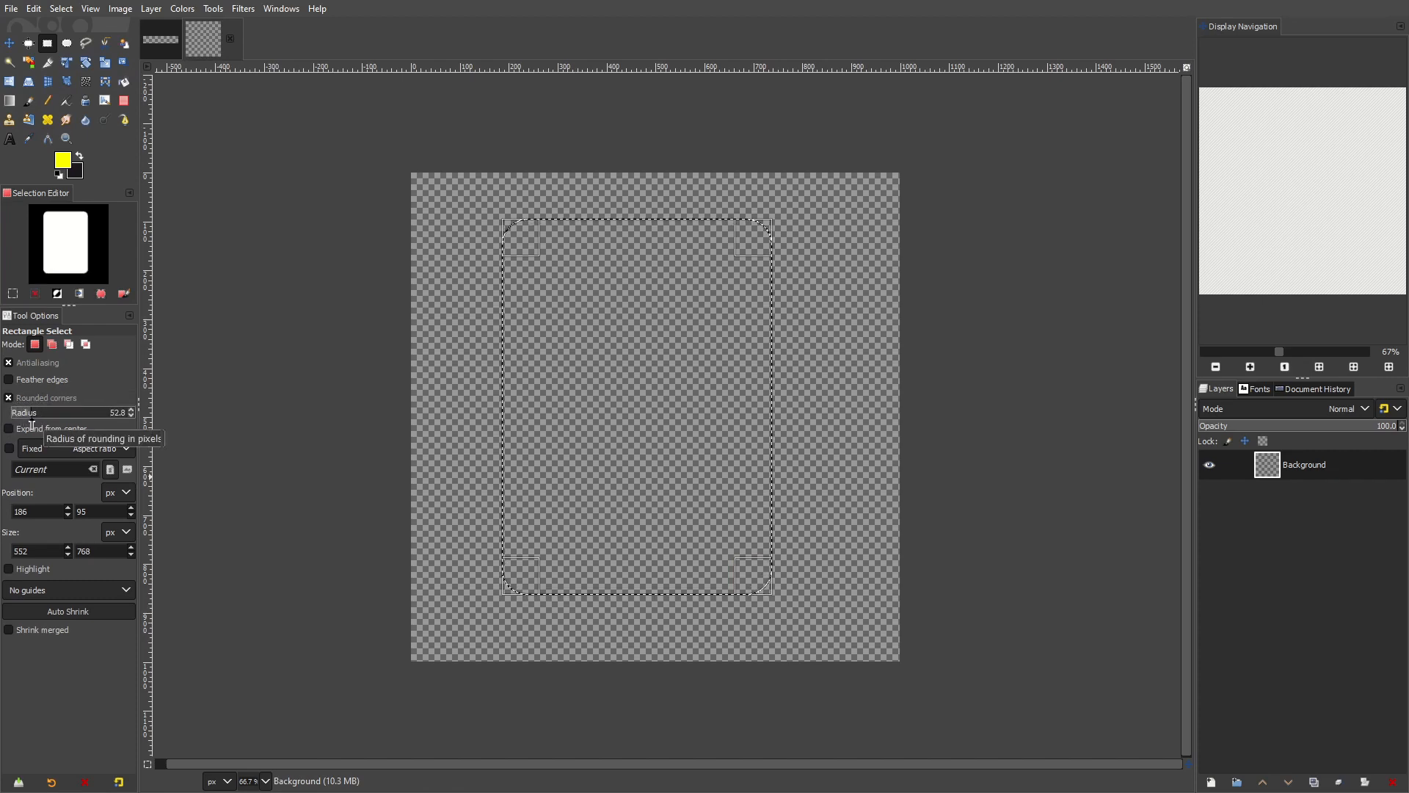
{"action": "scroll", "coordinate": [512, 220], "scroll_direction": "up", "scroll_amount": 6}
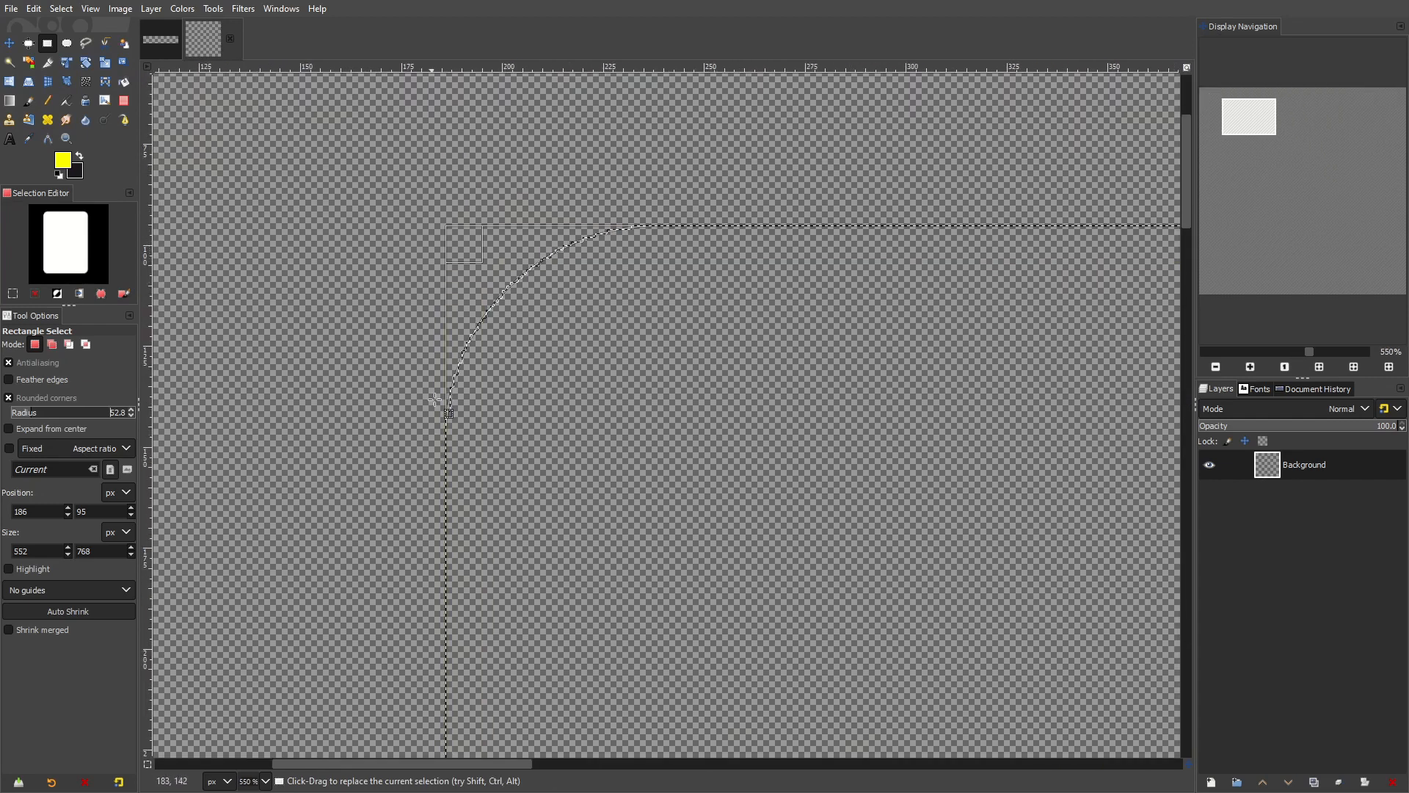
{"action": "scroll", "coordinate": [632, 462], "scroll_direction": "down", "scroll_amount": 7}
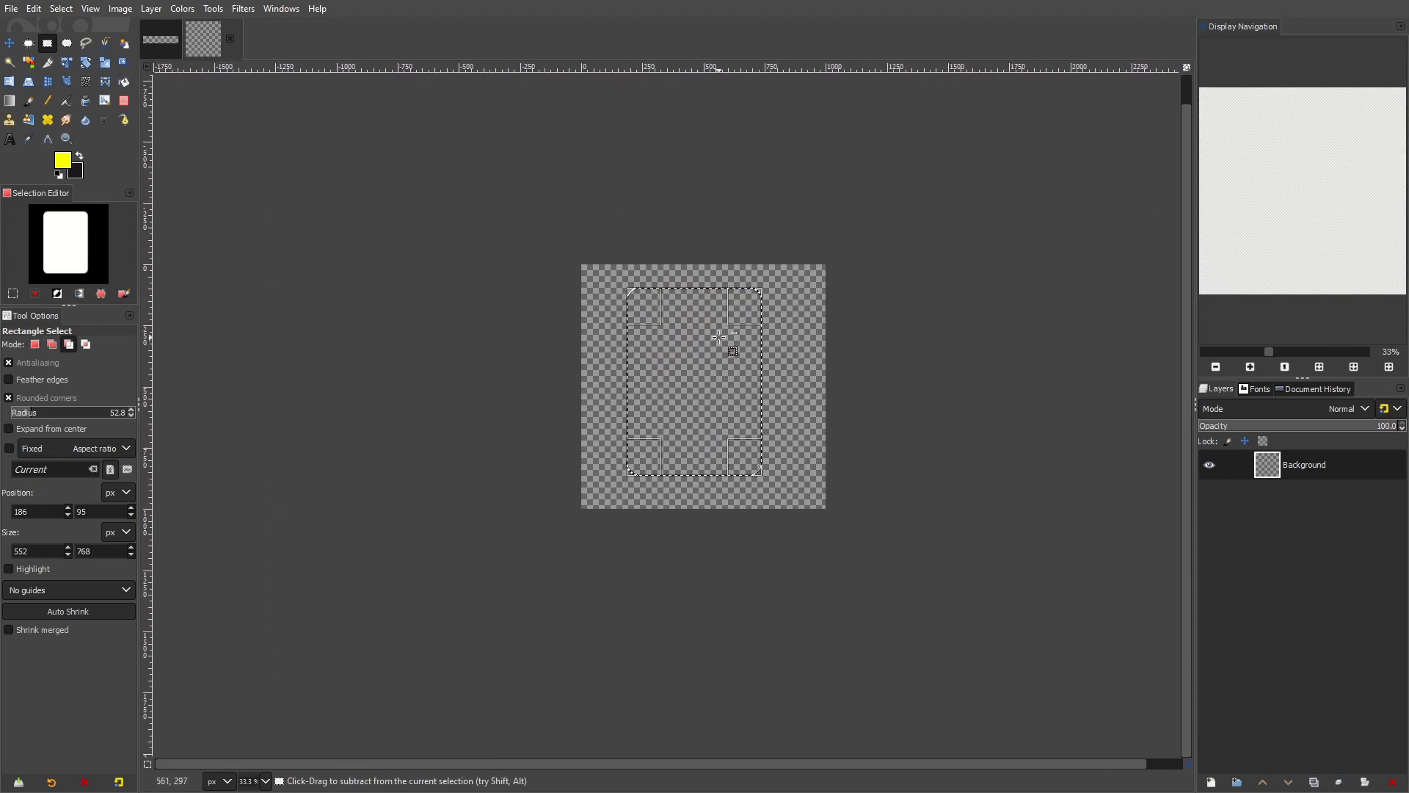
{"action": "scroll", "coordinate": [718, 336], "scroll_direction": "up", "scroll_amount": 1}
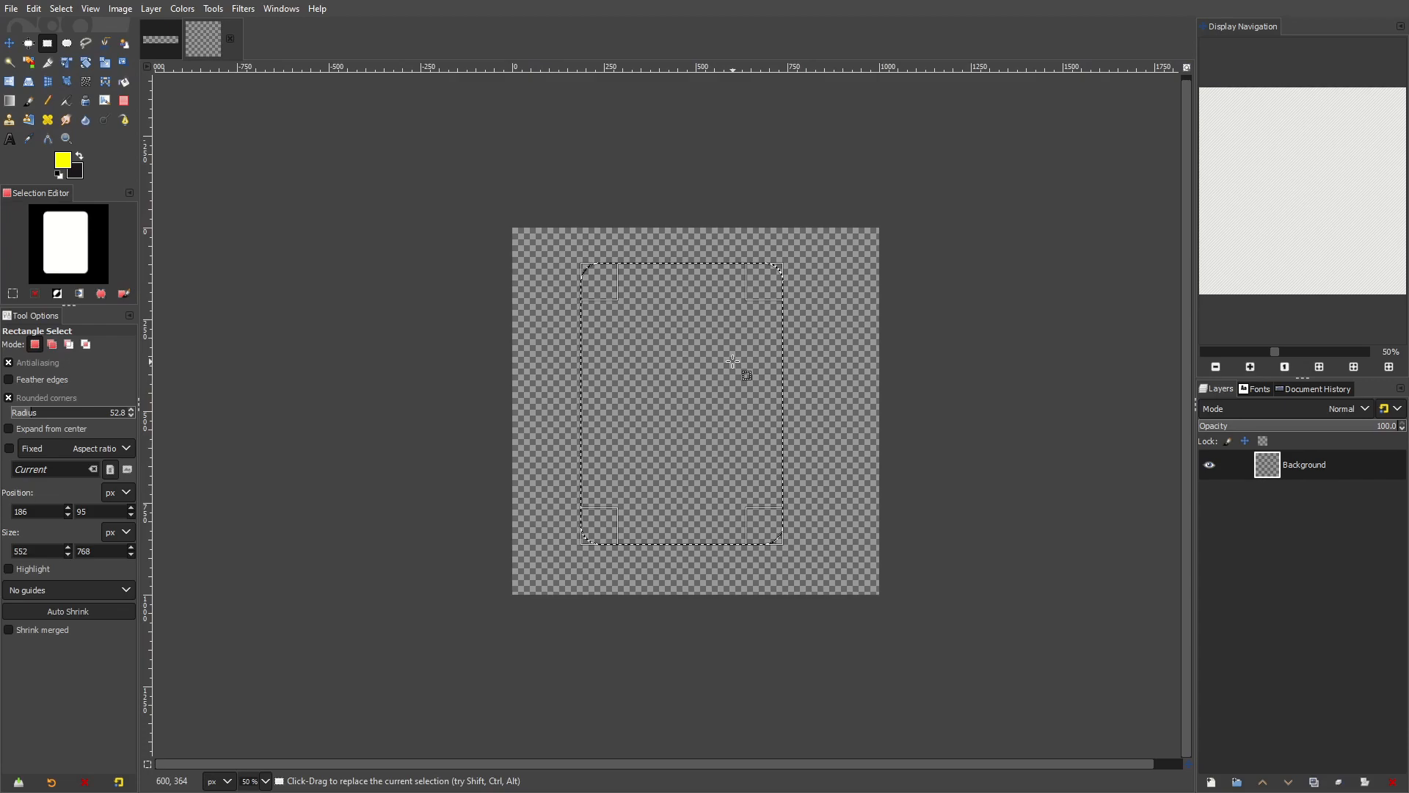
{"action": "scroll", "coordinate": [759, 382], "scroll_direction": "up", "scroll_amount": 1}
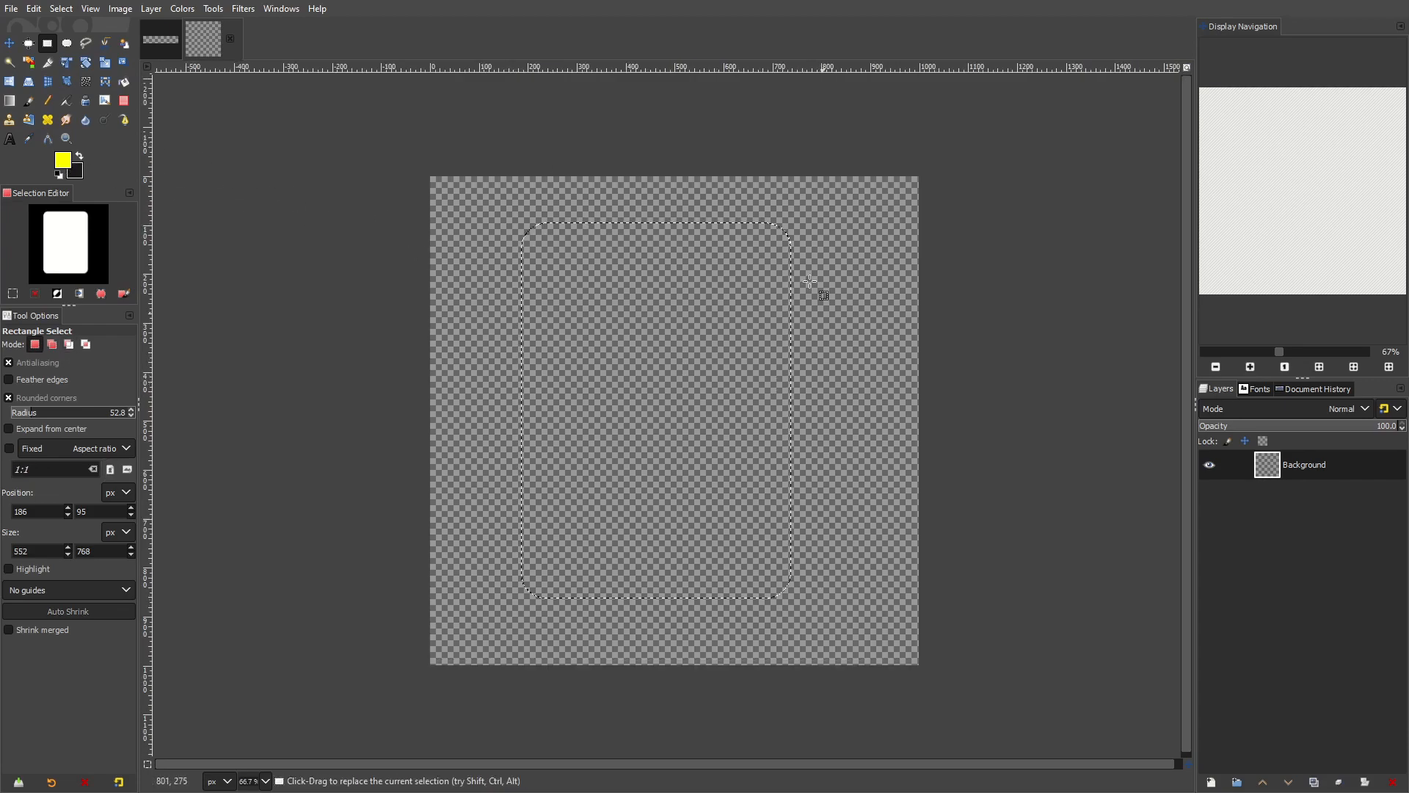
Pick a light beige foreground color and bucket-fill the rounded selection with it
{"action": "left_click", "coordinate": [65, 165]}
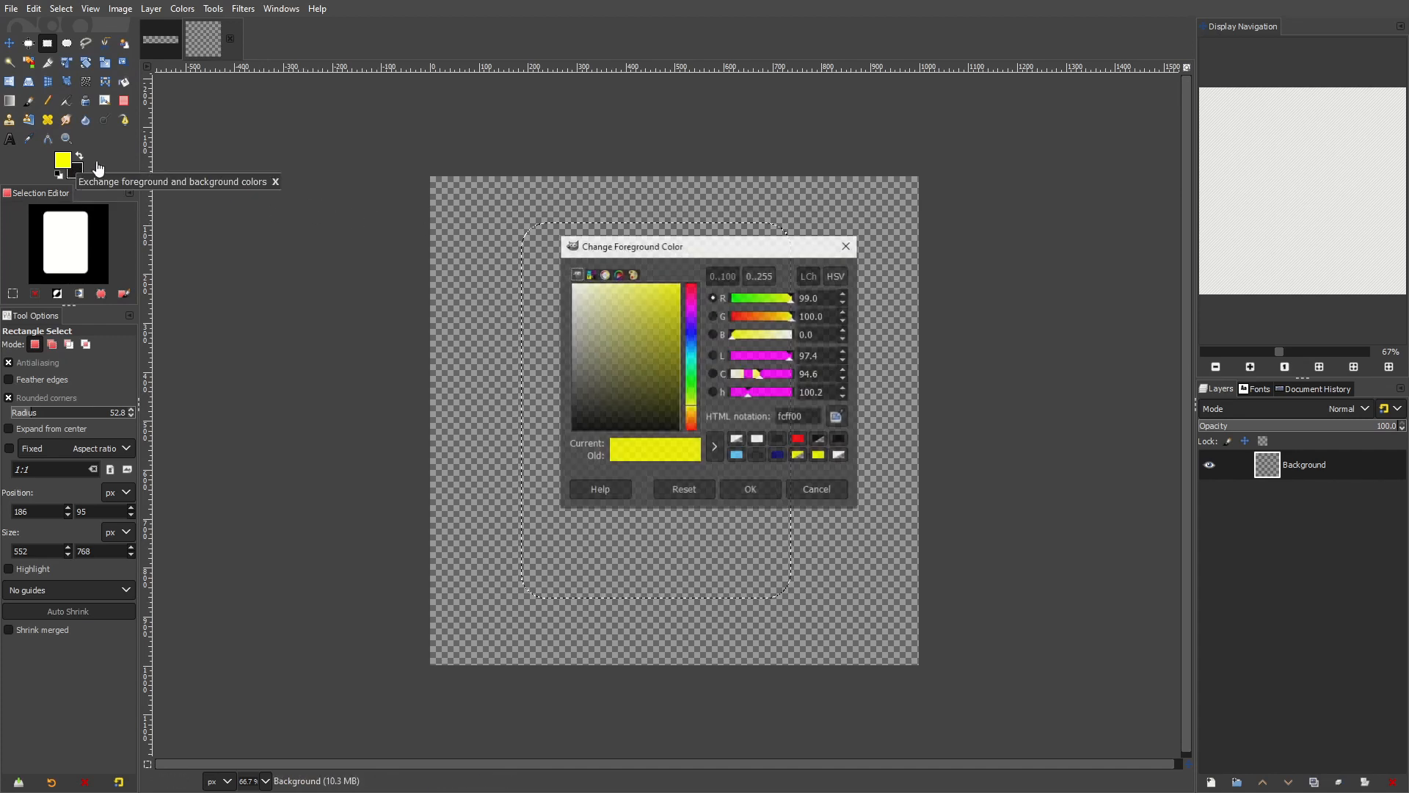
{"action": "left_click_drag", "start_coordinate": [623, 337], "coordinate": [591, 309]}
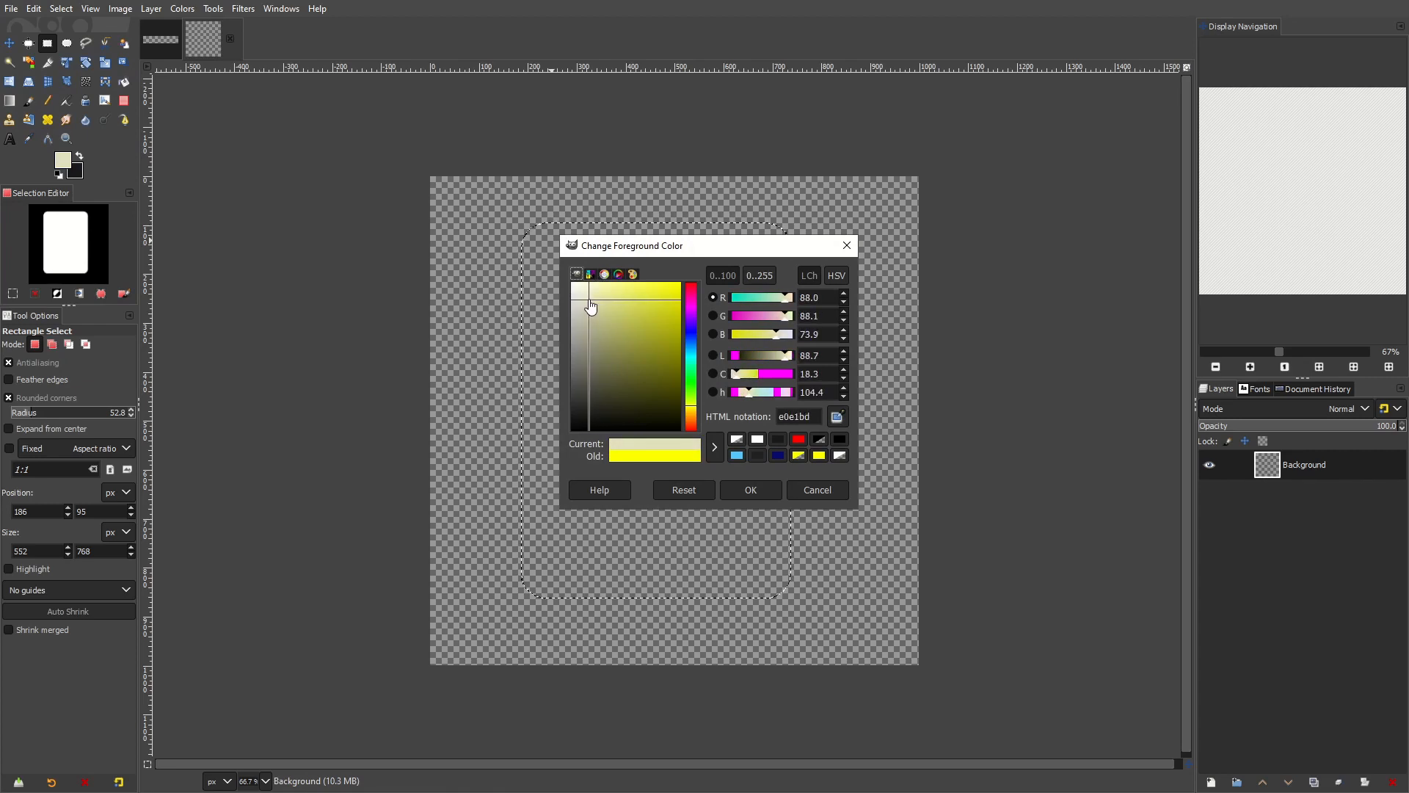
{"action": "left_click", "coordinate": [691, 411]}
{"action": "left_click", "coordinate": [752, 489]}
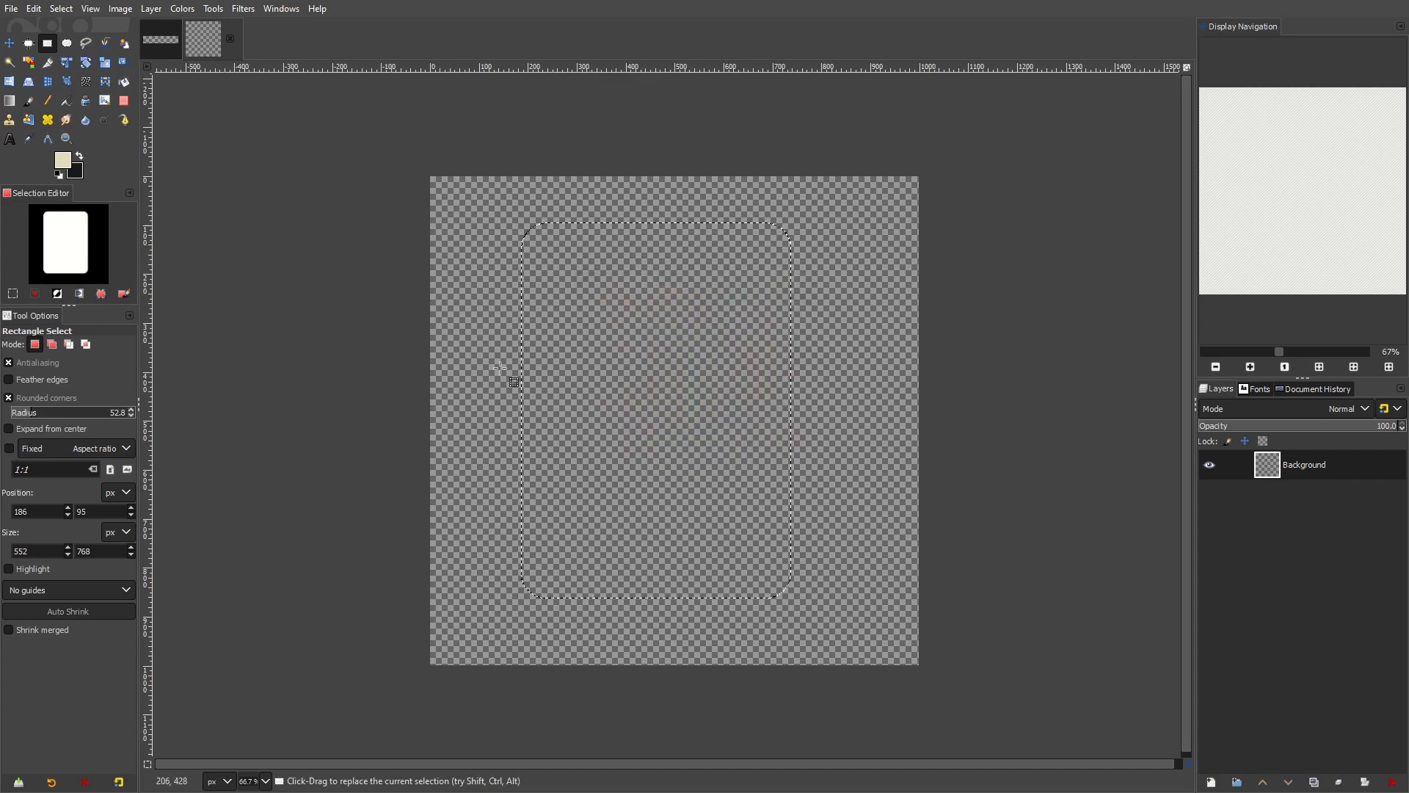
{"action": "left_click", "coordinate": [124, 81]}
{"action": "left_click", "coordinate": [635, 328]}
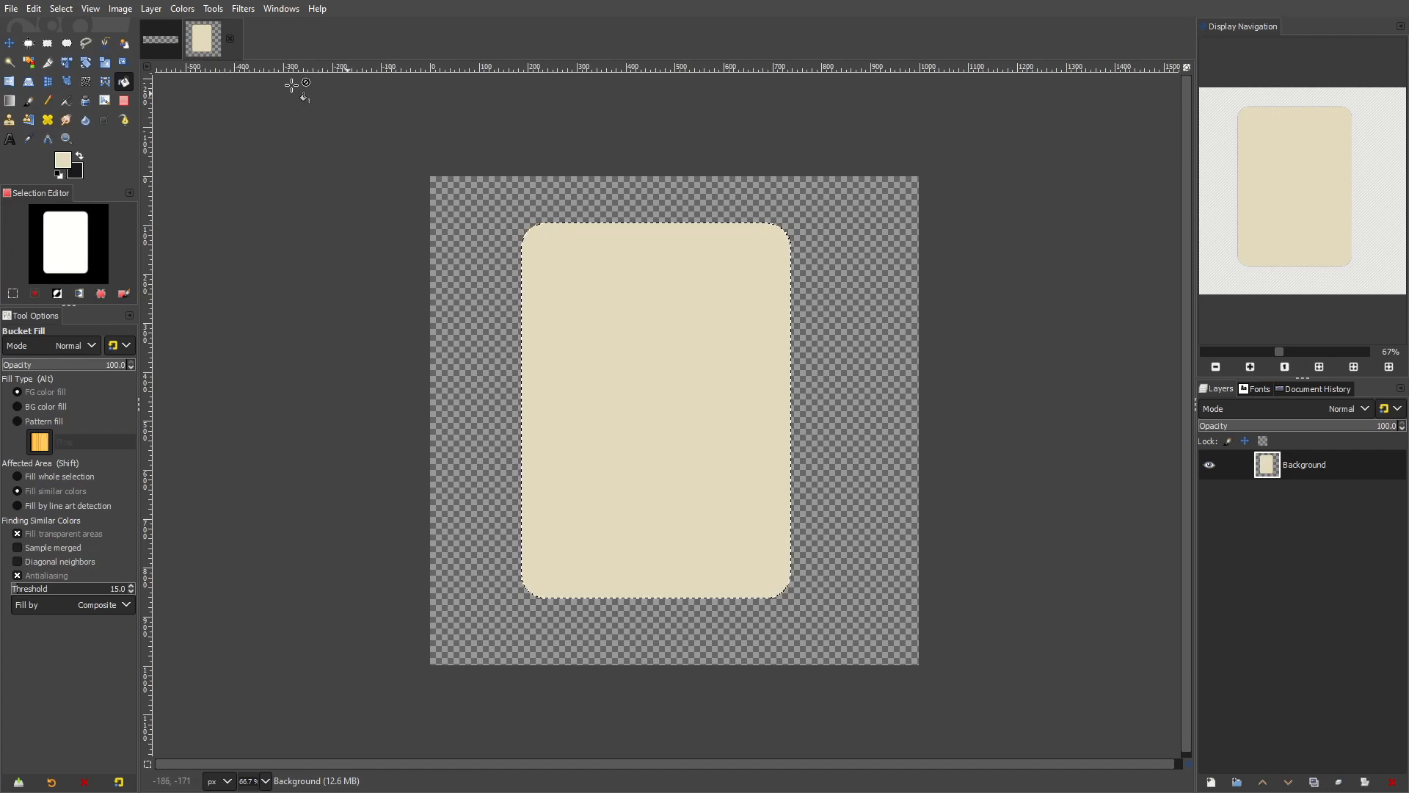
Clear the selection and crop the Background layer to its content
{"action": "left_click", "coordinate": [61, 8]}
{"action": "left_click", "coordinate": [87, 42]}
{"action": "left_click", "coordinate": [149, 9]}
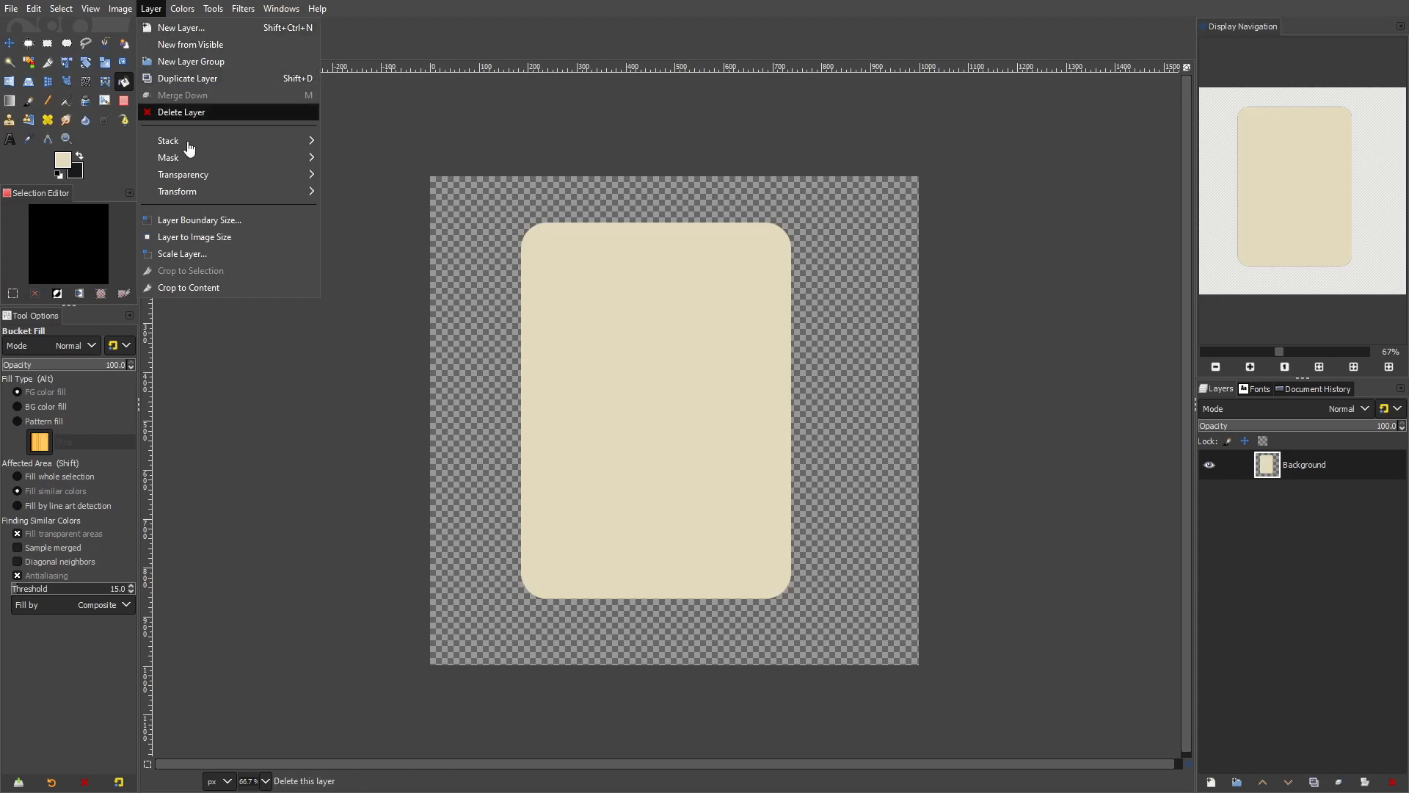
{"action": "left_click", "coordinate": [255, 292]}
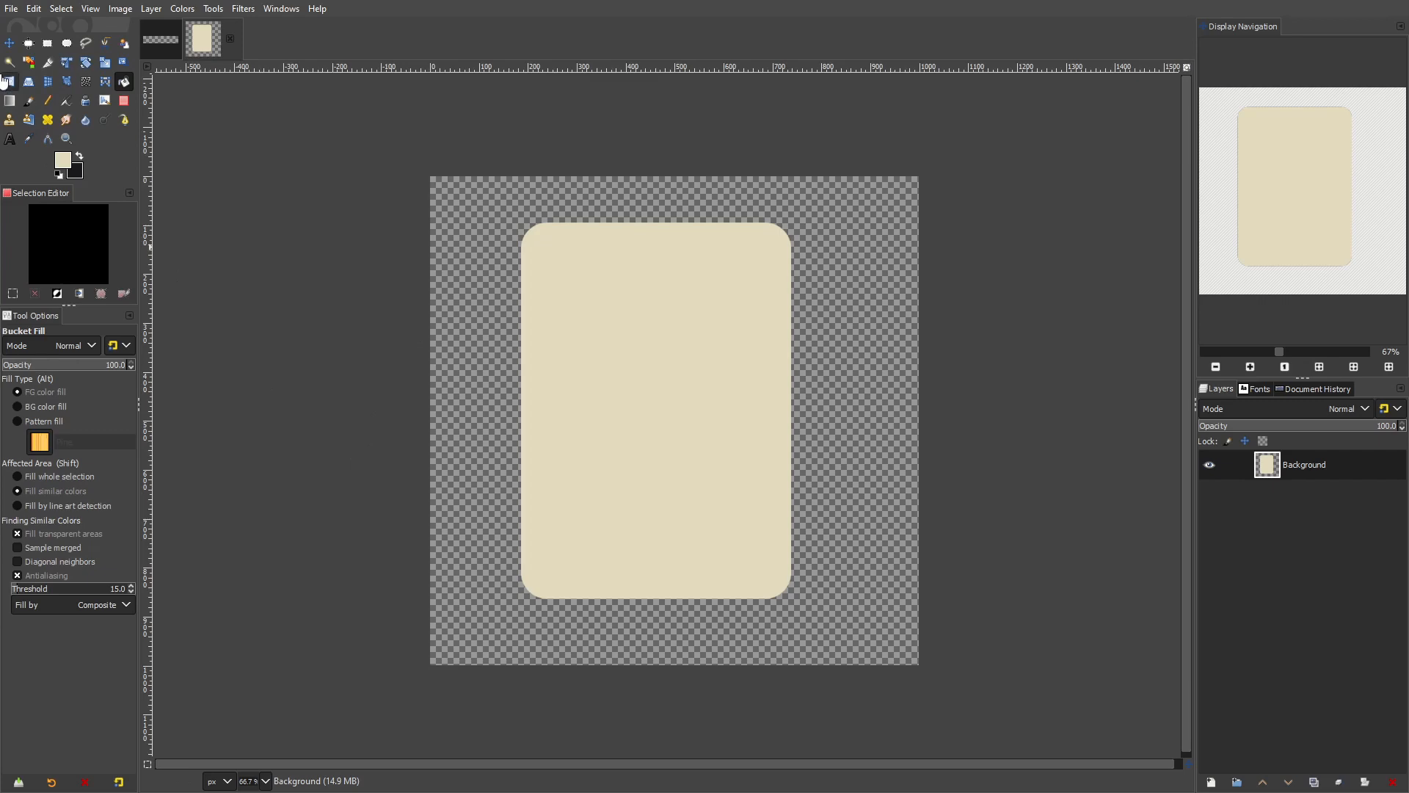
Rotate the beige card about 16.34 degrees counterclockwise around its center
{"action": "left_click", "coordinate": [84, 71]}
{"action": "left_click_drag", "start_coordinate": [847, 180], "coordinate": [754, 153]}
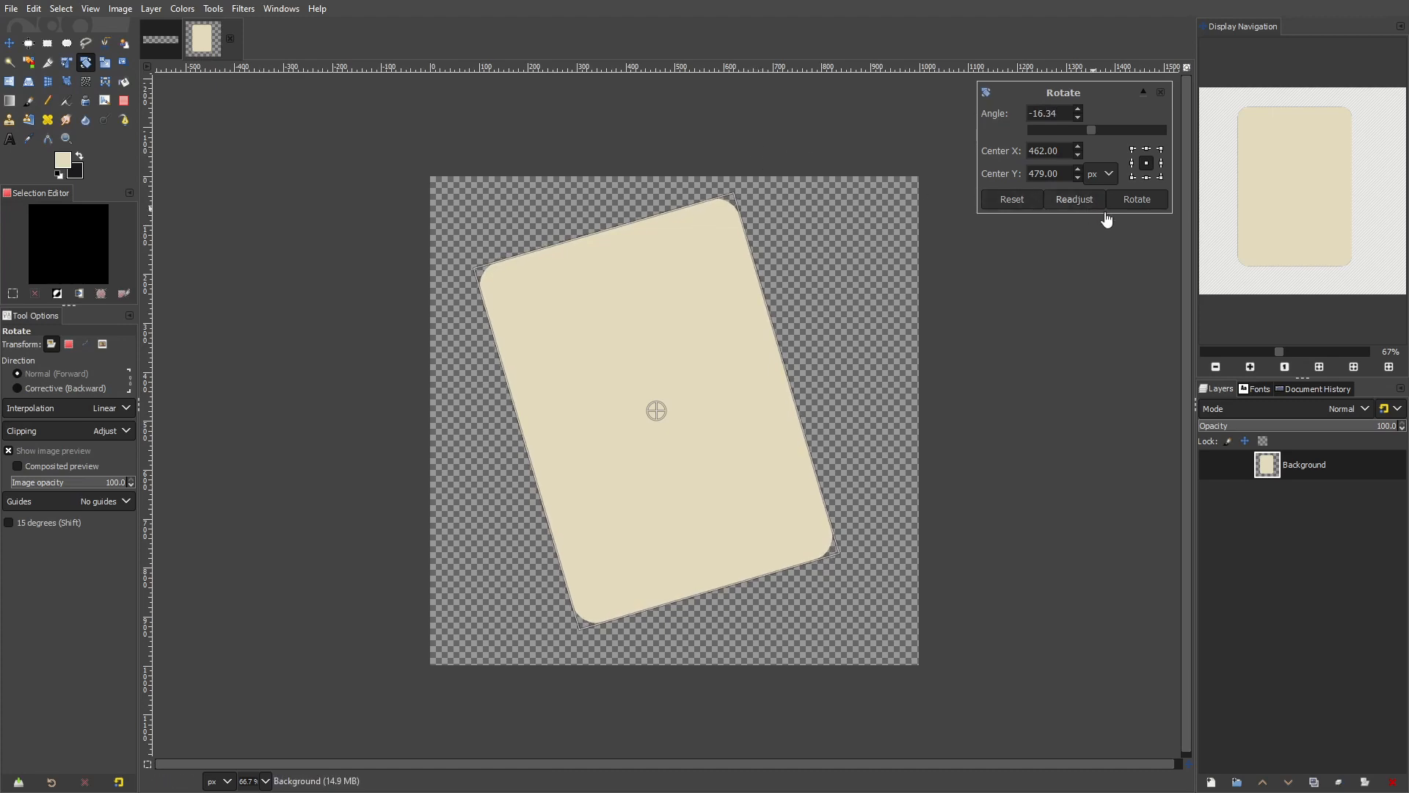
{"action": "left_click", "coordinate": [1129, 200]}
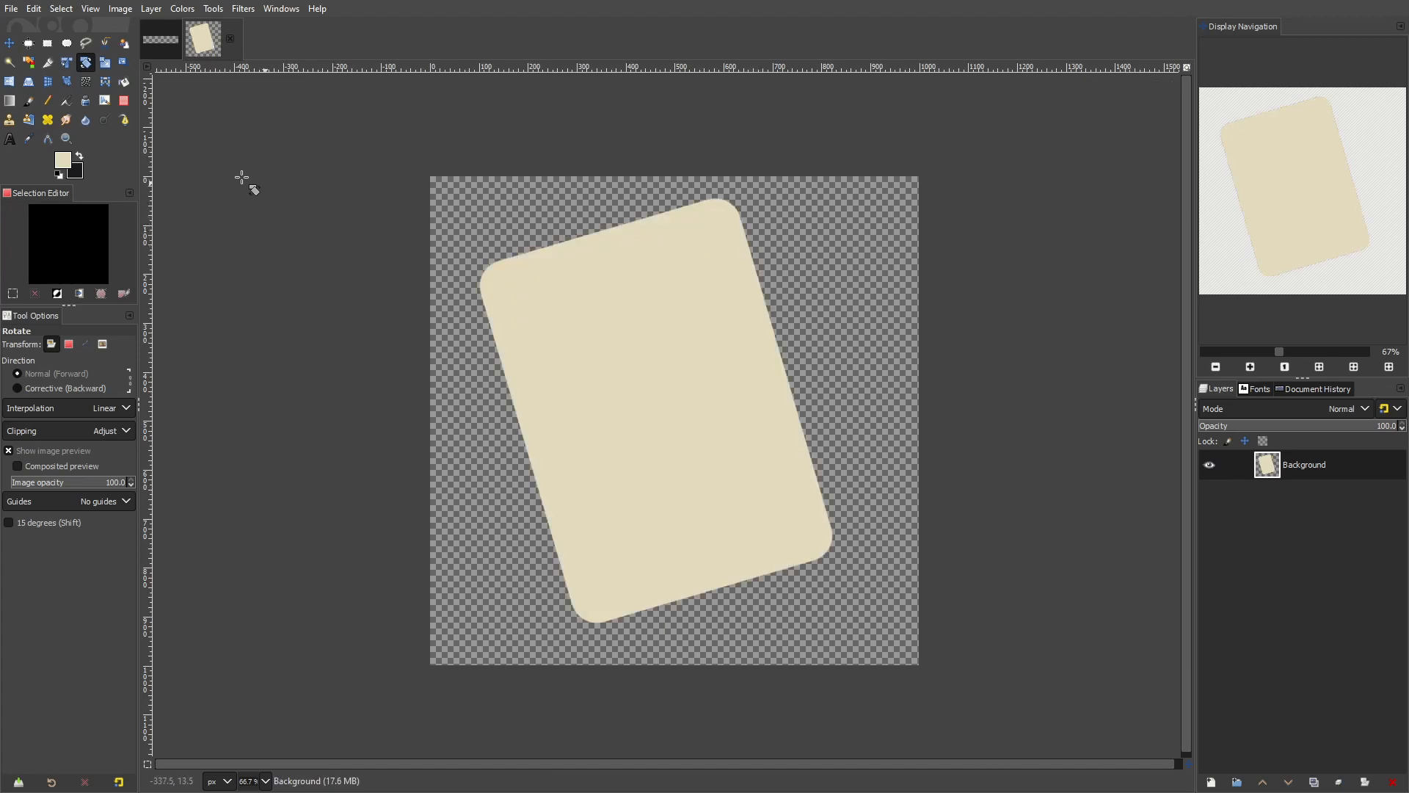
Move the rotated card slightly to the right so it sits centered on the canvas
{"action": "left_click", "coordinate": [9, 46]}
{"action": "left_click_drag", "start_coordinate": [735, 423], "coordinate": [782, 428]}
{"action": "scroll", "coordinate": [793, 430], "scroll_direction": "down", "scroll_amount": 5}
{"action": "scroll", "coordinate": [804, 432], "scroll_direction": "up", "scroll_amount": 4}
{"action": "scroll", "coordinate": [785, 411], "scroll_direction": "up", "scroll_amount": 4}
{"action": "scroll", "coordinate": [632, 327], "scroll_direction": "down", "scroll_amount": 2}
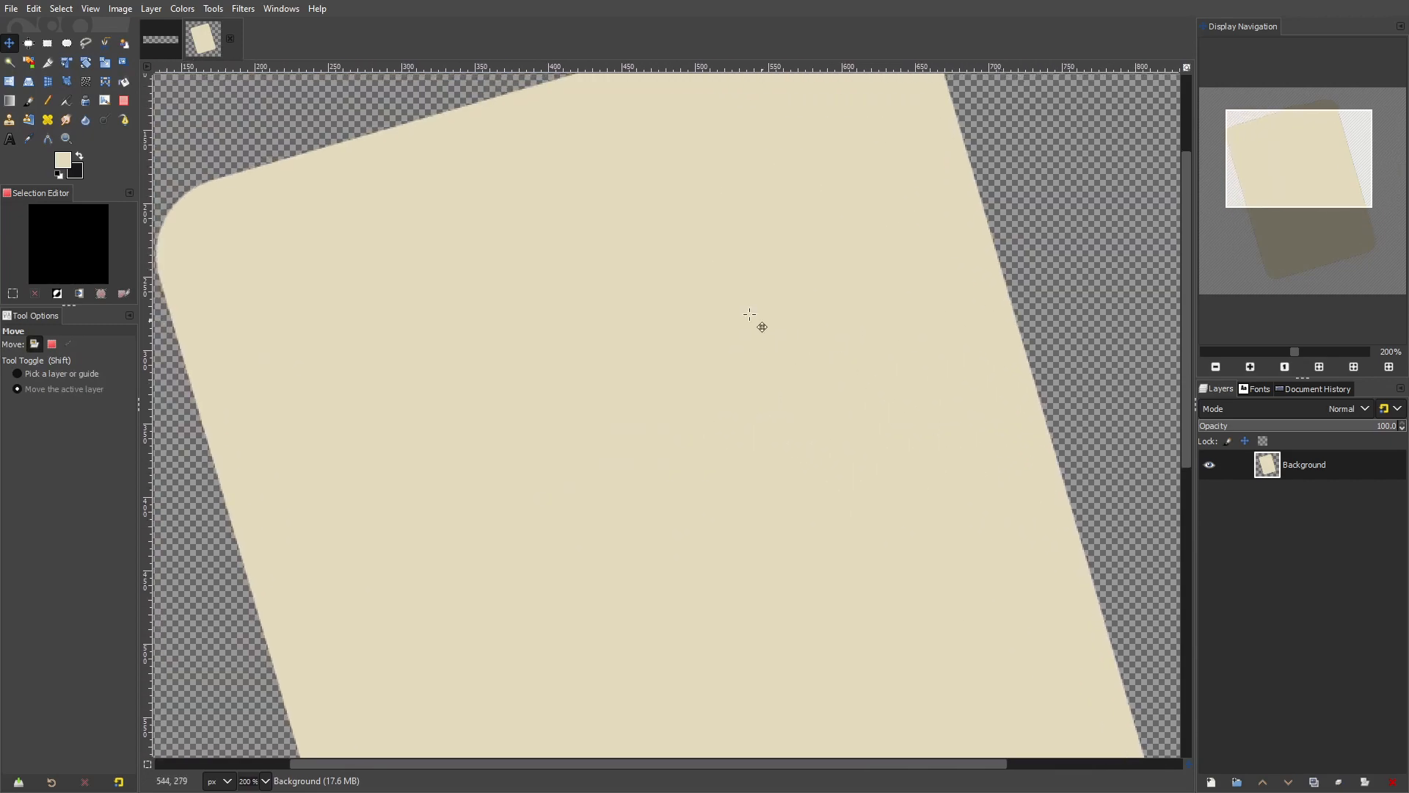
{"action": "scroll", "coordinate": [646, 314], "scroll_direction": "down", "scroll_amount": 1}
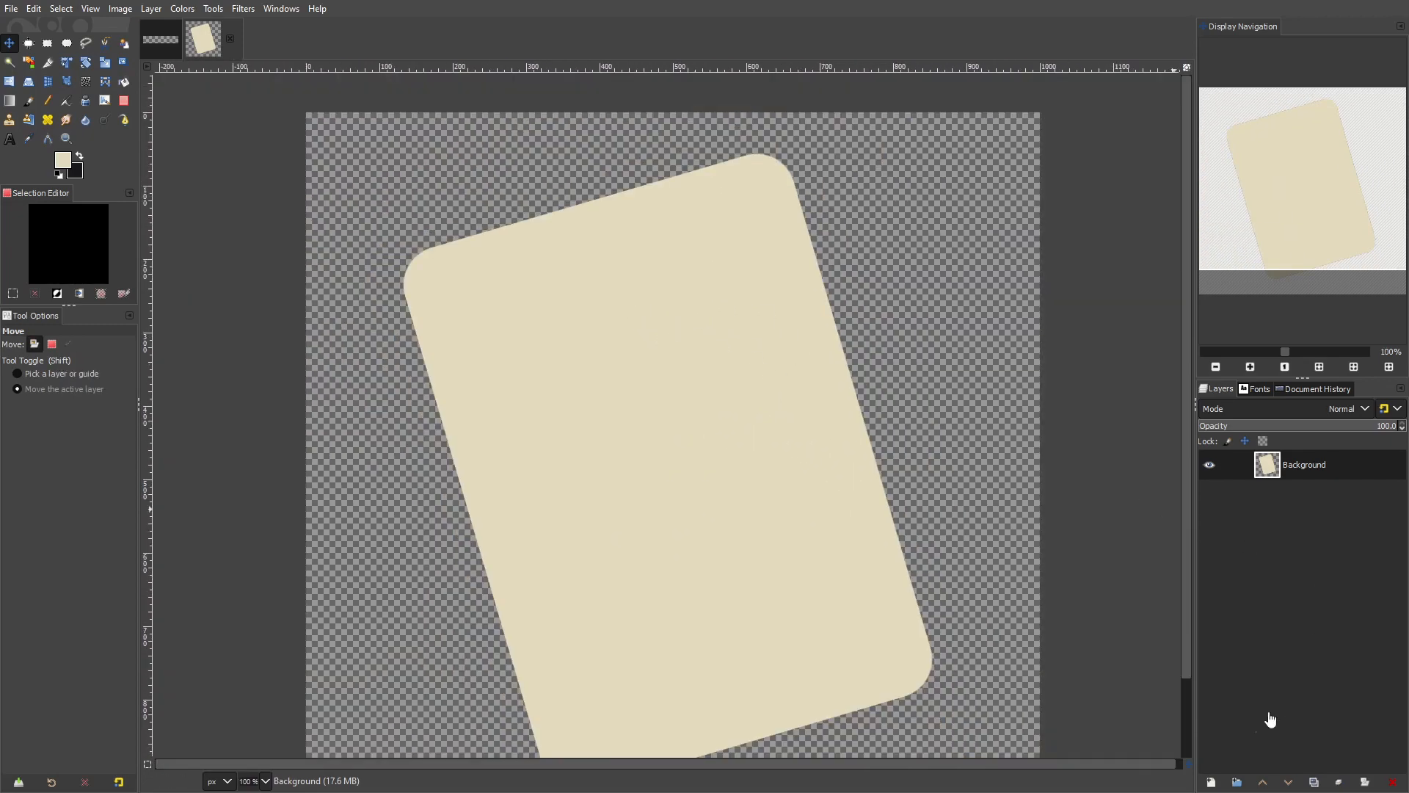
Add a new transparent layer and place it below the card's Background layer
{"action": "left_click", "coordinate": [1211, 783]}
{"action": "left_click", "coordinate": [1296, 739]}
{"action": "left_click_drag", "start_coordinate": [1295, 474], "coordinate": [1305, 511]}
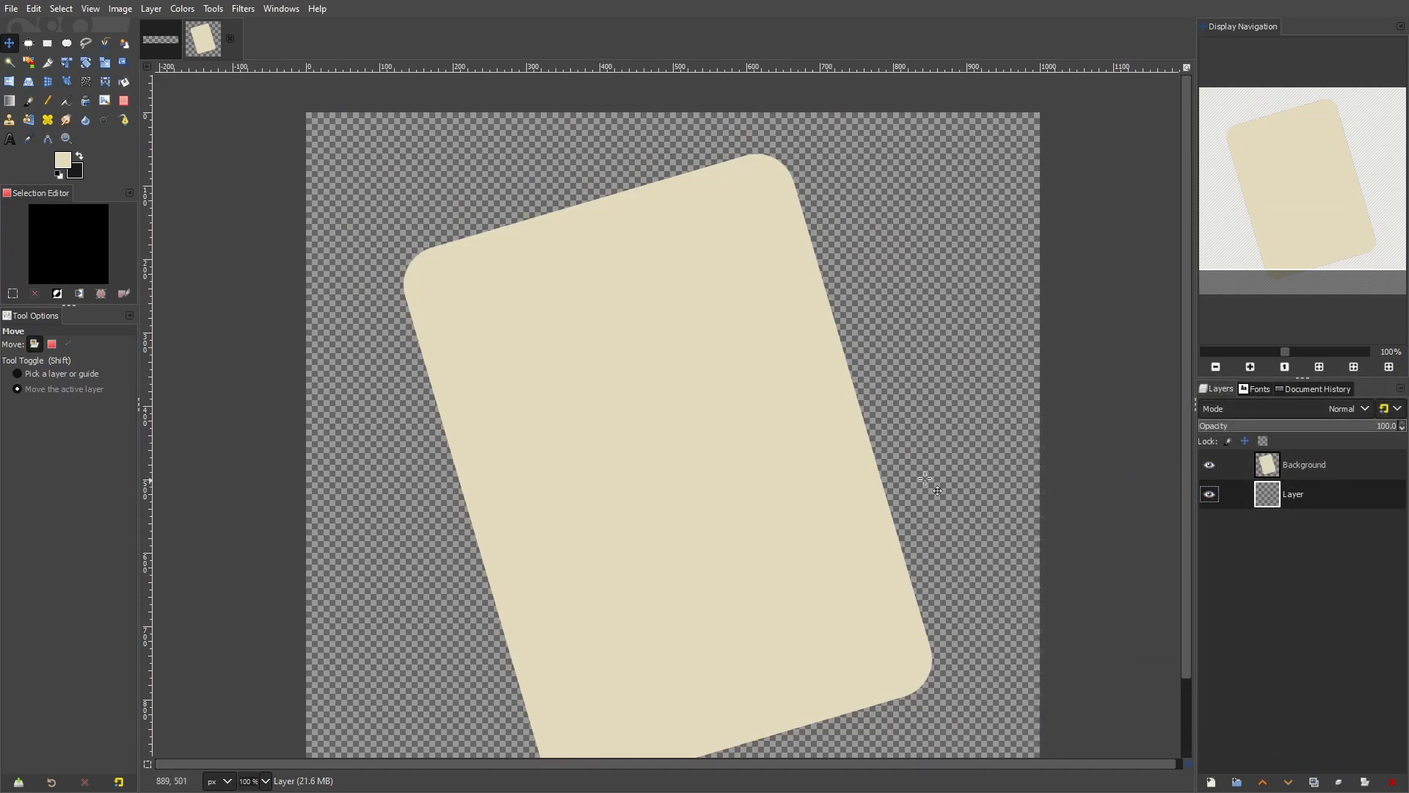
Swap the foreground and background colors and bucket-fill the new lower layer with near-black
{"action": "scroll", "coordinate": [827, 463], "scroll_direction": "down", "scroll_amount": 1}
{"action": "left_click", "coordinate": [124, 81]}
{"action": "left_click", "coordinate": [79, 156]}
{"action": "left_click", "coordinate": [620, 501]}
{"action": "scroll", "coordinate": [620, 501], "scroll_direction": "down", "scroll_amount": 1}
{"action": "scroll", "coordinate": [620, 500], "scroll_direction": "up", "scroll_amount": 1}
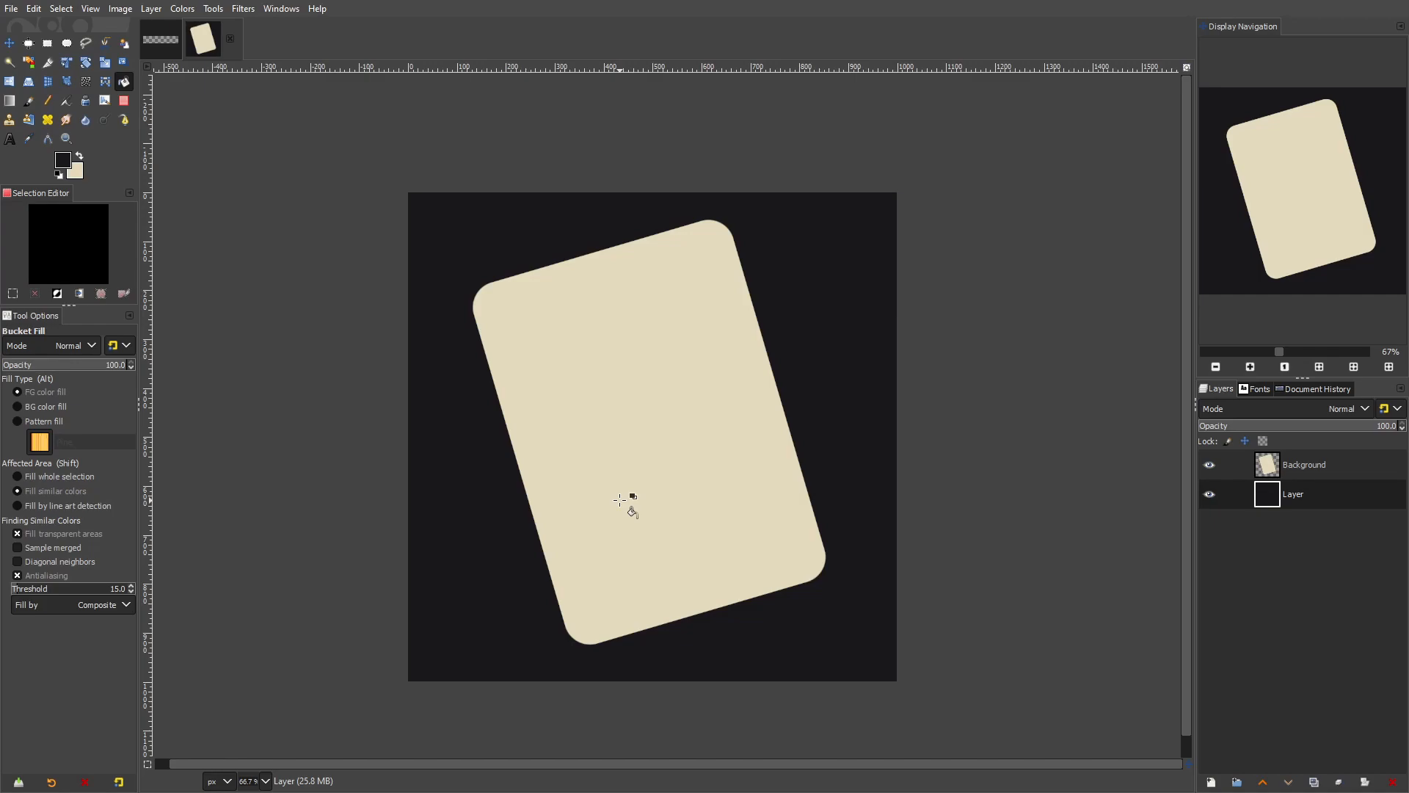
Set the foreground color to white (ffffff)
{"action": "left_click", "coordinate": [80, 158]}
{"action": "left_click", "coordinate": [79, 158]}
{"action": "left_click", "coordinate": [63, 160]}
{"action": "left_click", "coordinate": [574, 285]}
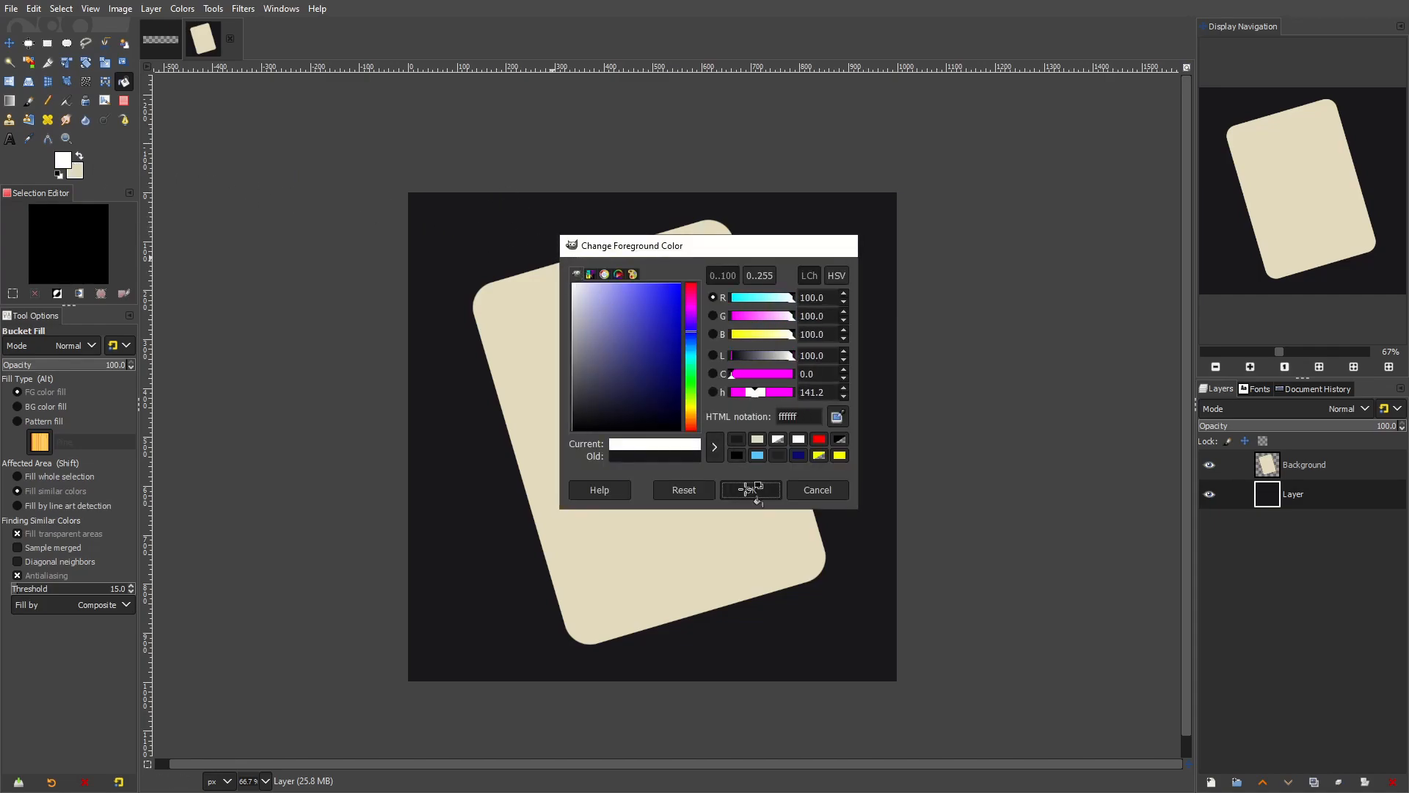
{"action": "left_click", "coordinate": [747, 492]}
Select roughly the left half of the lower layer, fill it with white, and clear the selection
{"action": "left_click", "coordinate": [47, 44]}
{"action": "left_click_drag", "start_coordinate": [284, 139], "coordinate": [648, 735]}
{"action": "left_click", "coordinate": [626, 409]}
{"action": "left_click", "coordinate": [124, 82]}
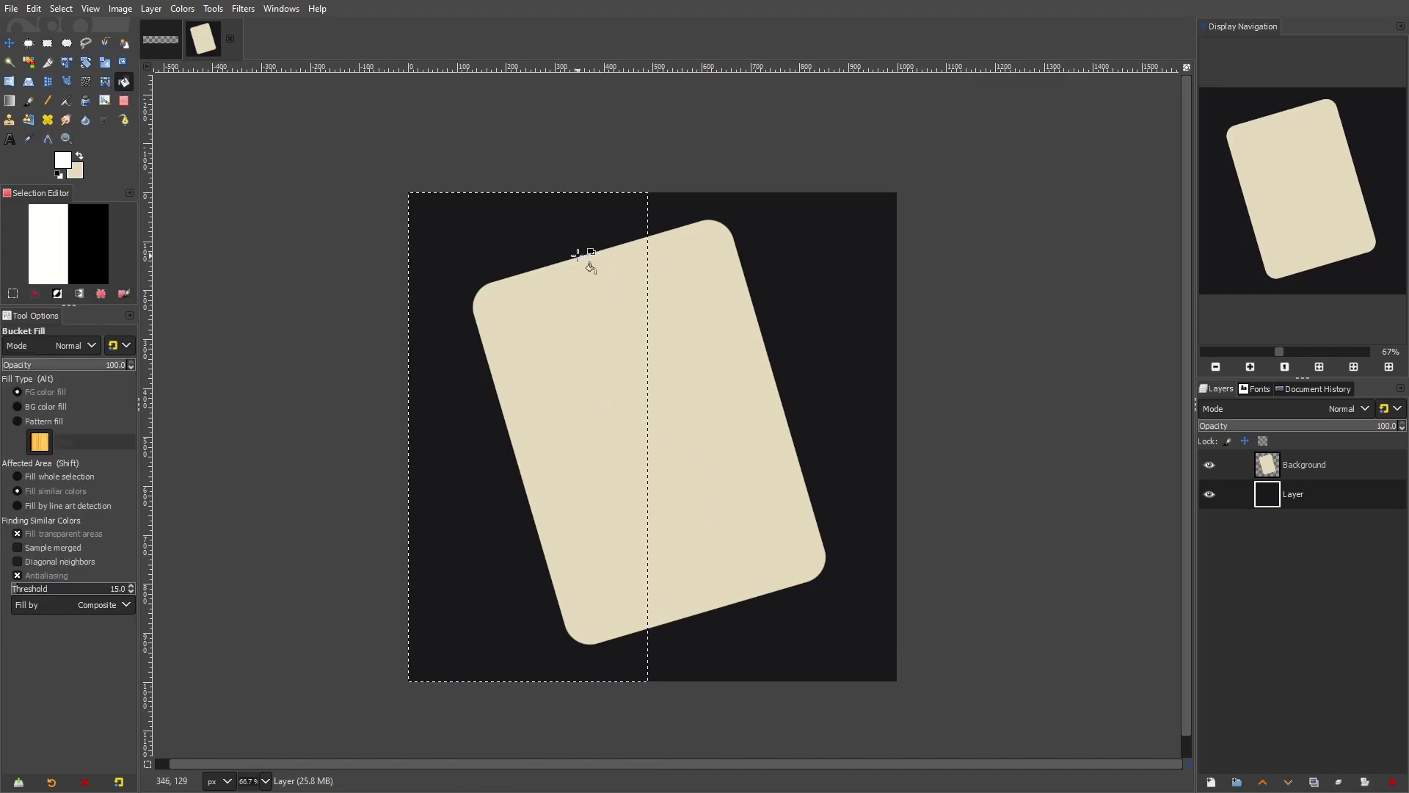
{"action": "left_click", "coordinate": [577, 241]}
{"action": "left_click", "coordinate": [62, 10]}
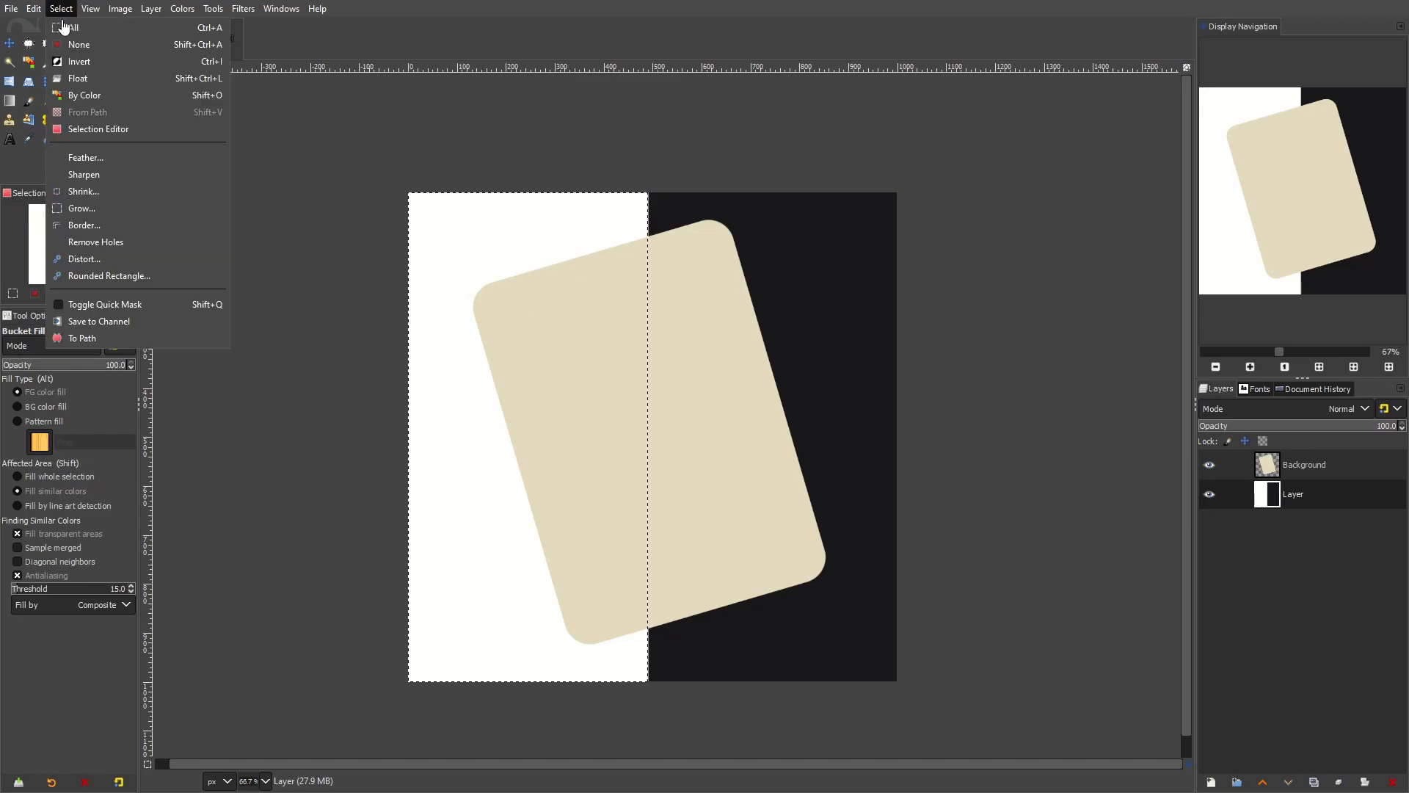
{"action": "left_click", "coordinate": [79, 44]}
{"action": "scroll", "coordinate": [705, 455], "scroll_direction": "down", "scroll_amount": 3}
{"action": "scroll", "coordinate": [704, 455], "scroll_direction": "up", "scroll_amount": 2}
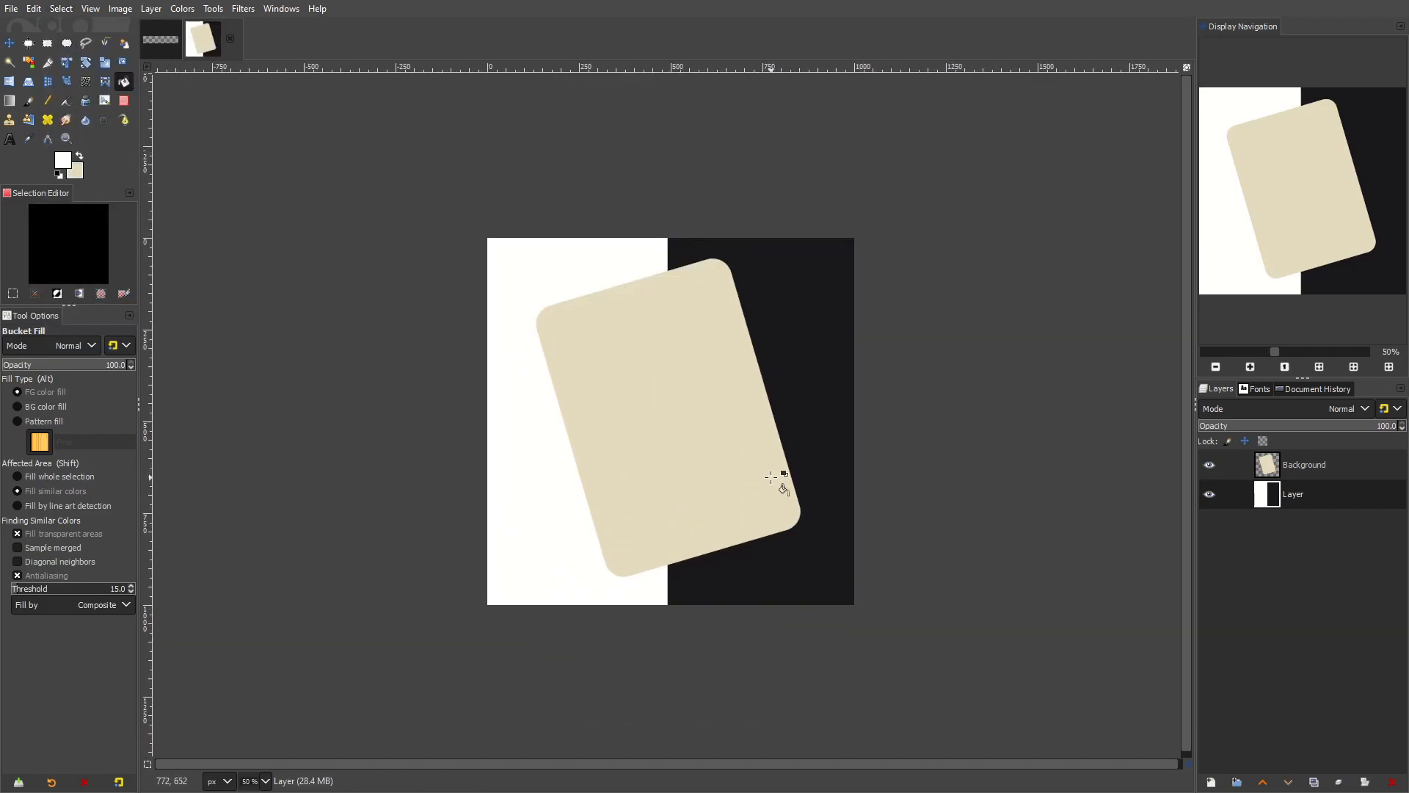
{"action": "left_click", "coordinate": [1321, 467]}
{"action": "left_click", "coordinate": [182, 9]}
{"action": "left_click", "coordinate": [252, 398]}
{"action": "left_click_drag", "start_coordinate": [279, 282], "coordinate": [727, 292]}
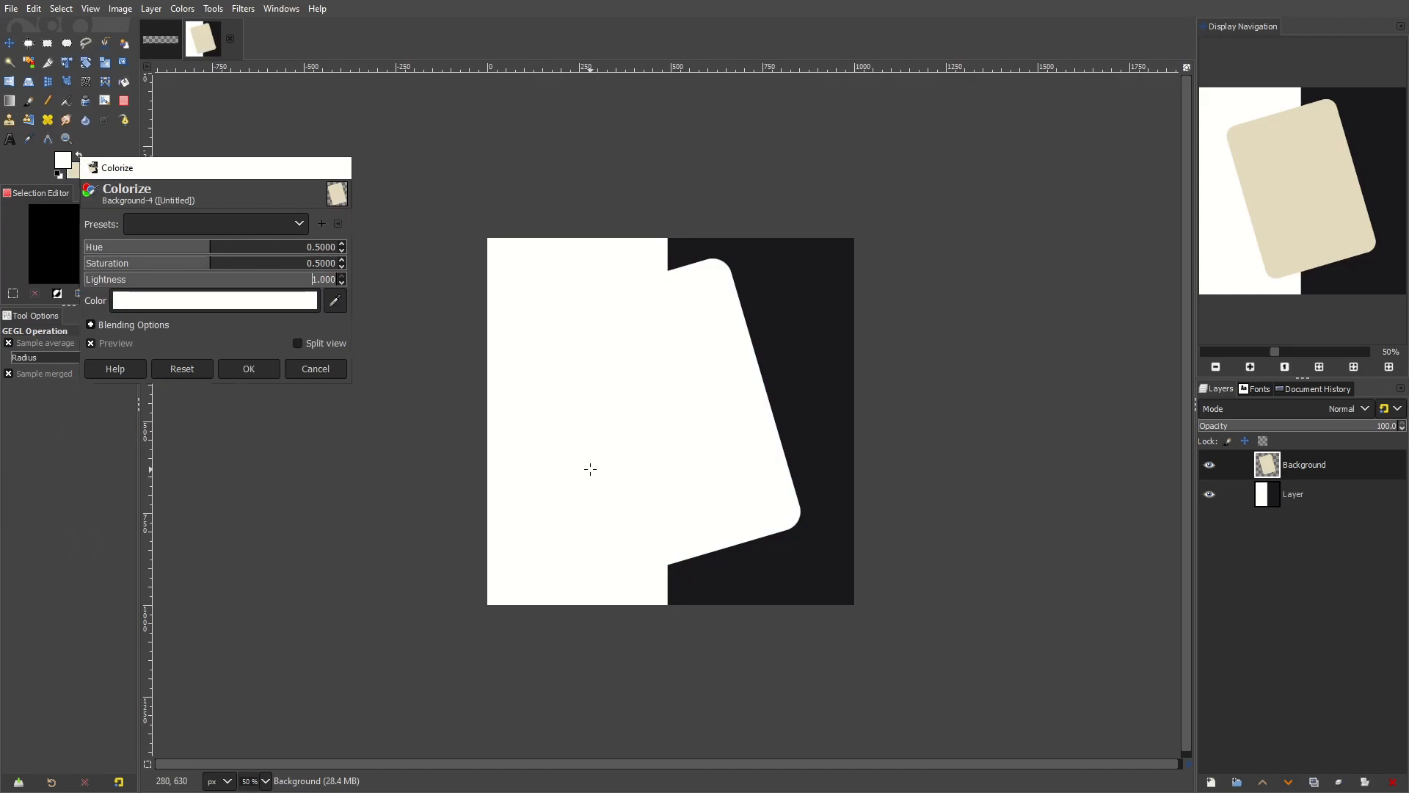
{"action": "key", "text": "Escape"}
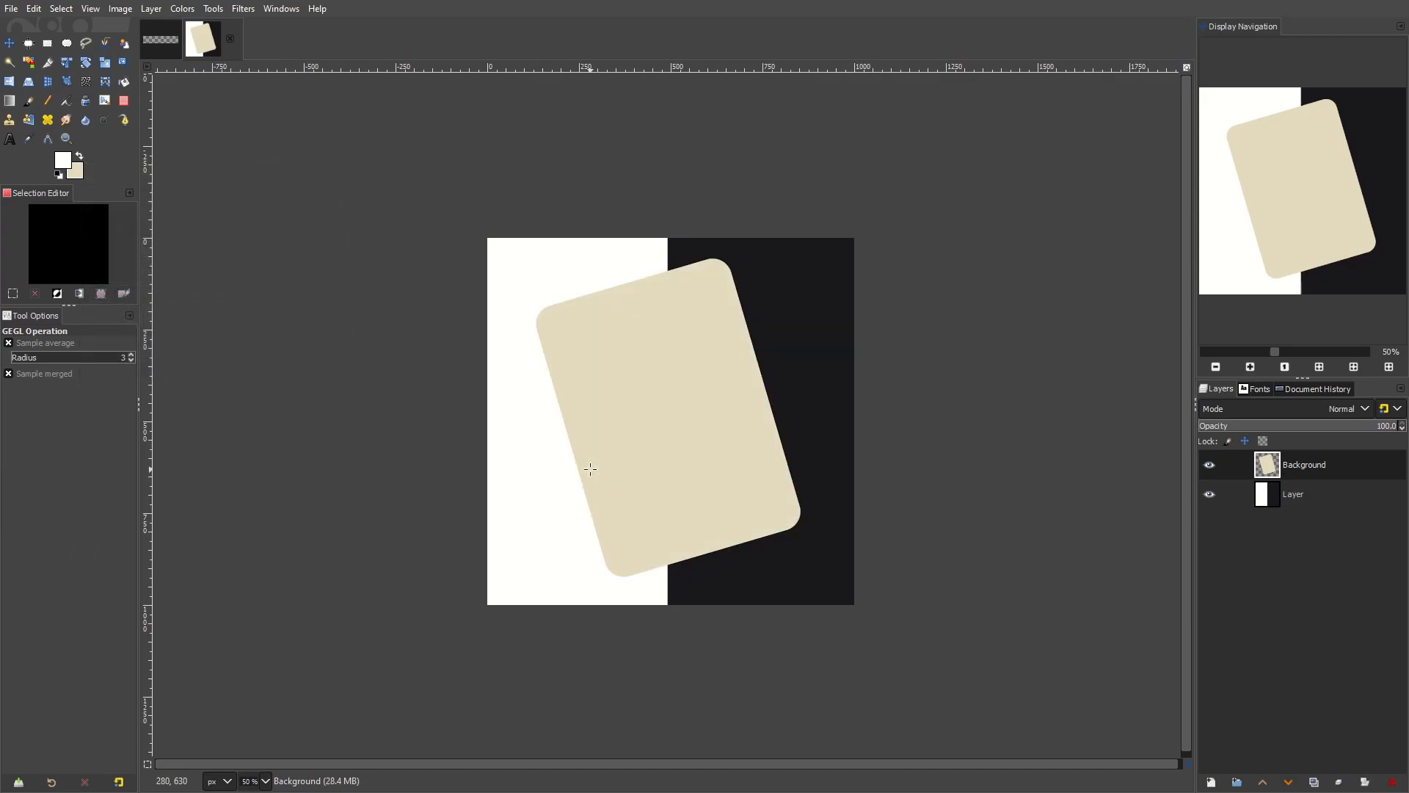
Add a new transparent layer between the black-and-white layer and the card's Background layer
{"action": "left_click", "coordinate": [9, 43]}
{"action": "scroll", "coordinate": [670, 336], "scroll_direction": "up", "scroll_amount": 1, "text": "ctrl"}
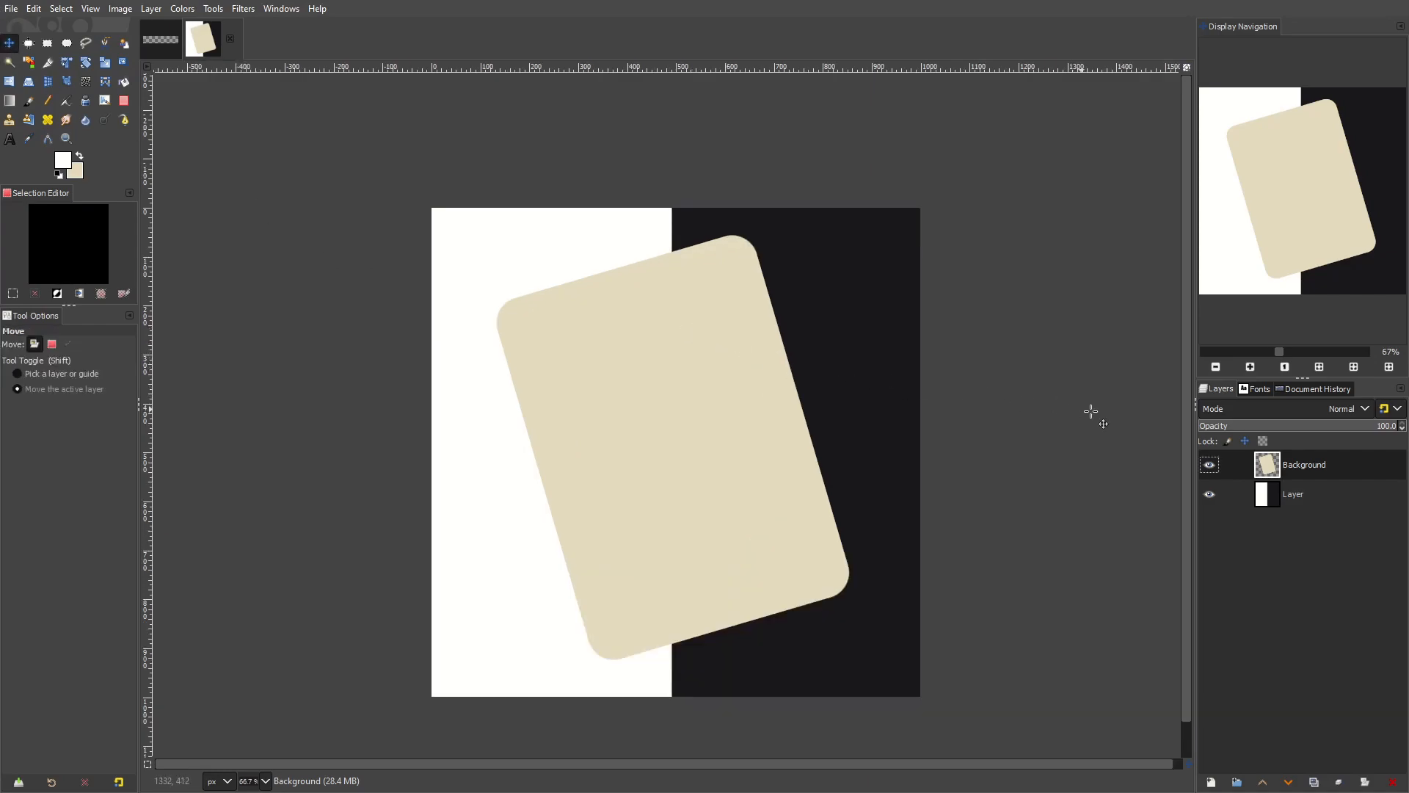
{"action": "left_click_drag", "start_coordinate": [719, 410], "coordinate": [753, 359]}
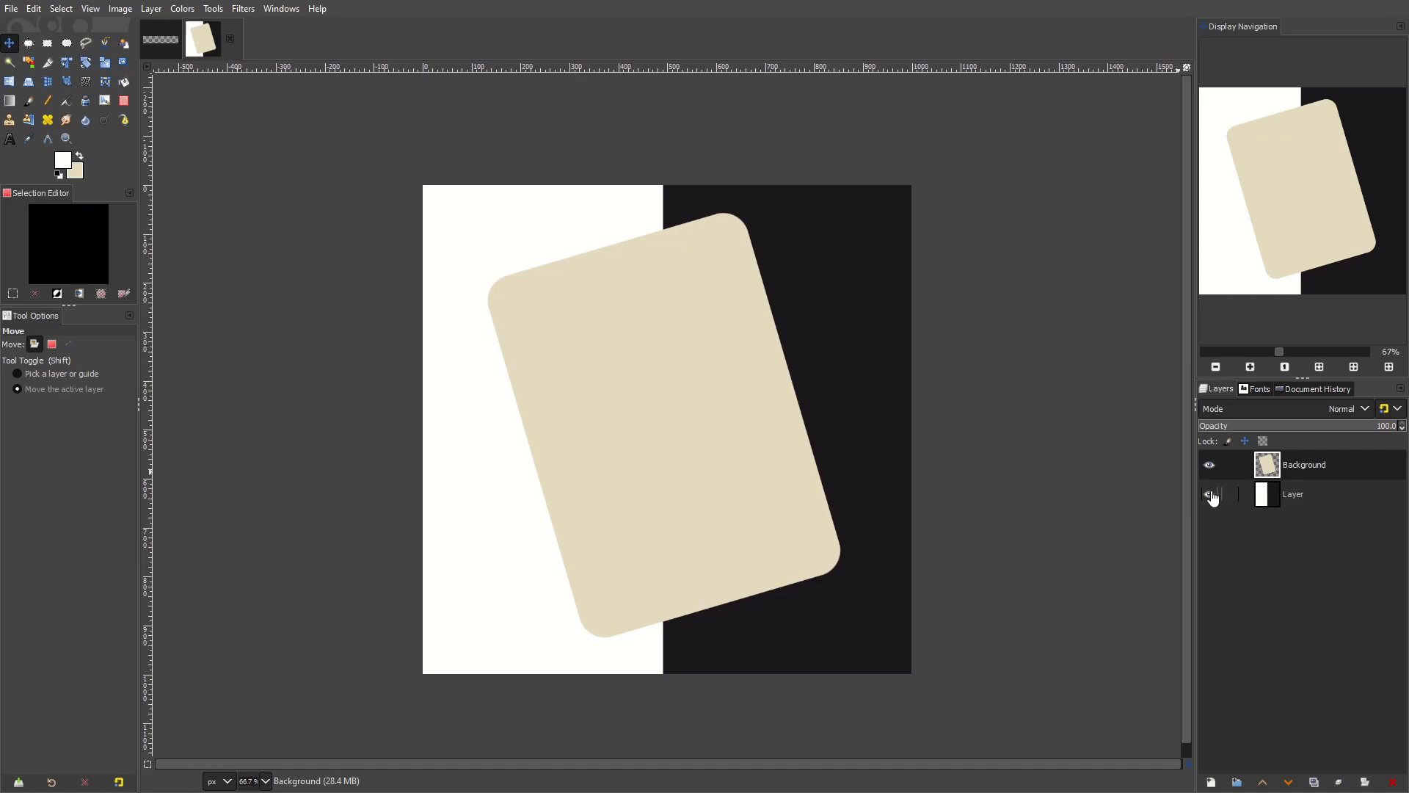
{"action": "left_click", "coordinate": [1291, 502]}
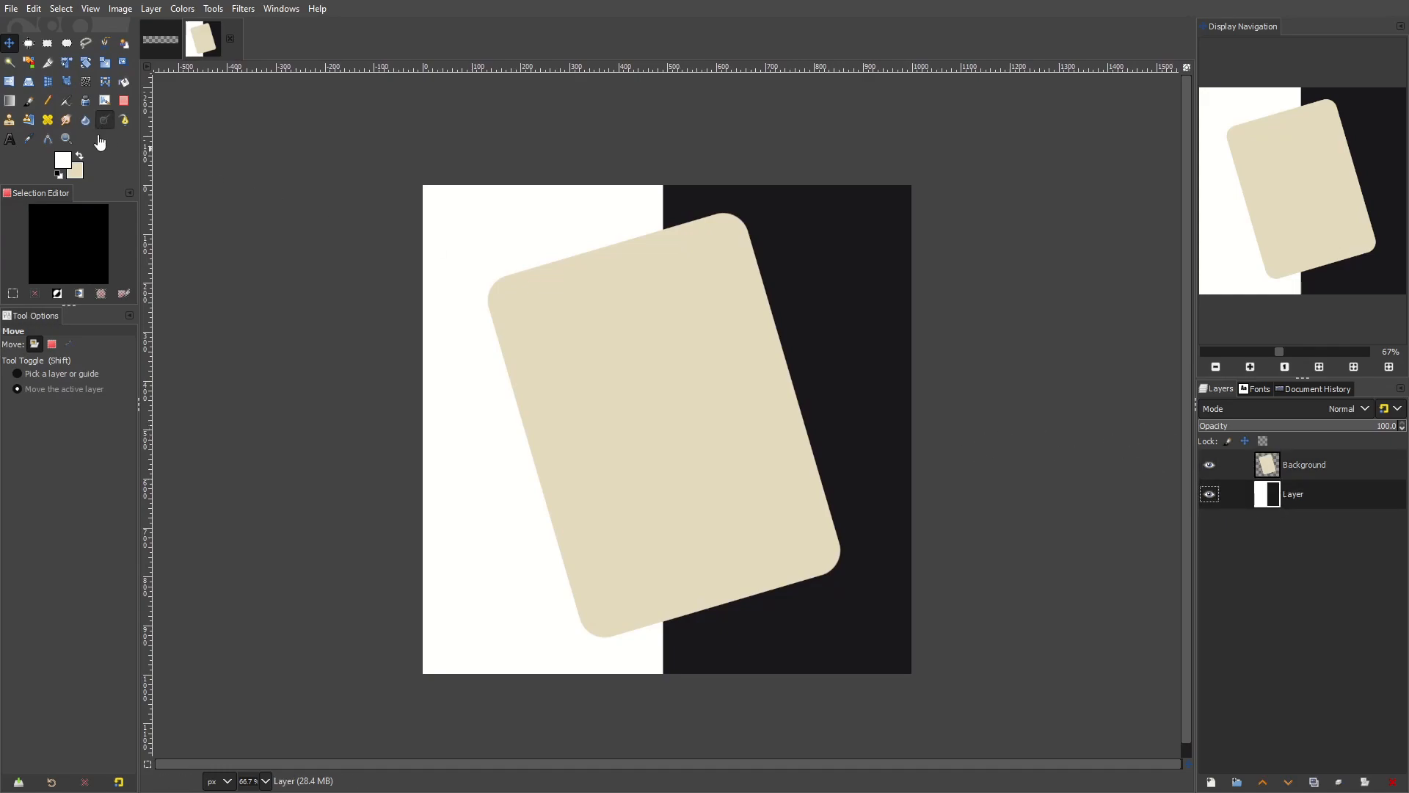
{"action": "left_click", "coordinate": [62, 160]}
{"action": "left_click", "coordinate": [805, 491]}
{"action": "left_click", "coordinate": [1211, 782]}
{"action": "key", "text": "Return"}
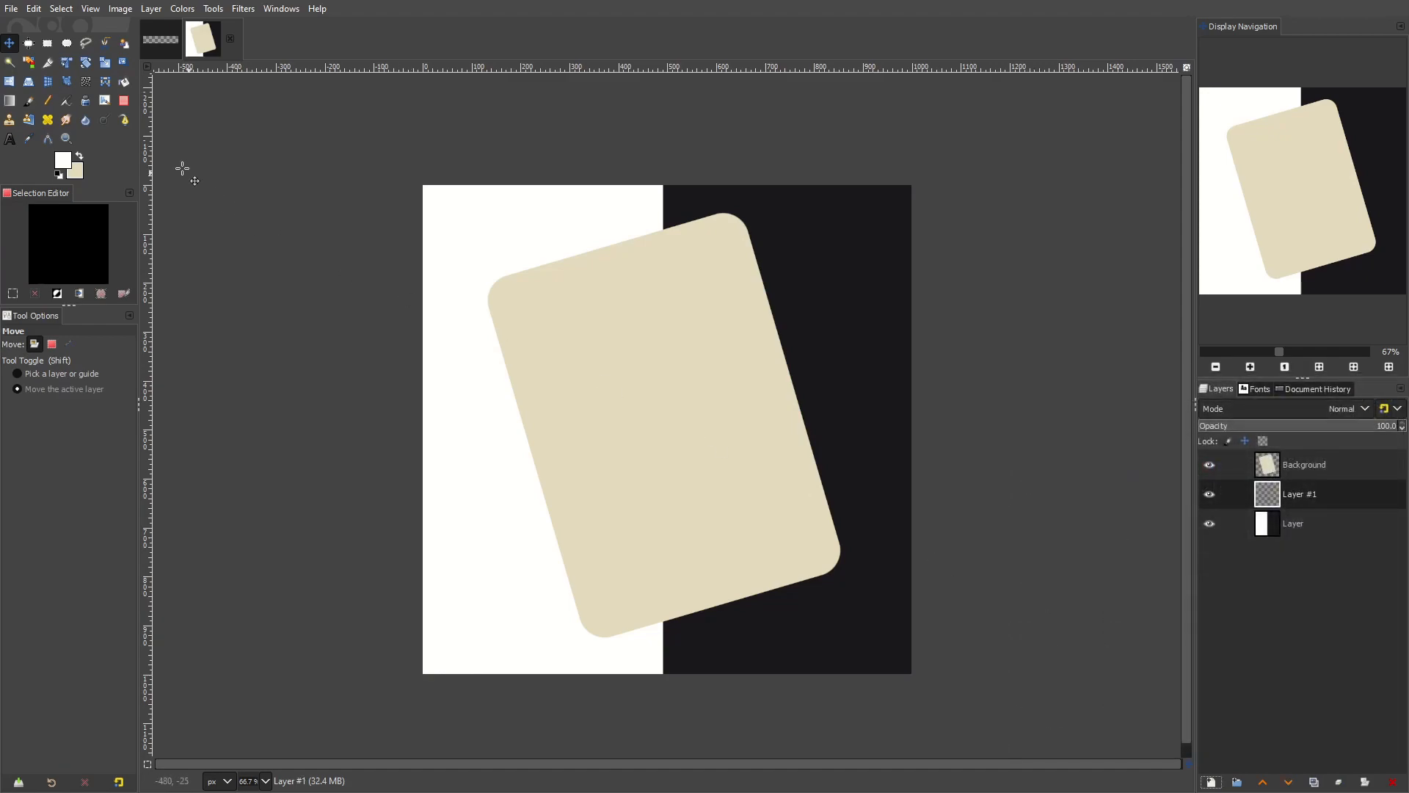
Pick the near-black color from the recent colors and bucket-fill Layer #1 with it
{"action": "left_click", "coordinate": [62, 160]}
{"action": "left_click", "coordinate": [735, 428]}
{"action": "left_click", "coordinate": [751, 486]}
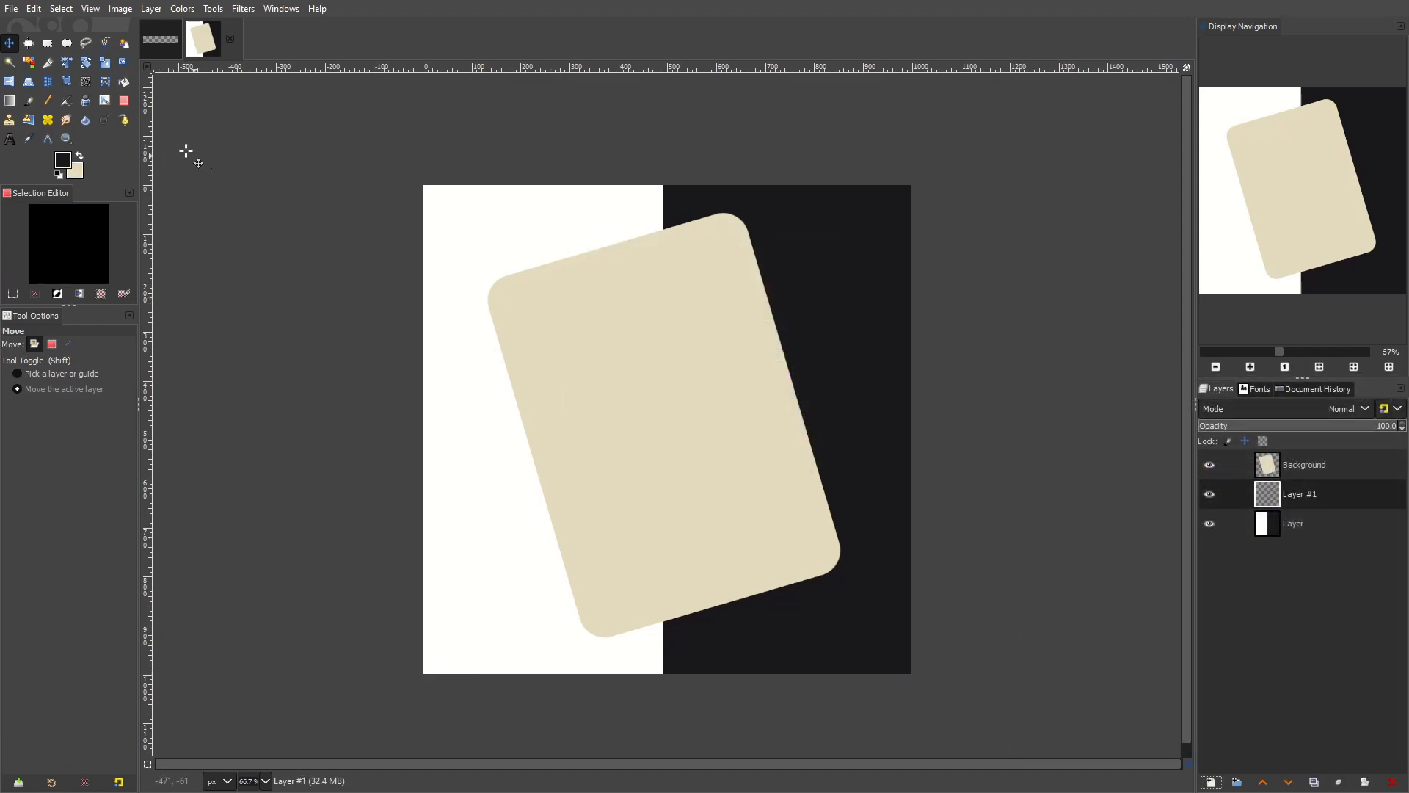
{"action": "left_click", "coordinate": [124, 81]}
{"action": "left_click", "coordinate": [661, 411]}
Hide and reshow Layer #1 to compare the split backdrop with the solid dark one
{"action": "left_click", "coordinate": [1238, 524]}
{"action": "left_click", "coordinate": [1209, 494]}
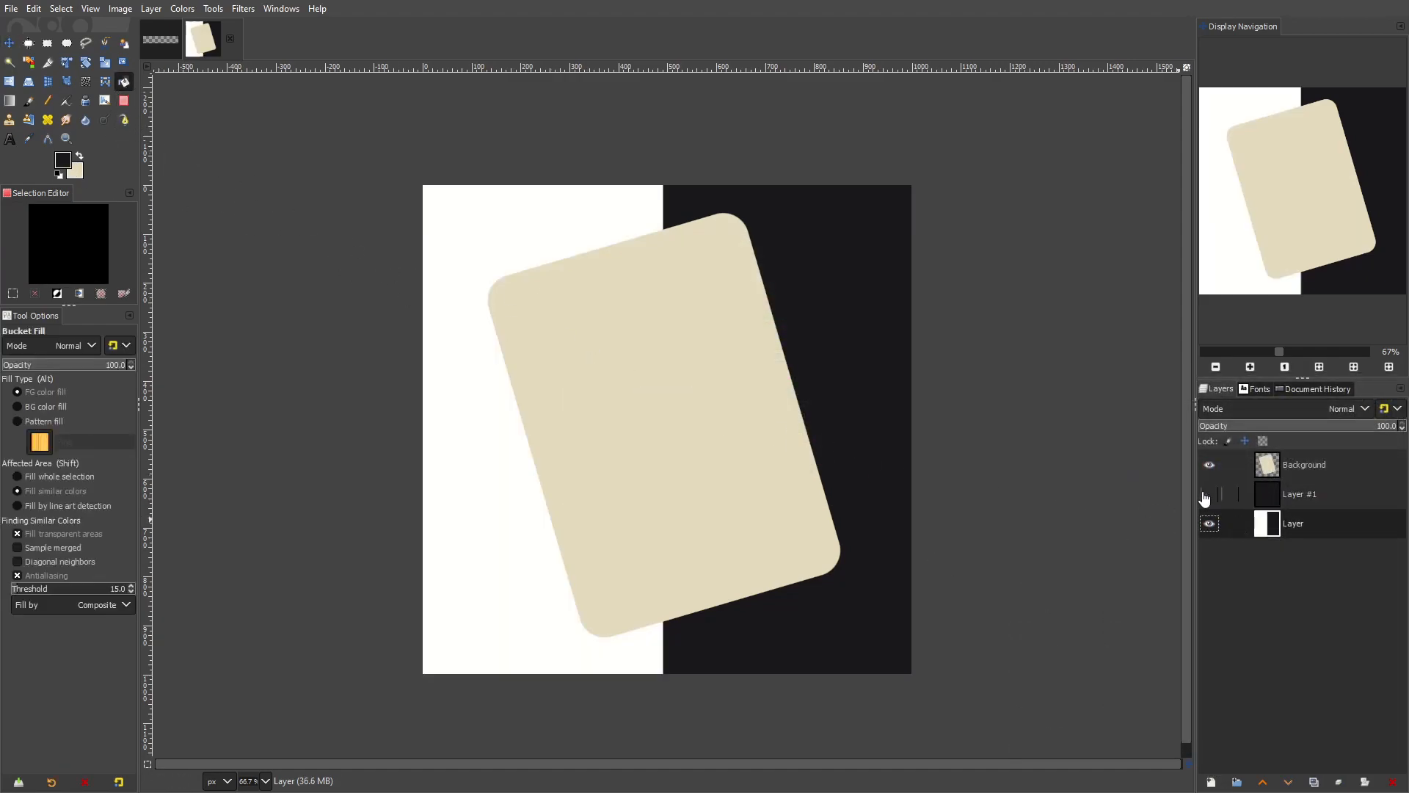
{"action": "left_click", "coordinate": [1209, 494]}
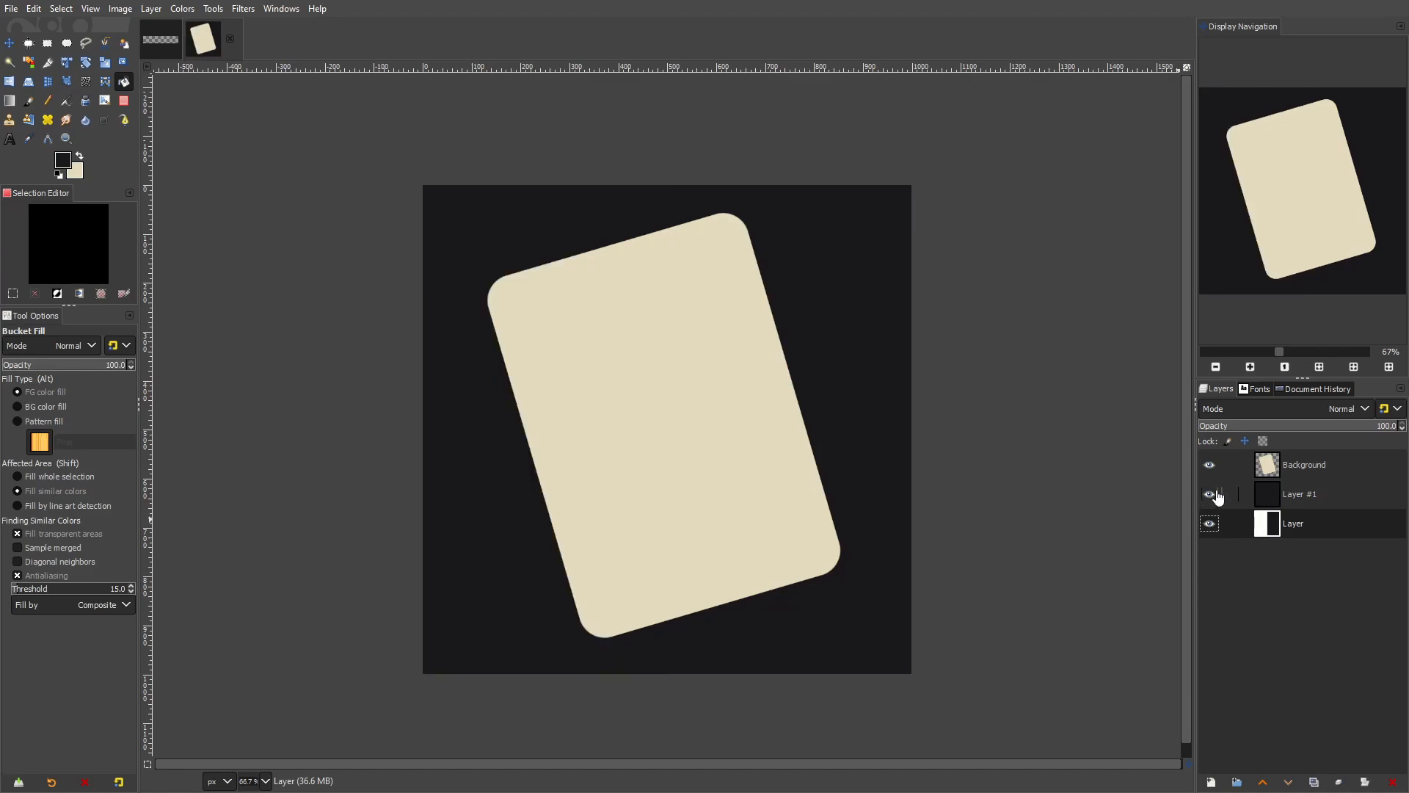
Add a text box containing the letter T over the beige card, above the card's Background layer
{"action": "left_click", "coordinate": [1297, 496]}
{"action": "left_click", "coordinate": [1296, 466]}
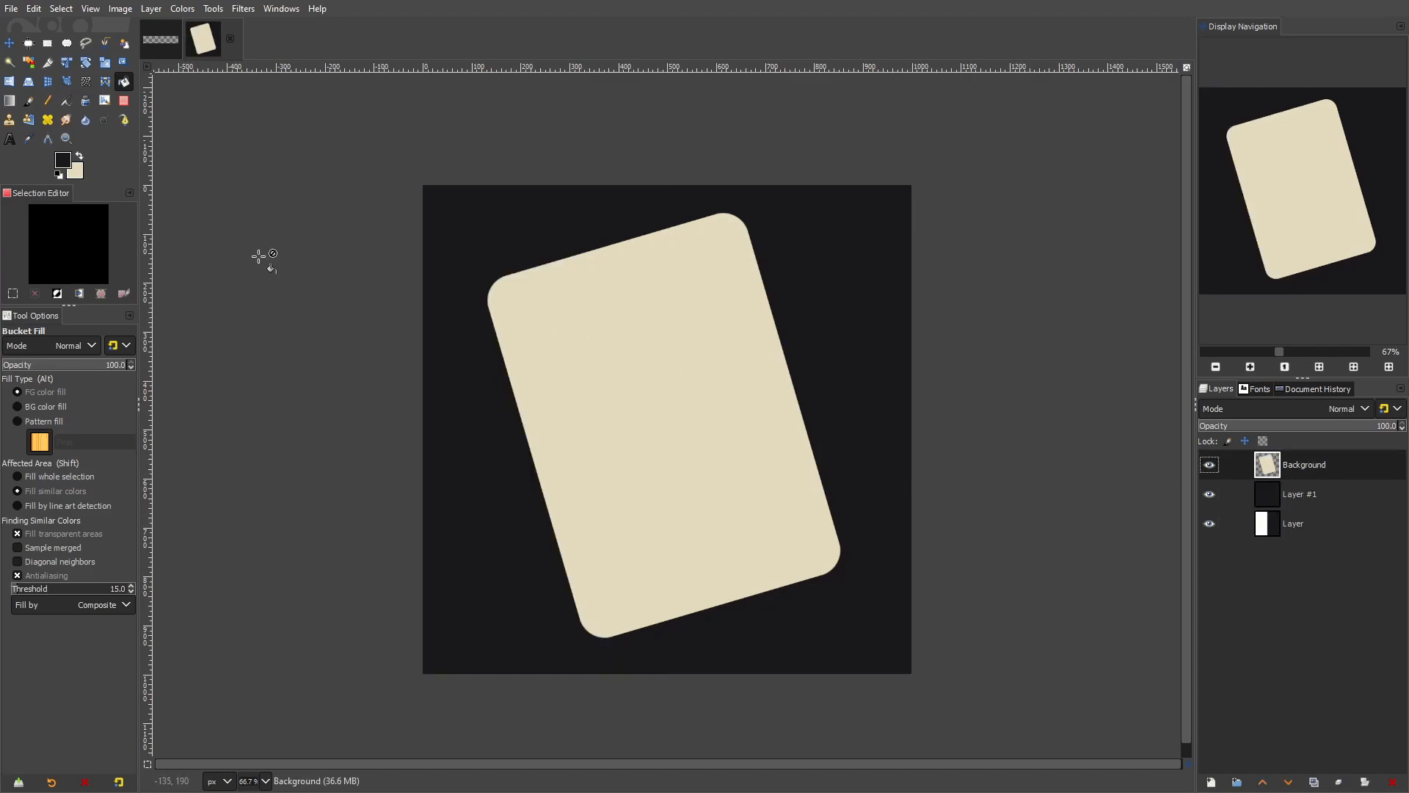
{"action": "left_click", "coordinate": [67, 44]}
{"action": "left_click_drag", "start_coordinate": [616, 210], "coordinate": [575, 185]}
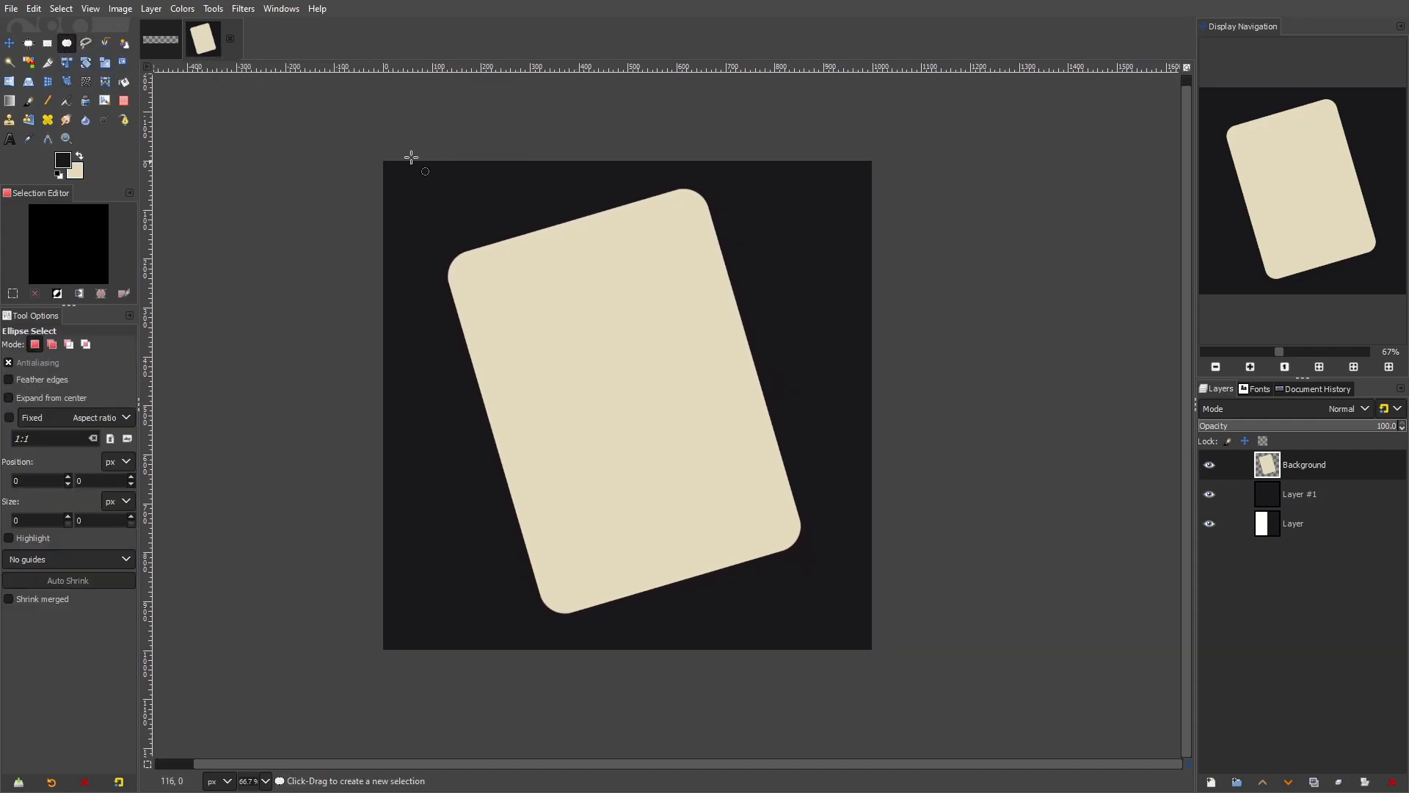
{"action": "left_click", "coordinate": [9, 139]}
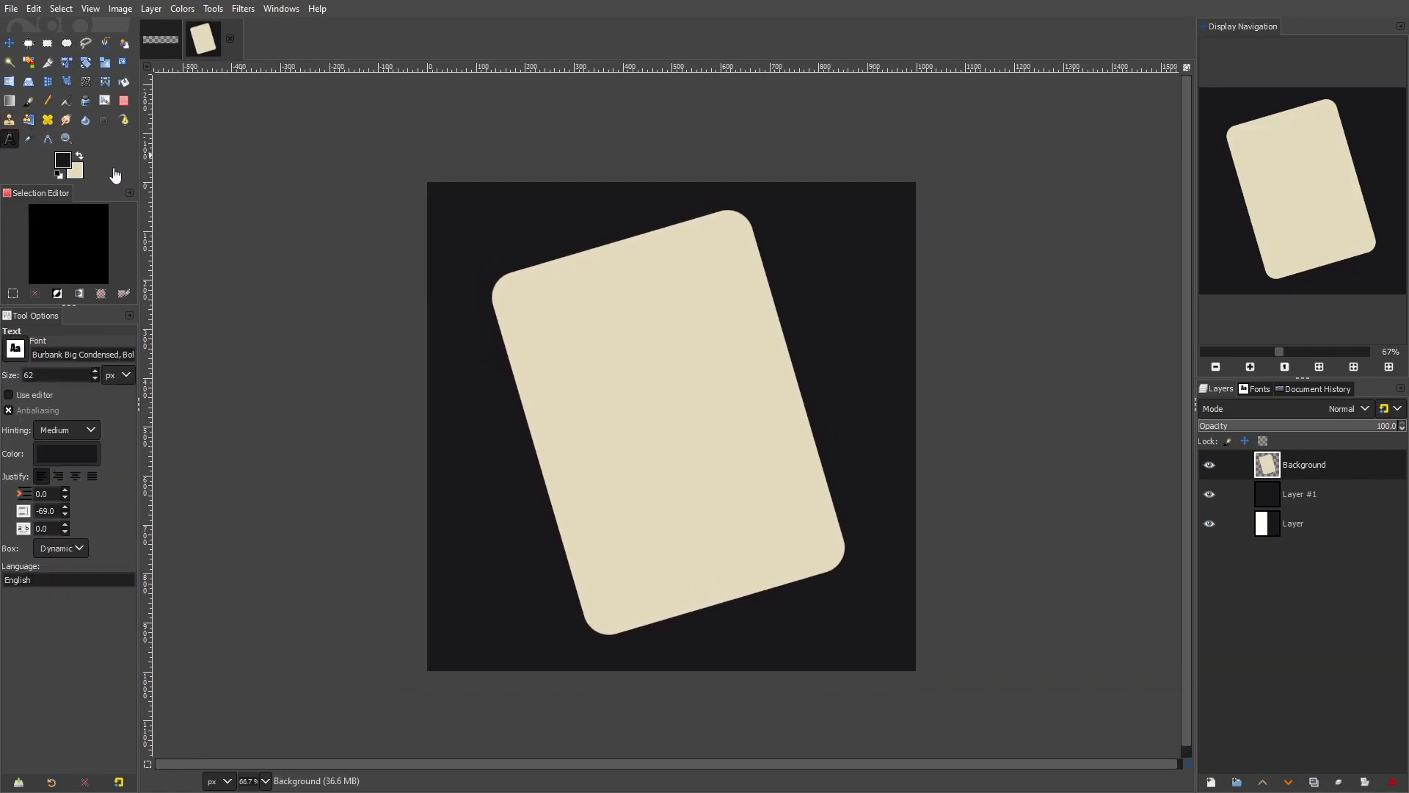
{"action": "left_click_drag", "start_coordinate": [734, 222], "coordinate": [746, 249]}
{"action": "left_click_drag", "start_coordinate": [773, 335], "coordinate": [767, 334]}
{"action": "left_click_drag", "start_coordinate": [524, 276], "coordinate": [900, 563]}
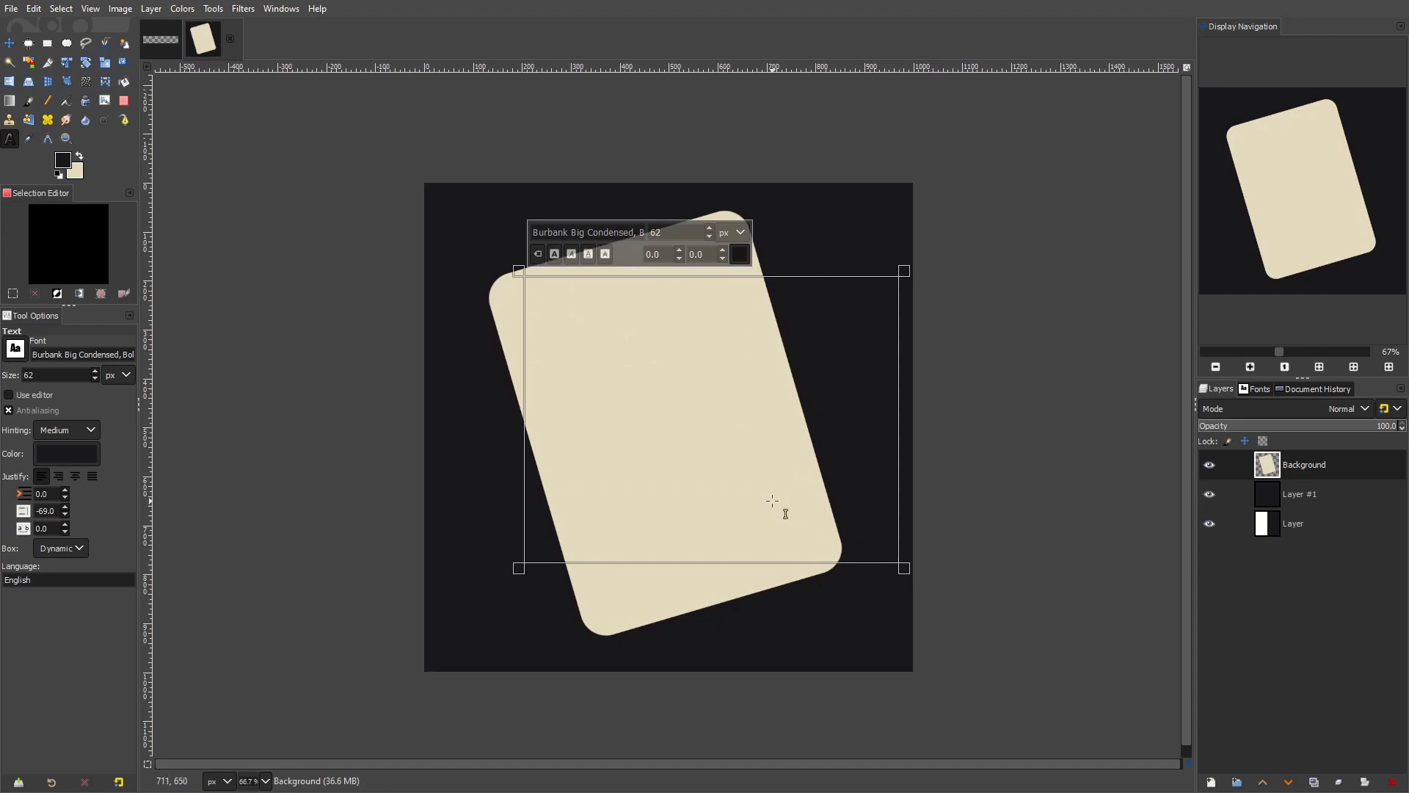
{"action": "type", "text": "T"}
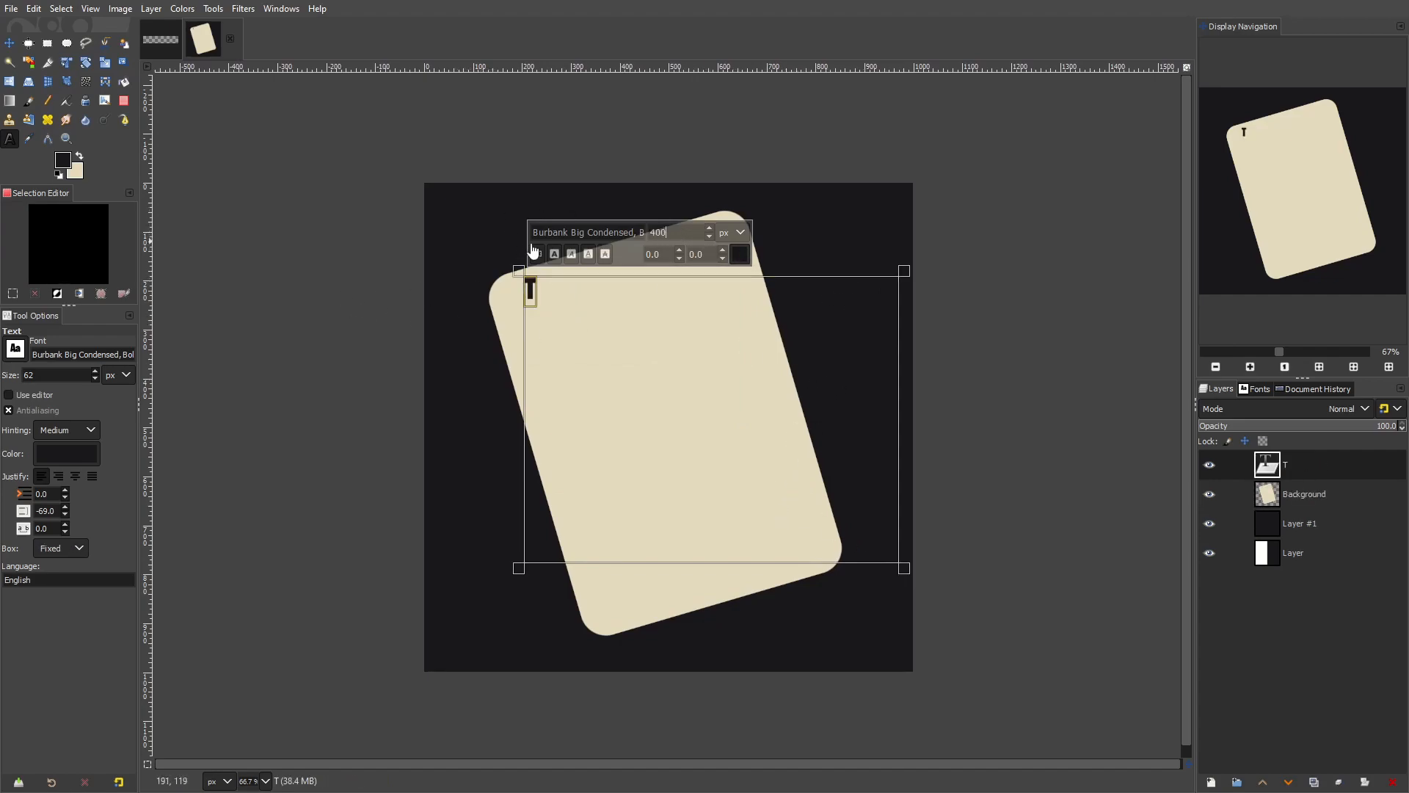
Enlarge the letter T to 700 px and move it toward the middle of the card
{"action": "key", "text": "Return"}
{"action": "double_click", "coordinate": [905, 568]}
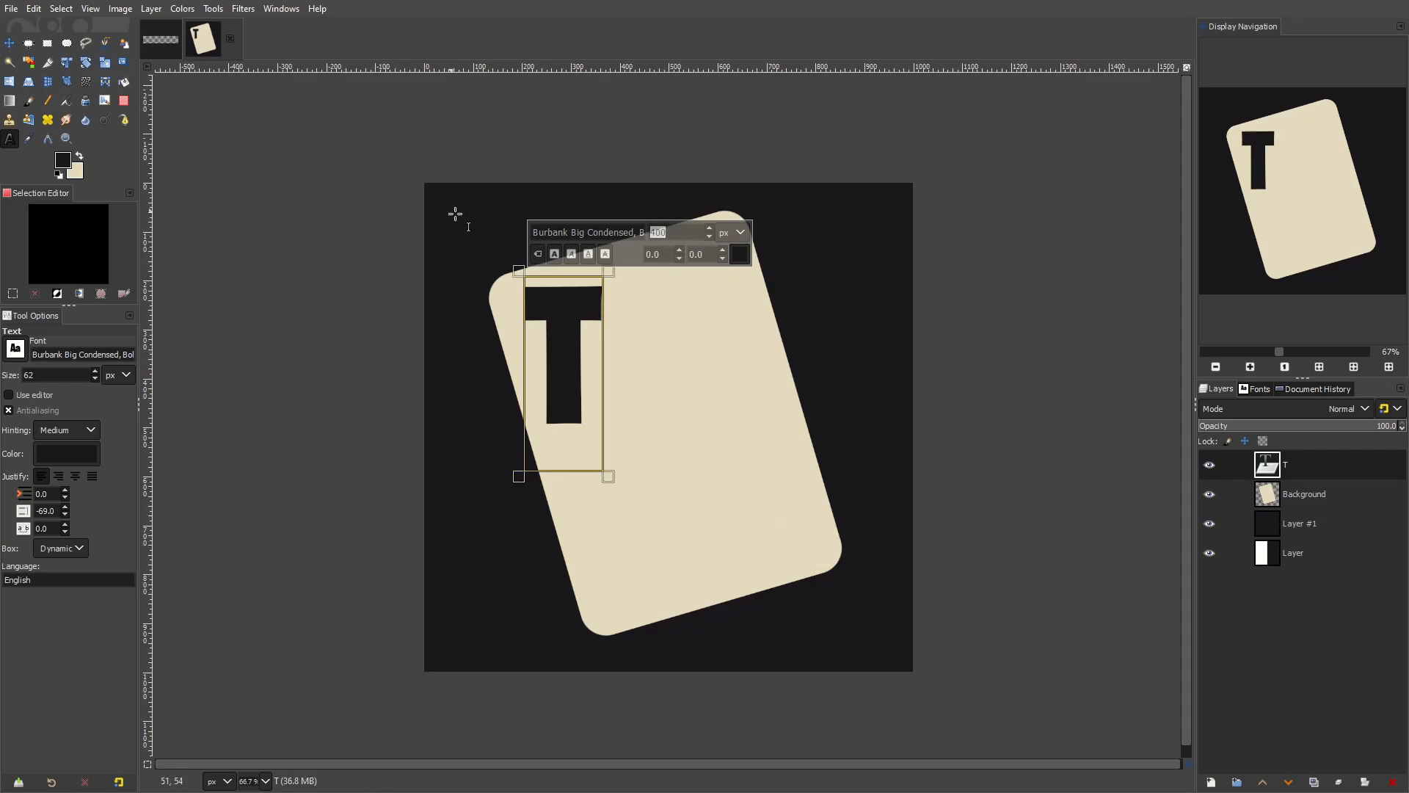
{"action": "type", "text": "600m"}
{"action": "left_click_drag", "start_coordinate": [640, 369], "coordinate": [759, 422]}
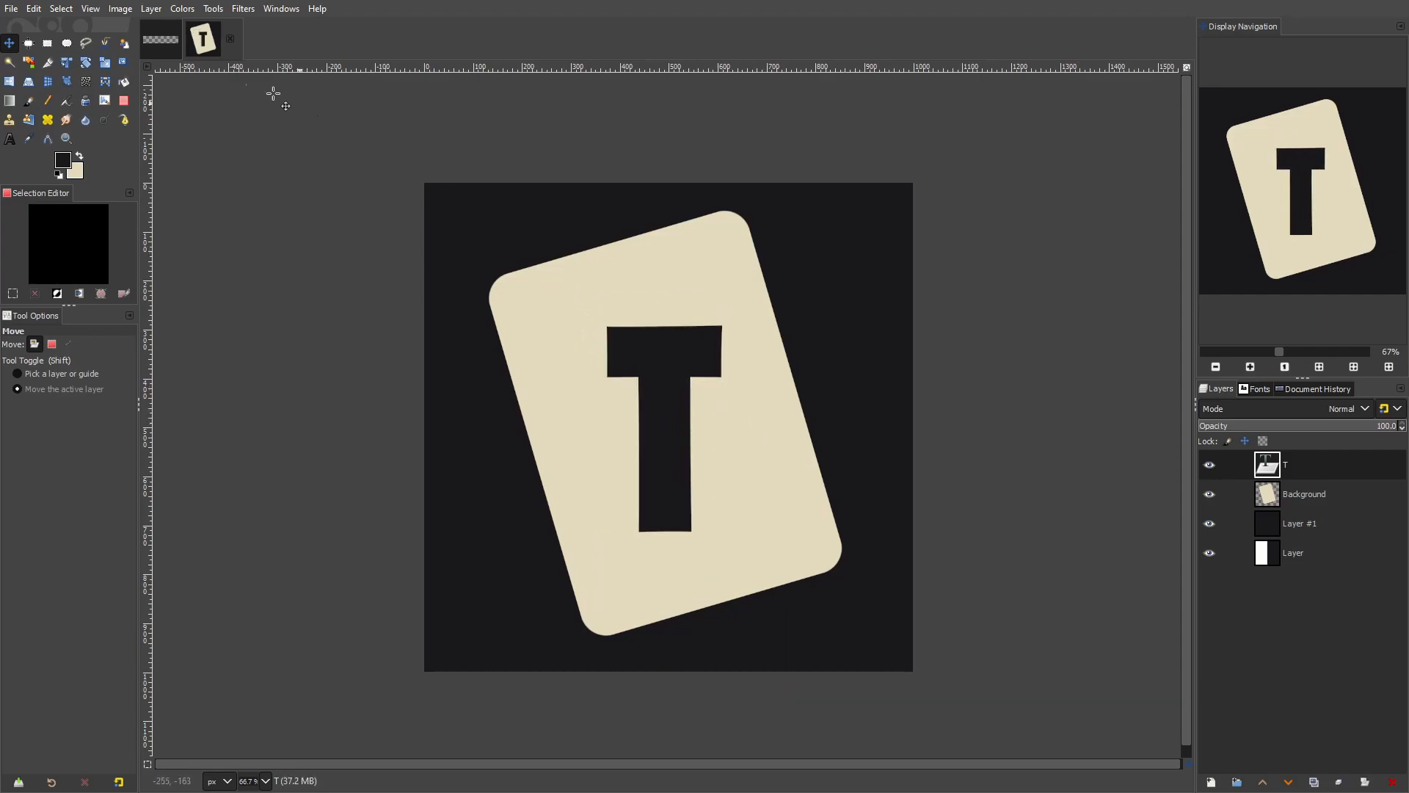
{"action": "left_click", "coordinate": [86, 64]}
{"action": "left_click", "coordinate": [7, 139]}
{"action": "left_click", "coordinate": [692, 340]}
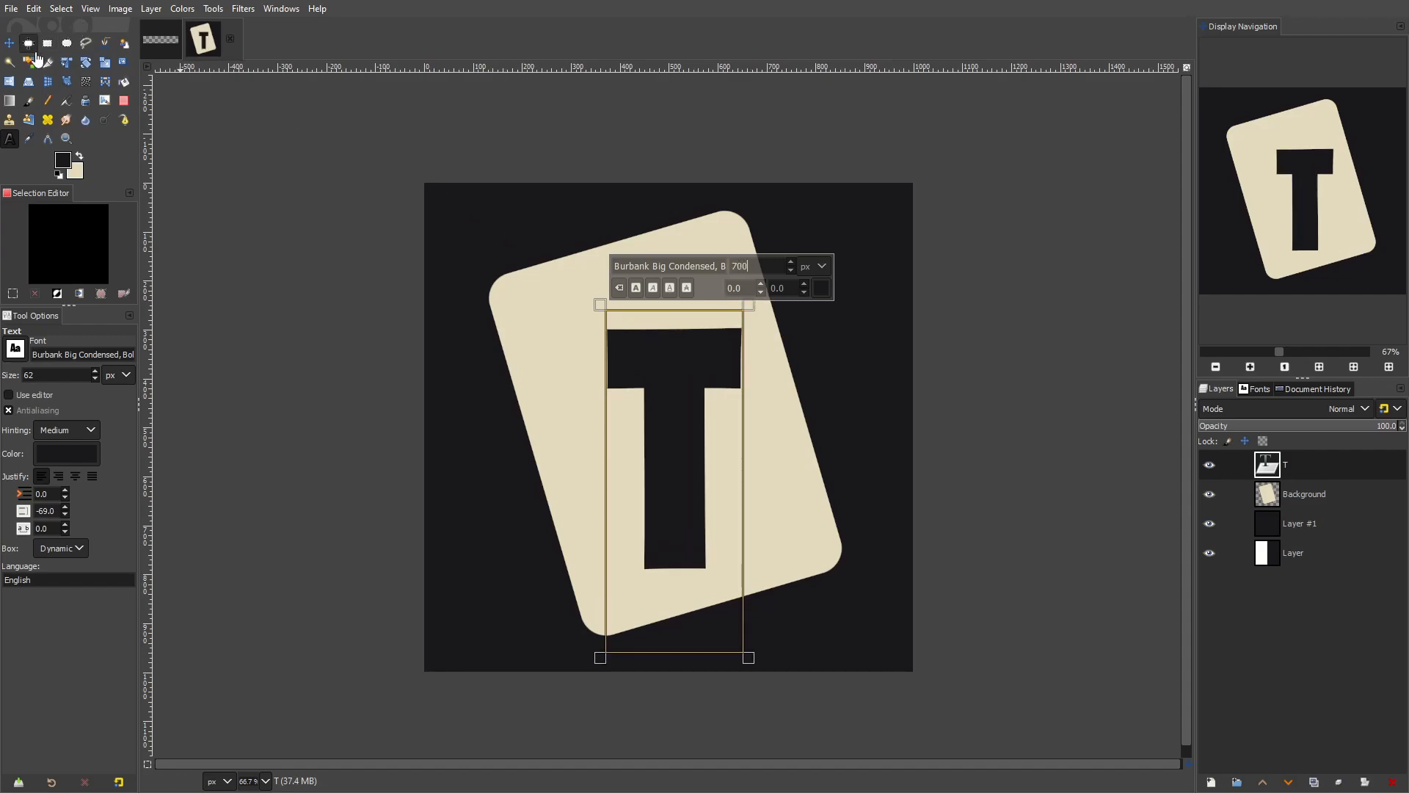
Move the T toward the card's upper-left corner and rotate it to match the card's tilt
{"action": "left_click", "coordinate": [85, 63]}
{"action": "left_click", "coordinate": [9, 44]}
{"action": "left_click_drag", "start_coordinate": [734, 400], "coordinate": [684, 331]}
{"action": "left_click", "coordinate": [88, 64]}
{"action": "left_click_drag", "start_coordinate": [937, 245], "coordinate": [871, 192]}
{"action": "scroll", "coordinate": [569, 238], "scroll_direction": "up", "scroll_amount": 4}
{"action": "left_click_drag", "start_coordinate": [958, 275], "coordinate": [952, 269]}
{"action": "left_click", "coordinate": [1164, 195]}
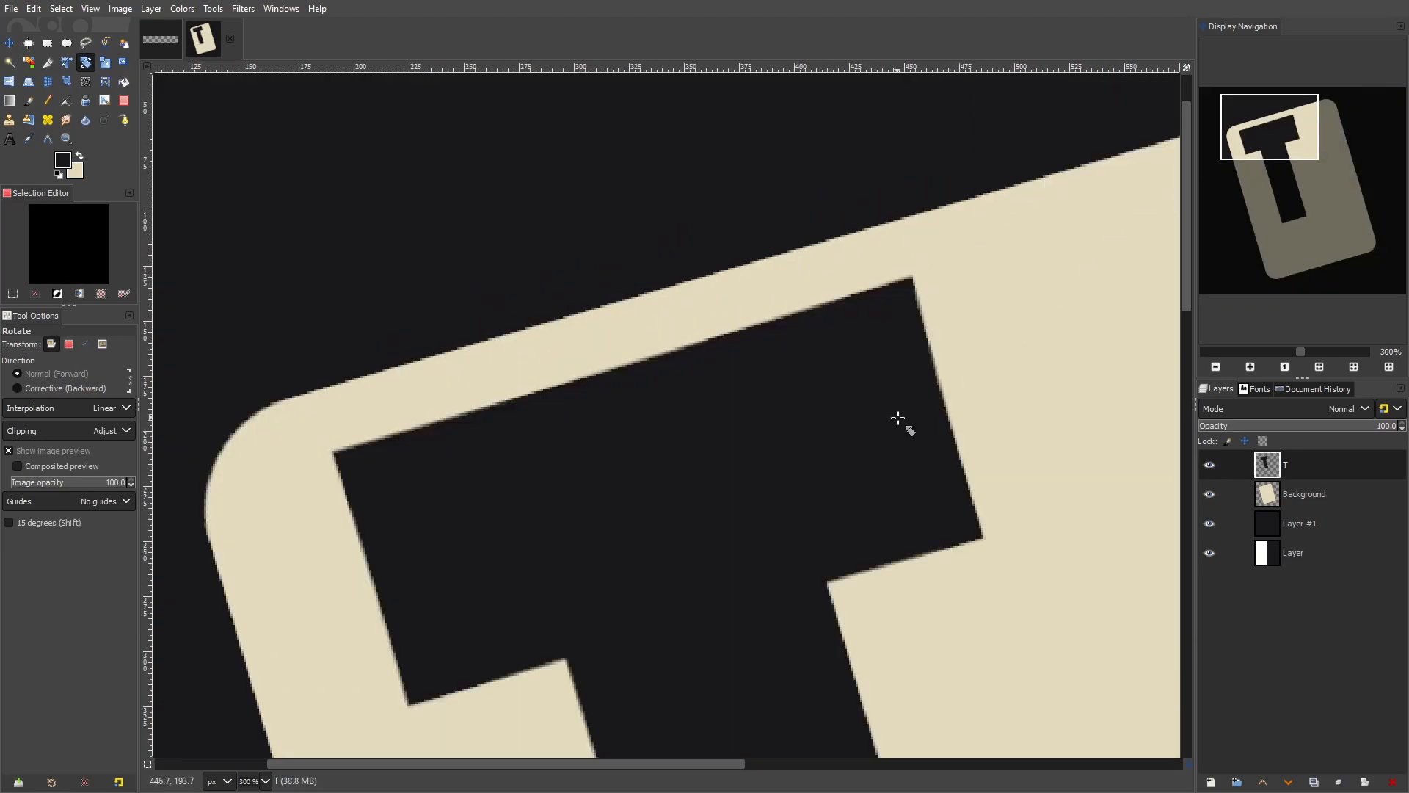
Shift the rotated T onto the card's upper edge to compare their angles, and undo the move and rotation
{"action": "scroll", "coordinate": [604, 286], "scroll_direction": "down", "scroll_amount": 4}
{"action": "scroll", "coordinate": [515, 272], "scroll_direction": "up", "scroll_amount": 3}
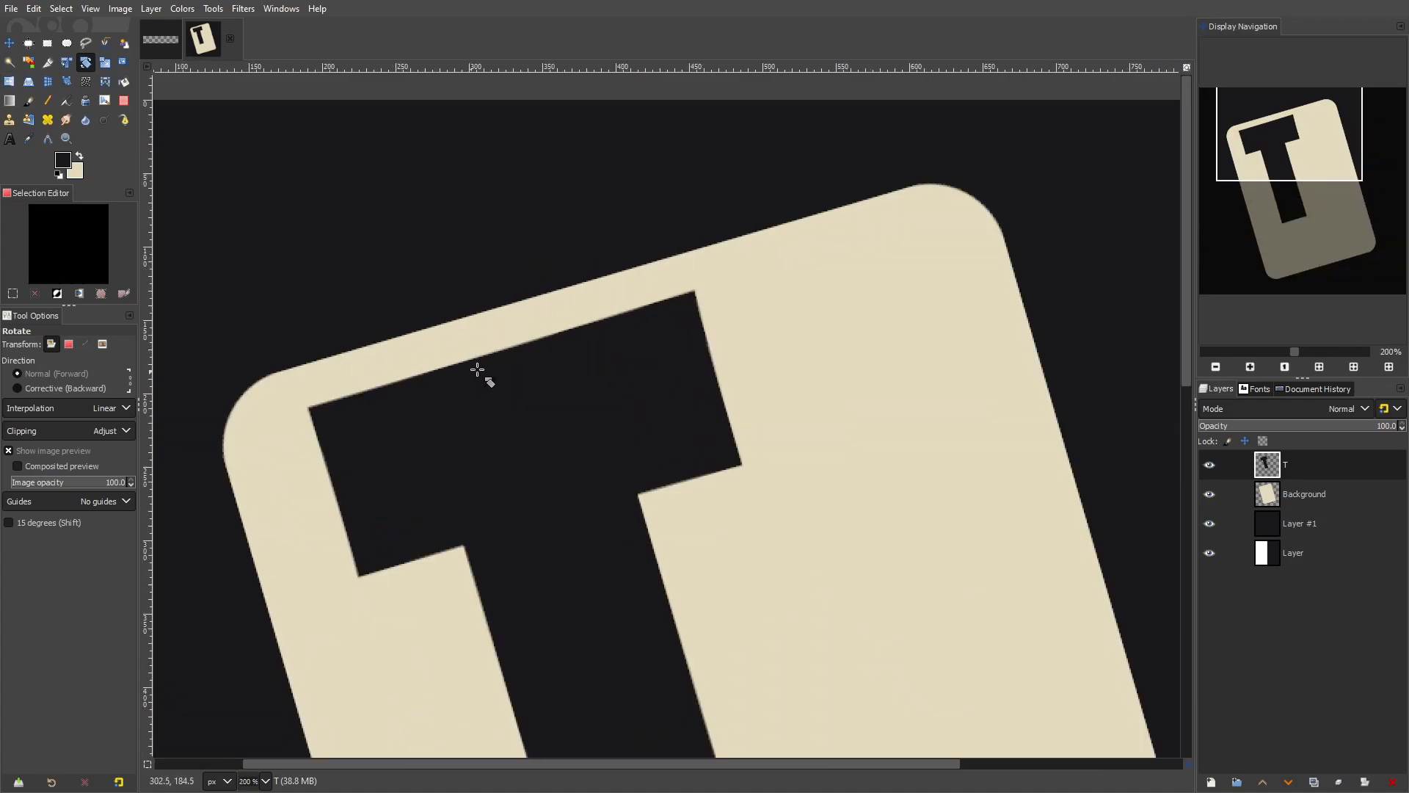
{"action": "scroll", "coordinate": [473, 371], "scroll_direction": "up", "scroll_amount": 1}
{"action": "key", "text": "m"}
{"action": "left_click_drag", "start_coordinate": [619, 427], "coordinate": [730, 330]}
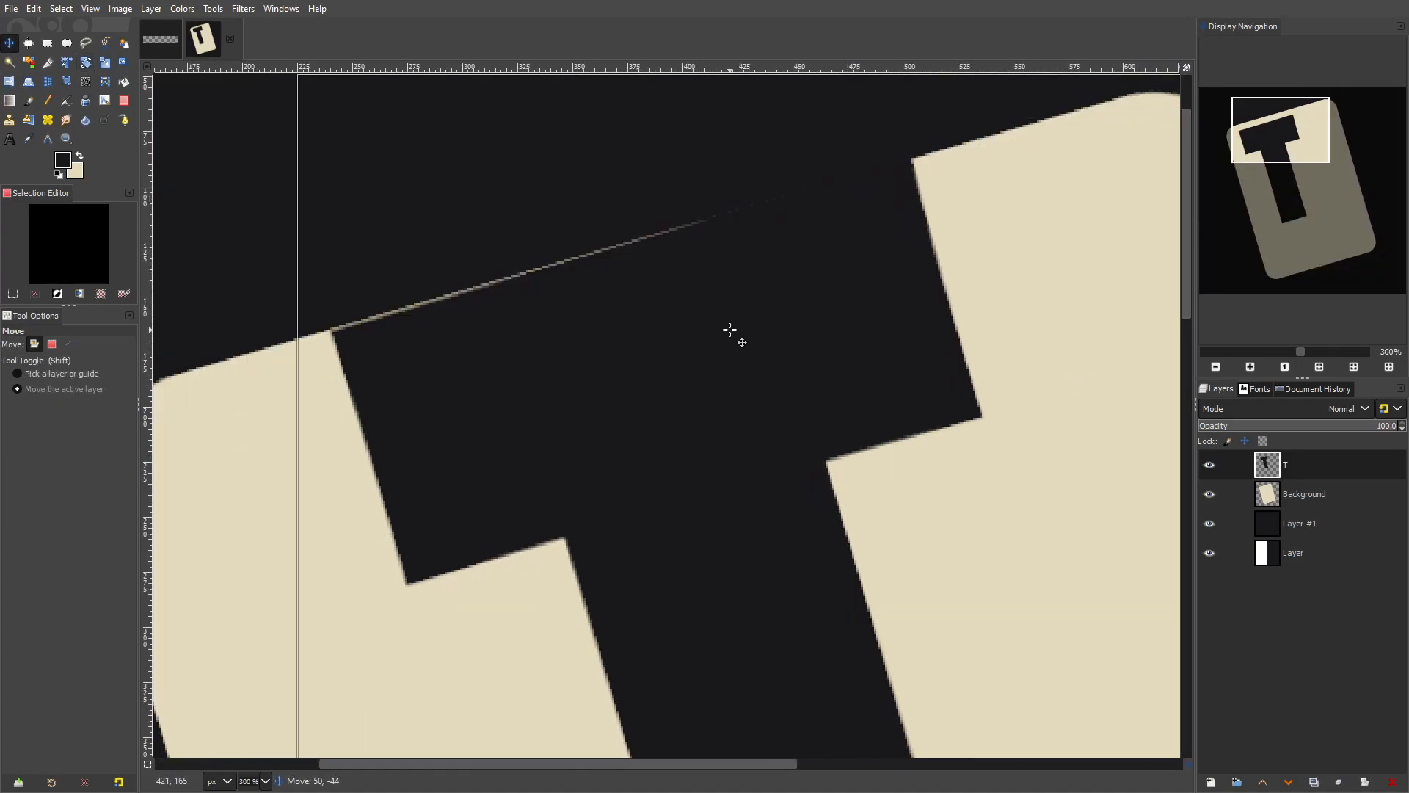
{"action": "left_click", "coordinate": [83, 65]}
{"action": "key", "text": "ctrl+z"}
{"action": "key", "text": "ctrl+z"}
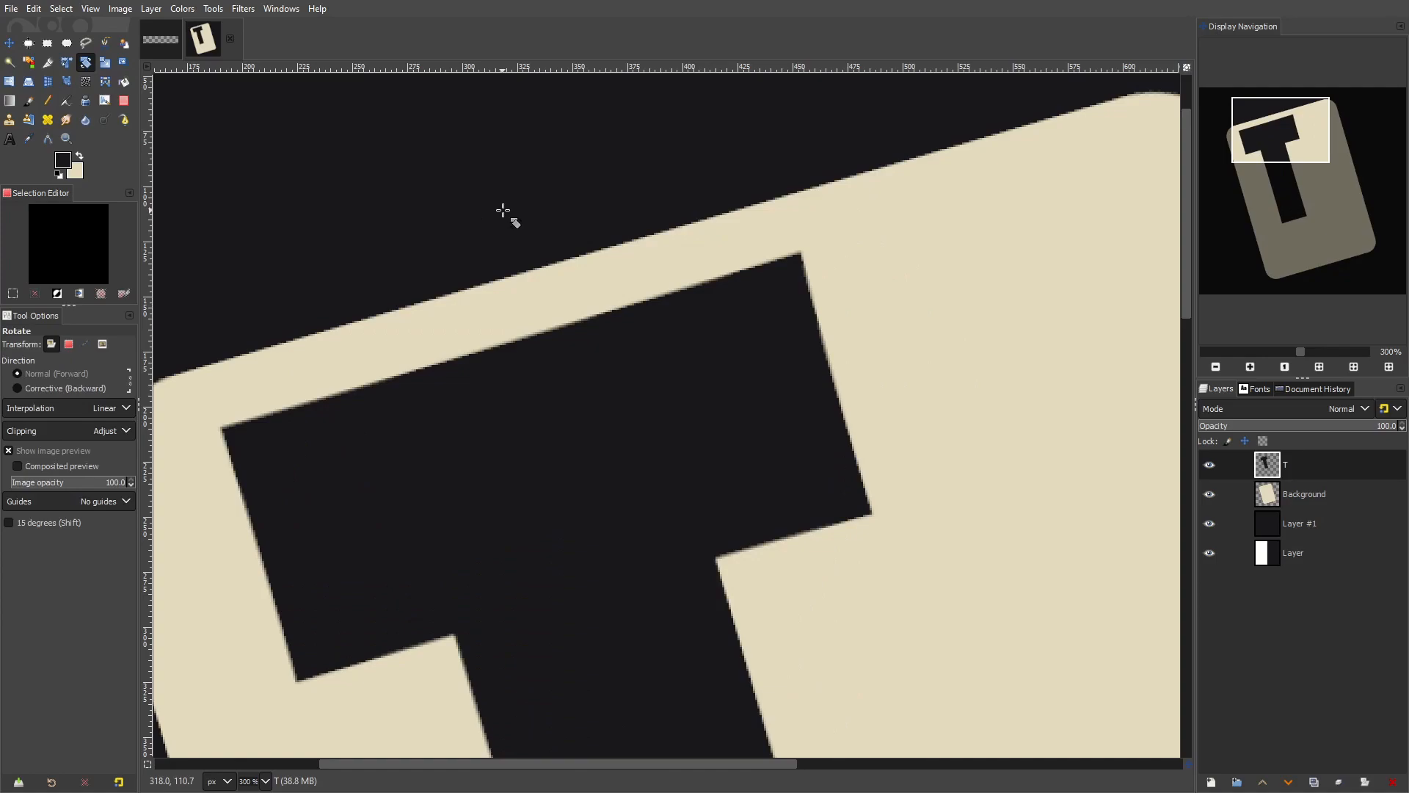
Reposition the upright T so it overlaps the card's upper edge near the upper-left corner
{"action": "left_click", "coordinate": [653, 243]}
{"action": "left_click", "coordinate": [11, 45]}
{"action": "left_click_drag", "start_coordinate": [632, 464], "coordinate": [617, 381]}
{"action": "left_click", "coordinate": [85, 62]}
{"action": "left_click_drag", "start_coordinate": [937, 236], "coordinate": [764, 198]}
{"action": "key", "text": "Escape"}
{"action": "left_click", "coordinate": [10, 44]}
{"action": "left_click_drag", "start_coordinate": [566, 385], "coordinate": [566, 431]}
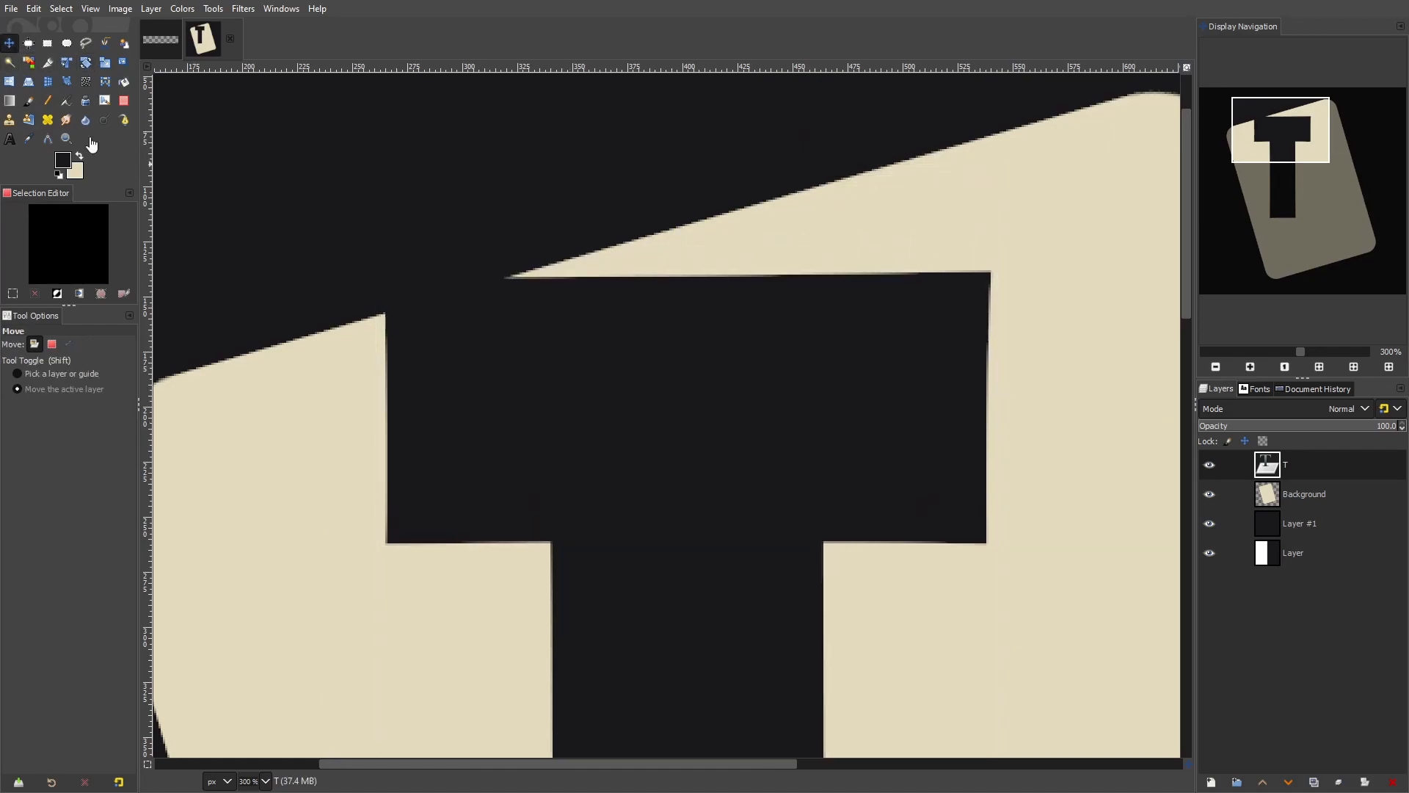
Rotate the T by -16.45 degrees so it runs parallel to the tilted card
{"action": "left_click", "coordinate": [85, 62]}
{"action": "left_click_drag", "start_coordinate": [937, 235], "coordinate": [726, 192]}
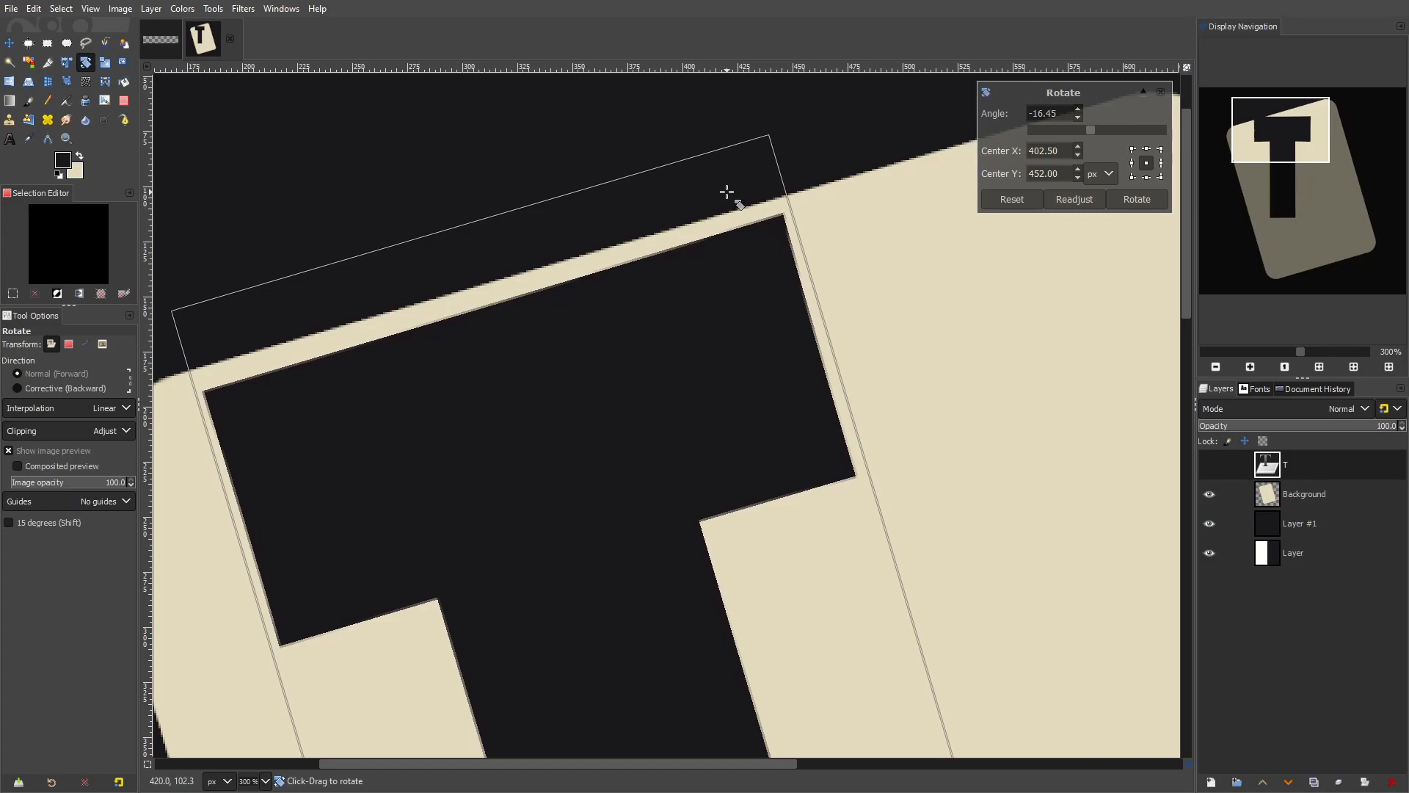
{"action": "left_click", "coordinate": [1110, 198]}
{"action": "key", "text": "shift+ctrl+j"}
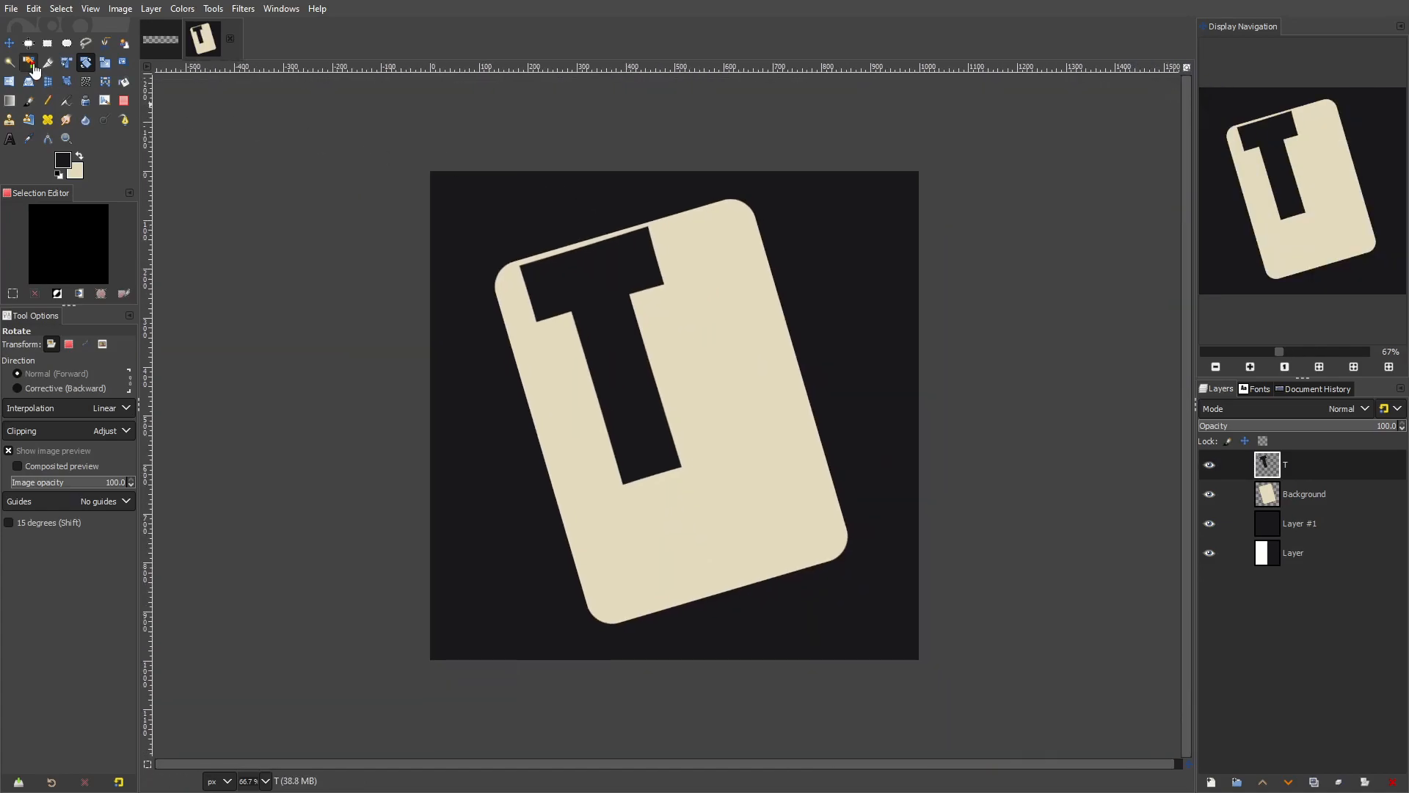
Move the tilted T to the center of the beige card
{"action": "key", "text": "m"}
{"action": "left_click_drag", "start_coordinate": [708, 389], "coordinate": [718, 456]}
{"action": "scroll", "coordinate": [719, 457], "scroll_direction": "up", "scroll_amount": 2}
{"action": "scroll", "coordinate": [717, 457], "scroll_direction": "down", "scroll_amount": 2}
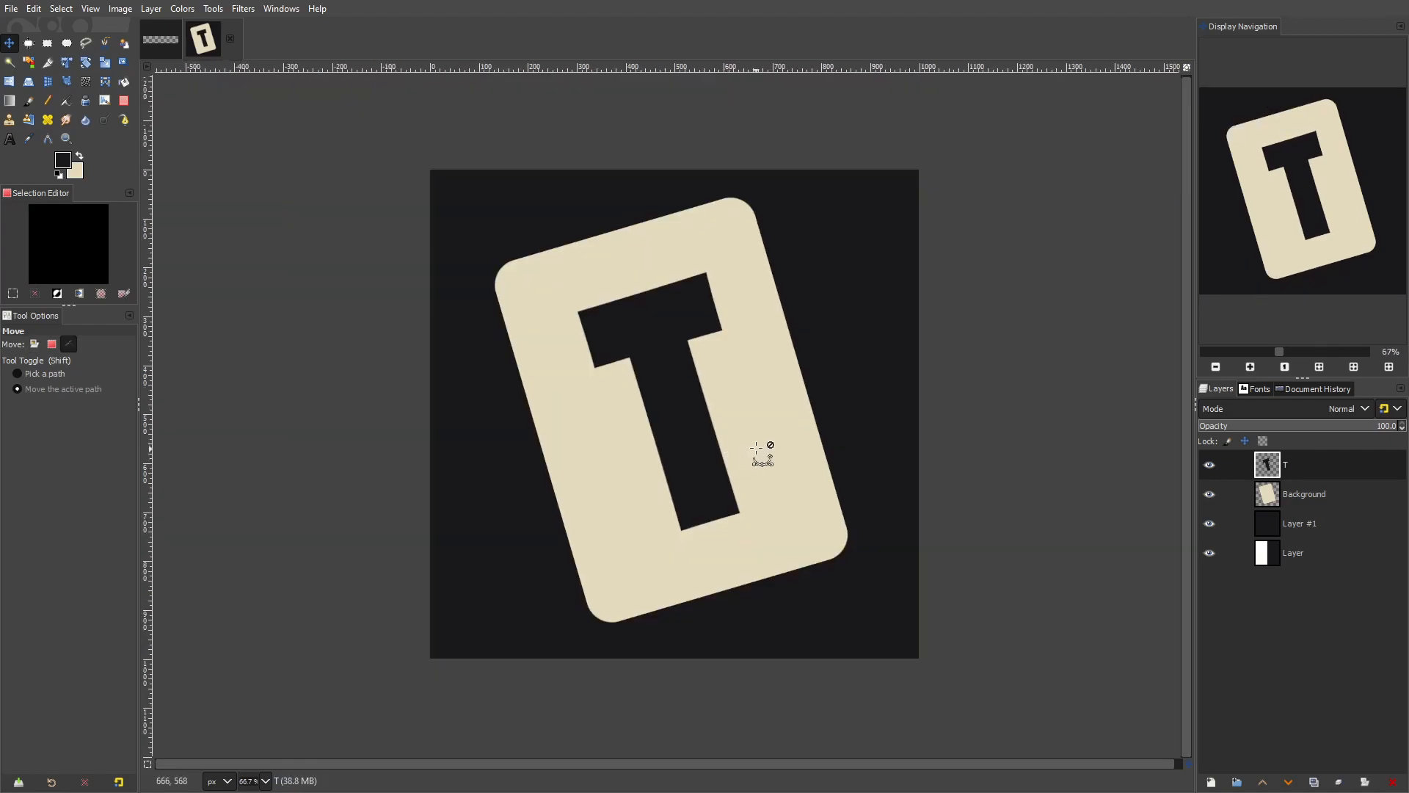
{"action": "scroll", "coordinate": [693, 470], "scroll_direction": "down", "scroll_amount": 2}
{"action": "scroll", "coordinate": [699, 466], "scroll_direction": "up", "scroll_amount": 2}
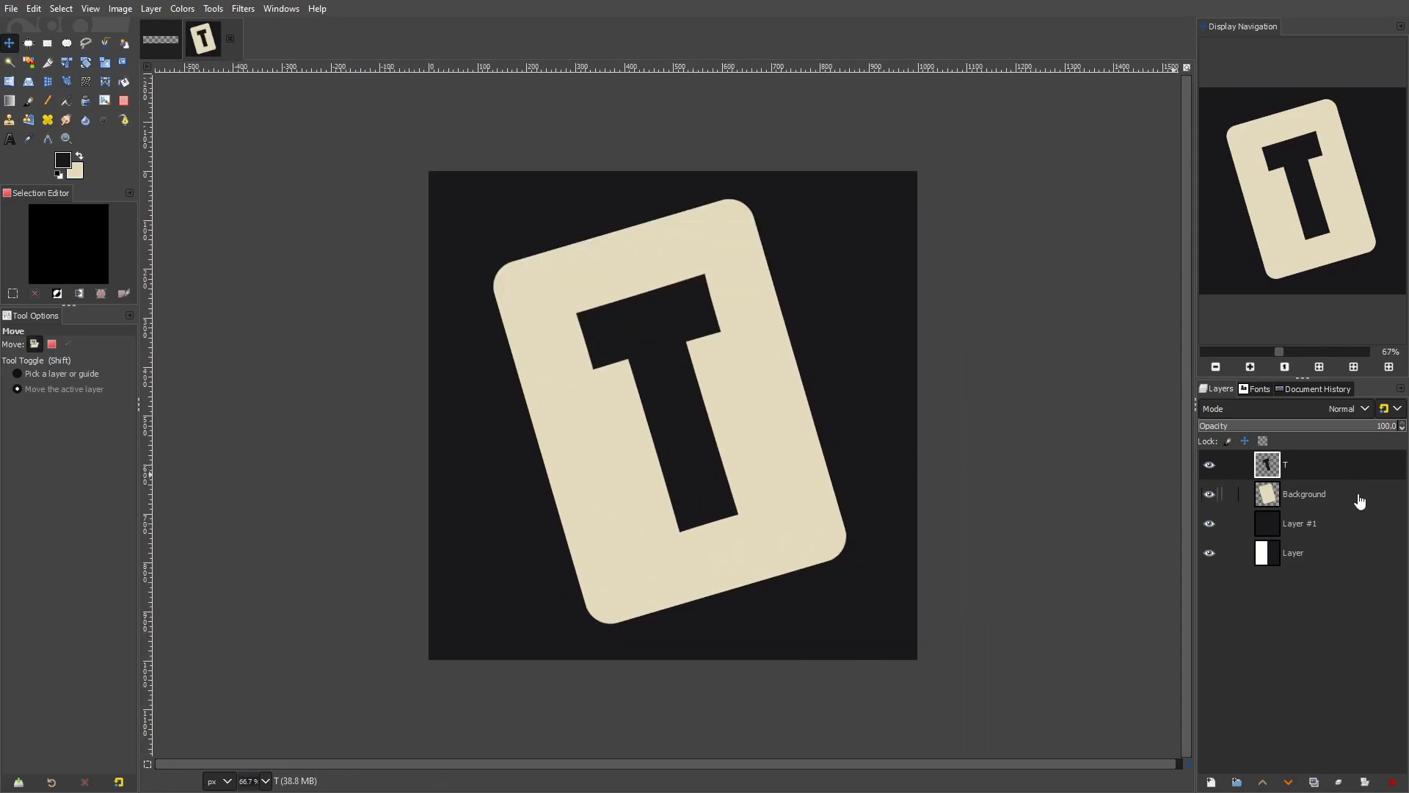
Duplicate the card's Background layer and shift the copy slightly downward
{"action": "left_click", "coordinate": [1337, 502]}
{"action": "right_click", "coordinate": [1337, 503]}
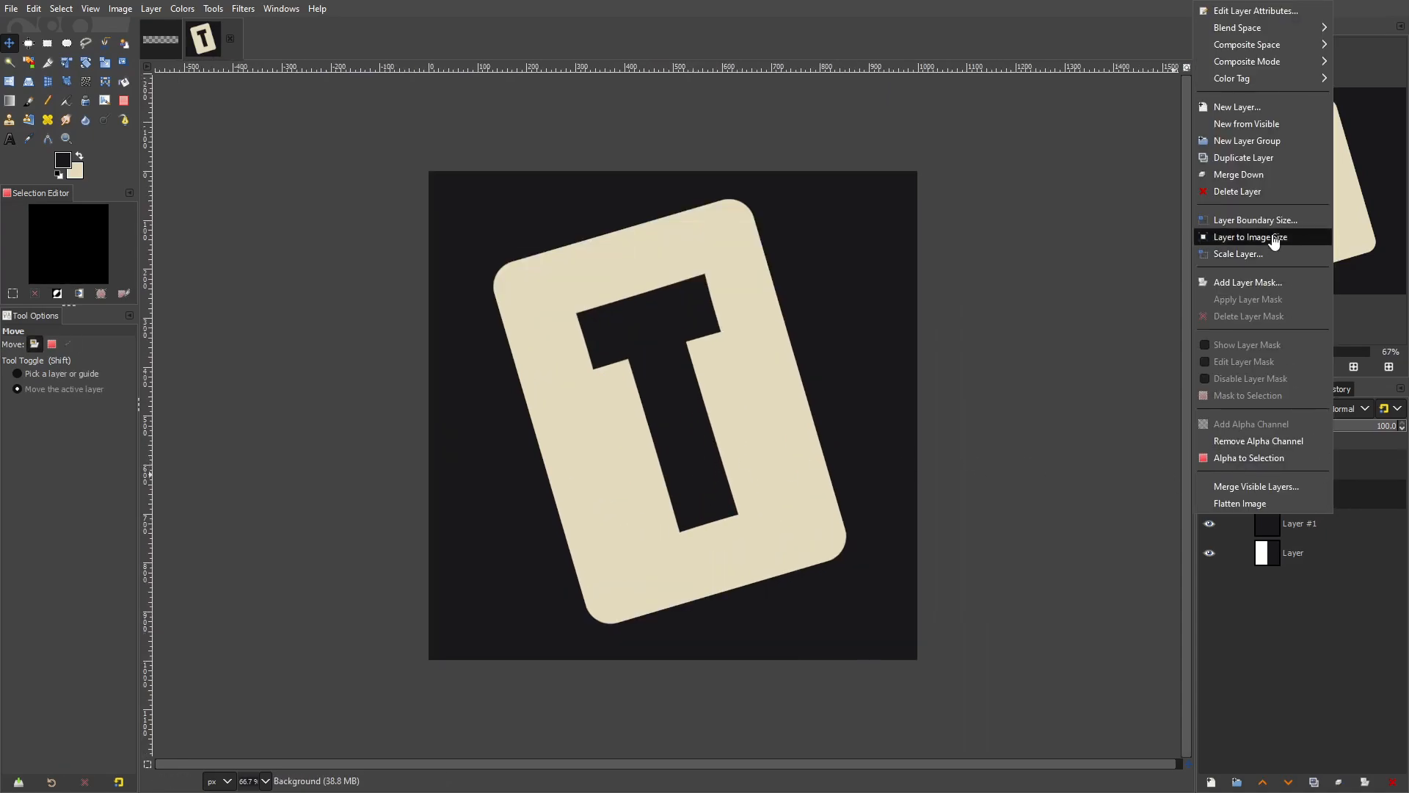
{"action": "left_click", "coordinate": [1262, 156]}
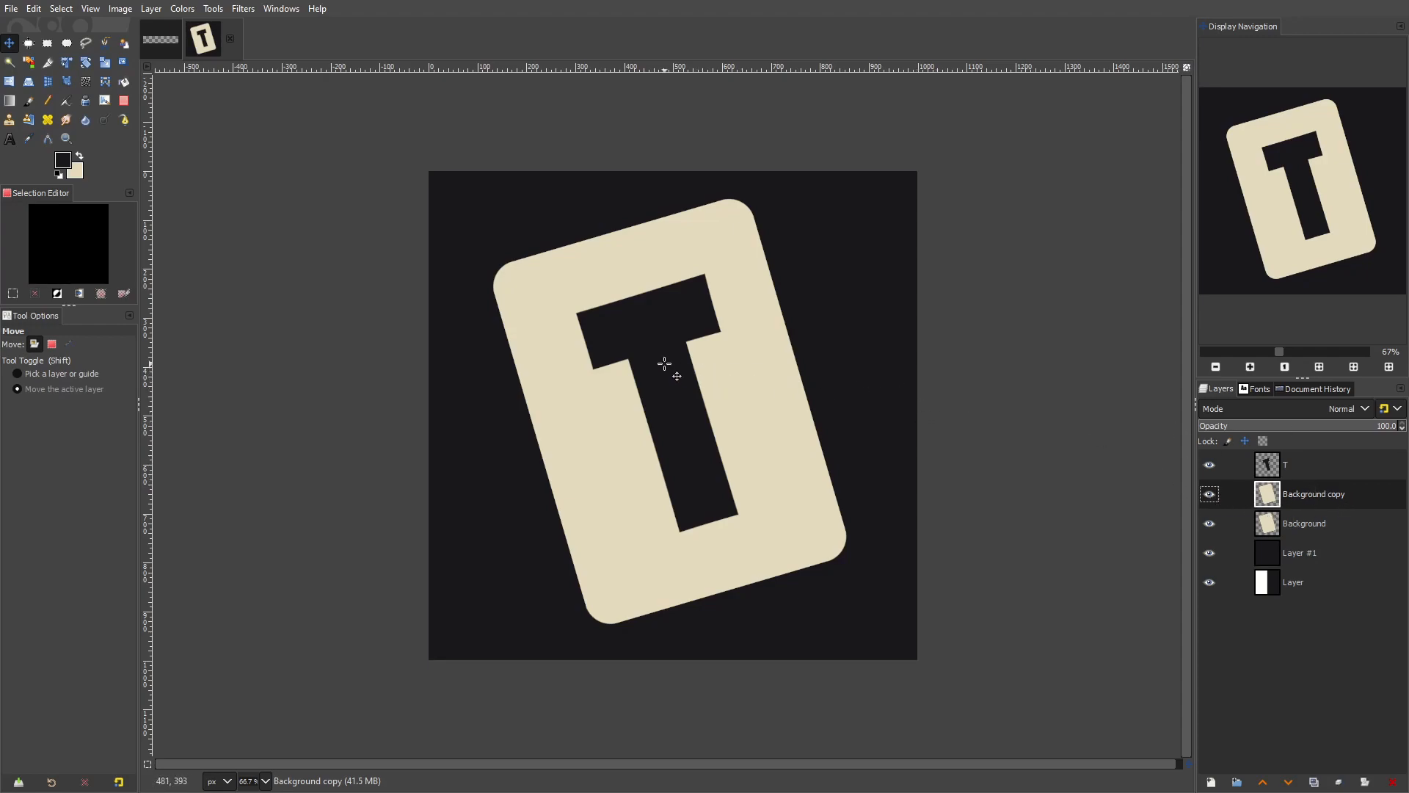
{"action": "scroll", "coordinate": [595, 621], "scroll_direction": "up", "scroll_amount": 4}
{"action": "left_click_drag", "start_coordinate": [736, 419], "coordinate": [733, 441]}
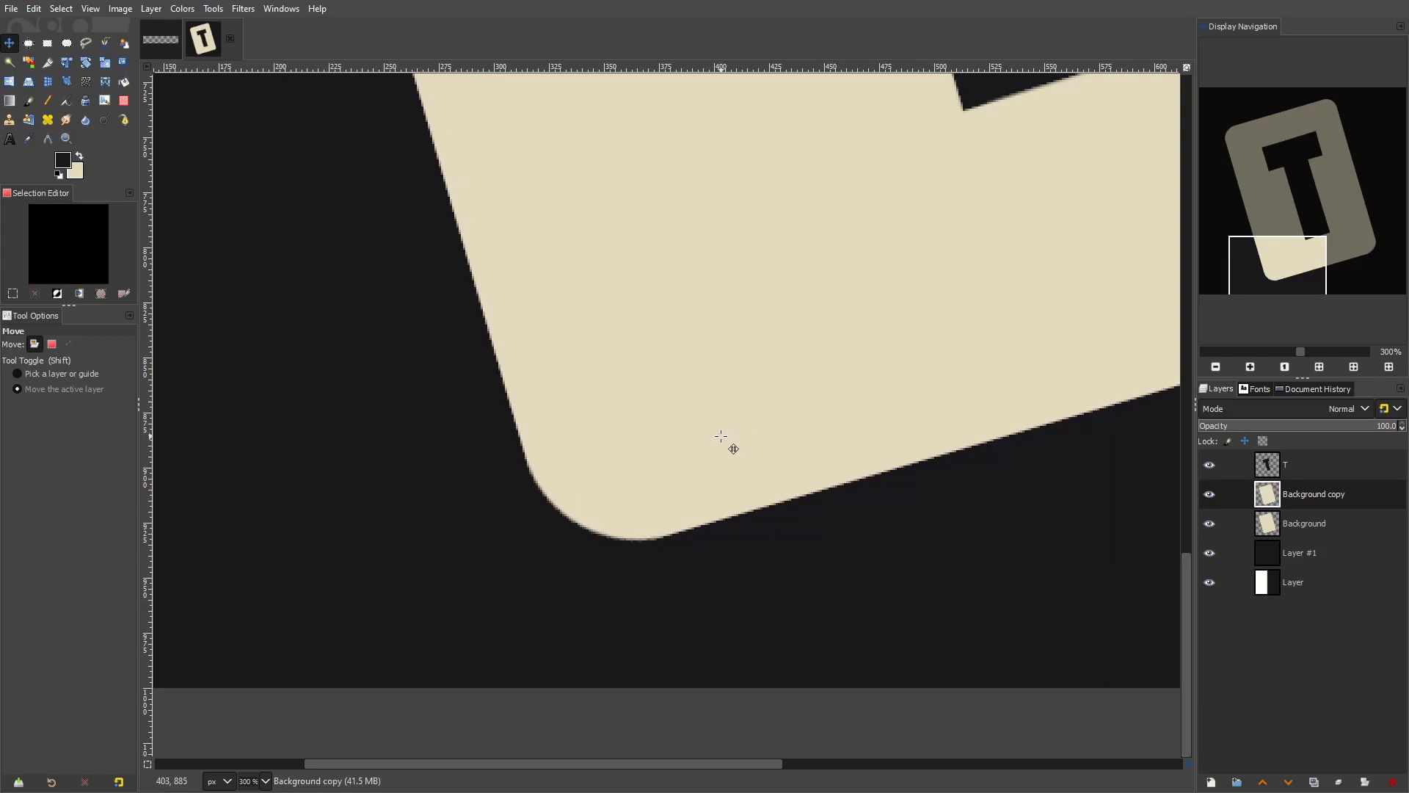
{"action": "scroll", "coordinate": [734, 400], "scroll_direction": "down", "scroll_amount": 5}
{"action": "scroll", "coordinate": [733, 400], "scroll_direction": "up", "scroll_amount": 2}
Darken the Background copy layer with a Curves adjustment
{"action": "left_click", "coordinate": [182, 9]}
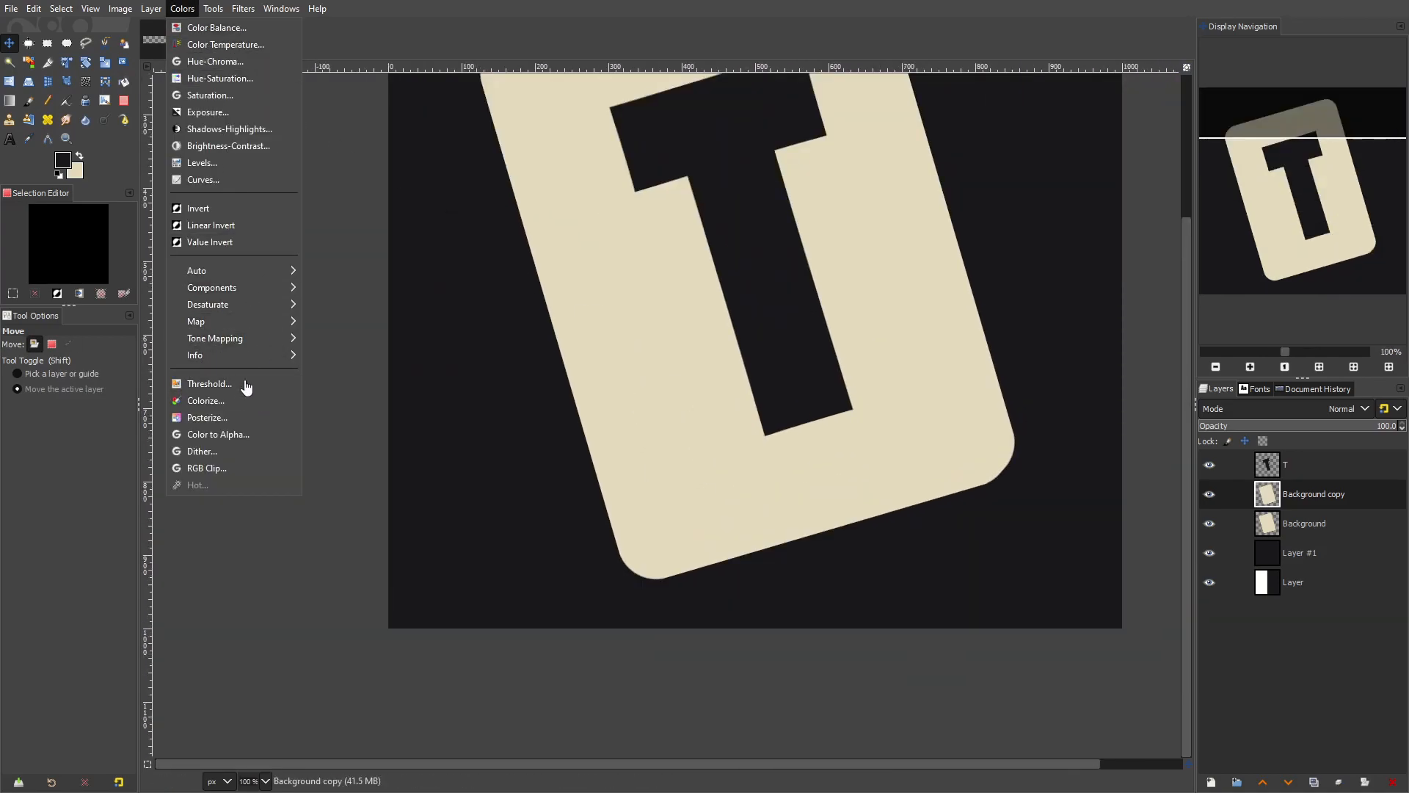
{"action": "left_click", "coordinate": [253, 179]}
{"action": "left_click_drag", "start_coordinate": [246, 204], "coordinate": [255, 234]}
{"action": "left_click", "coordinate": [127, 391]}
{"action": "left_click", "coordinate": [264, 413]}
Place the Background copy layer beneath the Background layer and undo the Curves adjustment
{"action": "left_click_drag", "start_coordinate": [1295, 494], "coordinate": [1313, 547]}
{"action": "scroll", "coordinate": [759, 569], "scroll_direction": "up", "scroll_amount": 1}
{"action": "key", "text": "ctrl+z"}
{"action": "key", "text": "ctrl+z"}
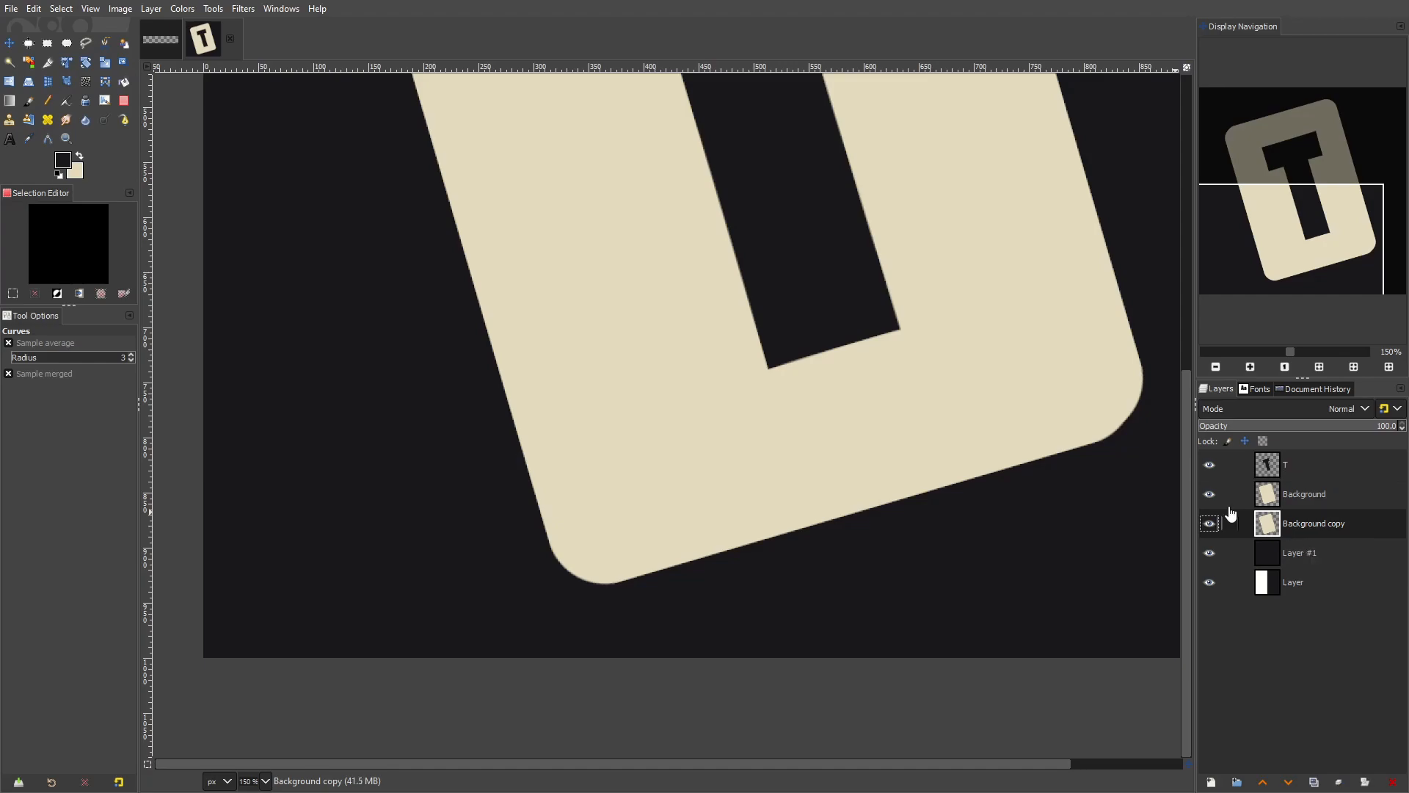
Set the Background copy's brightness to -80 and contrast to 20
{"action": "left_click", "coordinate": [182, 8]}
{"action": "left_click", "coordinate": [224, 144]}
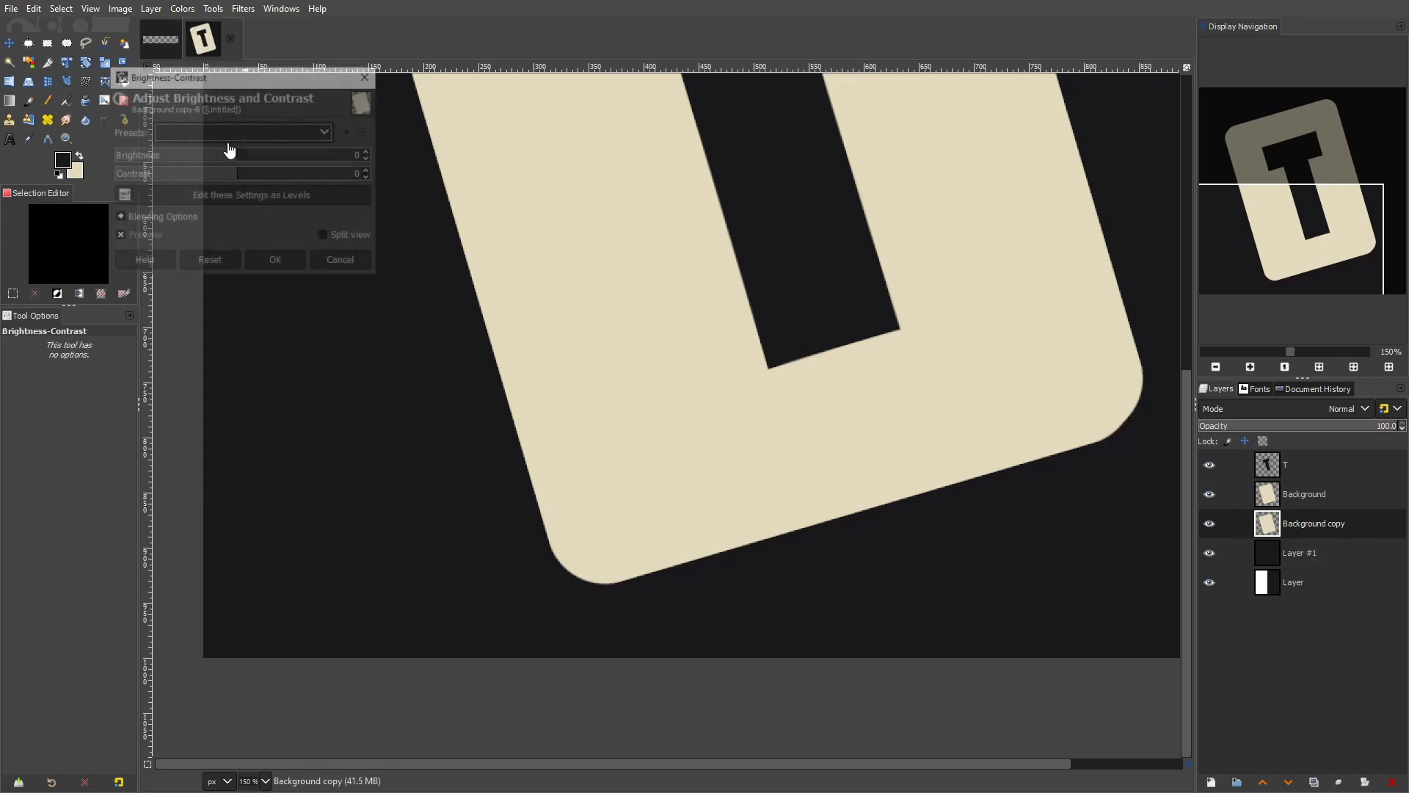
{"action": "left_click_drag", "start_coordinate": [194, 157], "coordinate": [162, 160]}
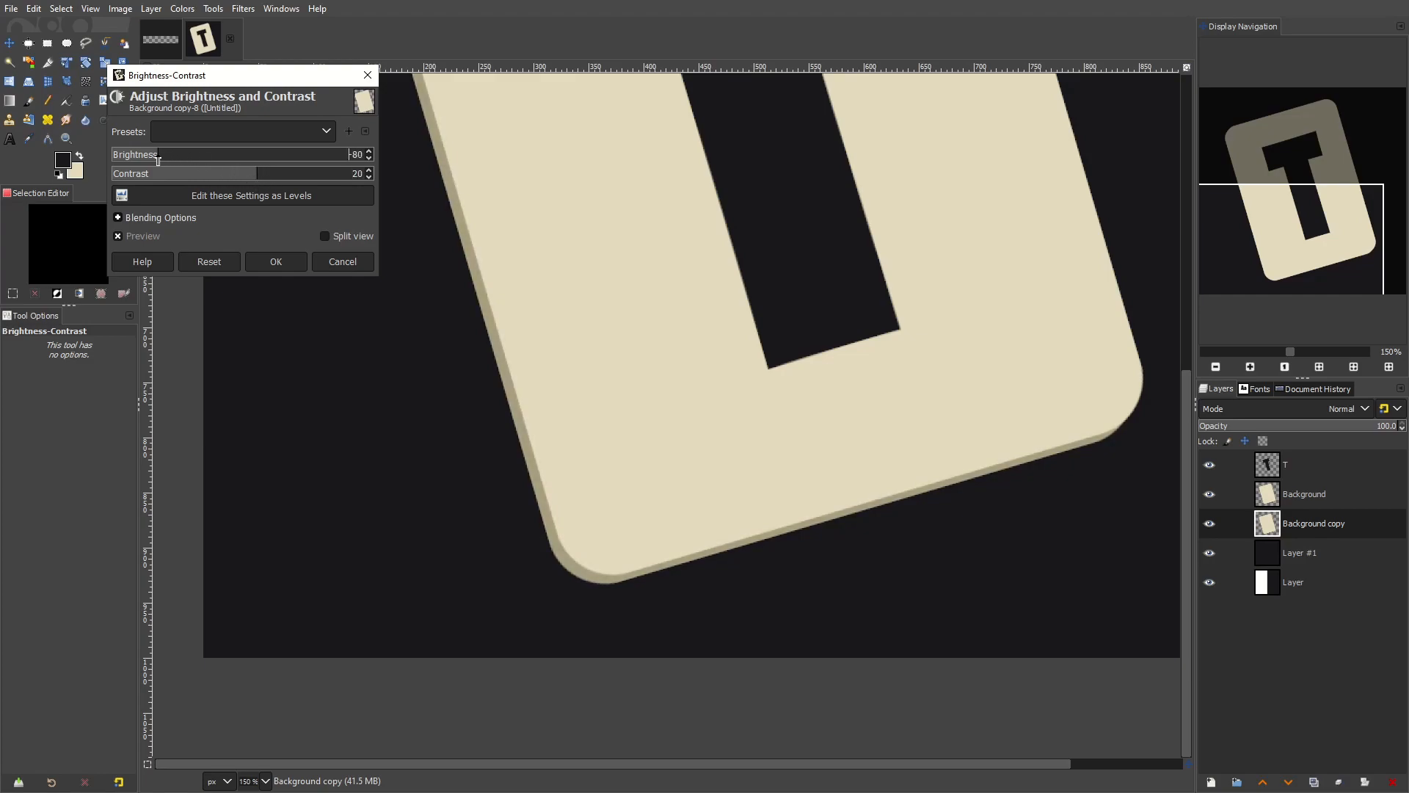
{"action": "left_click", "coordinate": [286, 261]}
Shift the darkened card copy further down and slightly left for a thicker side edge, and check it at several zoom levels
{"action": "key", "text": "m"}
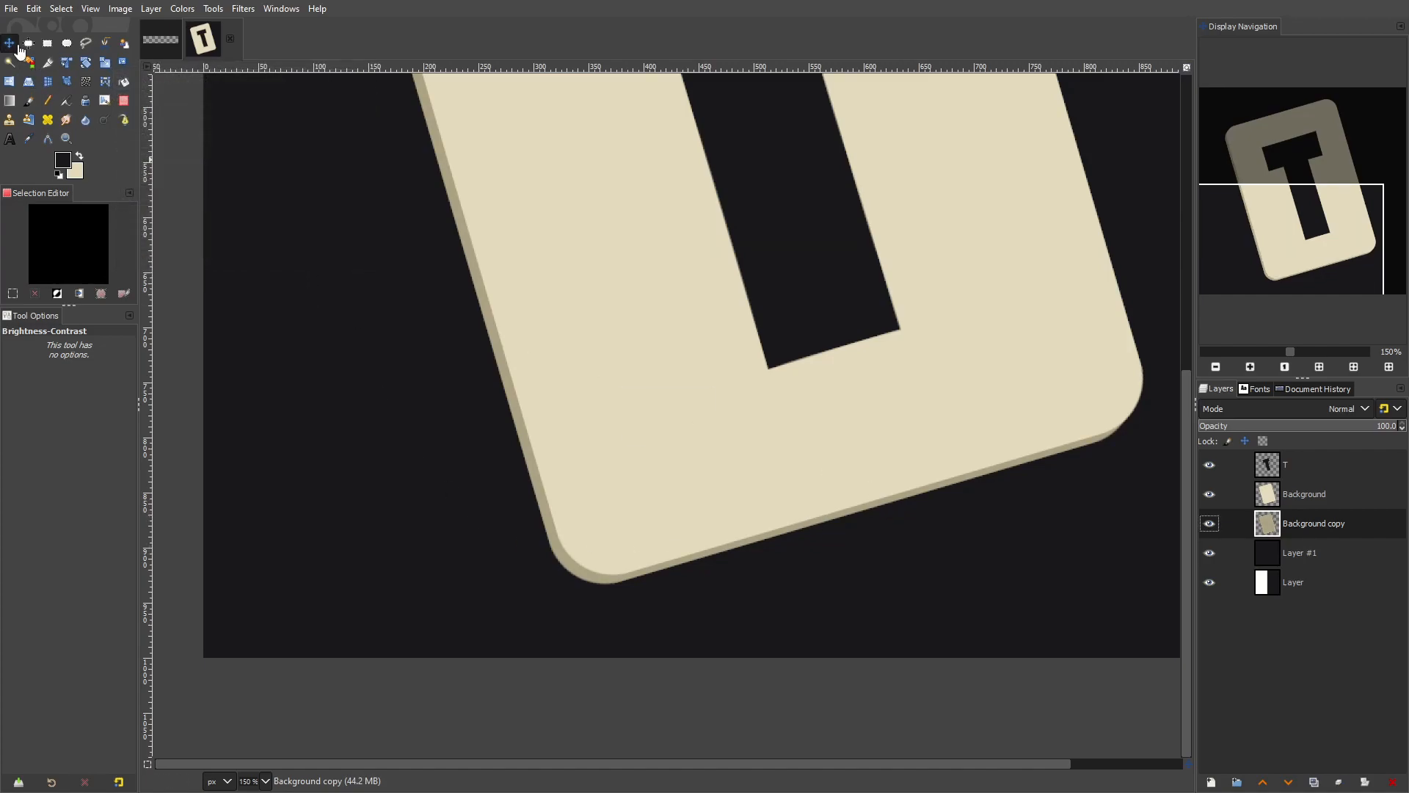
{"action": "scroll", "coordinate": [588, 596], "scroll_direction": "up", "scroll_amount": 2}
{"action": "left_click_drag", "start_coordinate": [704, 535], "coordinate": [698, 563]}
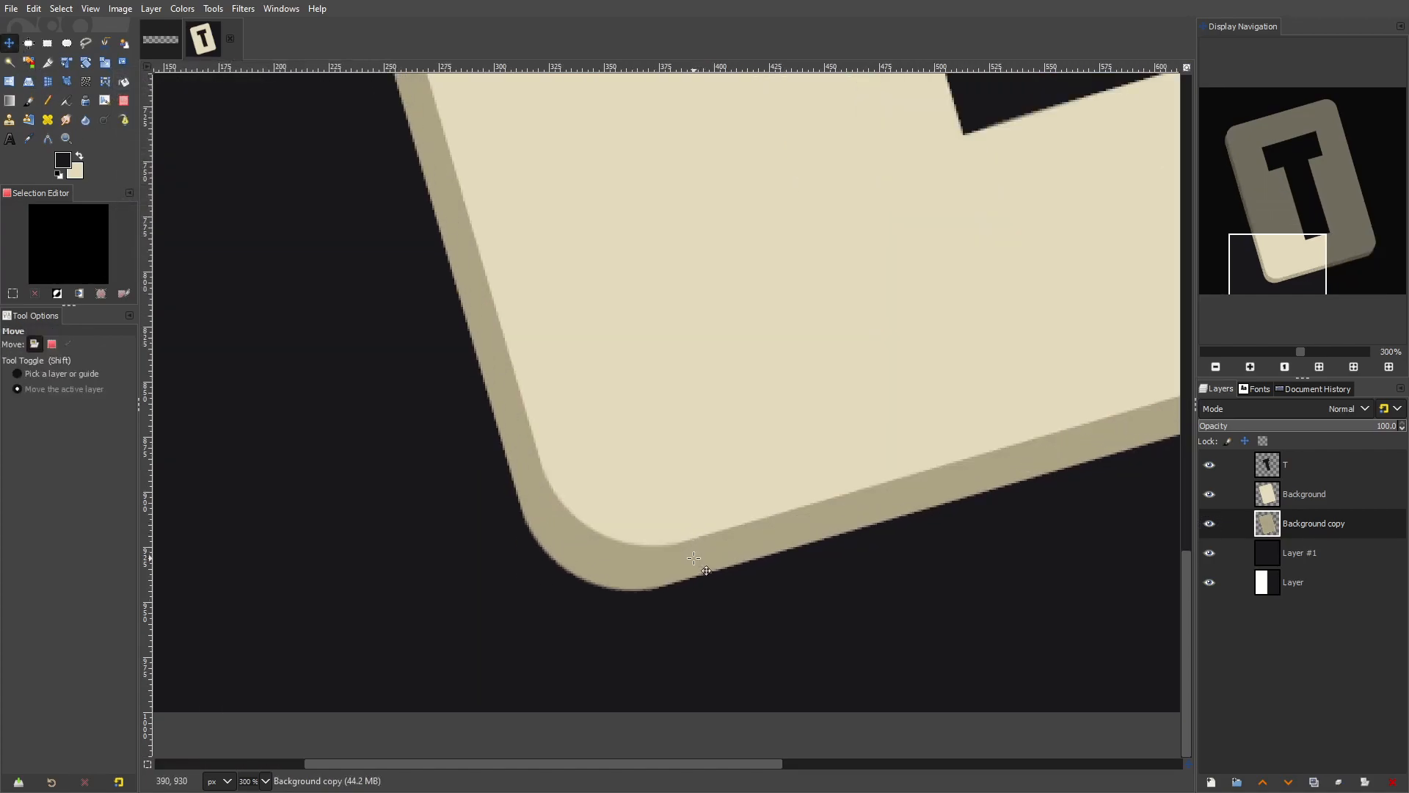
{"action": "scroll", "coordinate": [750, 533], "scroll_direction": "down", "scroll_amount": 6}
{"action": "scroll", "coordinate": [770, 541], "scroll_direction": "up", "scroll_amount": 4}
{"action": "scroll", "coordinate": [827, 513], "scroll_direction": "down", "scroll_amount": 7}
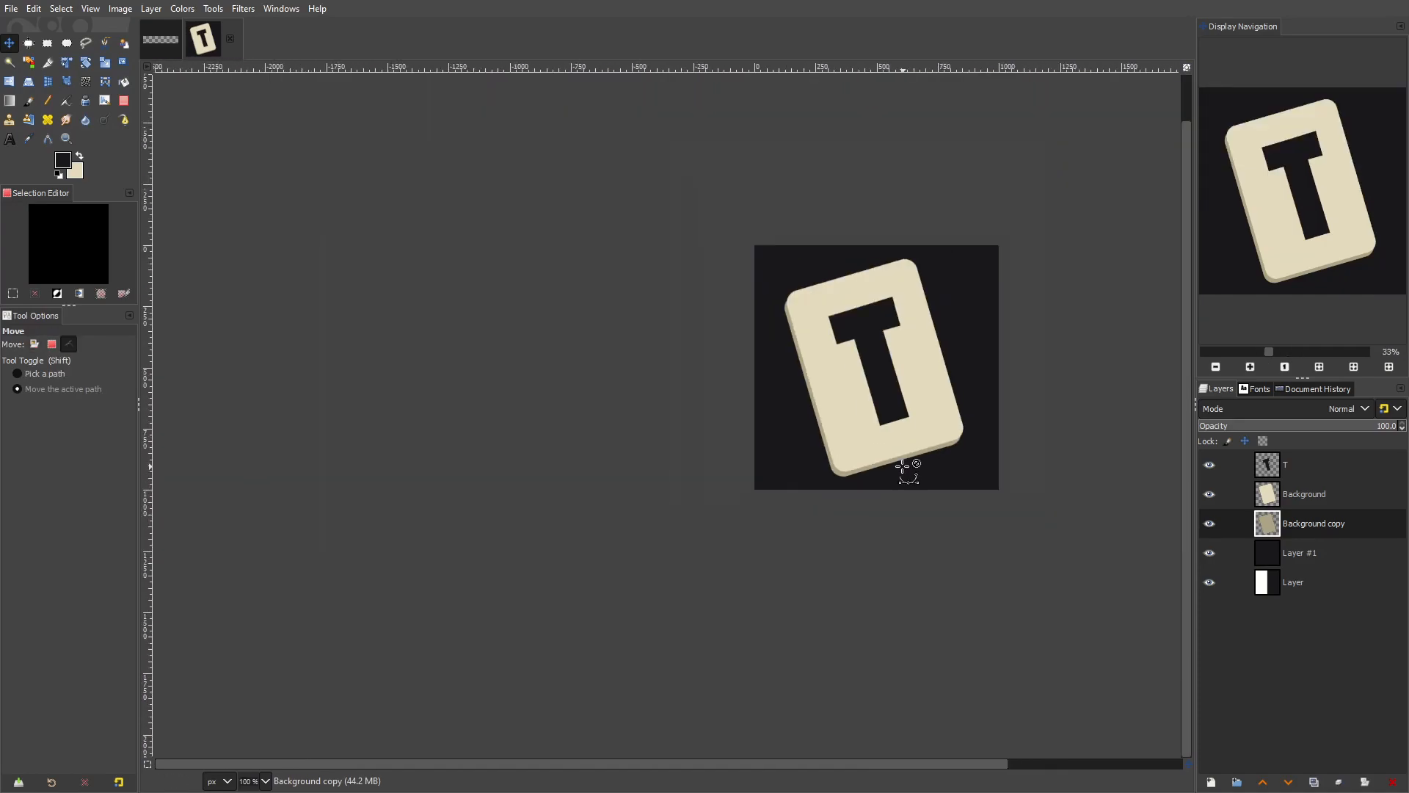
{"action": "scroll", "coordinate": [947, 411], "scroll_direction": "up", "scroll_amount": 5}
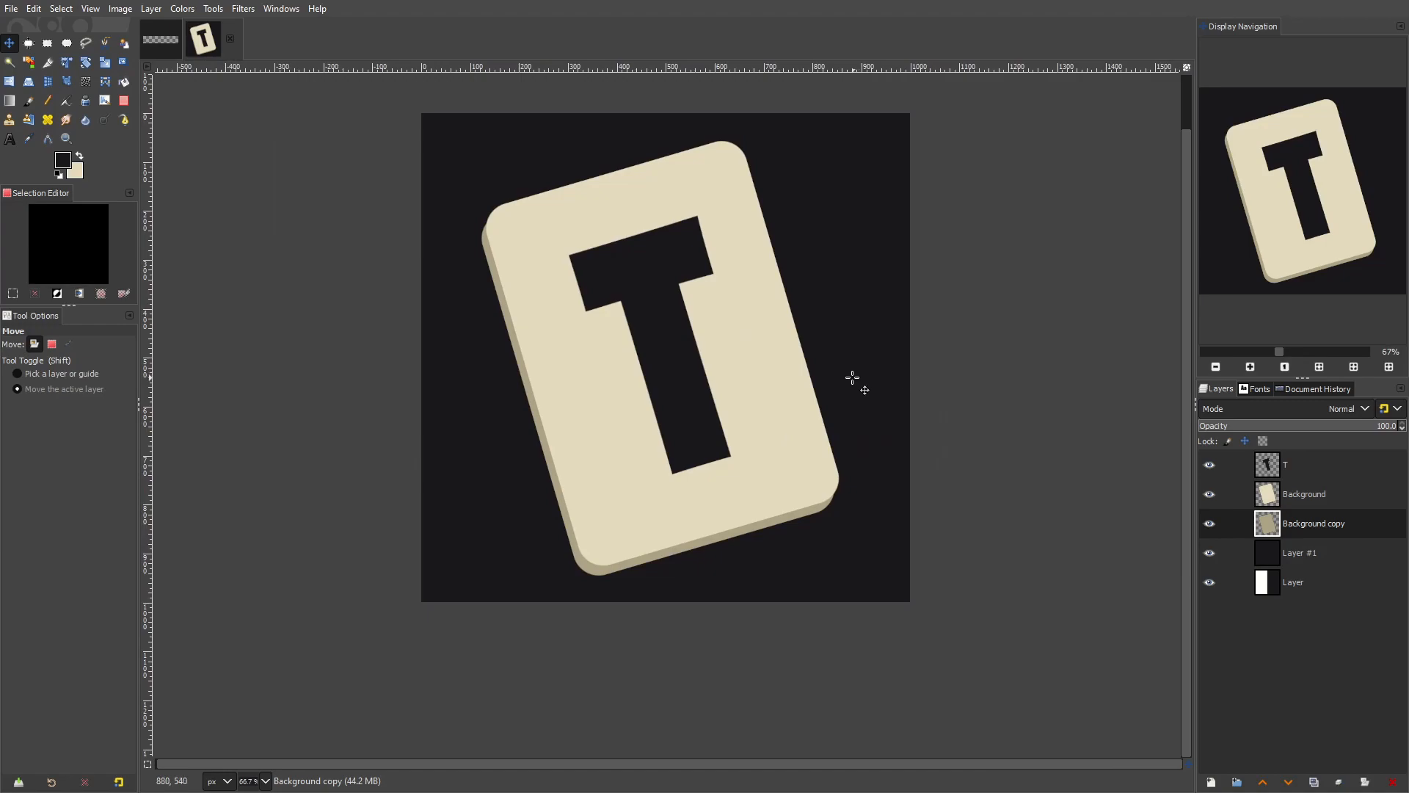
{"action": "scroll", "coordinate": [811, 397], "scroll_direction": "down", "scroll_amount": 1}
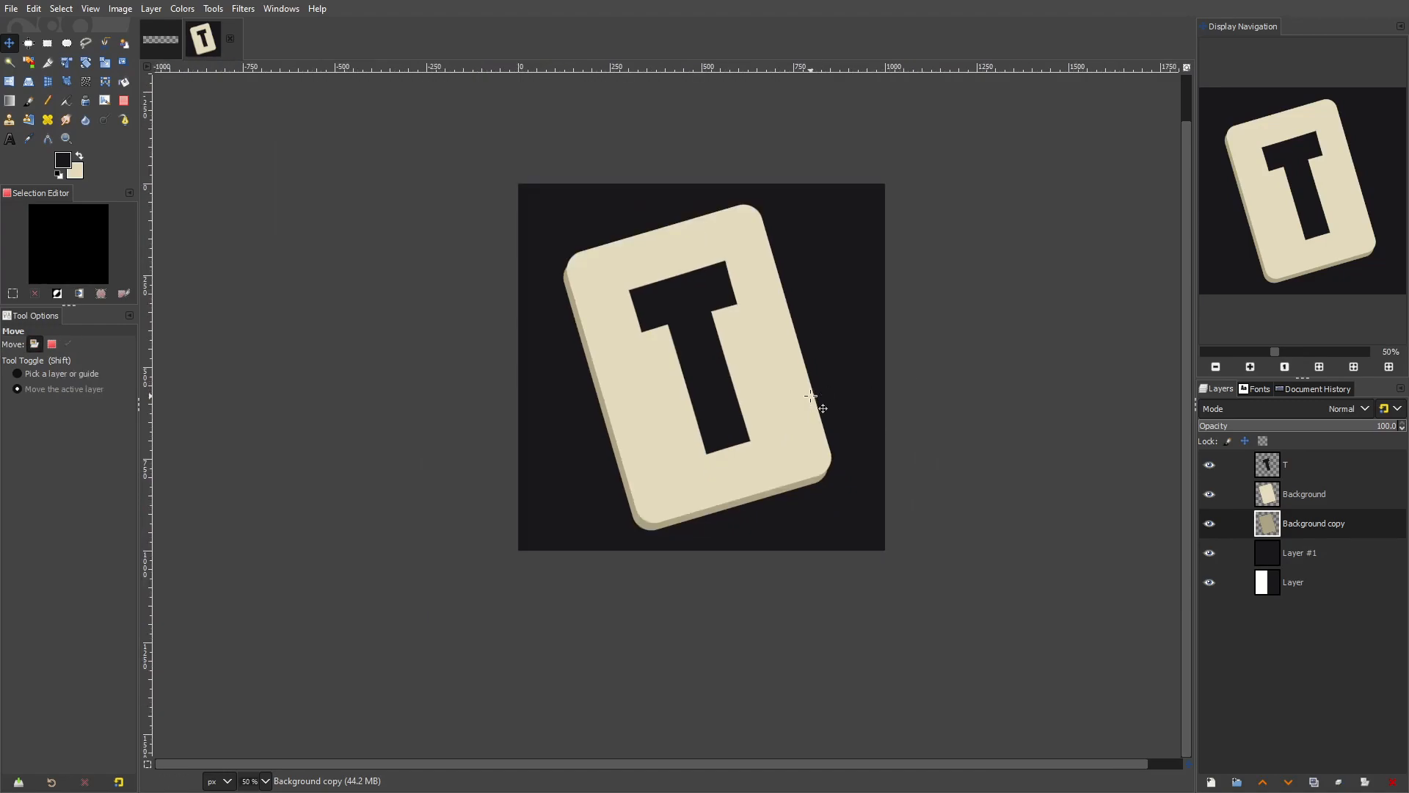
{"action": "scroll", "coordinate": [811, 396], "scroll_direction": "down", "scroll_amount": 4}
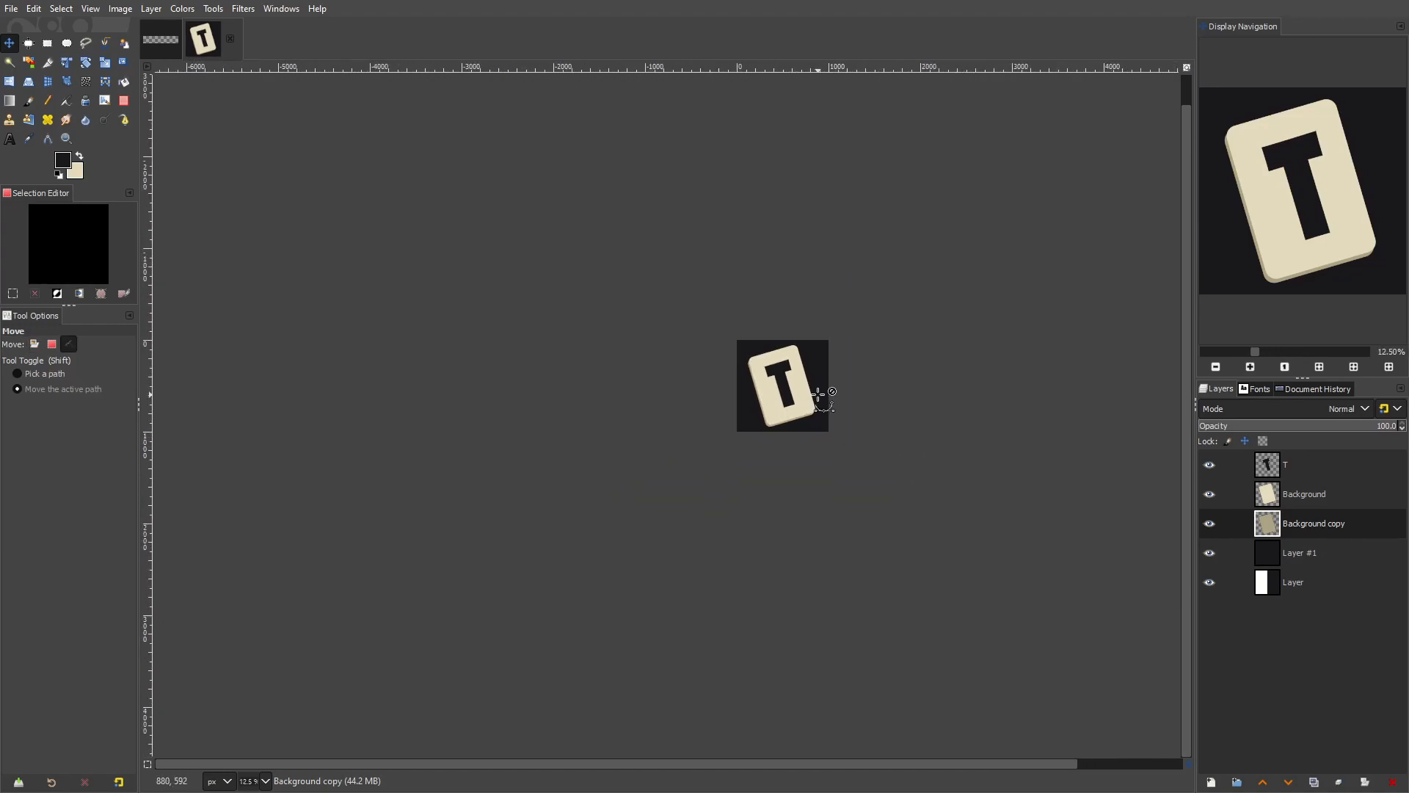
{"action": "scroll", "coordinate": [819, 396], "scroll_direction": "up", "scroll_amount": 4}
Delete the Background copy layer
{"action": "left_click", "coordinate": [1399, 784]}
{"action": "scroll", "coordinate": [683, 426], "scroll_direction": "up", "scroll_amount": 1}
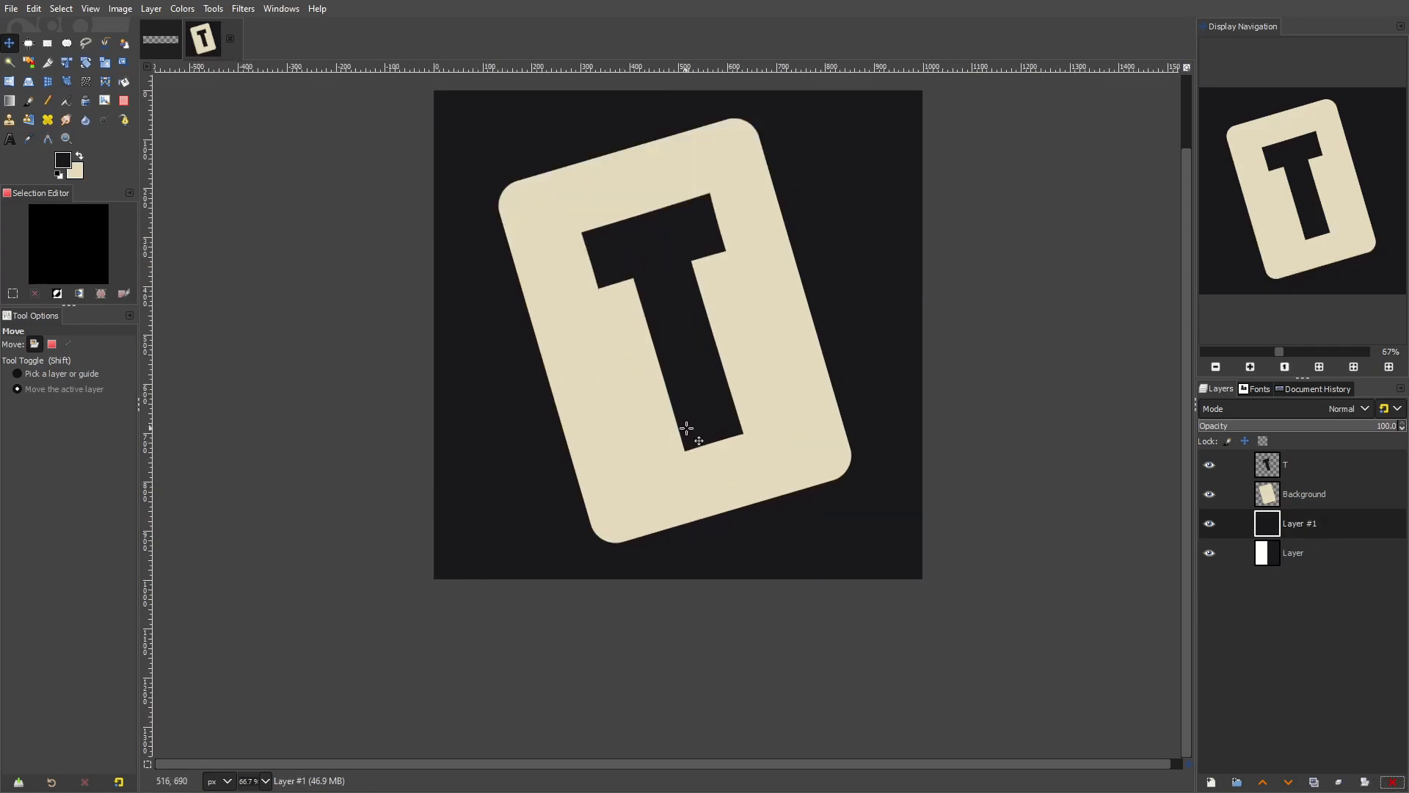
{"action": "scroll", "coordinate": [729, 377], "scroll_direction": "up", "scroll_amount": 2}
{"action": "scroll", "coordinate": [733, 295], "scroll_direction": "down", "scroll_amount": 1}
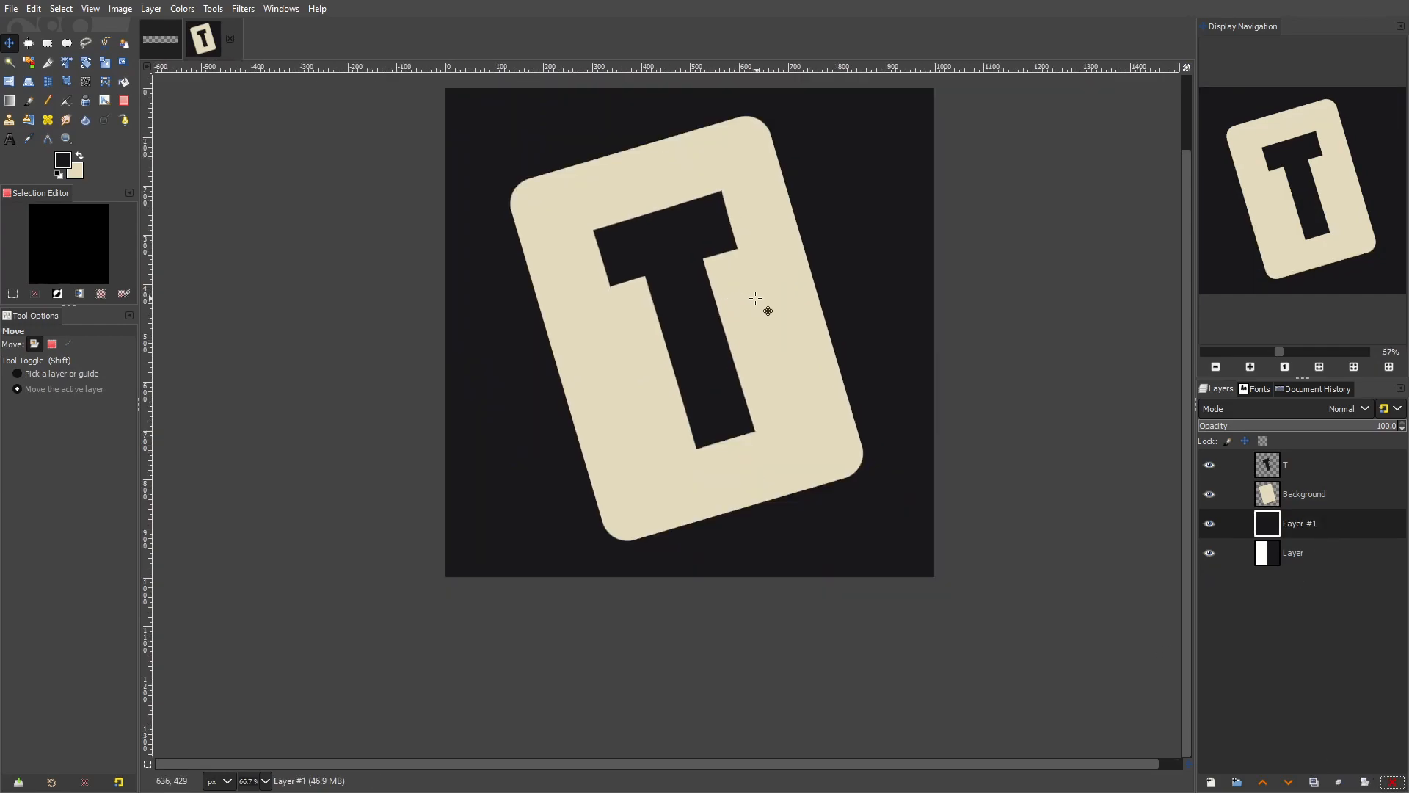
Create a layer group at the top of the layer stack and move the T and Background layers into it
{"action": "left_click", "coordinate": [1304, 462]}
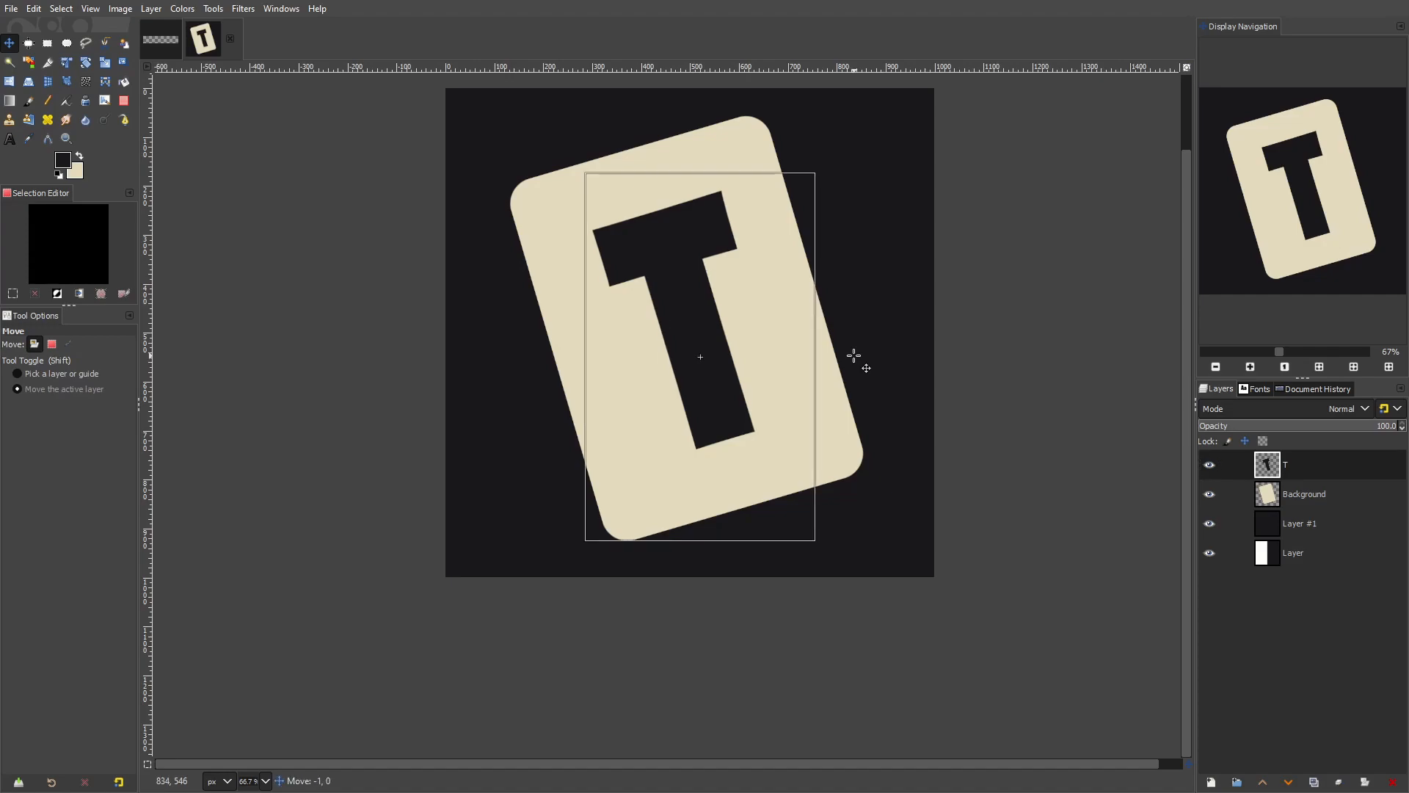
{"action": "scroll", "coordinate": [759, 344], "scroll_direction": "up", "scroll_amount": 1}
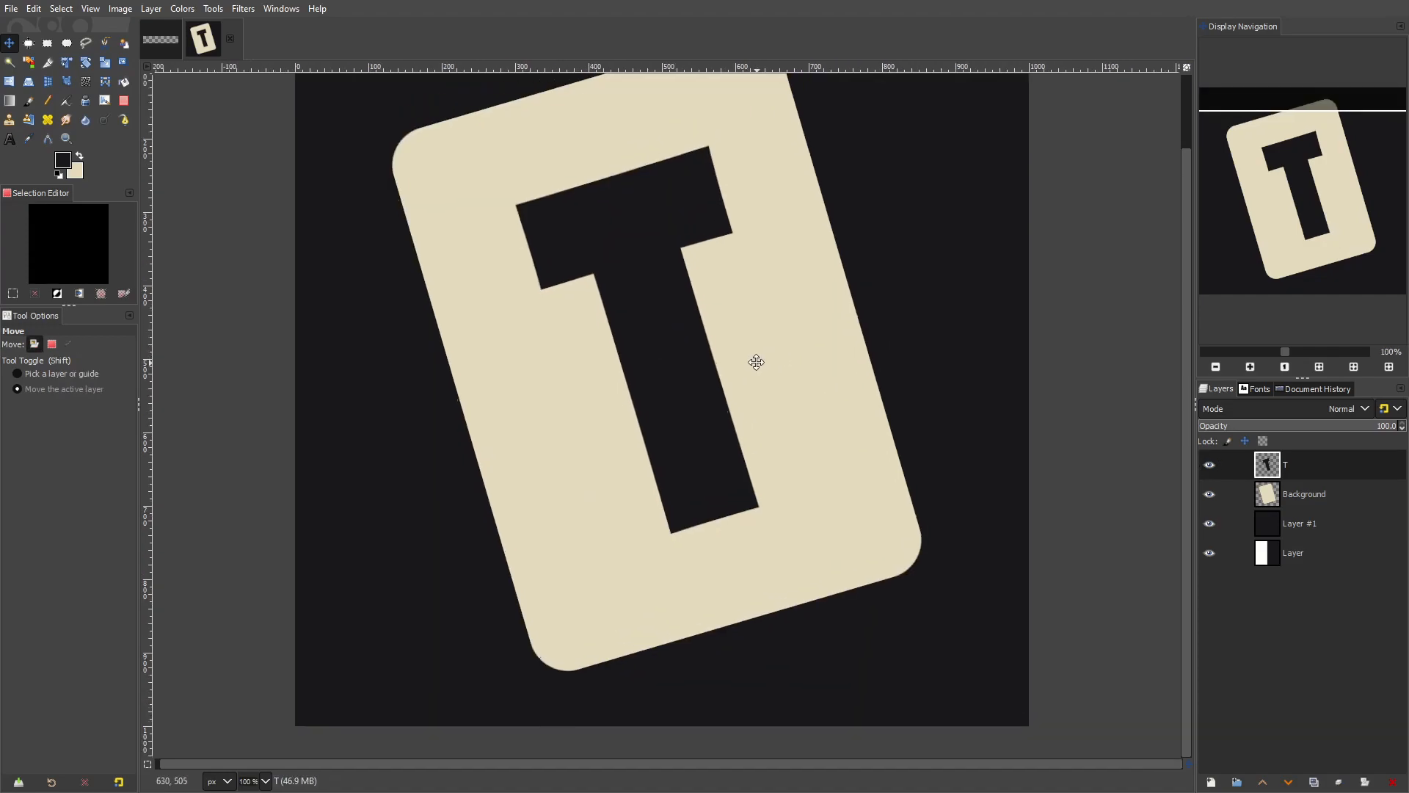
{"action": "right_click", "coordinate": [1313, 468]}
{"action": "right_click", "coordinate": [1330, 471]}
{"action": "right_click", "coordinate": [1333, 466]}
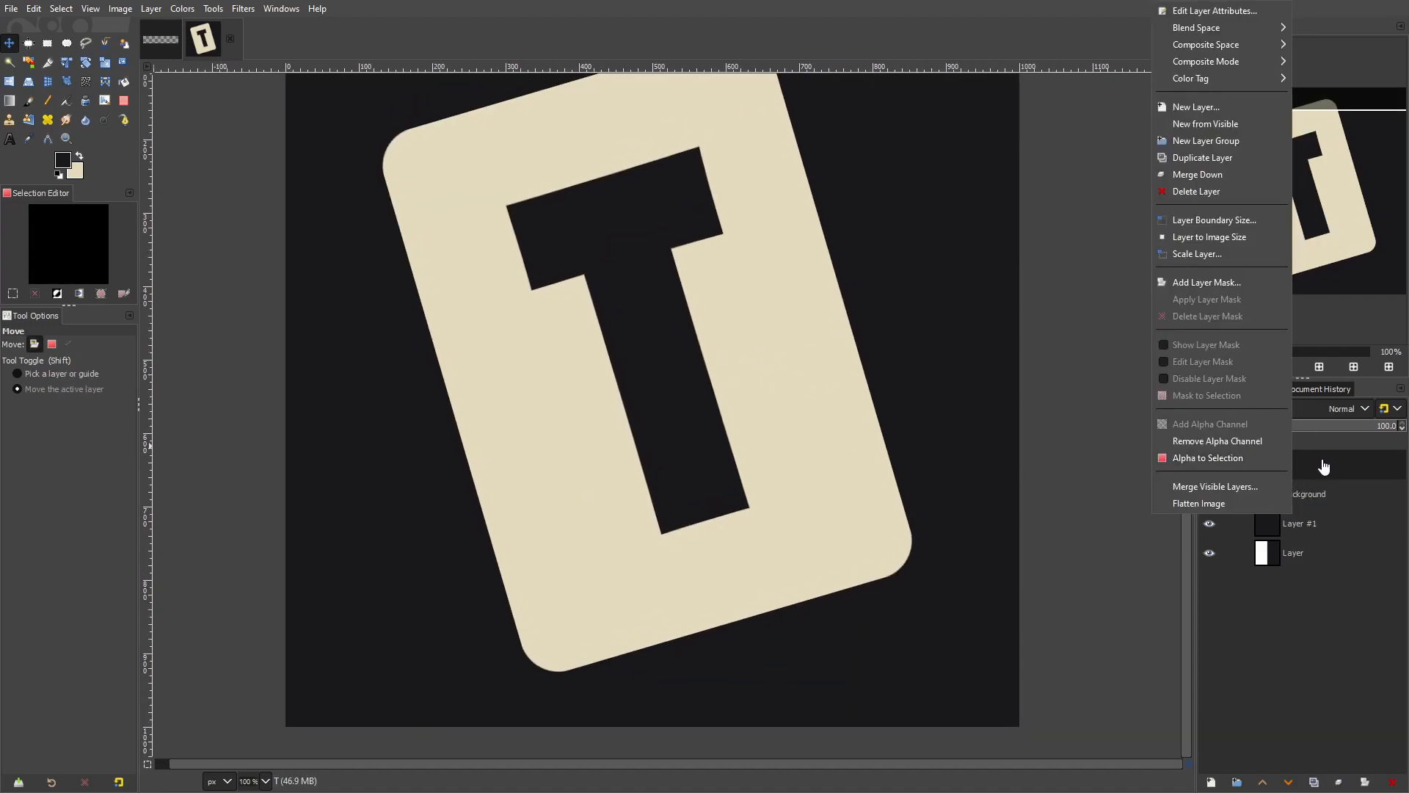
{"action": "left_click", "coordinate": [1196, 140]}
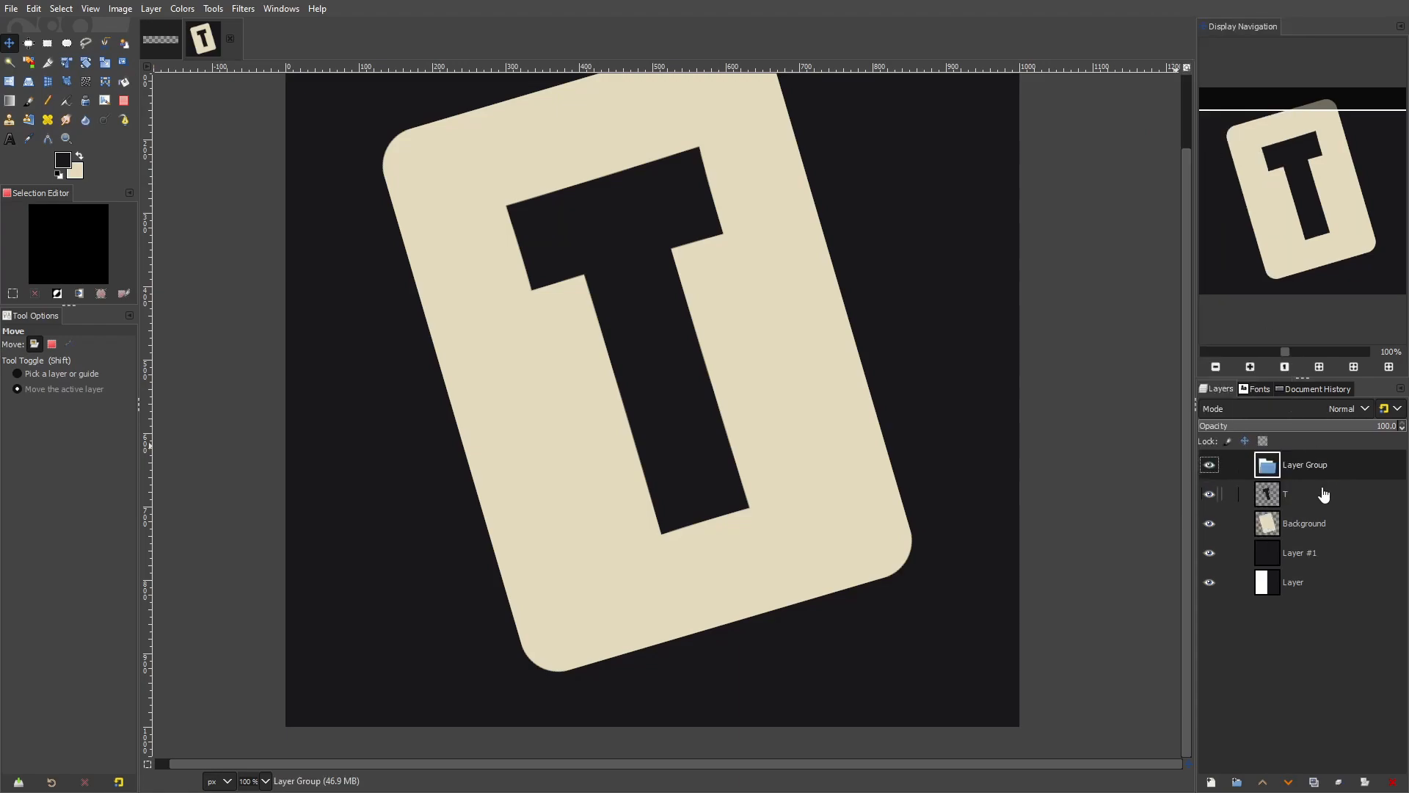
{"action": "left_click_drag", "start_coordinate": [1324, 494], "coordinate": [1323, 468]}
{"action": "left_click_drag", "start_coordinate": [1309, 537], "coordinate": [1312, 509]}
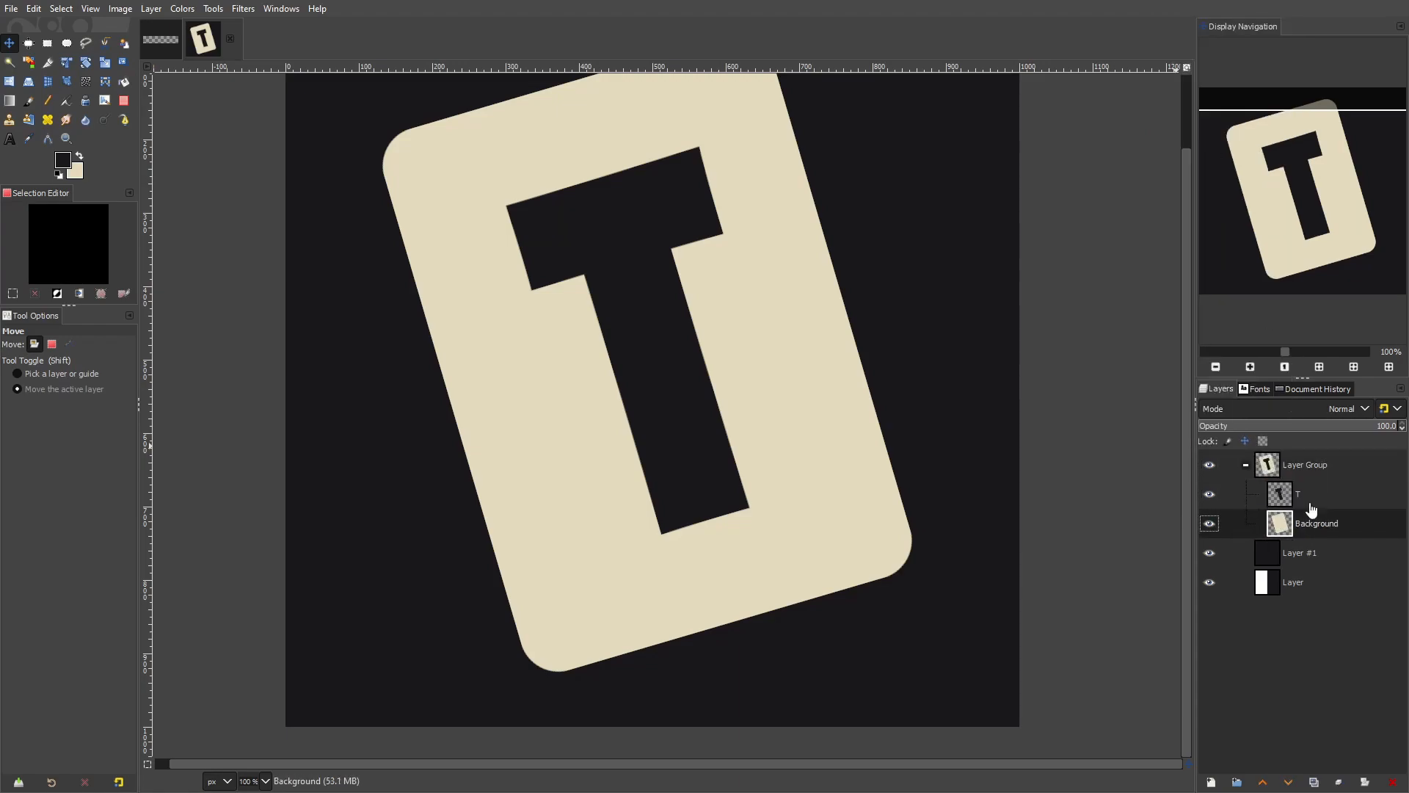
Toggle the layer group's visibility off and on to check what it contains
{"action": "left_click", "coordinate": [1212, 465]}
{"action": "left_click", "coordinate": [1213, 465]}
{"action": "left_click", "coordinate": [1212, 466]}
{"action": "left_click", "coordinate": [1212, 465]}
{"action": "left_click", "coordinate": [1212, 465]}
{"action": "left_click", "coordinate": [1212, 465]}
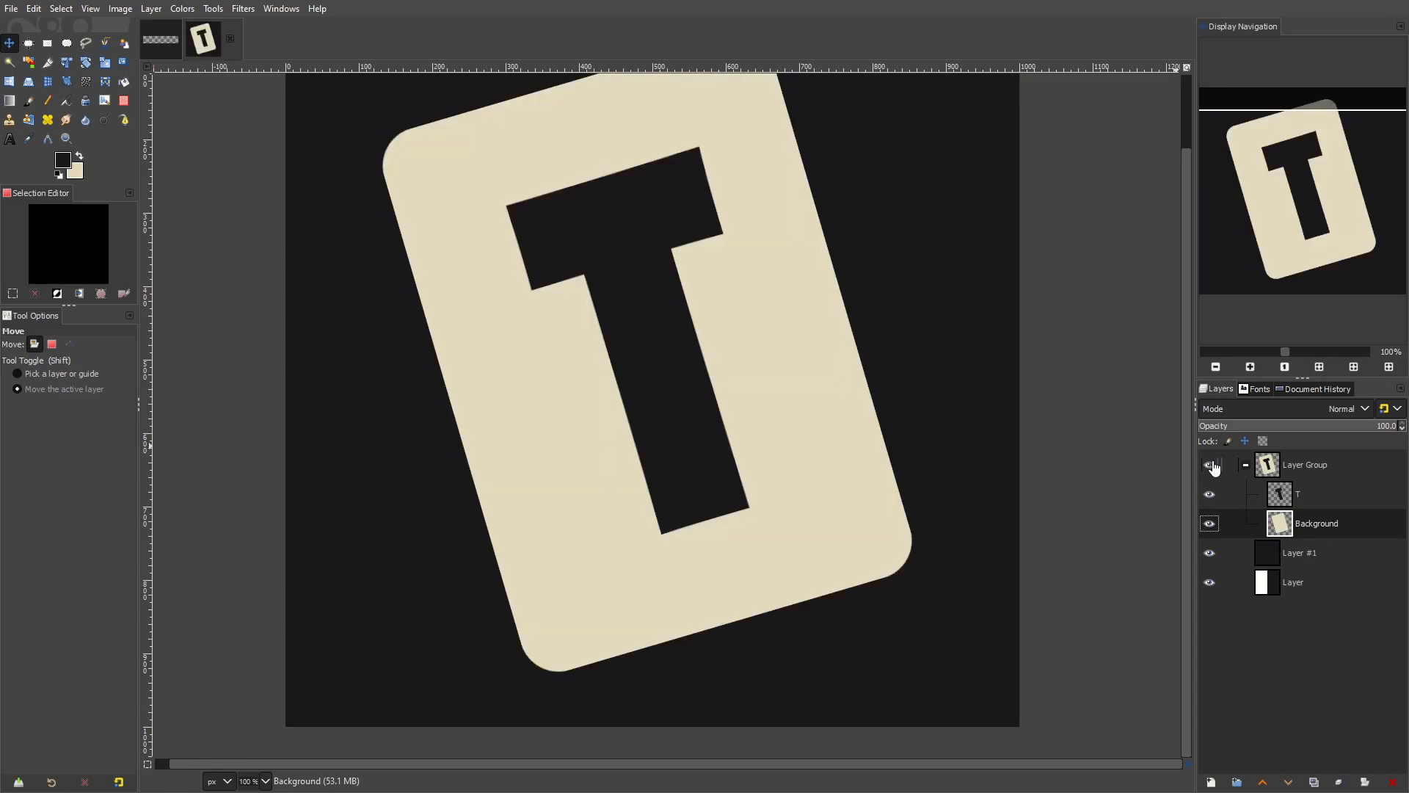
Set the T layer's mode to Erase and hide Layer #1 to check the cutout against the split backdrop
{"action": "left_click", "coordinate": [1334, 499]}
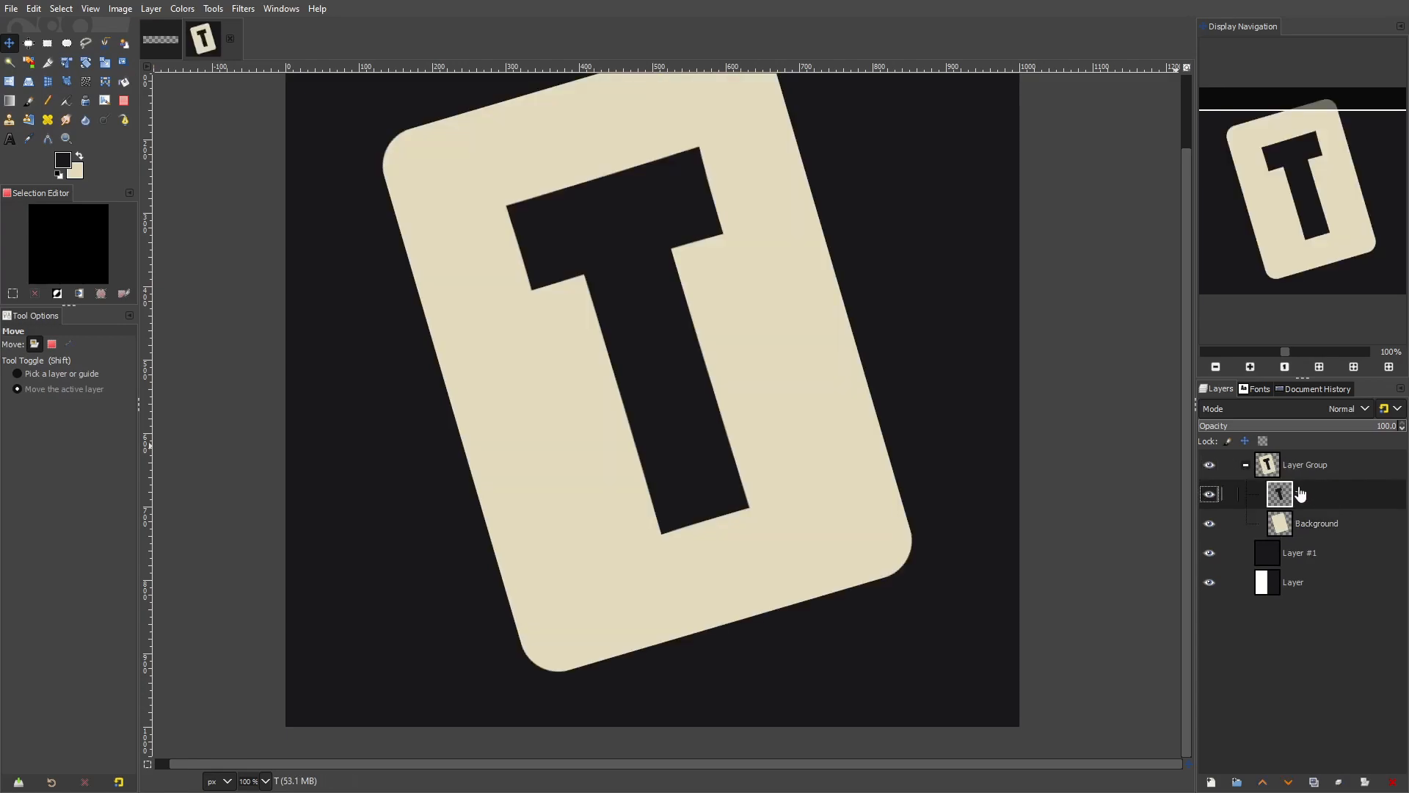
{"action": "left_click", "coordinate": [1295, 422]}
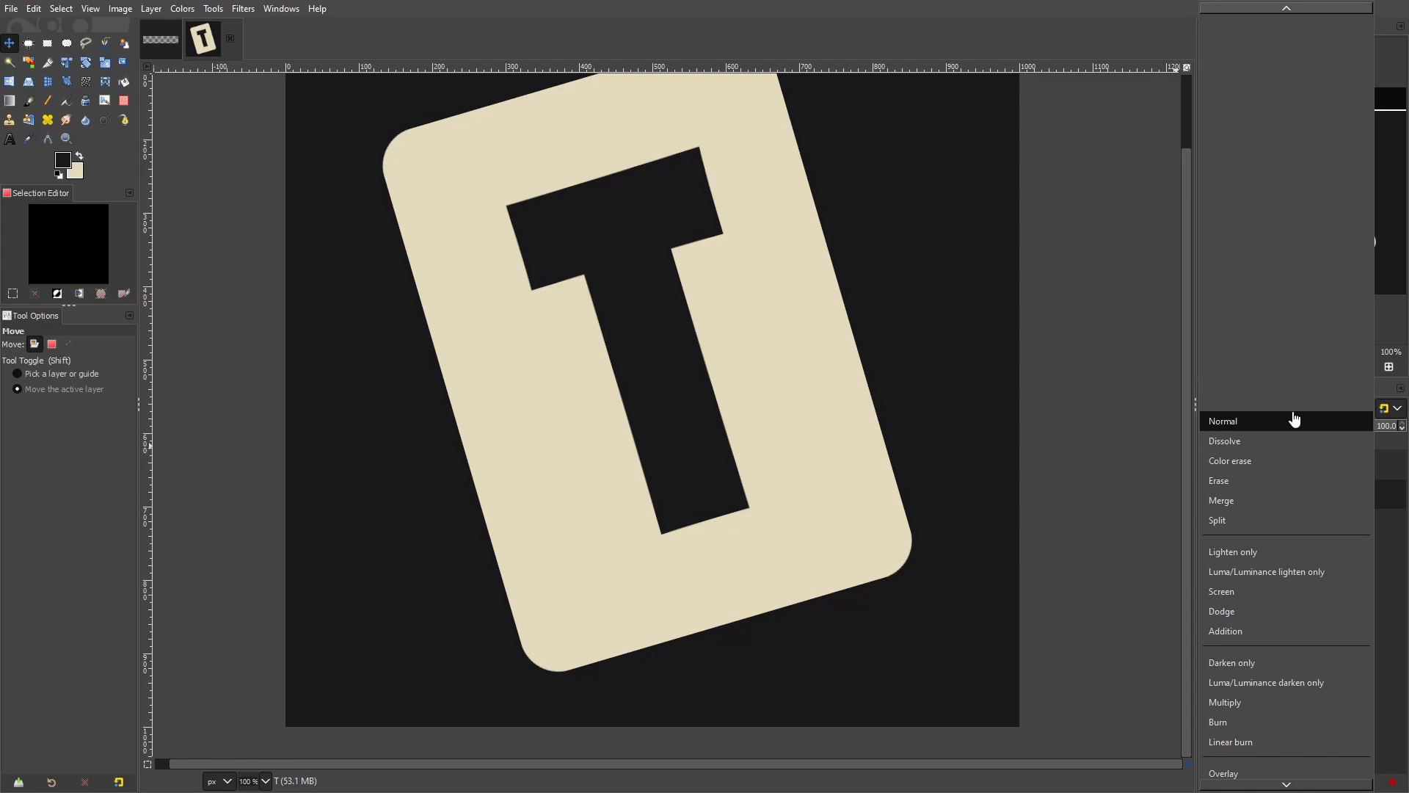
{"action": "left_click", "coordinate": [1276, 481]}
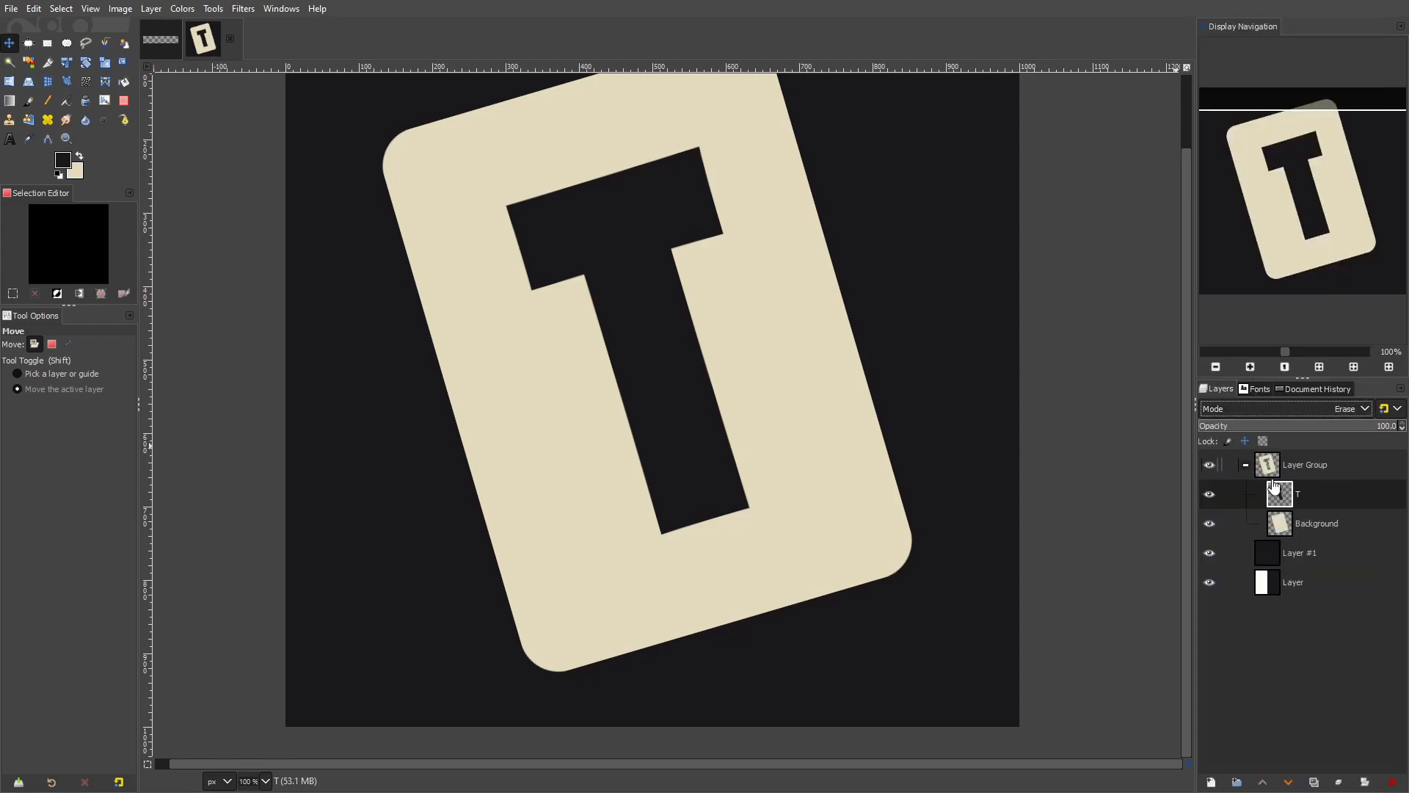
{"action": "left_click", "coordinate": [1208, 557]}
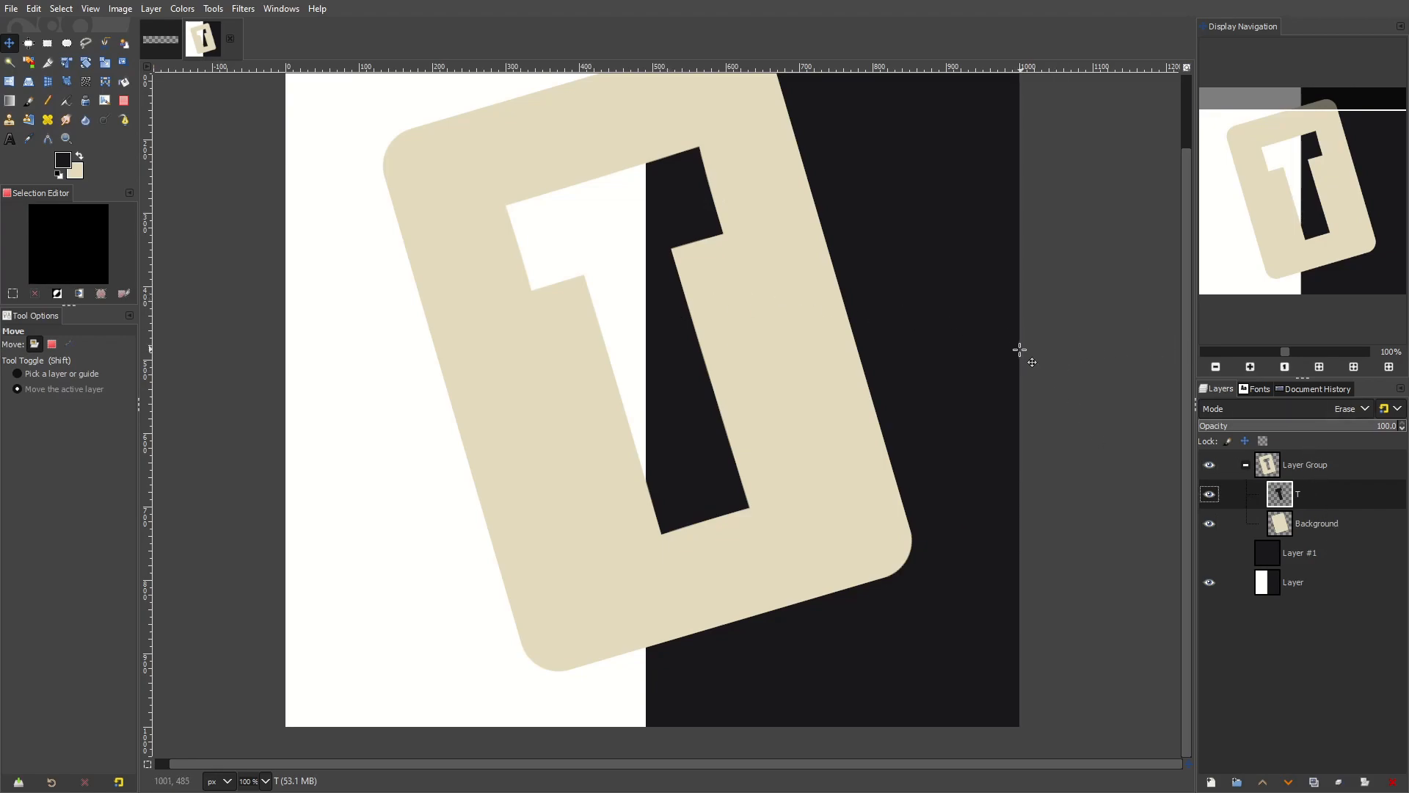
{"action": "left_click_drag", "start_coordinate": [773, 265], "coordinate": [781, 297]}
Set up the Paintbrush with the 2. Hardness 025 brush, size 476 and a white foreground colour
{"action": "left_click", "coordinate": [29, 101]}
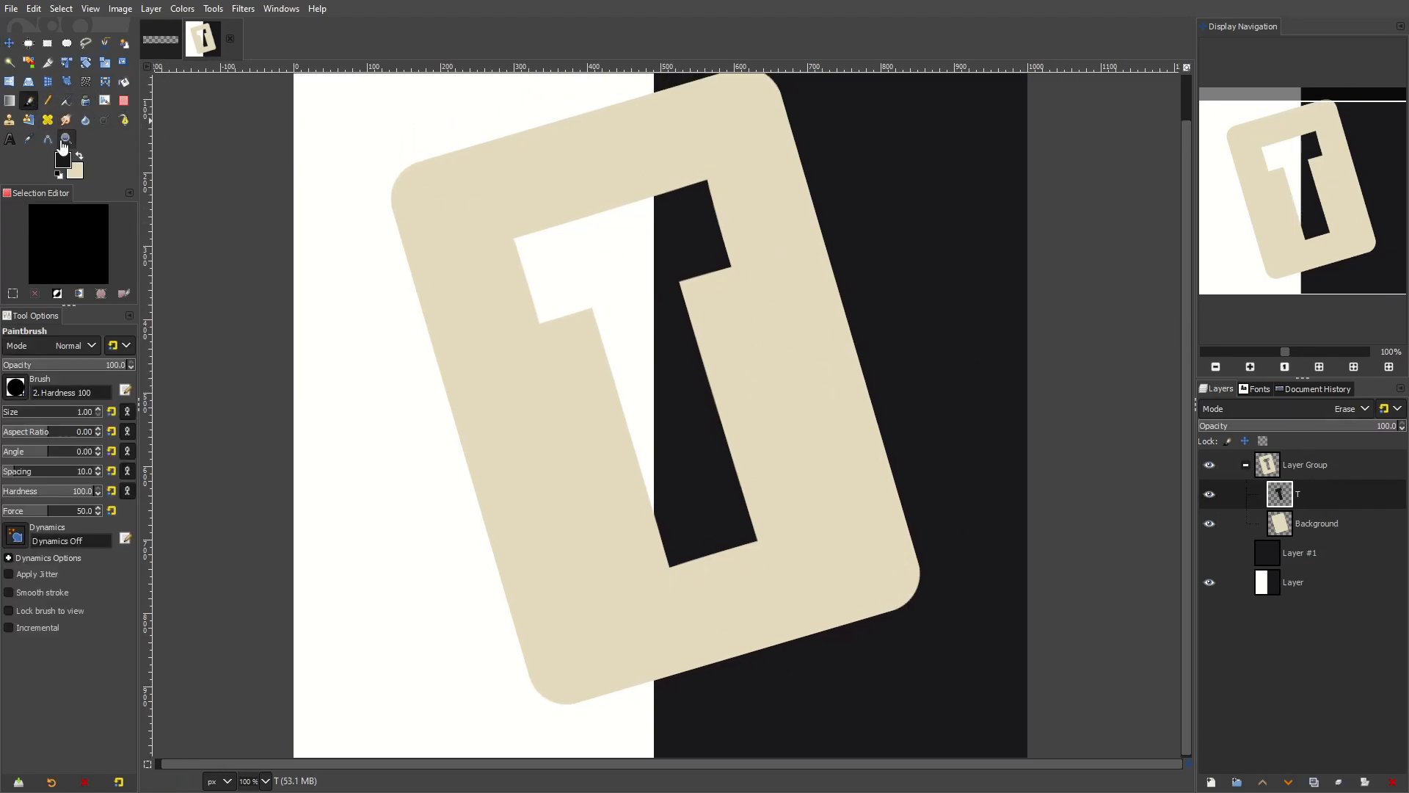
{"action": "left_click", "coordinate": [63, 414]}
{"action": "left_click", "coordinate": [16, 386]}
{"action": "left_click", "coordinate": [37, 424]}
{"action": "left_click", "coordinate": [64, 413]}
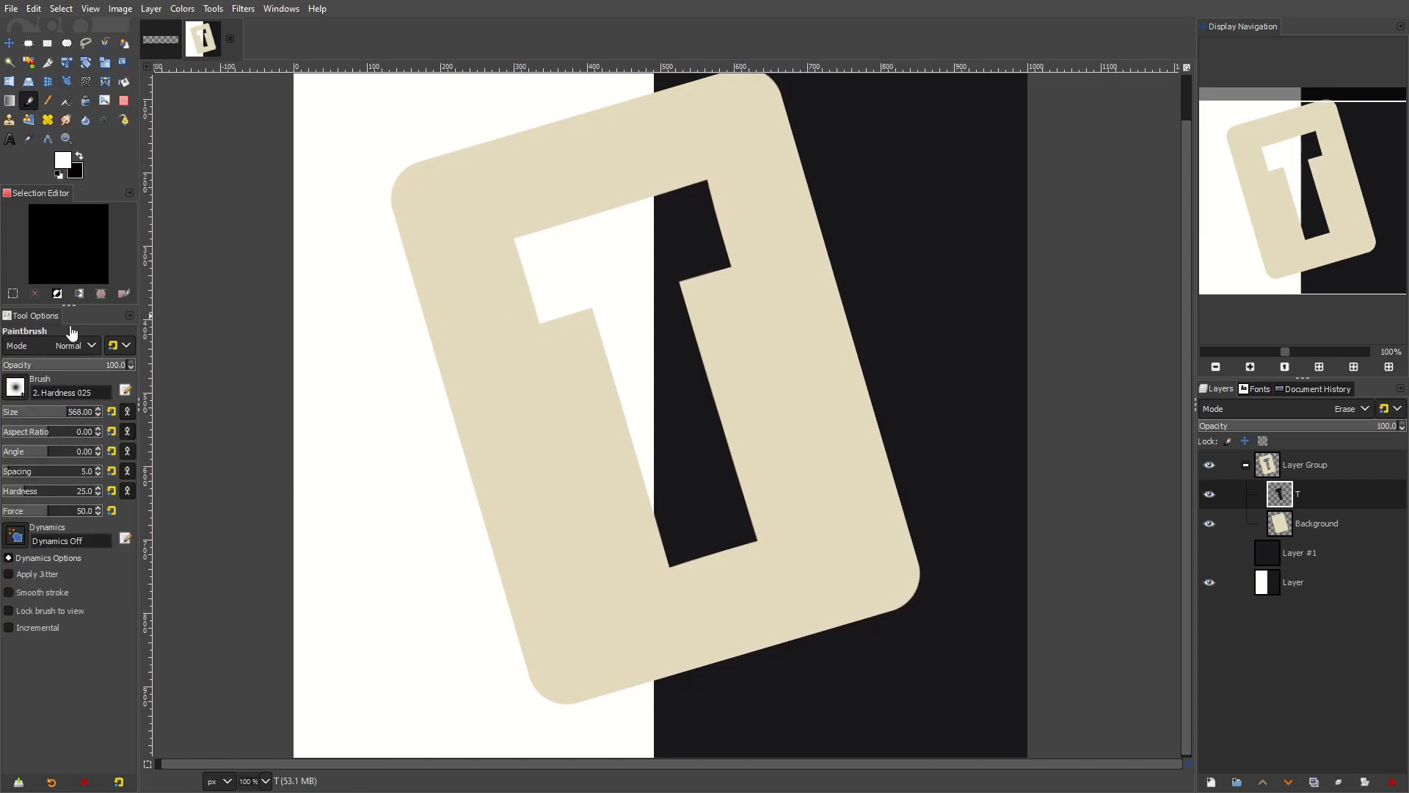
{"action": "left_click", "coordinate": [21, 396]}
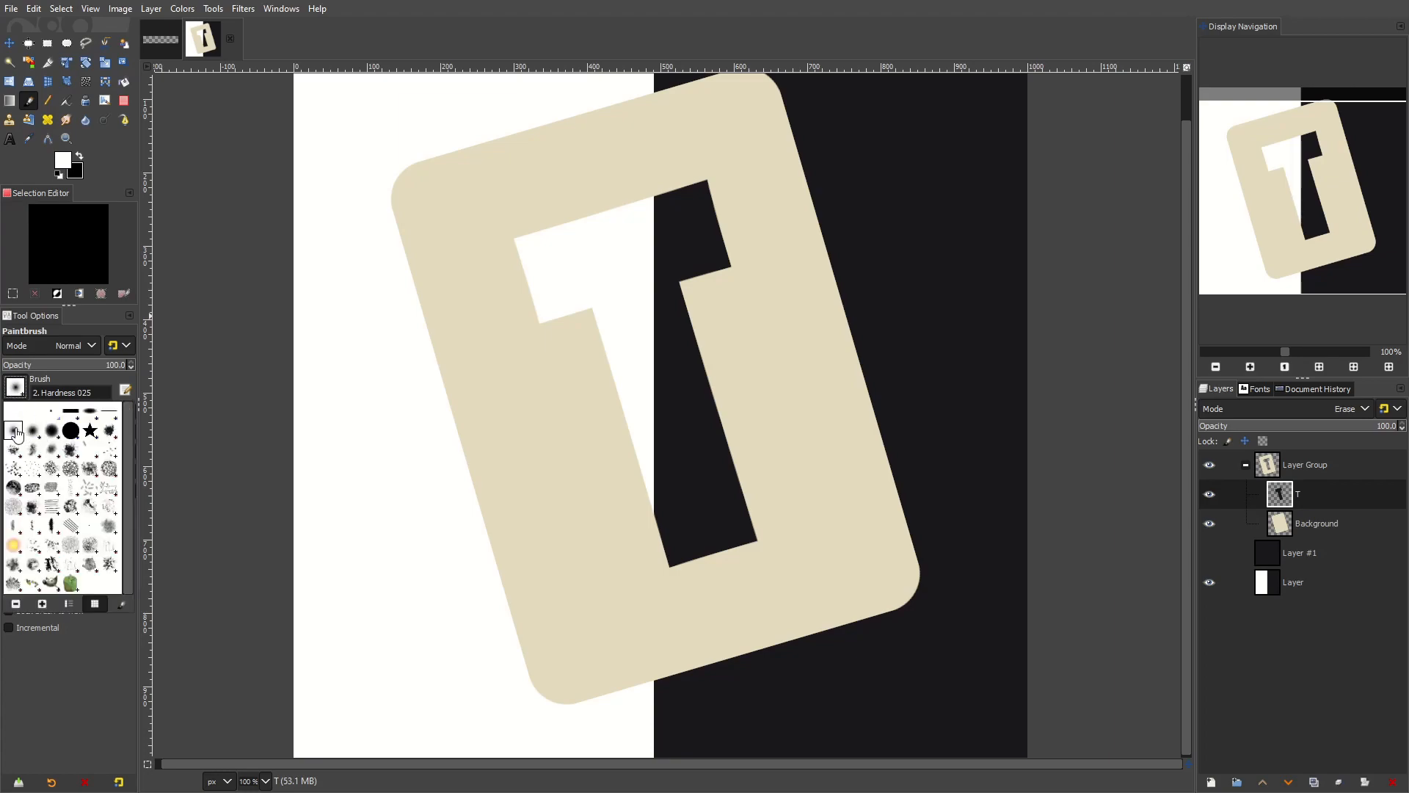
{"action": "left_click", "coordinate": [16, 387]}
{"action": "left_click", "coordinate": [63, 414]}
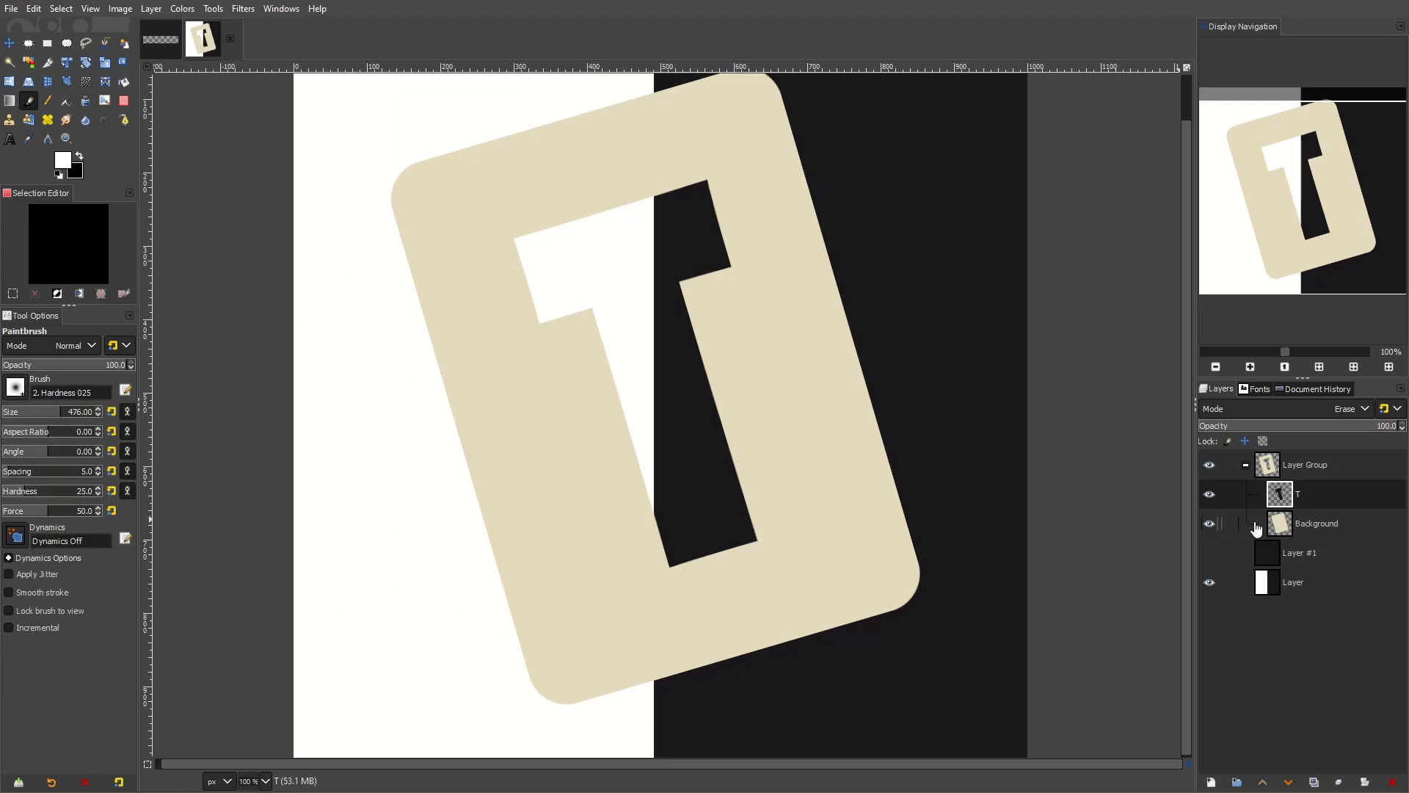
Show Layer #1 again and add a new transparent layer directly above the Background layer inside the group
{"action": "left_click", "coordinate": [1298, 523]}
{"action": "left_click", "coordinate": [1209, 553]}
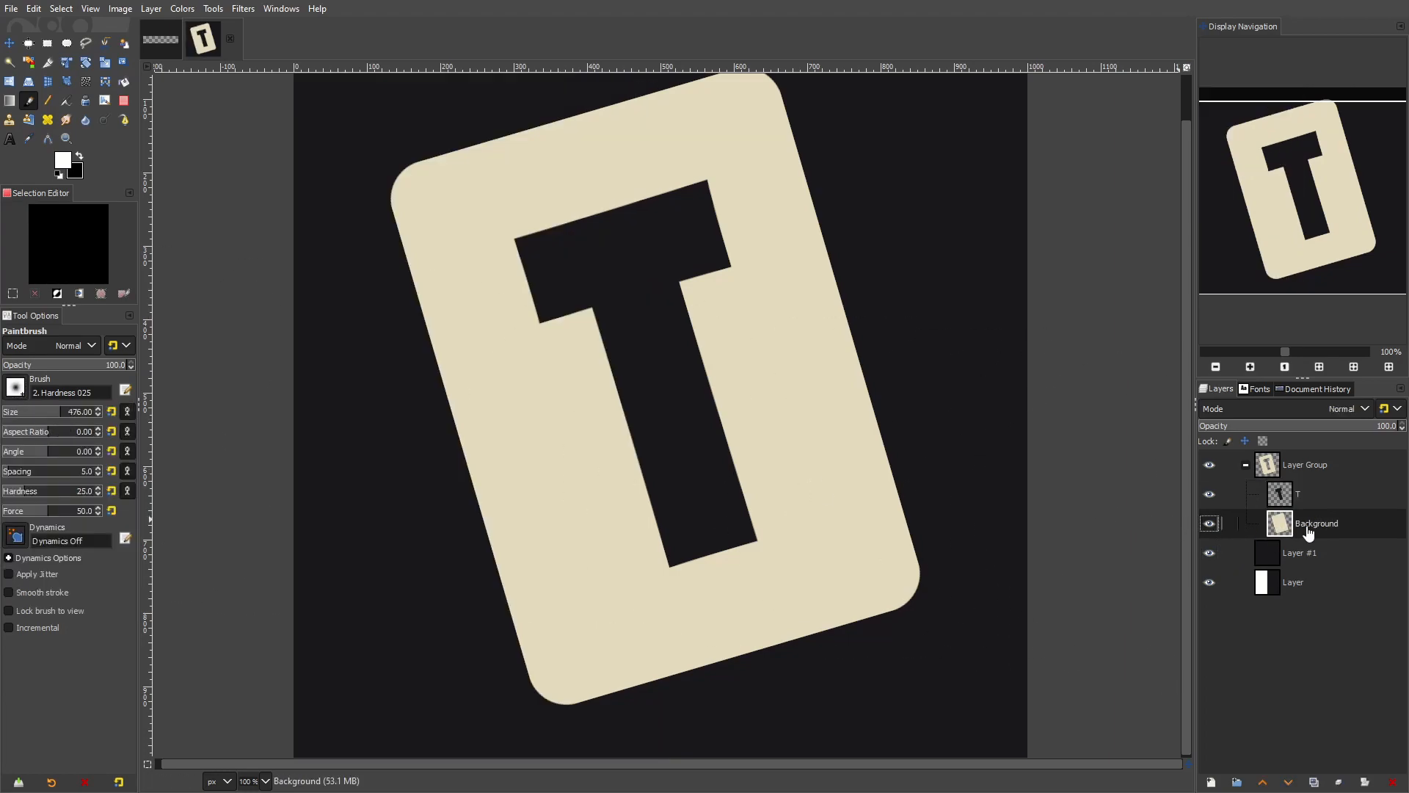
{"action": "right_click", "coordinate": [1308, 533]}
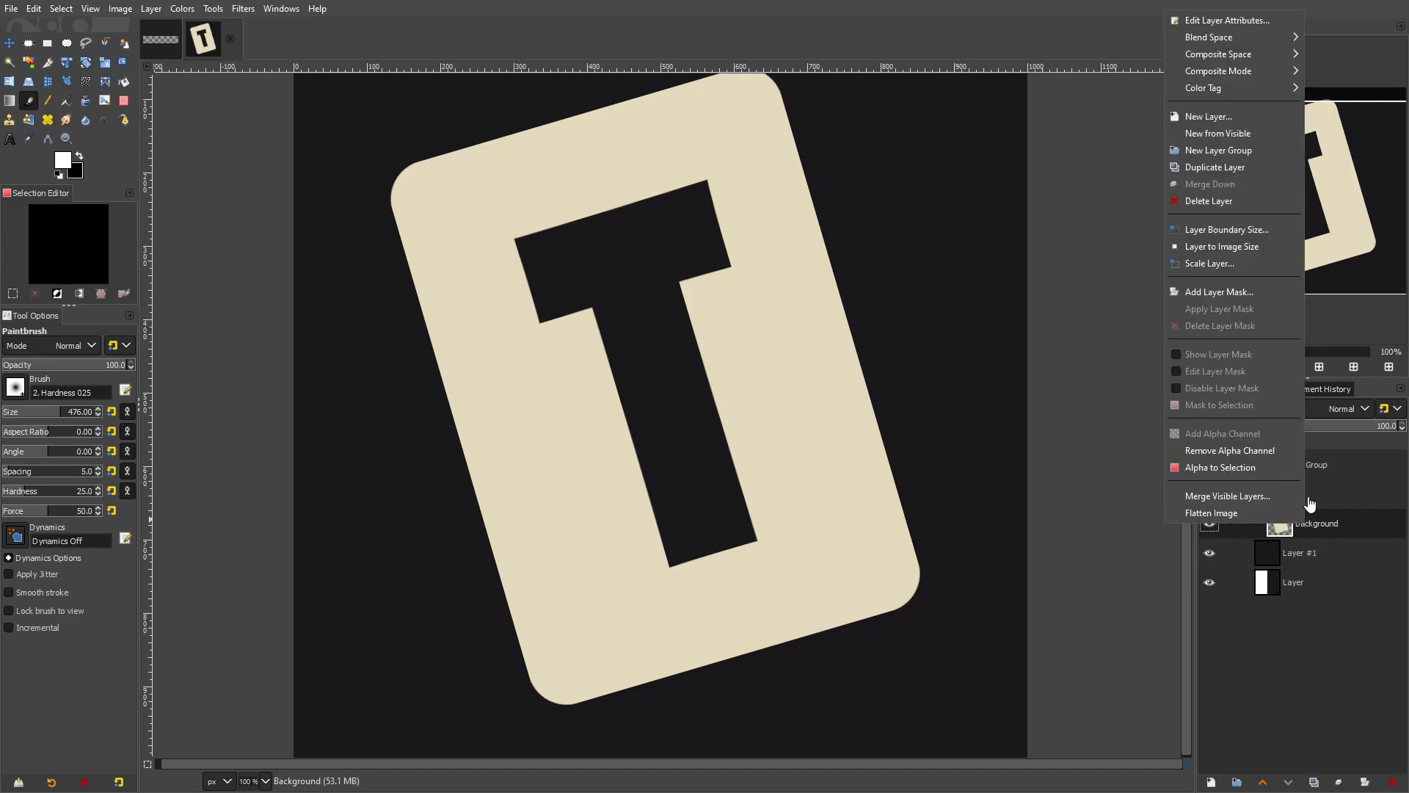
{"action": "left_click", "coordinate": [1220, 117]}
{"action": "left_click", "coordinate": [1296, 367]}
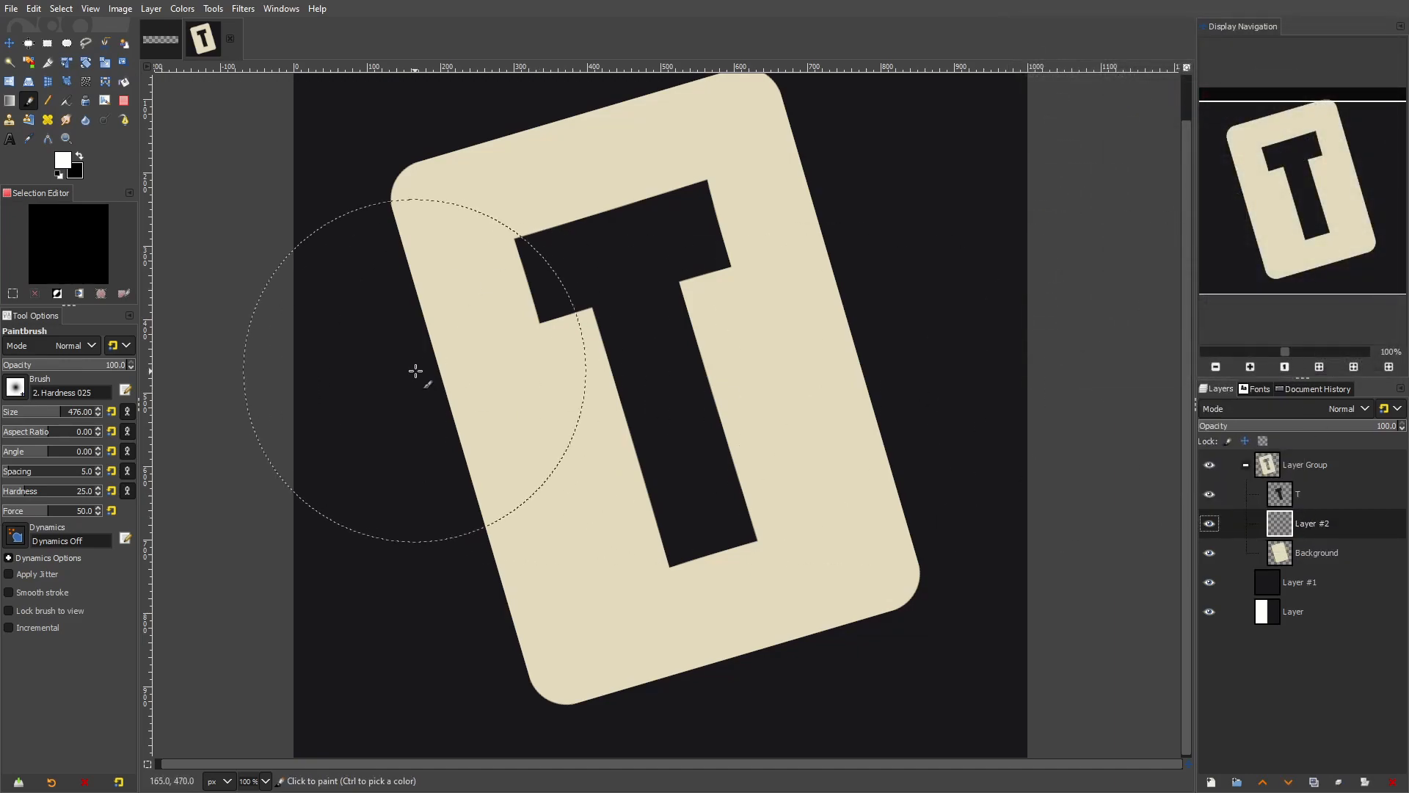
Paint soft white highlights along the card's left and lower edges on the new layer
{"action": "mouse_move", "coordinate": [382, 168]}
{"action": "left_mouse_down"}
{"action": "mouse_move", "coordinate": [378, 257]}
{"action": "mouse_move", "coordinate": [416, 418]}
{"action": "mouse_move", "coordinate": [543, 758]}
{"action": "mouse_move", "coordinate": [756, 784]}
{"action": "mouse_move", "coordinate": [1027, 687]}
{"action": "mouse_move", "coordinate": [840, 778]}
{"action": "mouse_move", "coordinate": [769, 786]}
{"action": "mouse_move", "coordinate": [1114, 591]}
{"action": "left_mouse_up"}
{"action": "left_click_drag", "start_coordinate": [930, 413], "coordinate": [928, 519]}
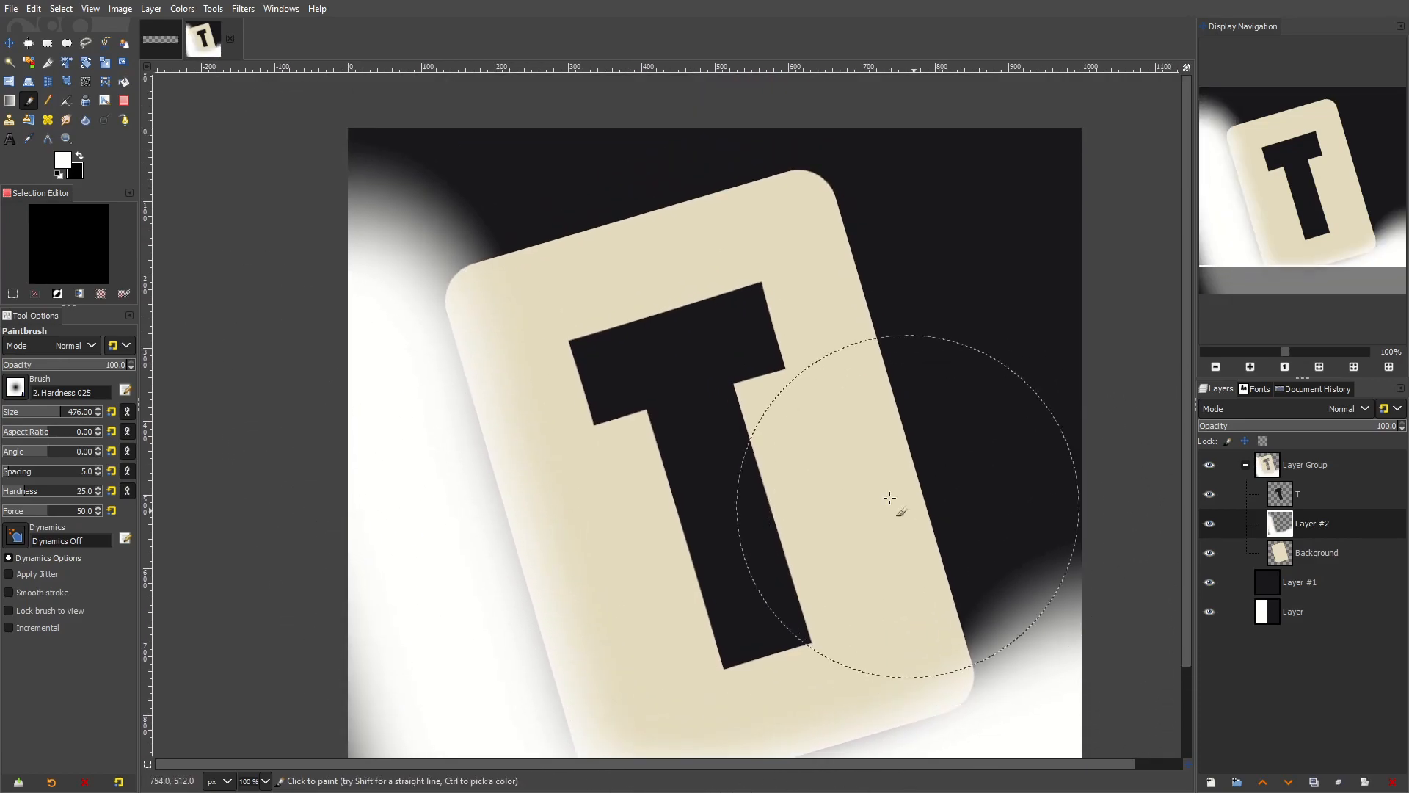
{"action": "left_click", "coordinate": [379, 214]}
{"action": "left_click_drag", "start_coordinate": [682, 470], "coordinate": [612, 286]}
{"action": "left_click", "coordinate": [1020, 491]}
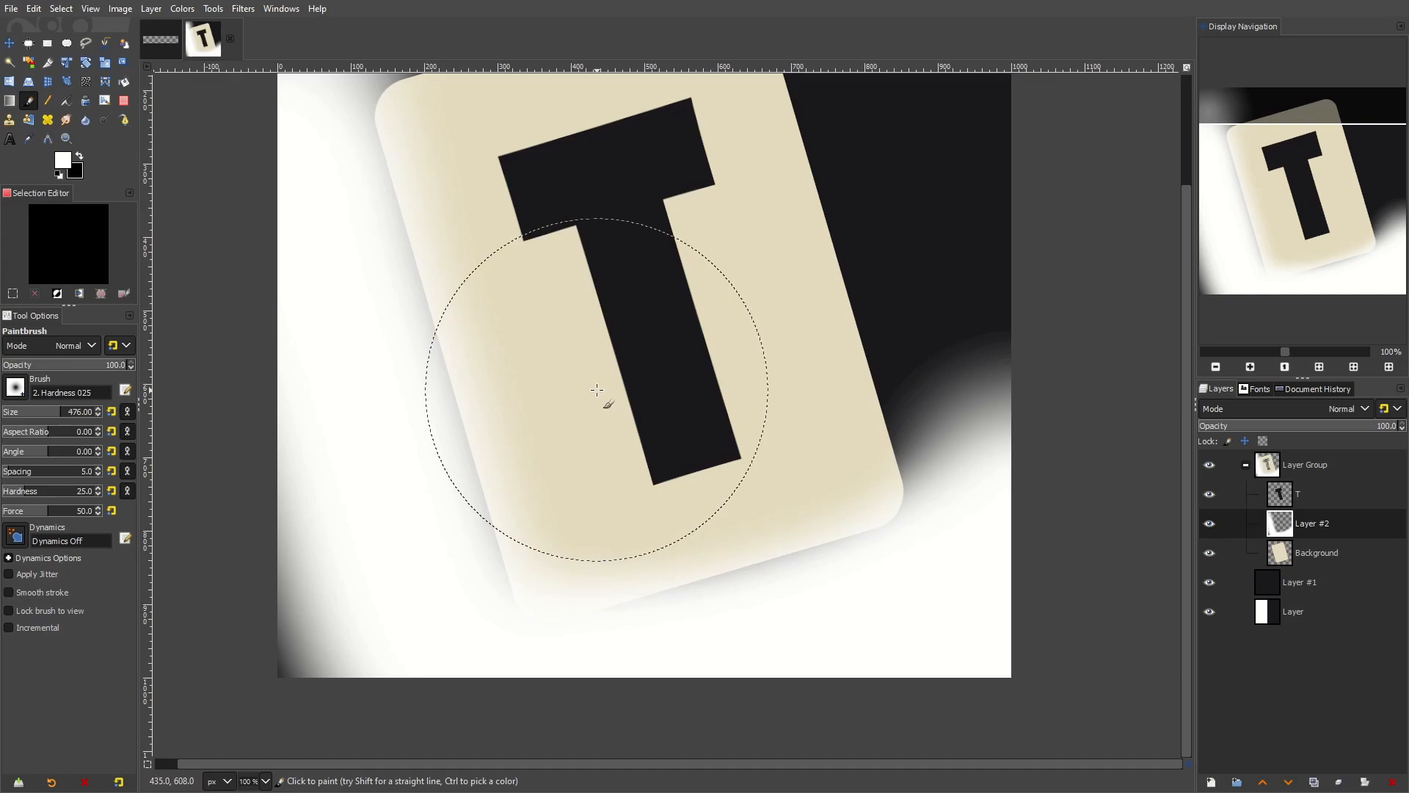
Set the highlight layer's mode to Overlay and its opacity to 54.4
{"action": "left_click", "coordinate": [1288, 408]}
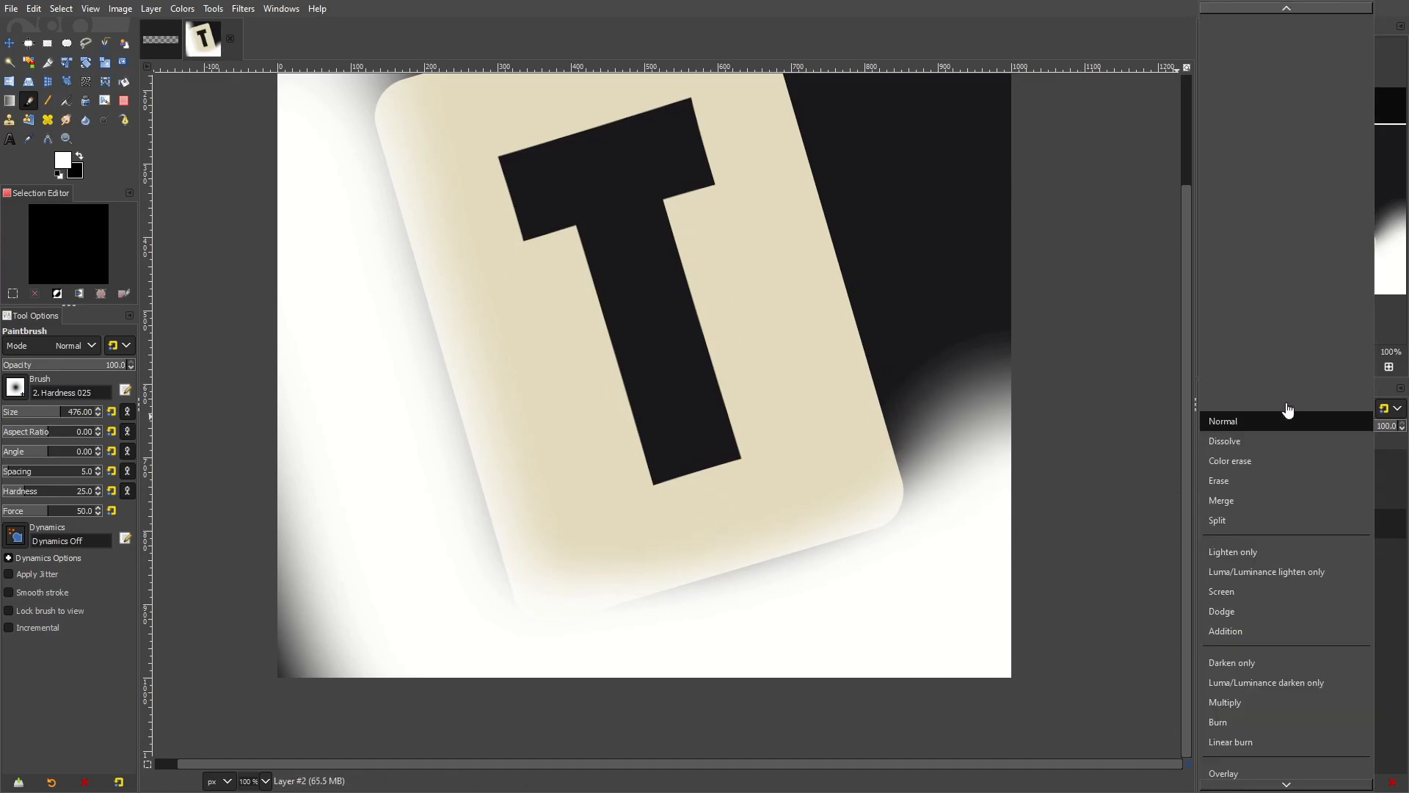
{"action": "left_click", "coordinate": [1256, 766]}
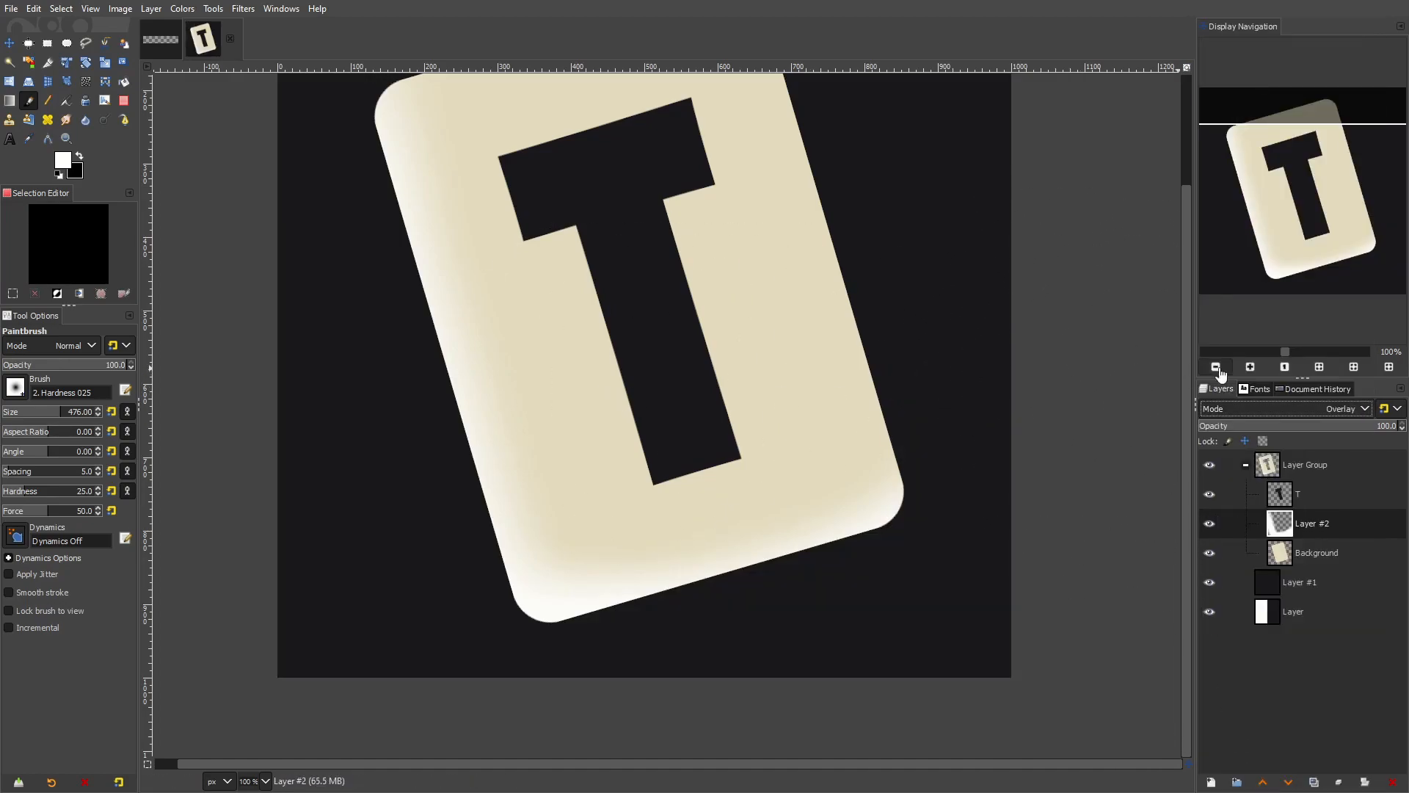
{"action": "left_click", "coordinate": [1306, 428]}
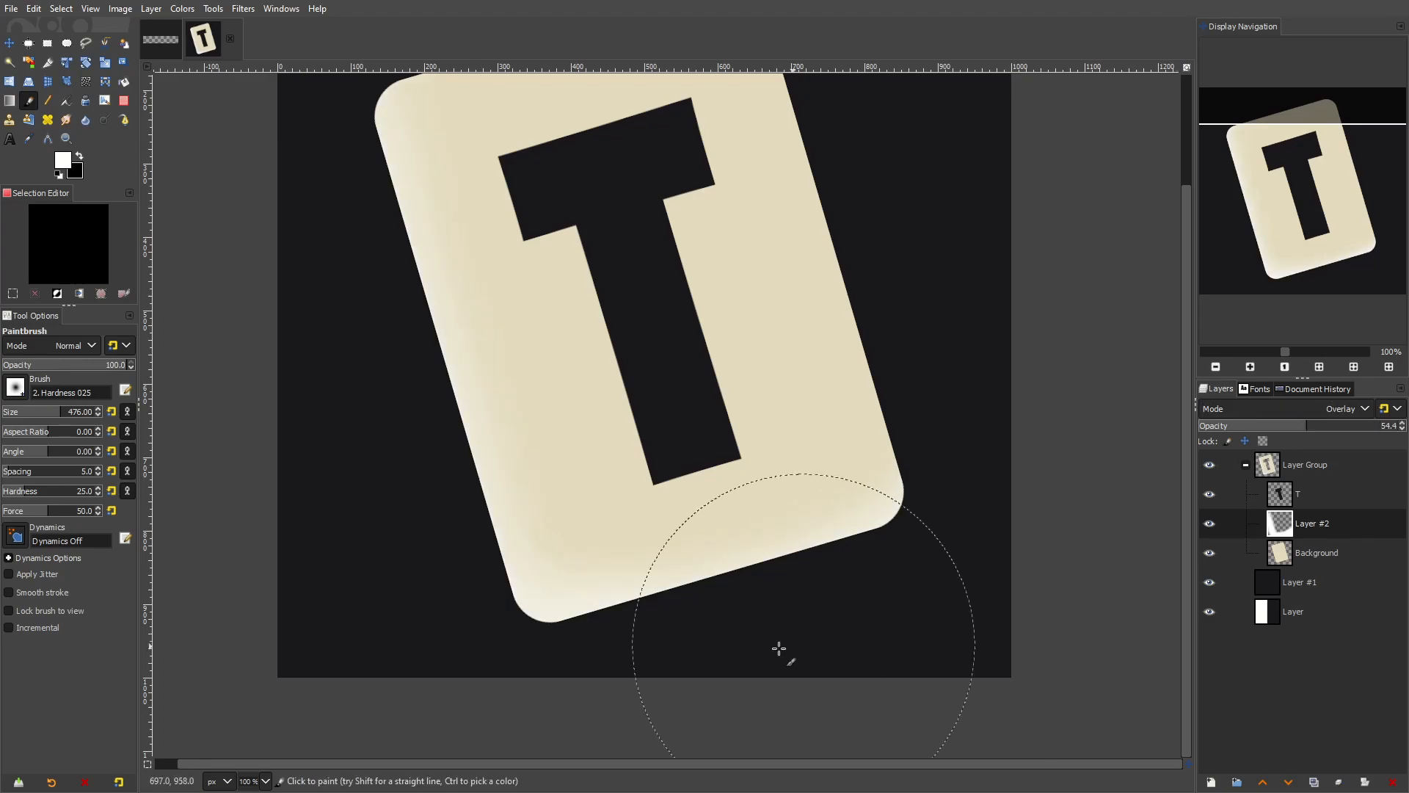
Examine the card's edge highlights at several zoom levels and compare the design with Layer #2 hidden and shown
{"action": "scroll", "coordinate": [743, 586], "scroll_direction": "down", "scroll_amount": 2}
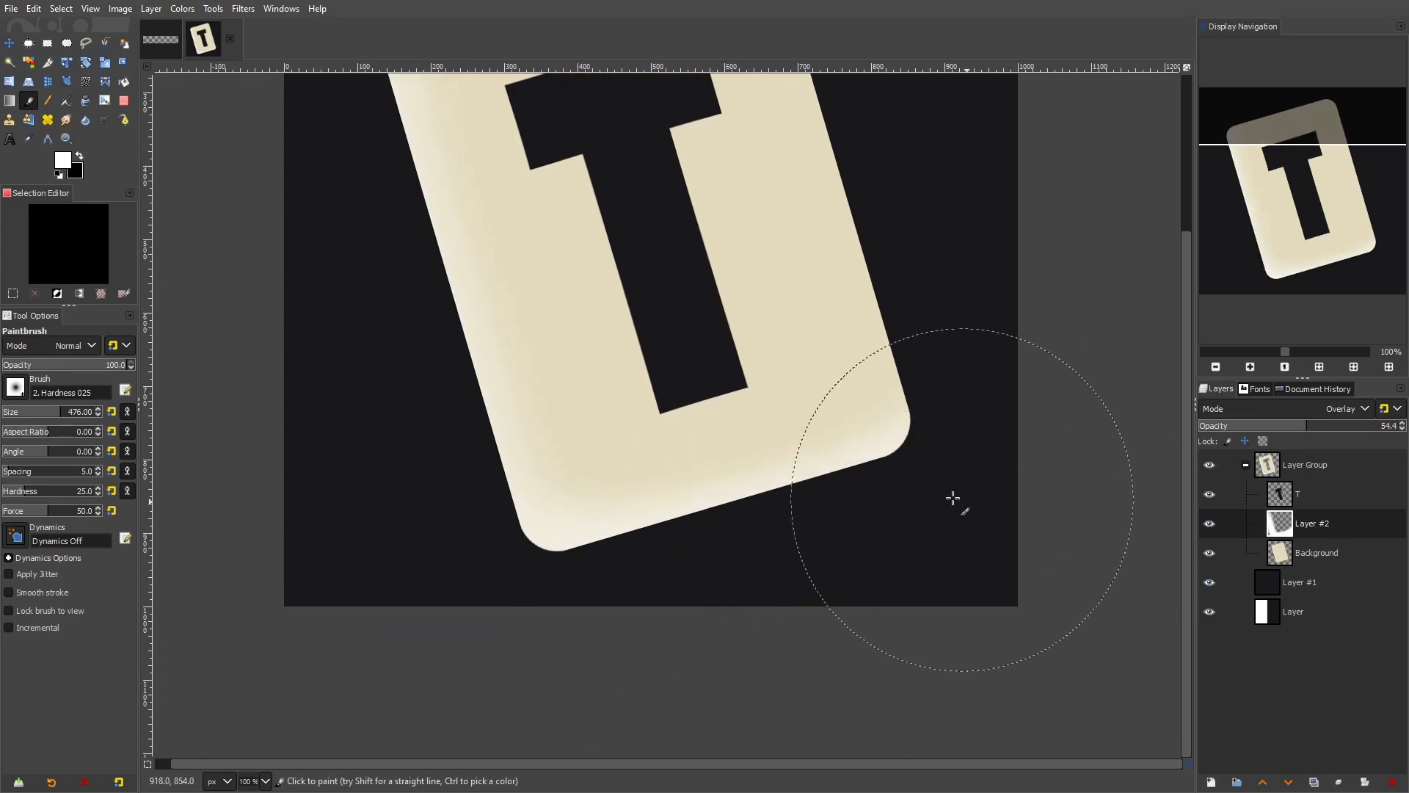
{"action": "scroll", "coordinate": [895, 356], "scroll_direction": "down", "scroll_amount": 5, "text": "ctrl"}
{"action": "scroll", "coordinate": [899, 352], "scroll_direction": "down", "scroll_amount": 3, "text": "ctrl"}
{"action": "scroll", "coordinate": [903, 343], "scroll_direction": "up", "scroll_amount": 6, "text": "ctrl"}
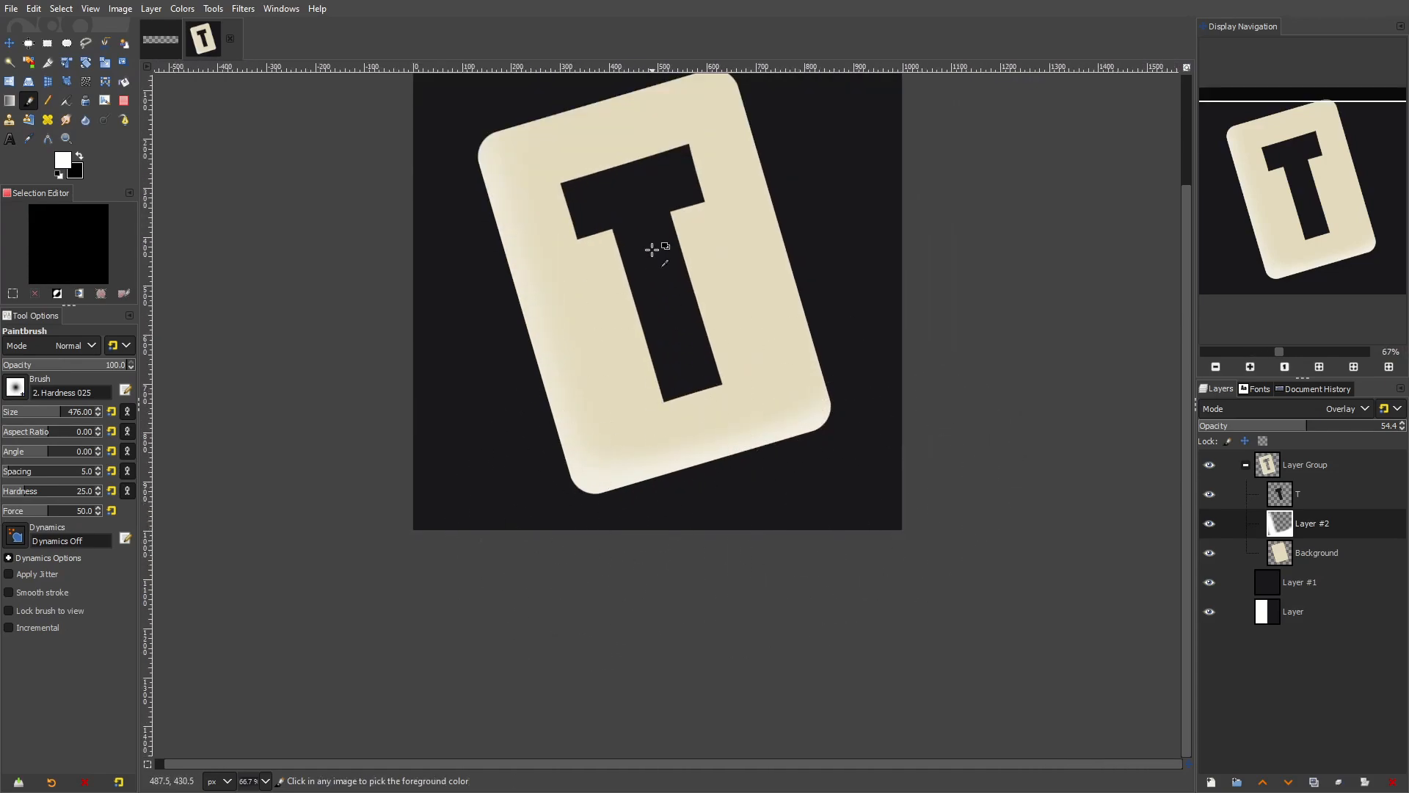
{"action": "scroll", "coordinate": [660, 257], "scroll_direction": "up", "scroll_amount": 1, "text": "ctrl"}
{"action": "mouse_move", "coordinate": [985, 243]}
{"action": "left_mouse_down"}
{"action": "mouse_move", "coordinate": [1003, 313]}
{"action": "mouse_move", "coordinate": [987, 246]}
{"action": "left_mouse_up"}
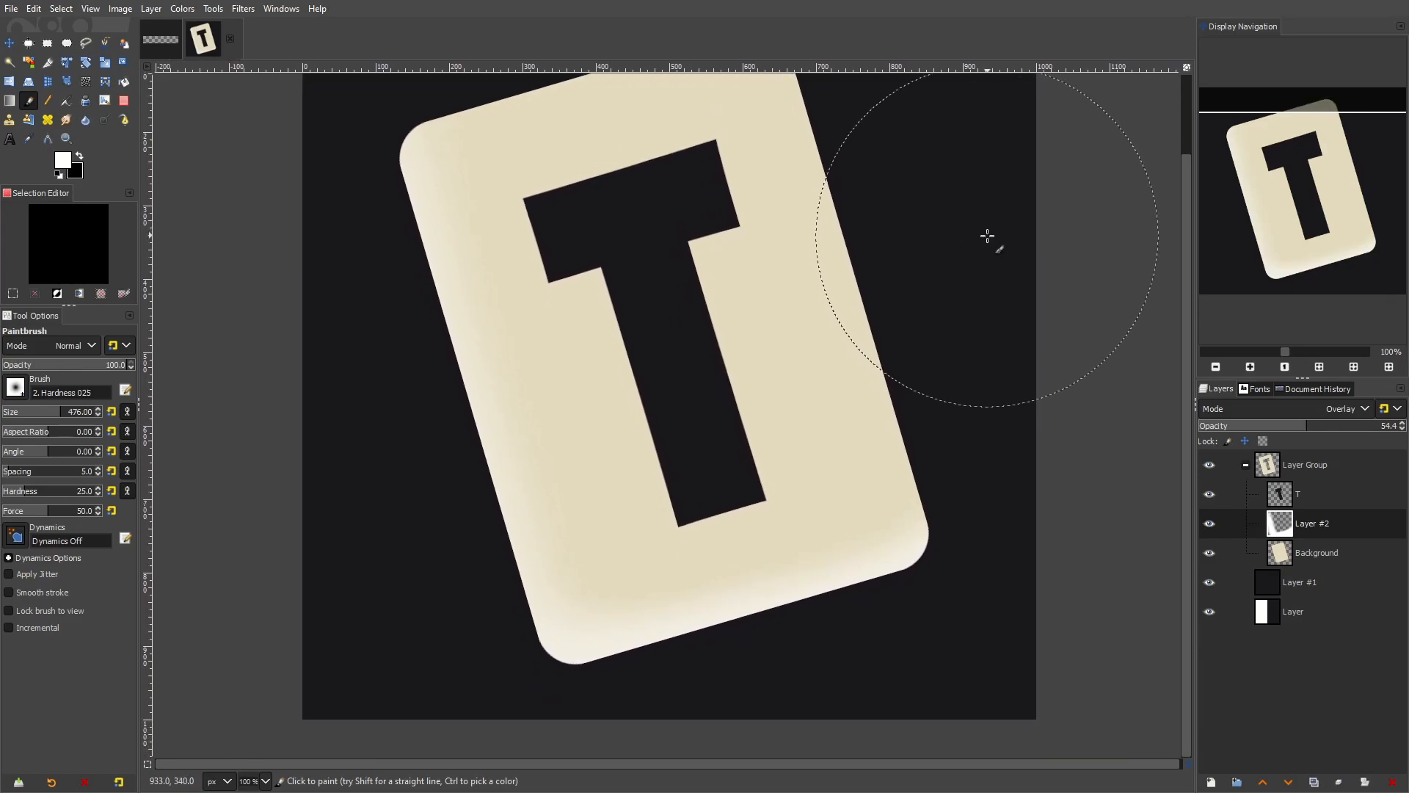
{"action": "left_click_drag", "start_coordinate": [825, 283], "coordinate": [829, 338]}
{"action": "left_click_drag", "start_coordinate": [558, 239], "coordinate": [646, 265]}
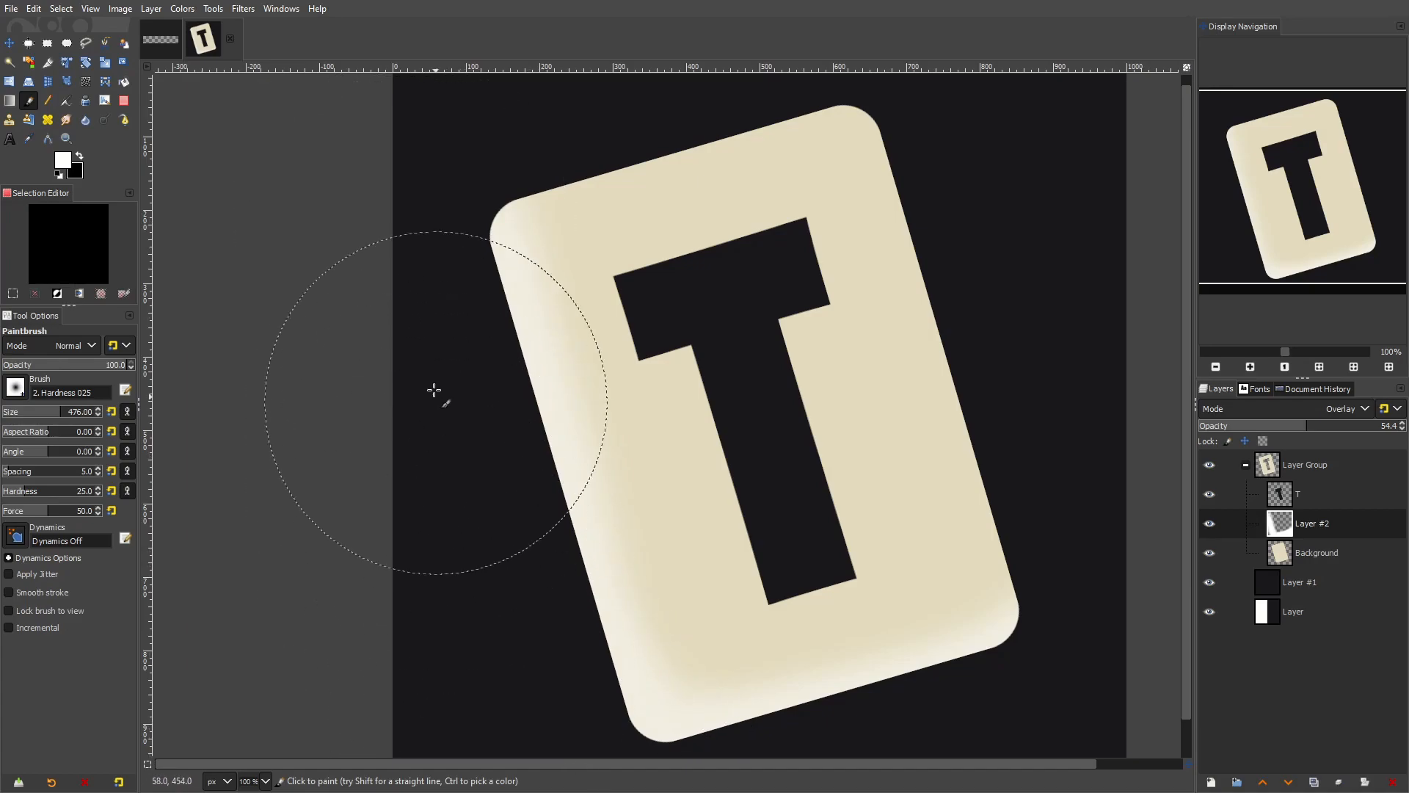
{"action": "scroll", "coordinate": [520, 320], "scroll_direction": "down", "scroll_amount": 2}
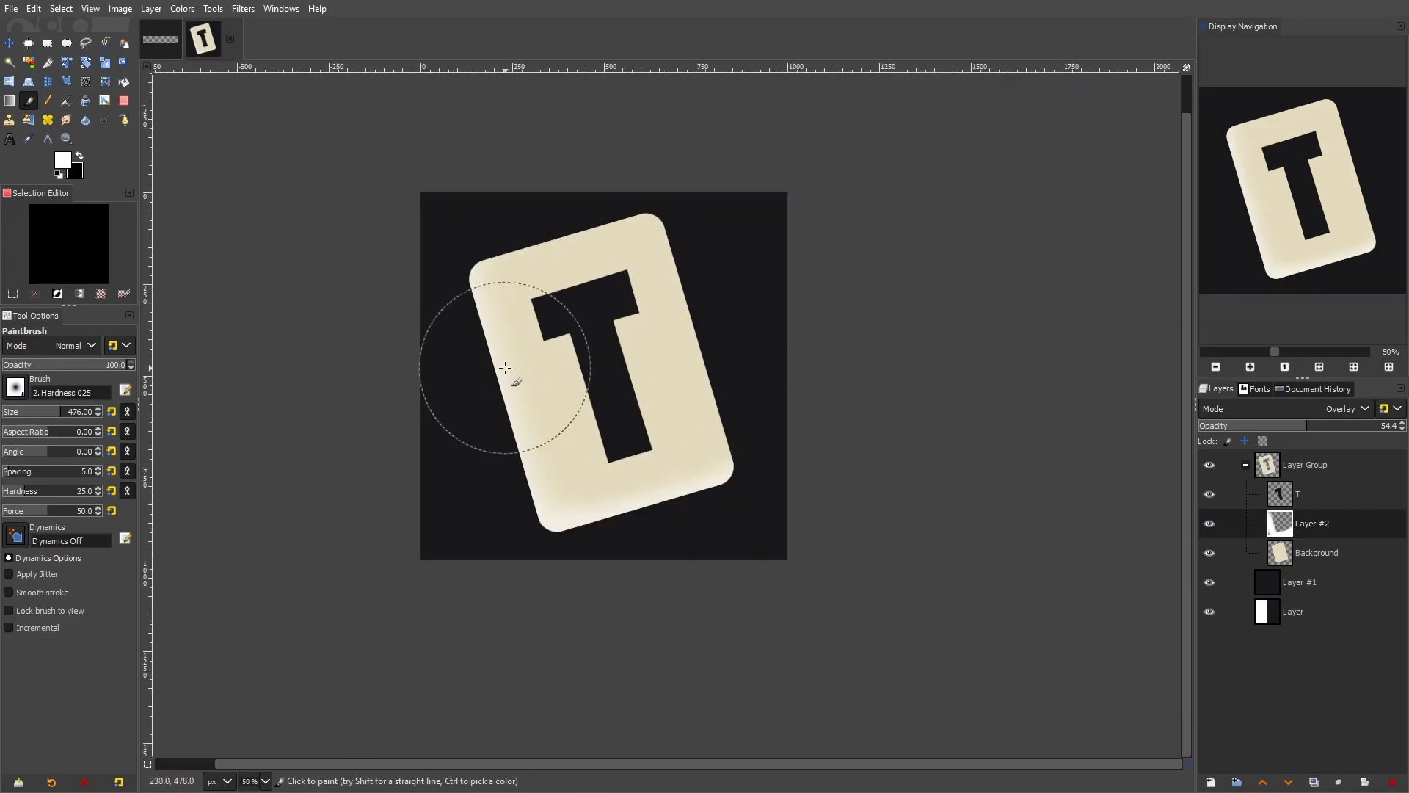
{"action": "scroll", "coordinate": [657, 389], "scroll_direction": "down", "scroll_amount": 4}
{"action": "scroll", "coordinate": [598, 389], "scroll_direction": "up", "scroll_amount": 2}
{"action": "left_click", "coordinate": [1209, 524]}
{"action": "left_click", "coordinate": [1208, 524]}
{"action": "scroll", "coordinate": [757, 383], "scroll_direction": "up", "scroll_amount": 2}
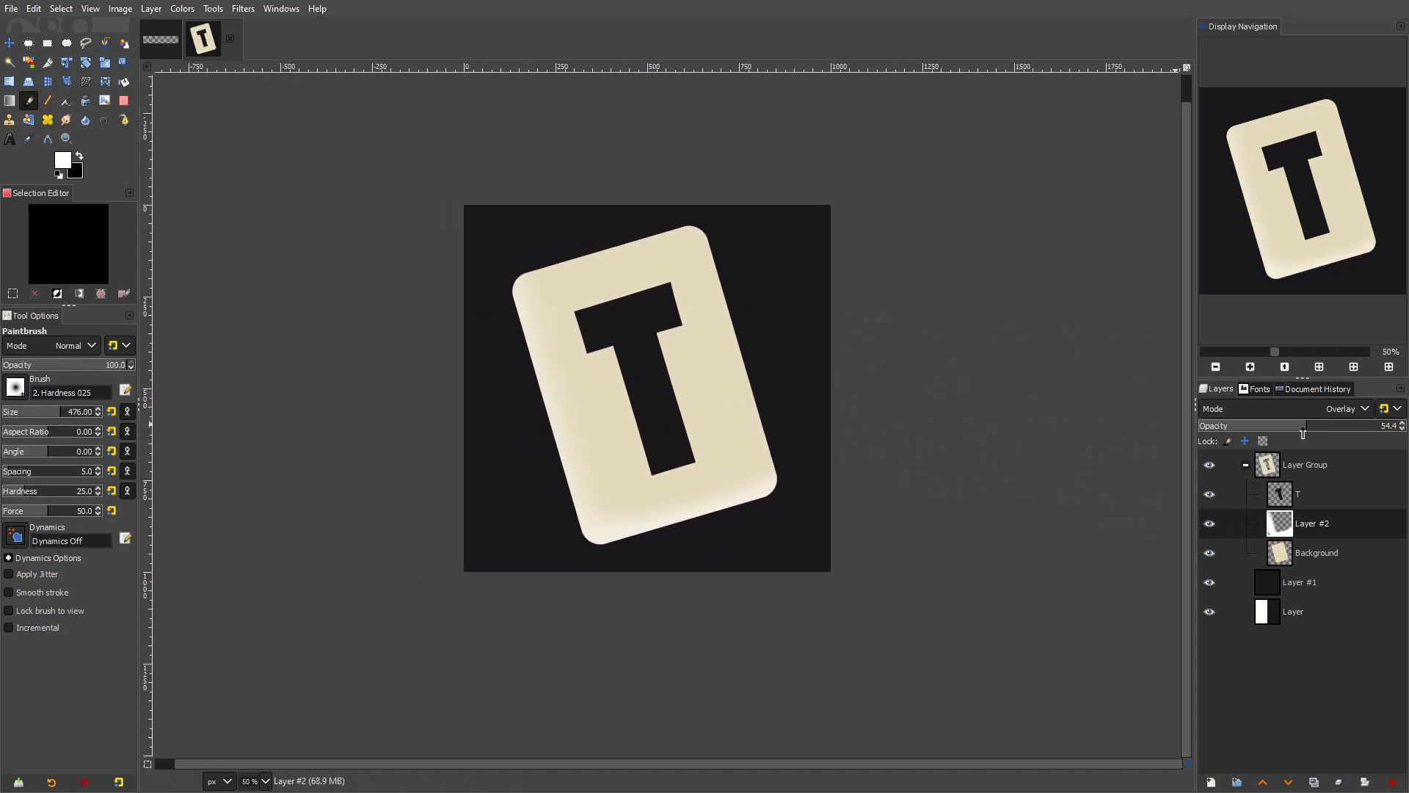
Apply a Gaussian Blur of 52.91 in X and Y to Layer #2
{"action": "left_click", "coordinate": [243, 9]}
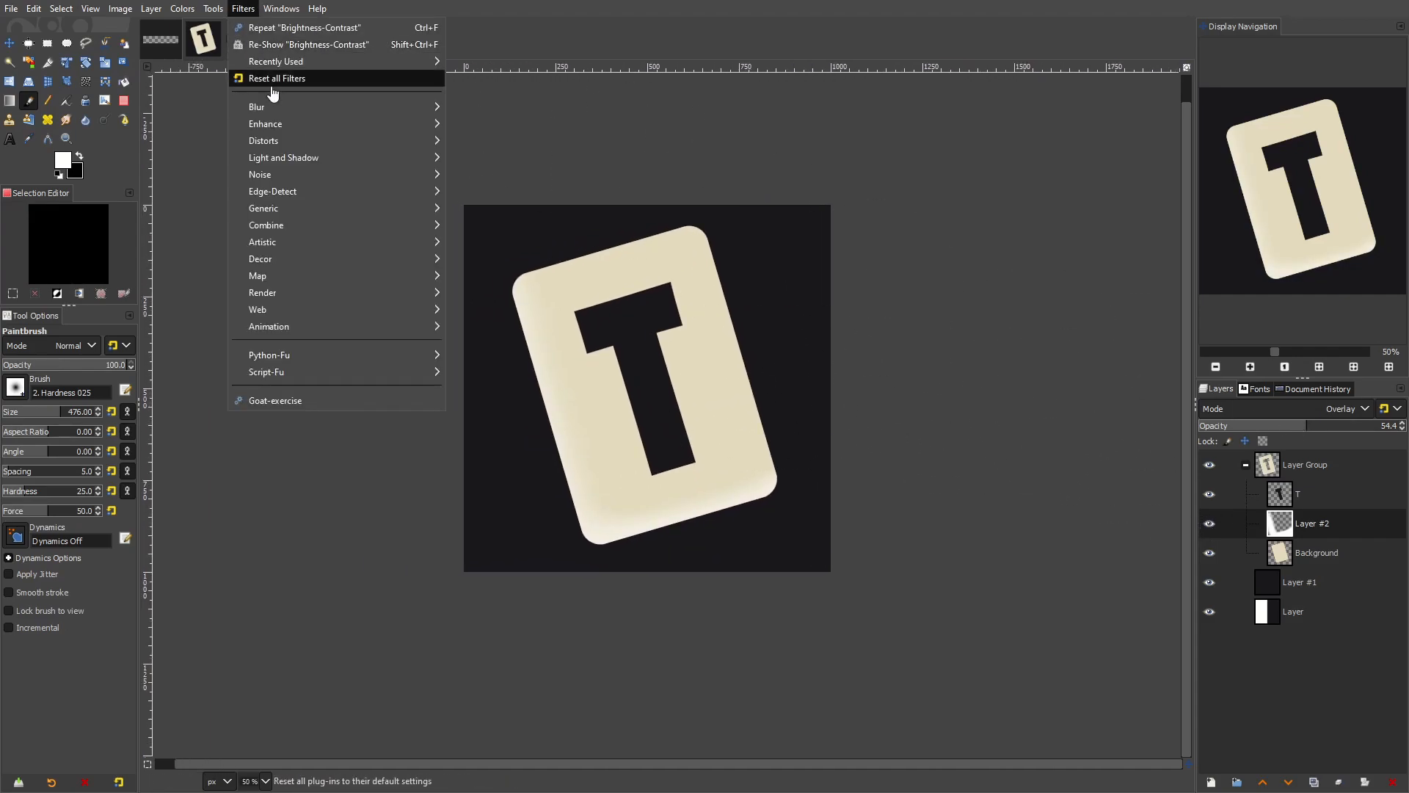
{"action": "mouse_move", "coordinate": [279, 107]}
{"action": "left_click", "coordinate": [488, 124]}
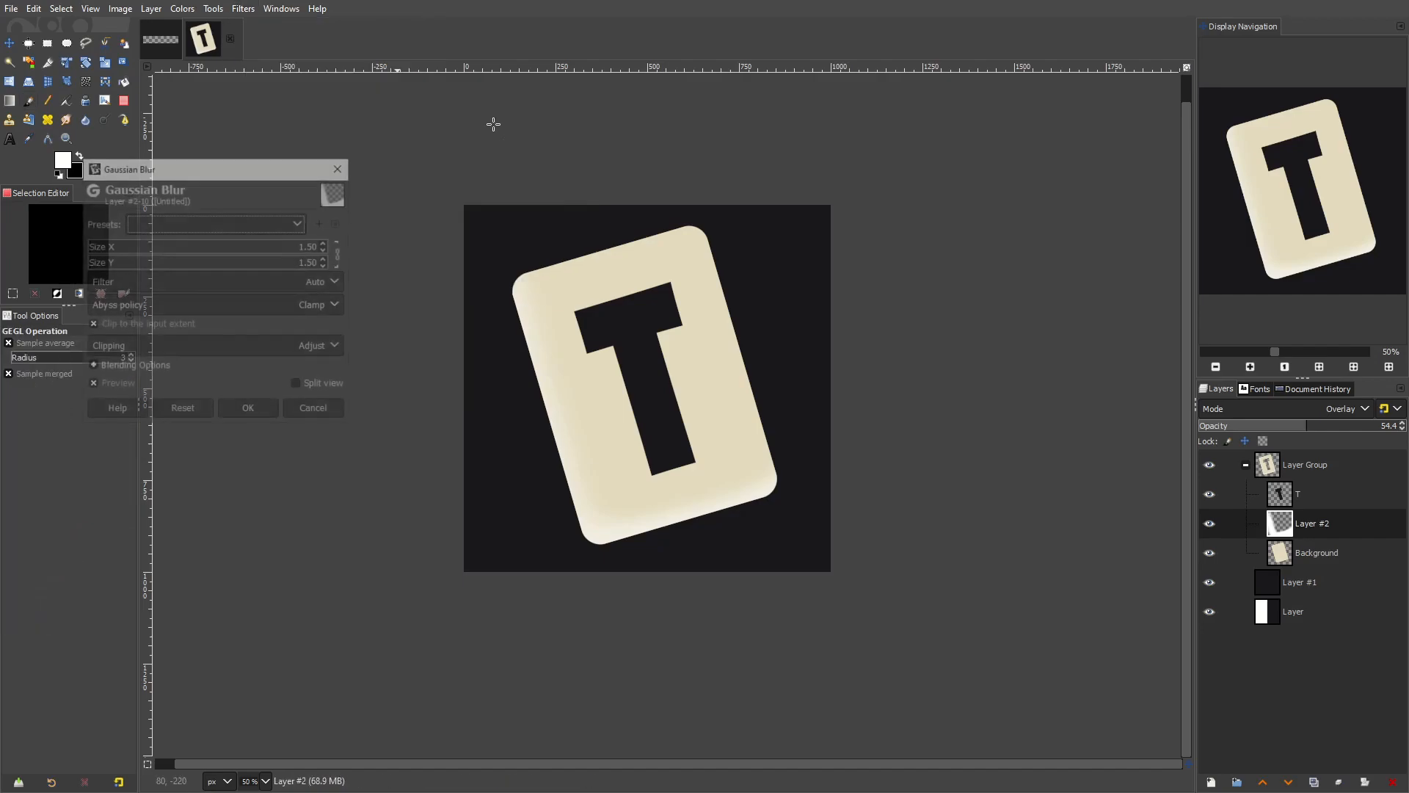
{"action": "left_click", "coordinate": [209, 249]}
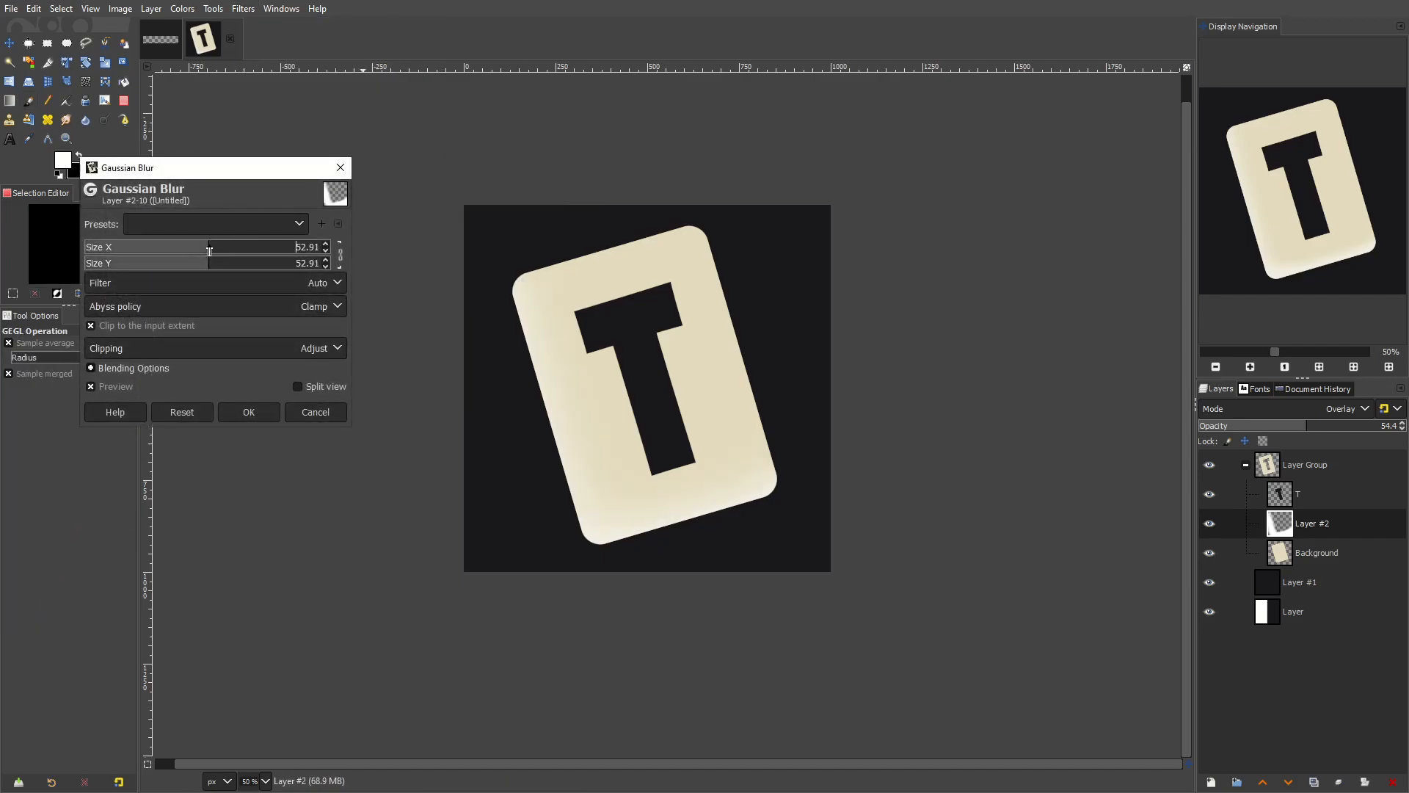
{"action": "left_click", "coordinate": [250, 412]}
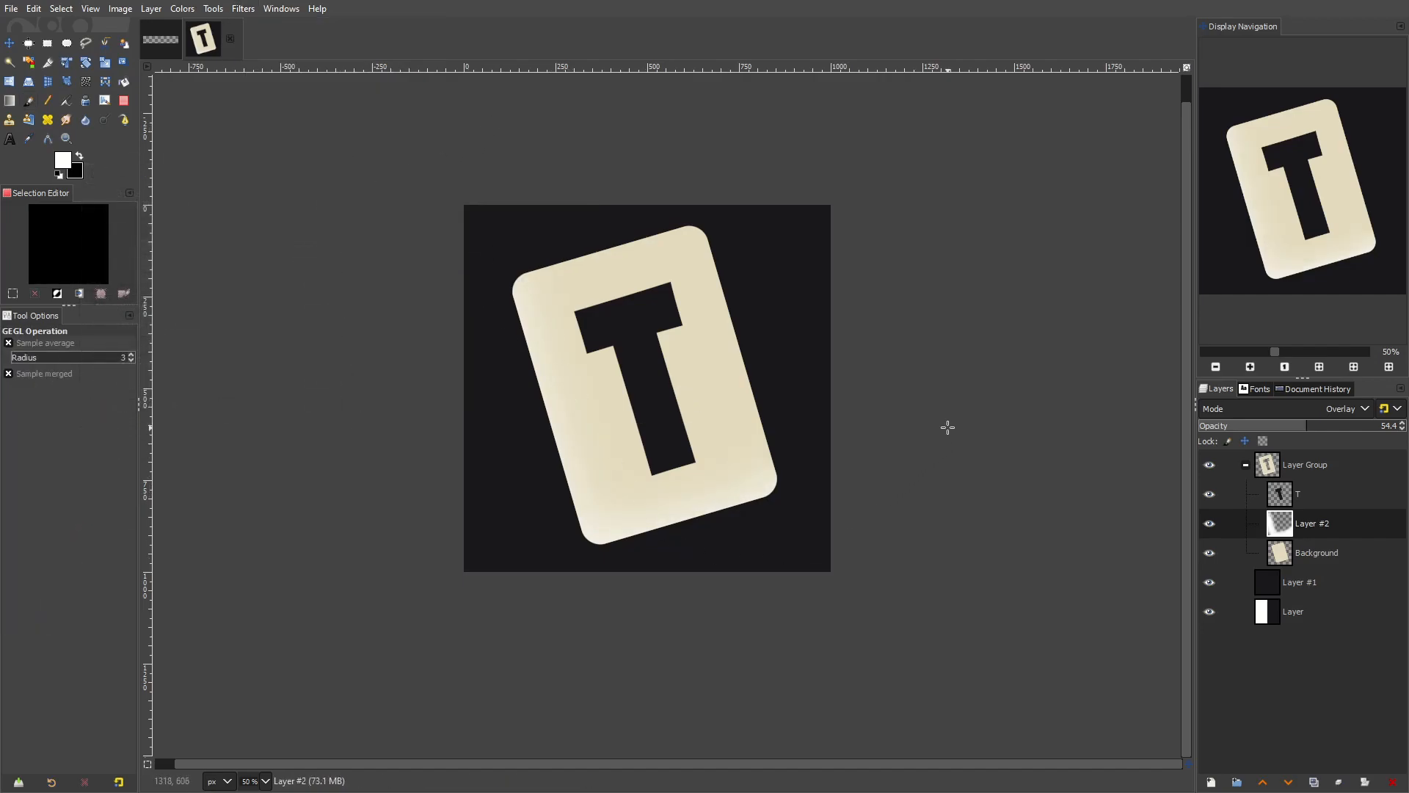
Reactivate the Paintbrush, select the Background layer and collapse the layer group
{"action": "left_click", "coordinate": [28, 101]}
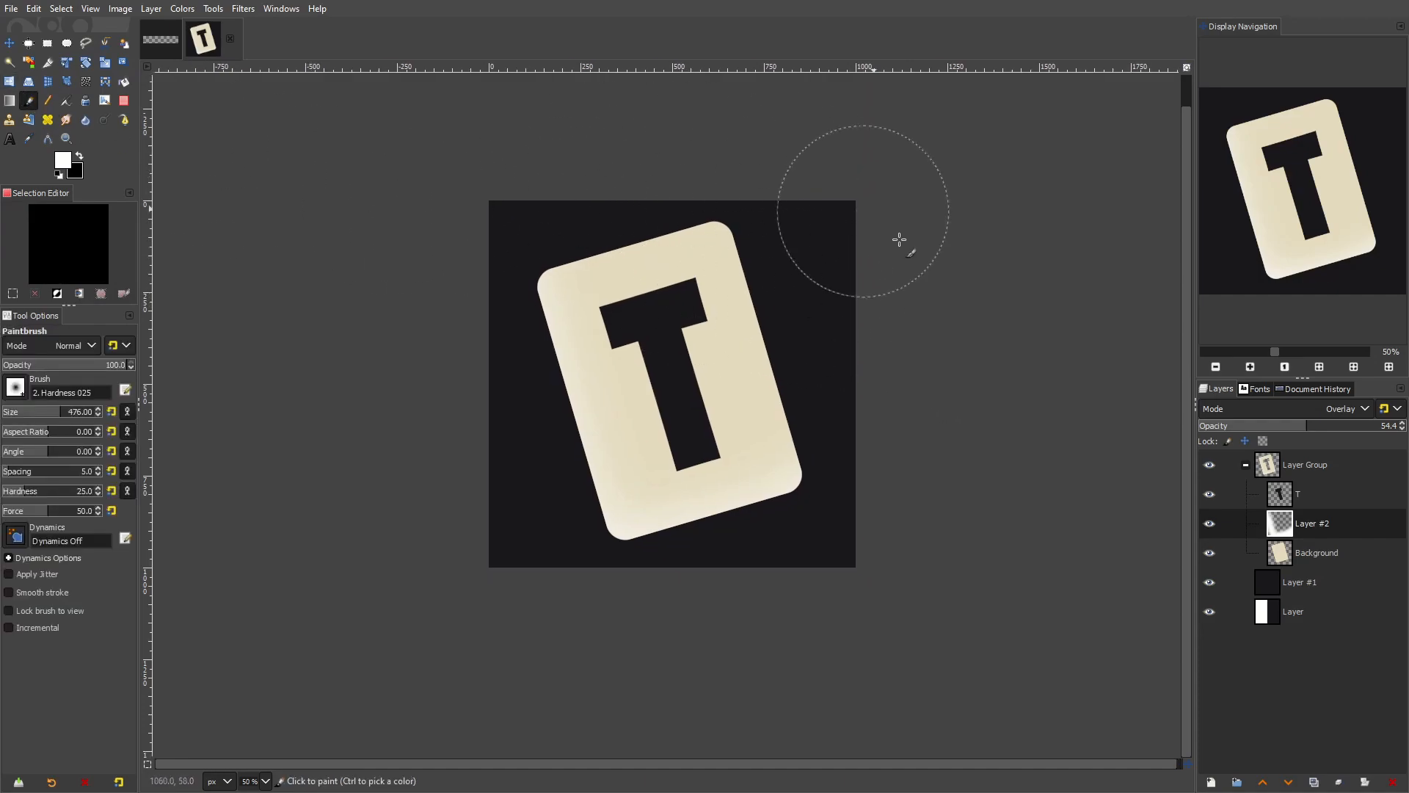
{"action": "left_click", "coordinate": [1281, 549]}
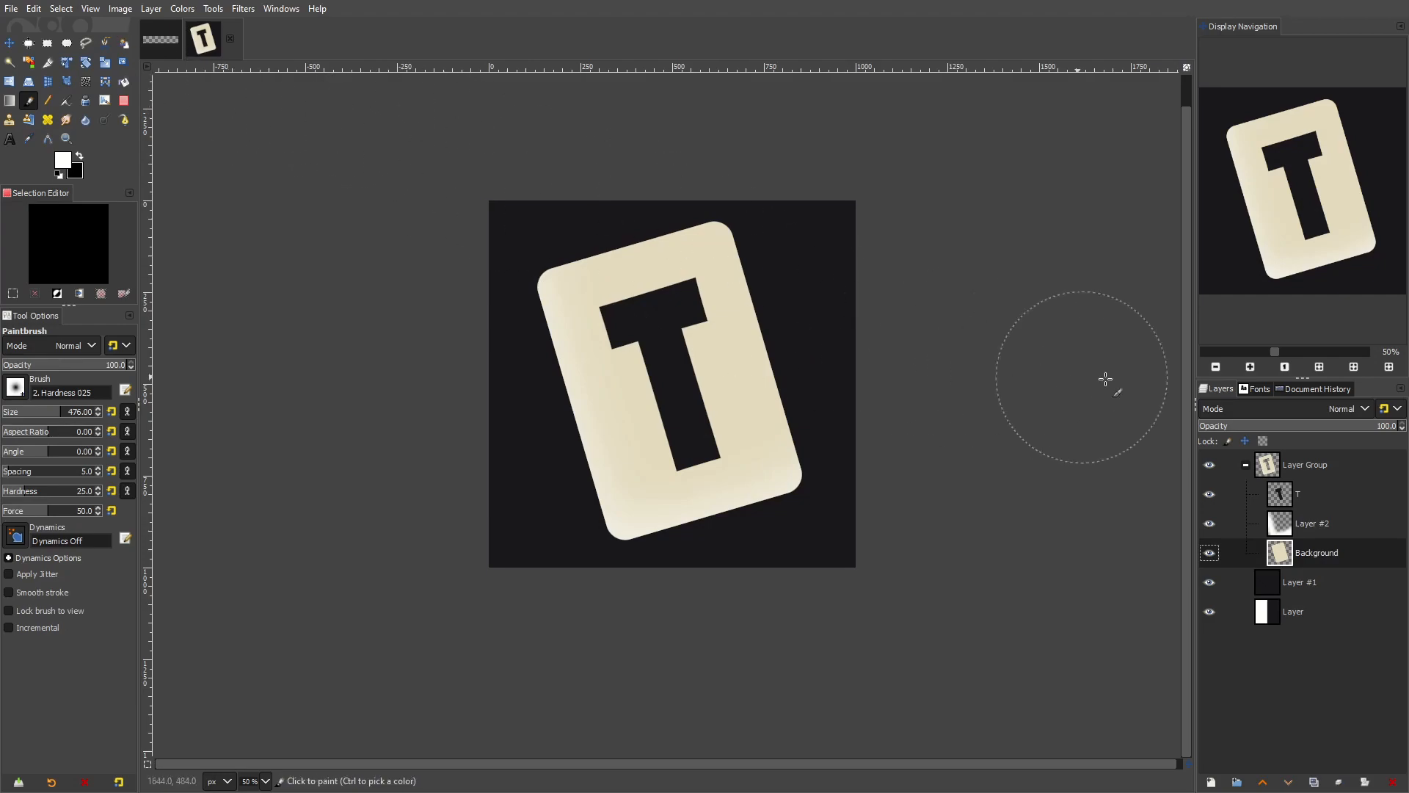
{"action": "left_click", "coordinate": [1246, 466]}
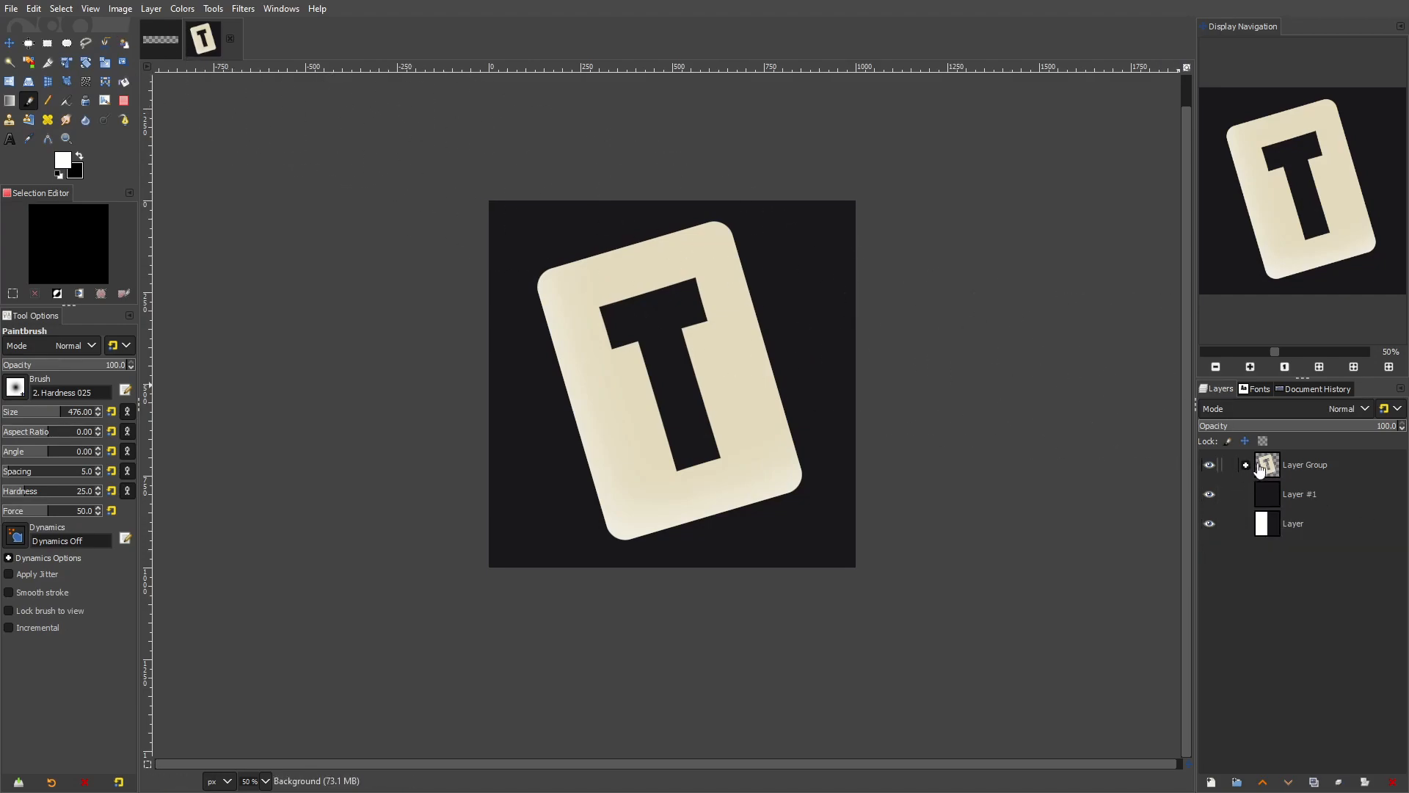
Check the card's layer group by toggling its visibility, and duplicate the group
{"action": "left_click", "coordinate": [1211, 468]}
{"action": "left_click", "coordinate": [1211, 467]}
{"action": "right_click", "coordinate": [1321, 473]}
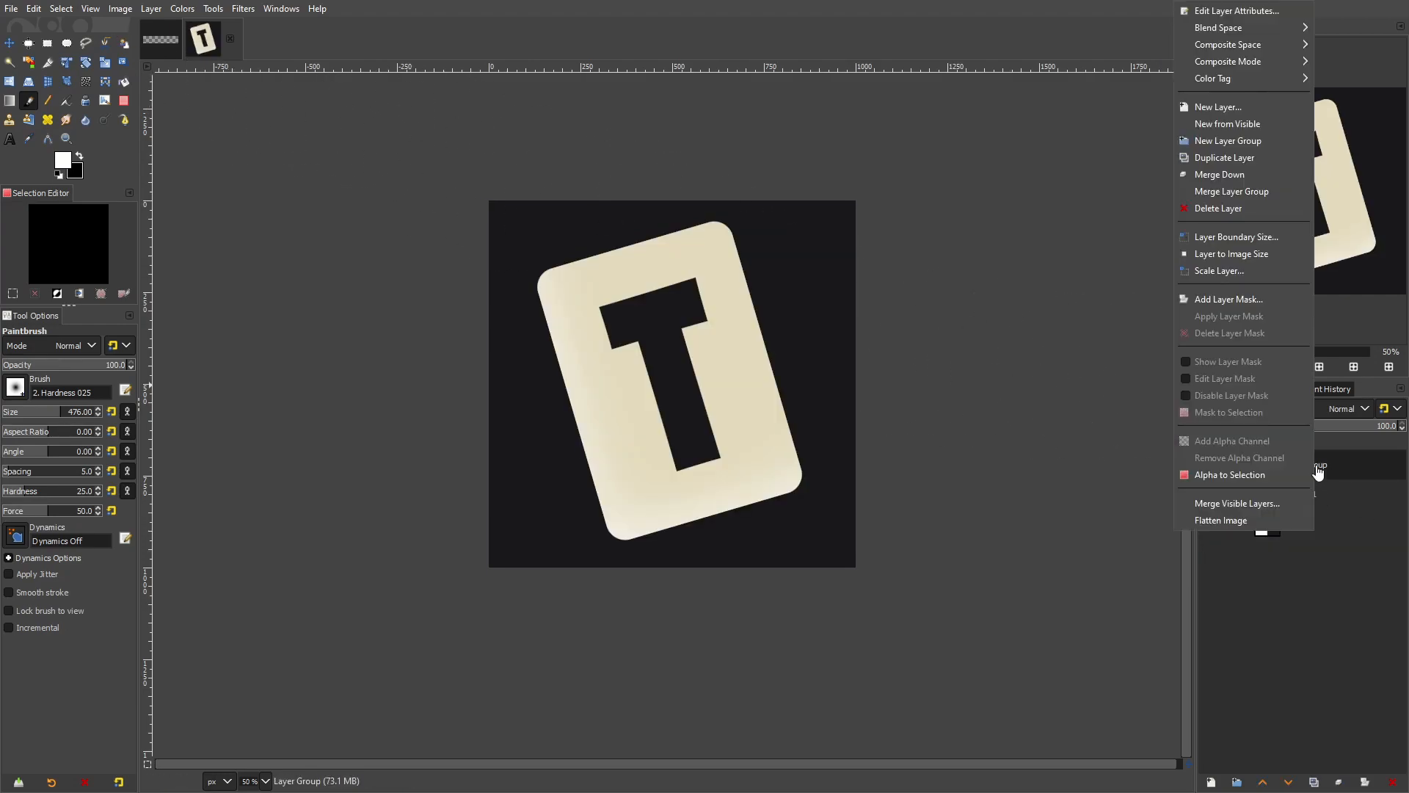
{"action": "left_click", "coordinate": [1262, 159]}
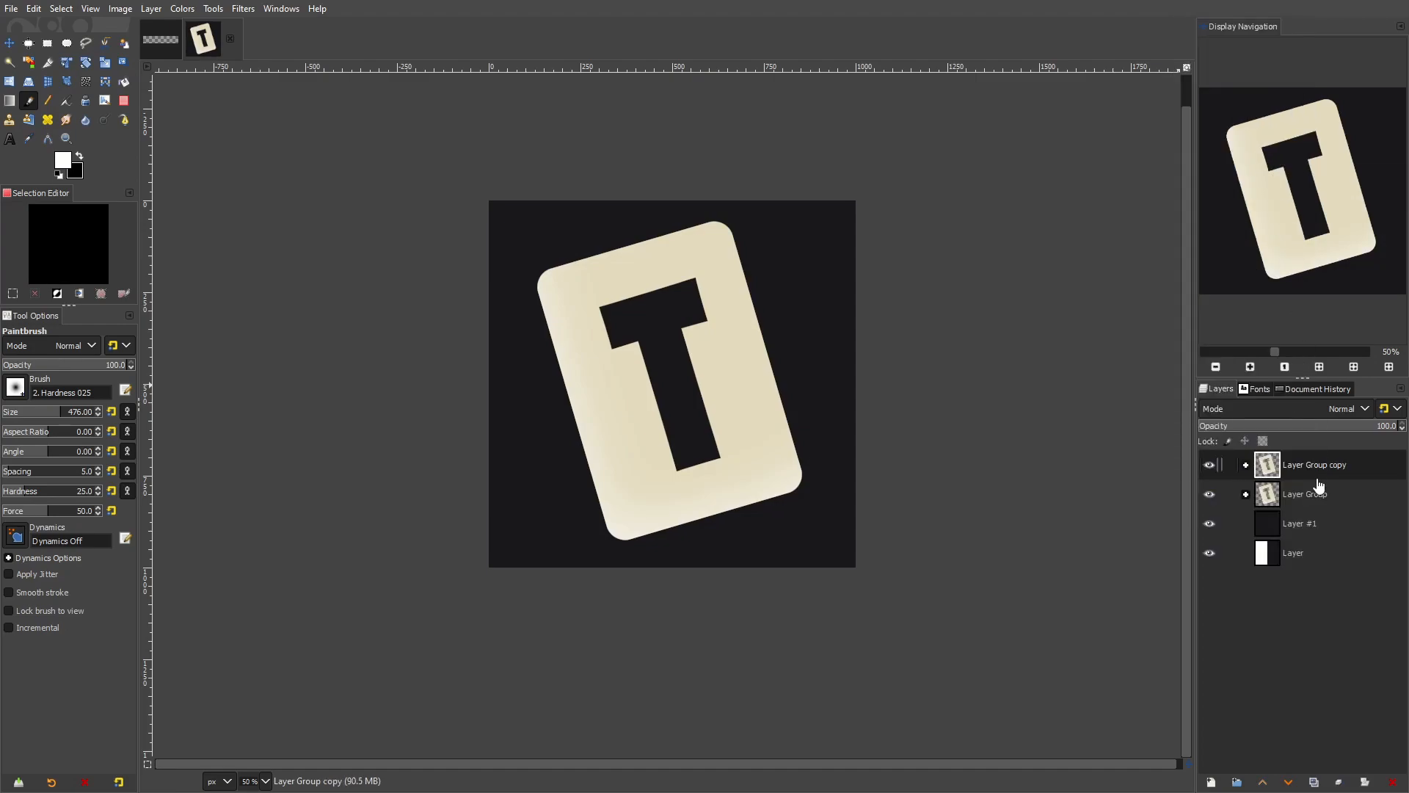
Rename the original layer group to "tier 1", hide it, and select the duplicated group
{"action": "double_click", "coordinate": [1333, 493]}
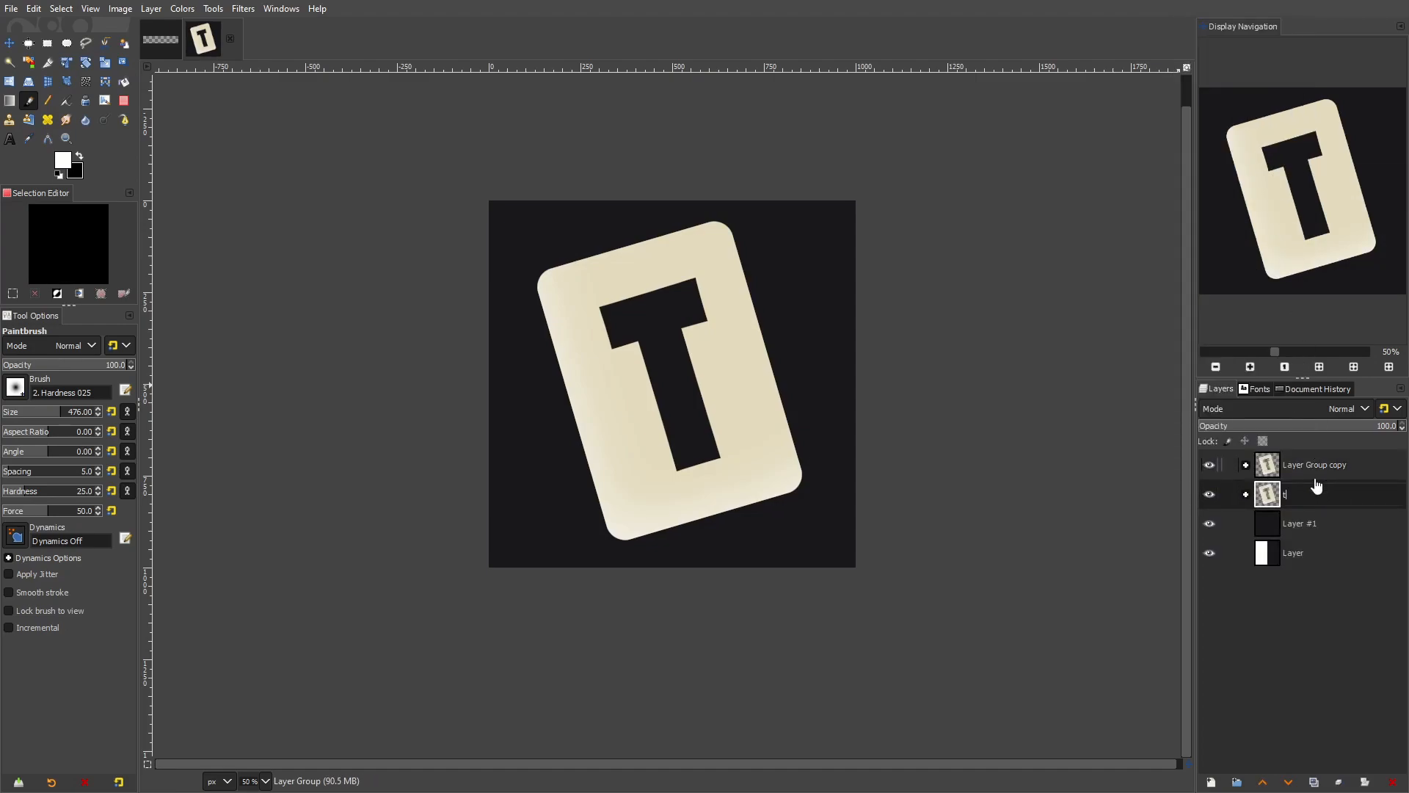
{"action": "key", "text": "Return"}
{"action": "left_click", "coordinate": [1315, 476]}
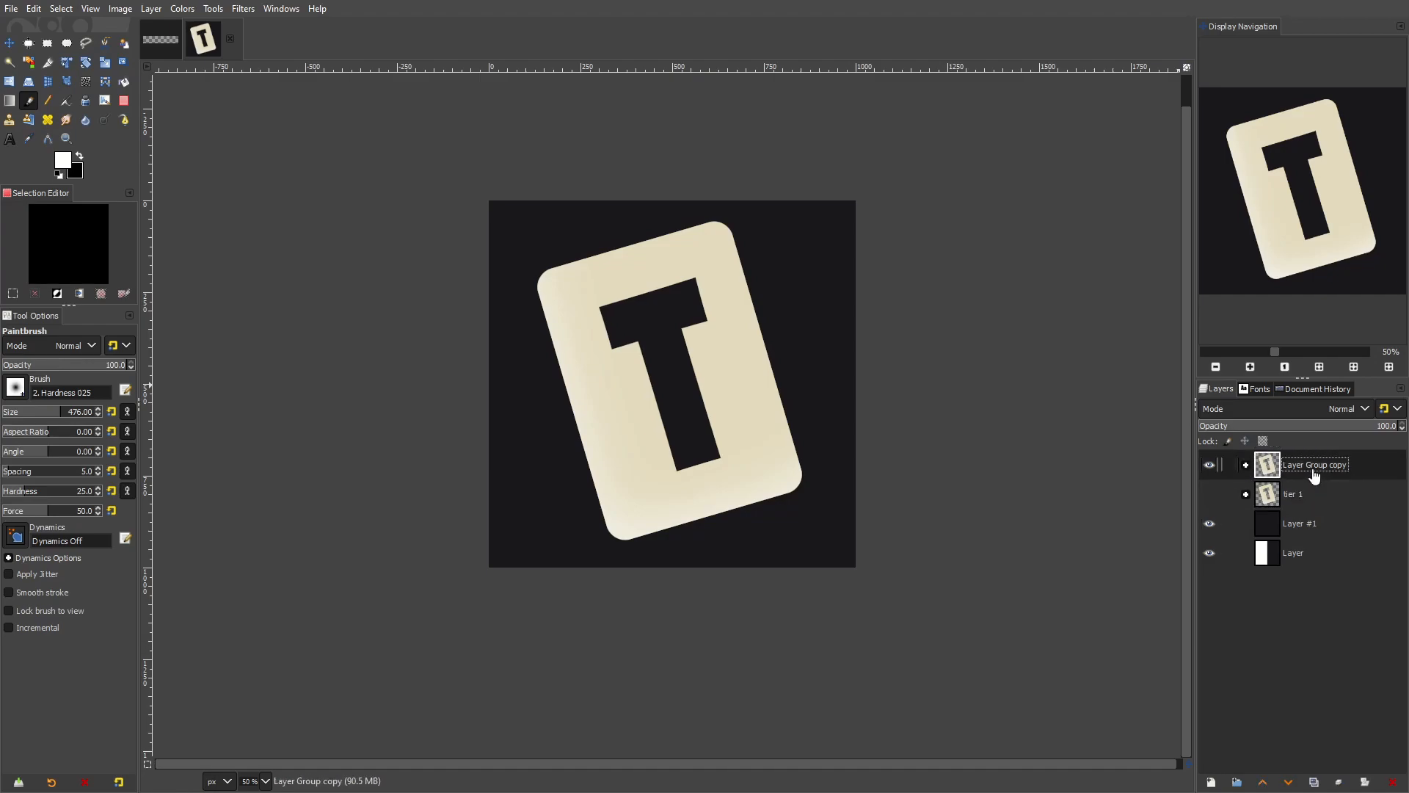
Colorize Background #1 in the duplicated group blue-grey with hue about 0.57, saturation 0.0988 and lightness about -0.29
{"action": "left_click", "coordinate": [1246, 466]}
{"action": "left_click", "coordinate": [1345, 554]}
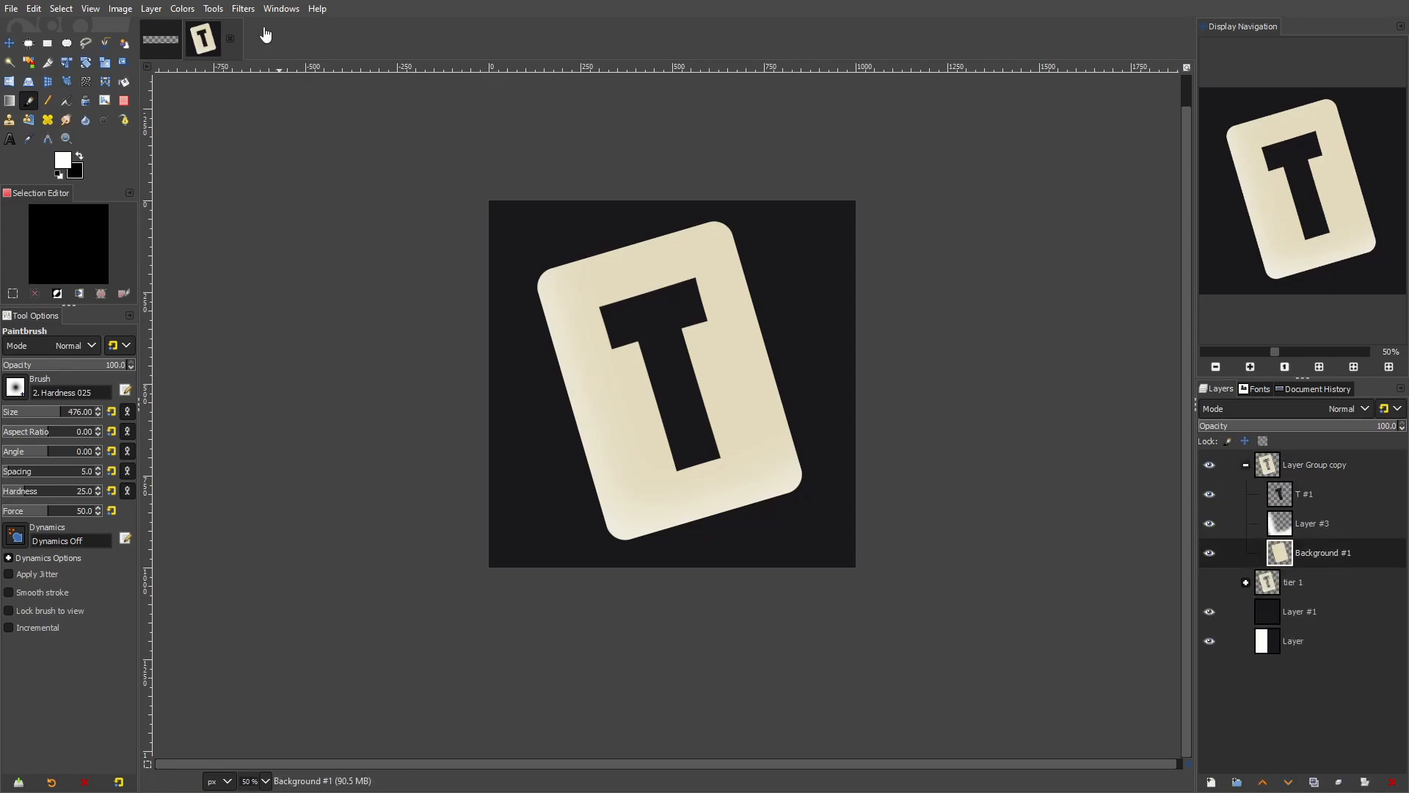
{"action": "left_click", "coordinate": [190, 10]}
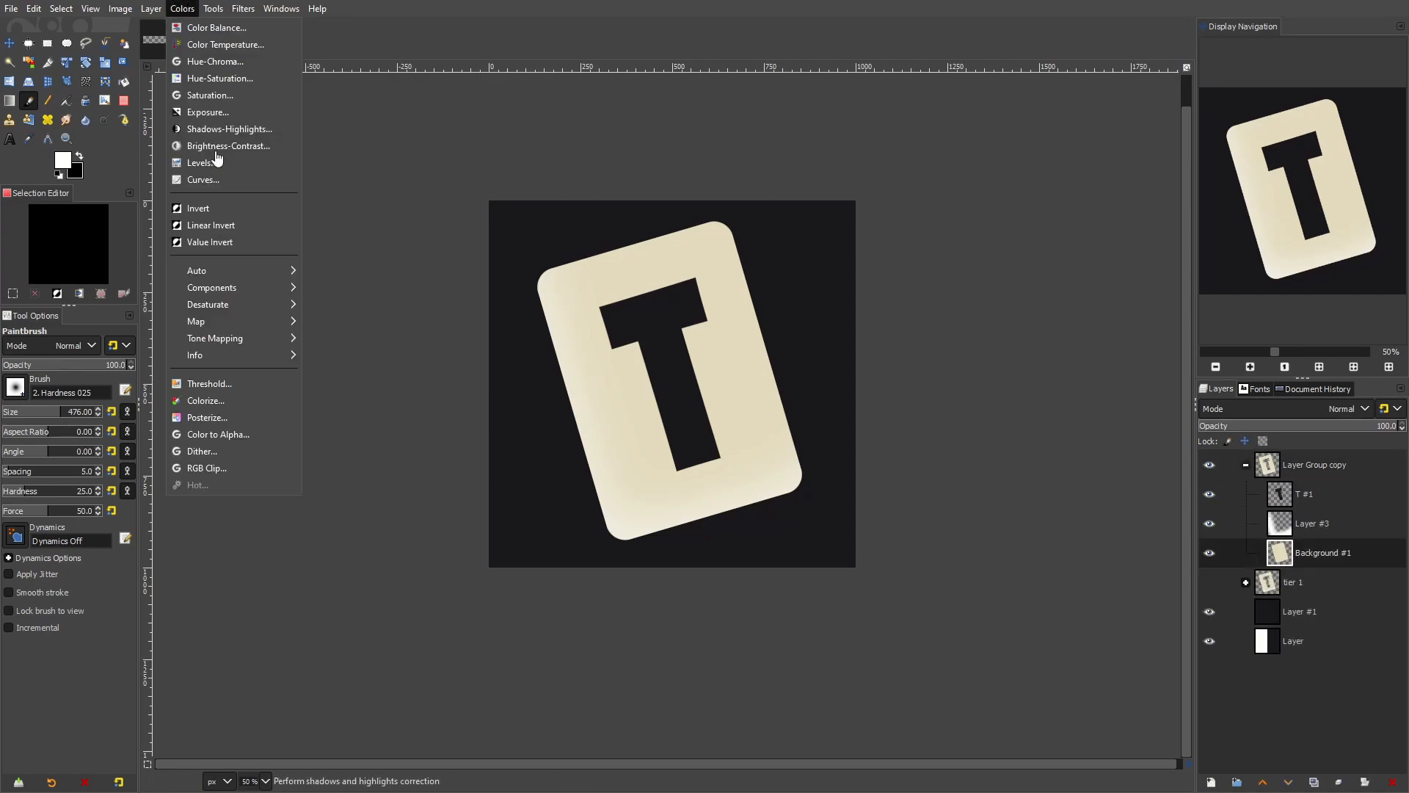
{"action": "left_click", "coordinate": [244, 400]}
{"action": "left_click_drag", "start_coordinate": [172, 284], "coordinate": [103, 261]}
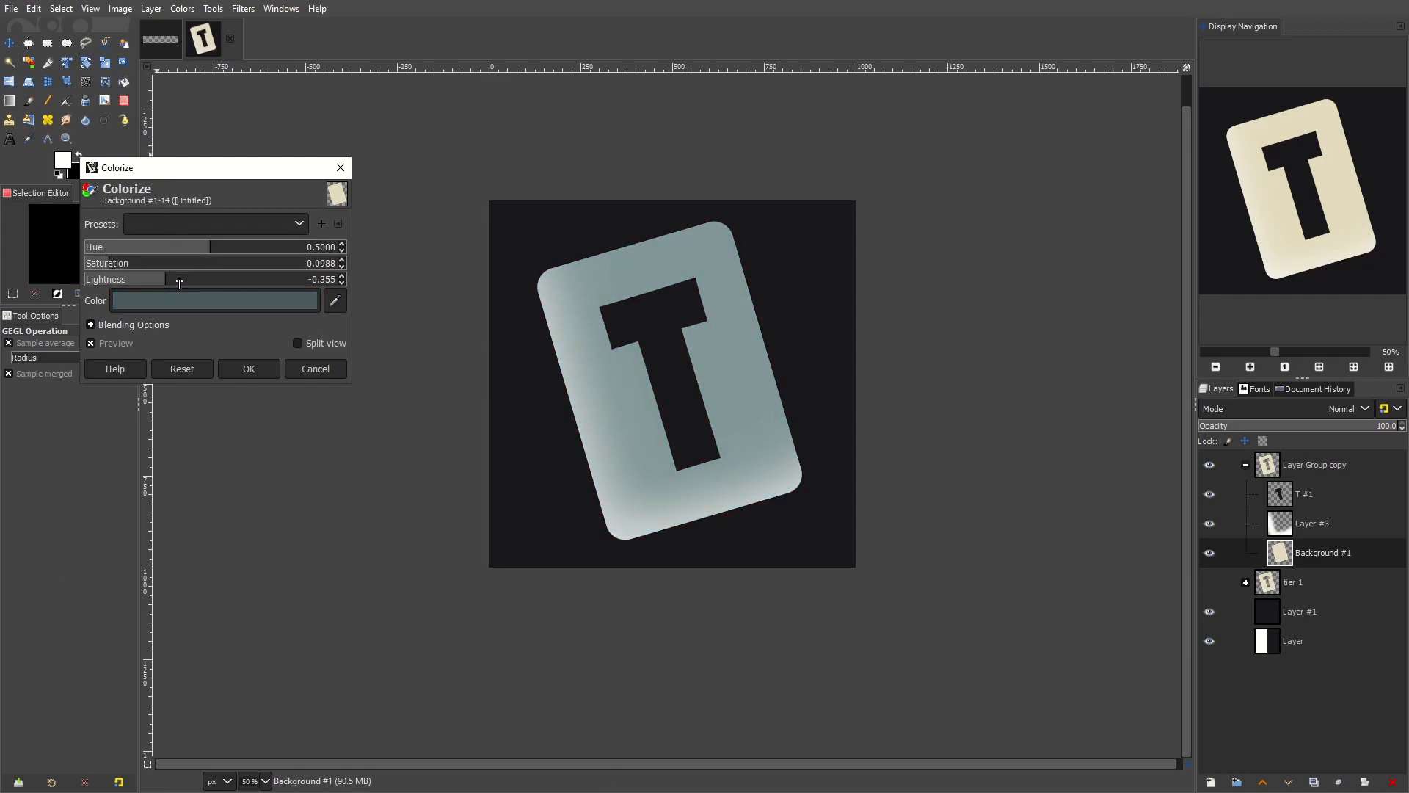
{"action": "left_click_drag", "start_coordinate": [179, 284], "coordinate": [186, 284]}
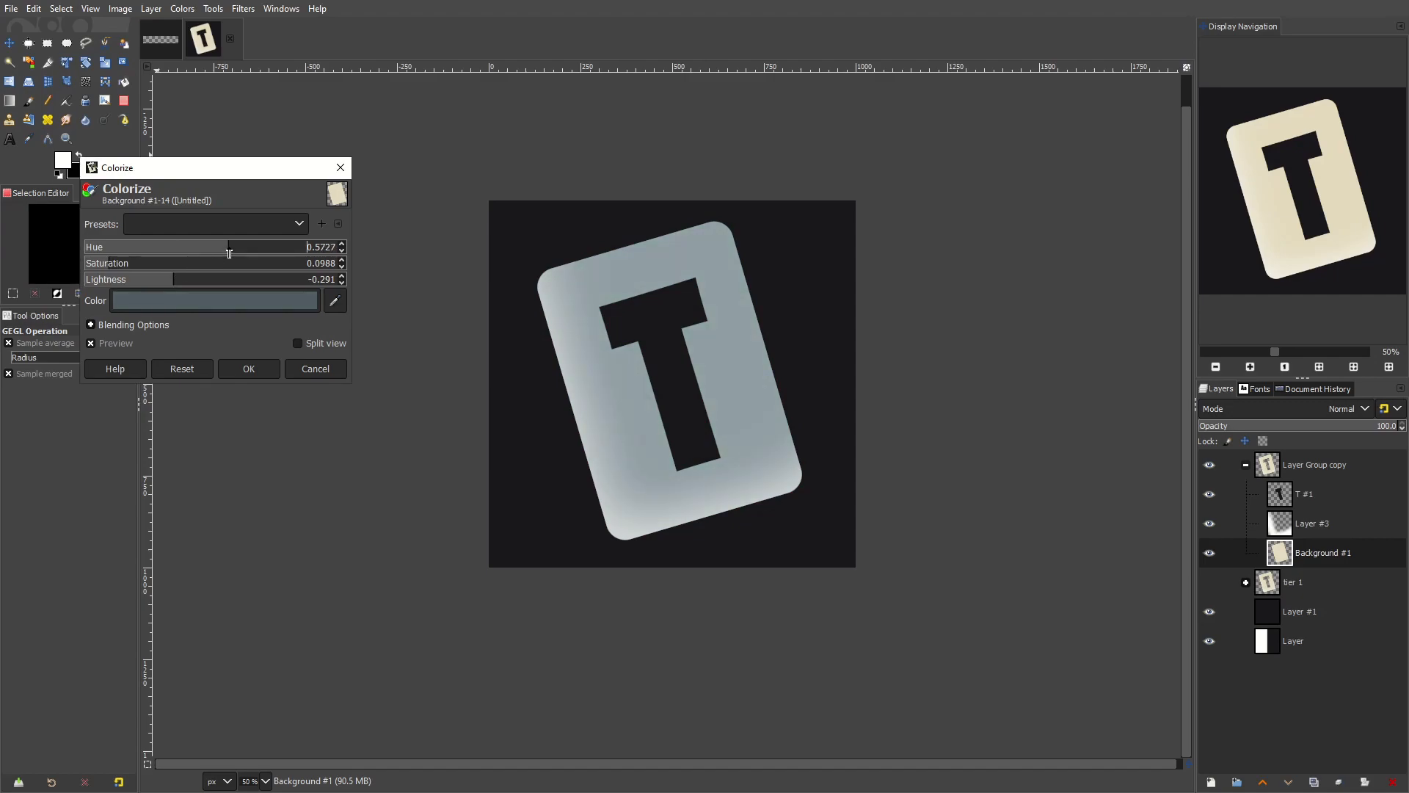
{"action": "mouse_move", "coordinate": [166, 278]}
{"action": "left_mouse_down"}
{"action": "mouse_move", "coordinate": [179, 281]}
{"action": "mouse_move", "coordinate": [167, 278]}
{"action": "left_mouse_up"}
{"action": "left_click", "coordinate": [247, 365]}
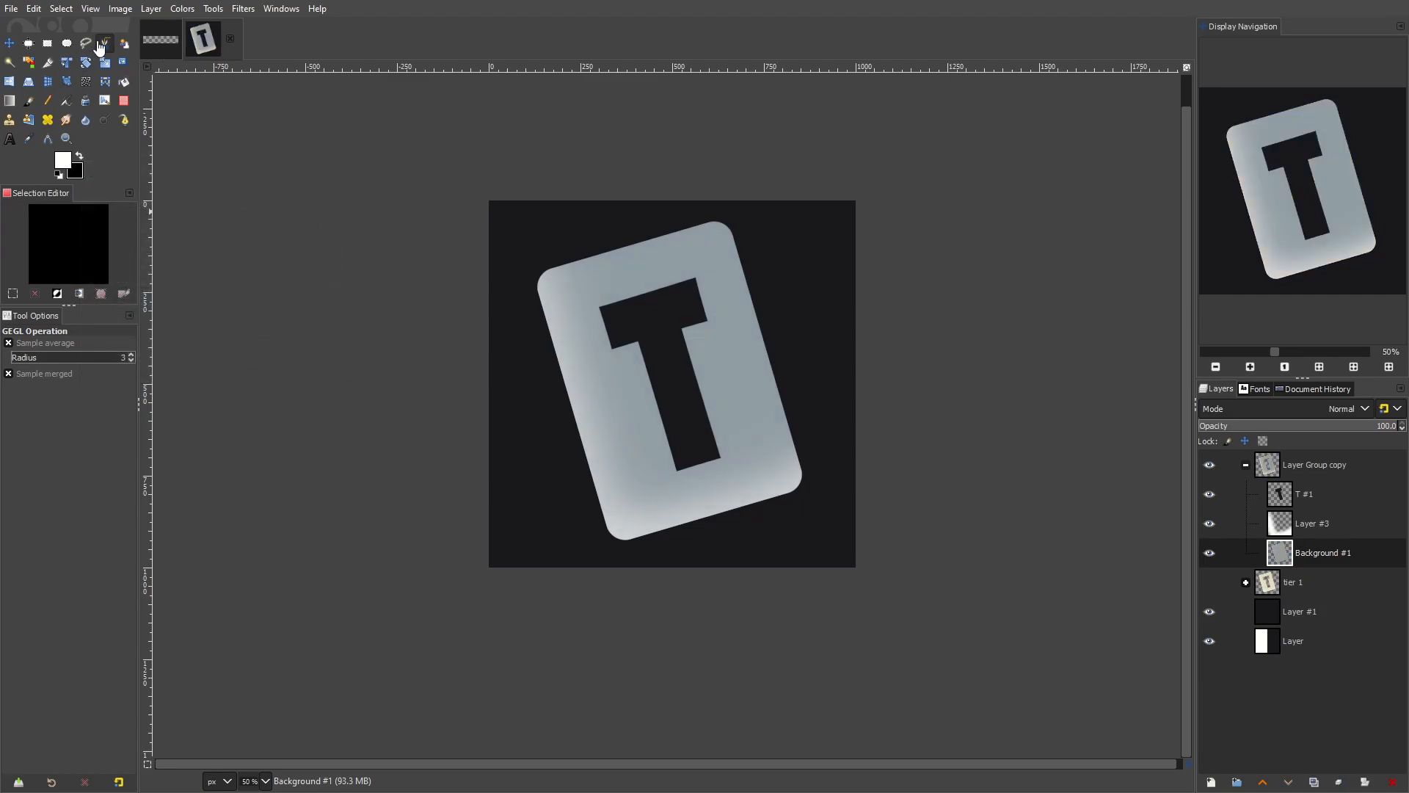
Activate Rectangle Select and add a new transparent 1000 by 1000 px layer directly above Background #1
{"action": "left_click", "coordinate": [86, 43]}
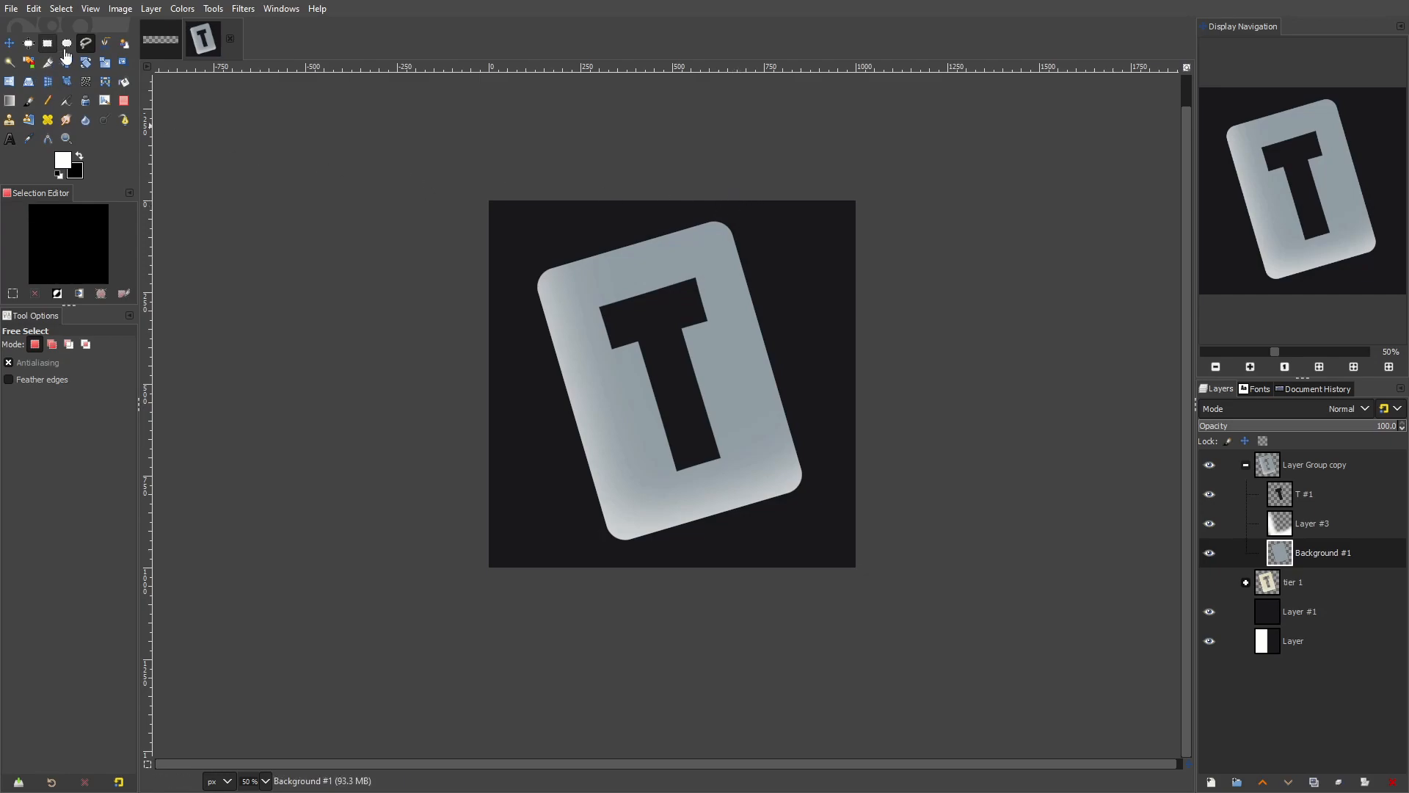
{"action": "left_click", "coordinate": [48, 44]}
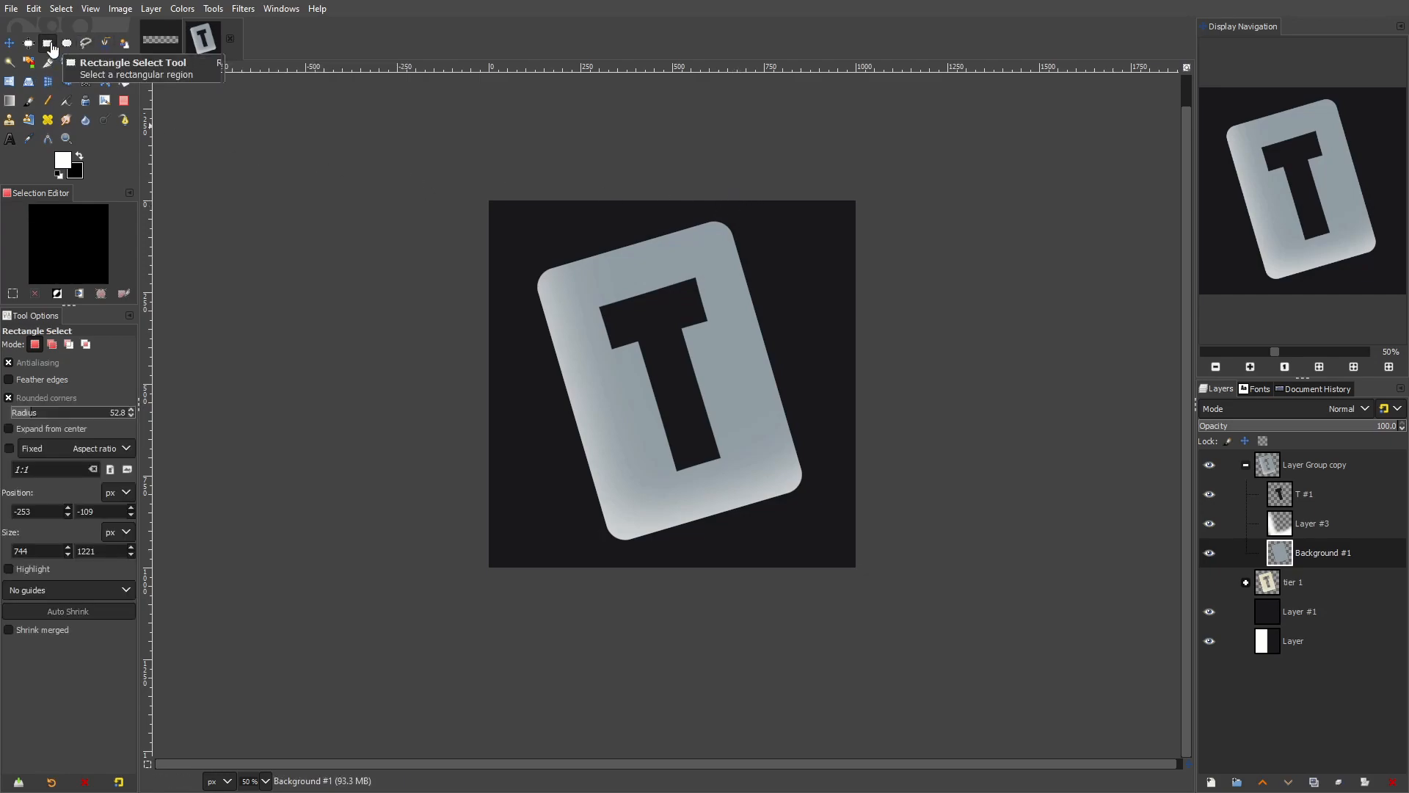
{"action": "left_click", "coordinate": [1211, 783]}
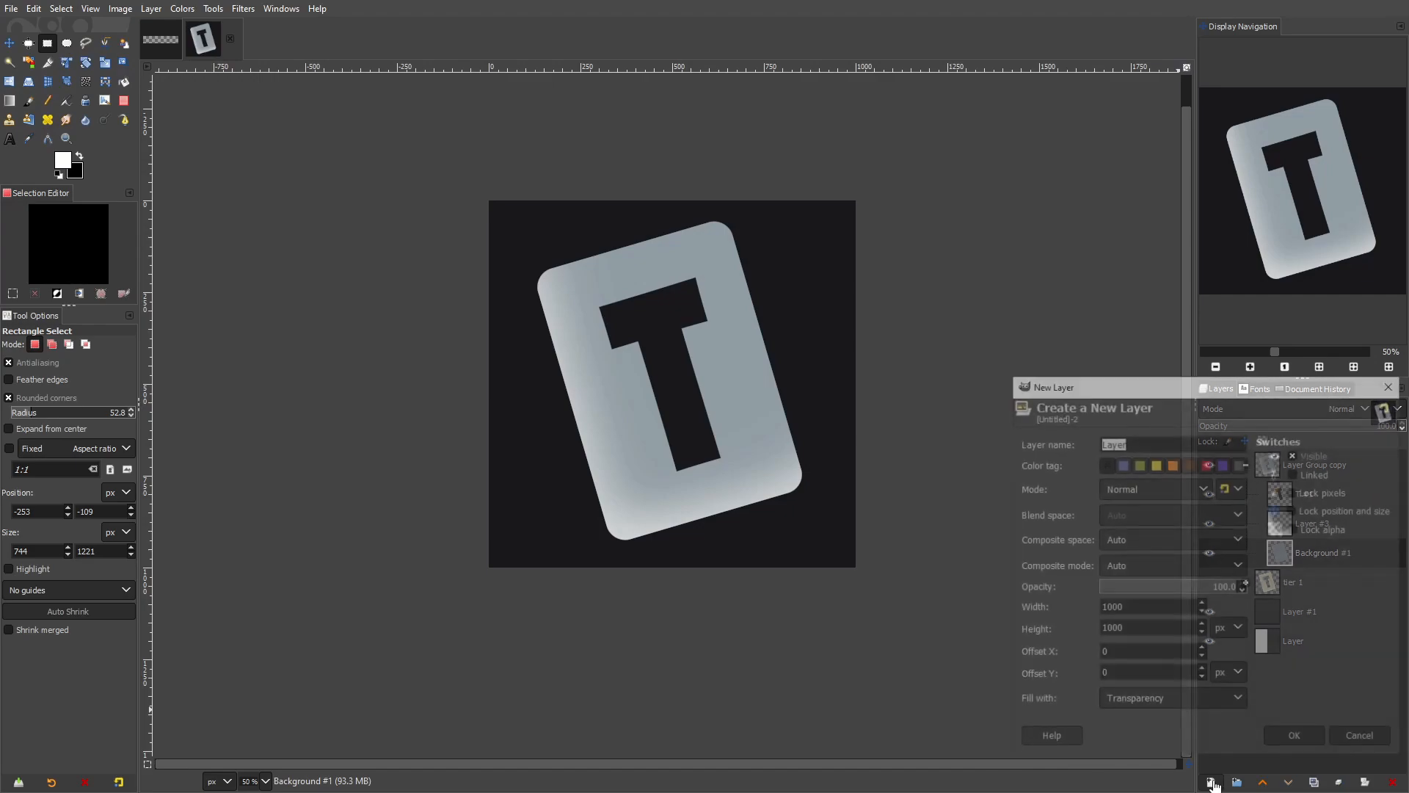
{"action": "left_click", "coordinate": [1294, 736]}
Select a full-height vertical strip about 170 px wide across the middle of the card, with rounded corners turned off
{"action": "left_click_drag", "start_coordinate": [637, 167], "coordinate": [706, 623]}
{"action": "left_click", "coordinate": [8, 397]}
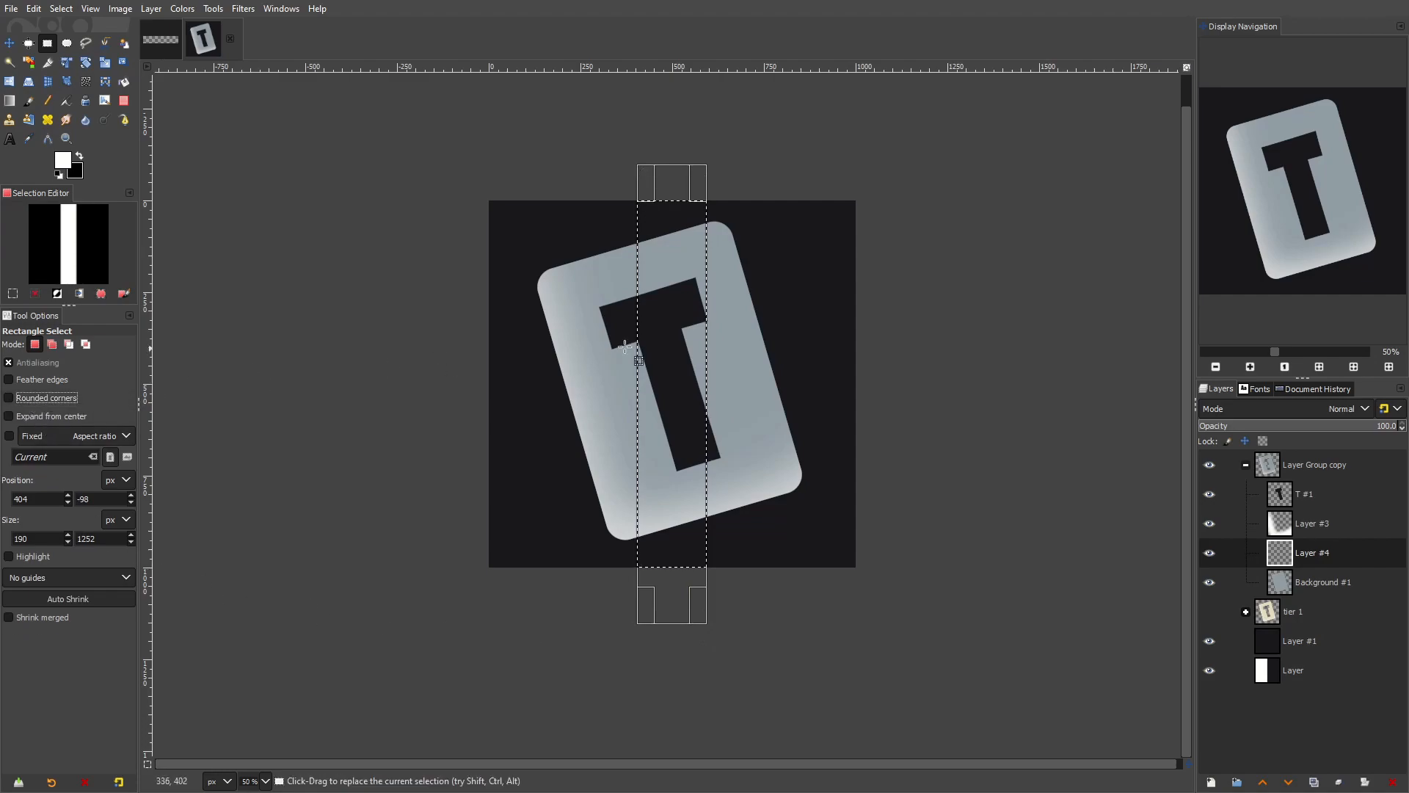
{"action": "left_click_drag", "start_coordinate": [698, 287], "coordinate": [691, 297]}
Fill the selected strip on the new layer with white and clear the selection
{"action": "left_click", "coordinate": [124, 82]}
{"action": "left_click", "coordinate": [645, 236]}
{"action": "left_click", "coordinate": [61, 8]}
{"action": "left_click", "coordinate": [71, 46]}
{"action": "key", "text": "m"}
{"action": "scroll", "coordinate": [654, 220], "scroll_direction": "up", "scroll_amount": 1}
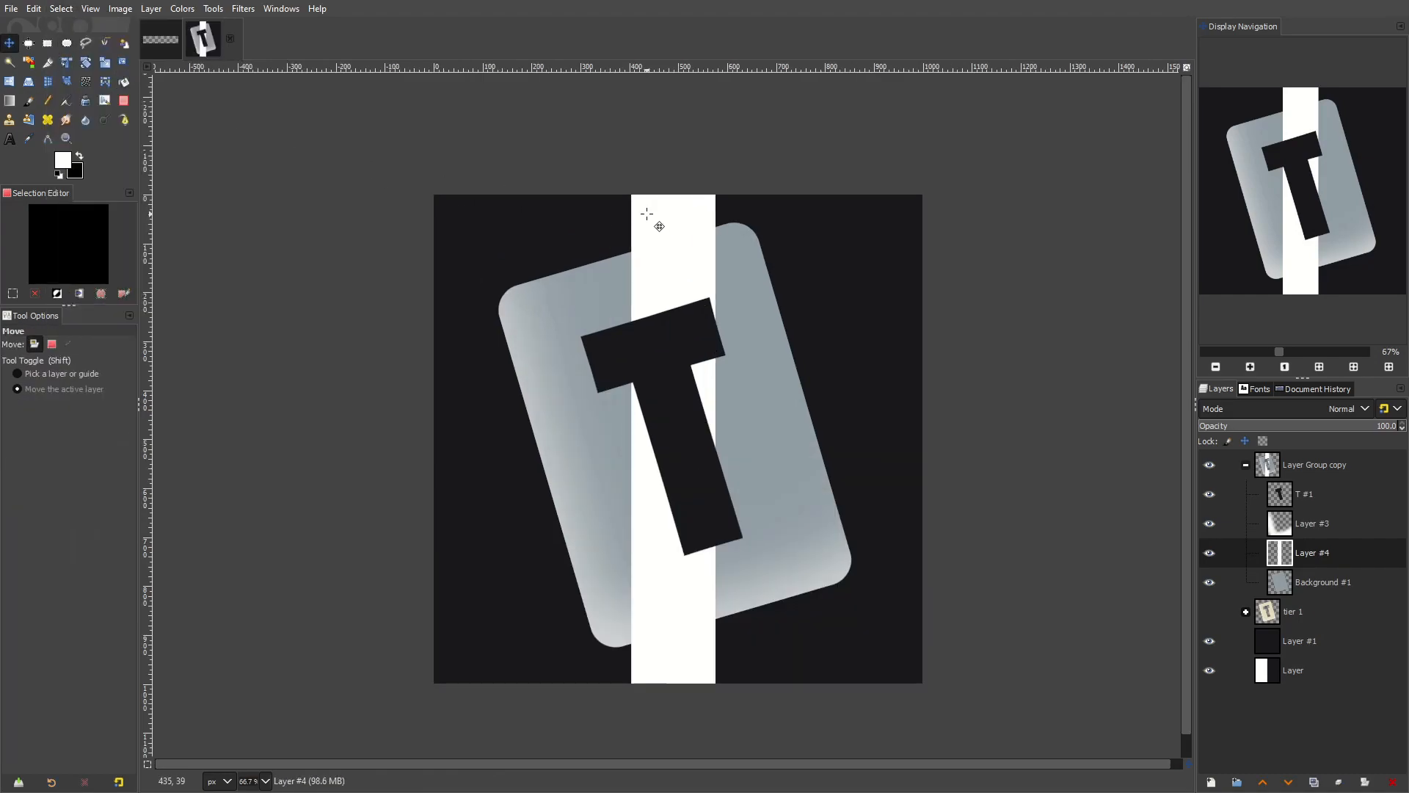
Shear Layer #4 by -354 in X so the white strip slants across the card
{"action": "left_click", "coordinate": [62, 8]}
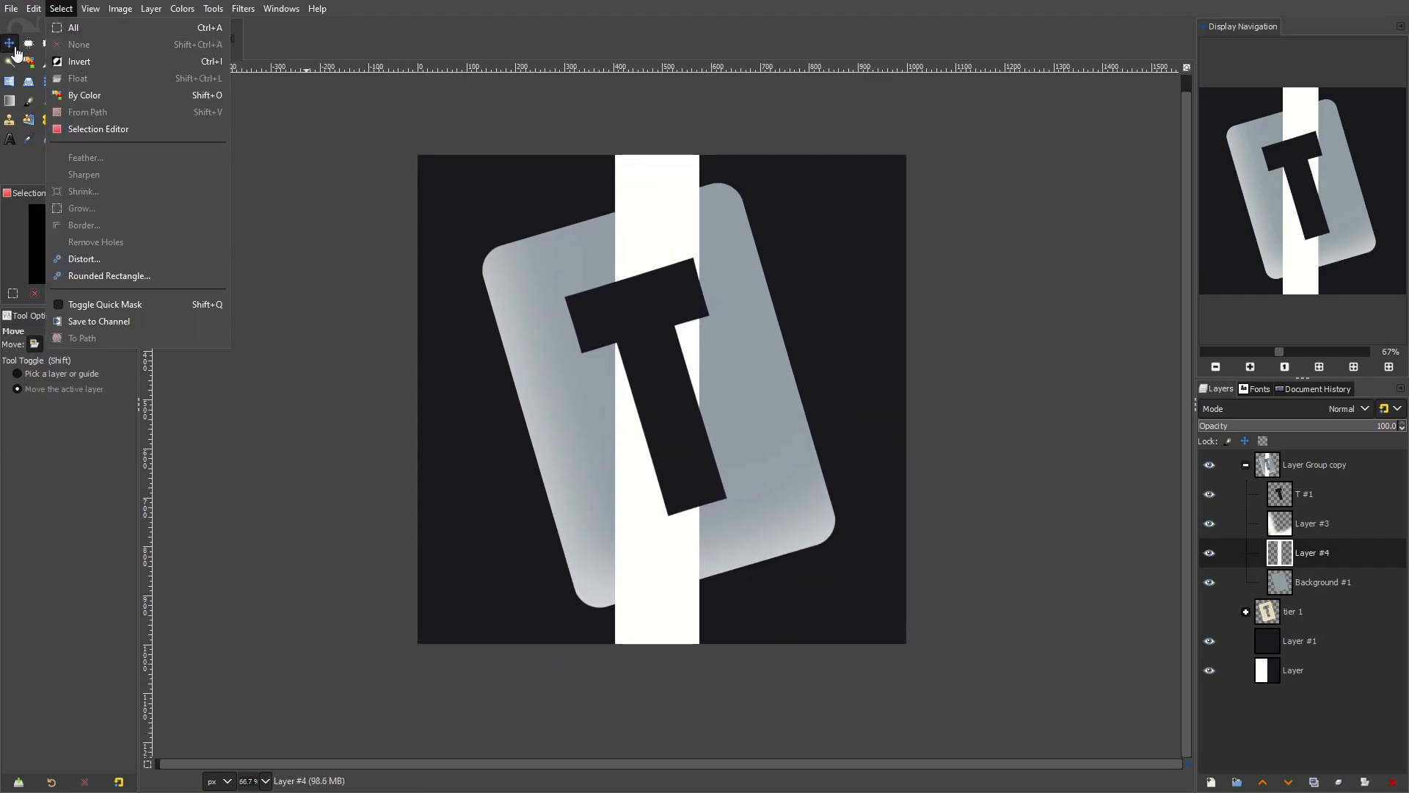
{"action": "left_click", "coordinate": [16, 51]}
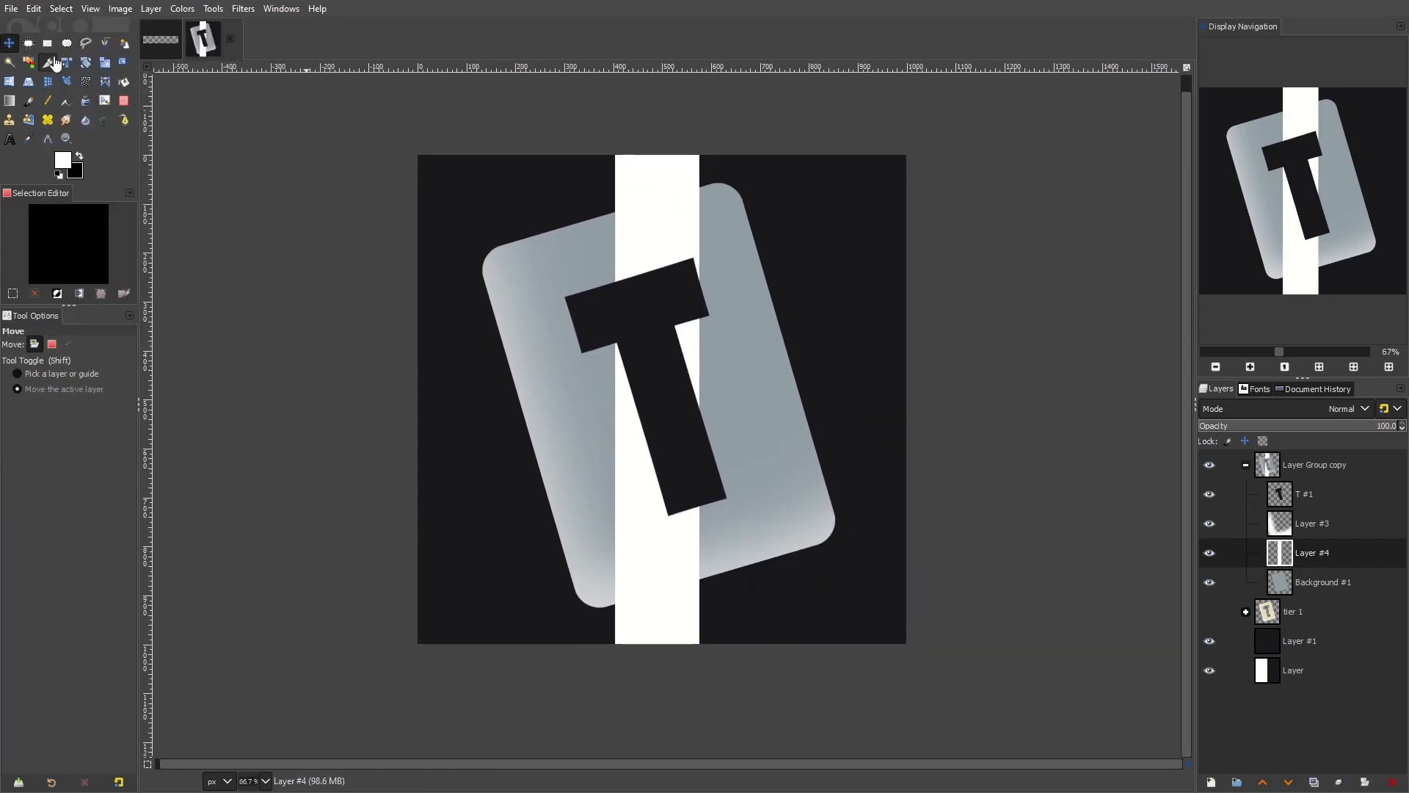
{"action": "left_click", "coordinate": [122, 65]}
{"action": "left_click_drag", "start_coordinate": [433, 118], "coordinate": [714, 141]}
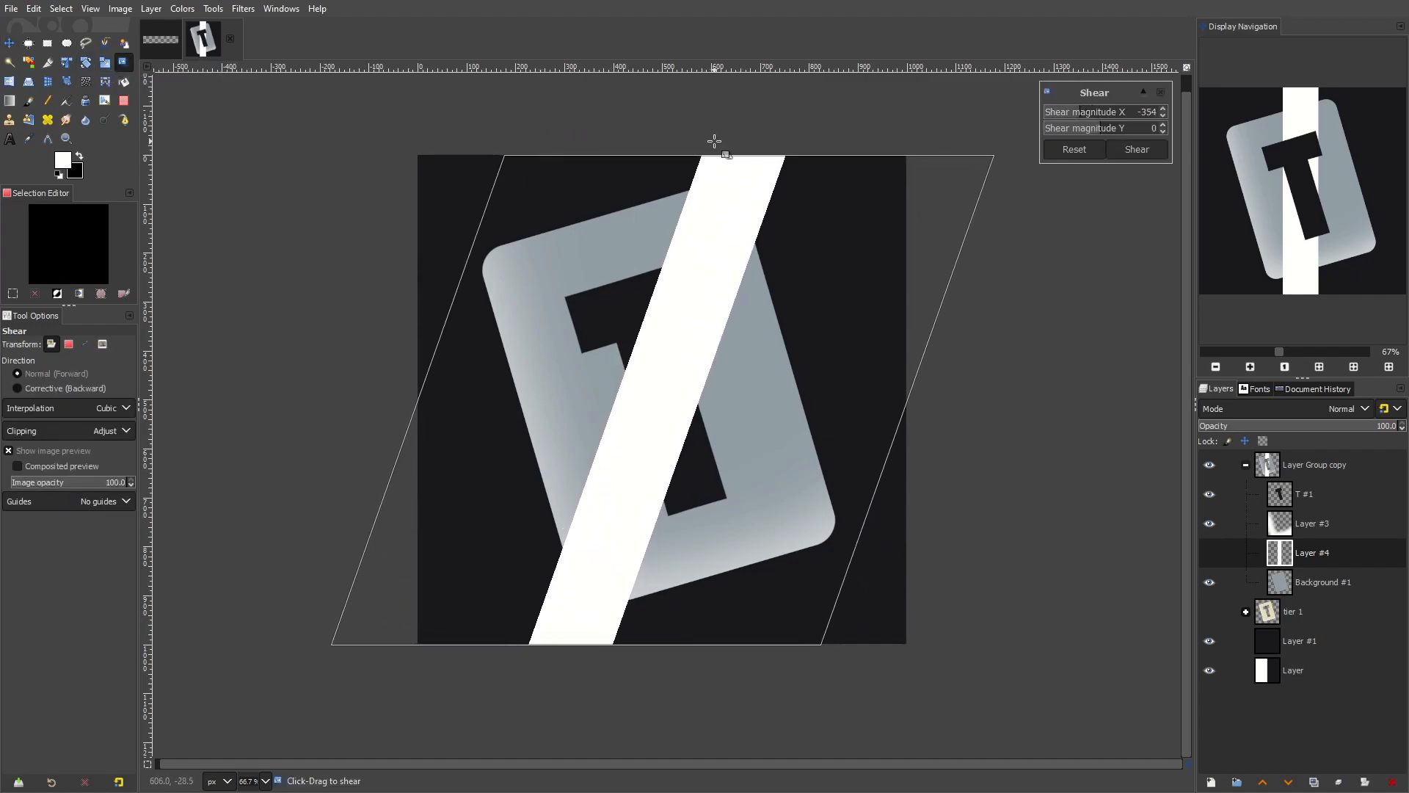
{"action": "left_click", "coordinate": [1142, 155]}
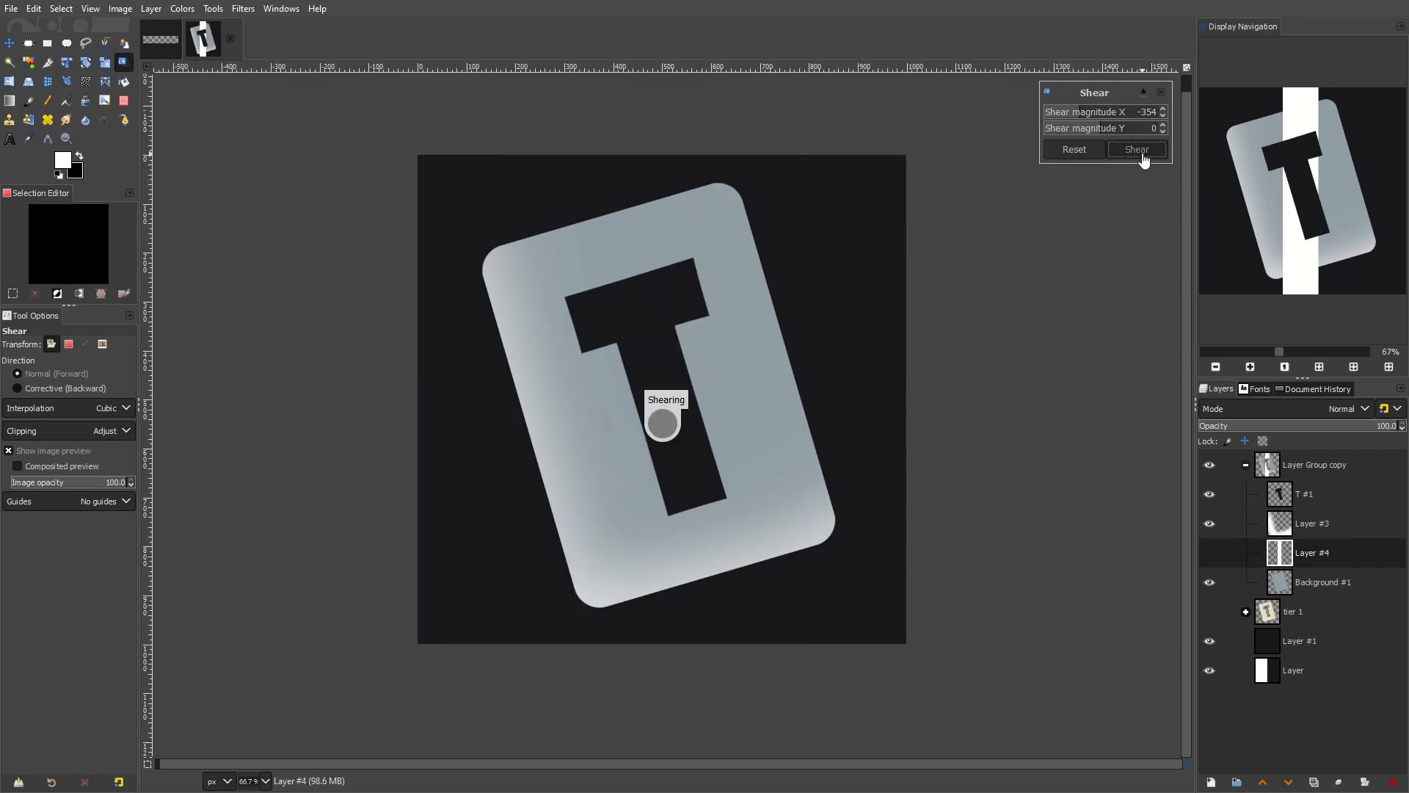
{"action": "key", "text": "m"}
Set Layer #4's mode to Overlay and its opacity to 46.0, and reposition its slanted stripe on the card
{"action": "left_click", "coordinate": [1299, 409]}
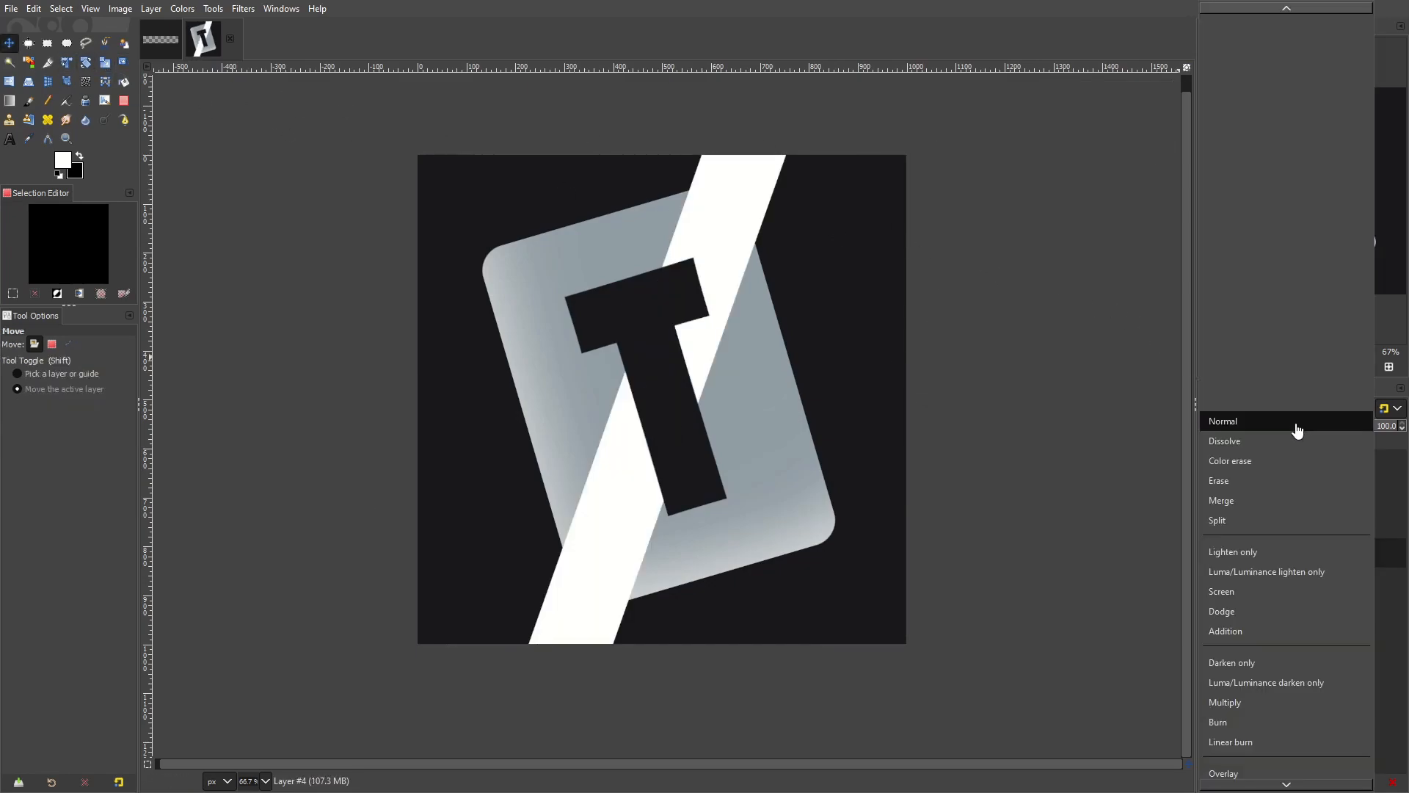
{"action": "left_click", "coordinate": [1270, 767]}
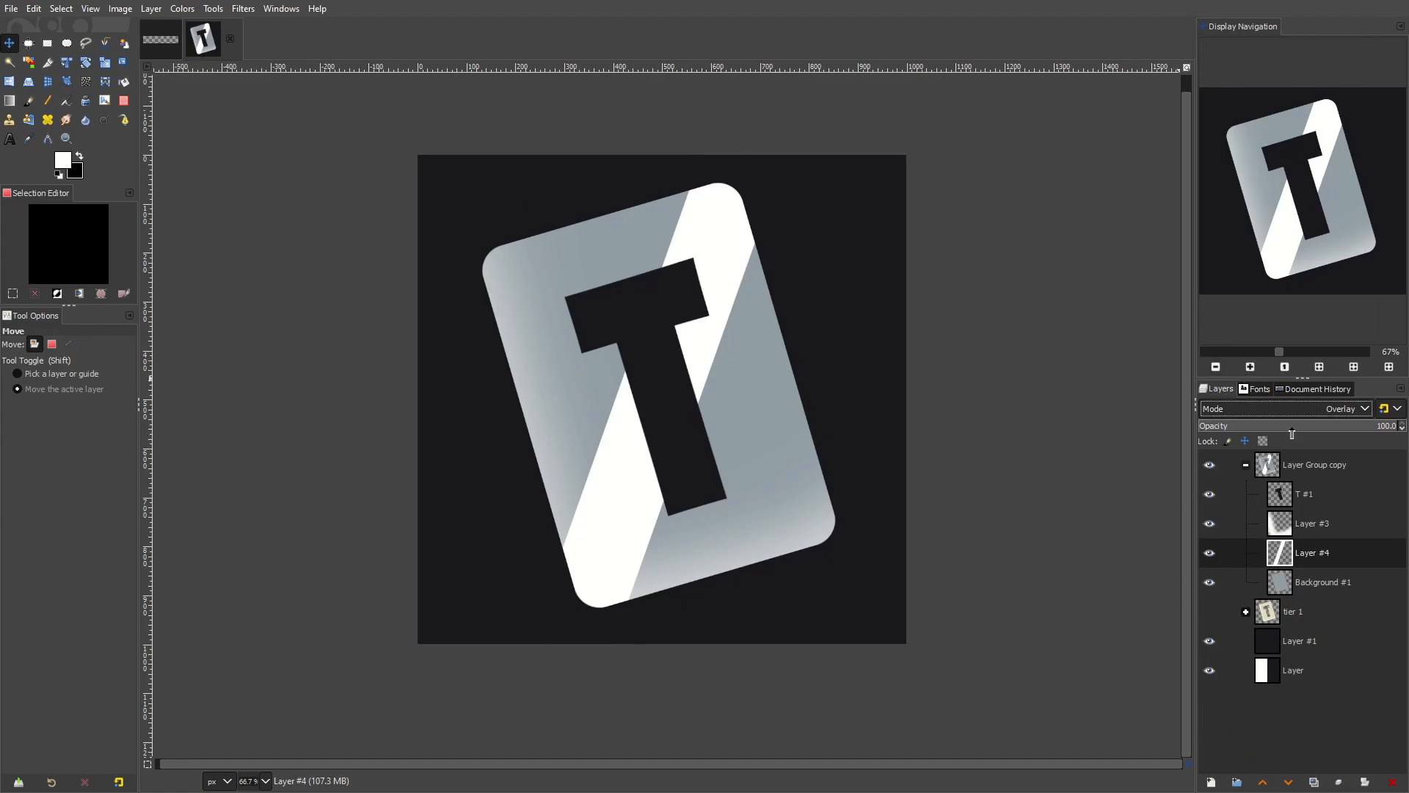
{"action": "left_click", "coordinate": [1291, 429]}
{"action": "left_click_drag", "start_coordinate": [827, 284], "coordinate": [786, 242]}
Duplicate the stripe layer so that two parallel slanted stripes lie across the card with a narrow gap between them
{"action": "right_click", "coordinate": [1311, 551]}
{"action": "left_click", "coordinate": [1256, 193]}
{"action": "left_click", "coordinate": [104, 61]}
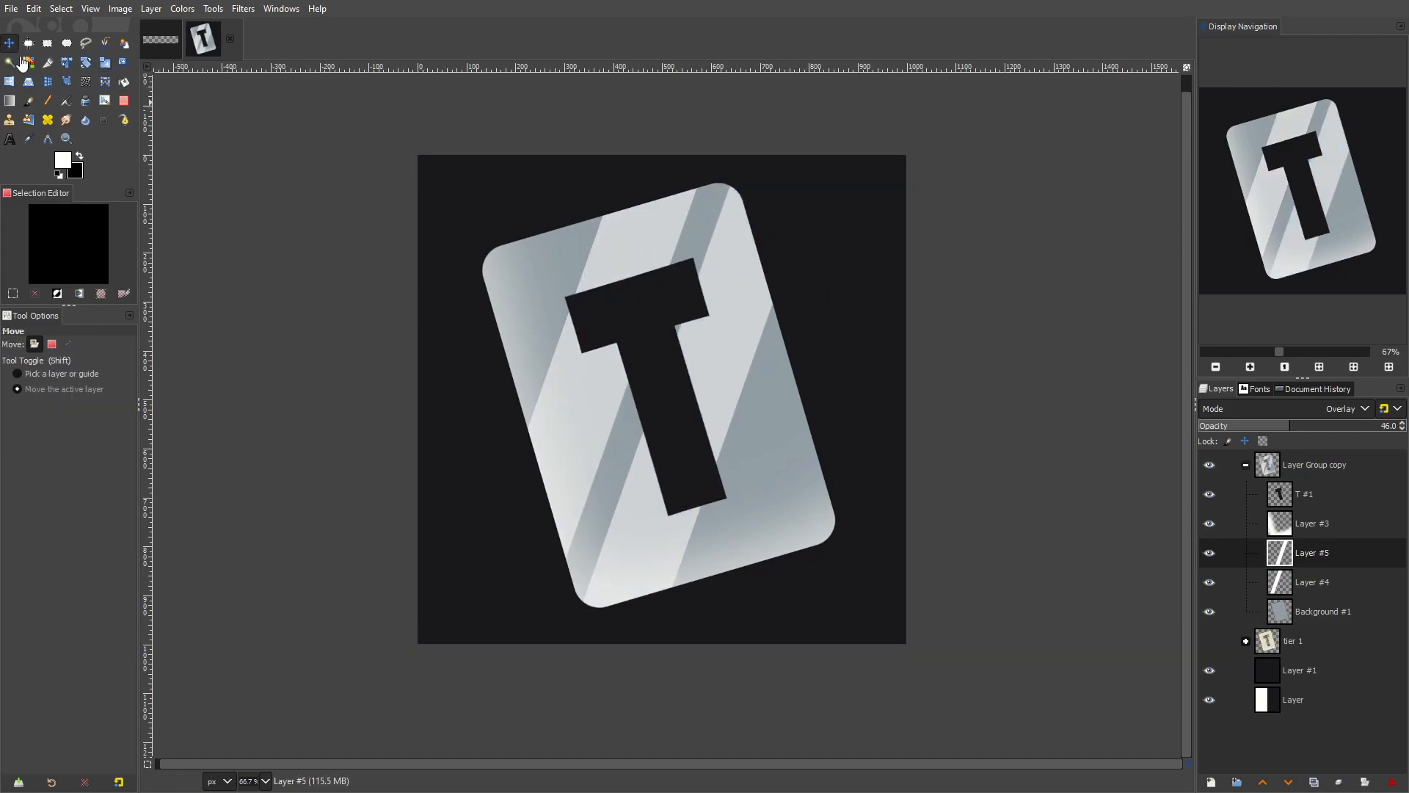
{"action": "left_click", "coordinate": [86, 42]}
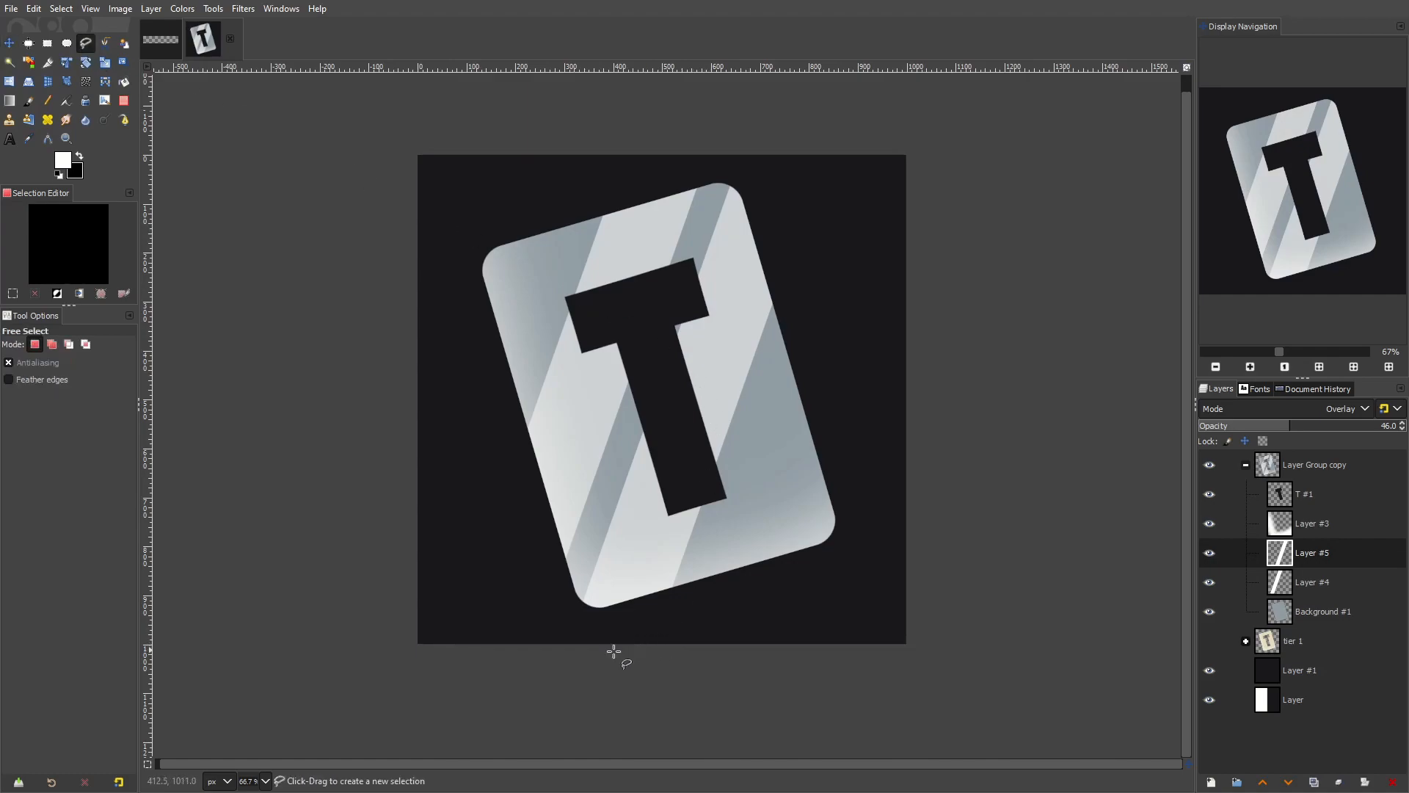
{"action": "left_click", "coordinate": [601, 722]}
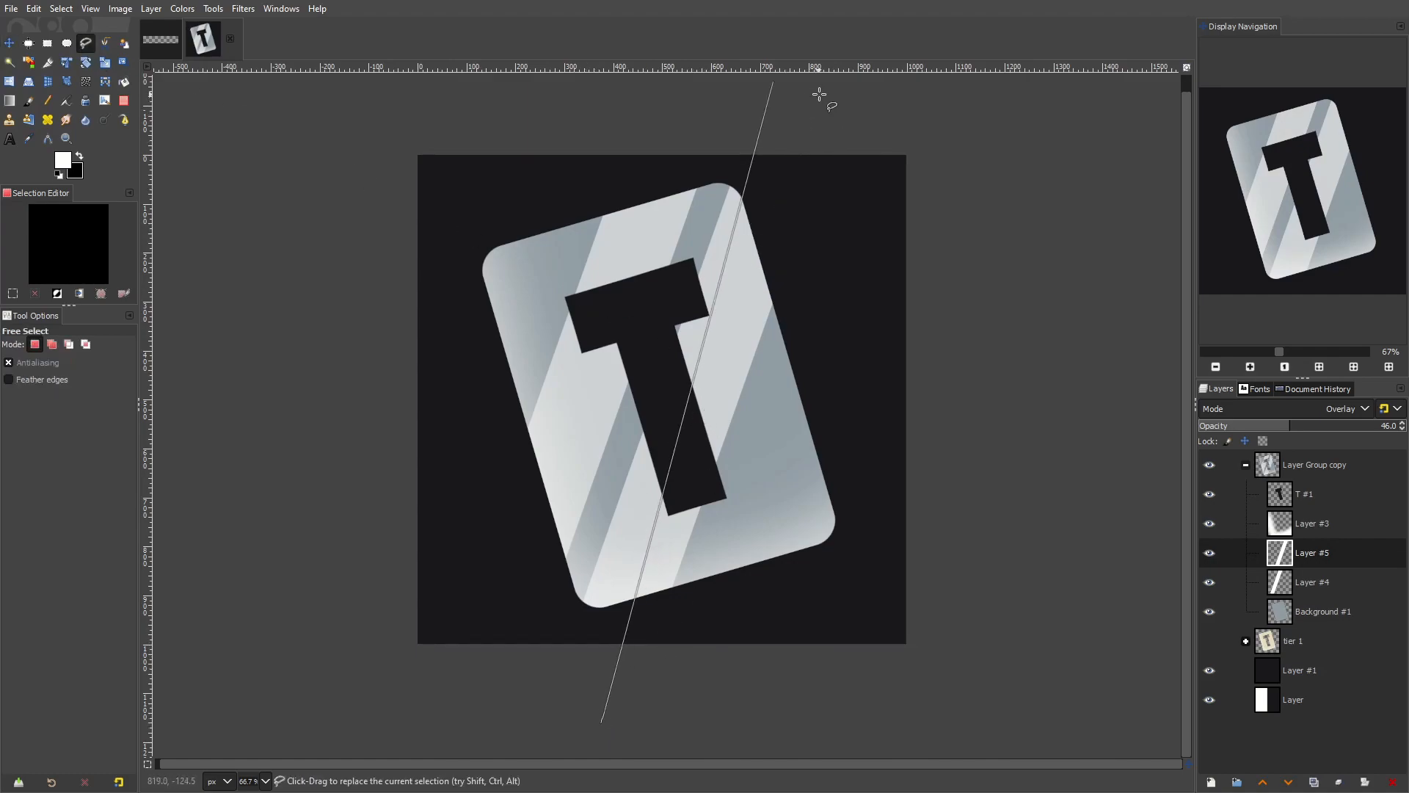
{"action": "left_click", "coordinate": [48, 62]}
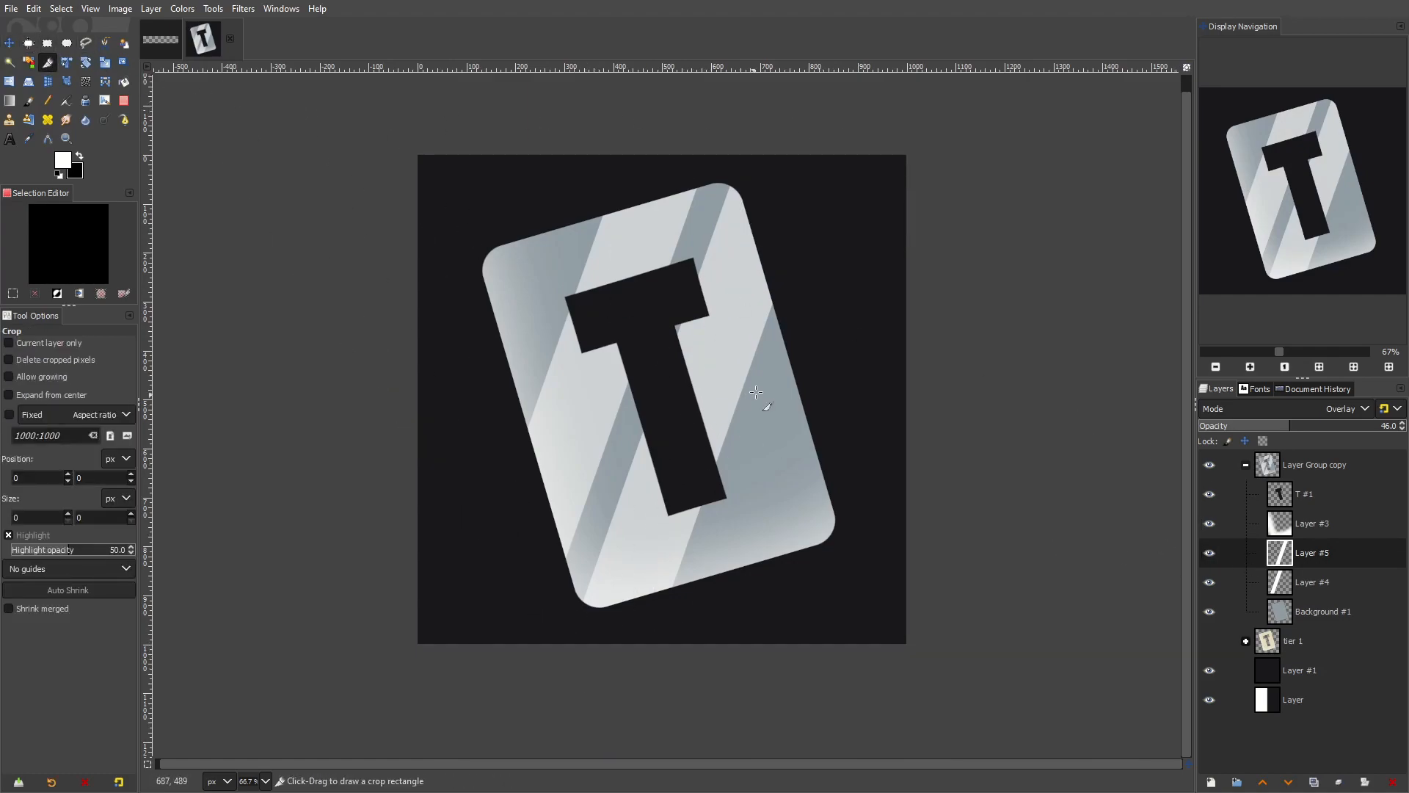
Outline the area to the right of a slanted line through the second stripe with Free Select and delete it from Layer #5
{"action": "left_click", "coordinate": [86, 45]}
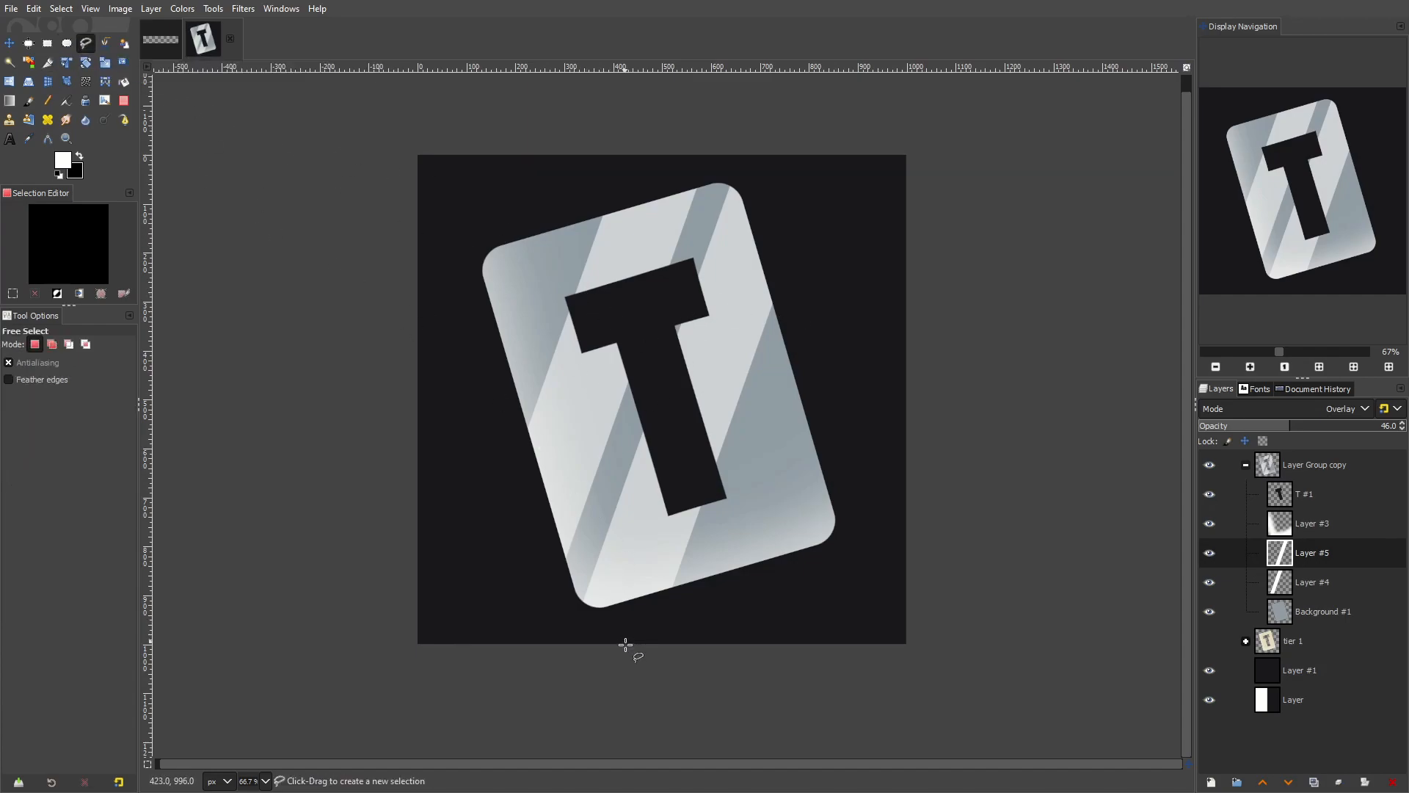
{"action": "left_click", "coordinate": [620, 683]}
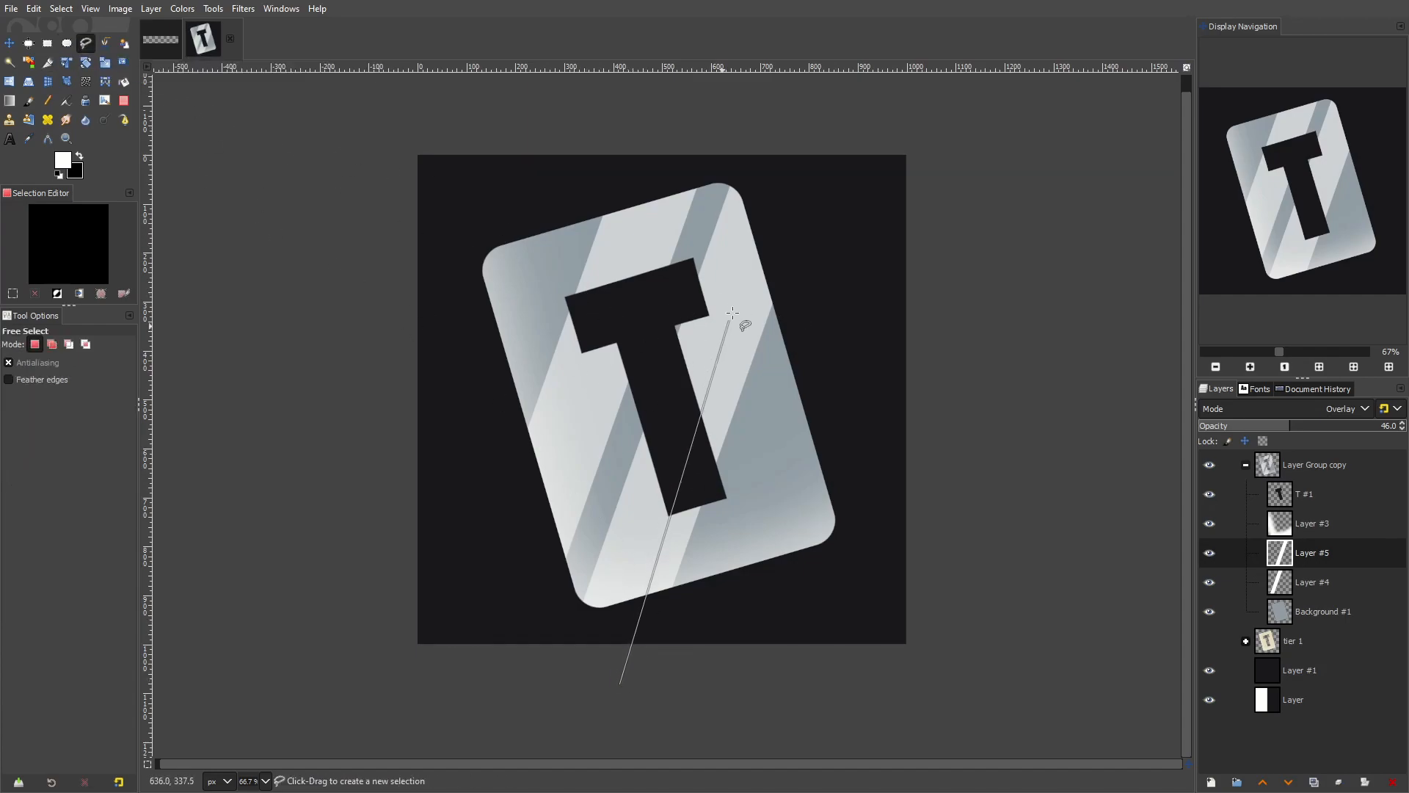
{"action": "left_click", "coordinate": [813, 125]}
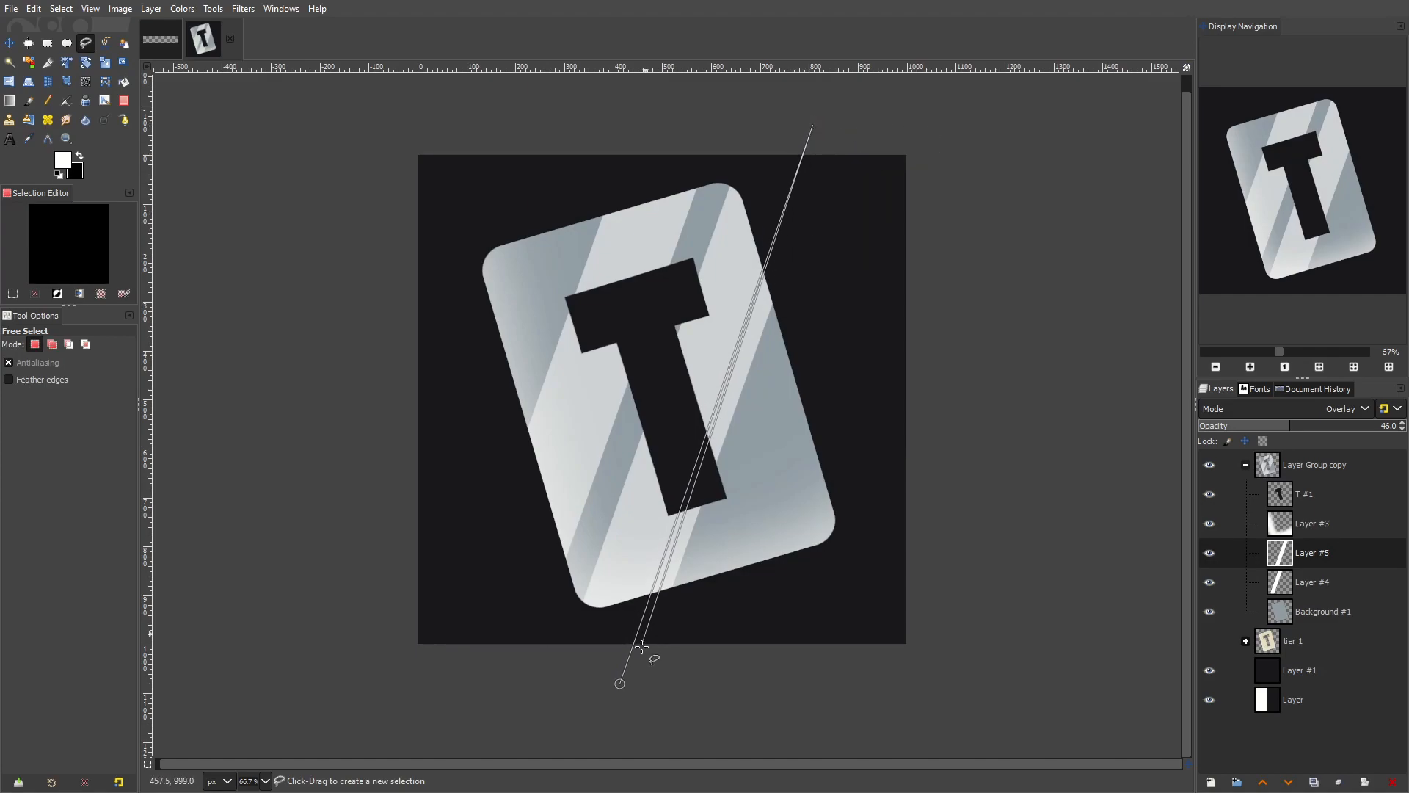
{"action": "left_click", "coordinate": [605, 682]}
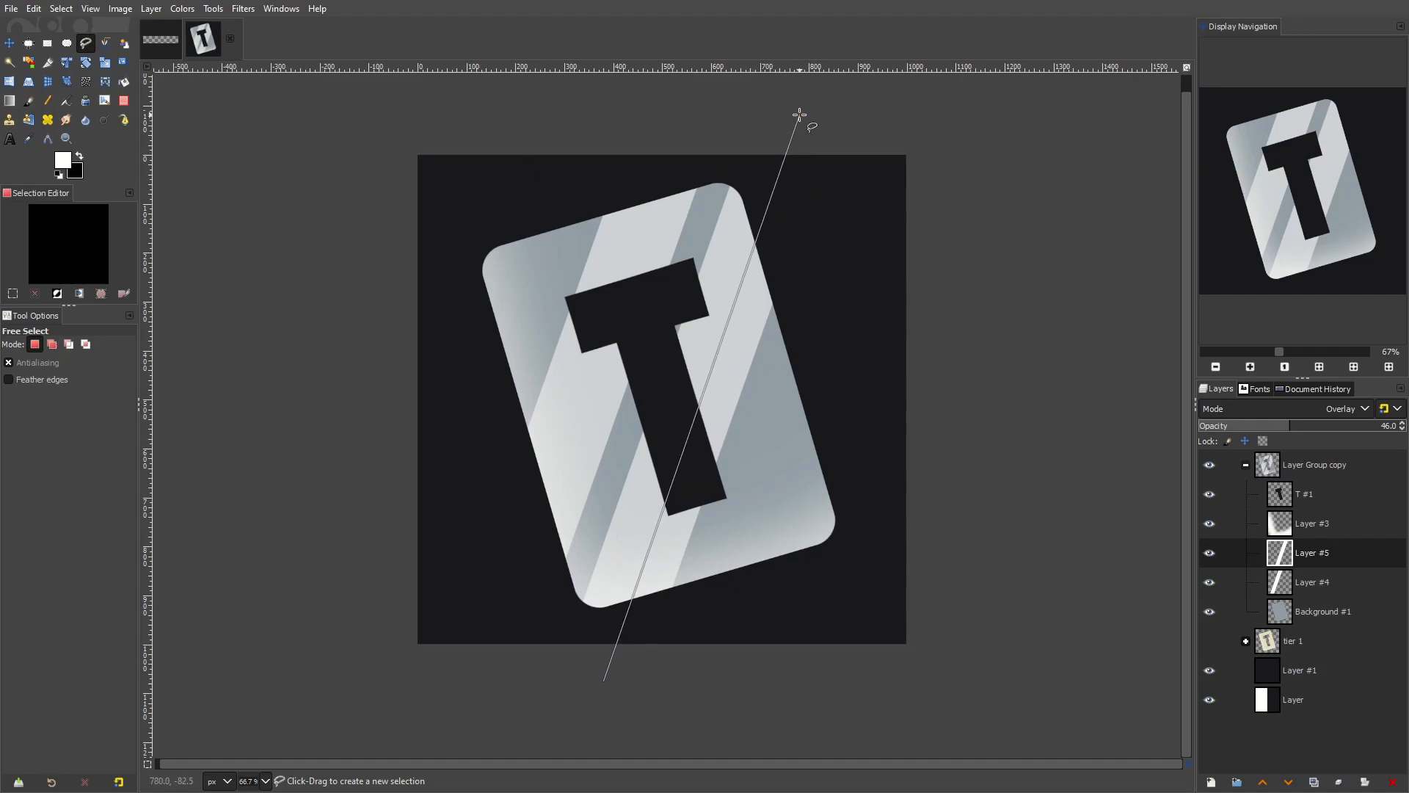
{"action": "left_click", "coordinate": [800, 114]}
{"action": "left_click", "coordinate": [1082, 147]}
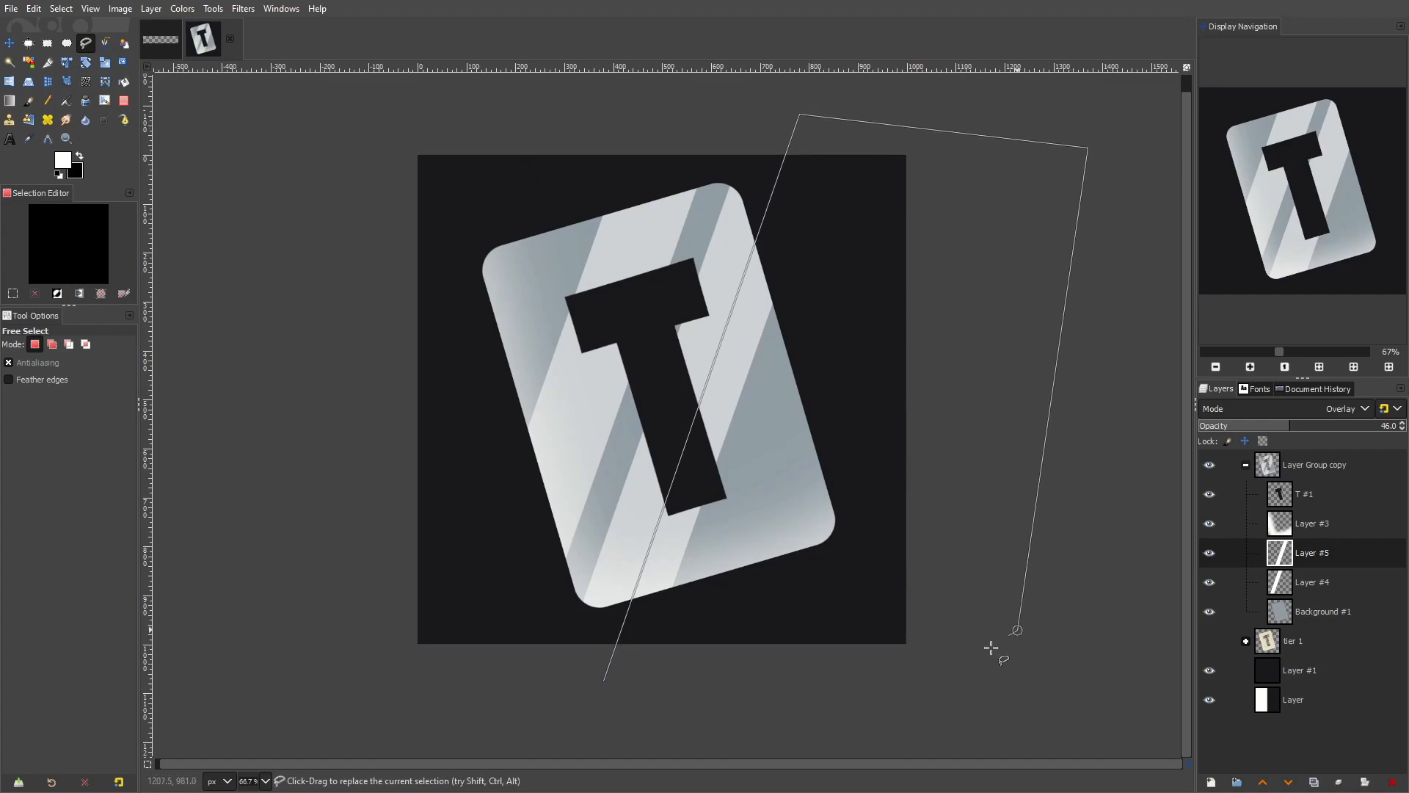
{"action": "left_click", "coordinate": [1013, 639]}
{"action": "double_click", "coordinate": [735, 702]}
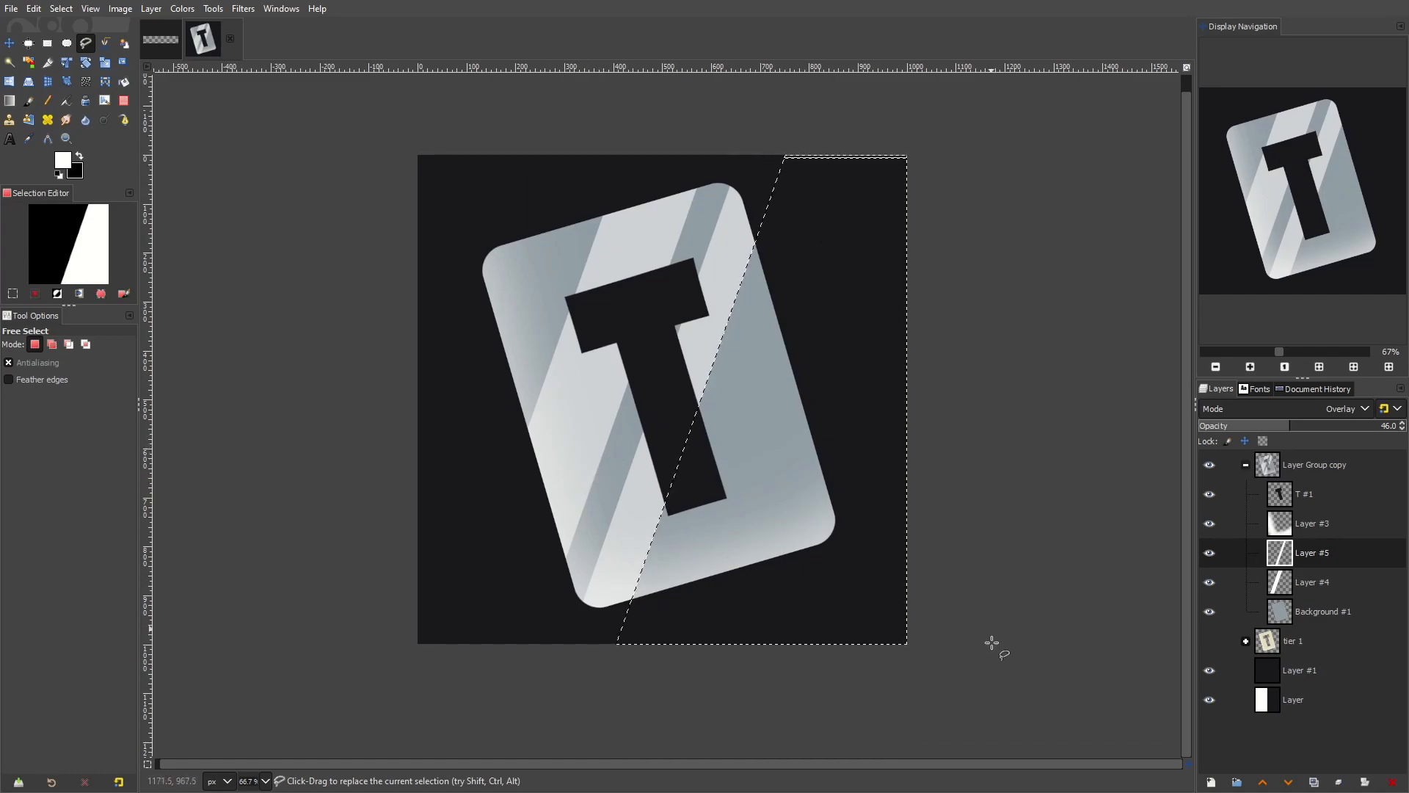
Outline the area right of a slanted line along the second stripe with Free Select, delete it from Layer #5, and clear the selection
{"action": "left_click", "coordinate": [604, 659]}
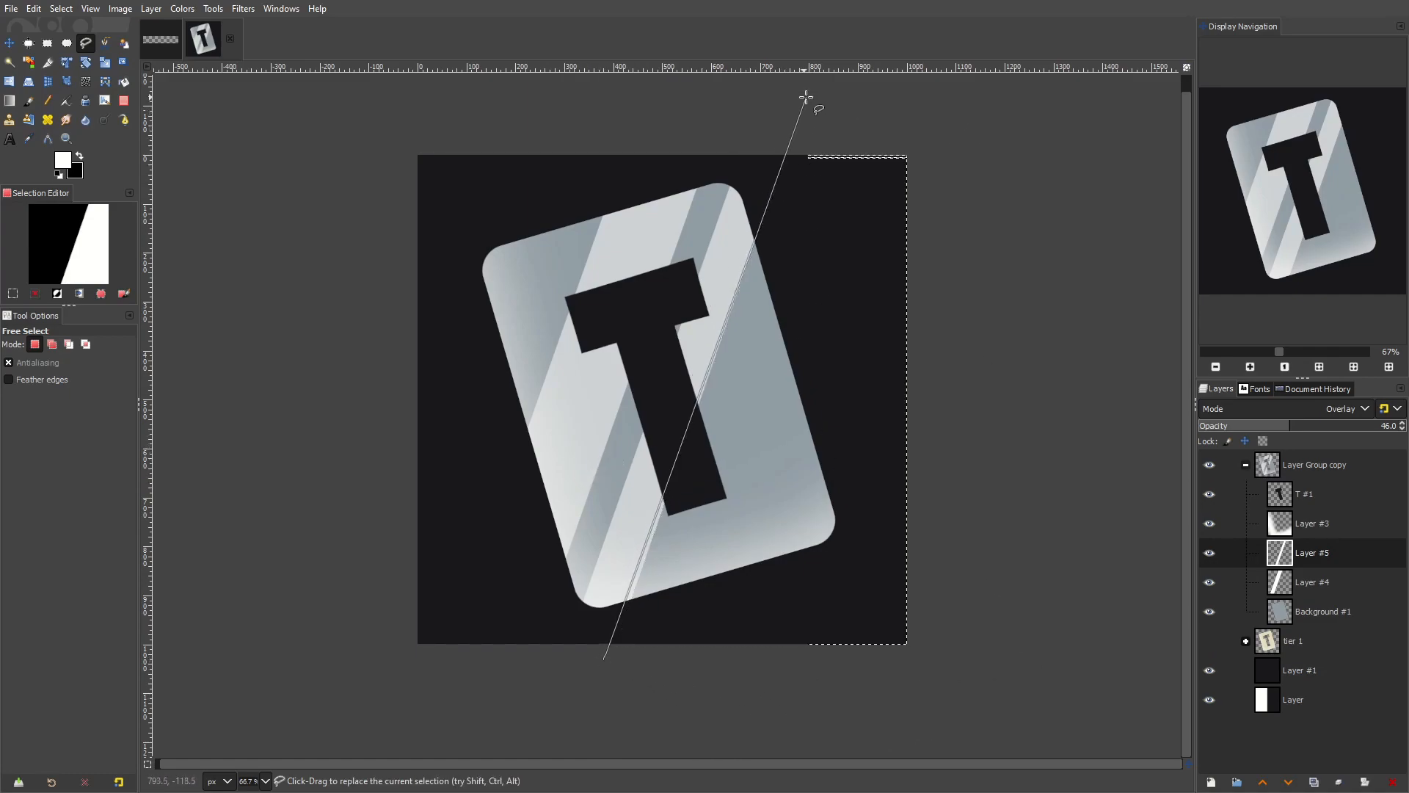
{"action": "left_click", "coordinate": [806, 96]}
{"action": "left_click", "coordinate": [992, 95]}
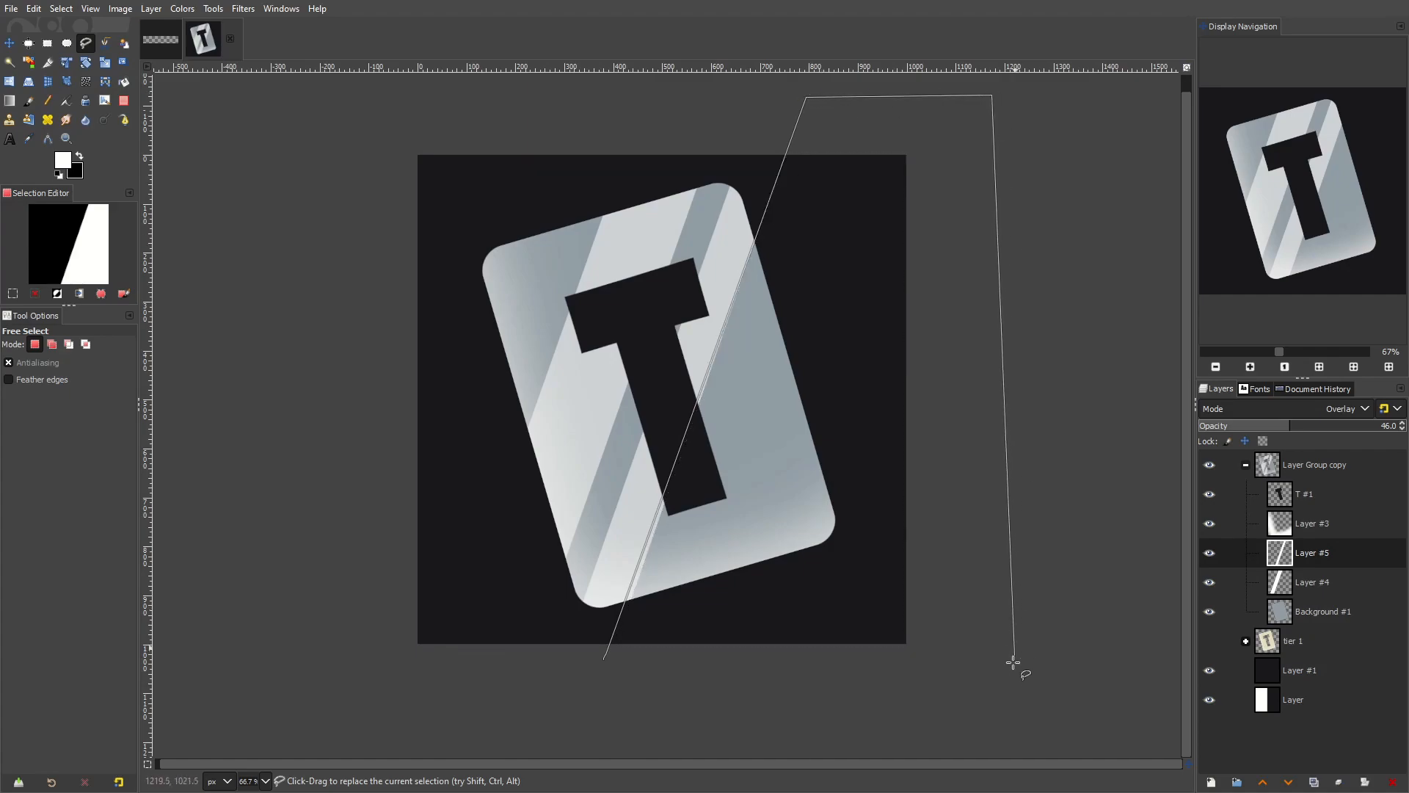
{"action": "left_click", "coordinate": [1006, 694]}
{"action": "left_click", "coordinate": [677, 690]}
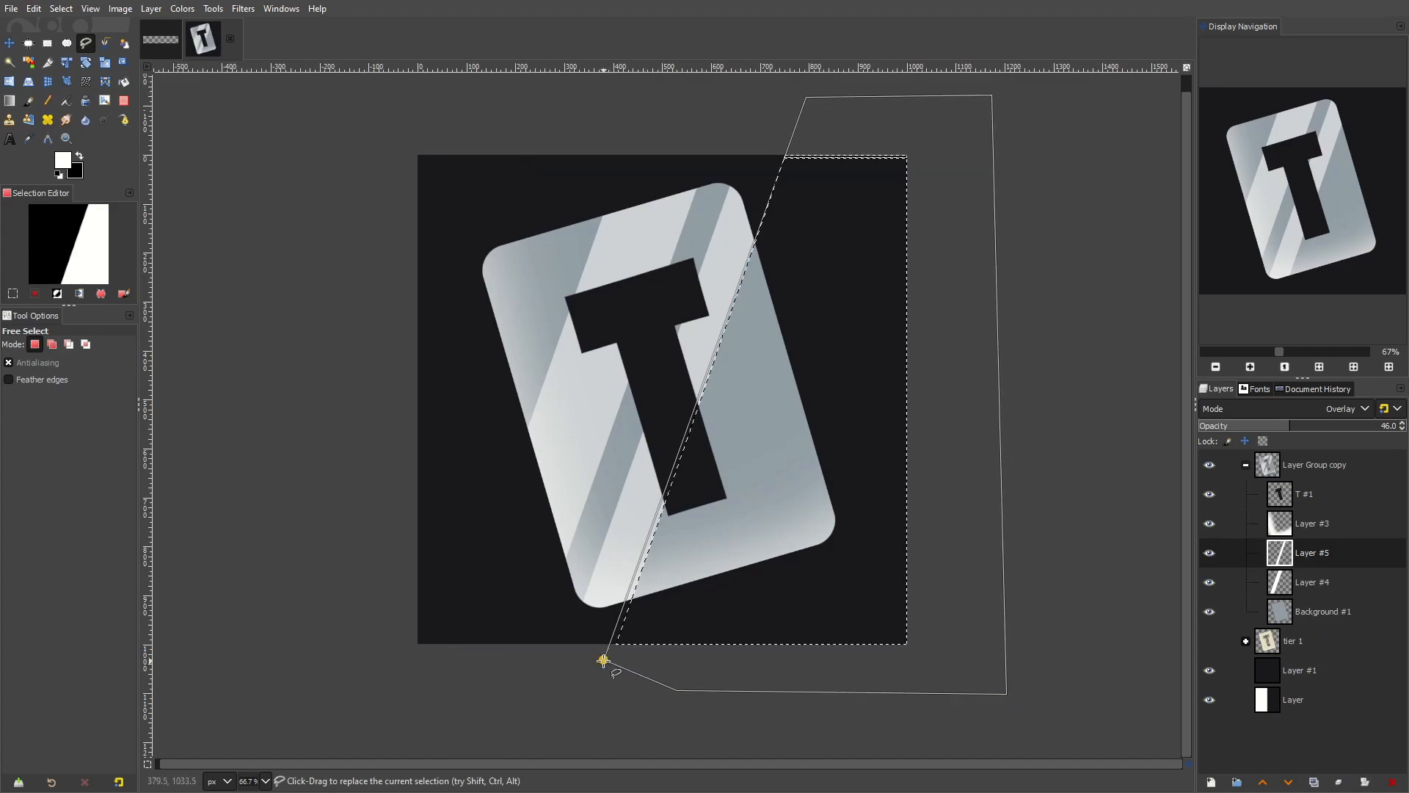
{"action": "left_click", "coordinate": [602, 660]}
{"action": "left_click", "coordinate": [934, 650]}
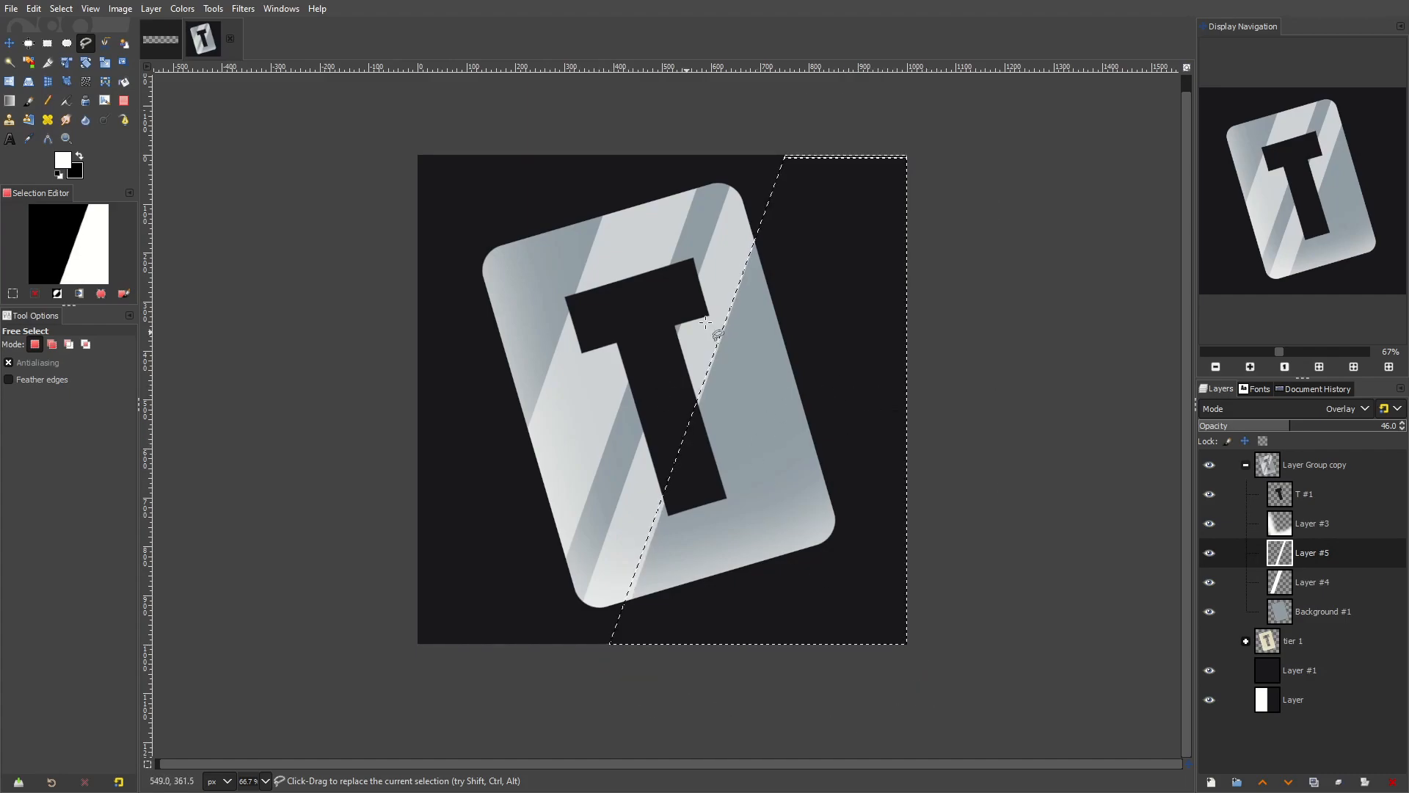
{"action": "left_click", "coordinate": [62, 9]}
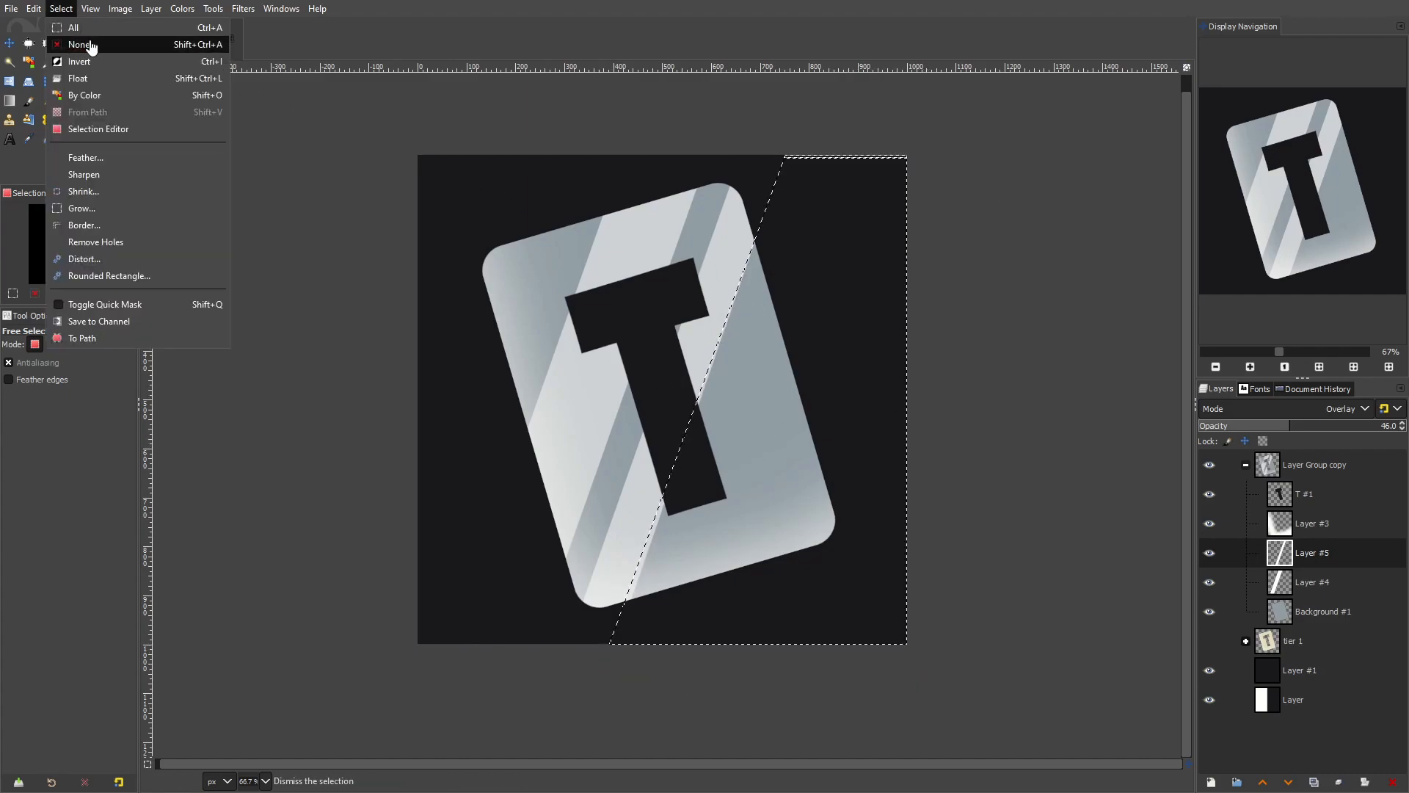
{"action": "left_click", "coordinate": [91, 44]}
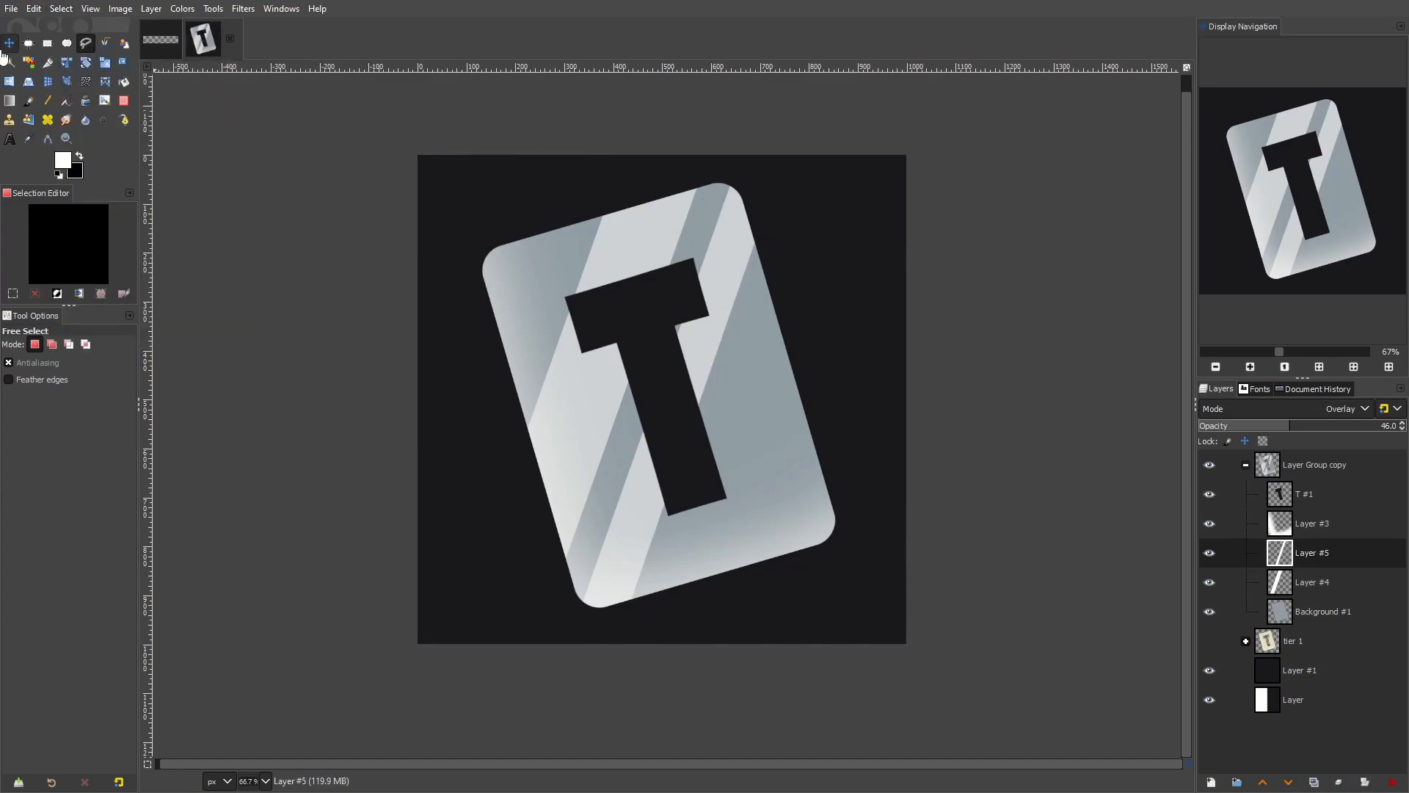
Examine the silver card with its two slanted stripes at several zoom levels
{"action": "key", "text": "m"}
{"action": "left_click_drag", "start_coordinate": [789, 337], "coordinate": [789, 335]}
{"action": "scroll", "coordinate": [834, 331], "scroll_direction": "down", "scroll_amount": 5}
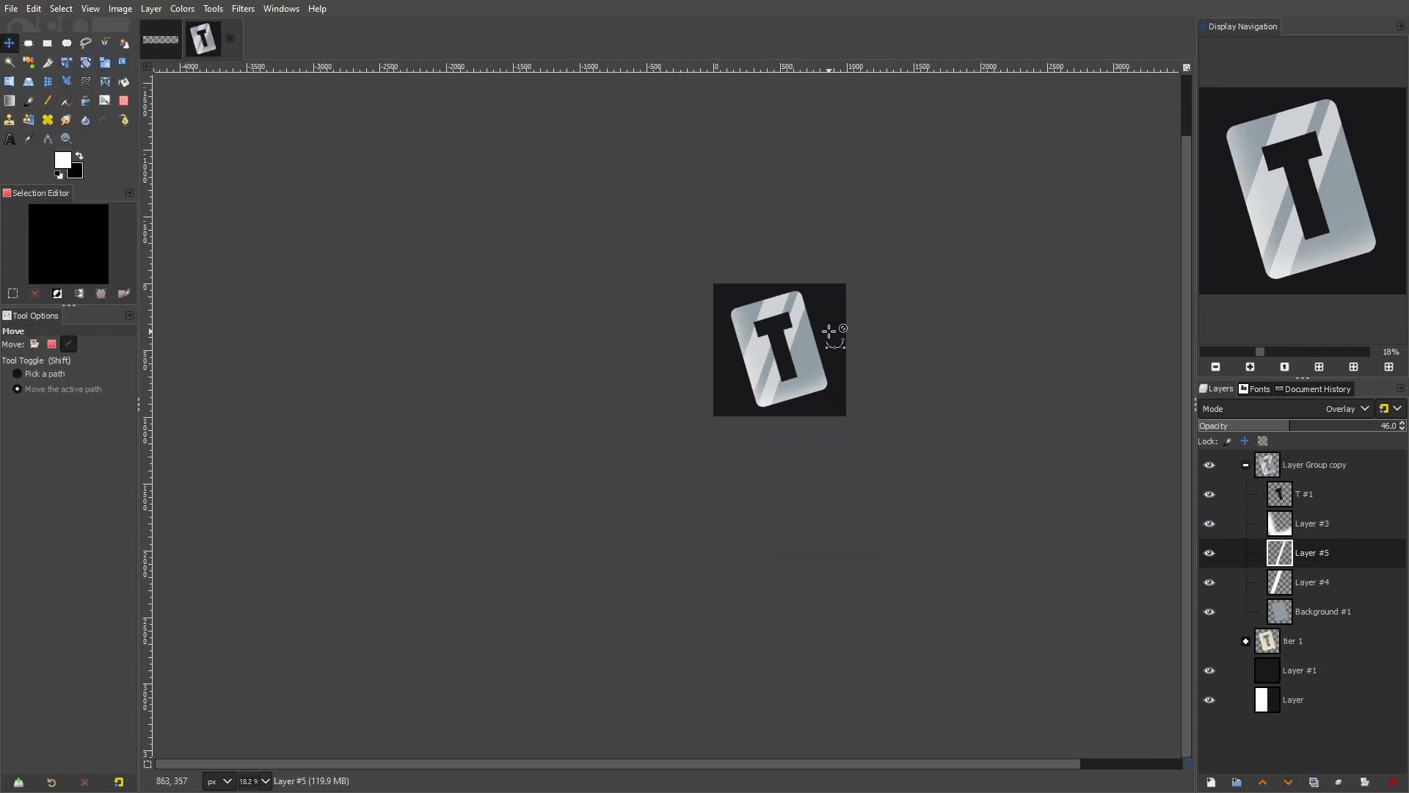
{"action": "scroll", "coordinate": [834, 330], "scroll_direction": "up", "scroll_amount": 4}
{"action": "scroll", "coordinate": [832, 329], "scroll_direction": "down", "scroll_amount": 3}
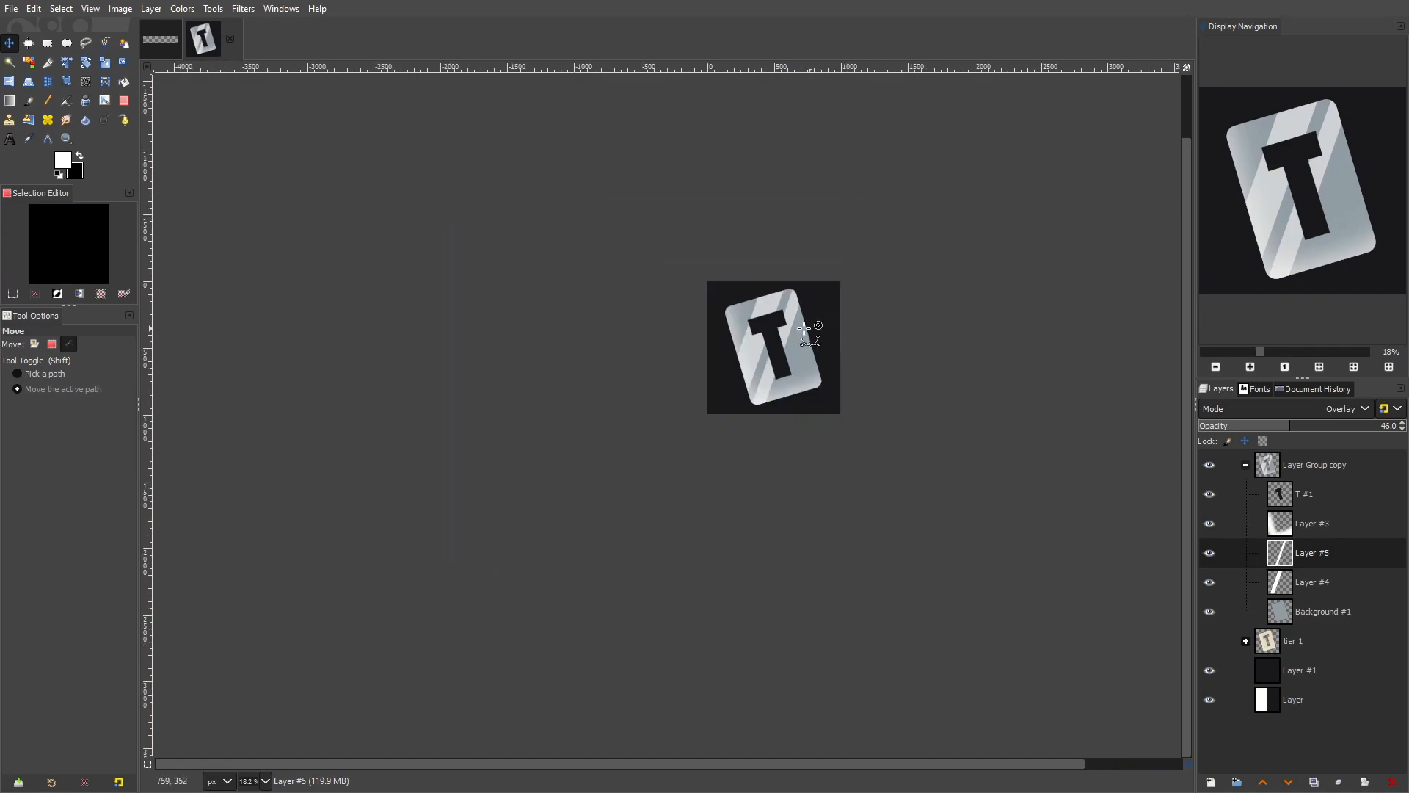
{"action": "scroll", "coordinate": [832, 329], "scroll_direction": "up", "scroll_amount": 3}
{"action": "scroll", "coordinate": [822, 328], "scroll_direction": "down", "scroll_amount": 5}
{"action": "scroll", "coordinate": [820, 323], "scroll_direction": "up", "scroll_amount": 6}
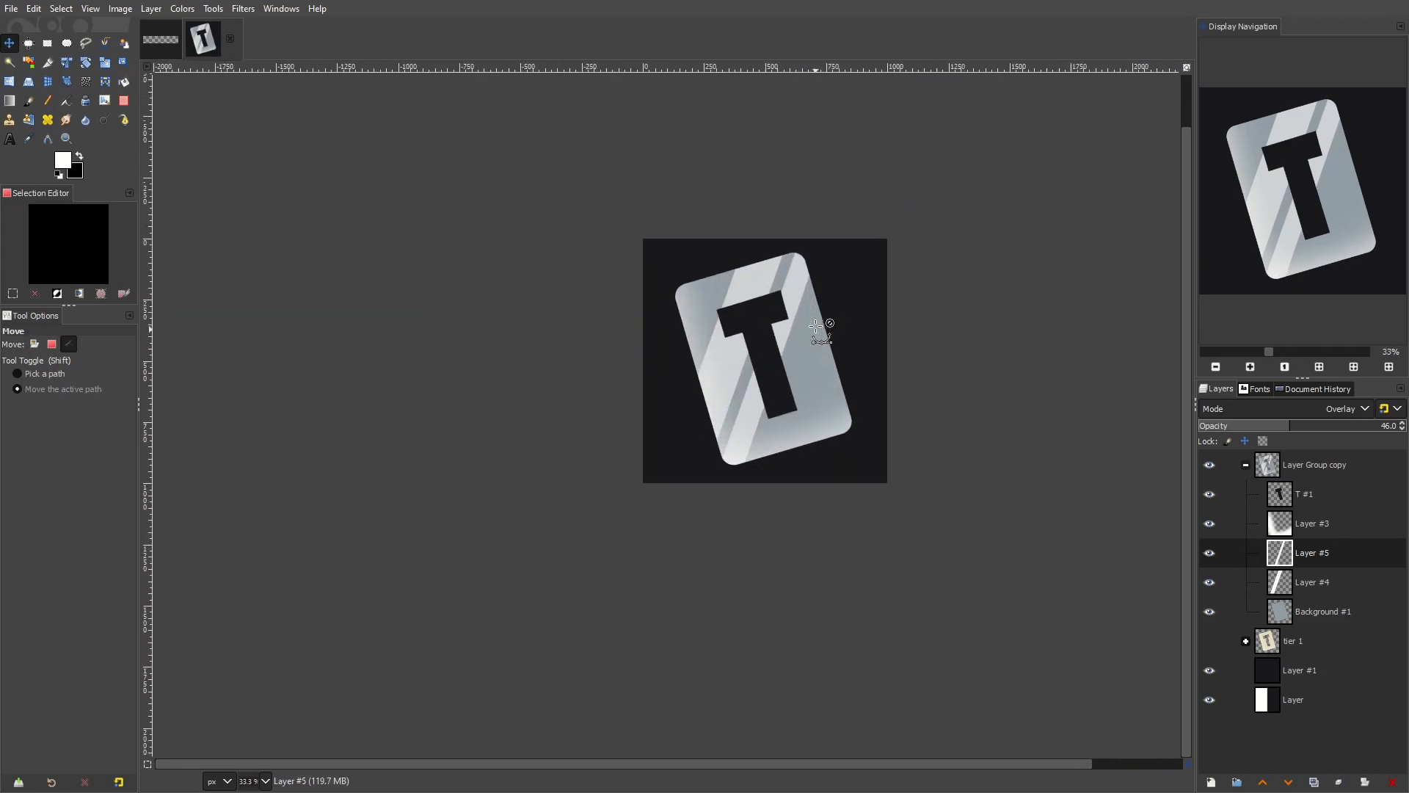
{"action": "scroll", "coordinate": [826, 326], "scroll_direction": "down", "scroll_amount": 5}
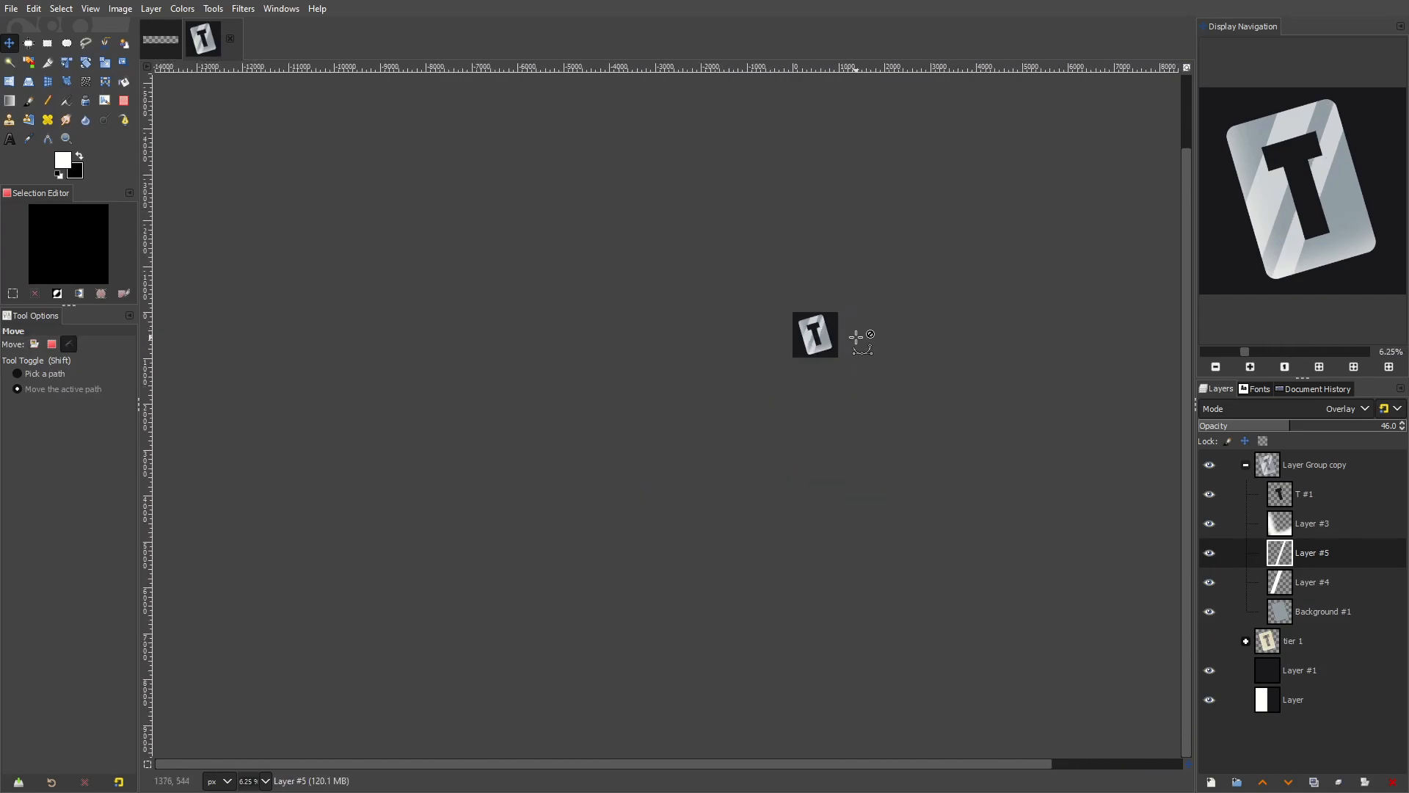
{"action": "scroll", "coordinate": [839, 322], "scroll_direction": "up", "scroll_amount": 6}
Raise the saturation of Background #1 to 29.3 with Hue-Saturation
{"action": "left_click", "coordinate": [1284, 625]}
{"action": "left_click", "coordinate": [182, 9]}
{"action": "left_click", "coordinate": [213, 80]}
{"action": "left_click", "coordinate": [252, 453]}
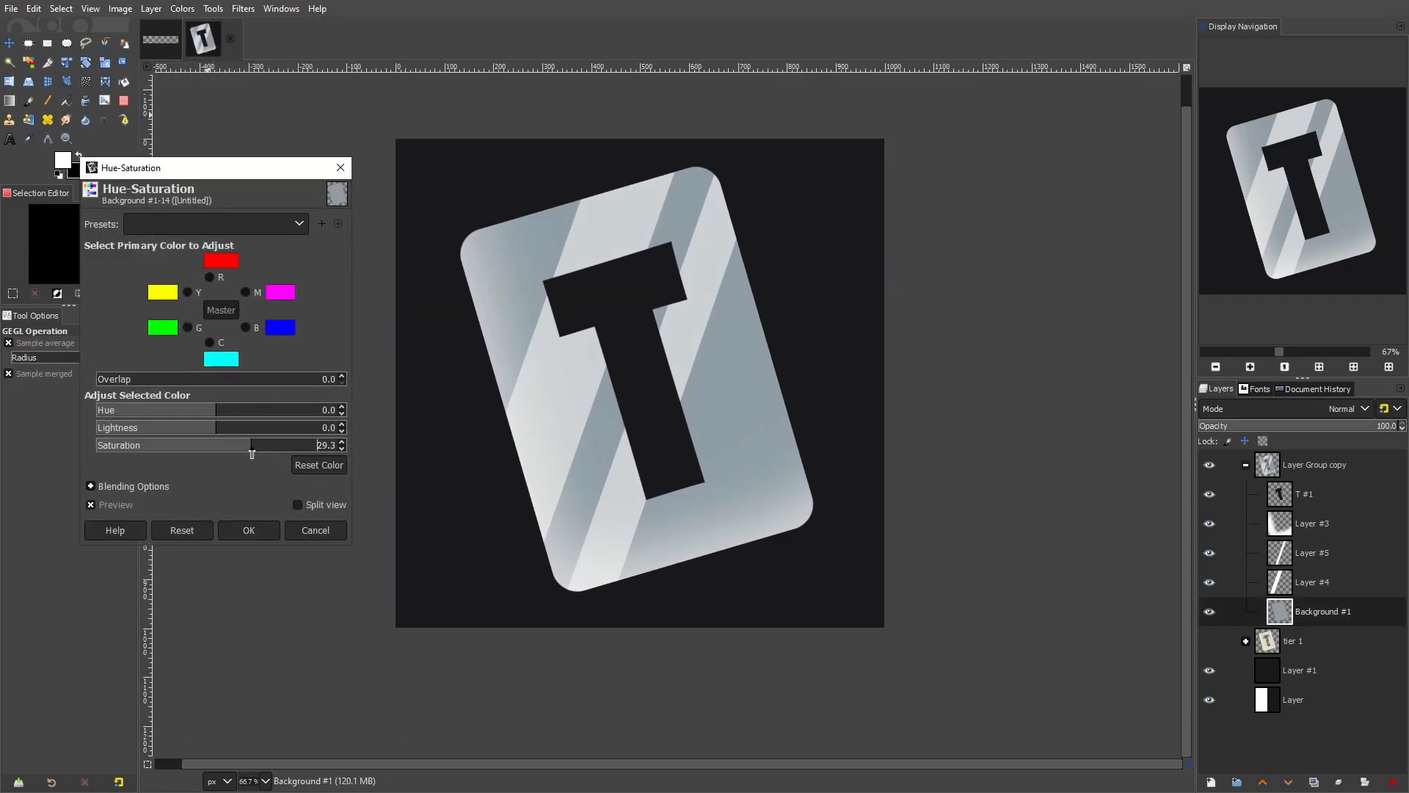
{"action": "scroll", "coordinate": [661, 363], "scroll_direction": "down", "scroll_amount": 5}
{"action": "scroll", "coordinate": [691, 372], "scroll_direction": "up", "scroll_amount": 3}
{"action": "left_click", "coordinate": [251, 534]}
Compare the silver card with and without the Layer #3 shading, and delete Layer #3 from the group
{"action": "scroll", "coordinate": [824, 549], "scroll_direction": "up", "scroll_amount": 1}
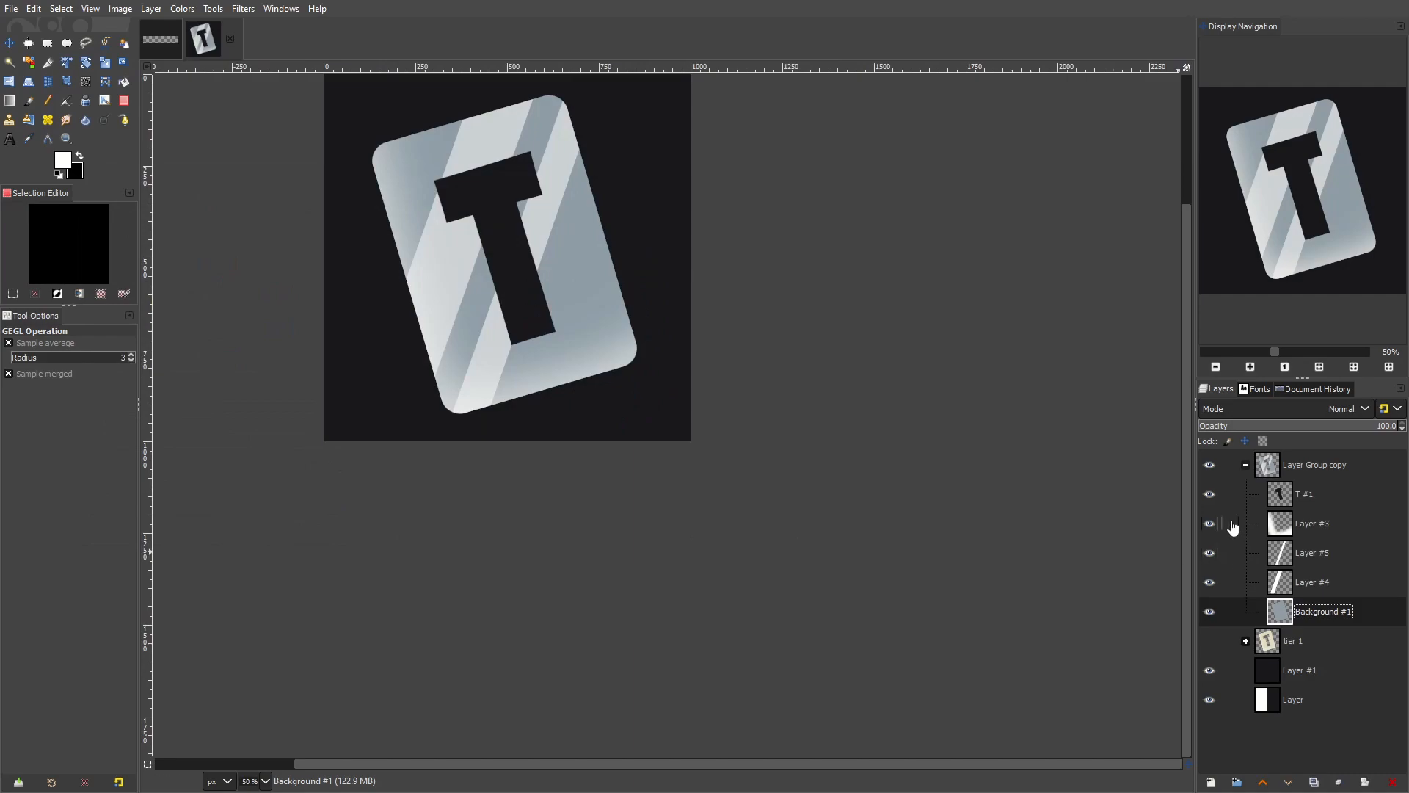
{"action": "left_click", "coordinate": [1211, 524]}
{"action": "left_click", "coordinate": [1327, 529]}
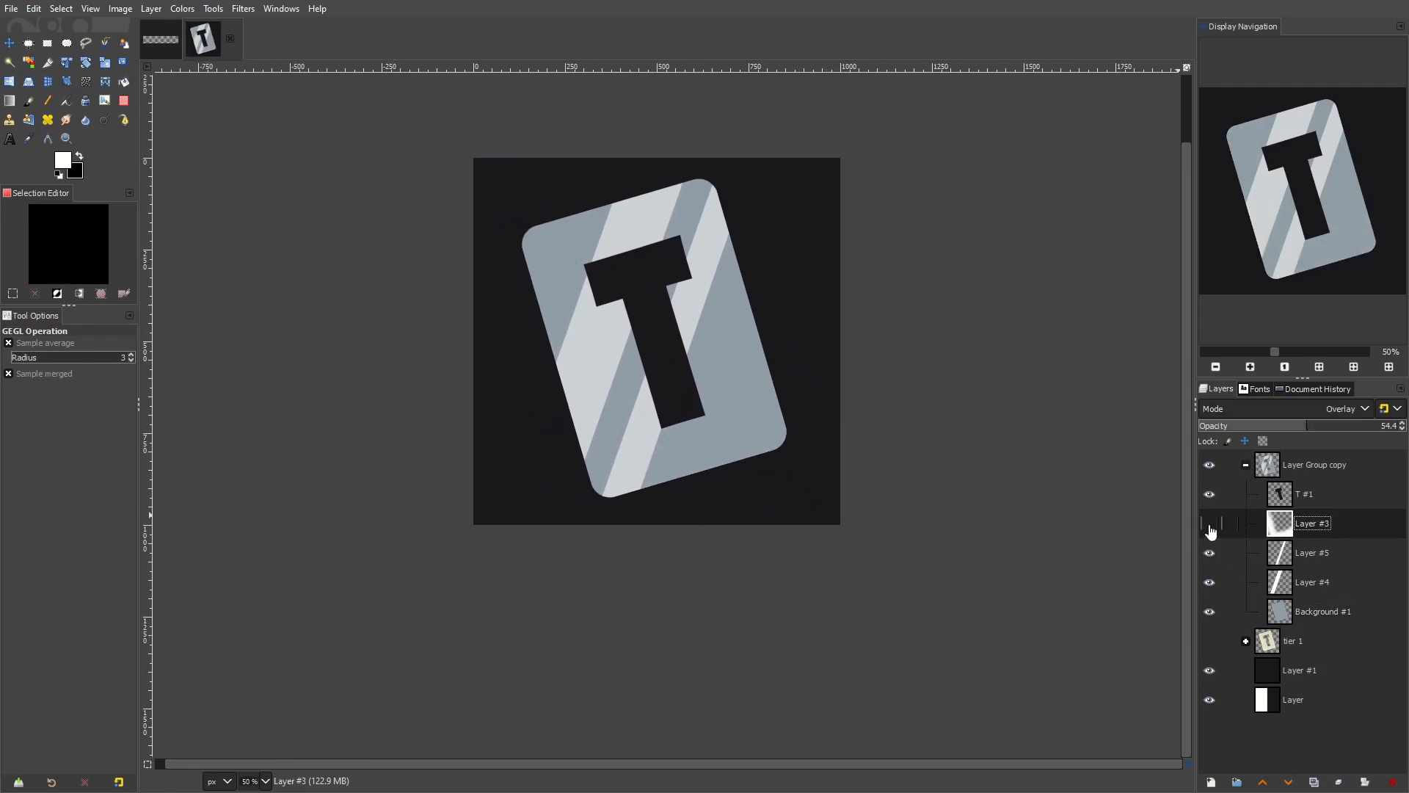
{"action": "left_click", "coordinate": [1211, 526]}
{"action": "left_click", "coordinate": [1213, 525]}
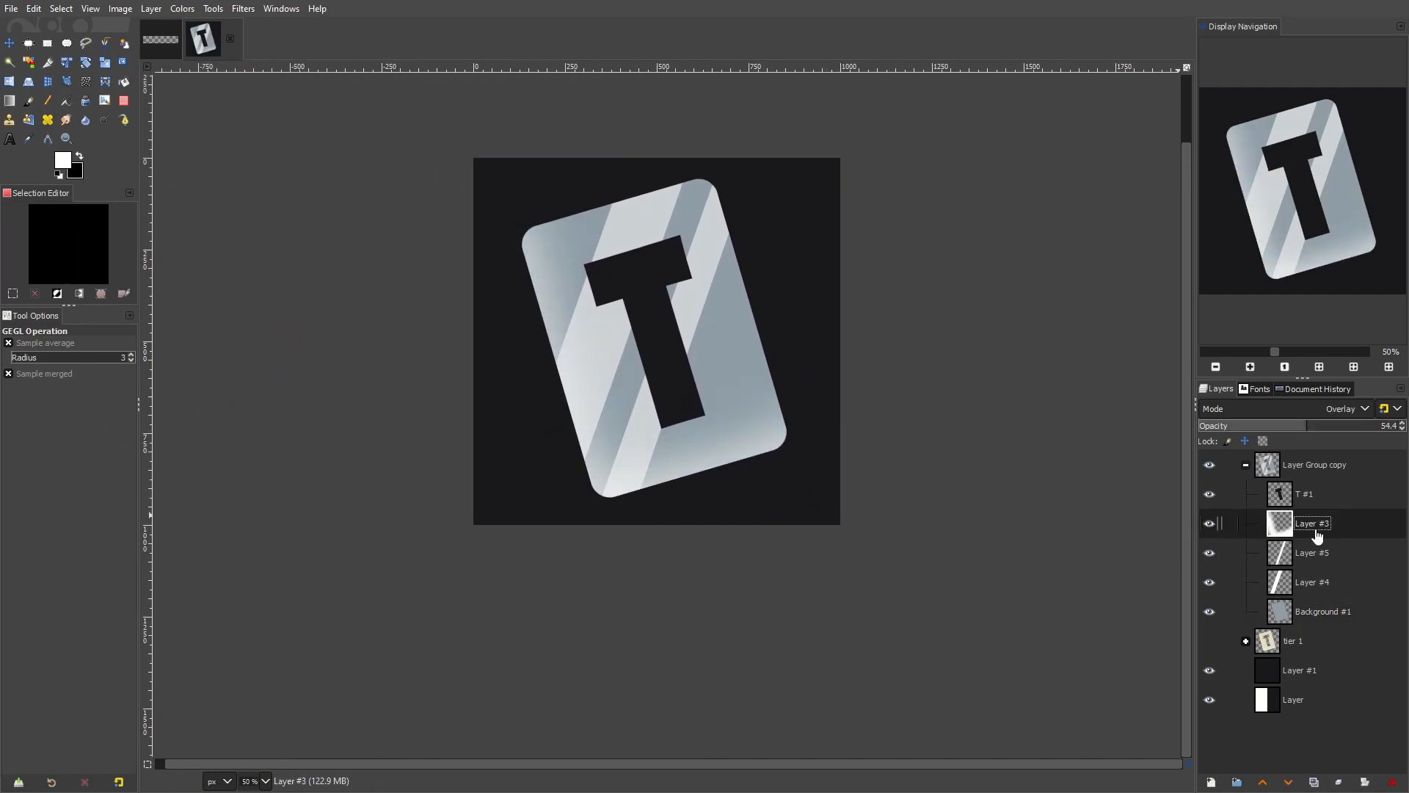
{"action": "left_click", "coordinate": [1393, 781]}
Hide the silver group, show tier 1, and delete the shading layer between T and Background from the tier 1 group
{"action": "left_click", "coordinate": [1246, 465]}
{"action": "left_click", "coordinate": [1209, 464]}
{"action": "left_click", "coordinate": [1209, 493]}
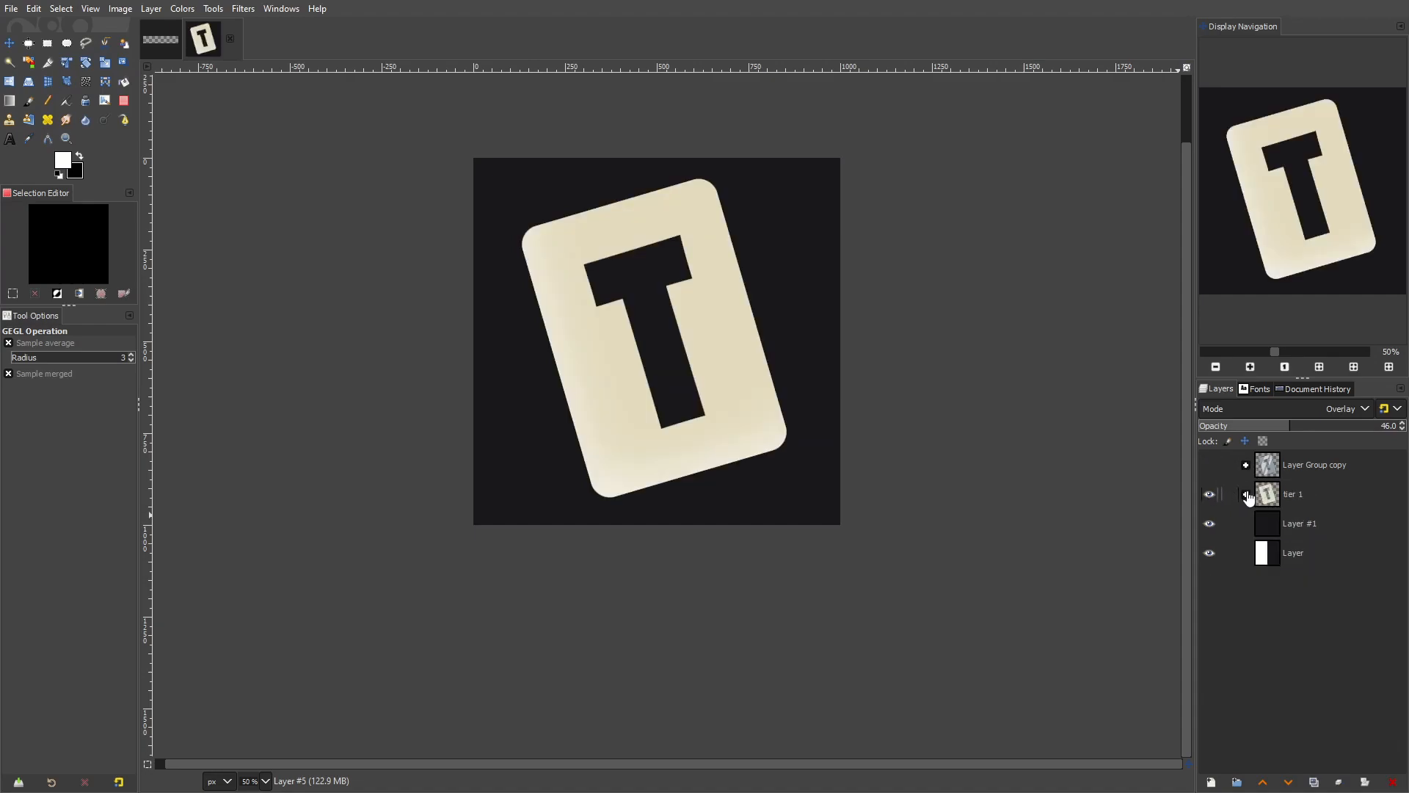
{"action": "left_click", "coordinate": [1245, 494]}
{"action": "left_click", "coordinate": [1296, 552]}
{"action": "left_click", "coordinate": [1389, 781]}
Compare the silver card with the tier 1 card by toggling the visibility of their two groups
{"action": "left_click", "coordinate": [1210, 494]}
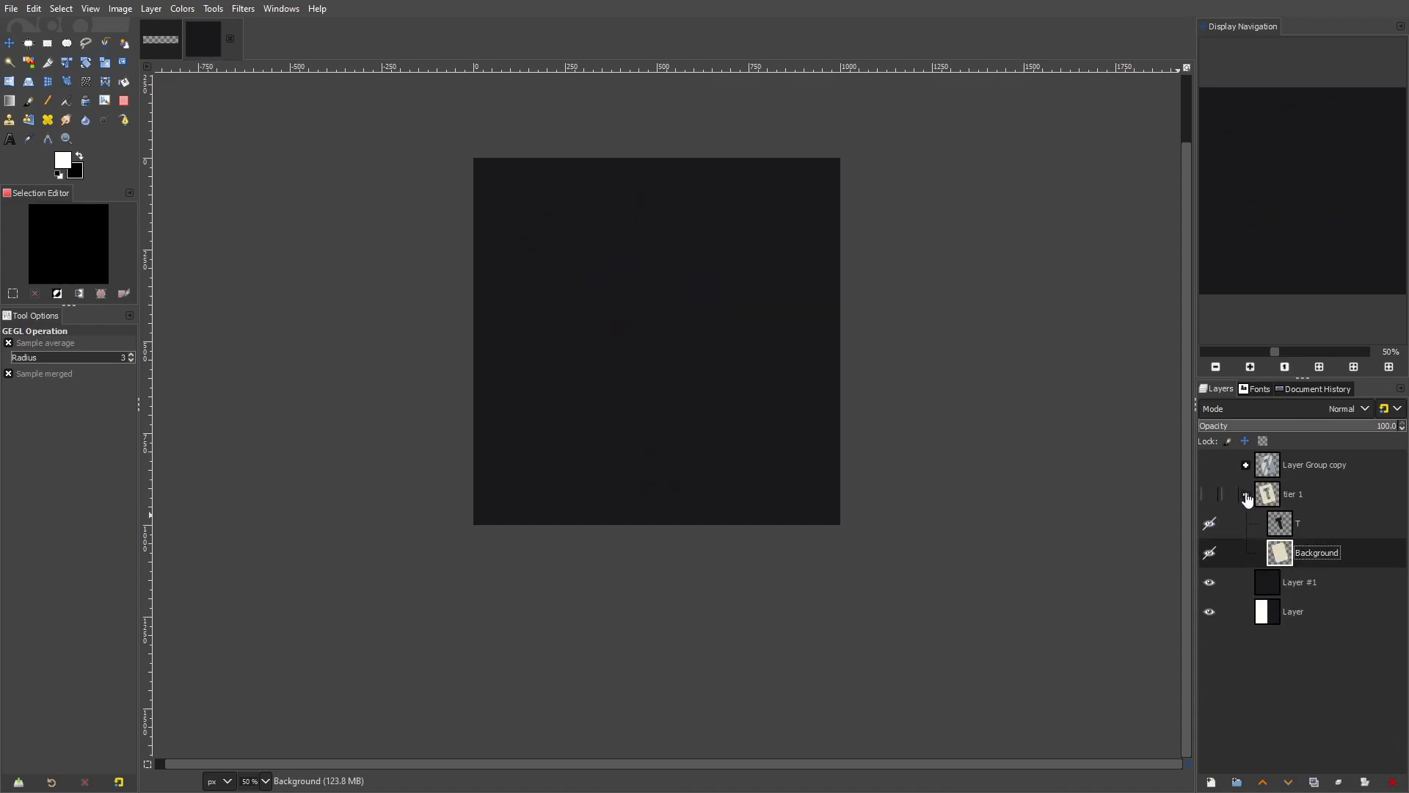
{"action": "left_click", "coordinate": [1245, 494]}
{"action": "left_click", "coordinate": [1210, 494]}
{"action": "left_click", "coordinate": [1246, 465]}
{"action": "left_click", "coordinate": [1211, 467]}
{"action": "left_click", "coordinate": [1217, 475]}
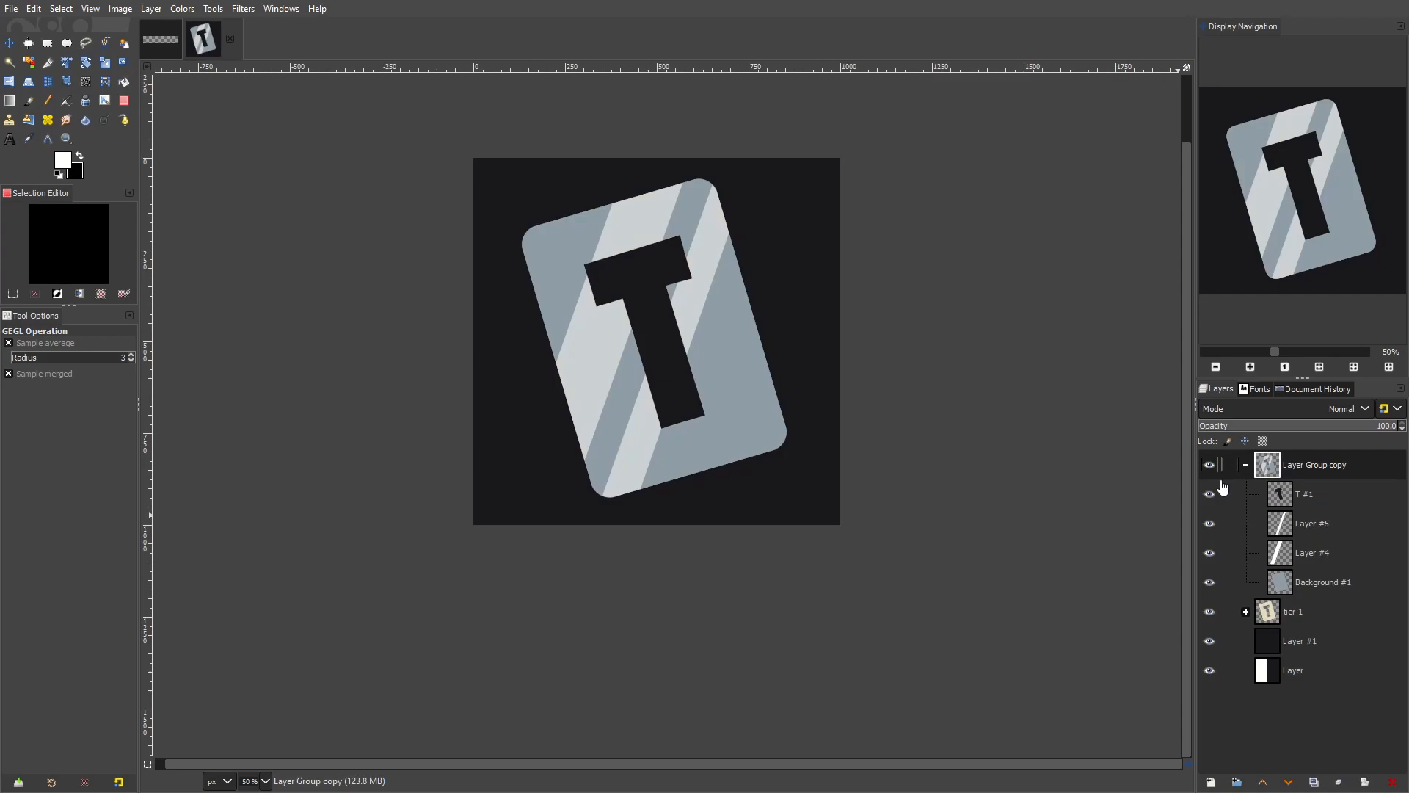
{"action": "left_click", "coordinate": [1211, 469]}
{"action": "left_click", "coordinate": [1209, 466]}
{"action": "left_click", "coordinate": [1245, 465]}
{"action": "left_click", "coordinate": [1210, 468]}
{"action": "left_click", "coordinate": [1213, 499]}
{"action": "left_click", "coordinate": [1211, 496]}
{"action": "left_click", "coordinate": [1209, 469]}
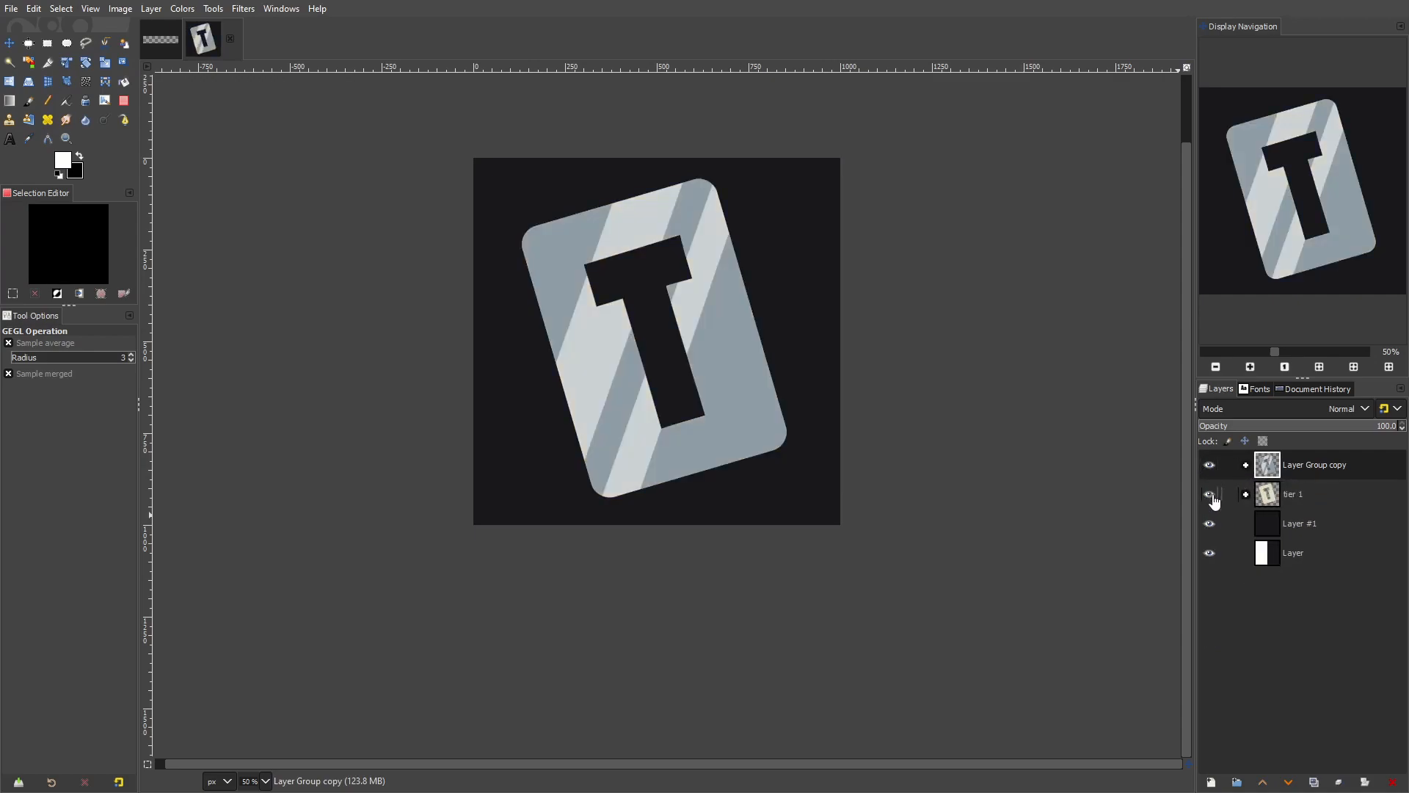
Hide the tier 1 group and keep the silver Layer Group copy visible
{"action": "left_click", "coordinate": [1211, 467]}
{"action": "left_click", "coordinate": [1212, 496]}
{"action": "left_click", "coordinate": [1213, 497]}
{"action": "left_click", "coordinate": [1208, 465]}
Duplicate the silver layer group and rename the original group as teir 2
{"action": "right_click", "coordinate": [1227, 468]}
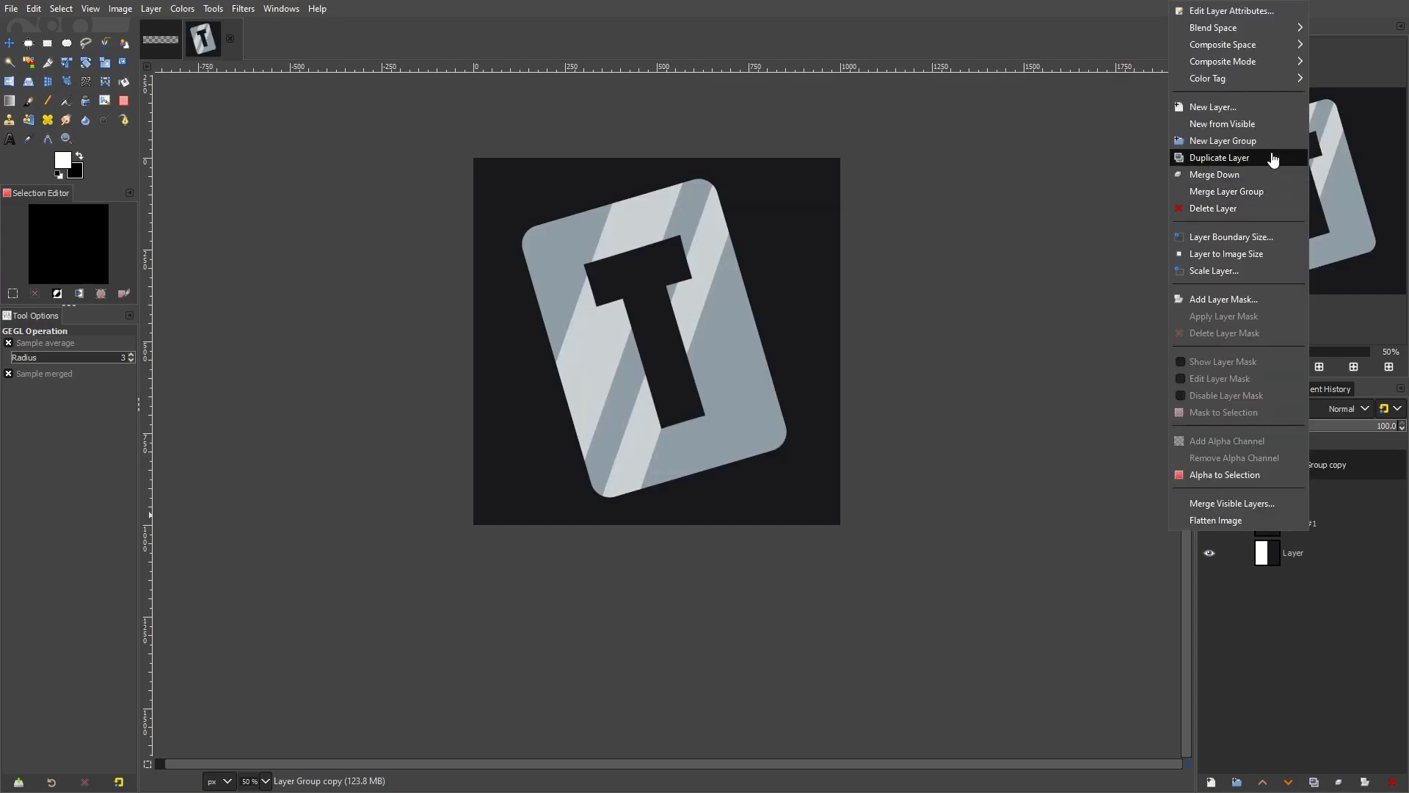
{"action": "left_click", "coordinate": [1232, 151]}
{"action": "double_click", "coordinate": [1342, 499]}
{"action": "type", "text": "teir 2"}
{"action": "key", "text": "Return"}
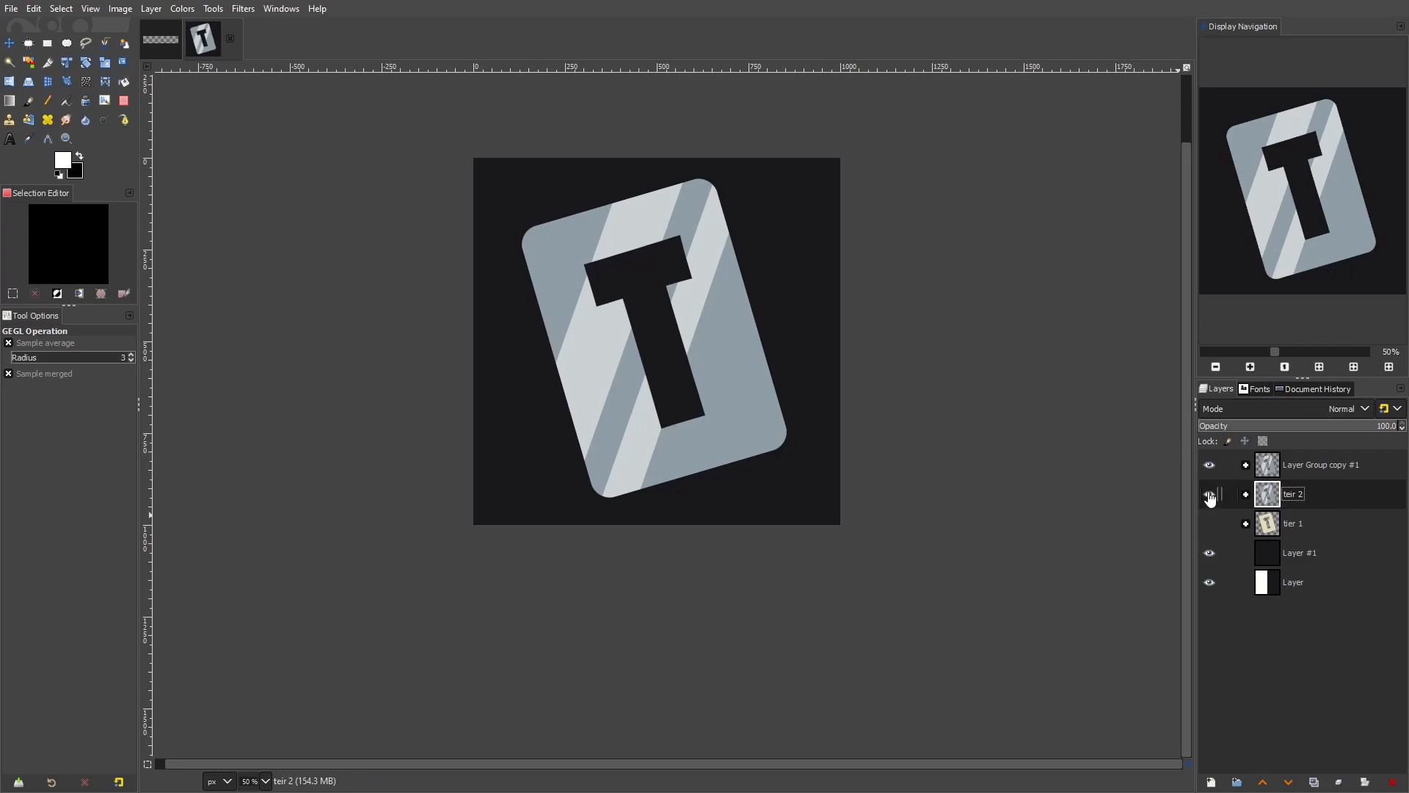
Recolour Background #2 in the duplicated group with Hue-Saturation, using hue -143.8, lightness 22.0 and saturation 100.0
{"action": "left_click", "coordinate": [1252, 468]}
{"action": "left_click", "coordinate": [1245, 465]}
{"action": "left_click", "coordinate": [1323, 593]}
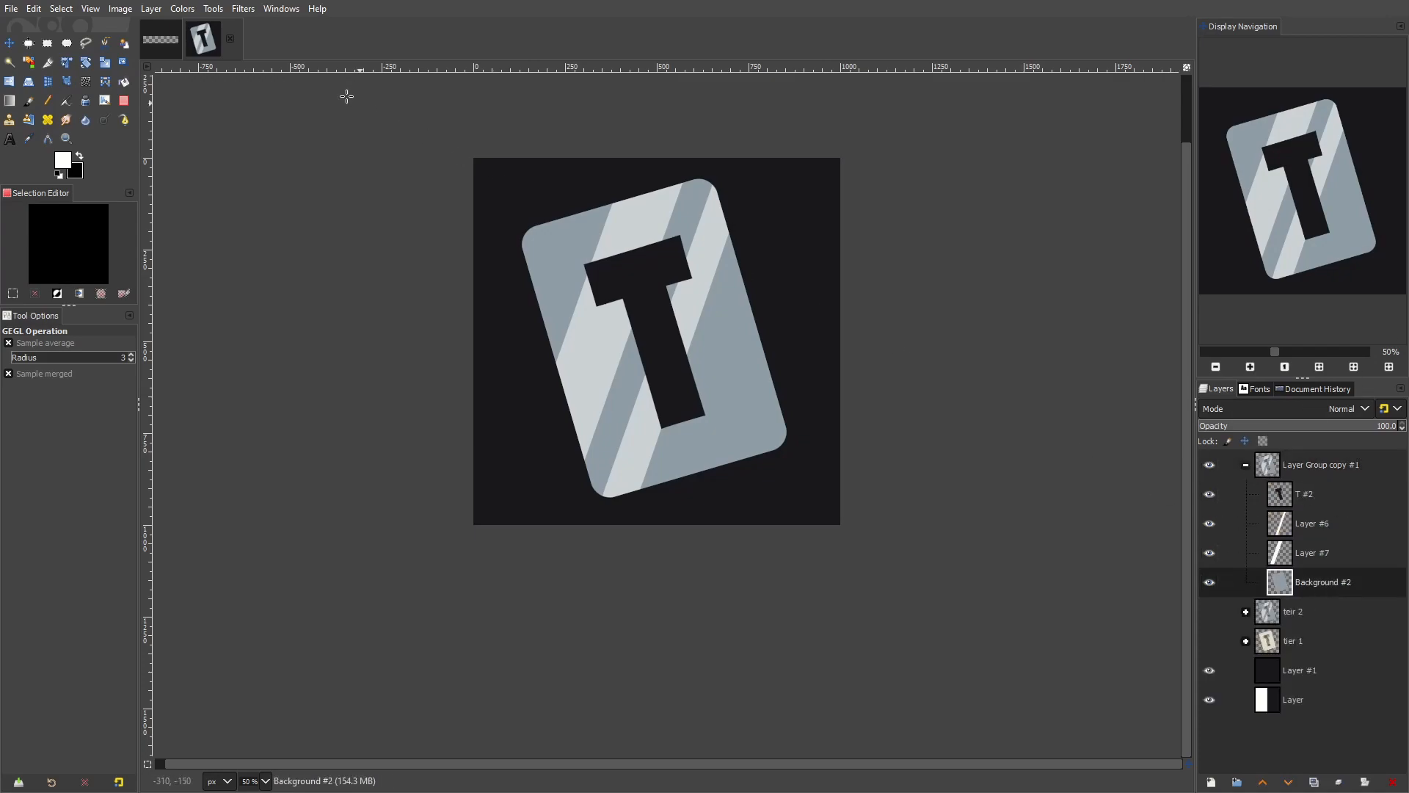
{"action": "left_click", "coordinate": [182, 9]}
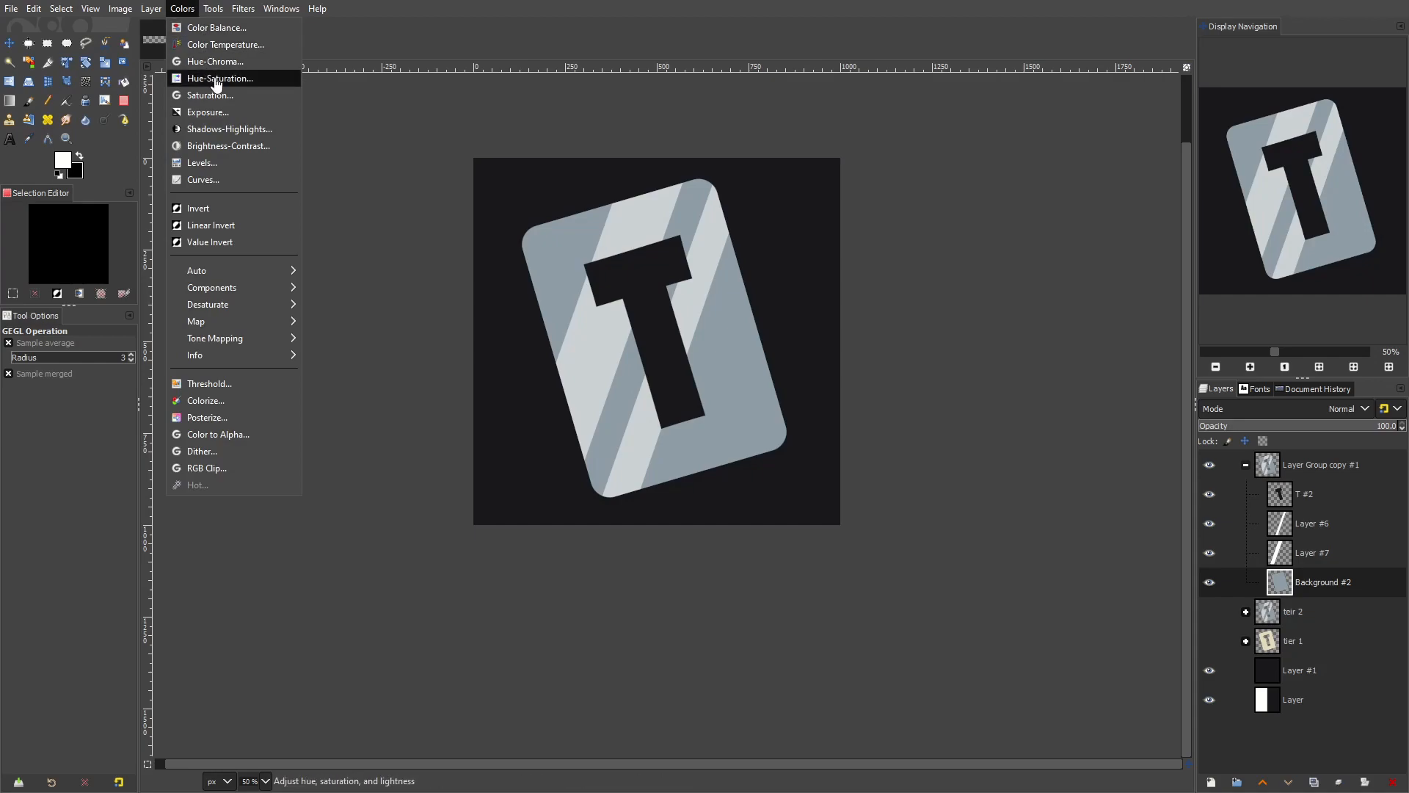
{"action": "left_click", "coordinate": [242, 78]}
{"action": "left_click_drag", "start_coordinate": [263, 415], "coordinate": [120, 403]}
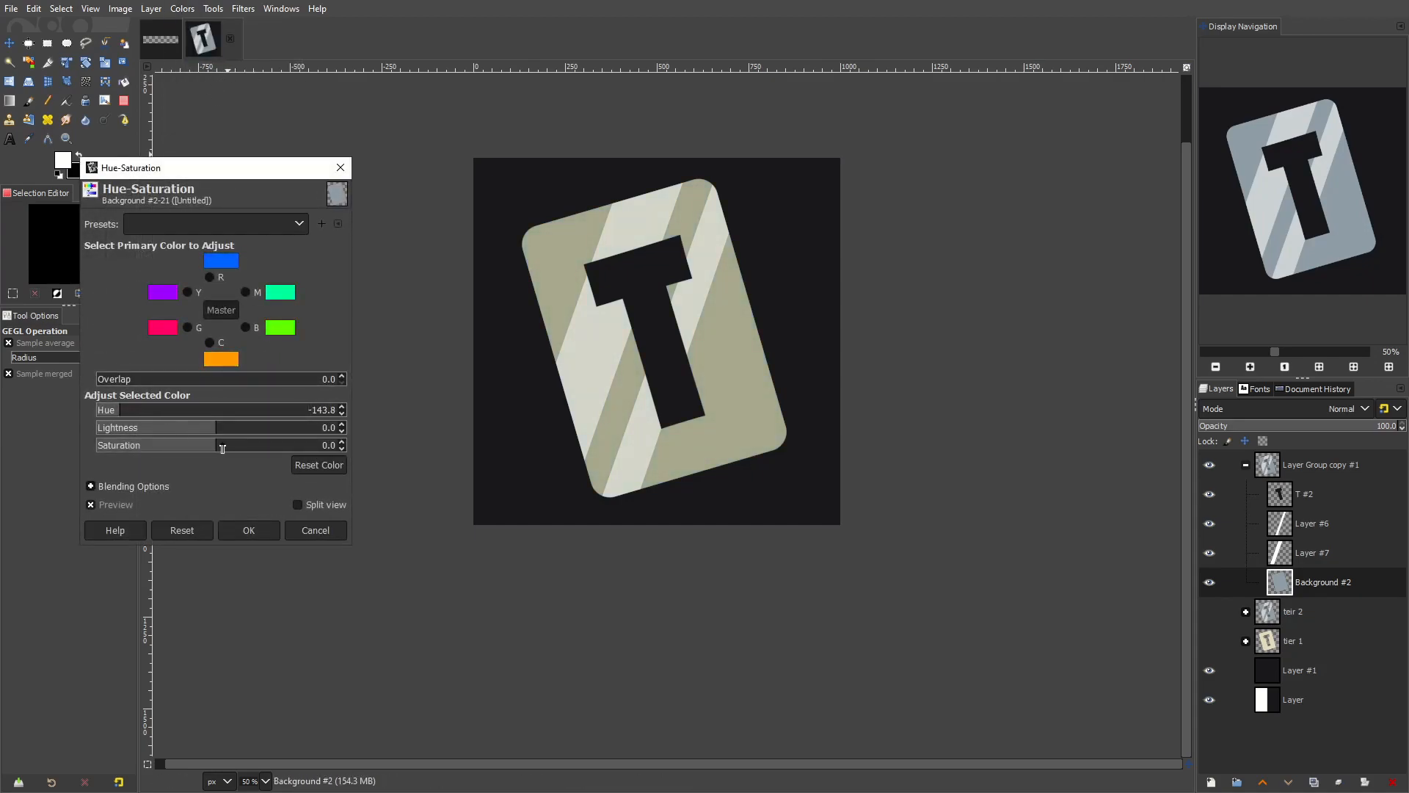
{"action": "left_click_drag", "start_coordinate": [223, 446], "coordinate": [451, 454]}
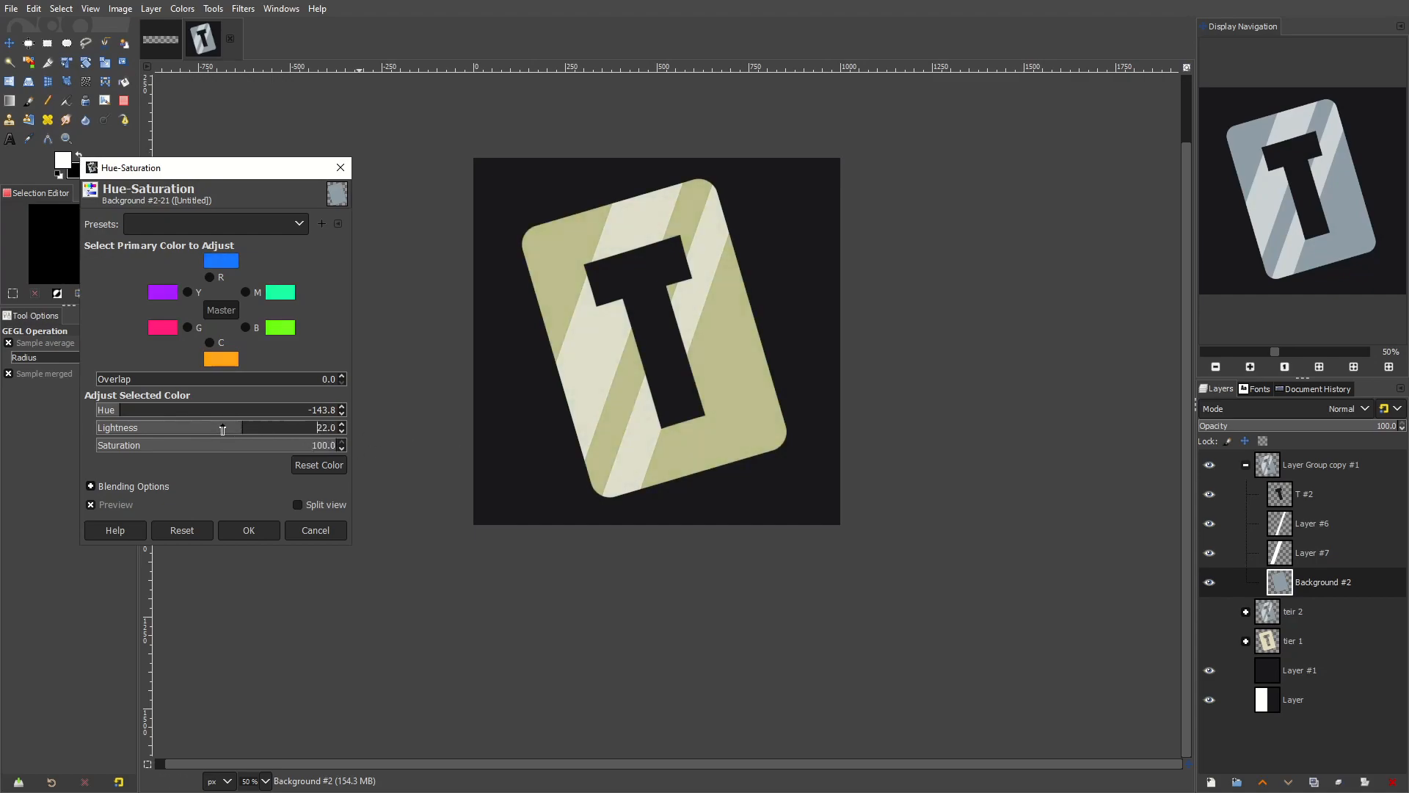
{"action": "left_click", "coordinate": [248, 530]}
Apply an S-shaped value curve to Background #2, with a lowered shadow point and a highlight point at input 178, output 209
{"action": "left_click", "coordinate": [182, 8]}
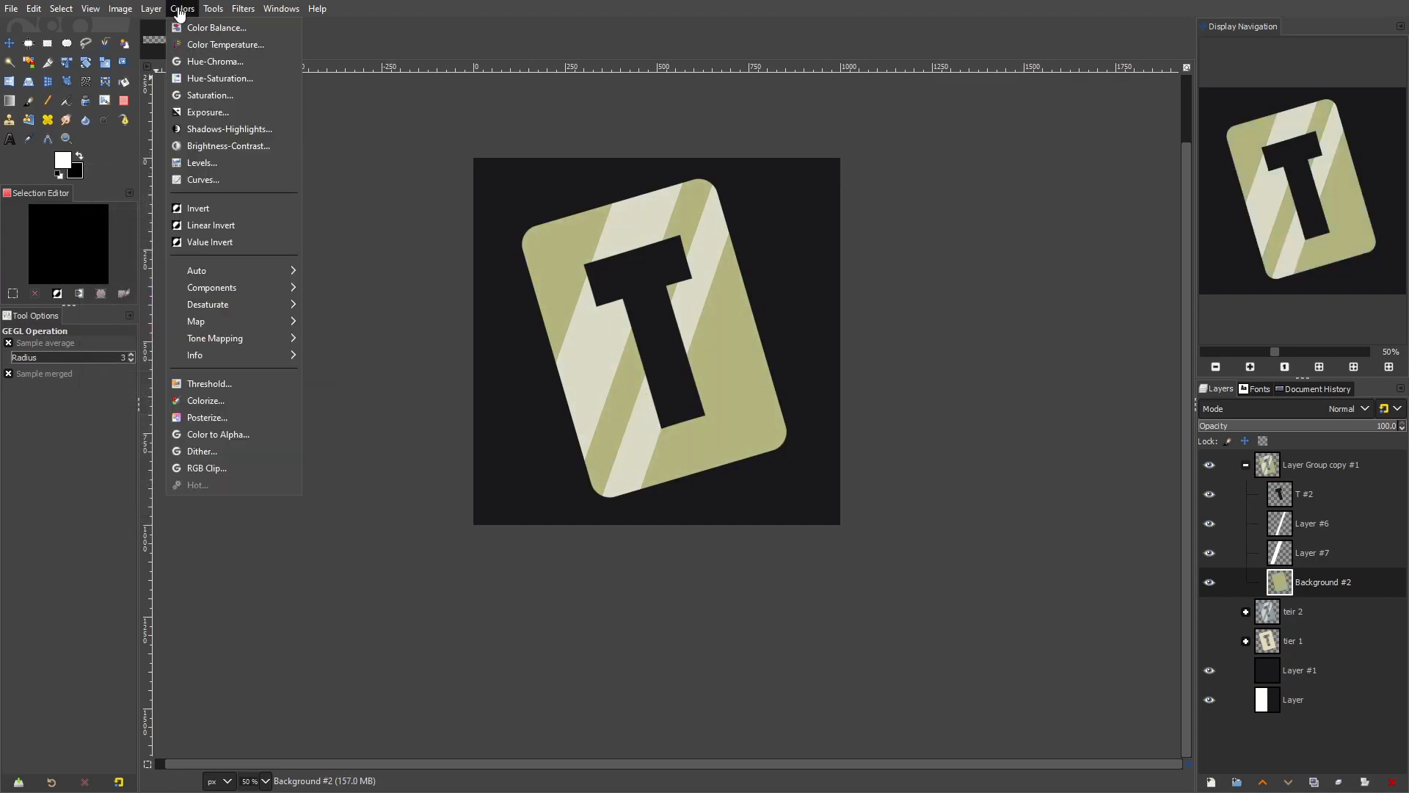
{"action": "left_click", "coordinate": [236, 180]}
{"action": "left_click_drag", "start_coordinate": [309, 147], "coordinate": [292, 136]}
{"action": "left_click_drag", "start_coordinate": [221, 220], "coordinate": [223, 254]}
{"action": "left_click_drag", "start_coordinate": [291, 136], "coordinate": [292, 141]}
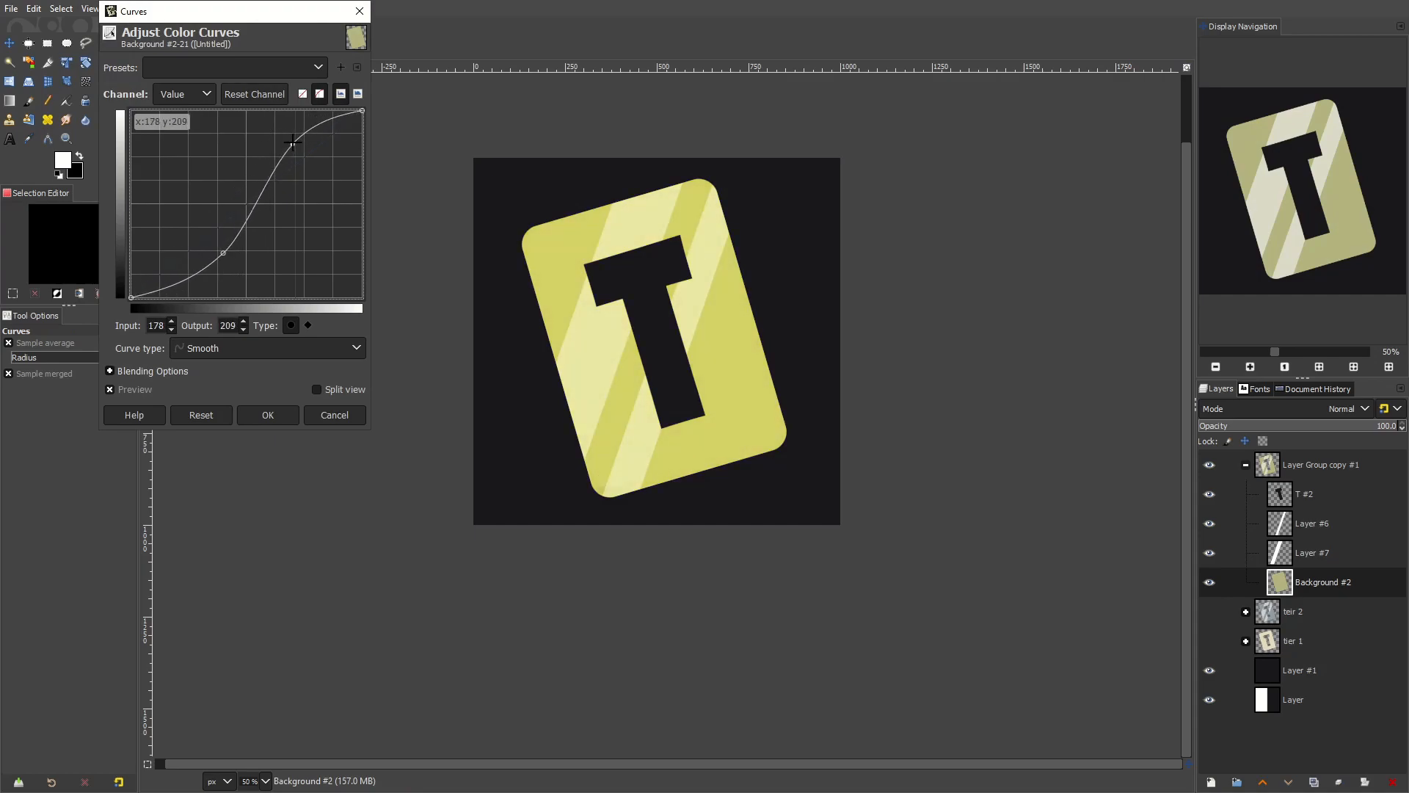
{"action": "left_click", "coordinate": [268, 415]}
Shift Background #2 to gold with Hue-Saturation, using hue -15.4, lightness -4.3 and saturation 22.0
{"action": "left_click", "coordinate": [182, 8]}
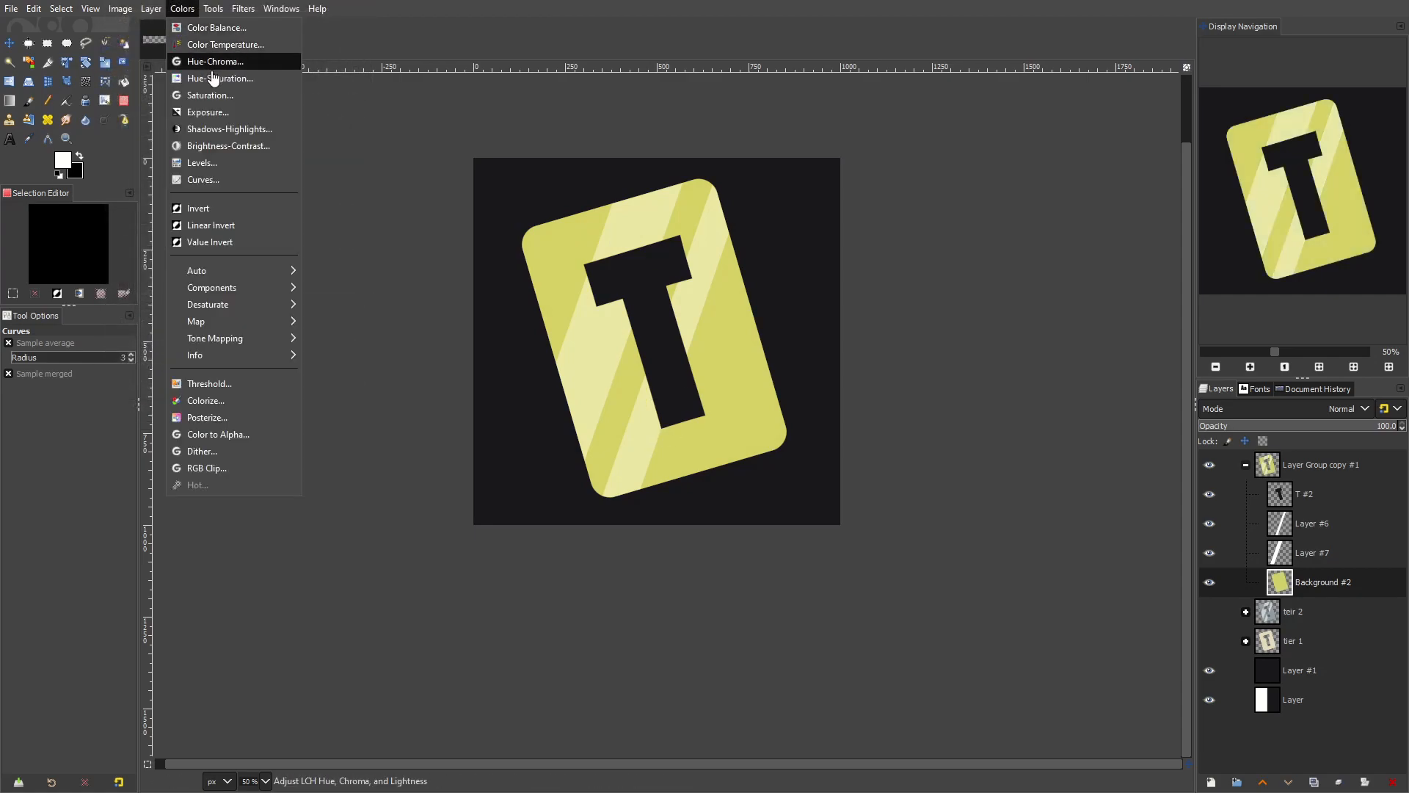
{"action": "left_click", "coordinate": [220, 73]}
{"action": "left_click_drag", "start_coordinate": [215, 446], "coordinate": [190, 414]}
{"action": "left_click_drag", "start_coordinate": [203, 416], "coordinate": [207, 417]}
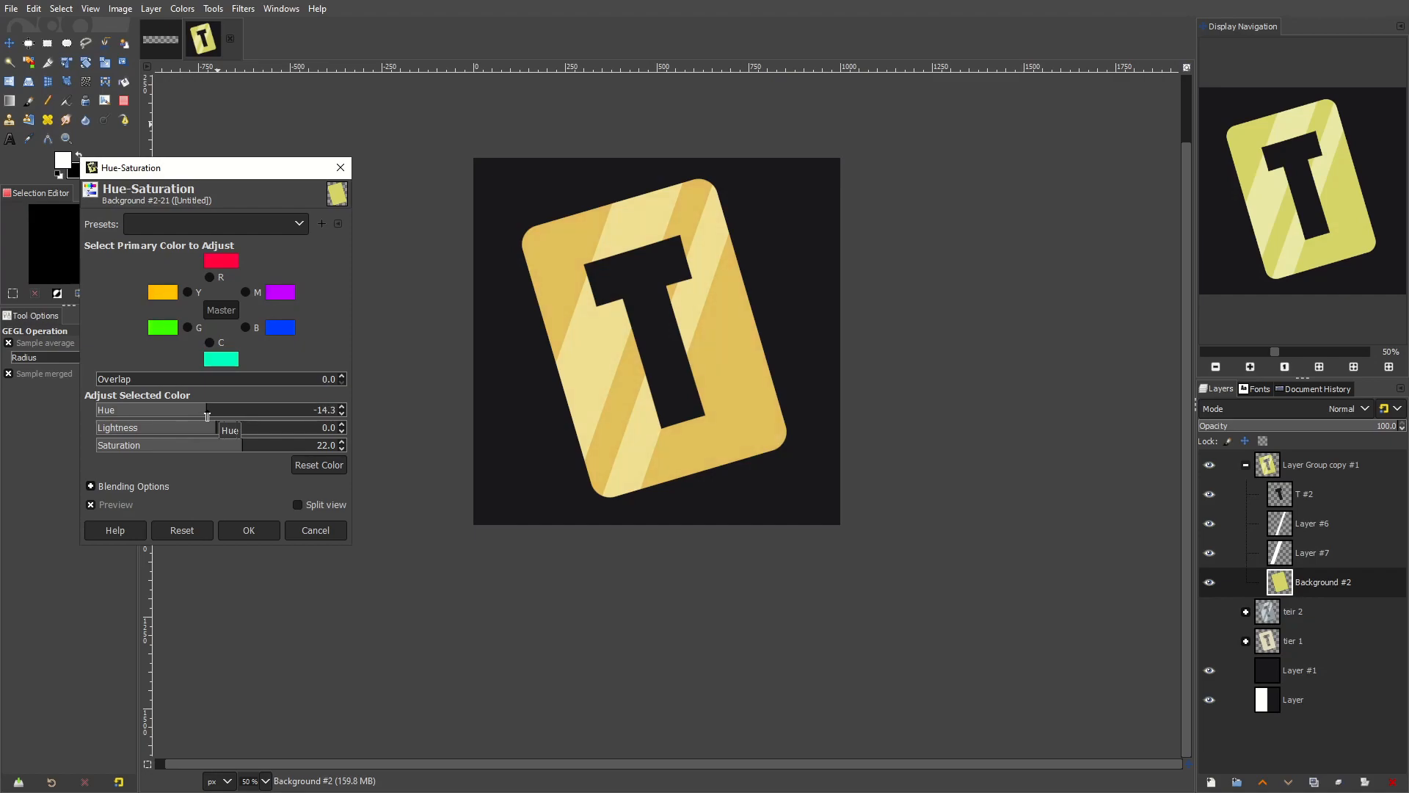
{"action": "left_click", "coordinate": [211, 427]}
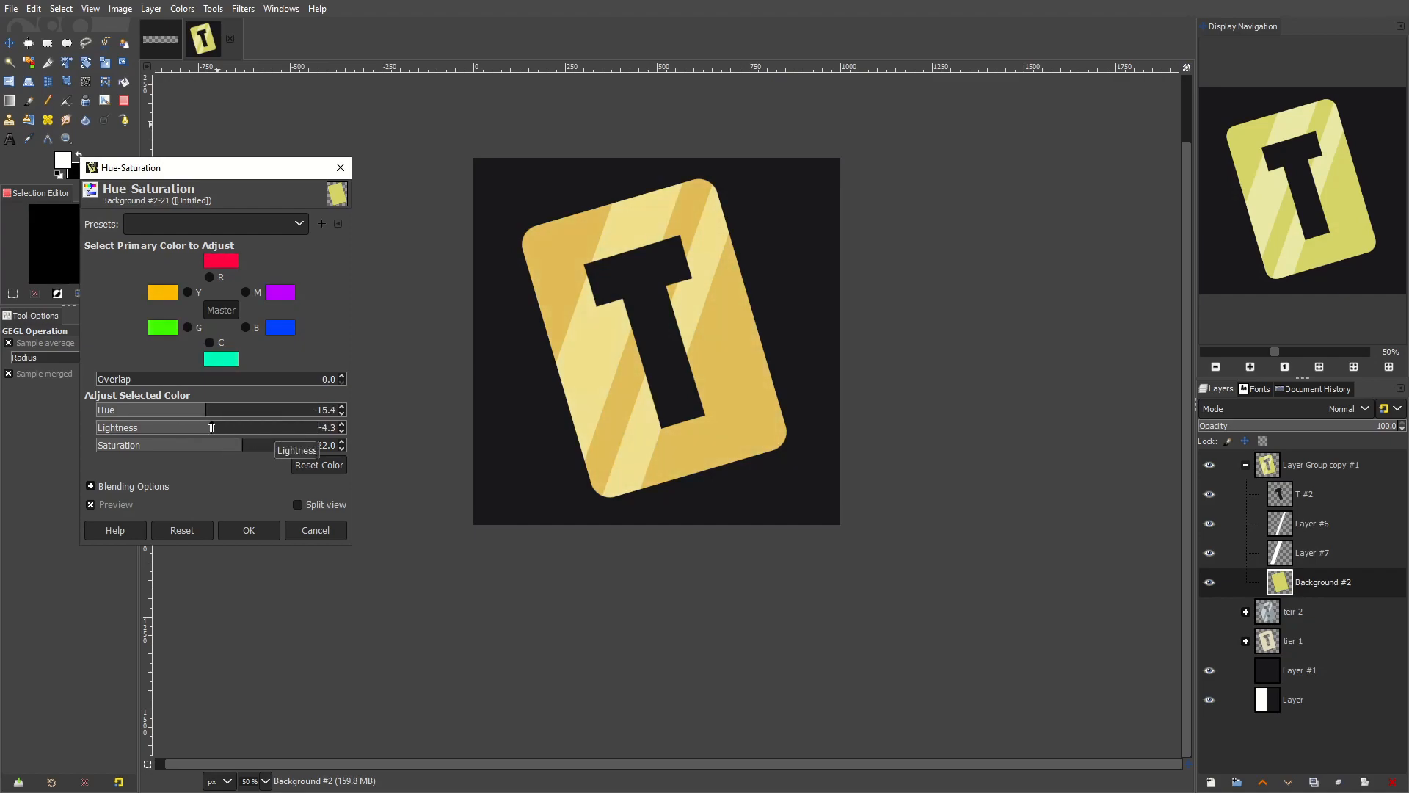
{"action": "left_click", "coordinate": [250, 530]}
Set the Paintbrush size to 870 and add a transparent new layer directly above Background #2
{"action": "left_click", "coordinate": [30, 100]}
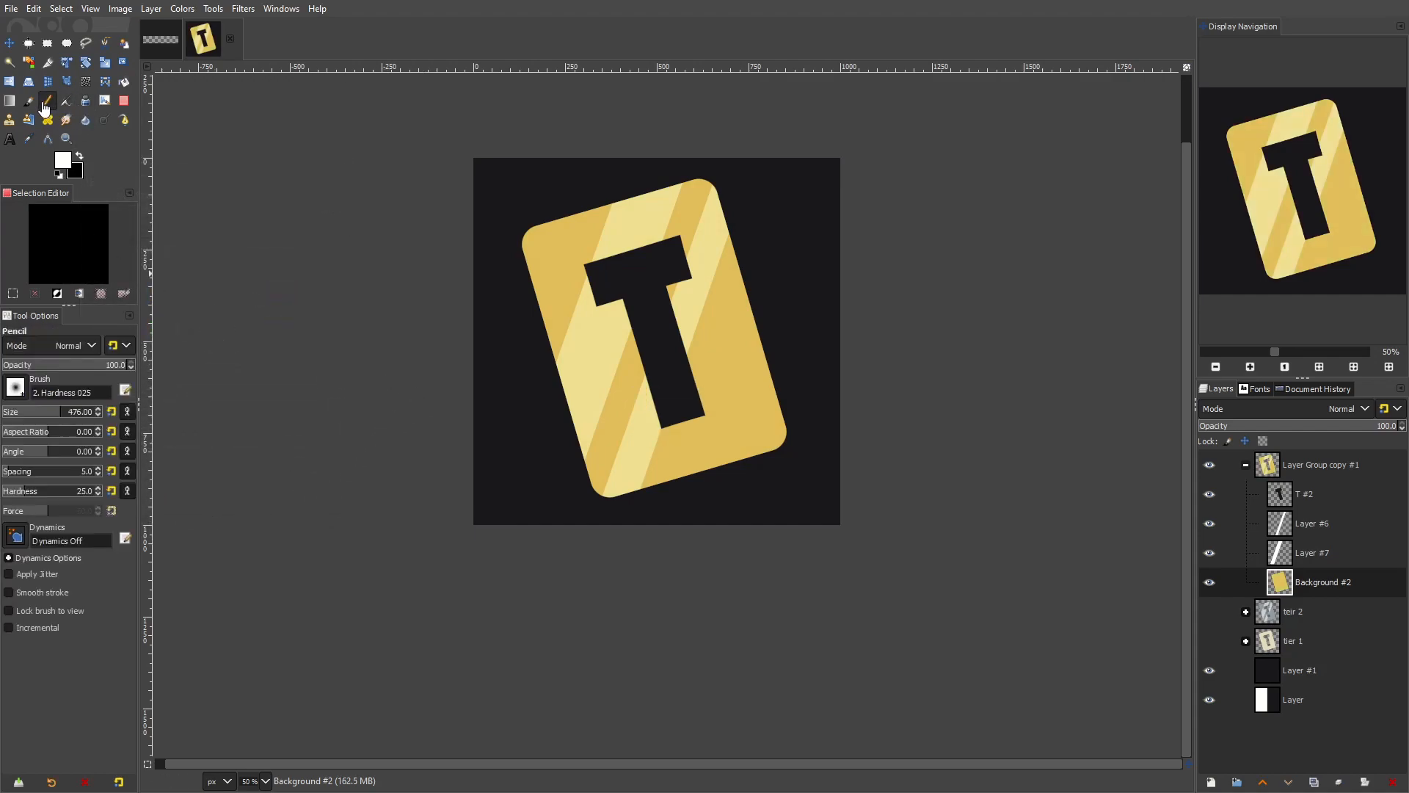
{"action": "left_click", "coordinate": [69, 412]}
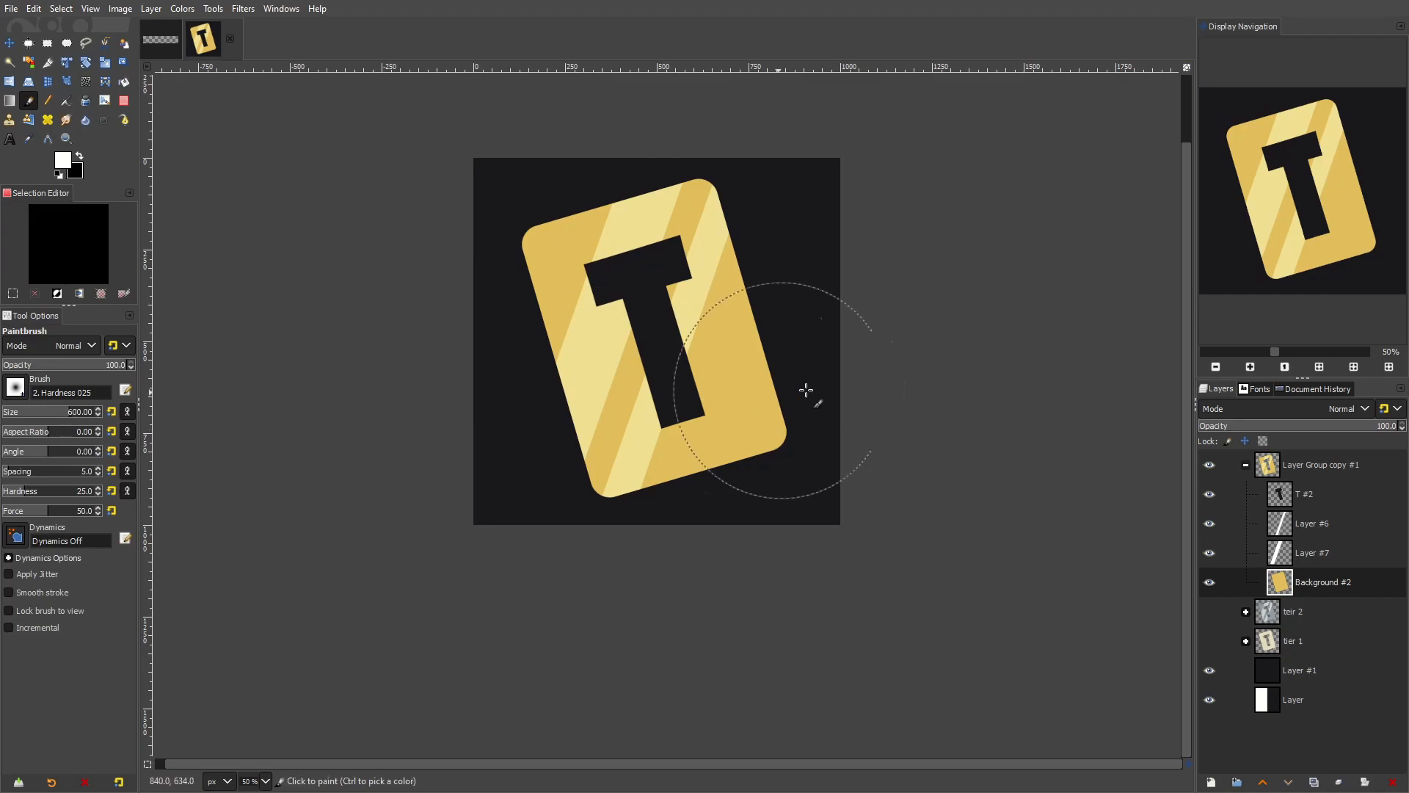
{"action": "left_click", "coordinate": [1211, 782]}
{"action": "left_click", "coordinate": [1297, 740]}
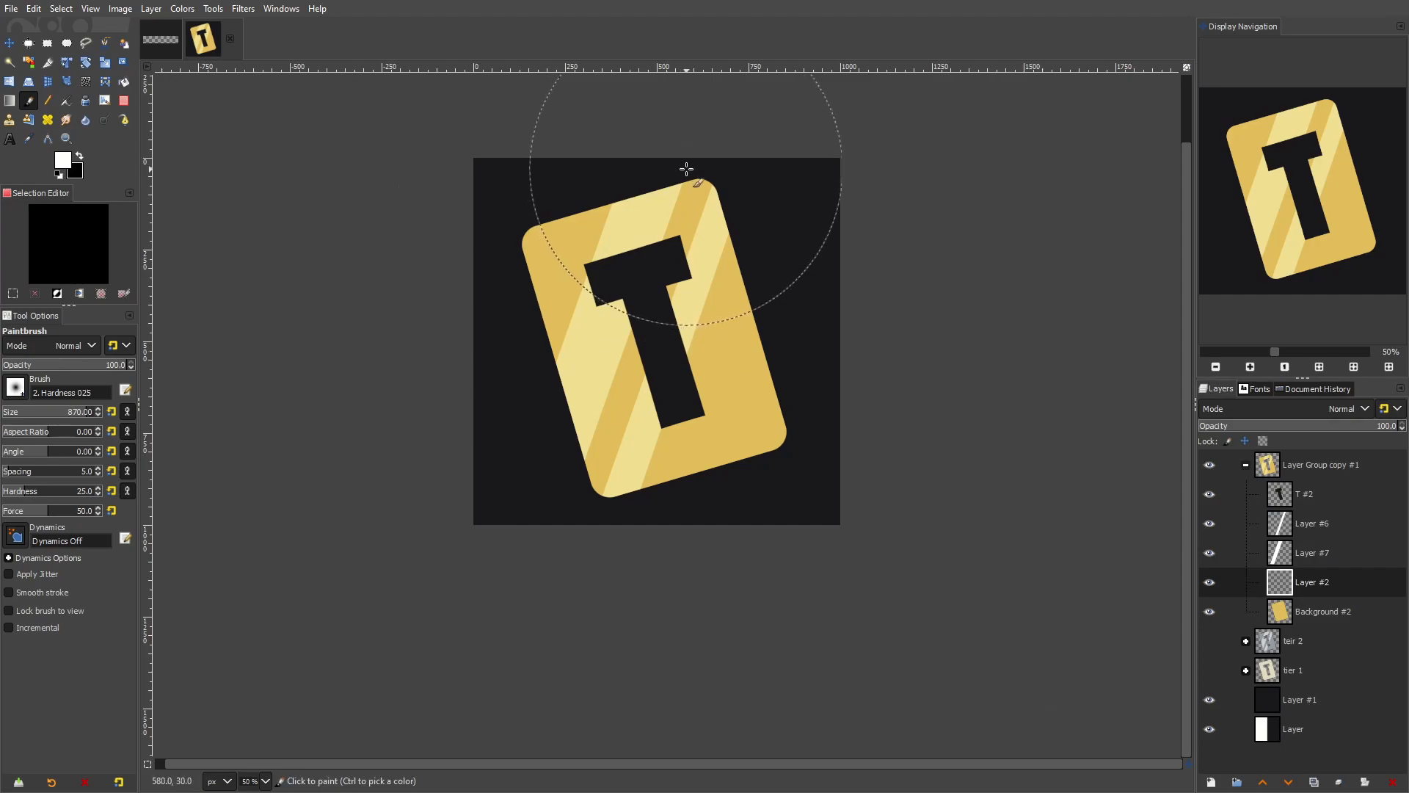
Paint soft white glows on Layer #2 around the card's top edge, lower-left corner, right side and upper-left corner
{"action": "left_click", "coordinate": [695, 178]}
{"action": "left_click", "coordinate": [692, 198]}
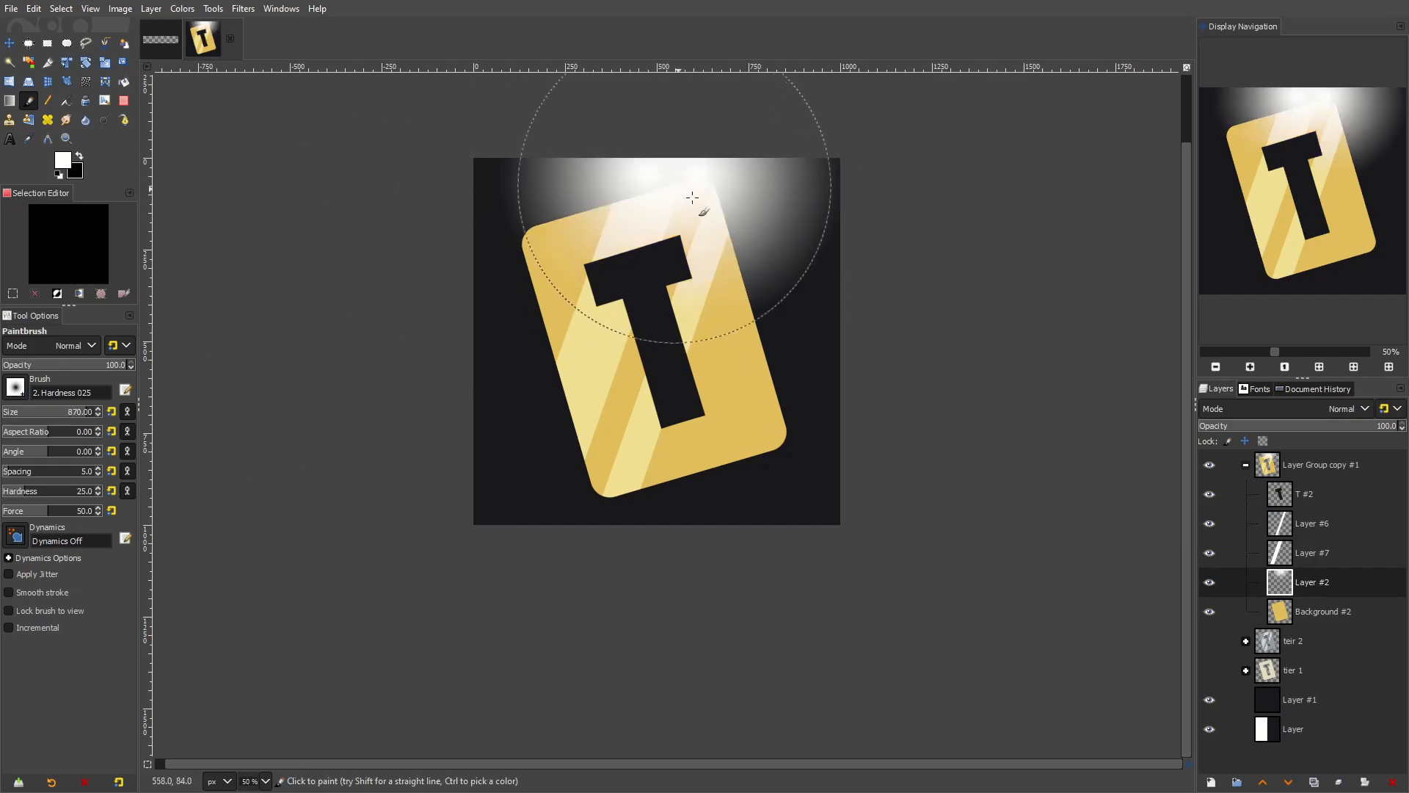
{"action": "left_click", "coordinate": [554, 445]}
{"action": "left_click", "coordinate": [591, 505]}
{"action": "left_click", "coordinate": [846, 436]}
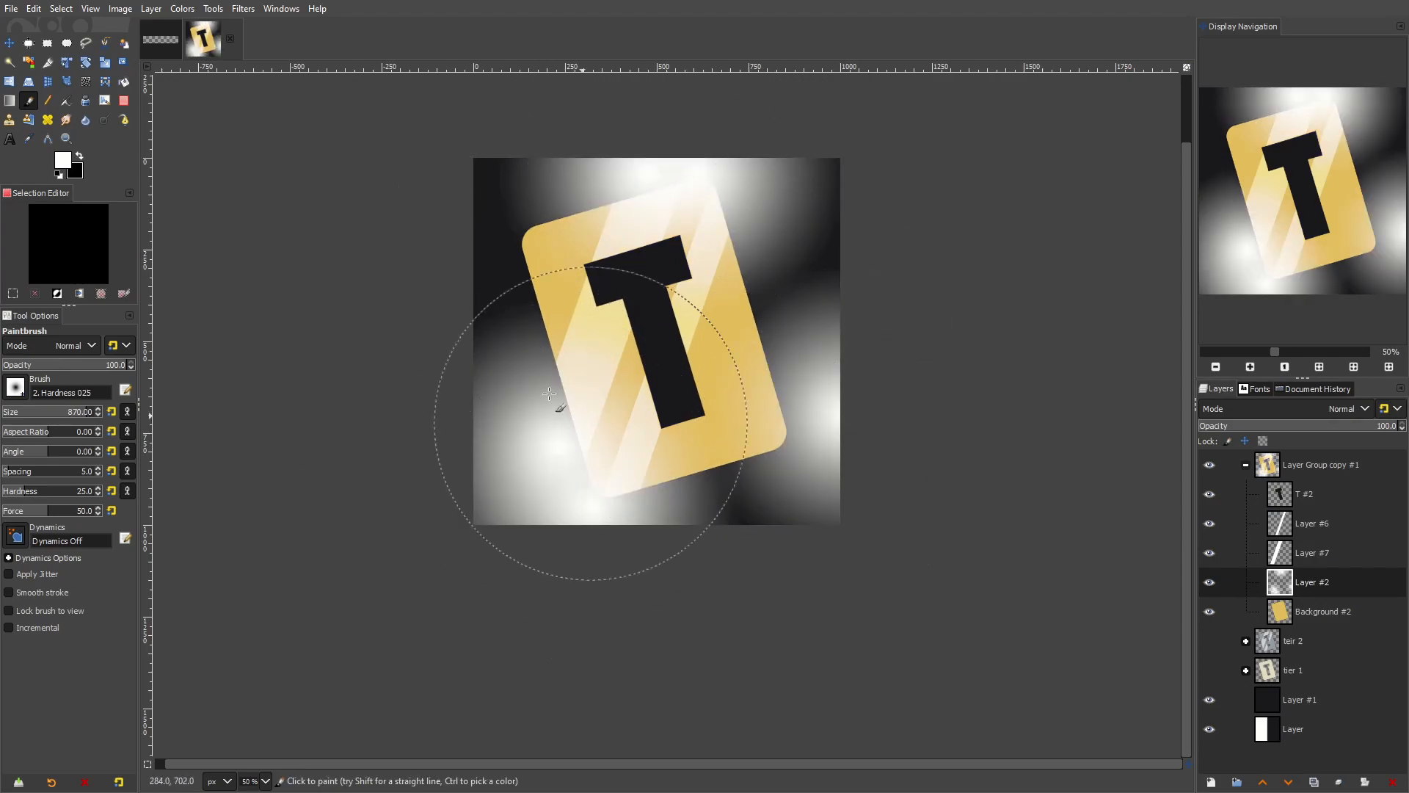
{"action": "left_click", "coordinate": [487, 236]}
Paint soft black spots on Layer #2 around the card's edges and blend the layer in Overlay mode at 54 opacity
{"action": "left_click", "coordinate": [79, 156]}
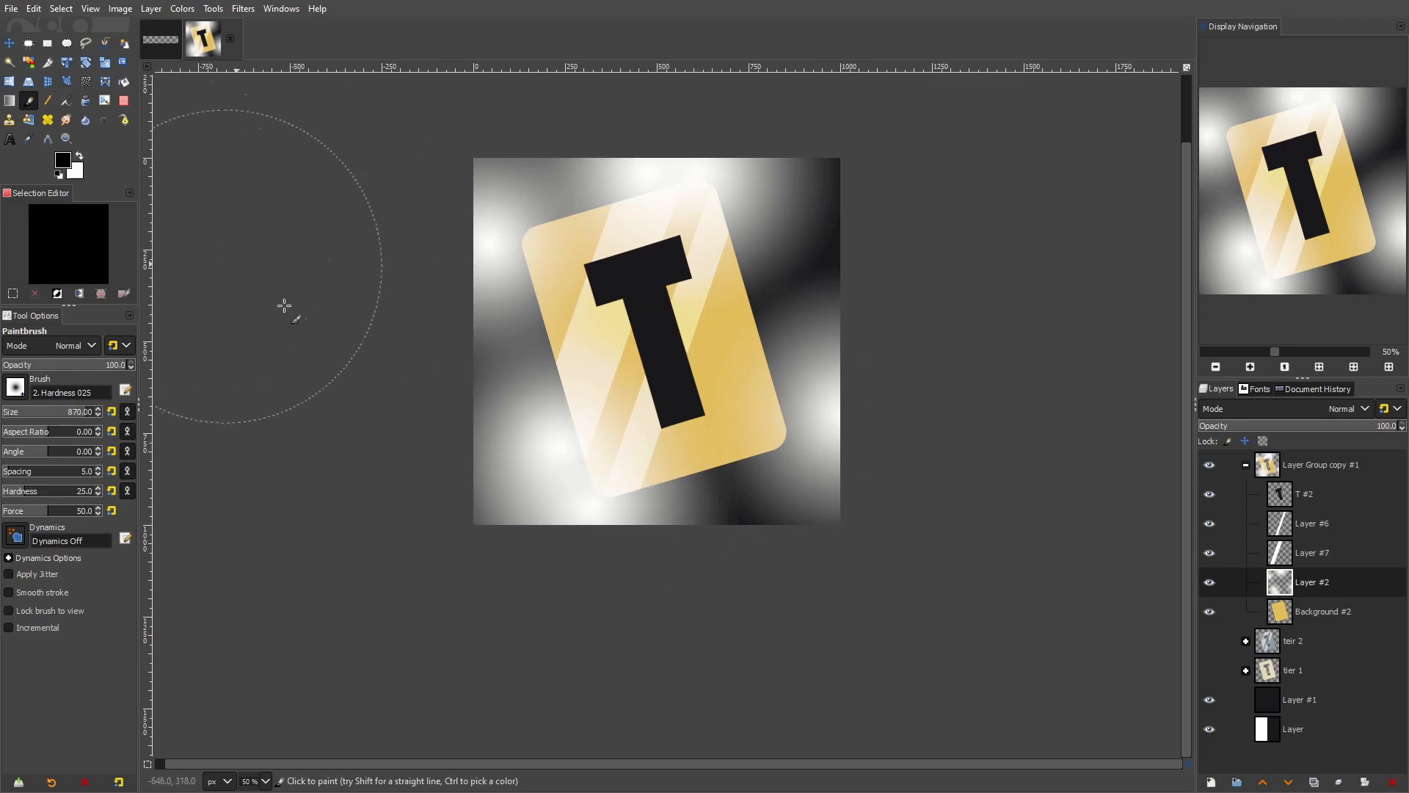
{"action": "left_click", "coordinate": [715, 498]}
{"action": "left_click", "coordinate": [748, 317]}
{"action": "left_click", "coordinate": [533, 311]}
{"action": "left_click", "coordinate": [570, 218]}
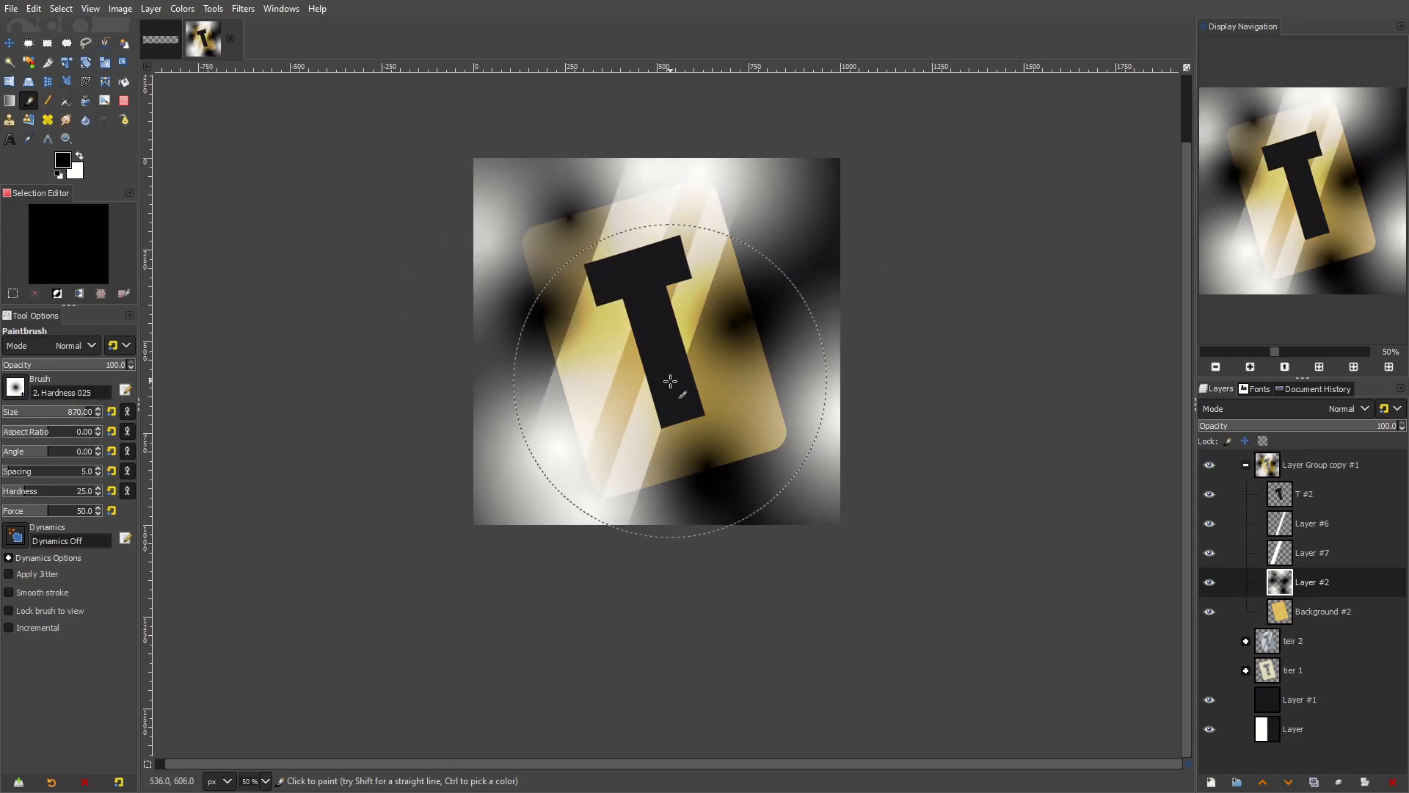
{"action": "left_click", "coordinate": [1290, 408]}
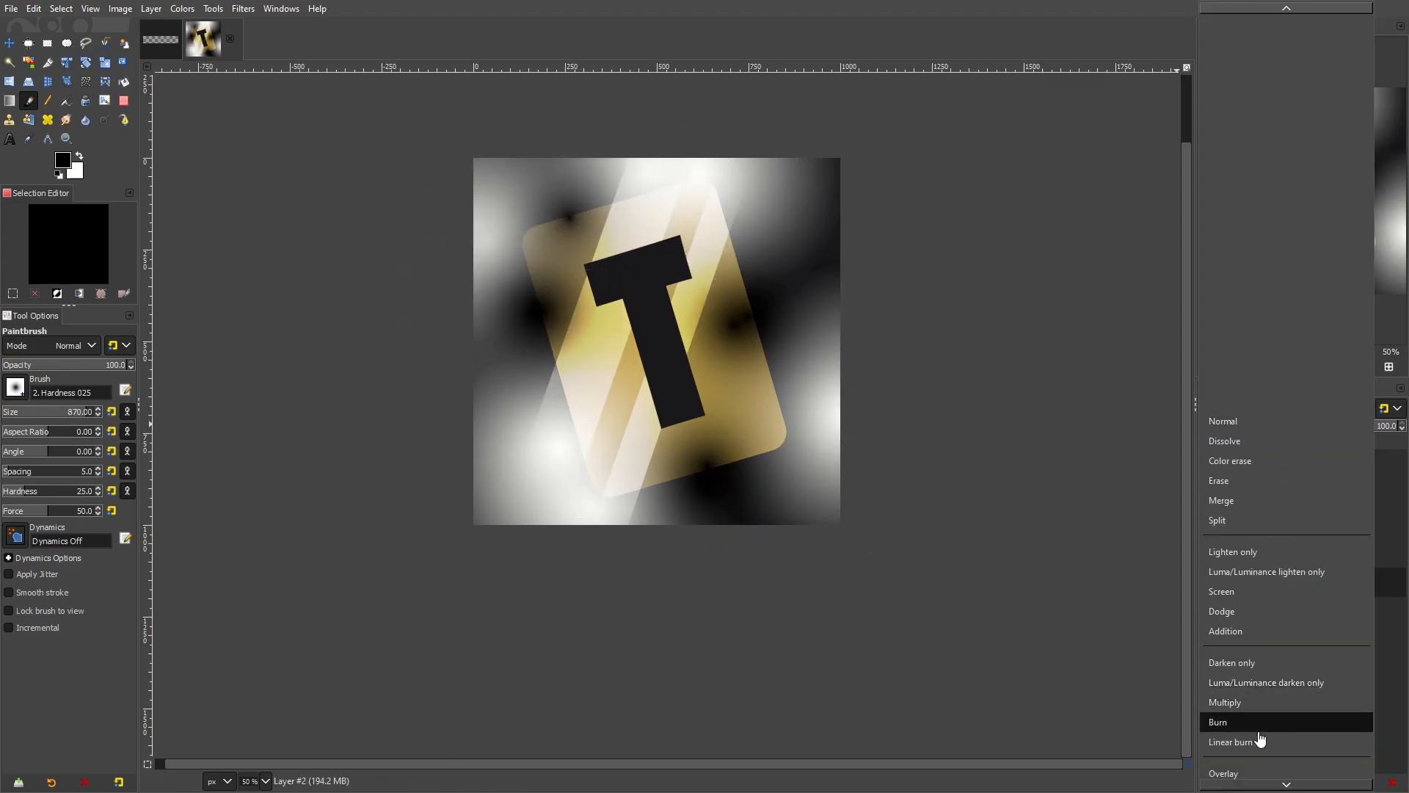
{"action": "left_click", "coordinate": [1233, 773]}
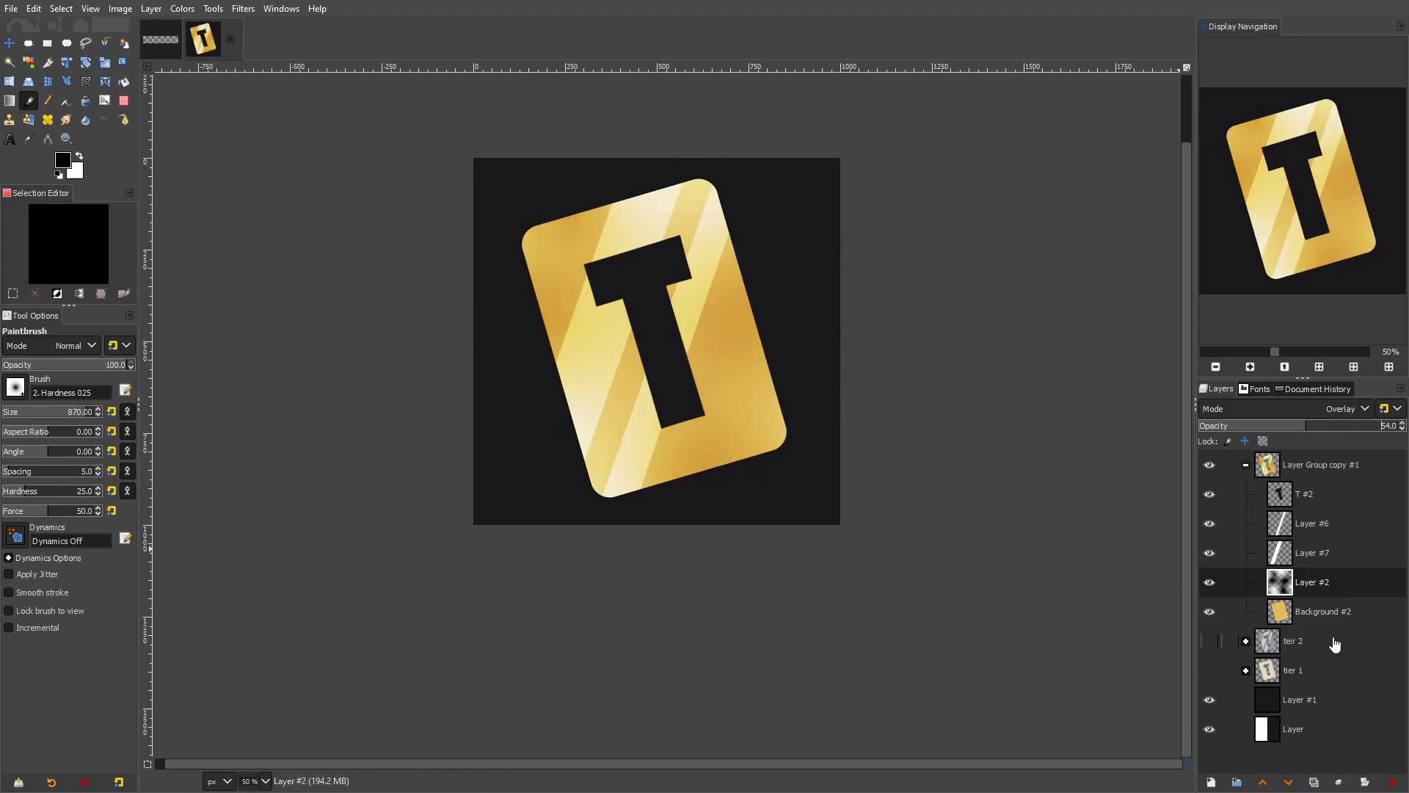
Hide Layer #2 and colorize Background #2 with hue 0.1308, saturation 0.8779 and lightness -0.110
{"action": "left_click", "coordinate": [1321, 612]}
{"action": "left_click", "coordinate": [1209, 582]}
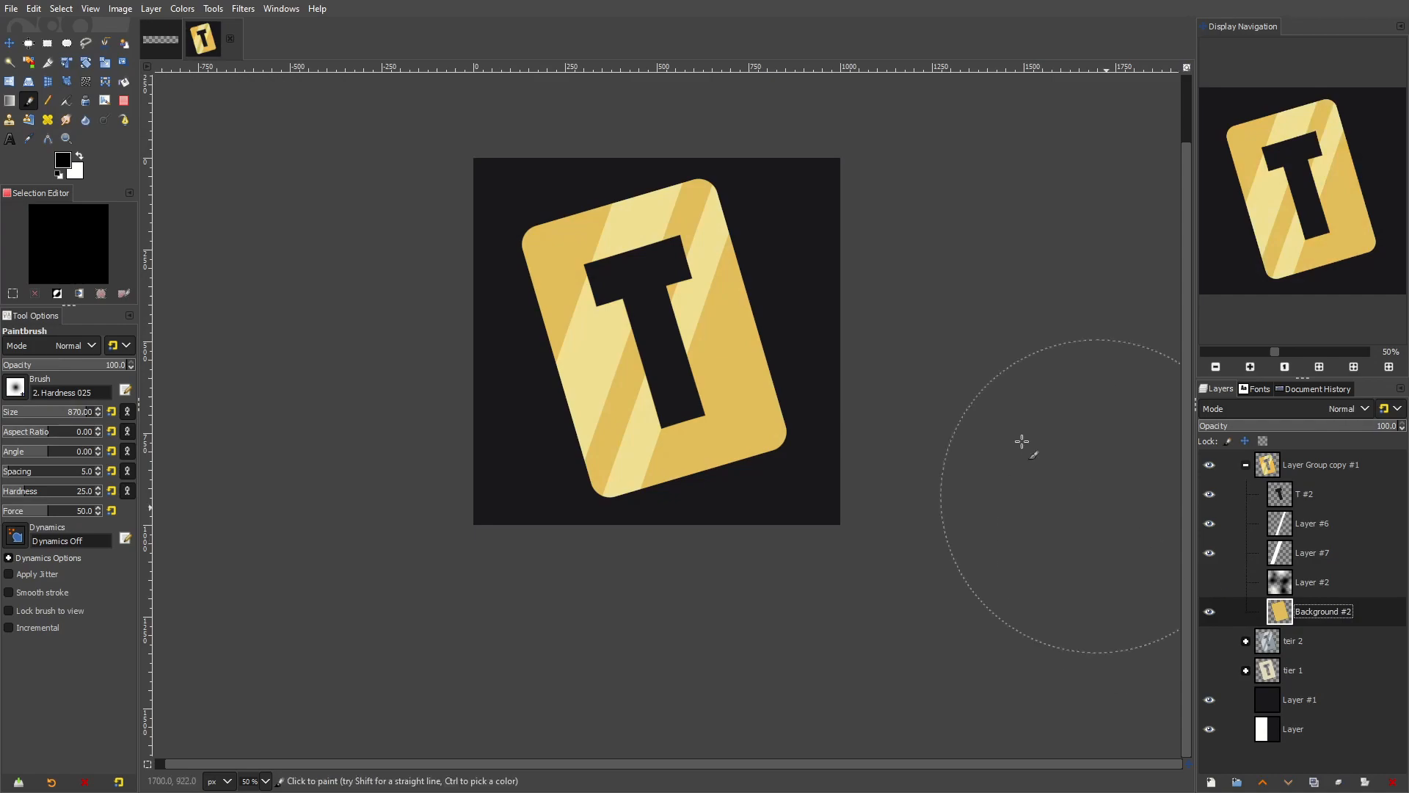
{"action": "left_click", "coordinate": [182, 9]}
{"action": "left_click", "coordinate": [252, 393]}
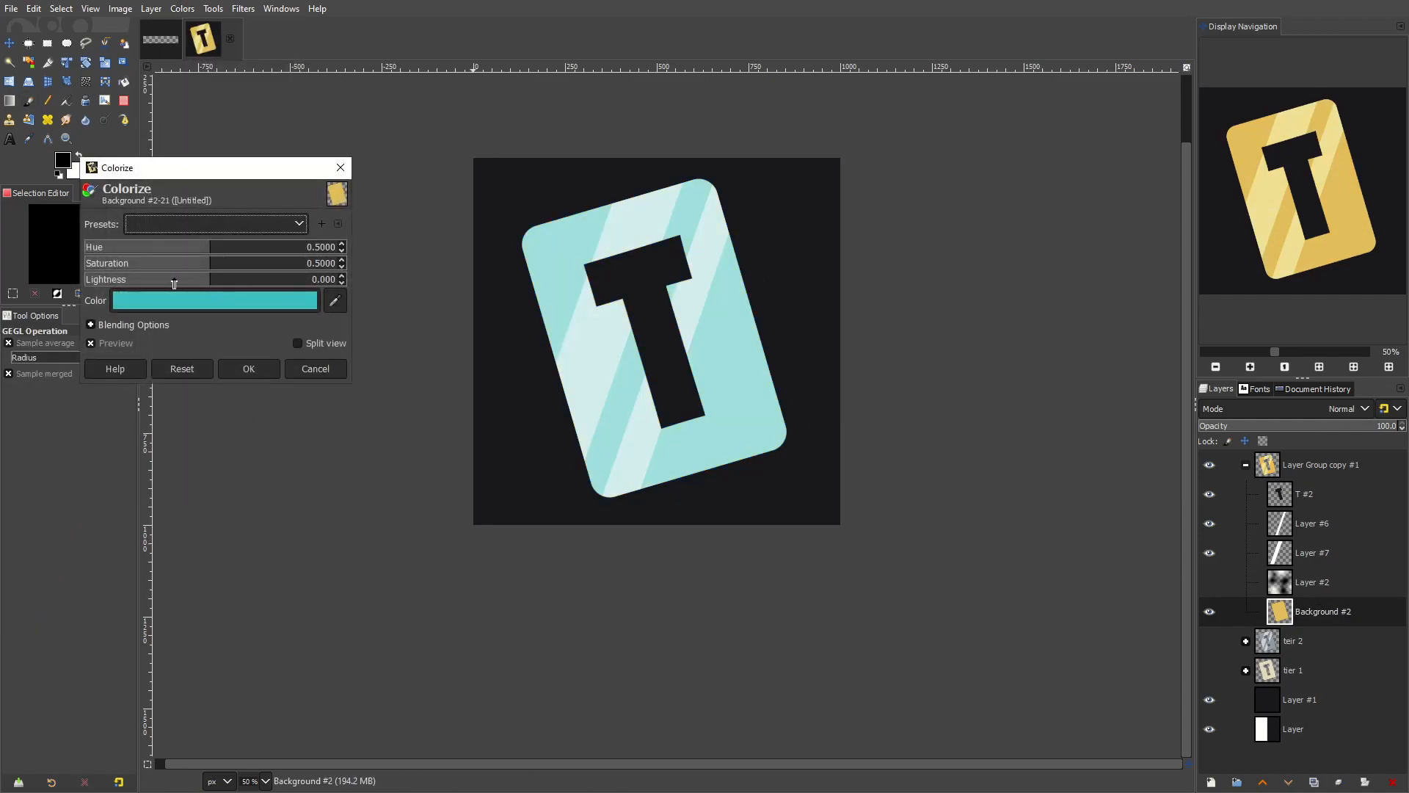
{"action": "left_click_drag", "start_coordinate": [225, 269], "coordinate": [272, 270]}
{"action": "left_click_drag", "start_coordinate": [188, 285], "coordinate": [117, 251]}
{"action": "left_click_drag", "start_coordinate": [187, 283], "coordinate": [190, 282]}
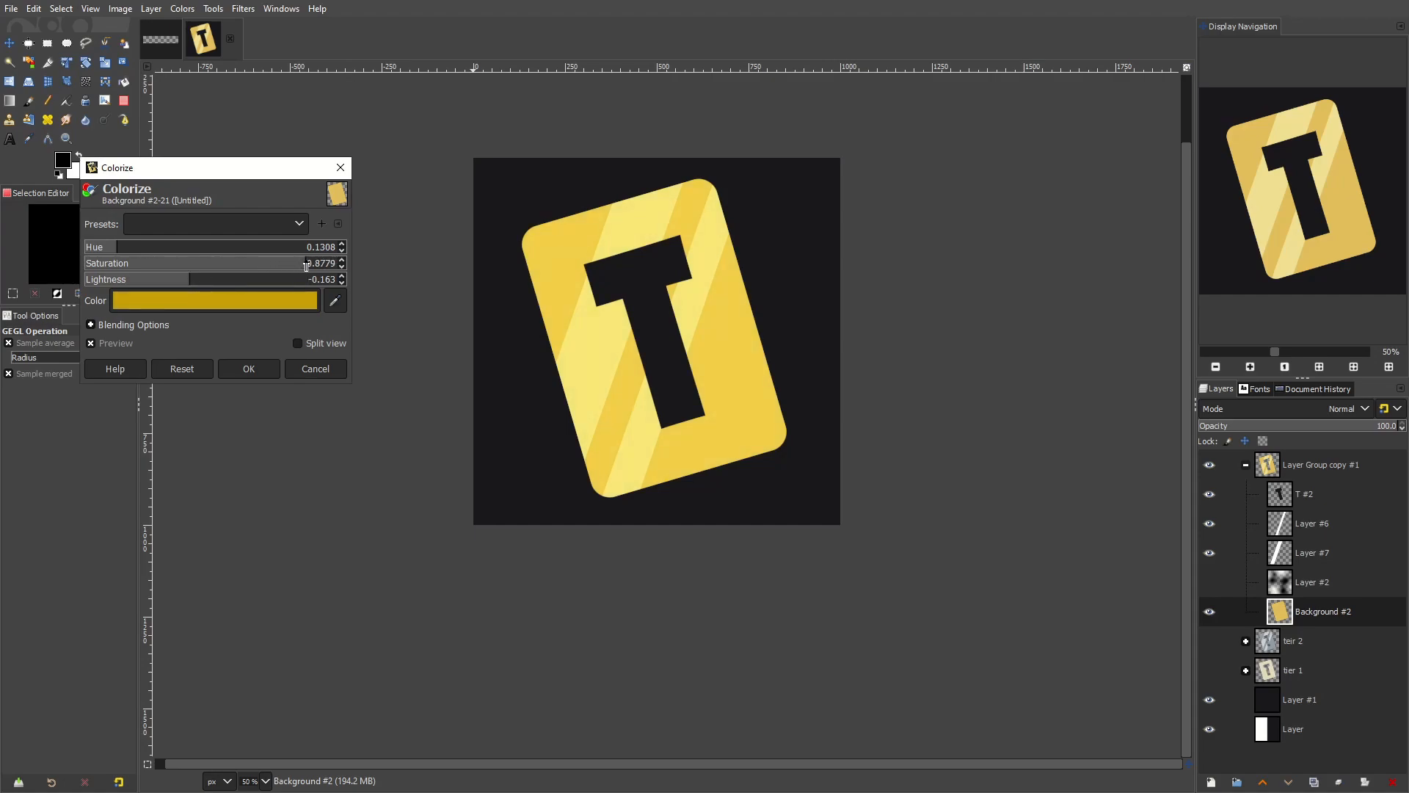
{"action": "left_click_drag", "start_coordinate": [195, 284], "coordinate": [197, 285]}
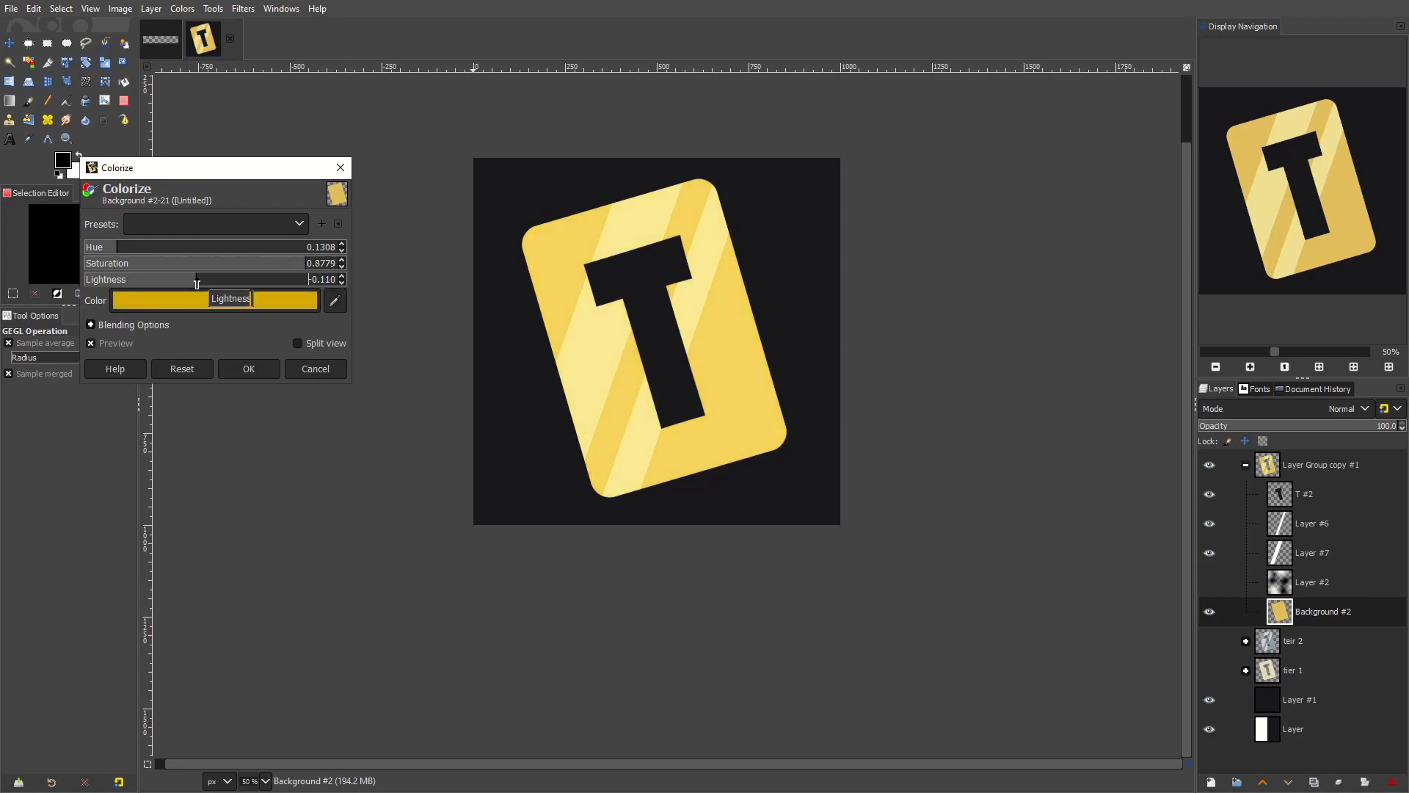
{"action": "left_click", "coordinate": [250, 369]}
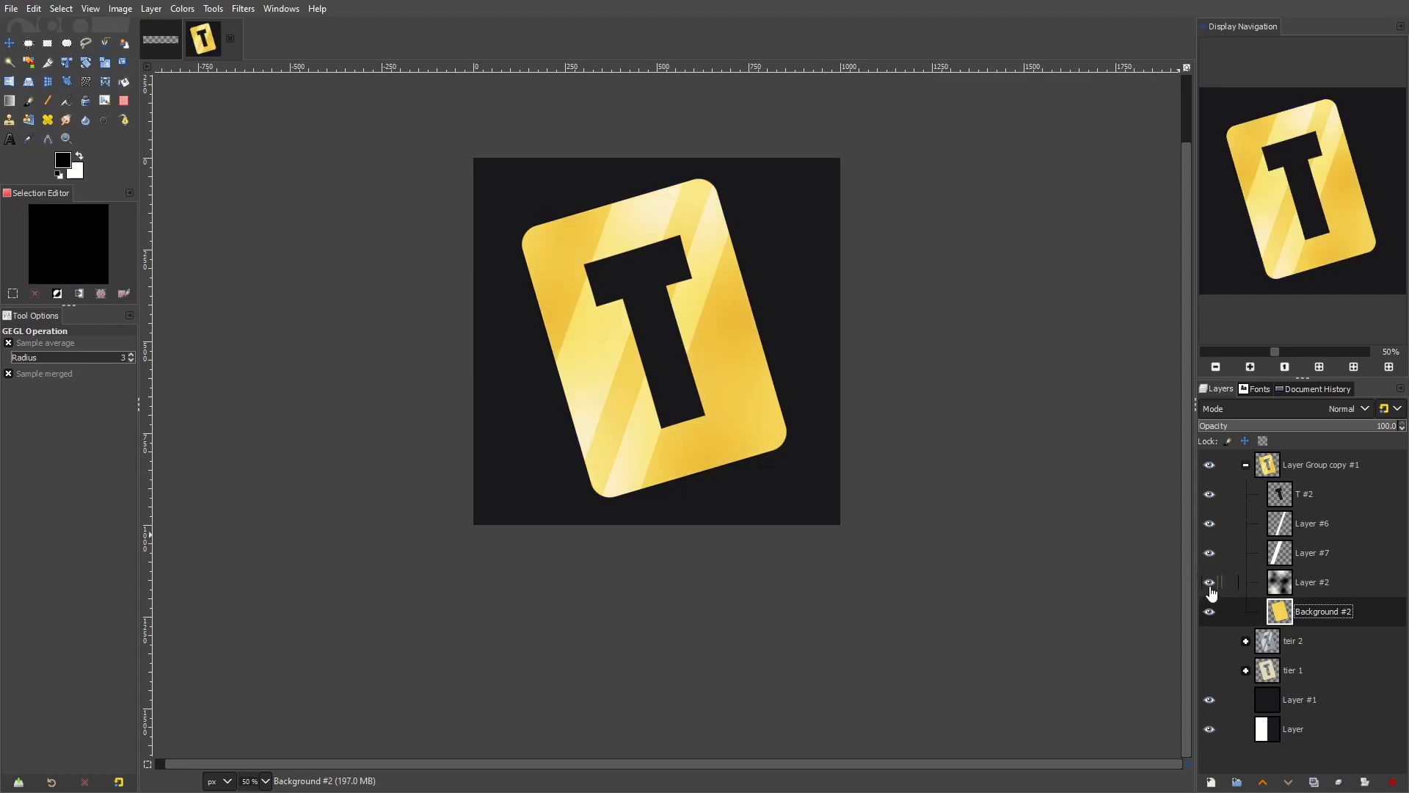
Show Layer #2 again and clear all of its painted content
{"action": "left_click", "coordinate": [1336, 584]}
{"action": "scroll", "coordinate": [812, 418], "scroll_direction": "down", "scroll_amount": 2, "text": "ctrl"}
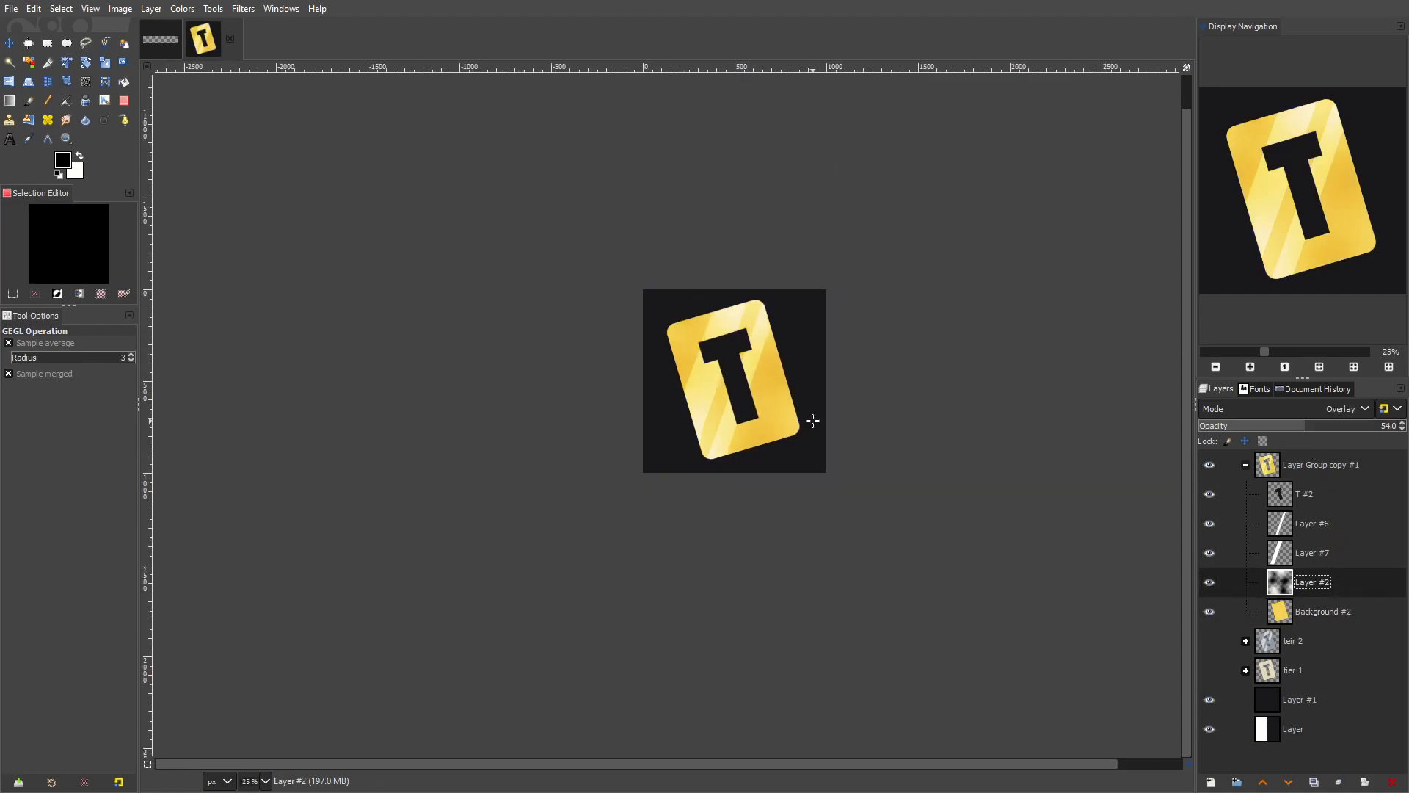
{"action": "scroll", "coordinate": [807, 417], "scroll_direction": "up", "scroll_amount": 2, "text": "ctrl"}
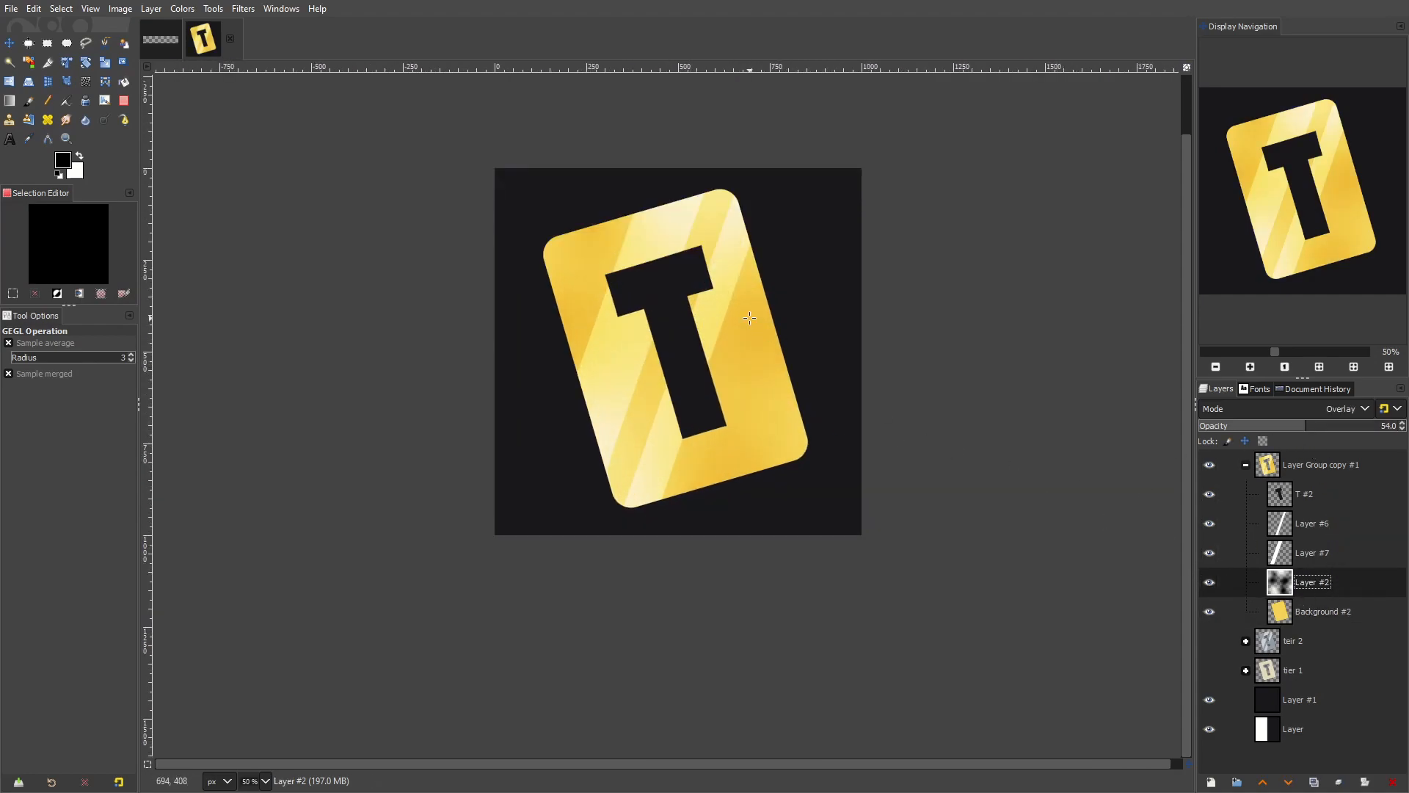
{"action": "key", "text": "Delete"}
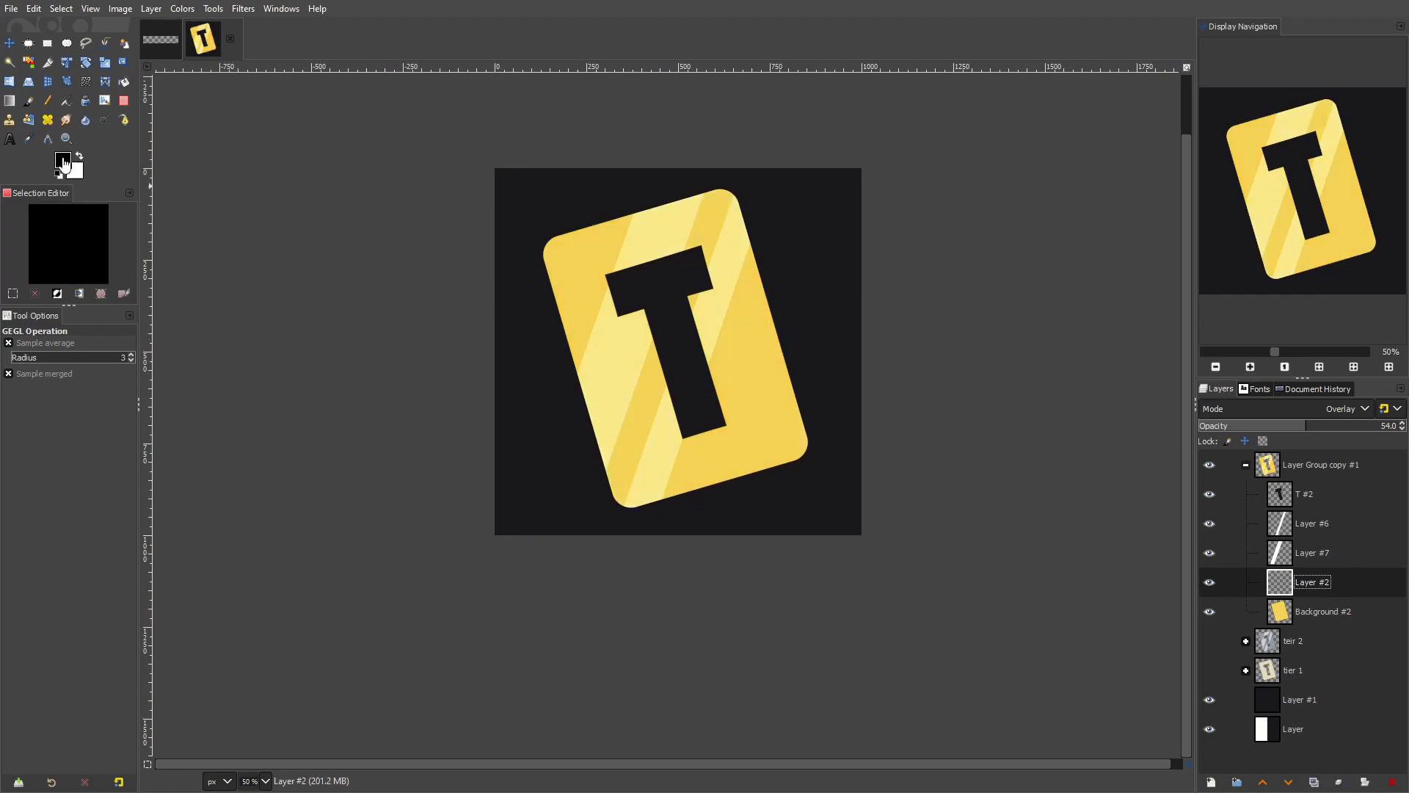
Set Layer #2 to Normal mode and paint a soft white glow at the card's upper-left corner and a black shade at its upper-right corner
{"action": "left_click", "coordinate": [30, 104]}
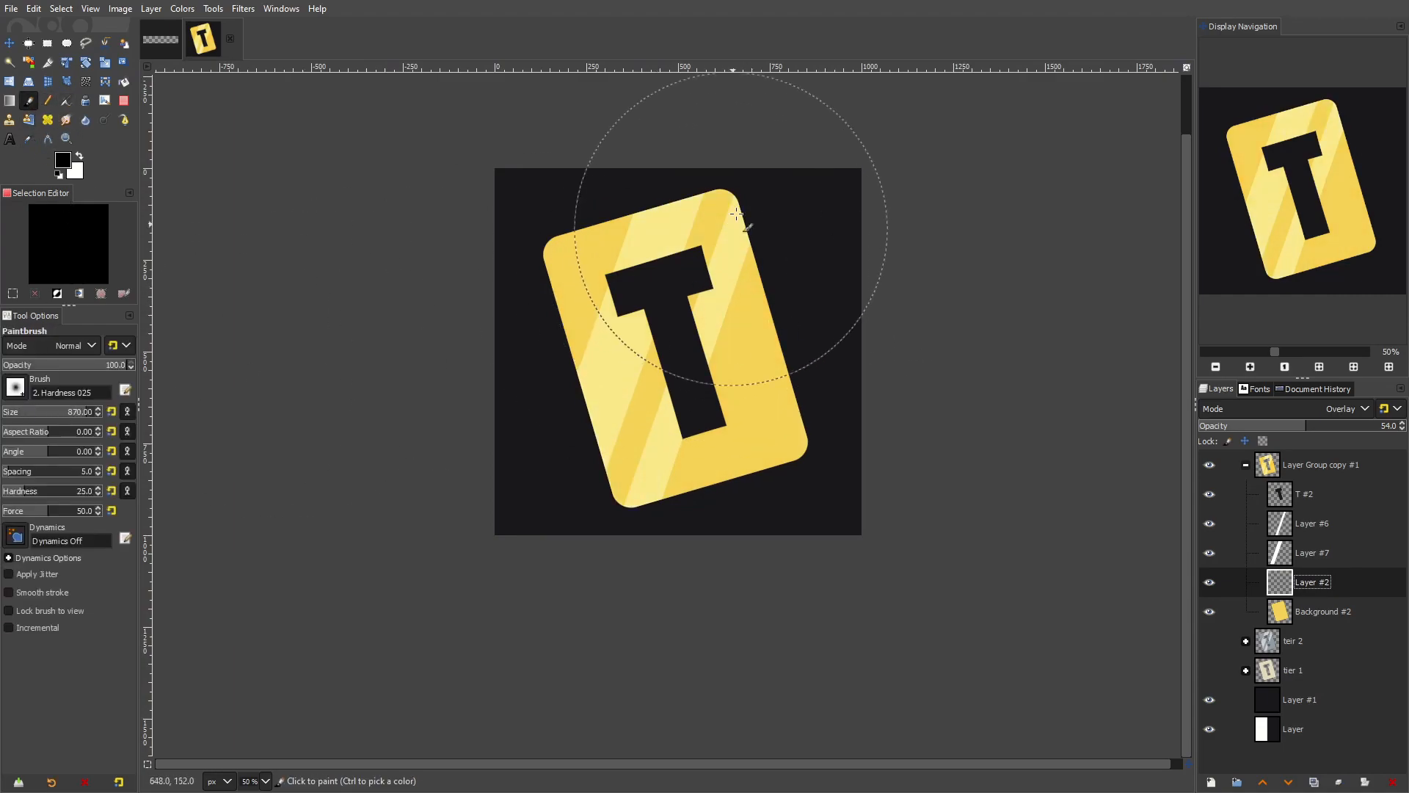
{"action": "left_click", "coordinate": [1310, 409]}
{"action": "left_click", "coordinate": [1260, 69]}
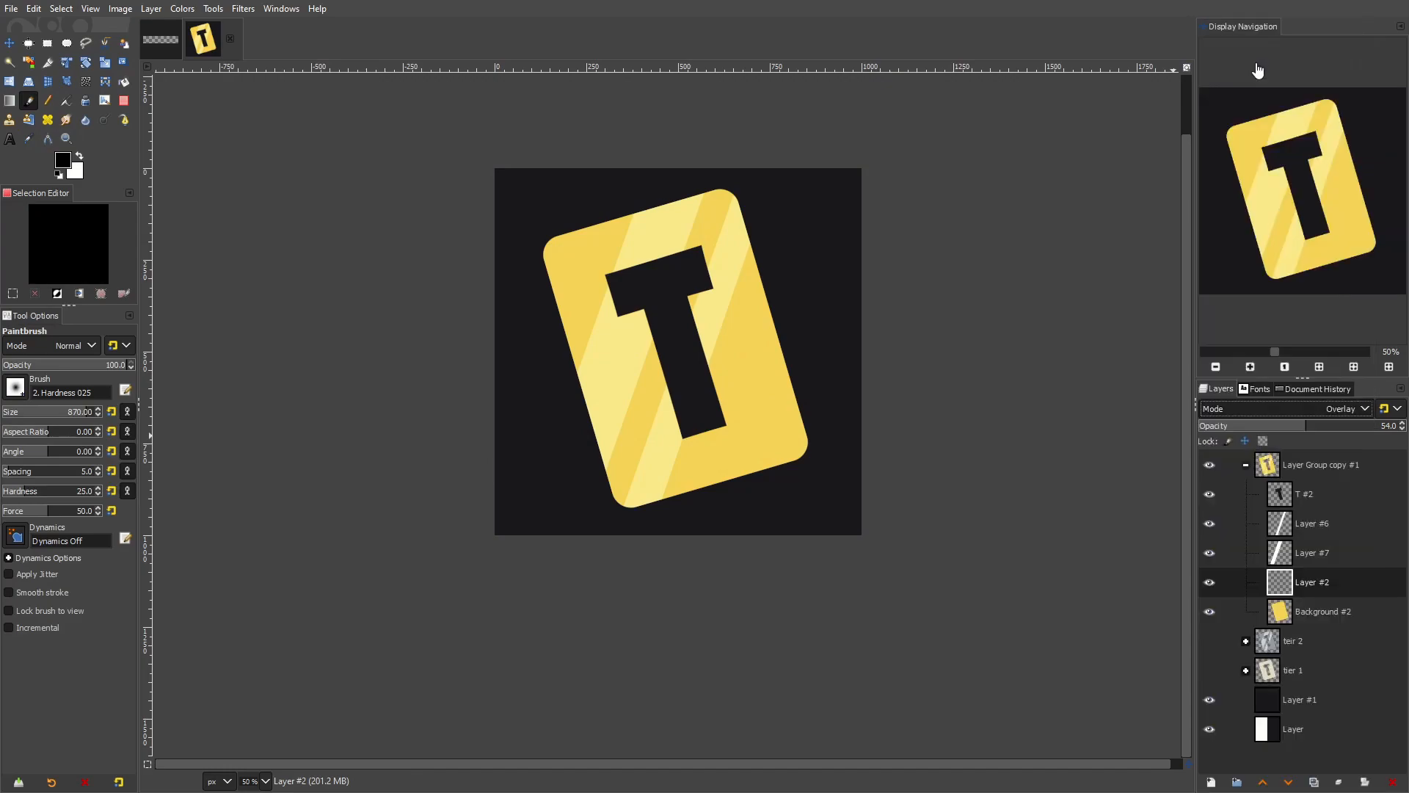
{"action": "left_click", "coordinate": [77, 158]}
{"action": "double_click", "coordinate": [537, 236]}
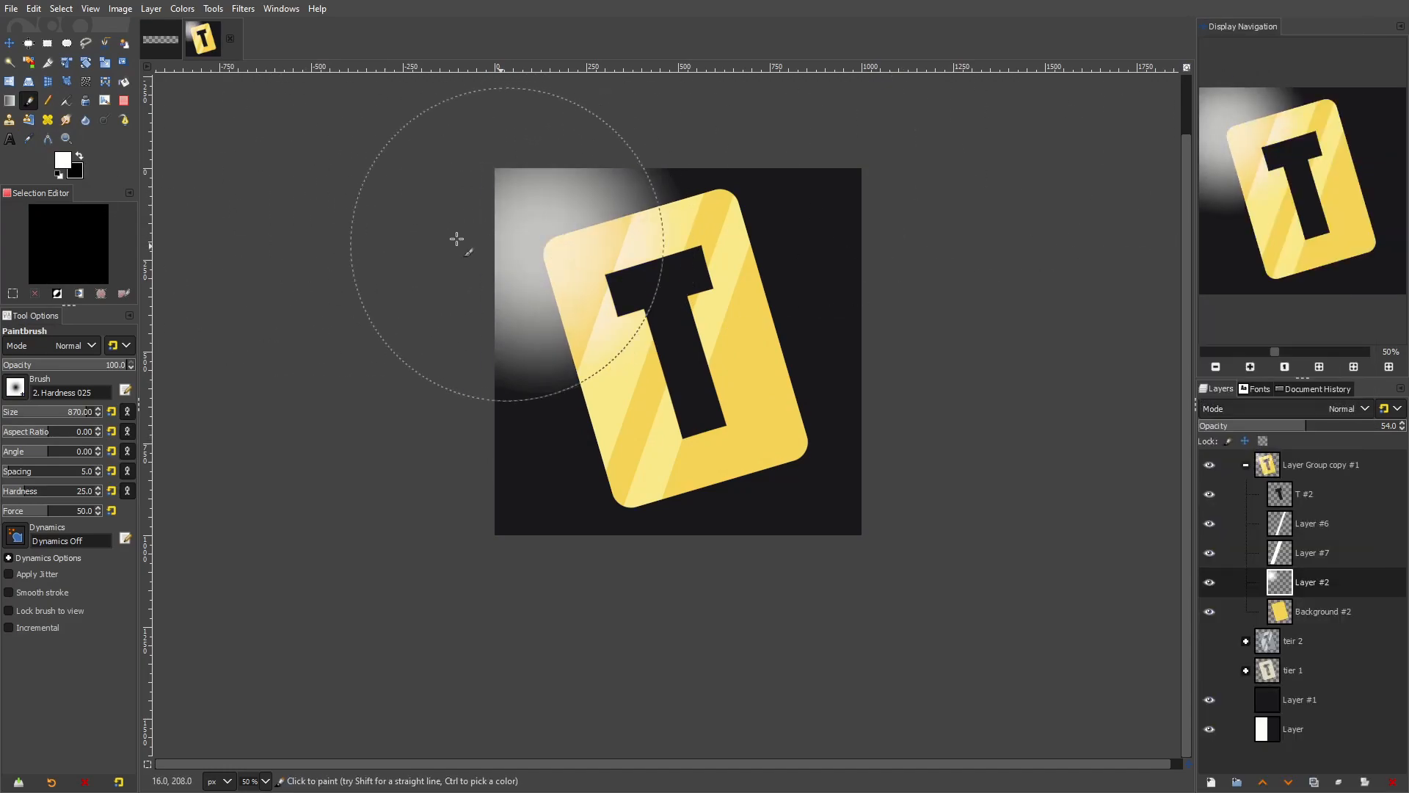
{"action": "left_click", "coordinate": [78, 158]}
{"action": "left_click", "coordinate": [748, 216]}
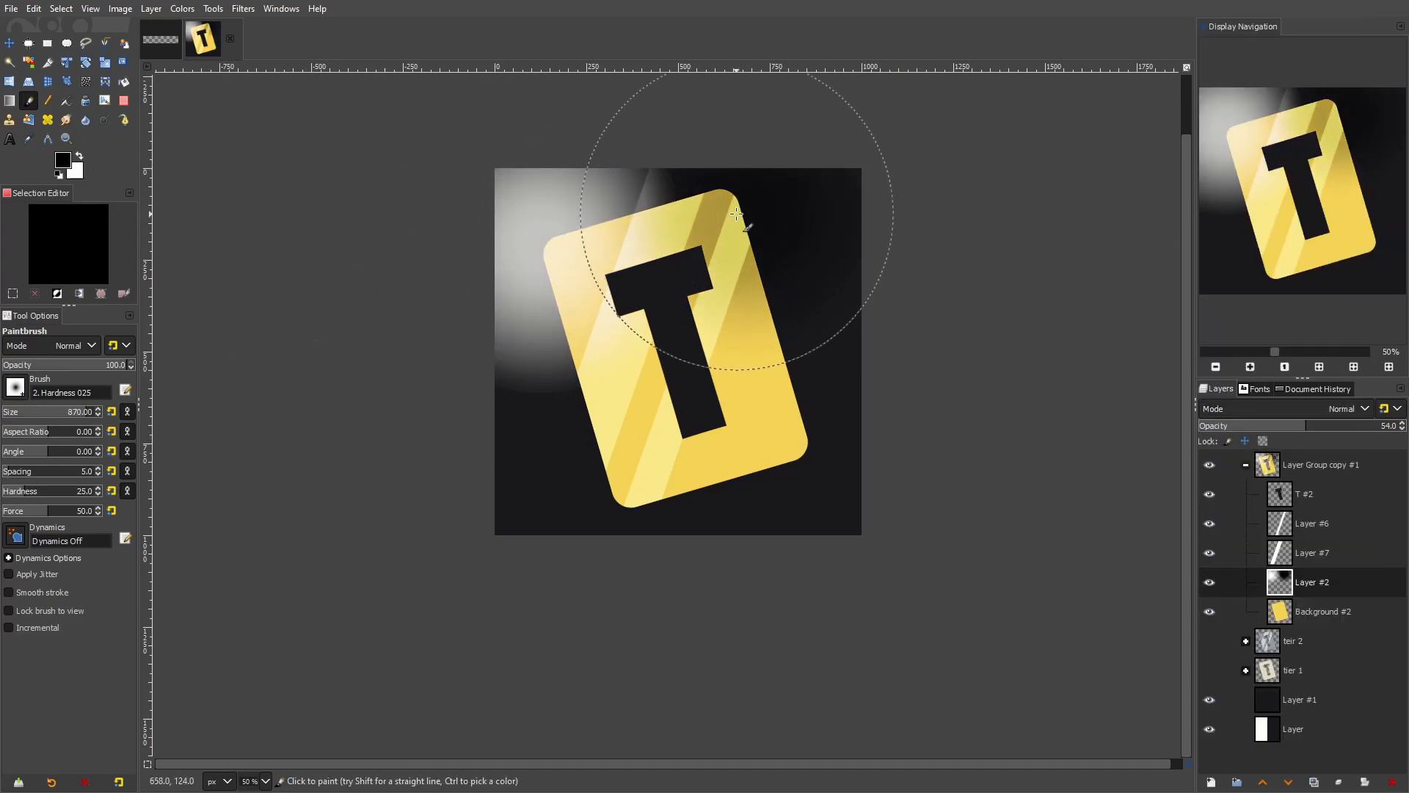
Paint a soft white glow on Layer #2 along the card's right side with the 870 Paintbrush
{"action": "left_click", "coordinate": [79, 157]}
{"action": "left_click", "coordinate": [777, 319]}
{"action": "left_click", "coordinate": [776, 319]}
{"action": "key", "text": "ctrl+z"}
{"action": "left_click", "coordinate": [790, 328]}
{"action": "key", "text": "ctrl+z"}
{"action": "key", "text": "ctrl+z"}
{"action": "key", "text": "ctrl+z"}
{"action": "left_click", "coordinate": [791, 328]}
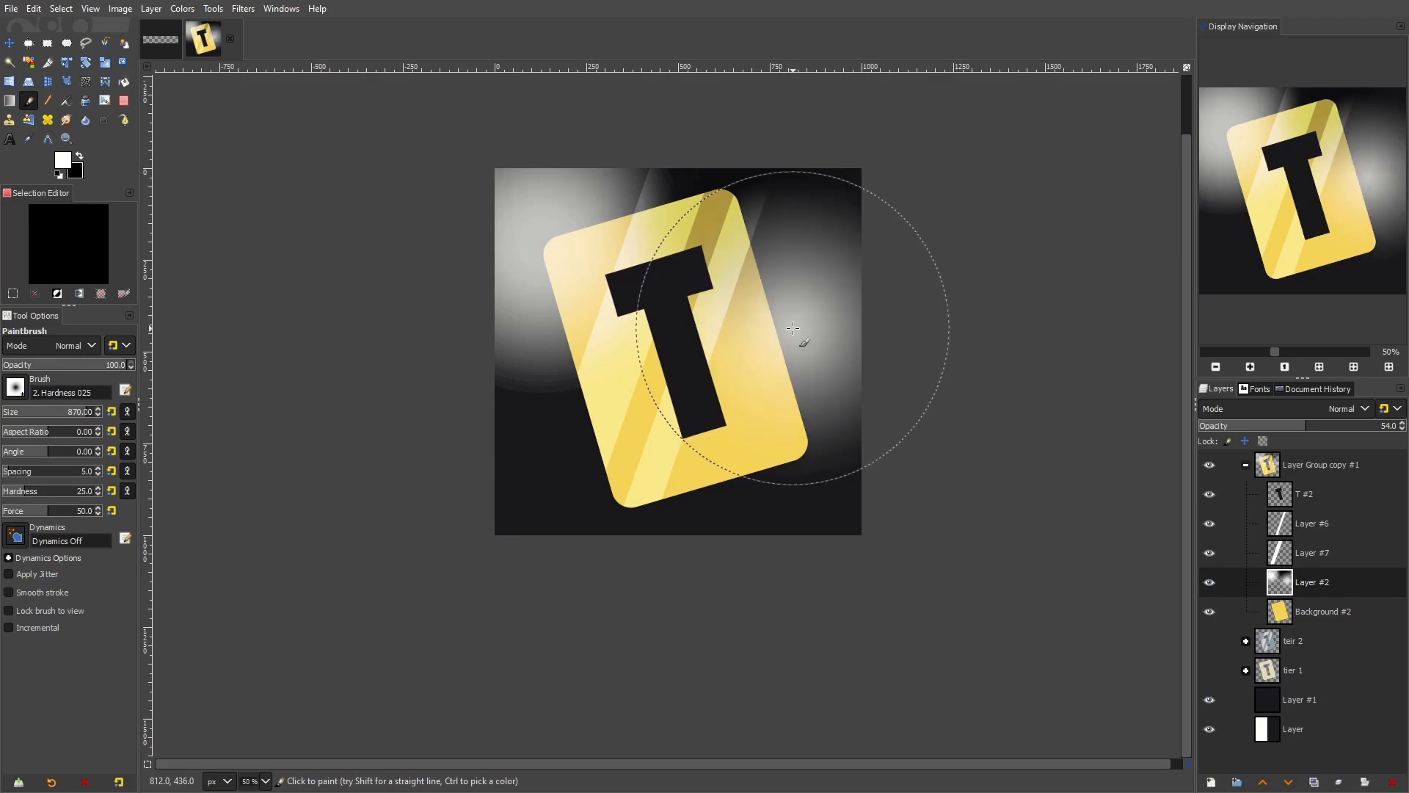
{"action": "left_click", "coordinate": [811, 340]}
Paint a soft black shade over the card's lower-left side and a white glow below its bottom edge on Layer #2
{"action": "left_click", "coordinate": [79, 157]}
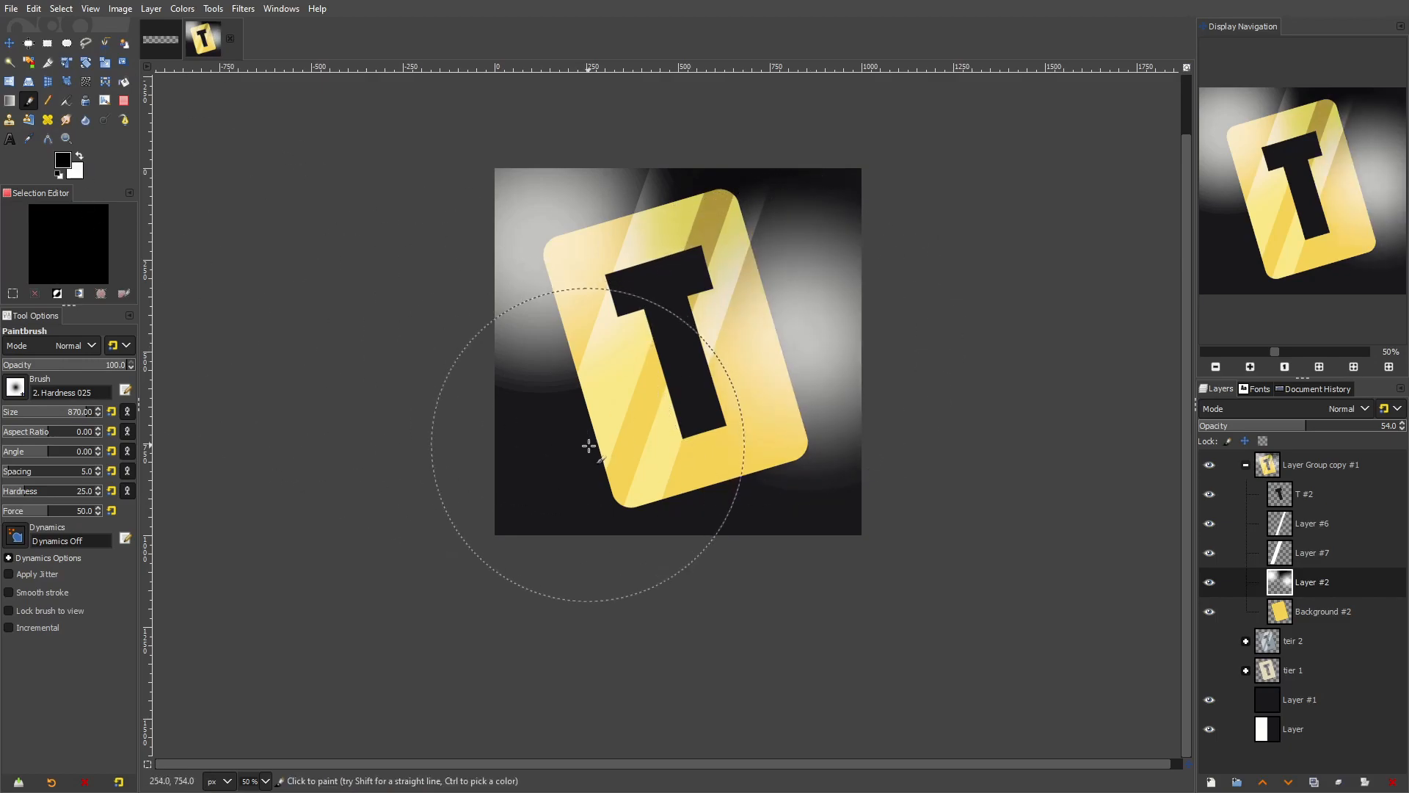
{"action": "left_click", "coordinate": [597, 439]}
{"action": "left_click", "coordinate": [598, 438]}
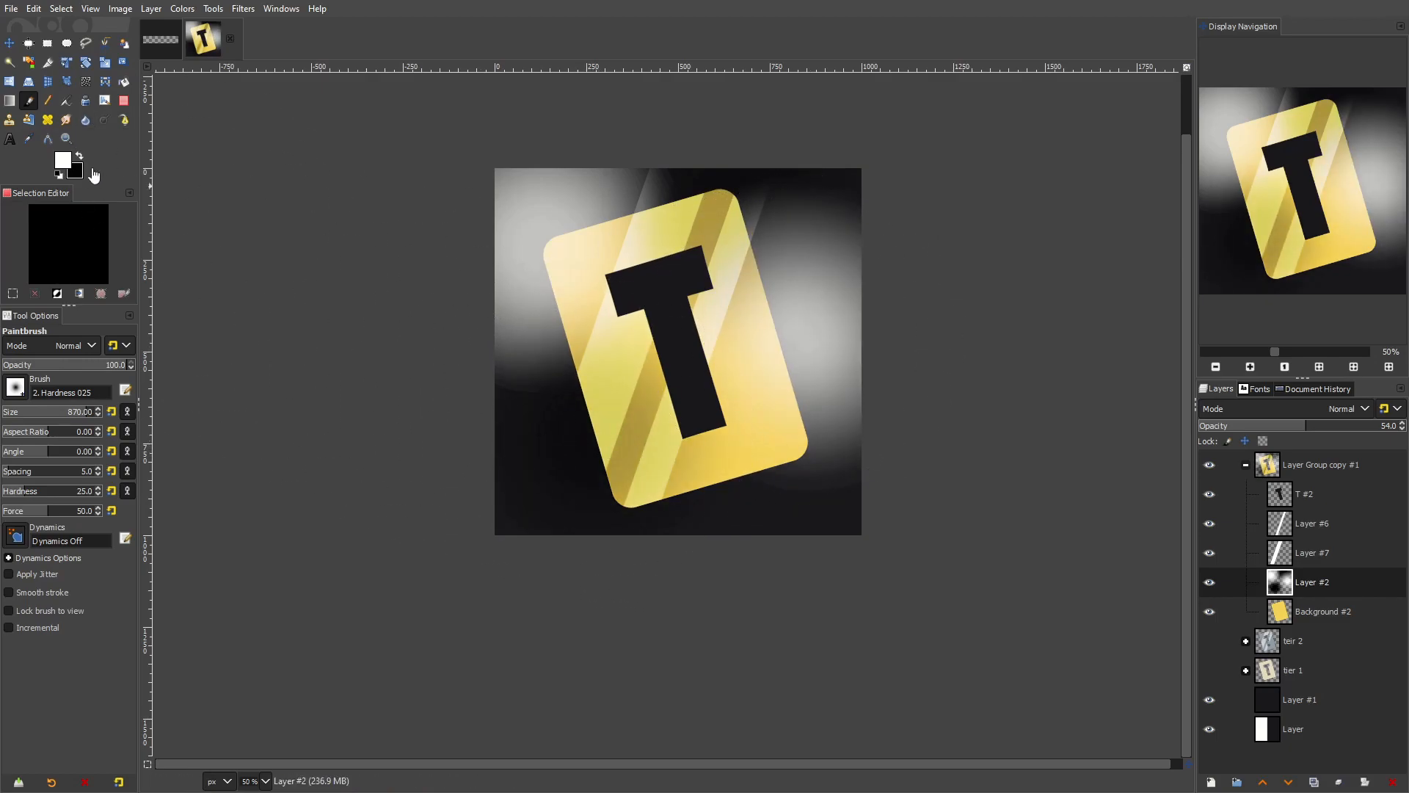
{"action": "left_click", "coordinate": [755, 527]}
{"action": "left_click", "coordinate": [733, 528]}
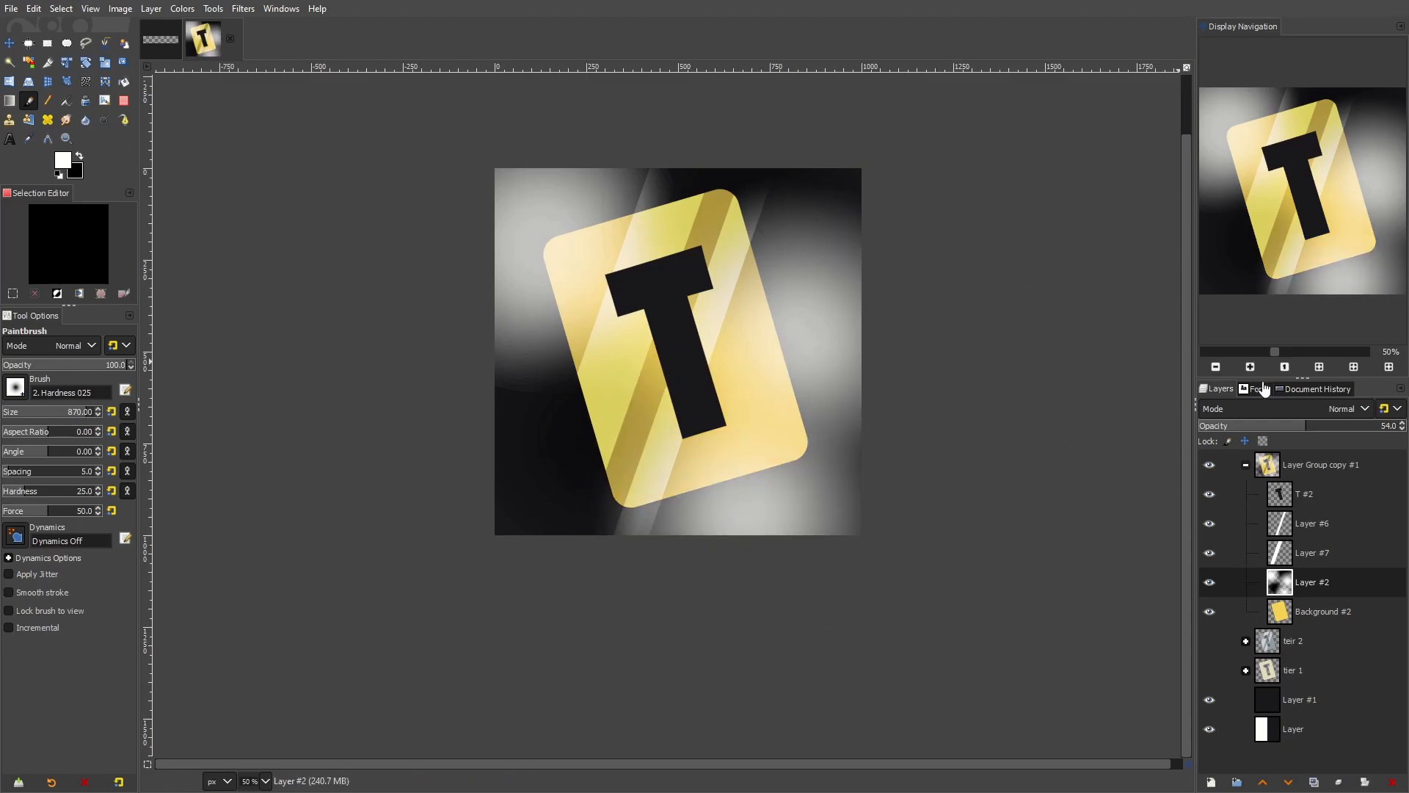
Paint a soft black shade on Layer #2 at the card's lower-right corner
{"action": "left_click", "coordinate": [77, 166]}
{"action": "left_click", "coordinate": [79, 157]}
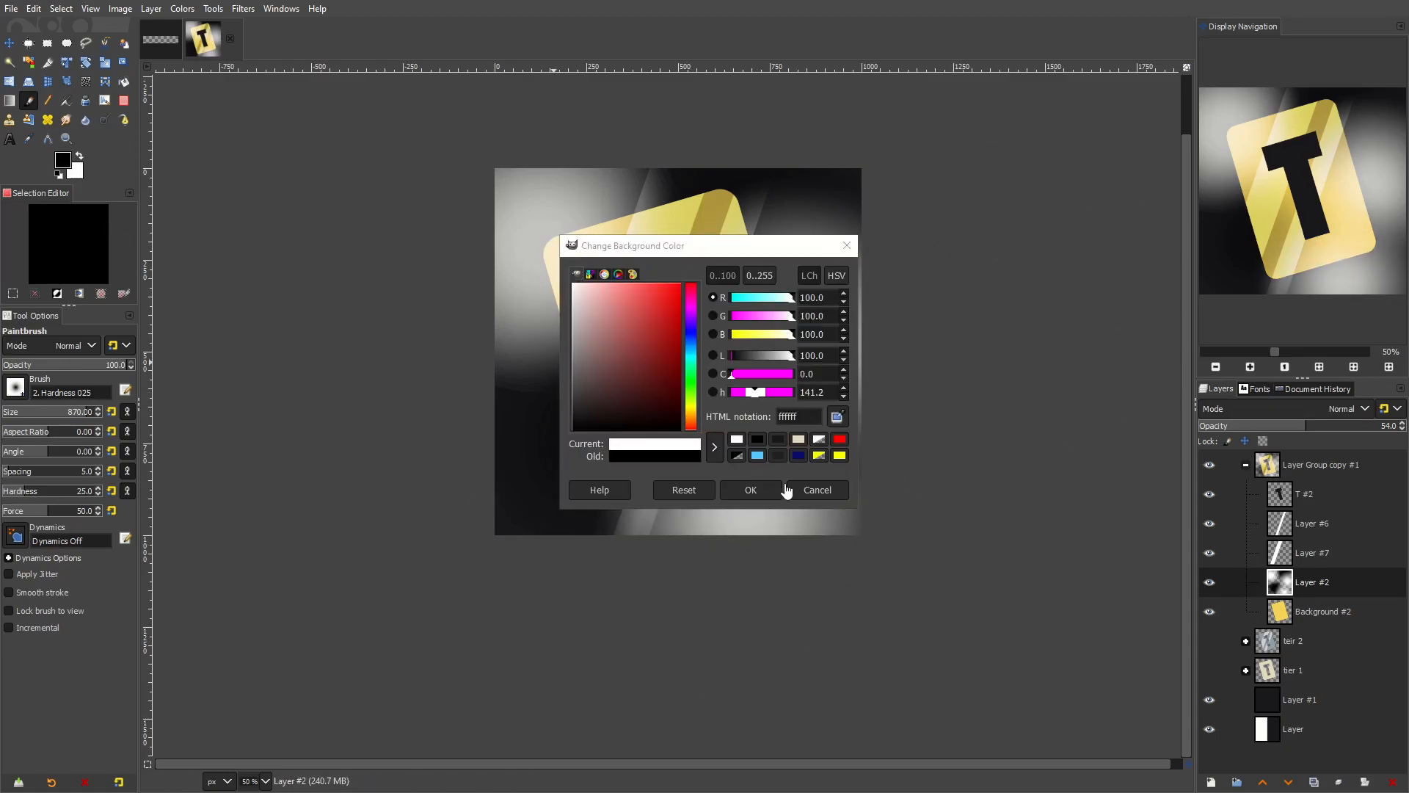
{"action": "left_click", "coordinate": [811, 491]}
{"action": "left_click", "coordinate": [829, 467]}
{"action": "left_click", "coordinate": [78, 157]}
{"action": "left_click", "coordinate": [79, 156]}
{"action": "left_click", "coordinate": [843, 474]}
{"action": "left_click", "coordinate": [839, 471]}
{"action": "left_click", "coordinate": [830, 466]}
Try Layer #2 in Overlay mode at 69.5 opacity and check the card at different zoom levels
{"action": "left_click", "coordinate": [1237, 410]}
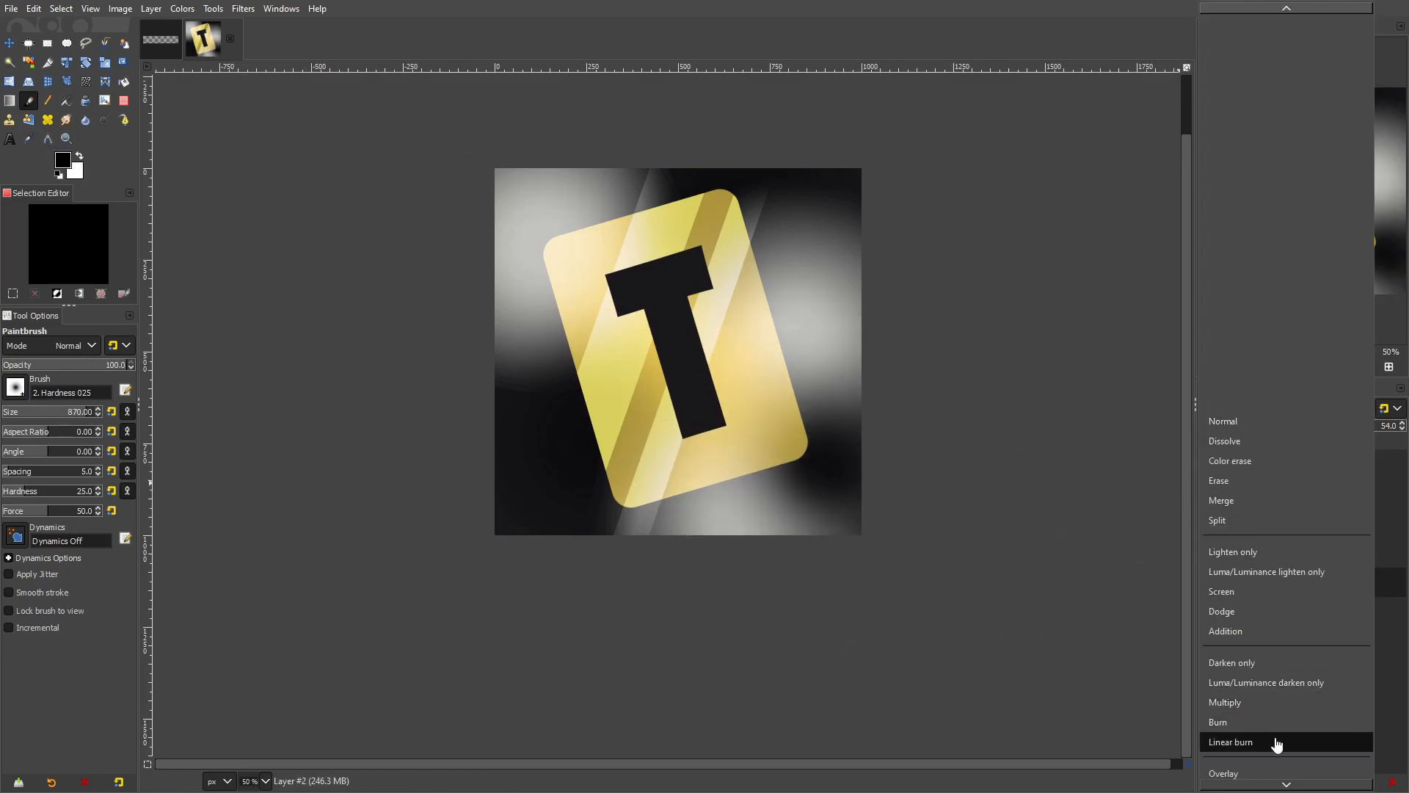
{"action": "left_click", "coordinate": [1275, 770]}
{"action": "left_click_drag", "start_coordinate": [1313, 428], "coordinate": [1337, 428]}
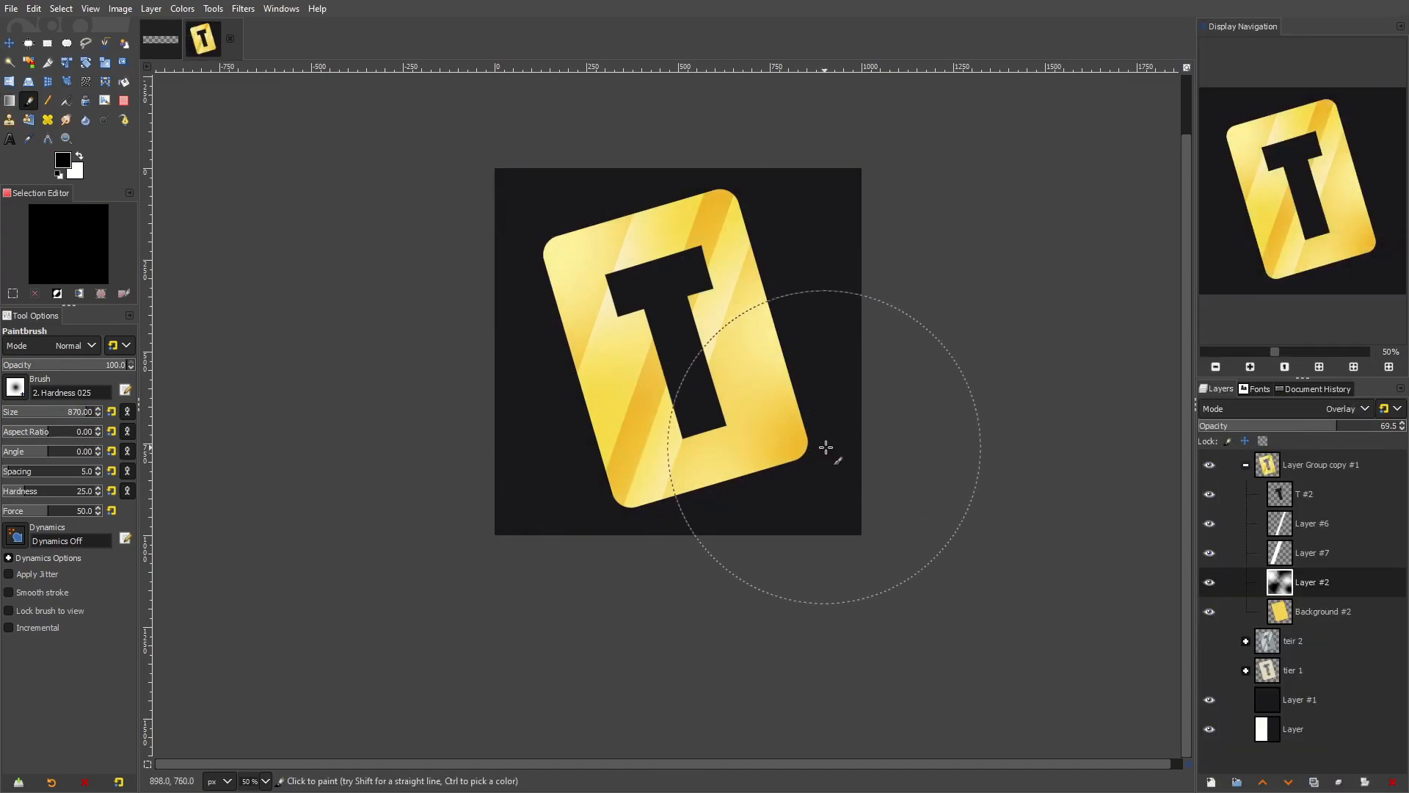
{"action": "scroll", "coordinate": [905, 380], "scroll_direction": "down", "scroll_amount": 4}
{"action": "scroll", "coordinate": [903, 379], "scroll_direction": "up", "scroll_amount": 3}
{"action": "scroll", "coordinate": [904, 381], "scroll_direction": "down", "scroll_amount": 3}
{"action": "scroll", "coordinate": [904, 380], "scroll_direction": "up", "scroll_amount": 4}
Set Layer #2 to Soft light mode with 100 opacity
{"action": "left_click", "coordinate": [1292, 409]}
{"action": "left_click", "coordinate": [1260, 443]}
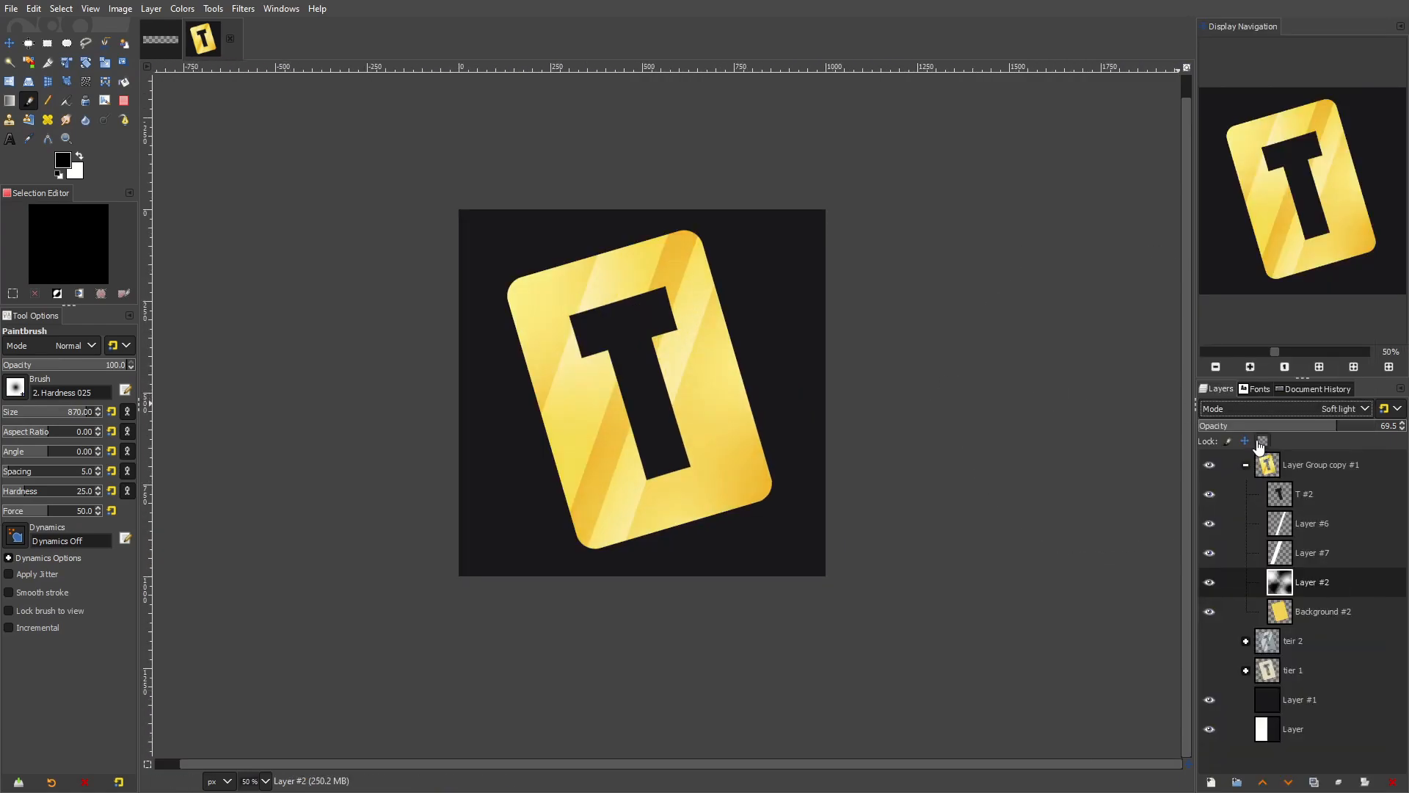
{"action": "left_click_drag", "start_coordinate": [1332, 430], "coordinate": [1401, 428]}
{"action": "scroll", "coordinate": [734, 384], "scroll_direction": "down", "scroll_amount": 1}
{"action": "scroll", "coordinate": [823, 406], "scroll_direction": "up", "scroll_amount": 2}
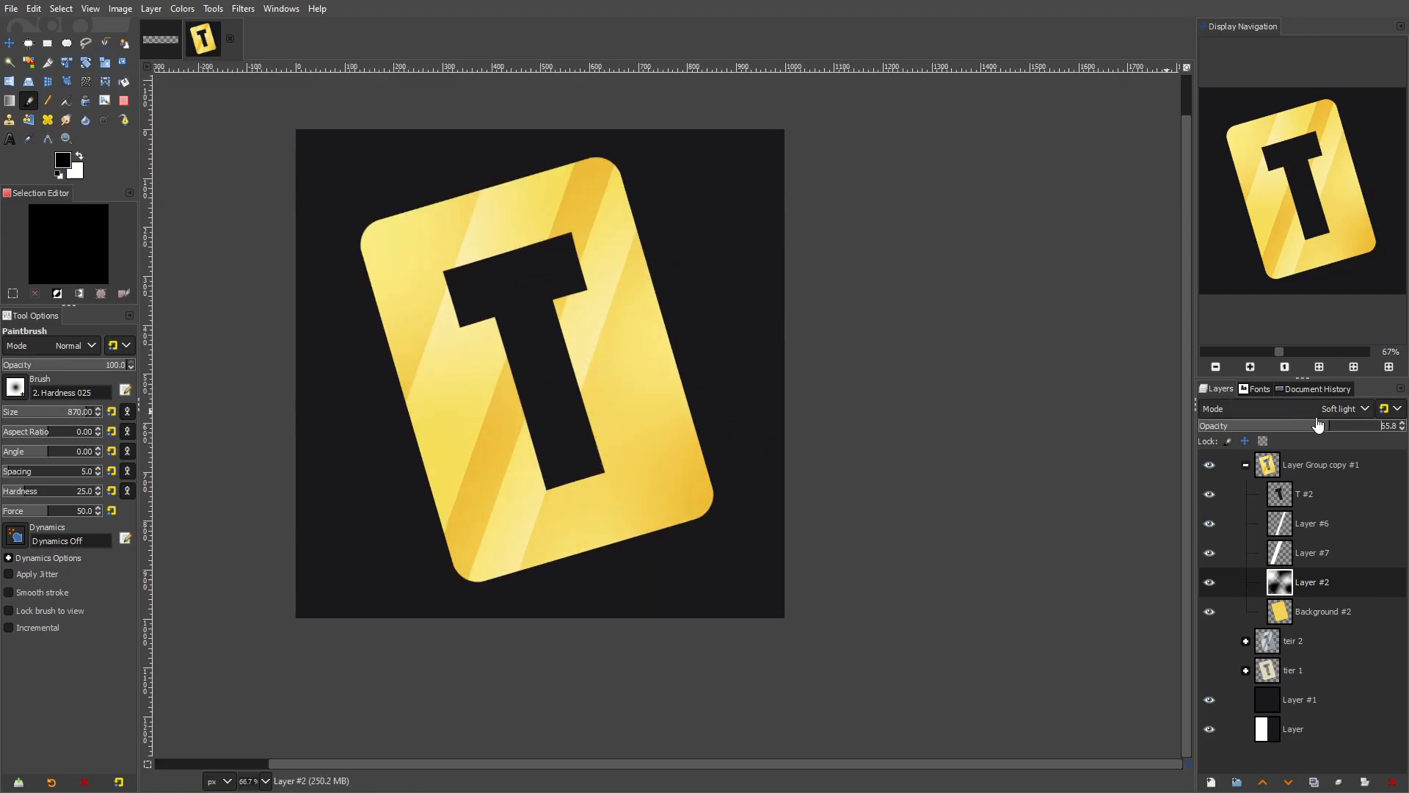
Colorize Layer #2 red with hue 0, saturation 1 and a raised lightness
{"action": "left_click", "coordinate": [182, 9]}
{"action": "left_click", "coordinate": [229, 402]}
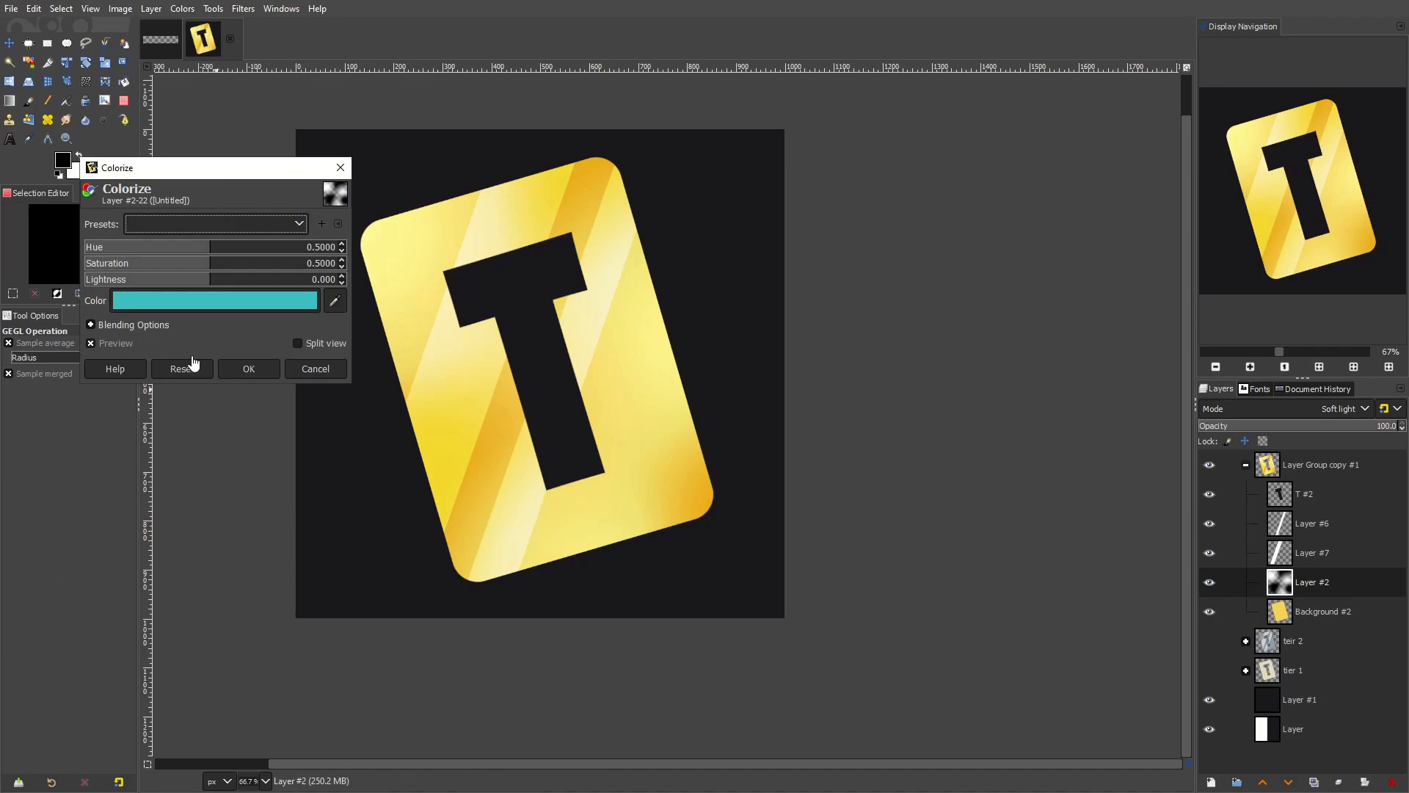
{"action": "left_click_drag", "start_coordinate": [184, 246], "coordinate": [78, 248]}
{"action": "left_click_drag", "start_coordinate": [218, 264], "coordinate": [396, 264]}
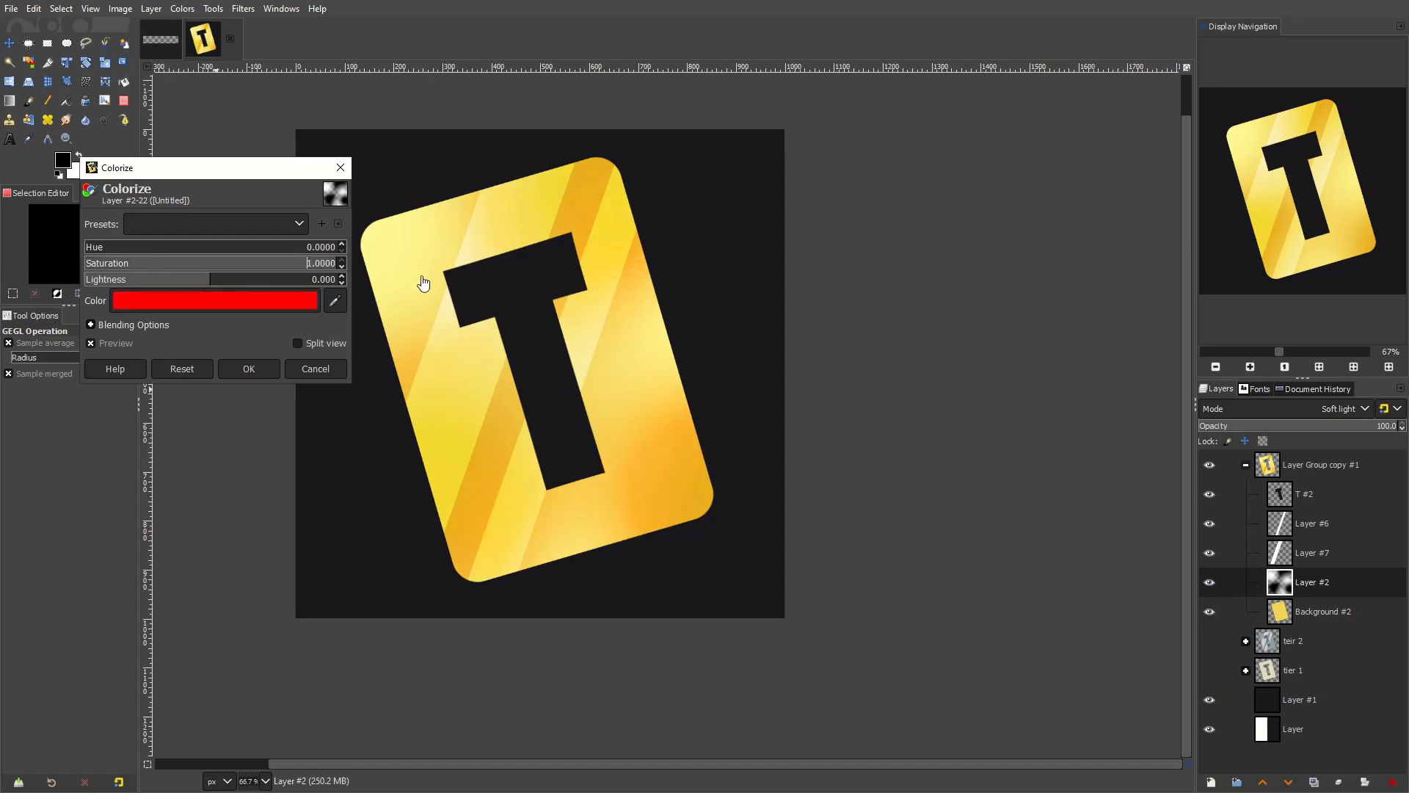
{"action": "left_click_drag", "start_coordinate": [226, 289], "coordinate": [282, 292]}
{"action": "left_click", "coordinate": [264, 368]}
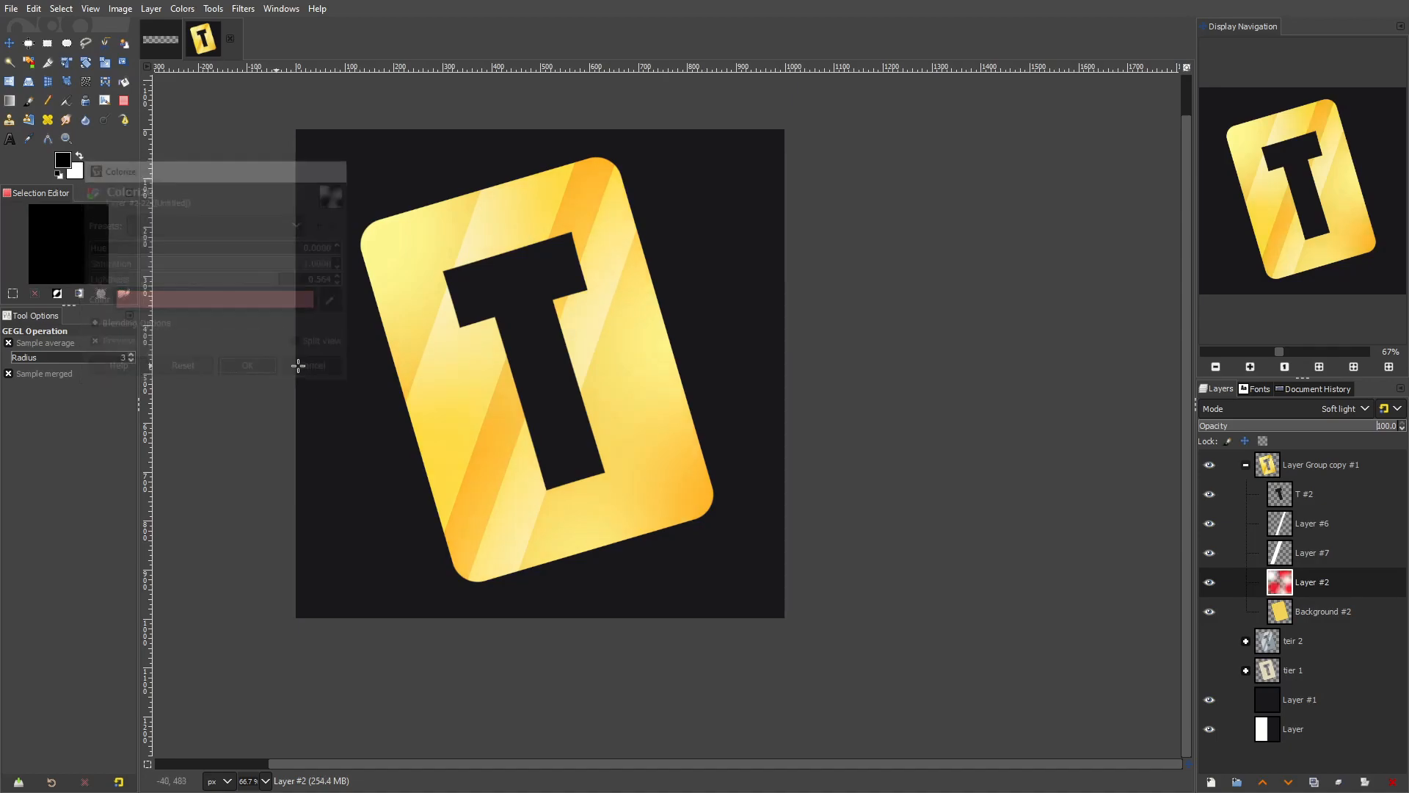
Strengthen the card's highlight stripes by raising Layer #6's opacity and setting Layer #7's opacity to 100
{"action": "scroll", "coordinate": [854, 389], "scroll_direction": "down", "scroll_amount": 7}
{"action": "scroll", "coordinate": [853, 390], "scroll_direction": "up", "scroll_amount": 6}
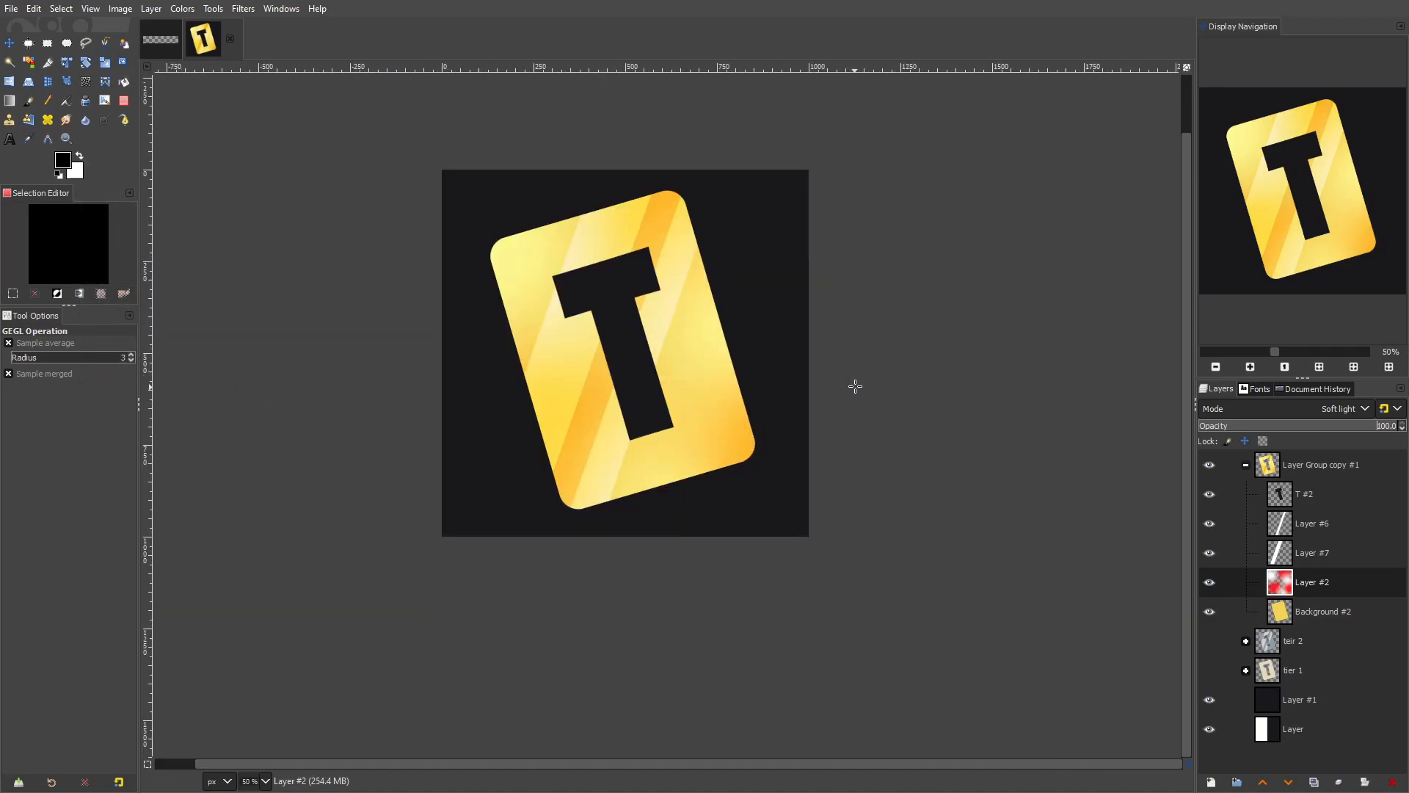
{"action": "left_click", "coordinate": [1299, 525]}
{"action": "left_click_drag", "start_coordinate": [1346, 429], "coordinate": [1380, 426]}
{"action": "left_click", "coordinate": [1353, 566]}
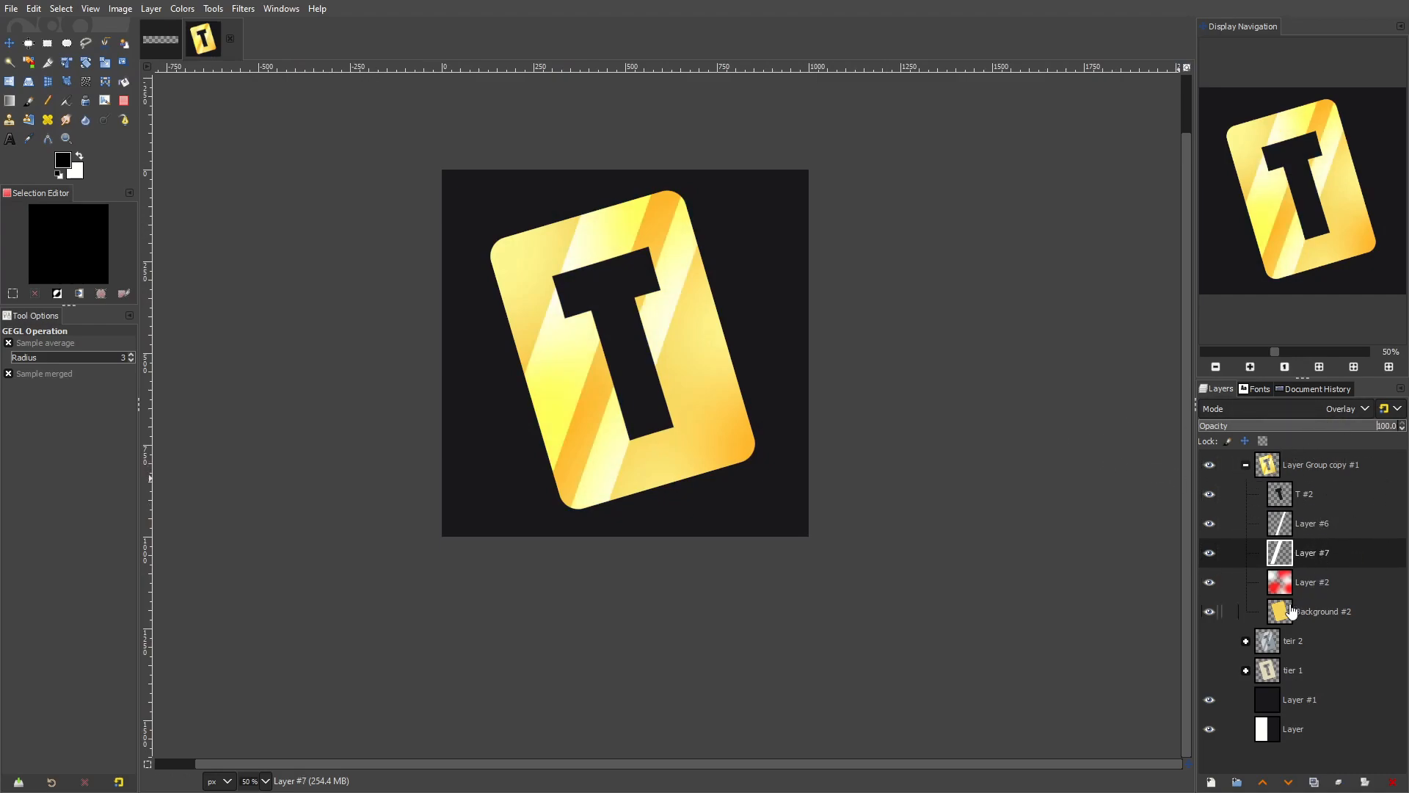
Adjust Layer #2's colour intensity with Hue-Saturation, setting its saturation to 63.4
{"action": "left_click", "coordinate": [1312, 590]}
{"action": "left_click", "coordinate": [180, 9]}
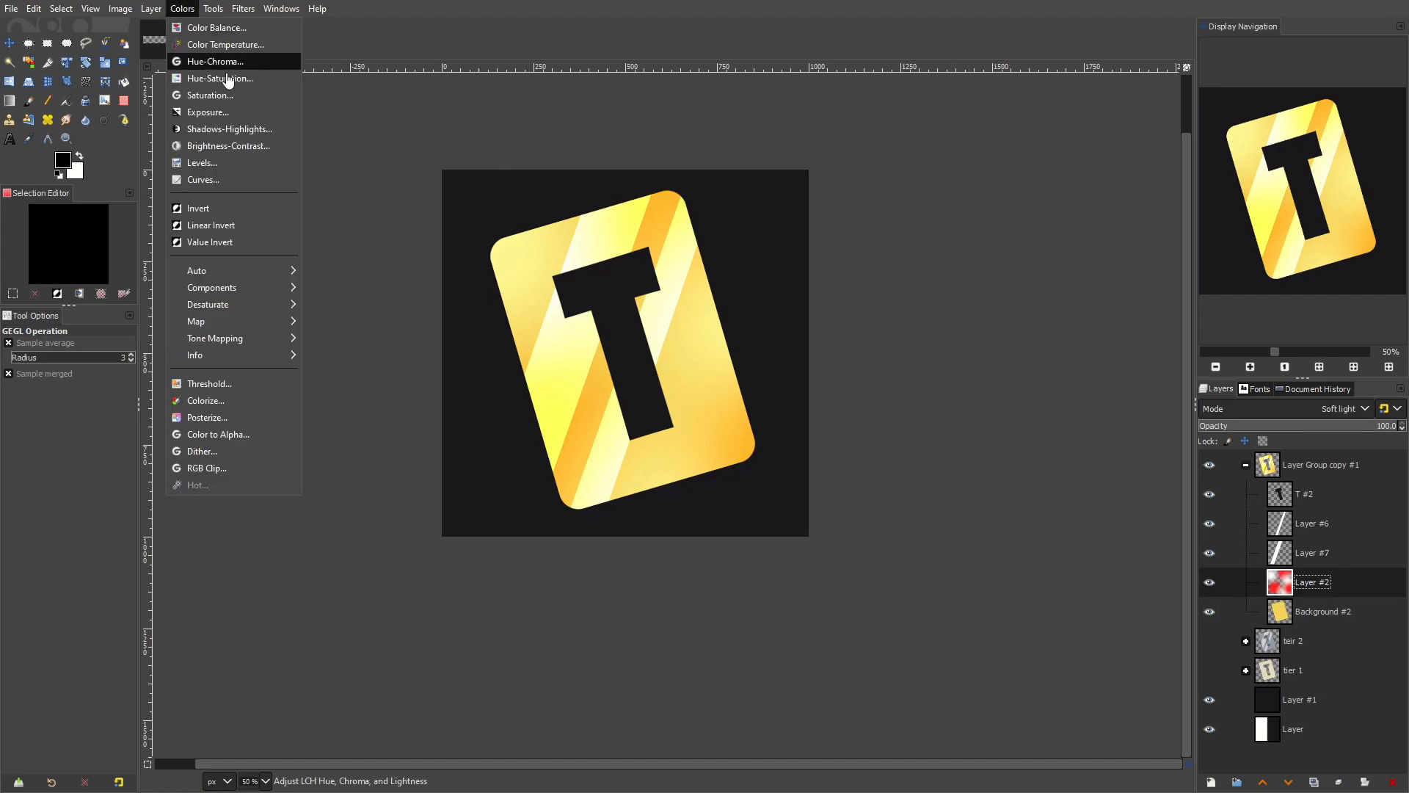
{"action": "left_click", "coordinate": [235, 73]}
{"action": "left_click_drag", "start_coordinate": [217, 445], "coordinate": [7, 445]}
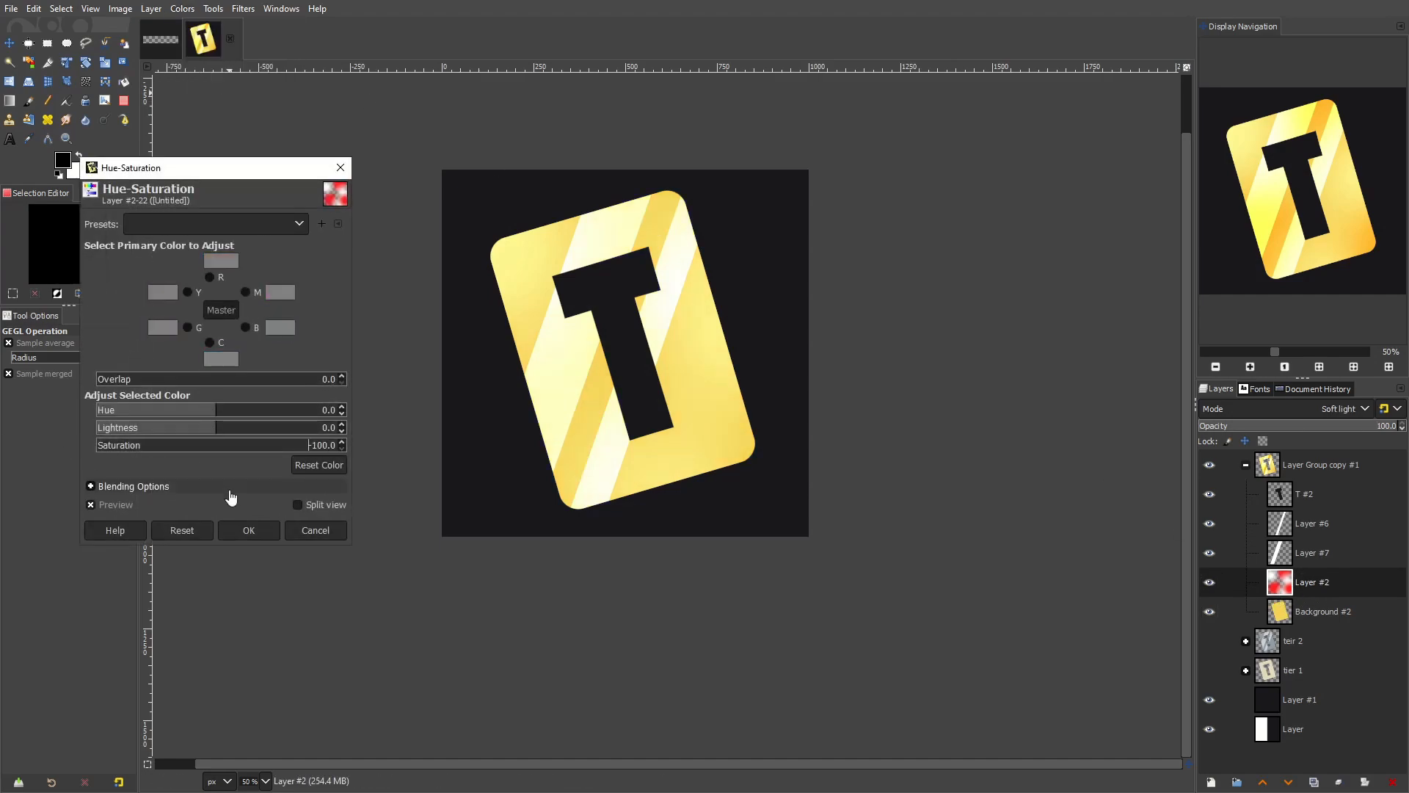
{"action": "left_click_drag", "start_coordinate": [189, 456], "coordinate": [260, 467]}
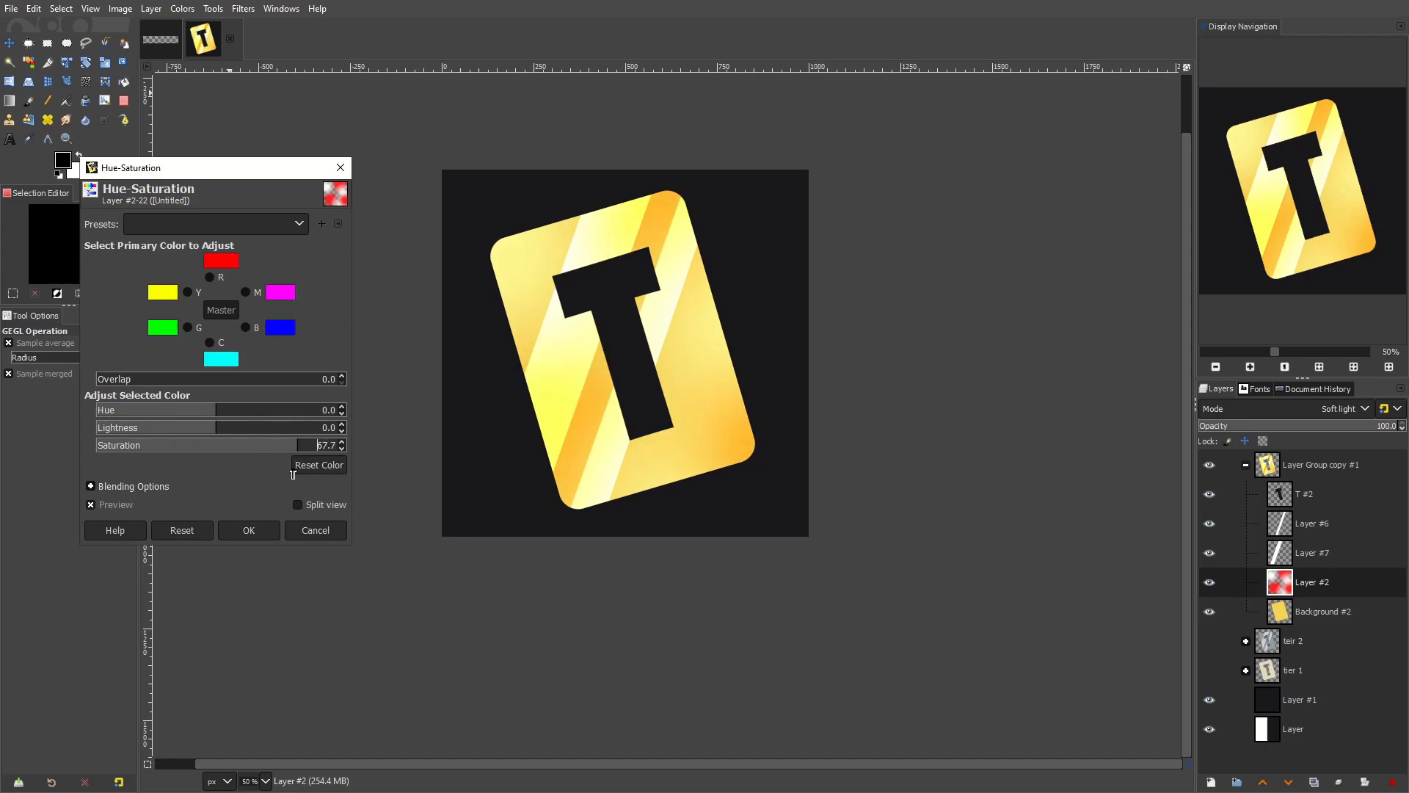
{"action": "scroll", "coordinate": [456, 289], "scroll_direction": "up", "scroll_amount": 10}
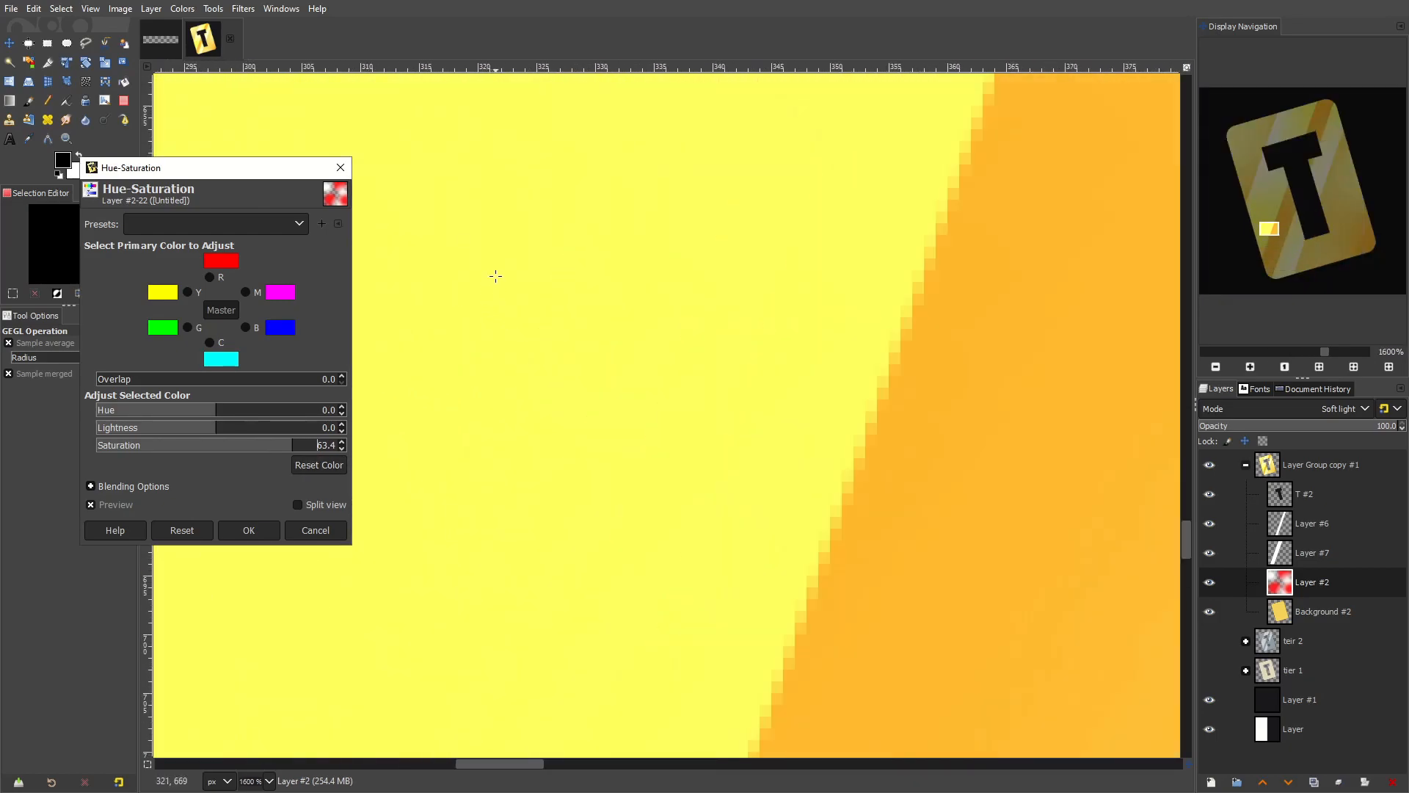
{"action": "scroll", "coordinate": [495, 277], "scroll_direction": "up", "scroll_amount": 2}
{"action": "scroll", "coordinate": [502, 262], "scroll_direction": "down", "scroll_amount": 15}
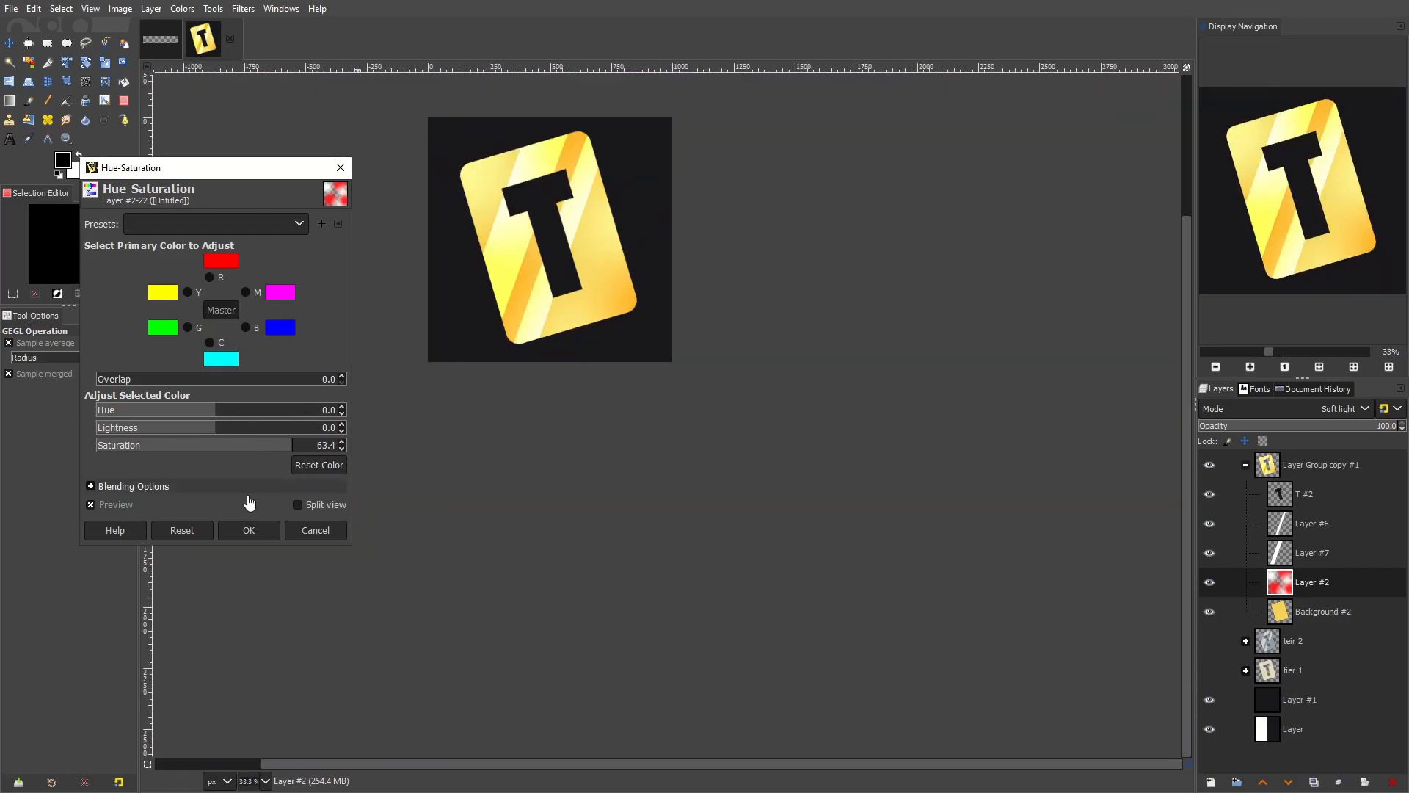
Try a different hue on Layer #2, restore its original red hue and apply the Hue-Saturation adjustment
{"action": "mouse_move", "coordinate": [208, 413]}
{"action": "left_mouse_down"}
{"action": "mouse_move", "coordinate": [244, 424]}
{"action": "mouse_move", "coordinate": [216, 421]}
{"action": "left_mouse_up"}
{"action": "left_click", "coordinate": [329, 415]}
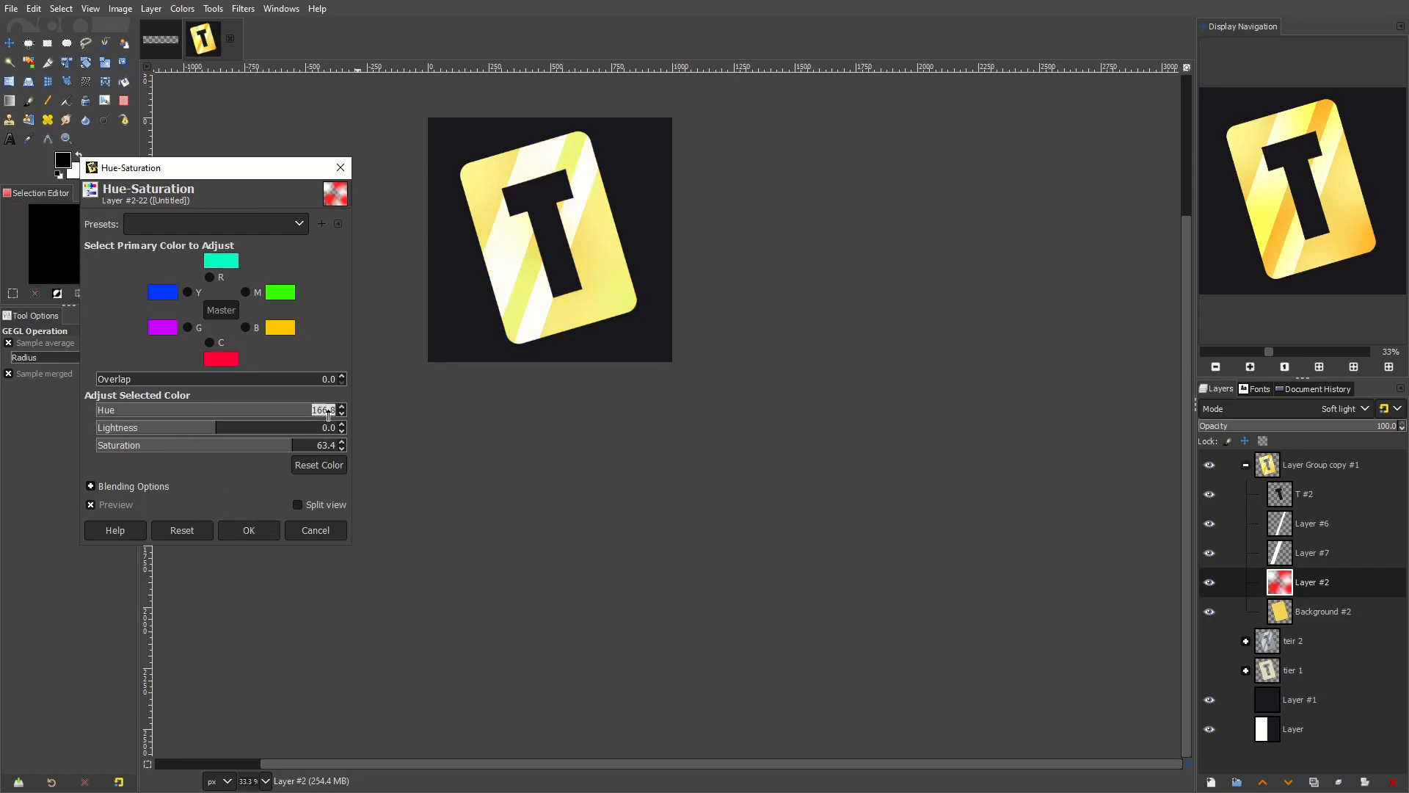
{"action": "left_click", "coordinate": [270, 527]}
{"action": "scroll", "coordinate": [583, 198], "scroll_direction": "up", "scroll_amount": 2}
{"action": "scroll", "coordinate": [686, 211], "scroll_direction": "down", "scroll_amount": 7}
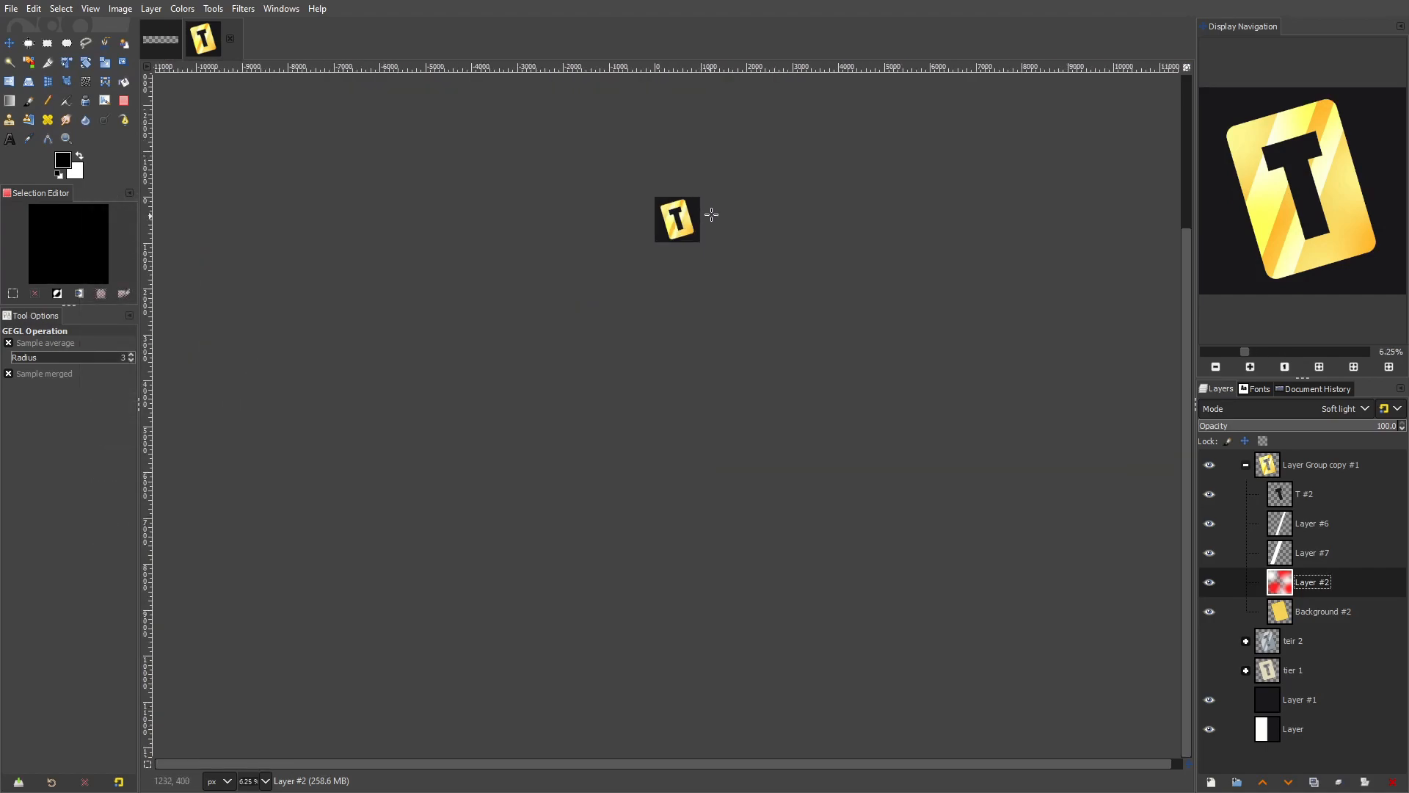
{"action": "scroll", "coordinate": [725, 207], "scroll_direction": "down", "scroll_amount": 1}
{"action": "scroll", "coordinate": [713, 208], "scroll_direction": "up", "scroll_amount": 7}
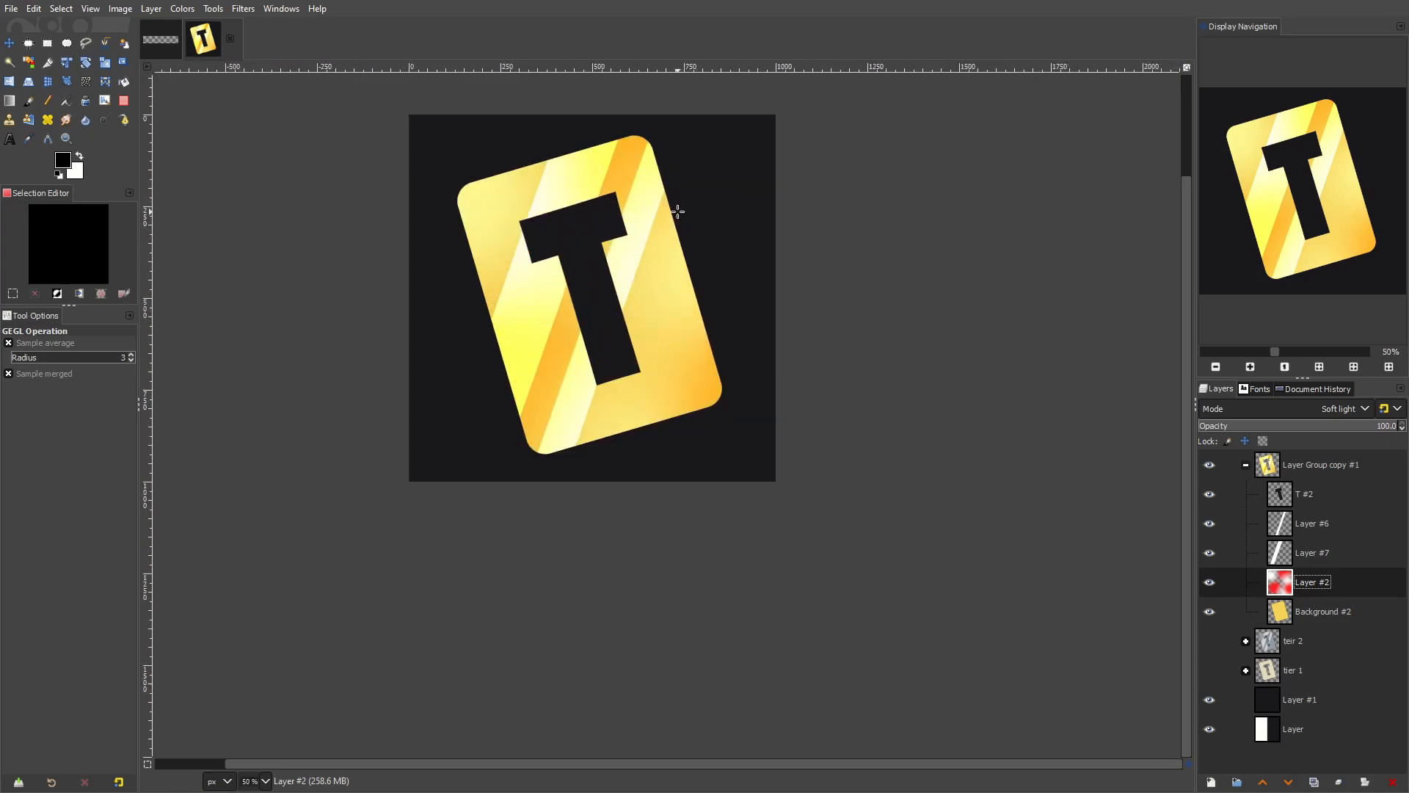
Rename the collapsed gold card group "teir 3" and duplicate it
{"action": "left_click", "coordinate": [1324, 555]}
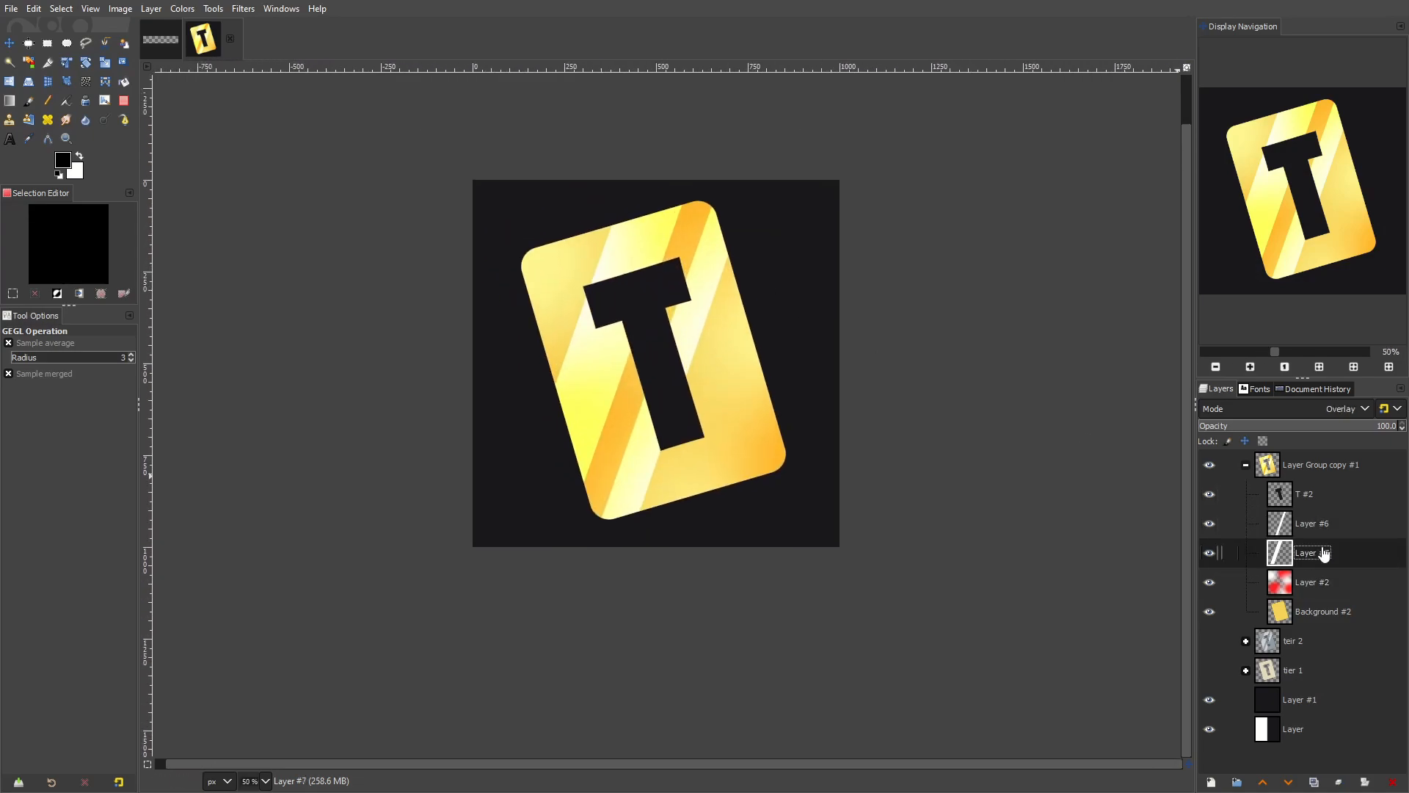
{"action": "left_click", "coordinate": [1246, 465]}
{"action": "double_click", "coordinate": [1335, 467]}
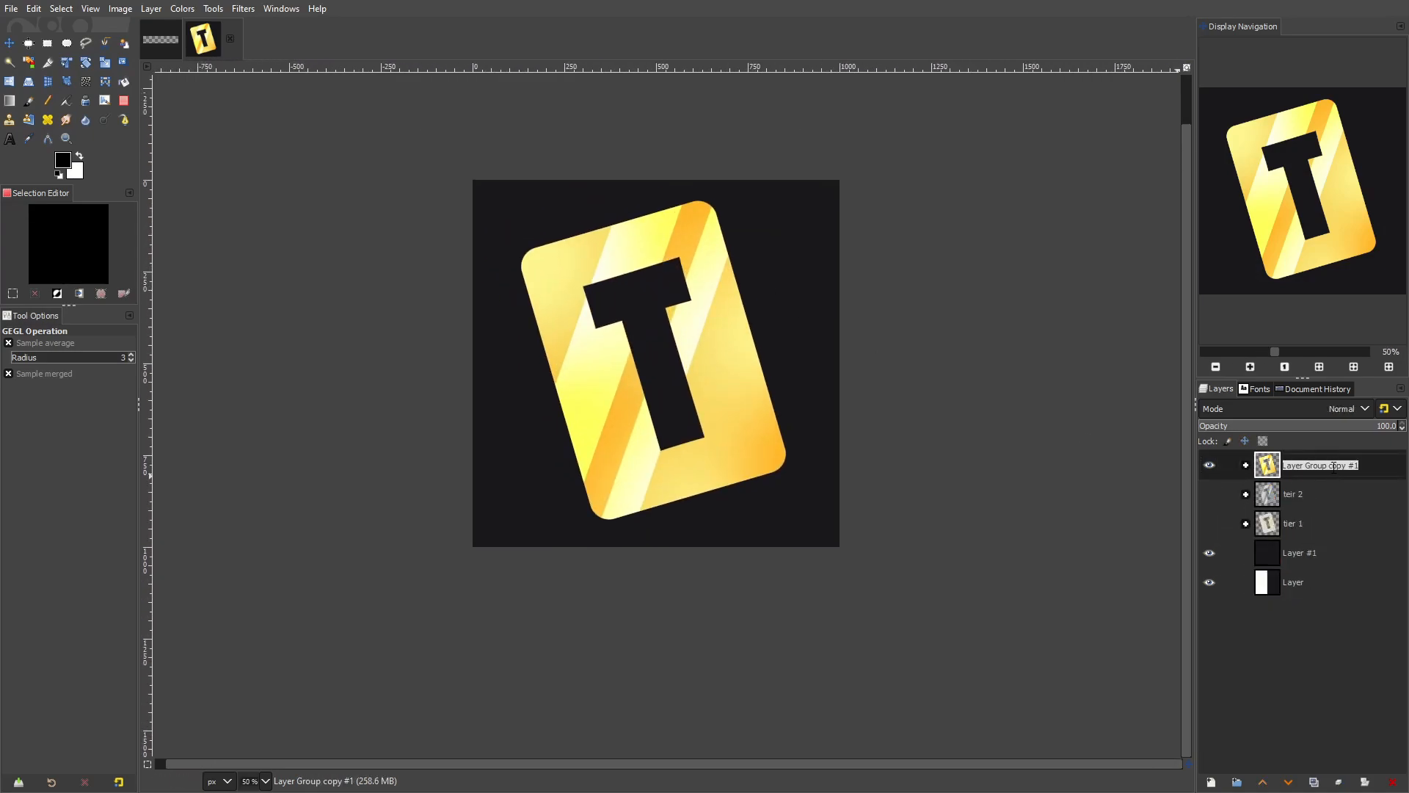
{"action": "type", "text": "teir 3"}
{"action": "key", "text": "Return"}
{"action": "right_click", "coordinate": [1334, 474]}
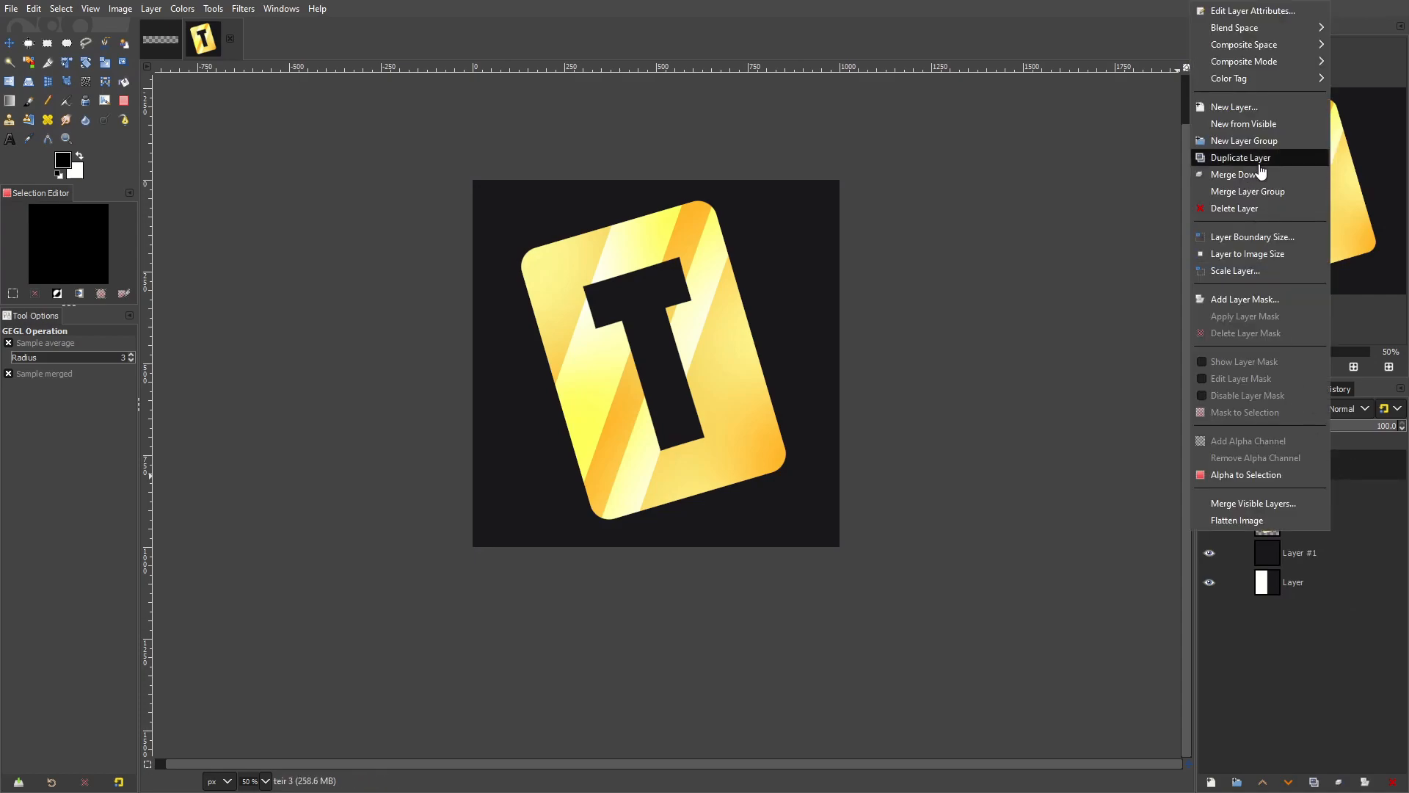
{"action": "left_click", "coordinate": [1225, 151]}
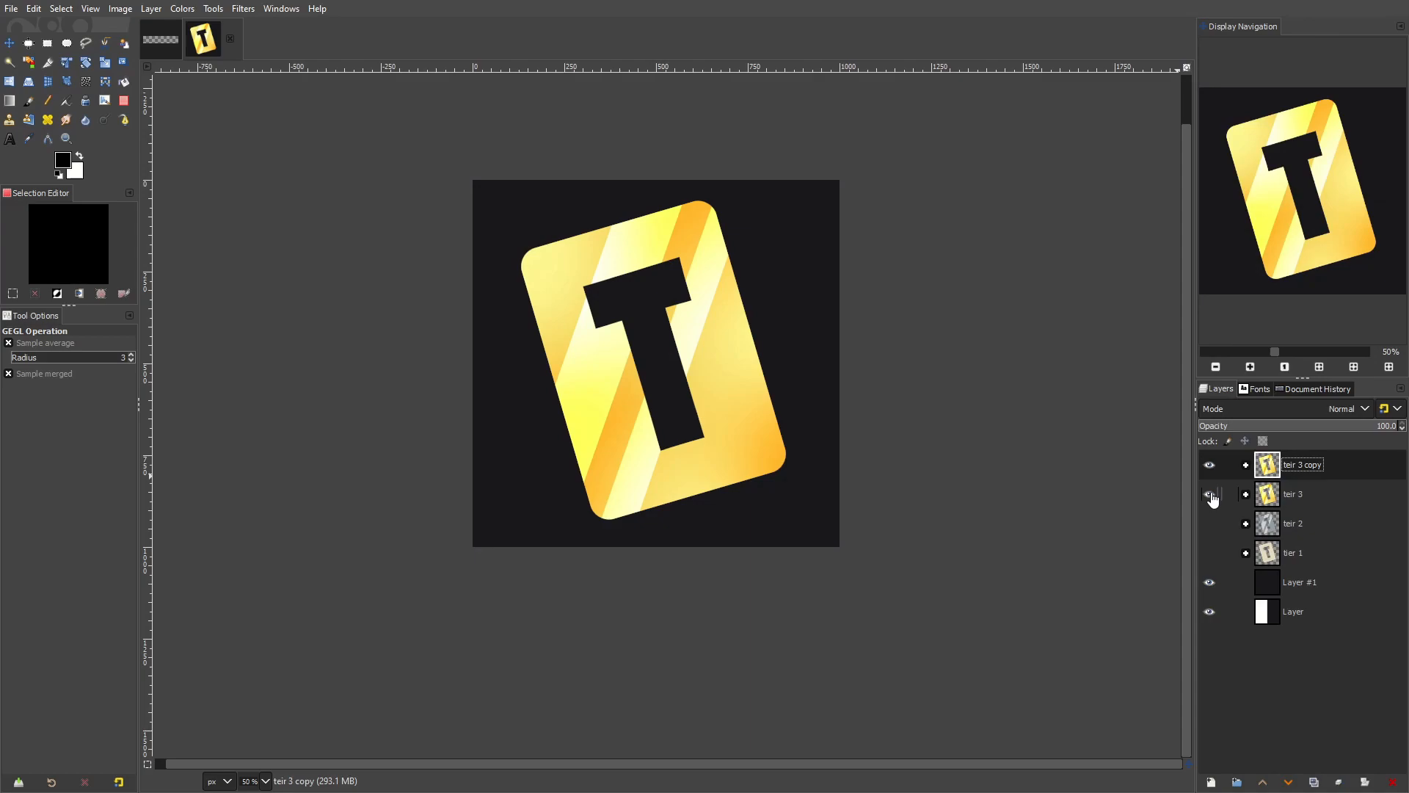
Hide the original teir 3 group and the stripe layers Layer #8 and Layer #9 inside its copy
{"action": "left_click", "coordinate": [1246, 465]}
{"action": "left_click", "coordinate": [1305, 620]}
{"action": "left_click", "coordinate": [1317, 590]}
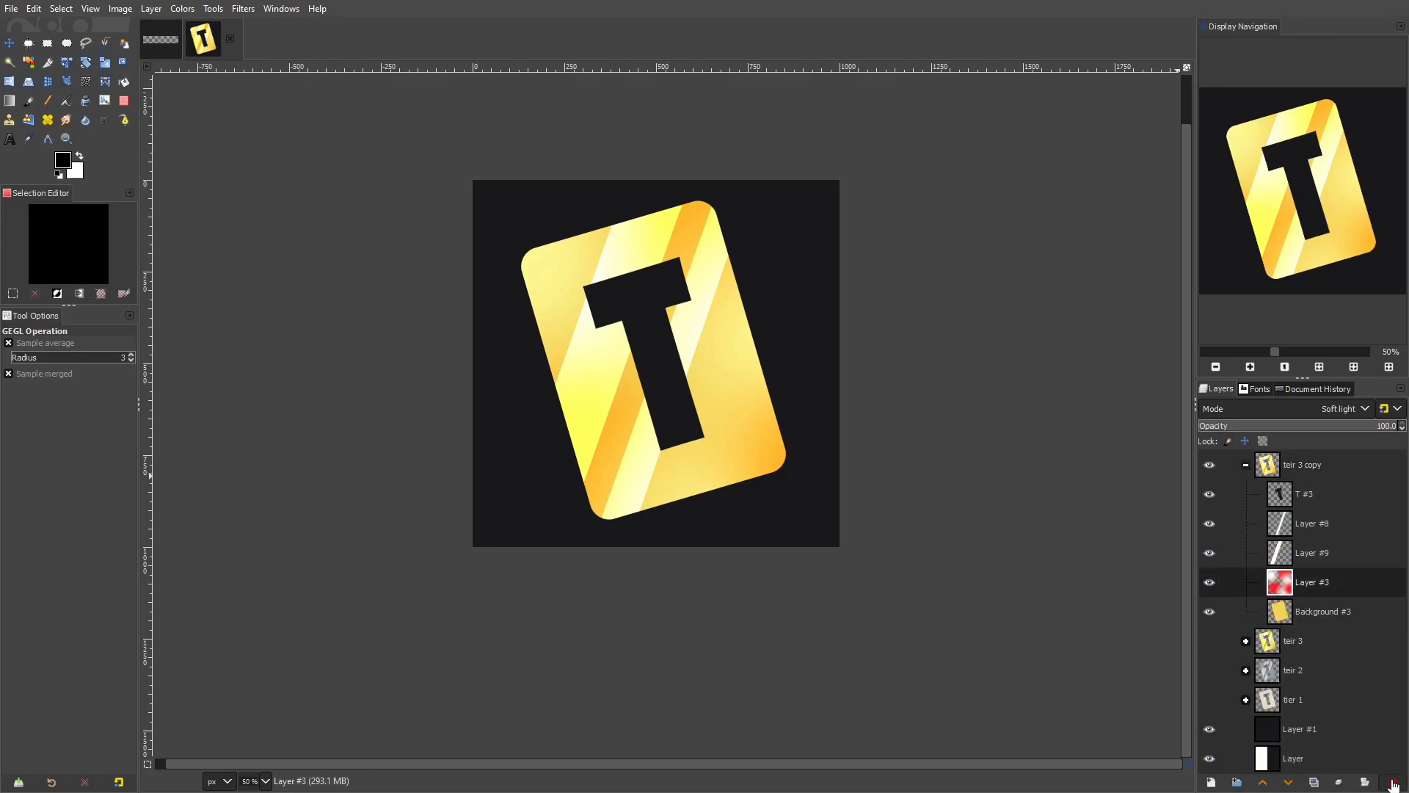
{"action": "left_click", "coordinate": [1334, 617]}
{"action": "left_click_drag", "start_coordinate": [1210, 523], "coordinate": [1211, 556]}
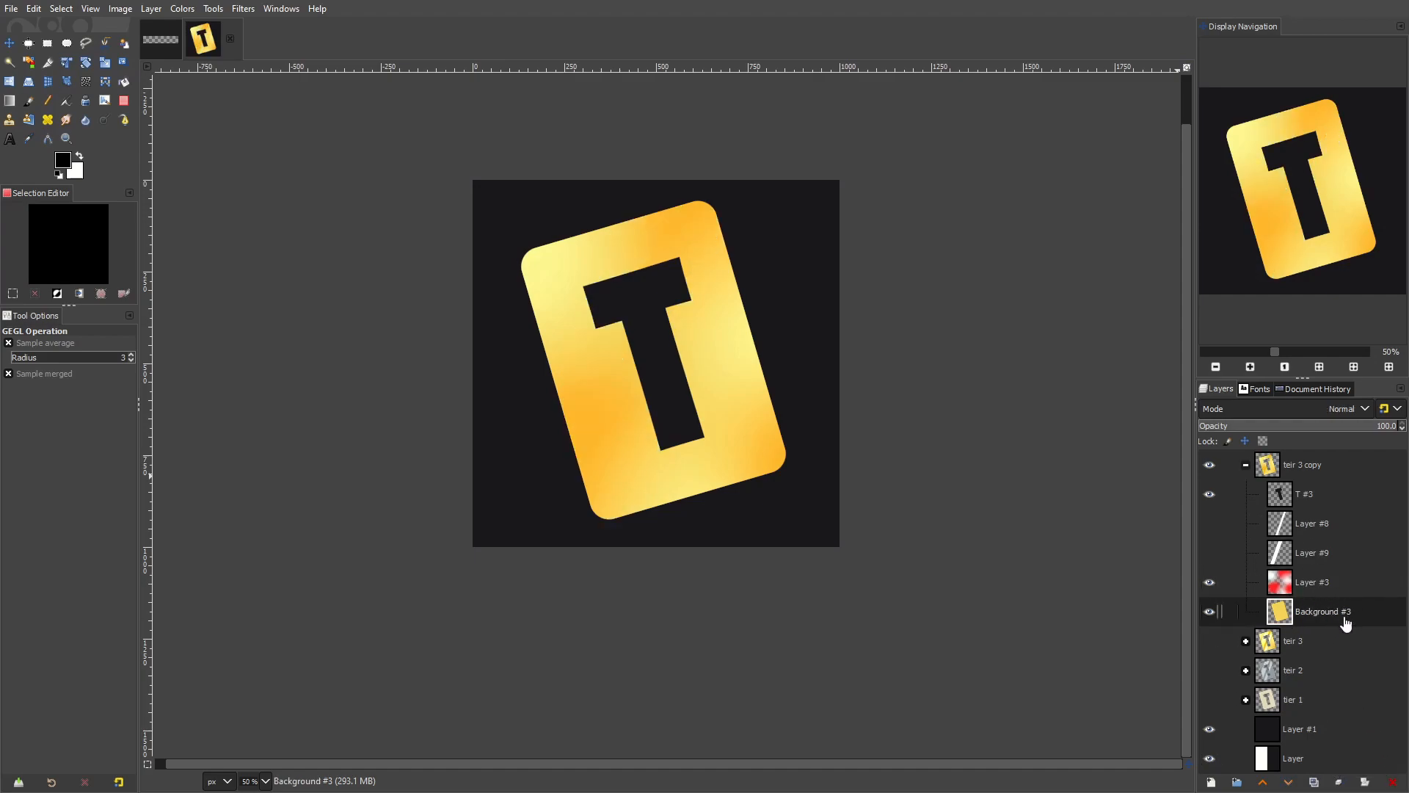
Recolor Background #3 purple with a Hue-Saturation hue of -139.4, hiding Layer #3 to judge the flat colour
{"action": "left_click", "coordinate": [183, 9]}
{"action": "left_click", "coordinate": [217, 79]}
{"action": "left_click_drag", "start_coordinate": [171, 411], "coordinate": [356, 416]}
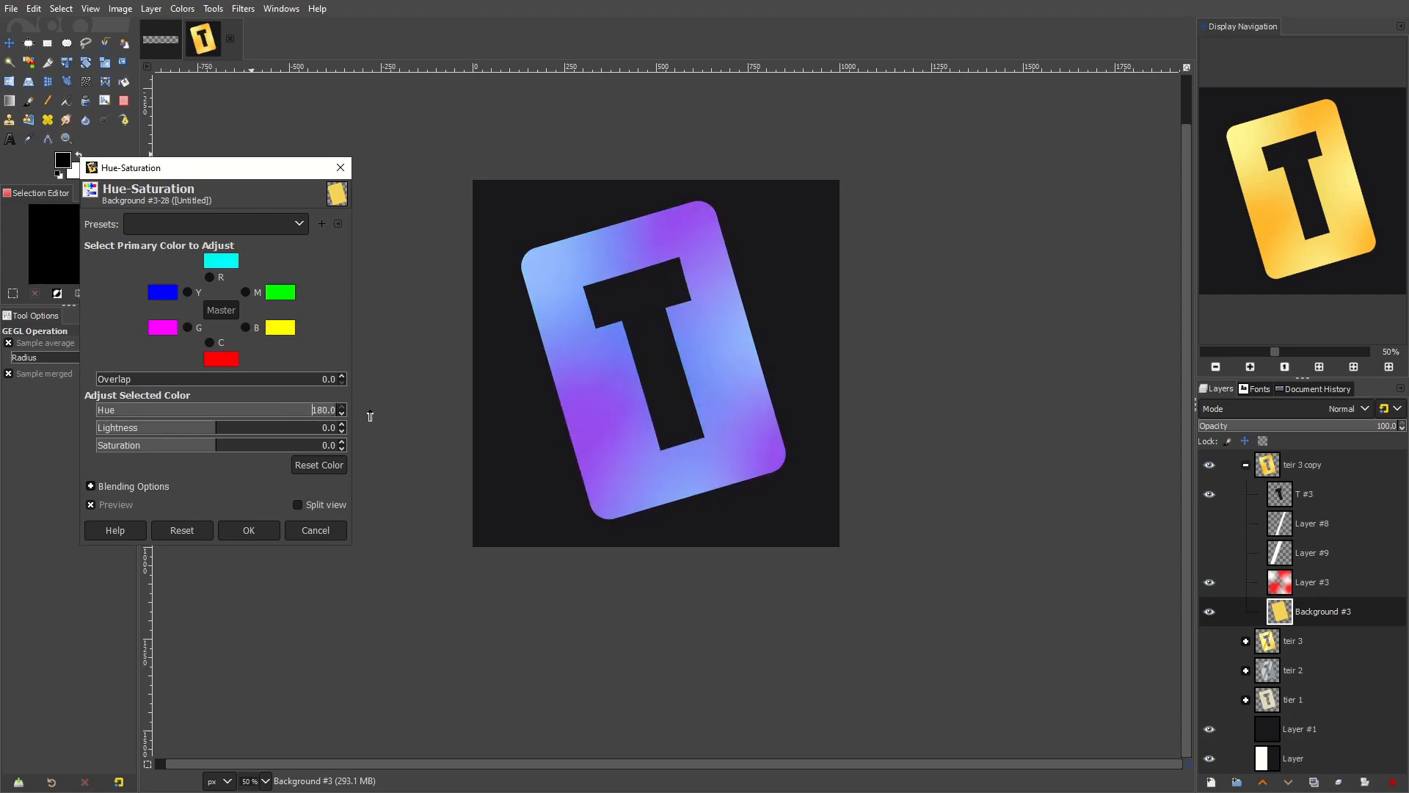
{"action": "left_click", "coordinate": [1209, 583]}
{"action": "left_click_drag", "start_coordinate": [111, 411], "coordinate": [124, 423]}
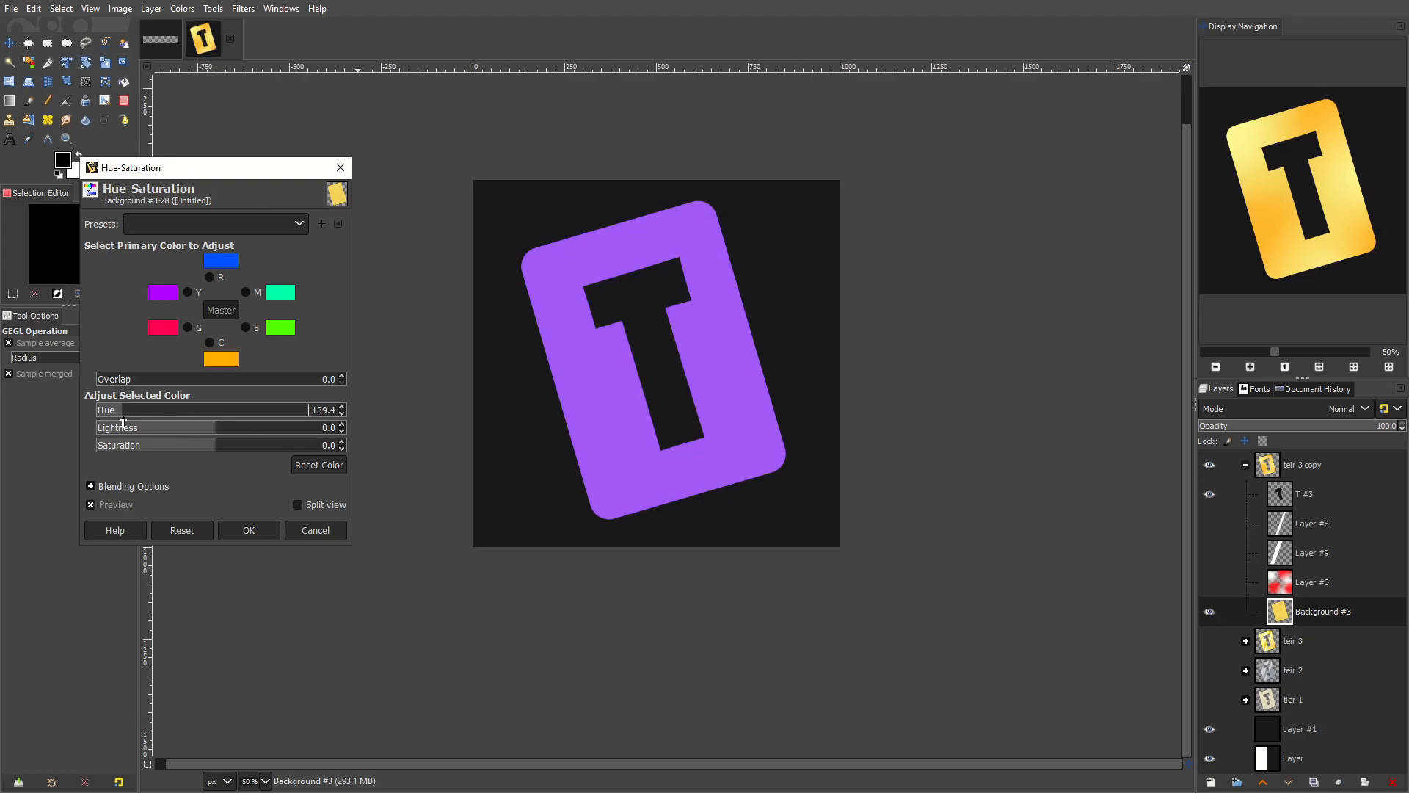
{"action": "left_click", "coordinate": [249, 530]}
Show and clear Layer #3, and paint a soft white glow at the card's centre with a 772 px brush
{"action": "left_click", "coordinate": [1209, 582]}
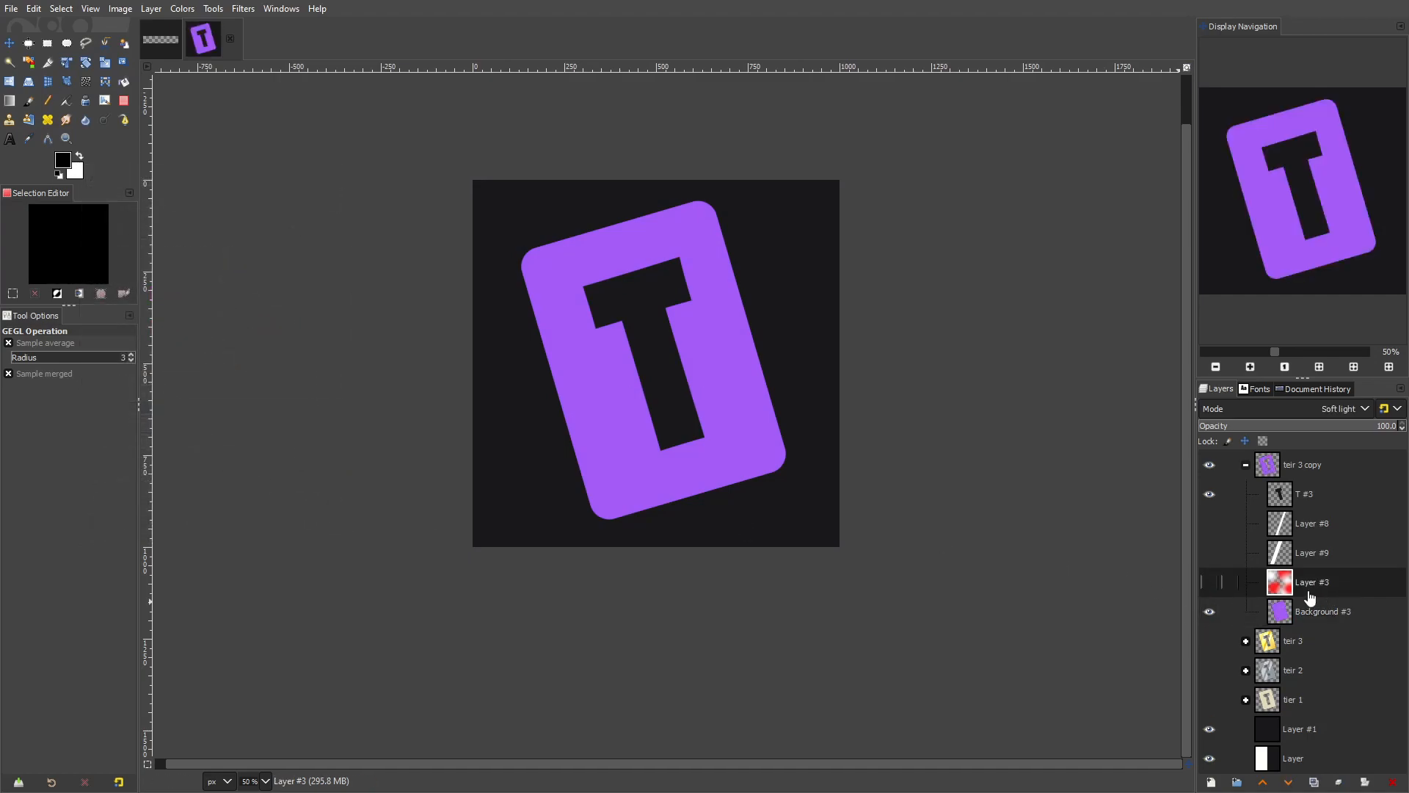
{"action": "key", "text": "Delete"}
{"action": "key", "text": "p"}
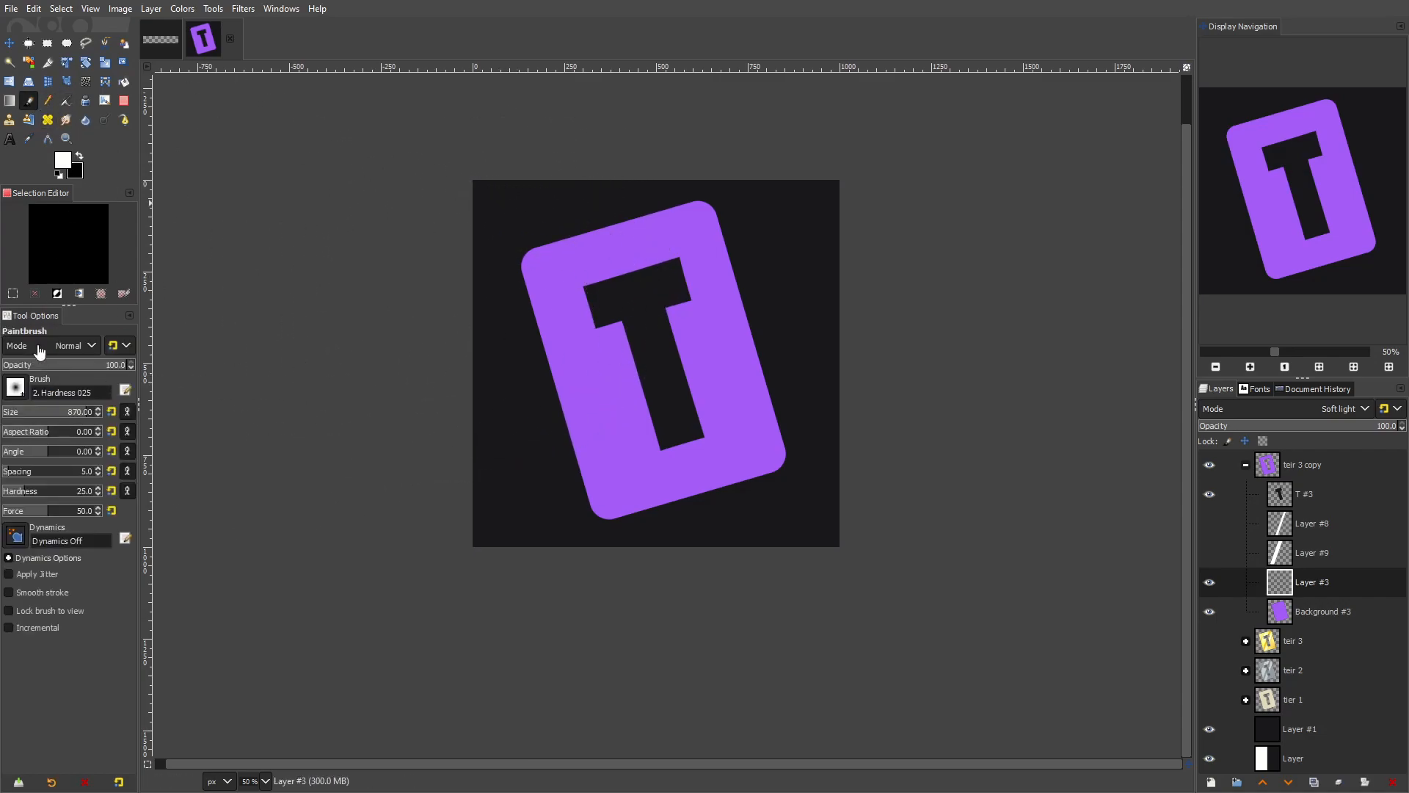
{"action": "left_click", "coordinate": [72, 413]}
{"action": "mouse_move", "coordinate": [642, 315]}
{"action": "left_mouse_down"}
{"action": "mouse_move", "coordinate": [671, 406]}
{"action": "mouse_move", "coordinate": [636, 310]}
{"action": "mouse_move", "coordinate": [671, 399]}
{"action": "mouse_move", "coordinate": [643, 324]}
{"action": "left_mouse_up"}
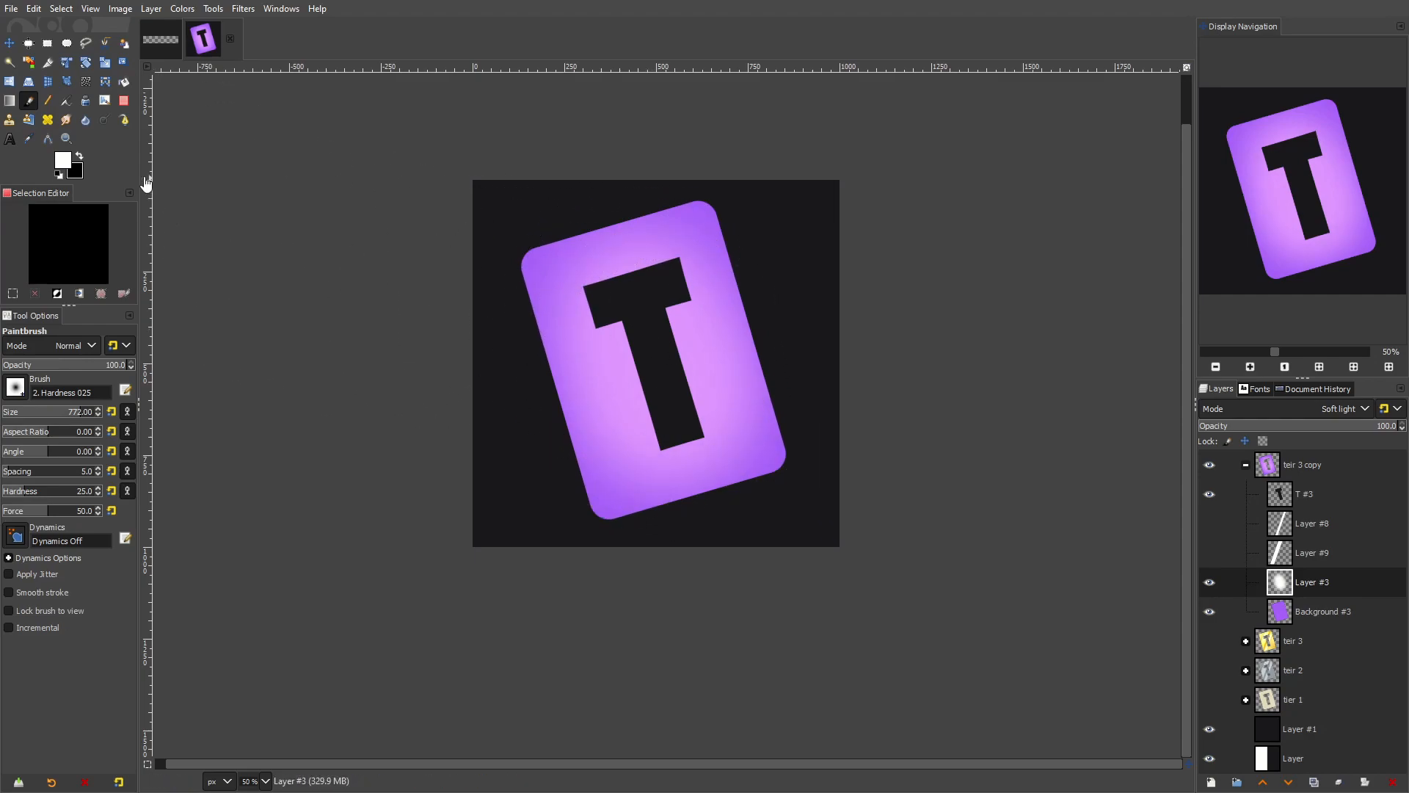
Paint soft black shading around the card's edges and corners on Layer #3 with the 772 px brush
{"action": "mouse_move", "coordinate": [488, 195]}
{"action": "left_mouse_down"}
{"action": "mouse_move", "coordinate": [447, 258]}
{"action": "mouse_move", "coordinate": [479, 407]}
{"action": "mouse_move", "coordinate": [541, 539]}
{"action": "mouse_move", "coordinate": [603, 588]}
{"action": "left_mouse_up"}
{"action": "mouse_move", "coordinate": [846, 545]}
{"action": "left_mouse_down"}
{"action": "mouse_move", "coordinate": [868, 510]}
{"action": "mouse_move", "coordinate": [825, 279]}
{"action": "mouse_move", "coordinate": [670, 110]}
{"action": "left_mouse_up"}
{"action": "left_click_drag", "start_coordinate": [743, 579], "coordinate": [631, 577]}
{"action": "left_click_drag", "start_coordinate": [611, 128], "coordinate": [559, 142]}
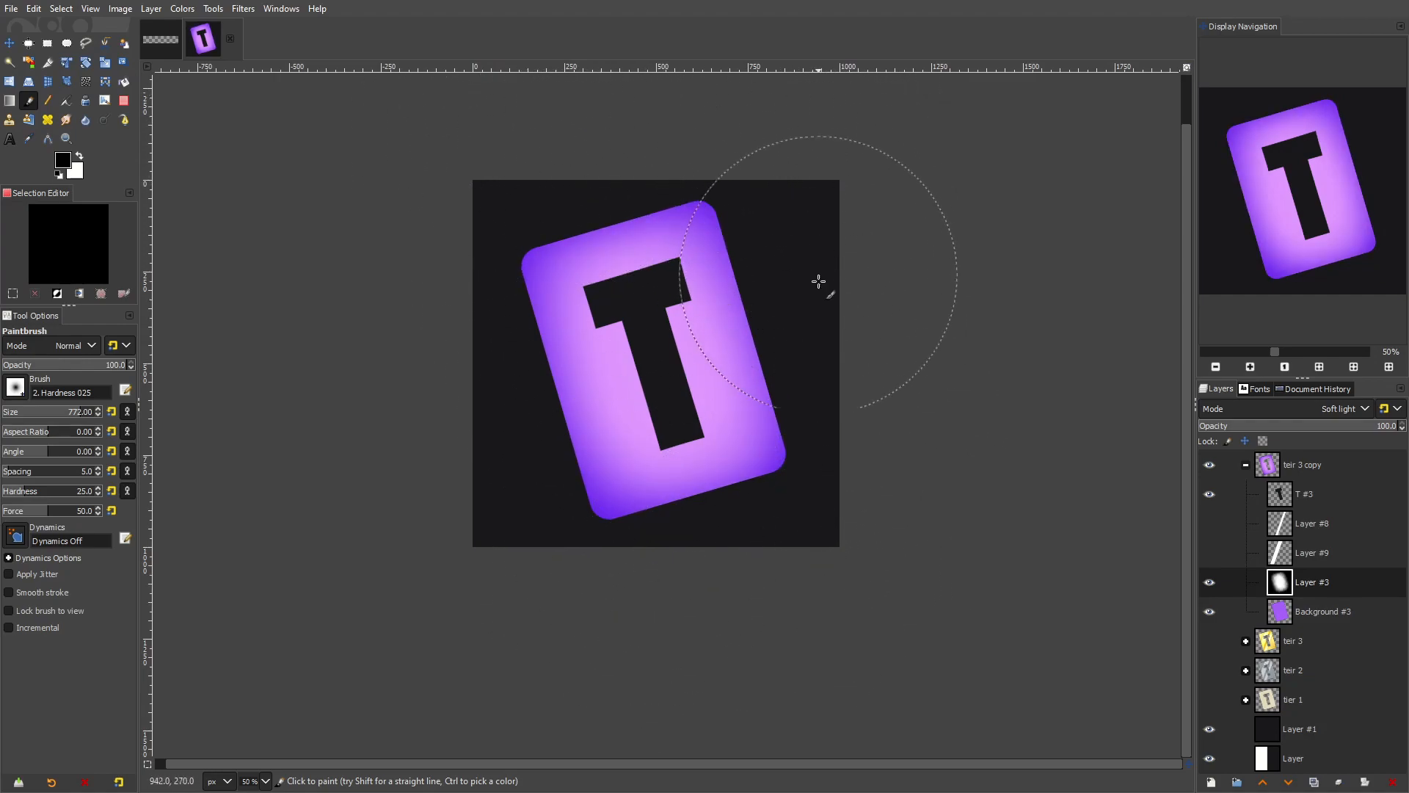
{"action": "left_click_drag", "start_coordinate": [442, 317], "coordinate": [580, 622]}
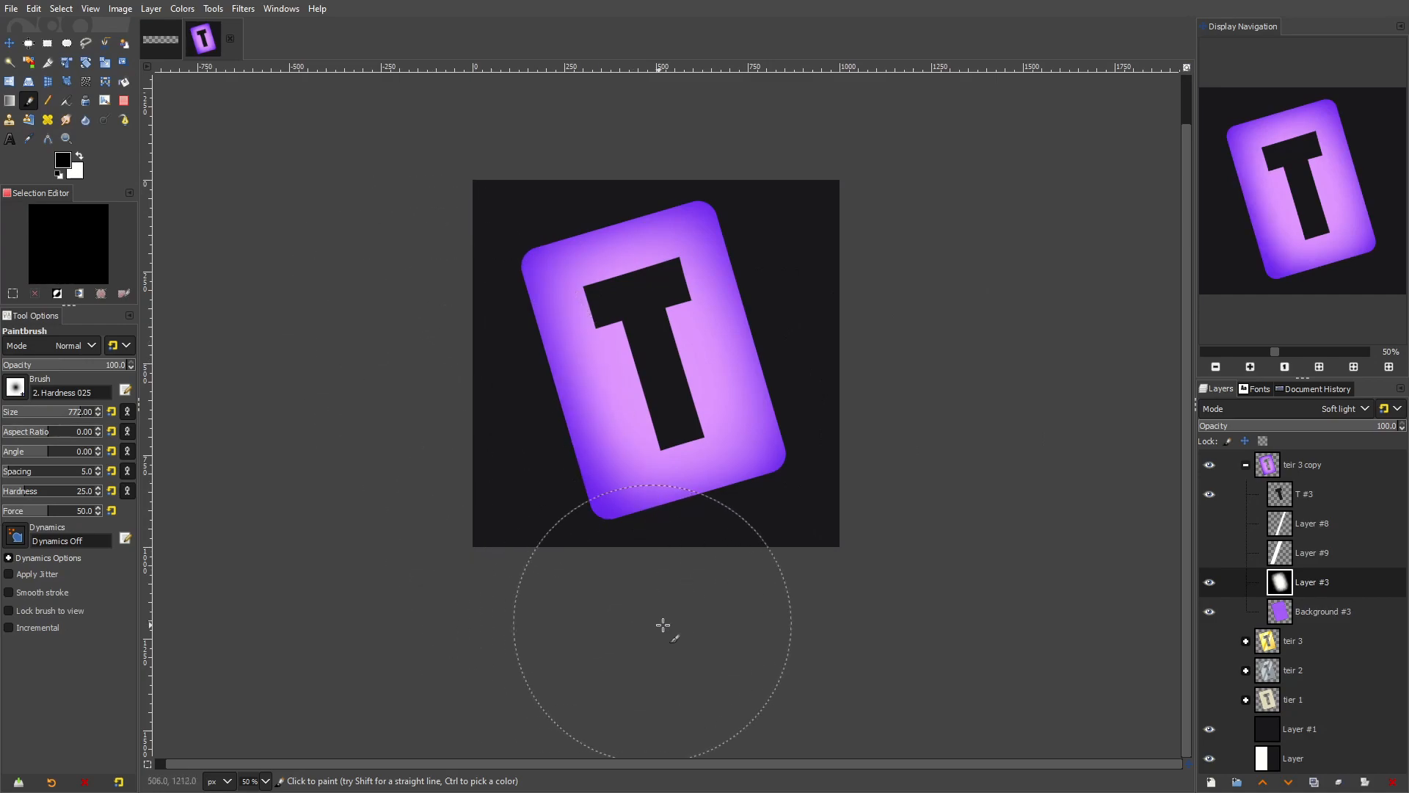
{"action": "scroll", "coordinate": [777, 322], "scroll_direction": "down", "scroll_amount": 3}
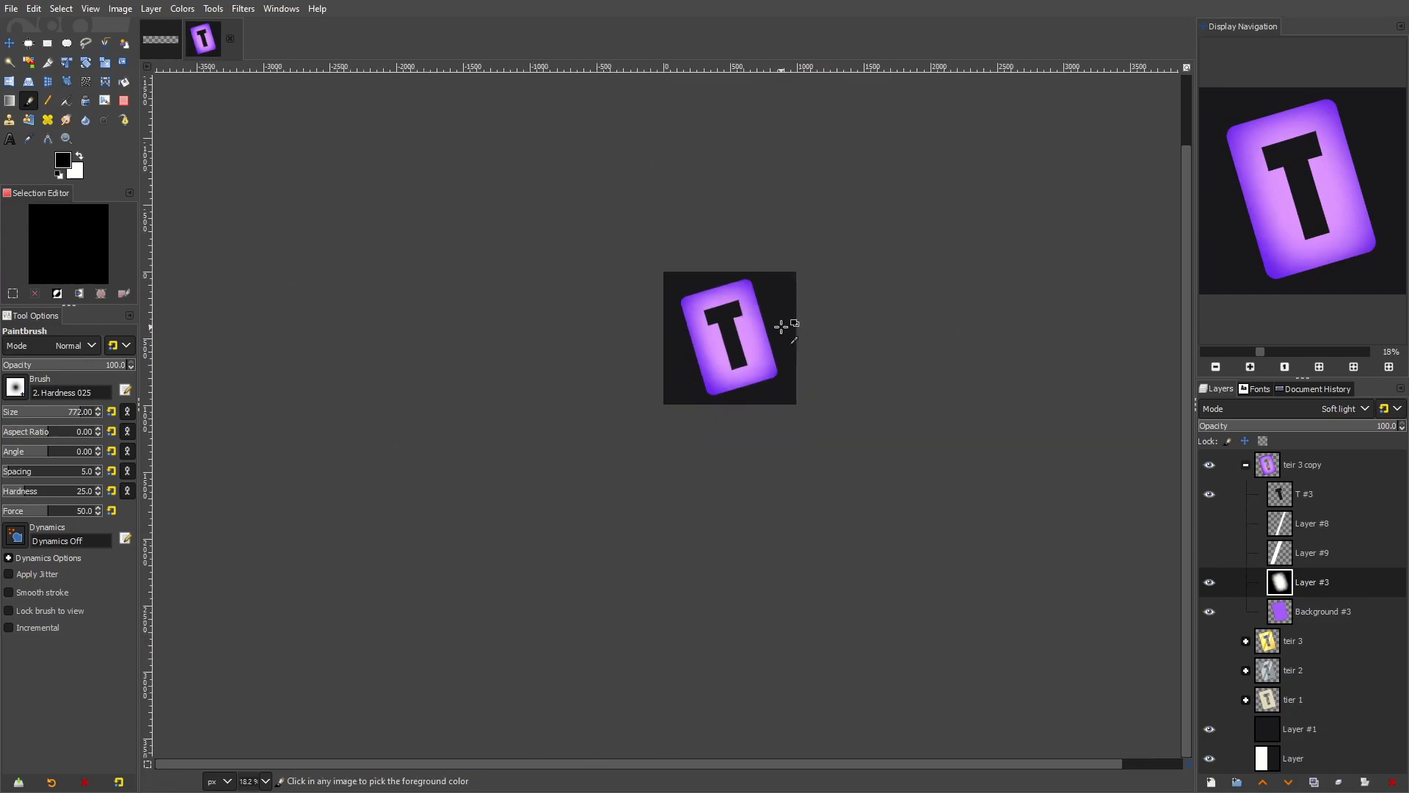
{"action": "scroll", "coordinate": [739, 313], "scroll_direction": "up", "scroll_amount": 4}
{"action": "left_click", "coordinate": [12, 64]}
{"action": "scroll", "coordinate": [749, 336], "scroll_direction": "up", "scroll_amount": 2}
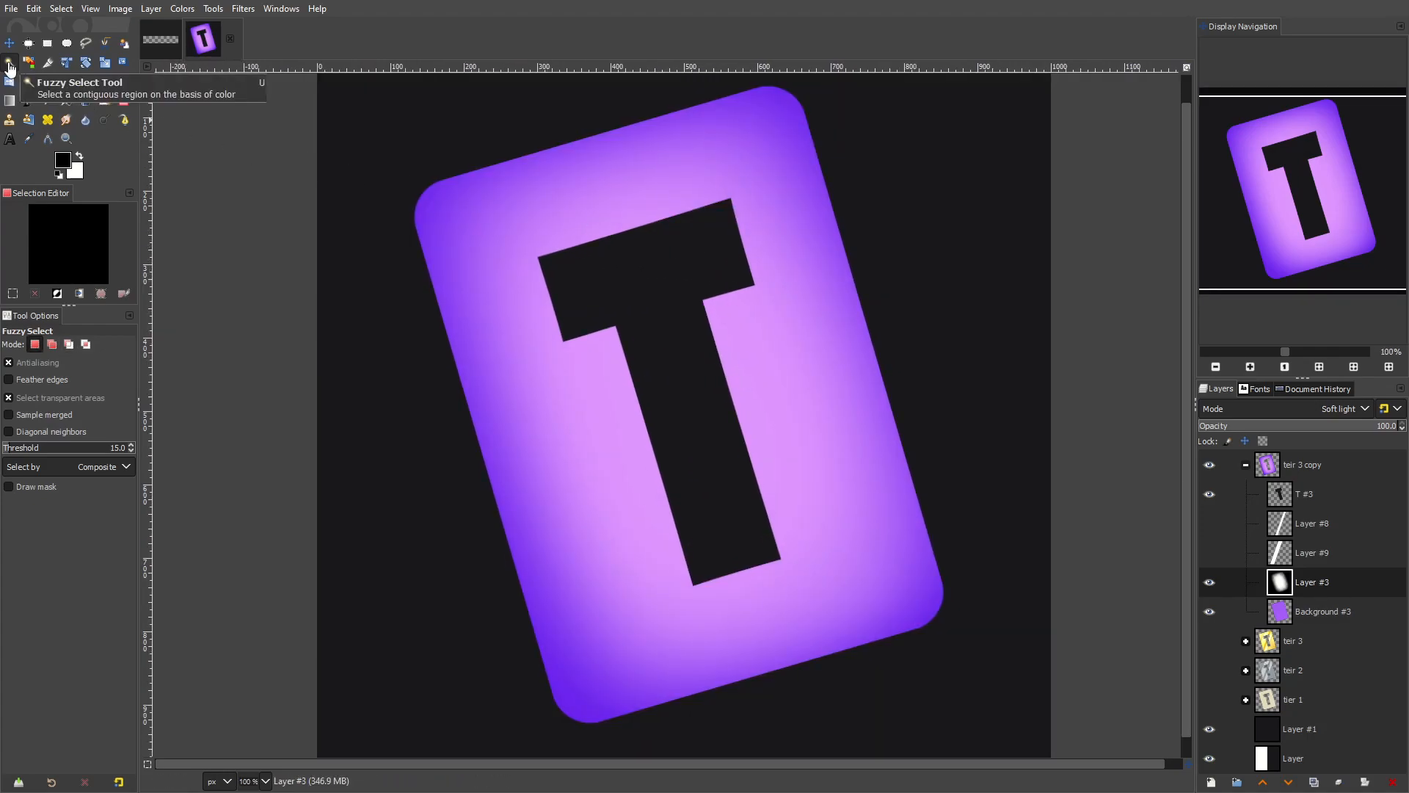
{"action": "left_click", "coordinate": [1308, 494]}
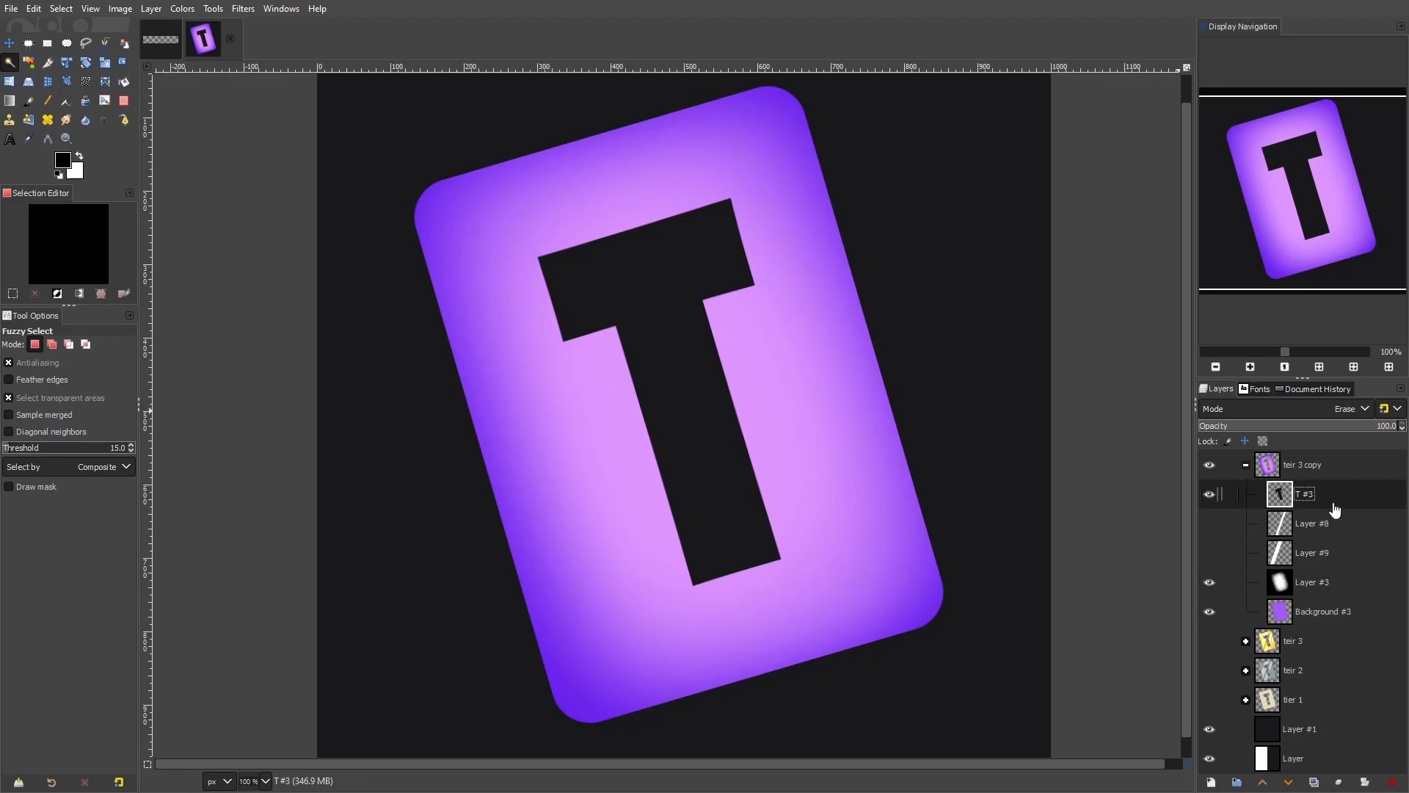
{"action": "left_click", "coordinate": [643, 296]}
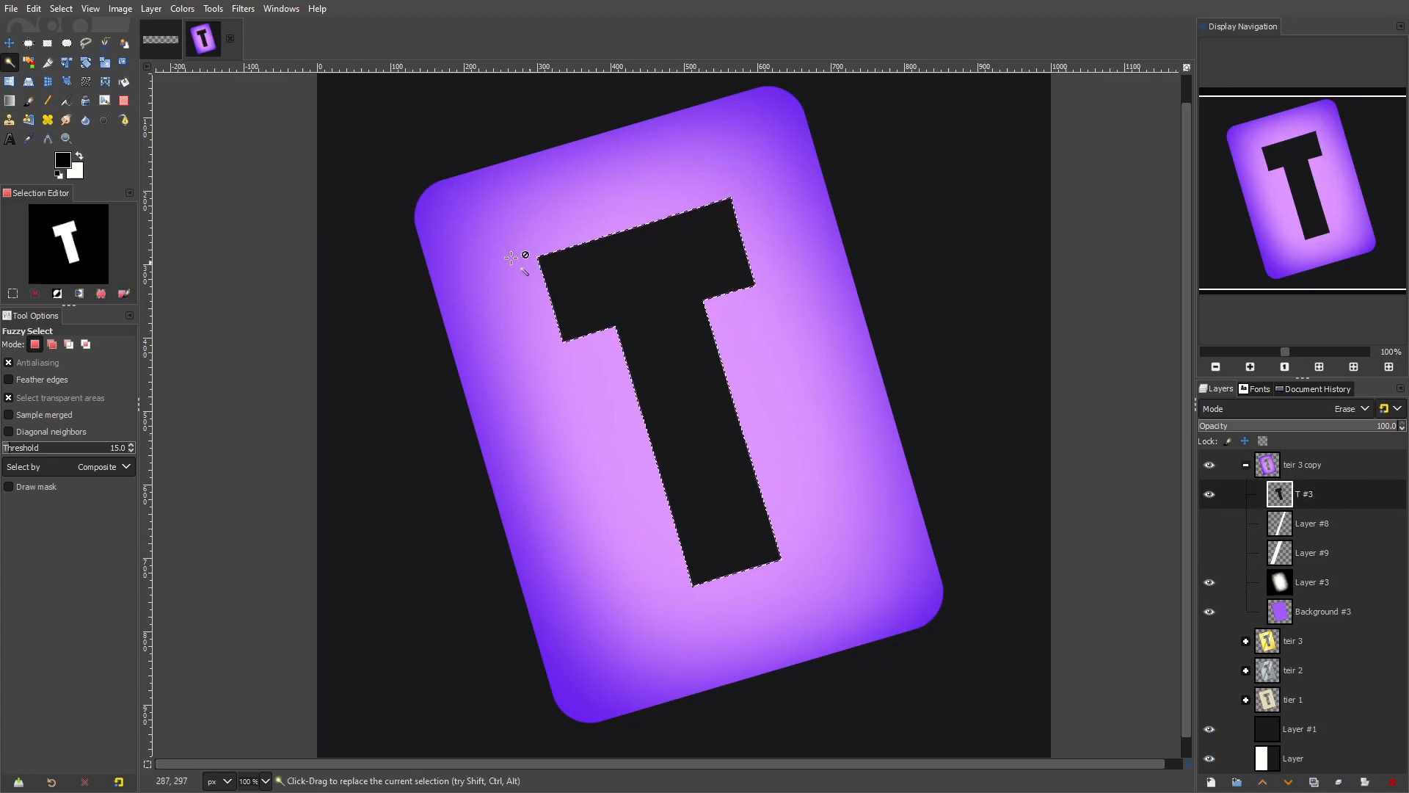
{"action": "left_click", "coordinate": [151, 9]}
{"action": "mouse_move", "coordinate": [60, 9]}
{"action": "left_click", "coordinate": [76, 46]}
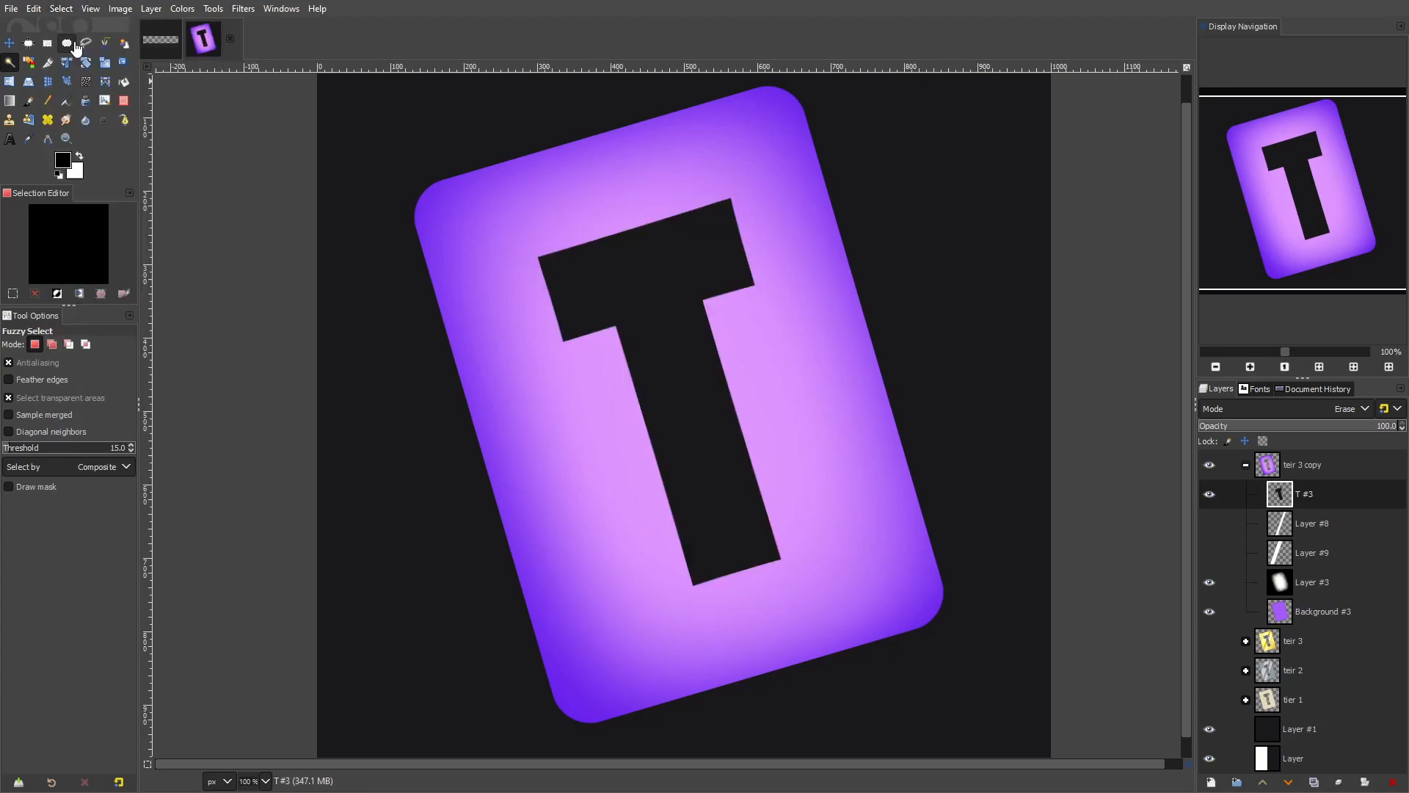
{"action": "key", "text": "m"}
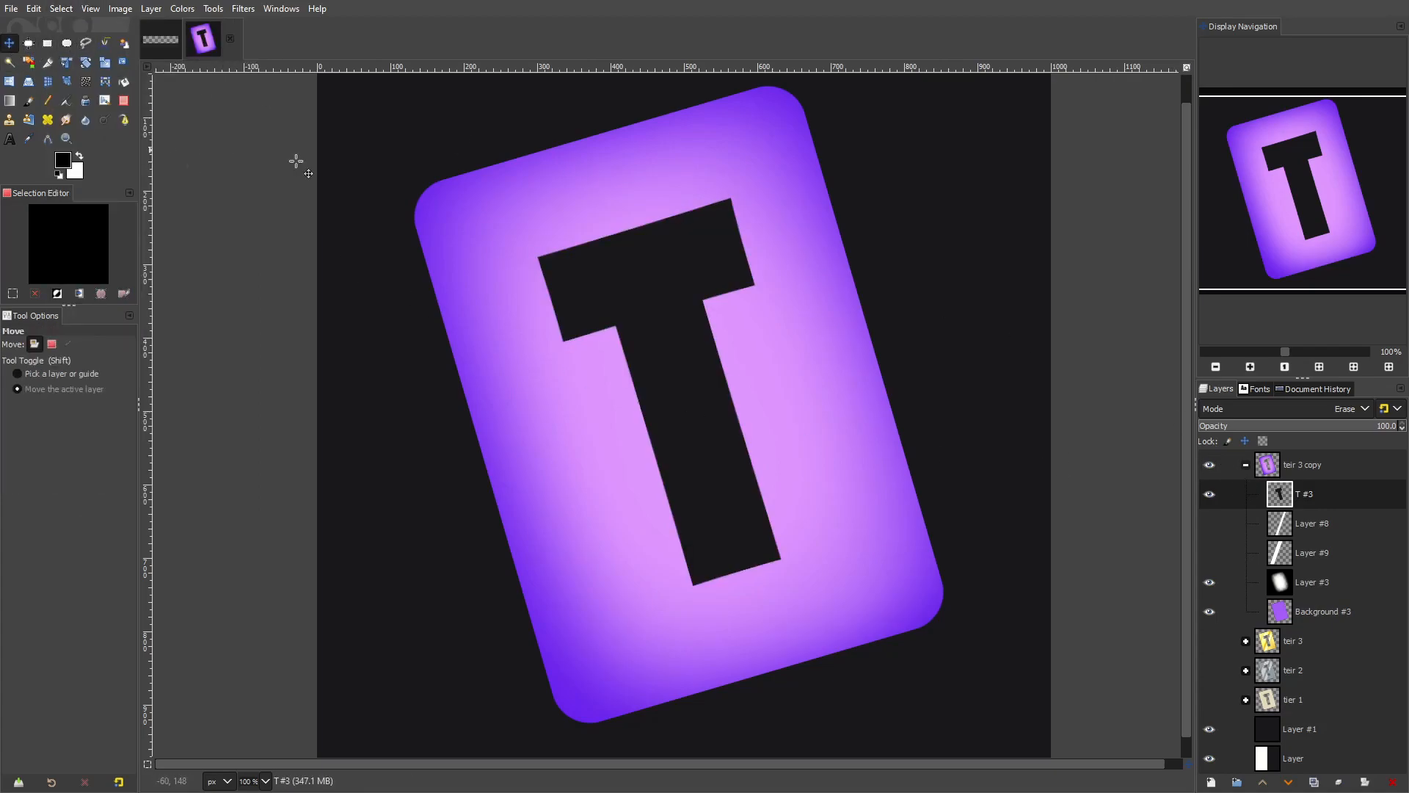
Duplicate the T #3 layer and set the copy's blend mode to Normal
{"action": "right_click", "coordinate": [1321, 503]}
{"action": "left_click", "coordinate": [1223, 160]}
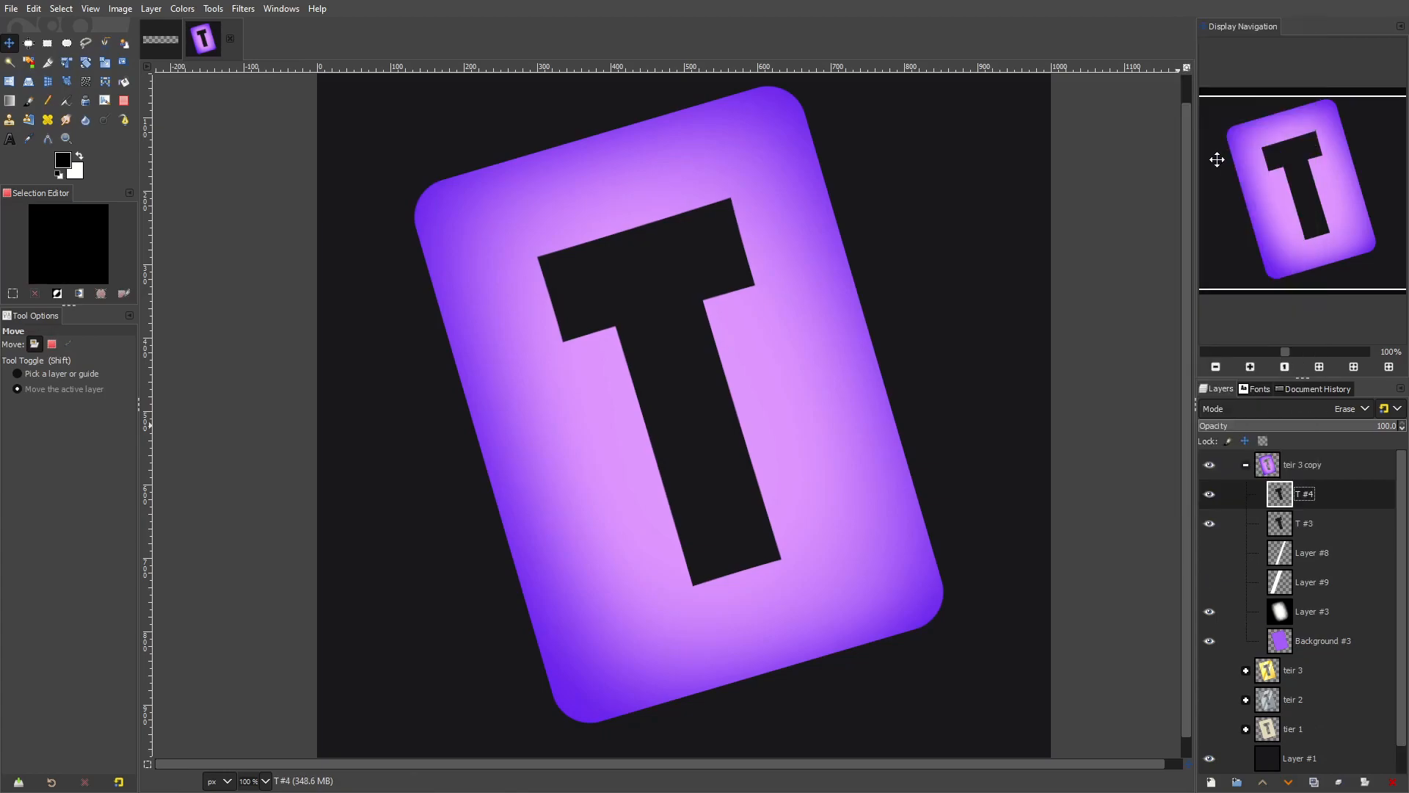
{"action": "left_click", "coordinate": [1334, 417]}
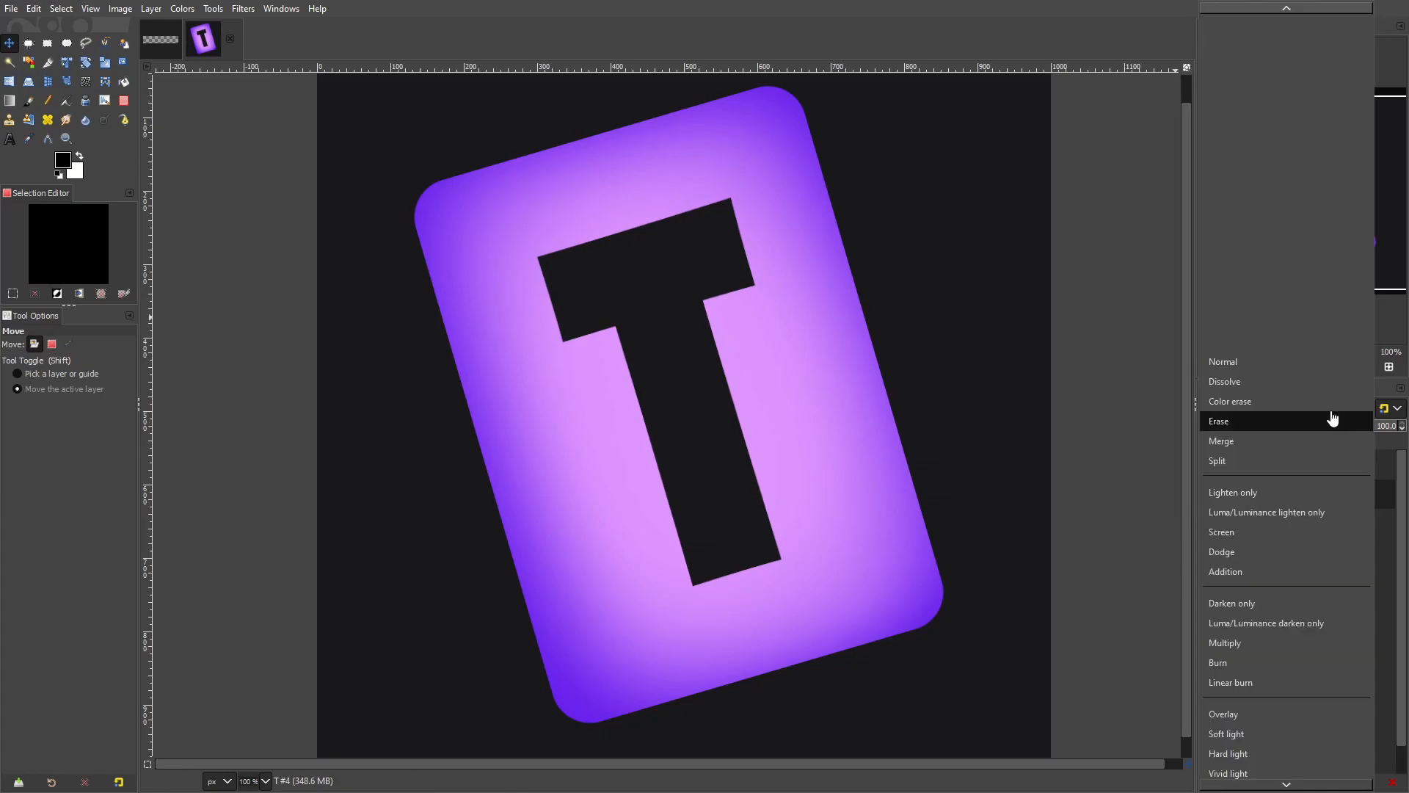
{"action": "left_click", "coordinate": [1318, 367]}
{"action": "left_click", "coordinate": [242, 8]}
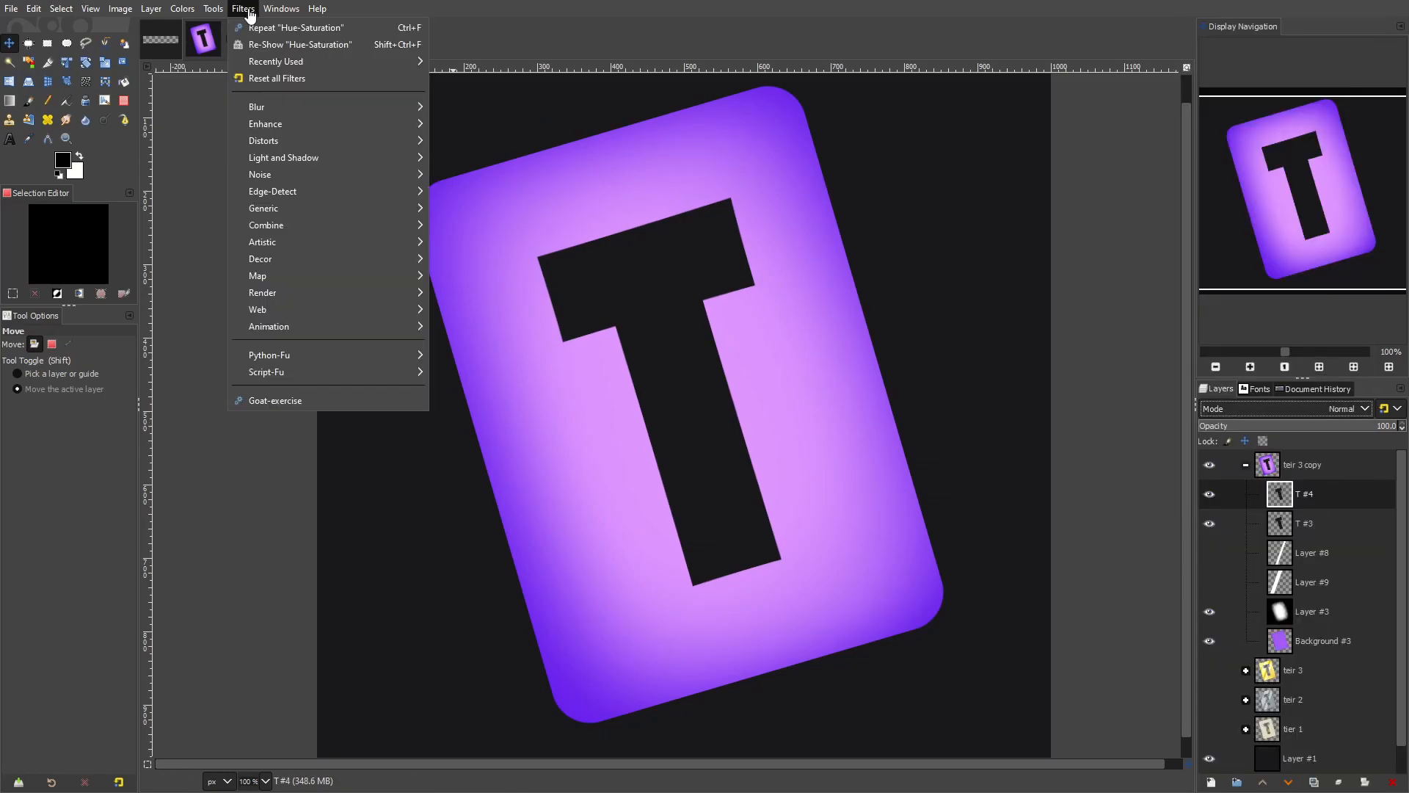
{"action": "mouse_move", "coordinate": [283, 108]}
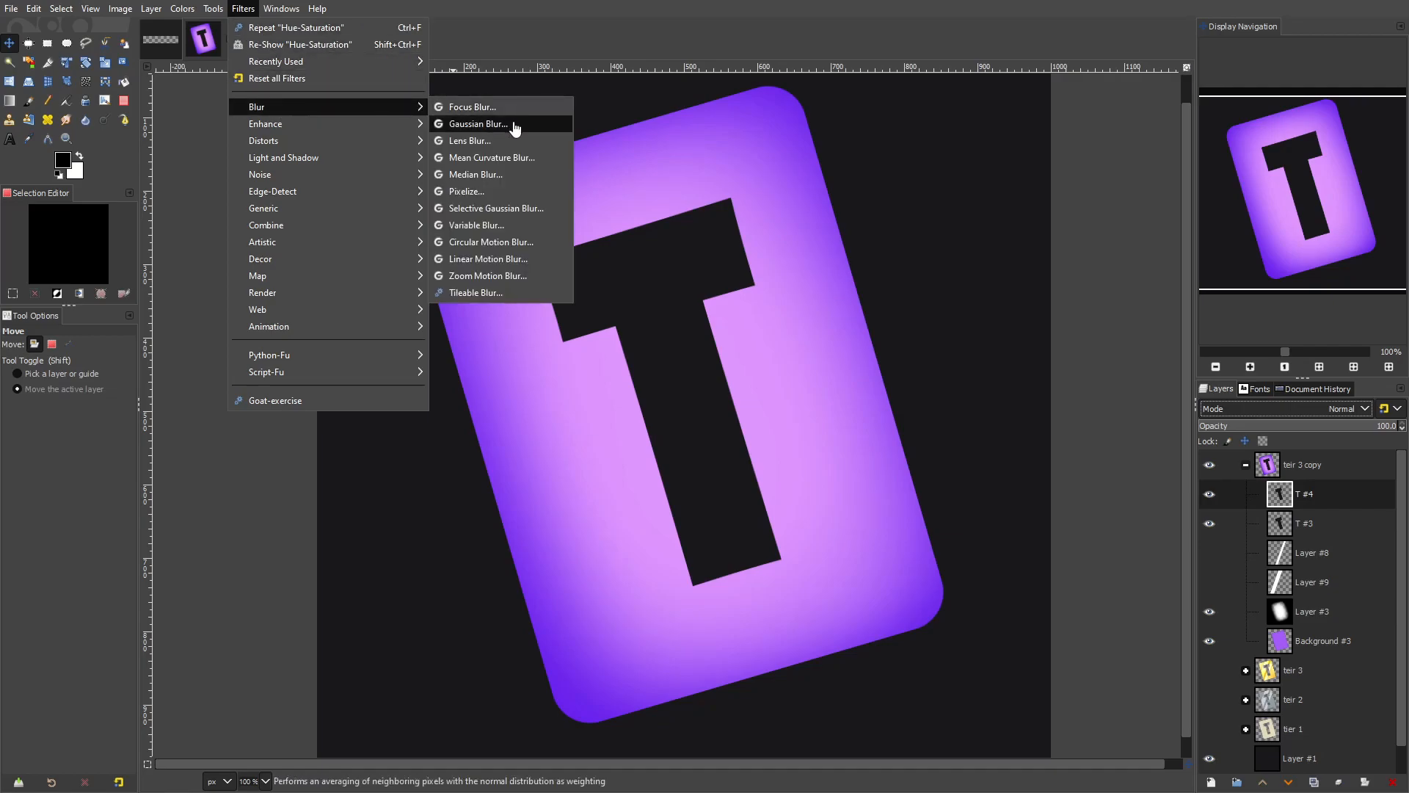
{"action": "left_click", "coordinate": [459, 125]}
{"action": "left_click_drag", "start_coordinate": [117, 249], "coordinate": [149, 254]}
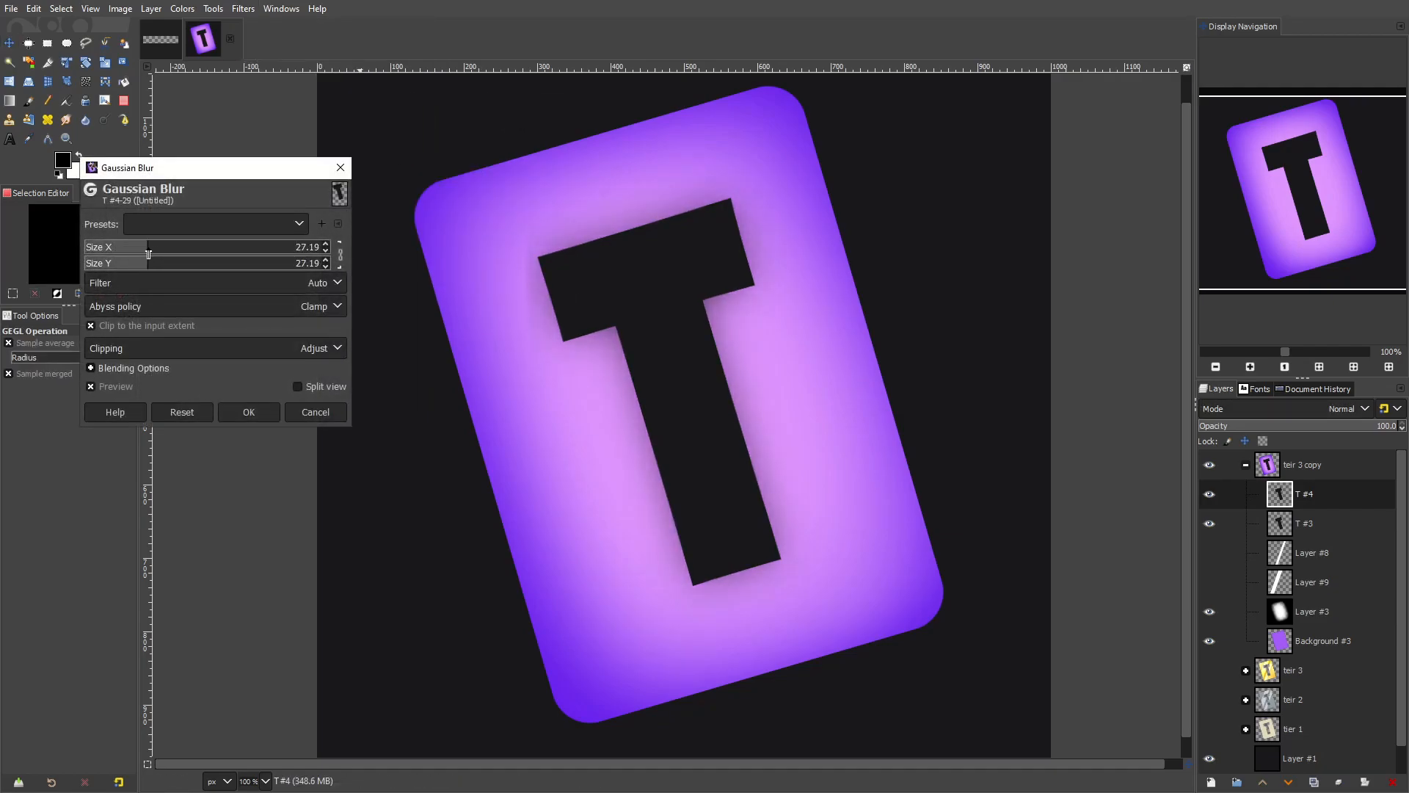
{"action": "key", "text": "Escape"}
{"action": "left_click", "coordinate": [152, 9]}
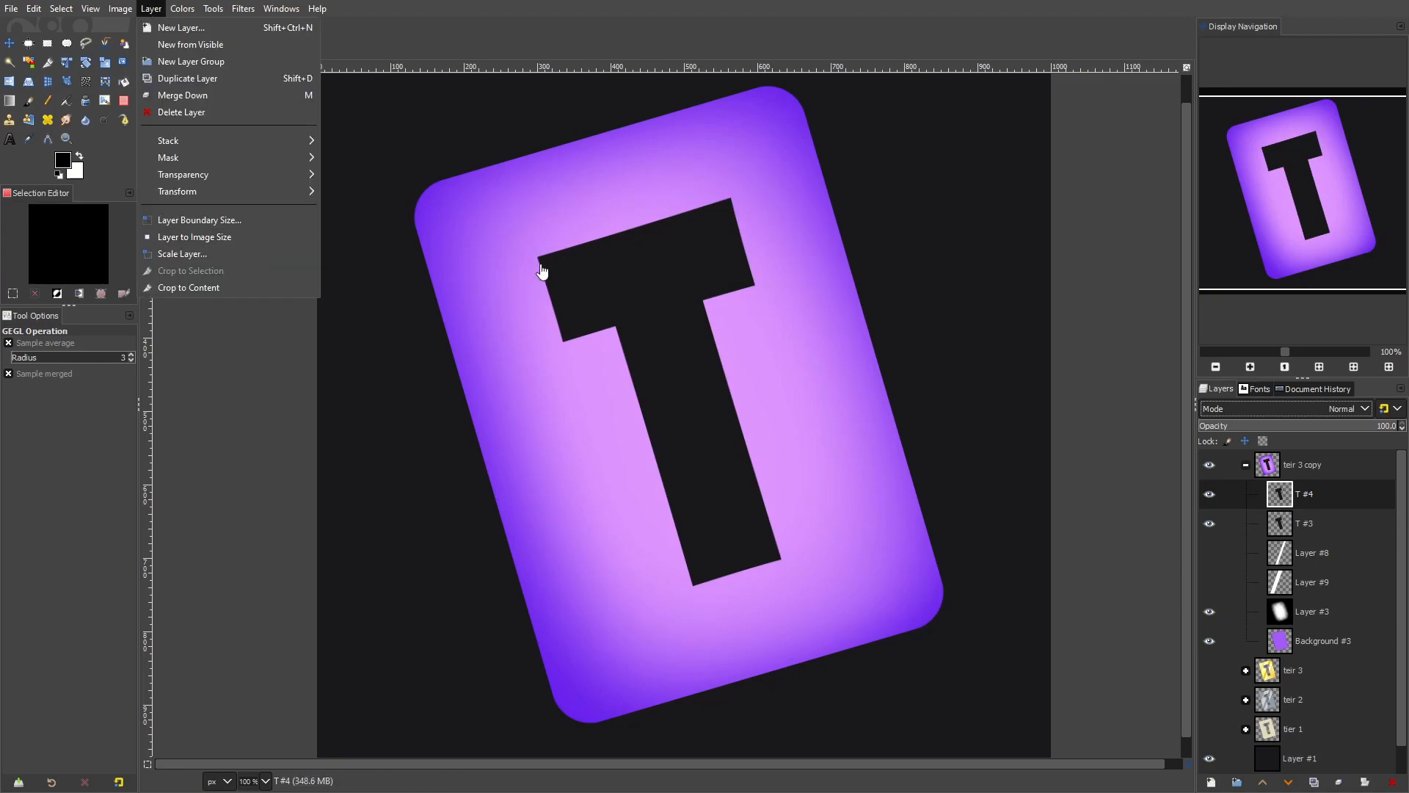
{"action": "left_click", "coordinate": [412, 139]}
{"action": "left_click", "coordinate": [243, 9]}
{"action": "left_click", "coordinate": [259, 46]}
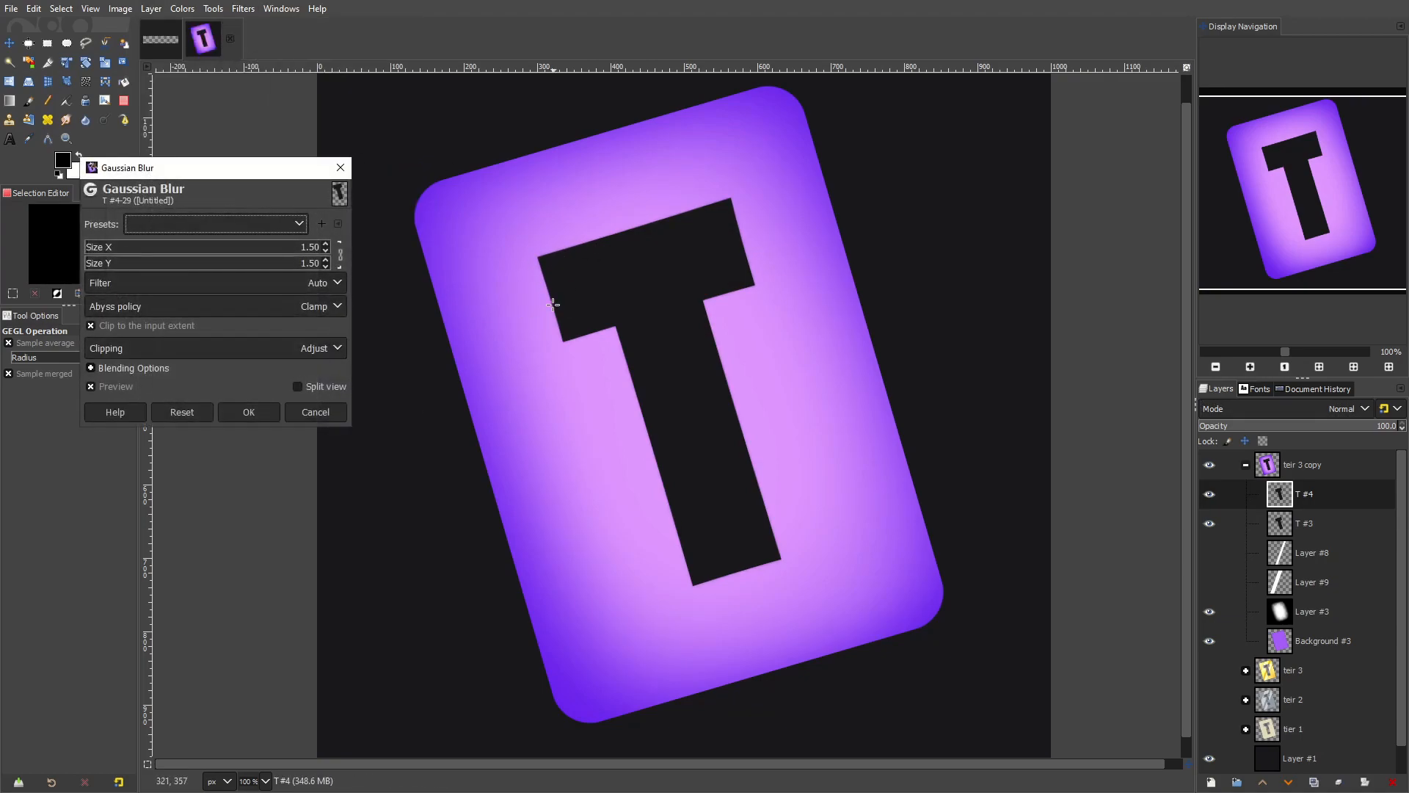
{"action": "scroll", "coordinate": [554, 294], "scroll_direction": "up", "scroll_amount": 2}
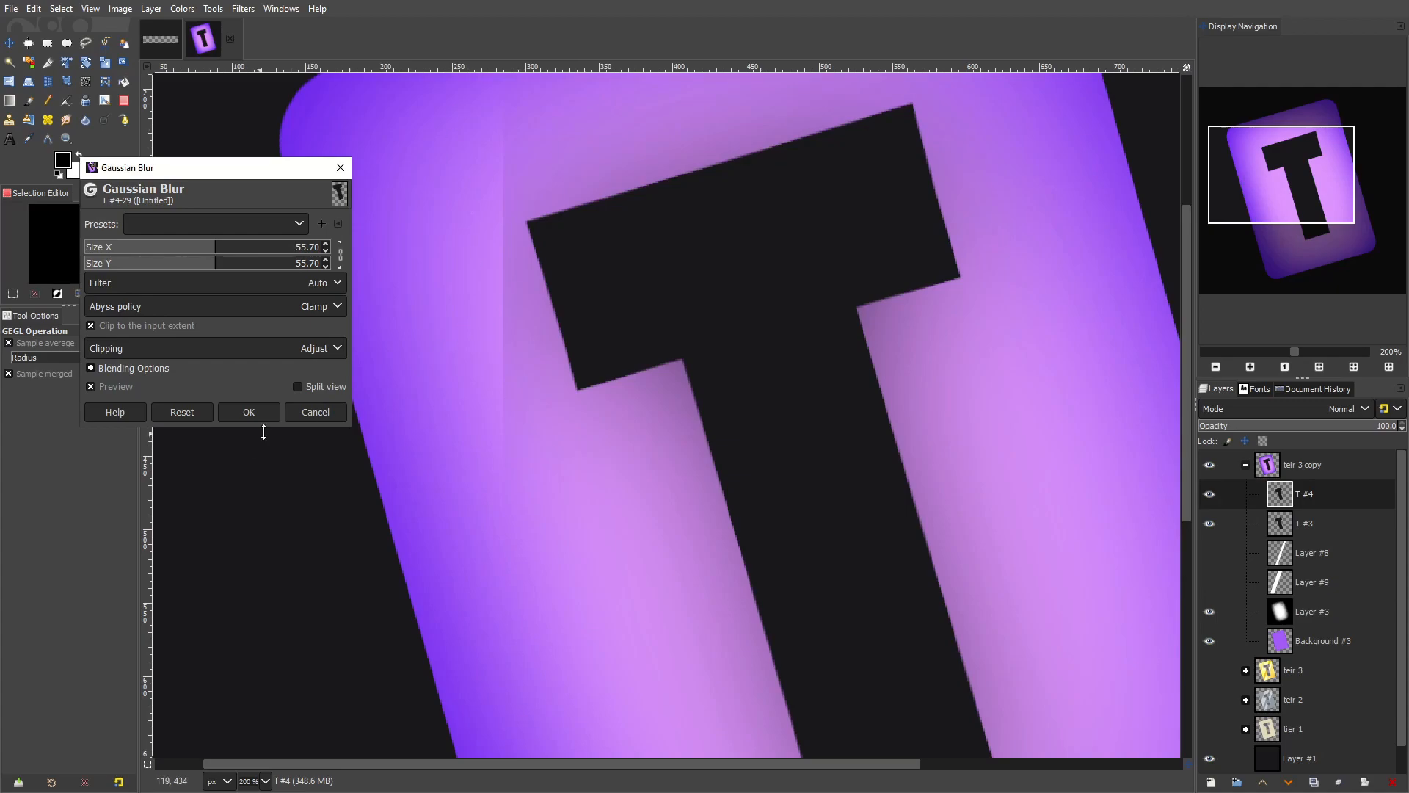
{"action": "left_click", "coordinate": [307, 413]}
Expand the T #4 layer to the image size and soften it with a Gaussian Blur
{"action": "left_click", "coordinate": [151, 8]}
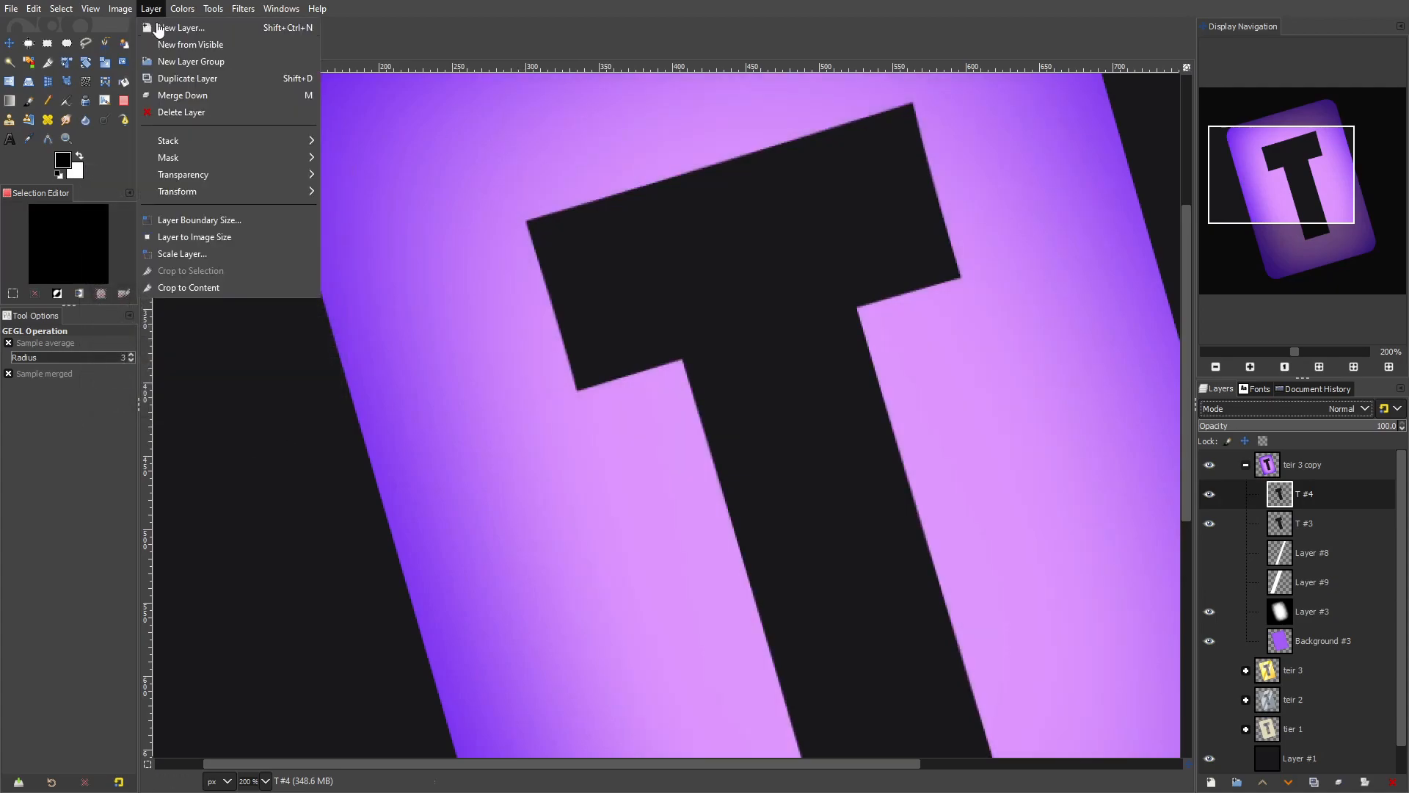
{"action": "left_click", "coordinate": [239, 242]}
{"action": "left_click", "coordinate": [242, 8]}
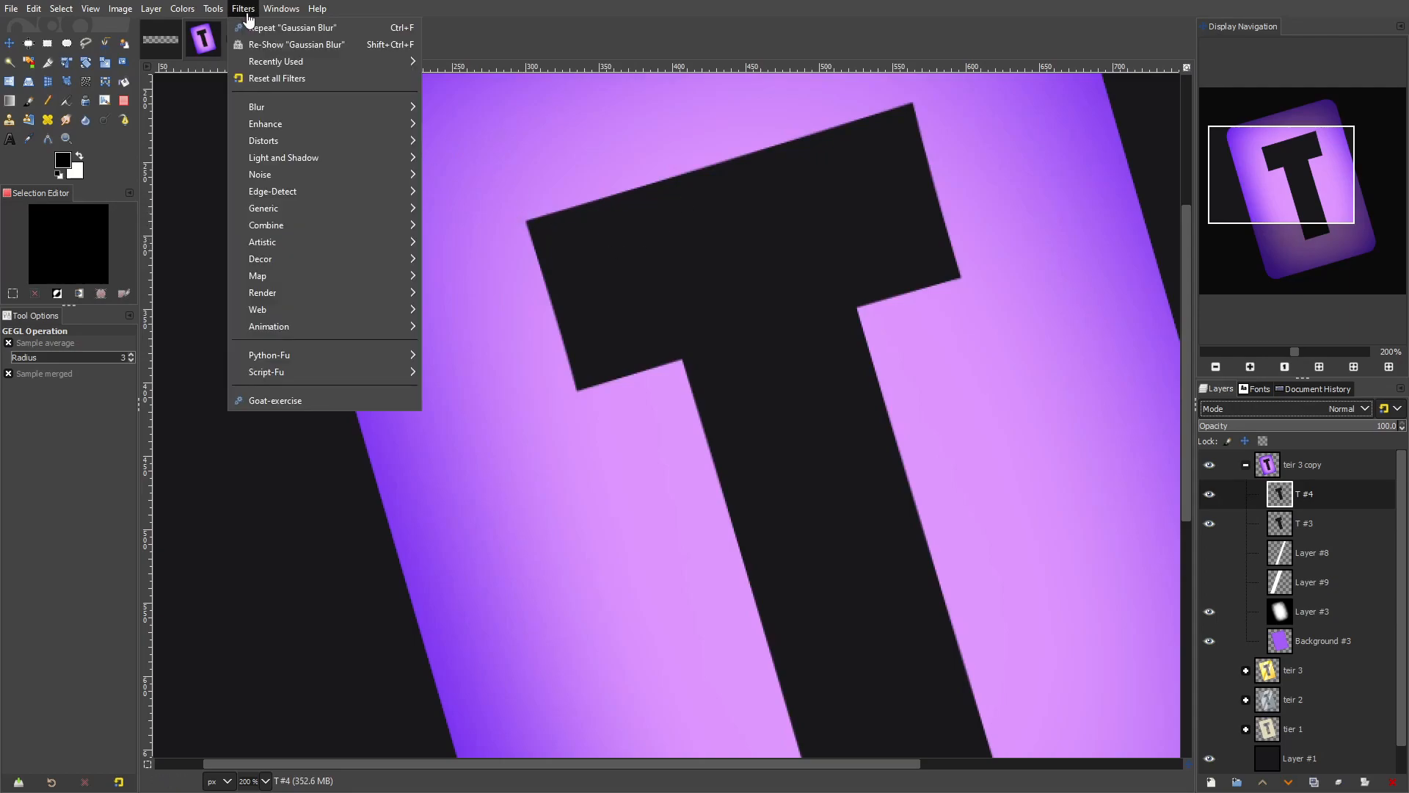
{"action": "left_click", "coordinate": [265, 44]}
{"action": "mouse_move", "coordinate": [134, 249]}
{"action": "left_mouse_down"}
{"action": "mouse_move", "coordinate": [282, 249]}
{"action": "mouse_move", "coordinate": [130, 259]}
{"action": "left_mouse_up"}
{"action": "left_click", "coordinate": [249, 412]}
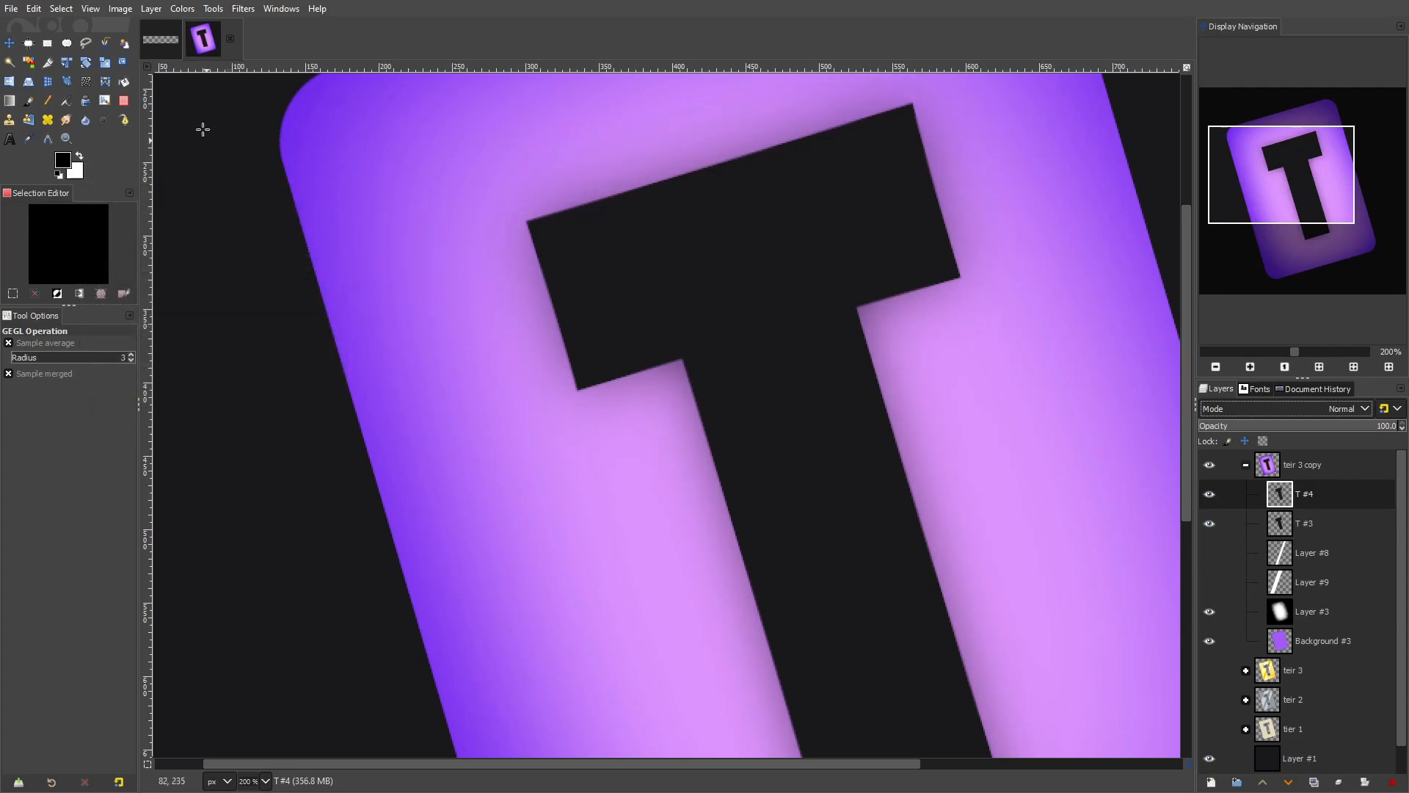
Colorize the T #4 layer white with a lightness of 1.000 and set its blend mode to Overlay
{"action": "left_click", "coordinate": [181, 9]}
{"action": "left_click", "coordinate": [245, 399]}
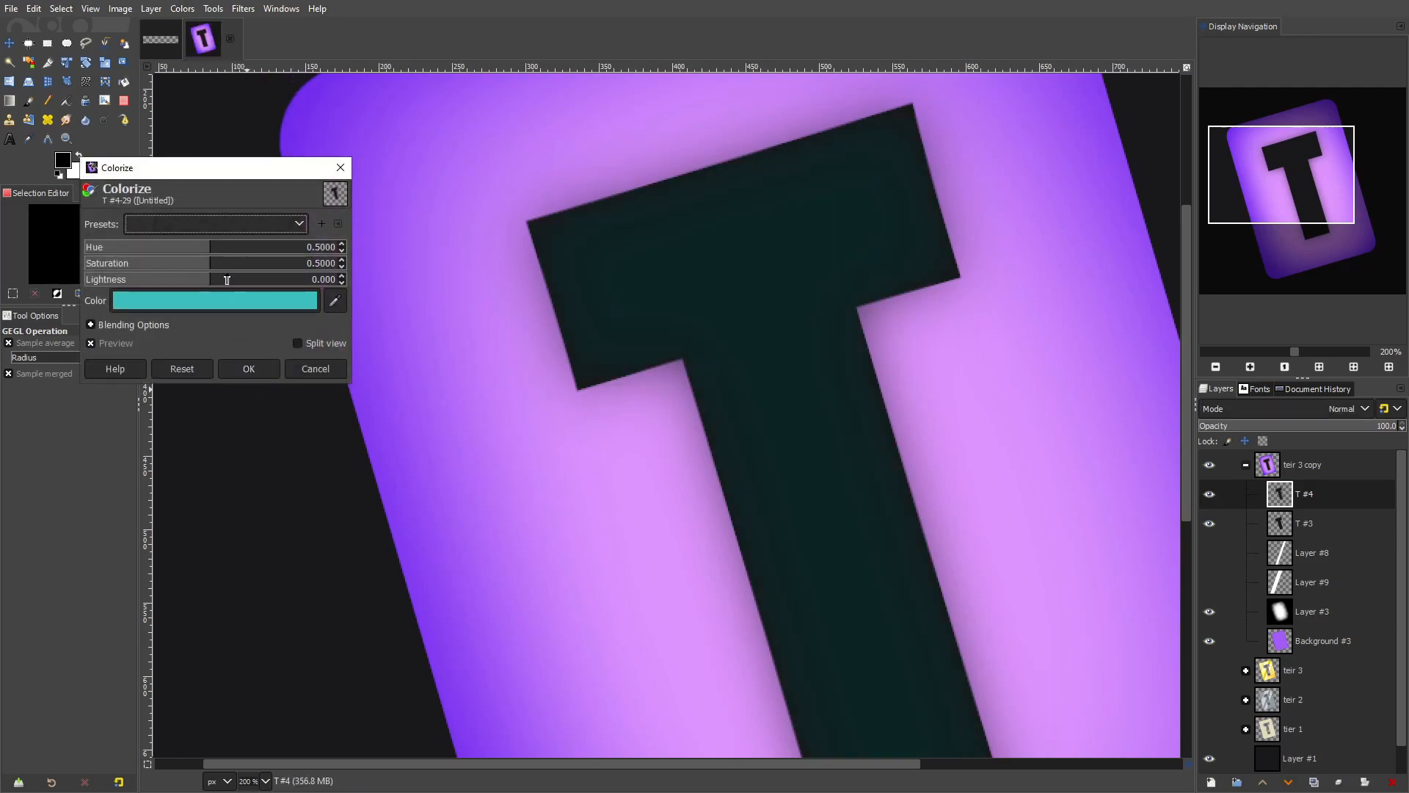
{"action": "left_click_drag", "start_coordinate": [220, 286], "coordinate": [425, 295]}
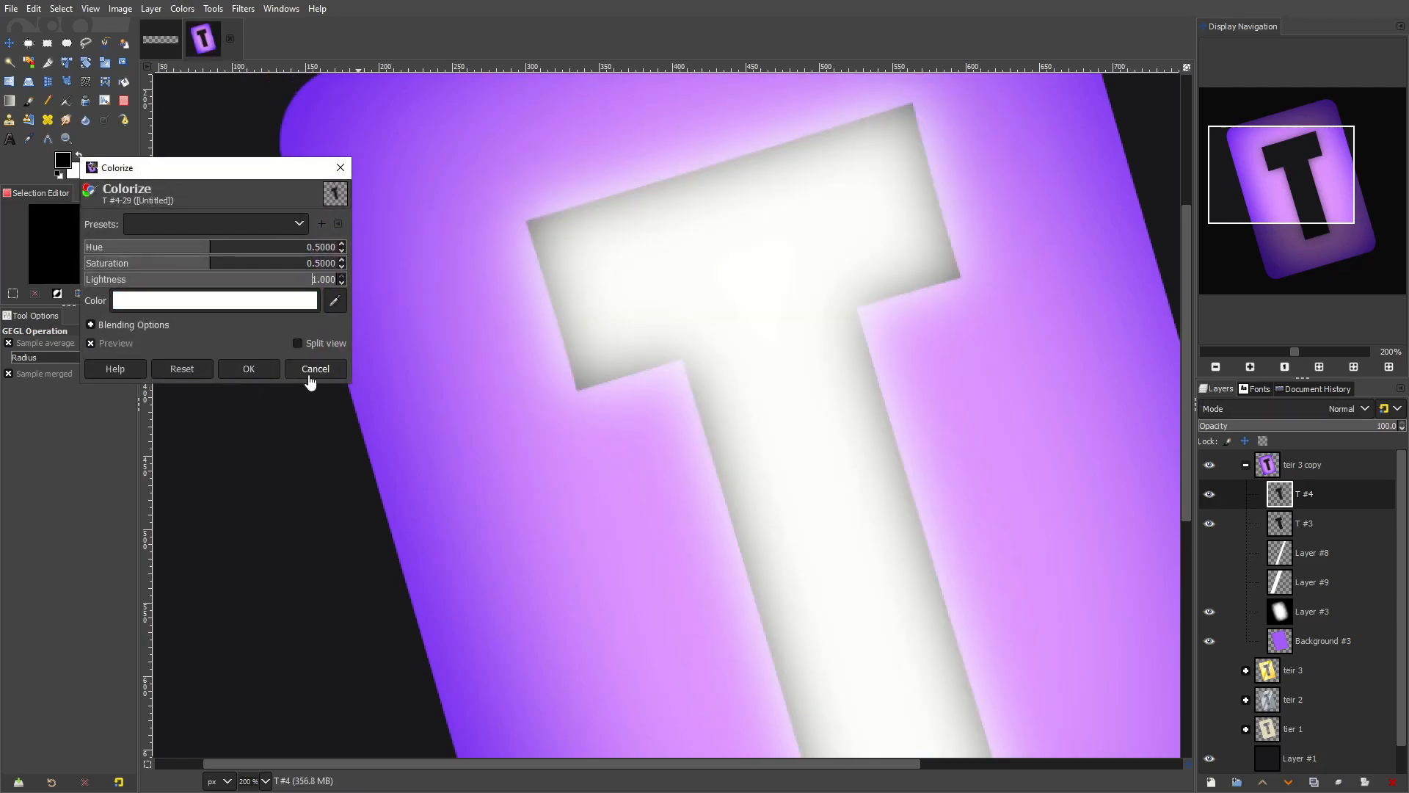
{"action": "left_click", "coordinate": [249, 369]}
{"action": "left_click", "coordinate": [1257, 410]}
{"action": "left_click", "coordinate": [1256, 727]}
{"action": "scroll", "coordinate": [734, 351], "scroll_direction": "down", "scroll_amount": 3}
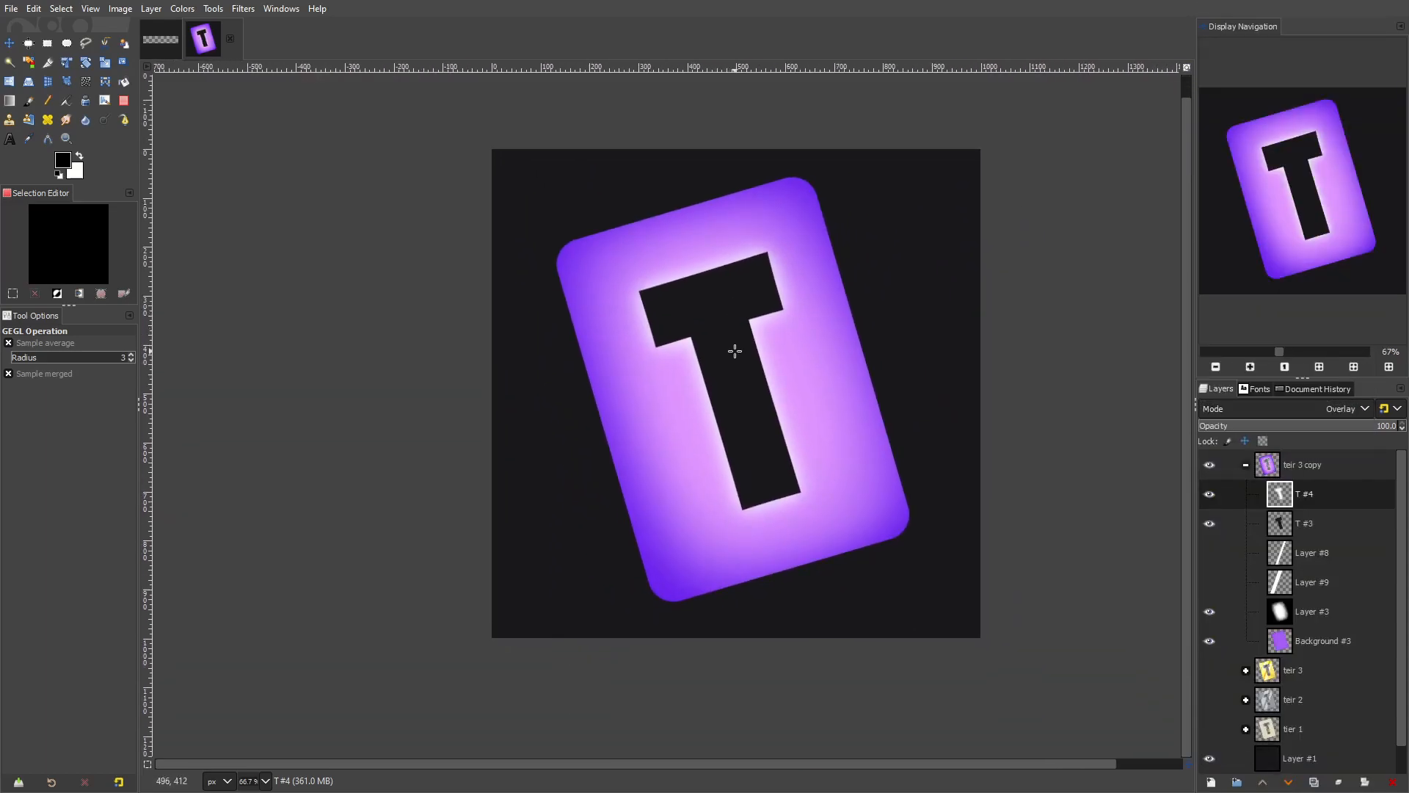
{"action": "scroll", "coordinate": [735, 351], "scroll_direction": "up", "scroll_amount": 2}
{"action": "right_click", "coordinate": [1321, 488]}
{"action": "left_click", "coordinate": [1241, 175]}
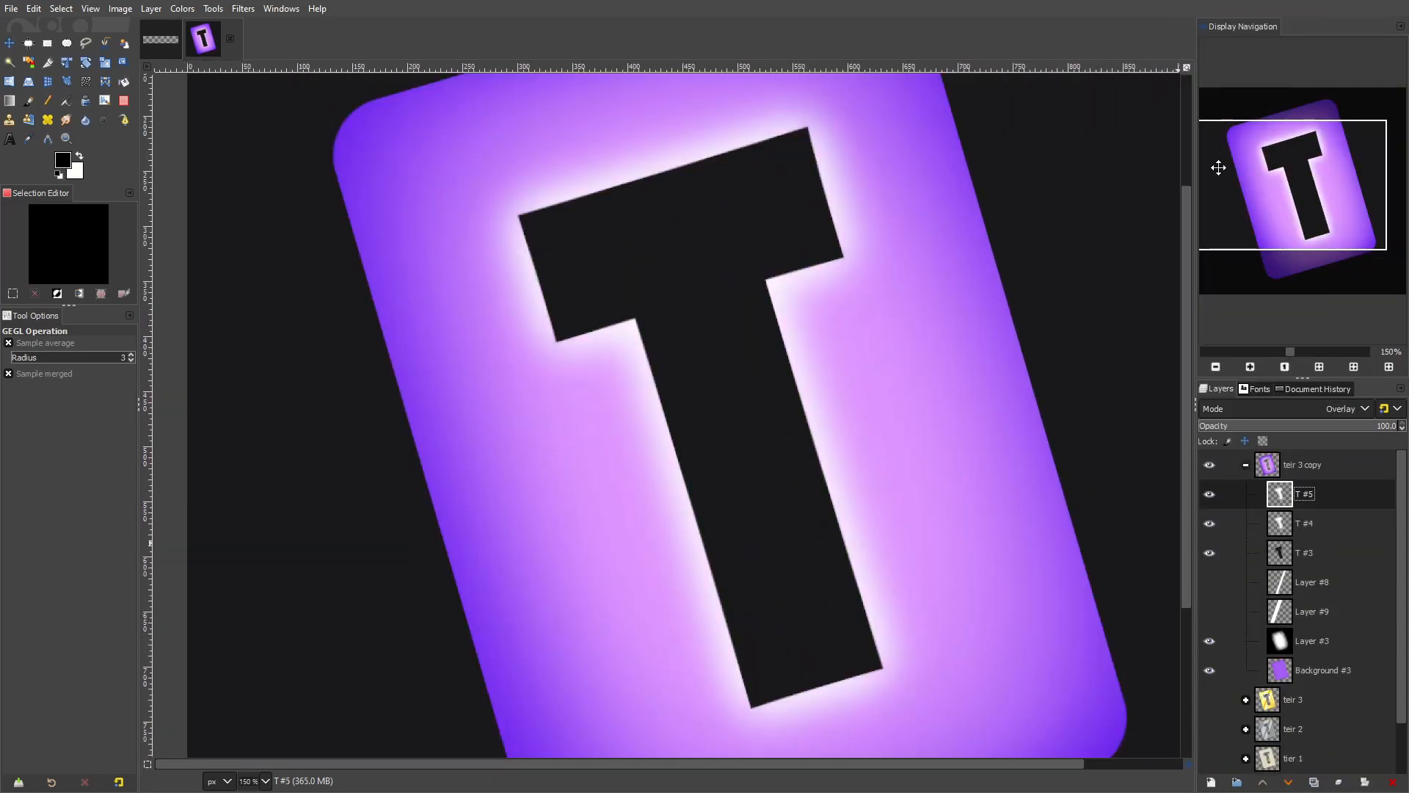
{"action": "scroll", "coordinate": [838, 350], "scroll_direction": "down", "scroll_amount": 5}
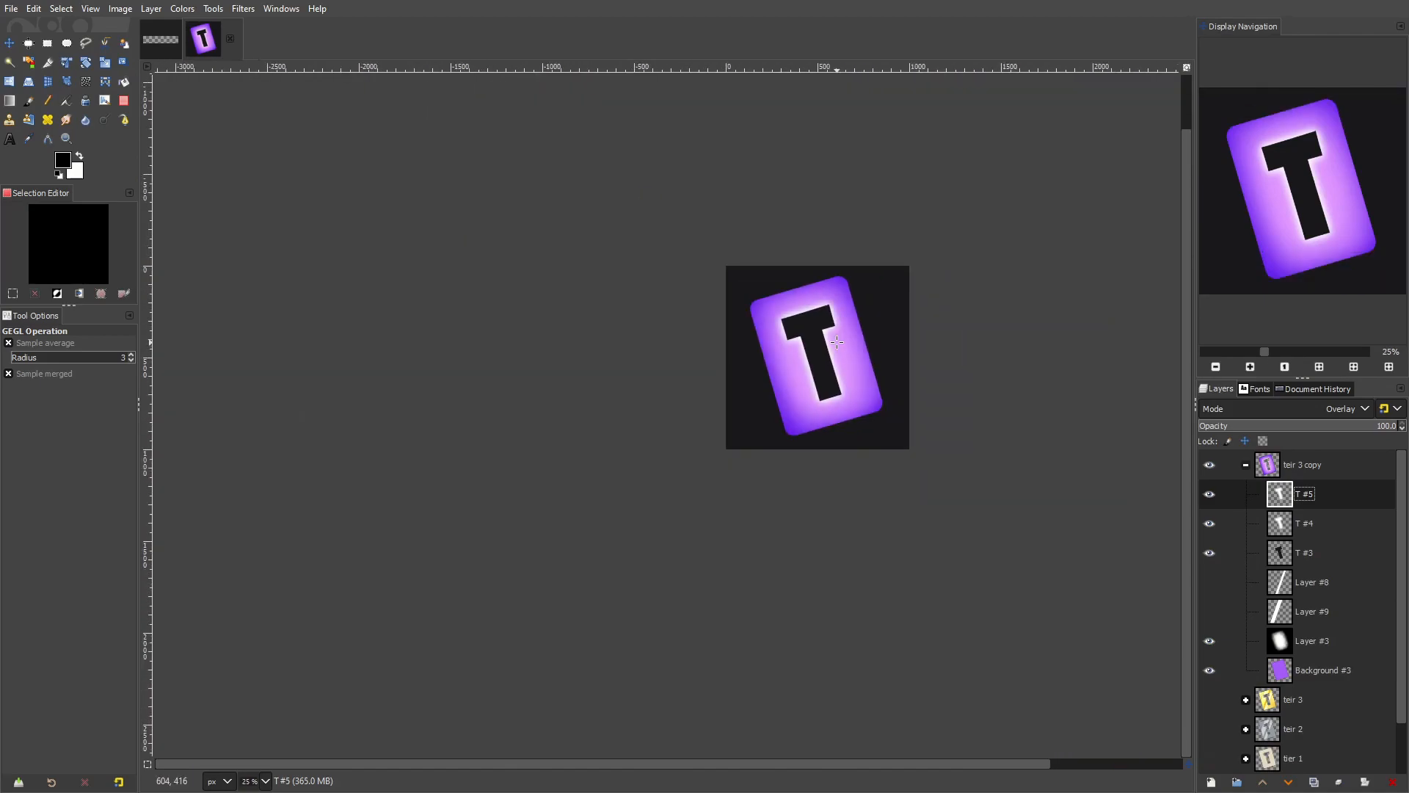
{"action": "scroll", "coordinate": [838, 342], "scroll_direction": "down", "scroll_amount": 1}
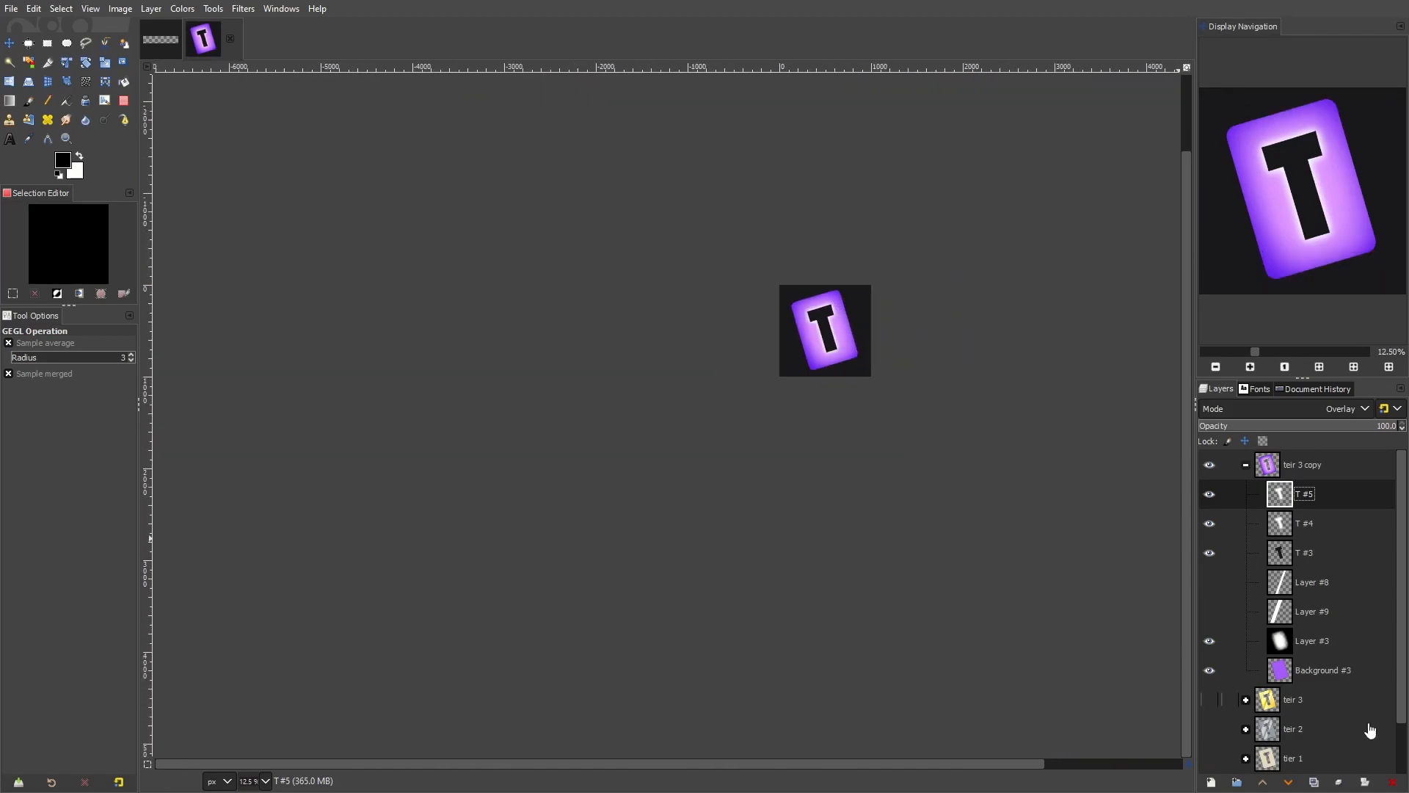
{"action": "left_click", "coordinate": [1392, 782]}
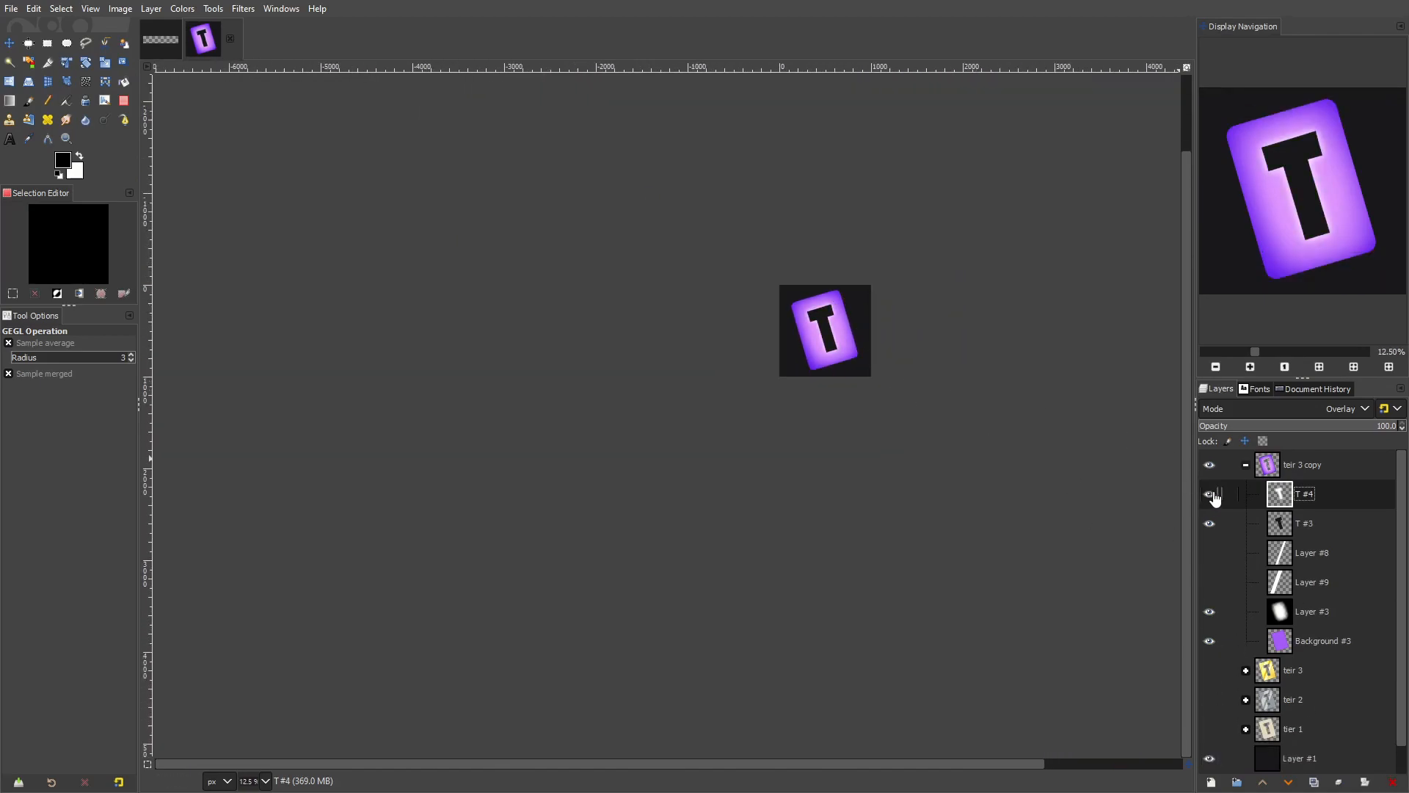
Soften the white T #4 glow further with a Gaussian Blur of 28.74 in X and Y
{"action": "scroll", "coordinate": [925, 355], "scroll_direction": "up", "scroll_amount": 6}
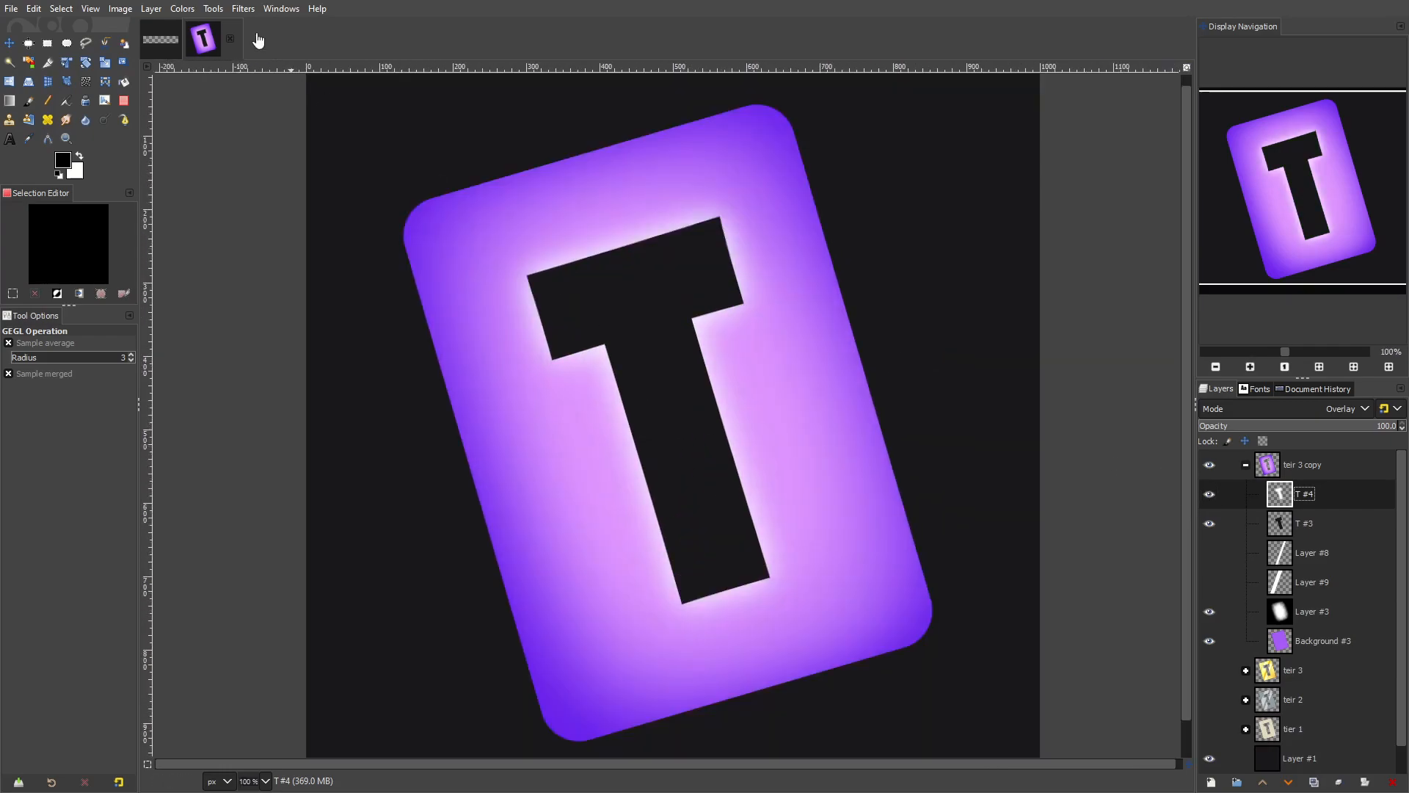
{"action": "left_click", "coordinate": [243, 8]}
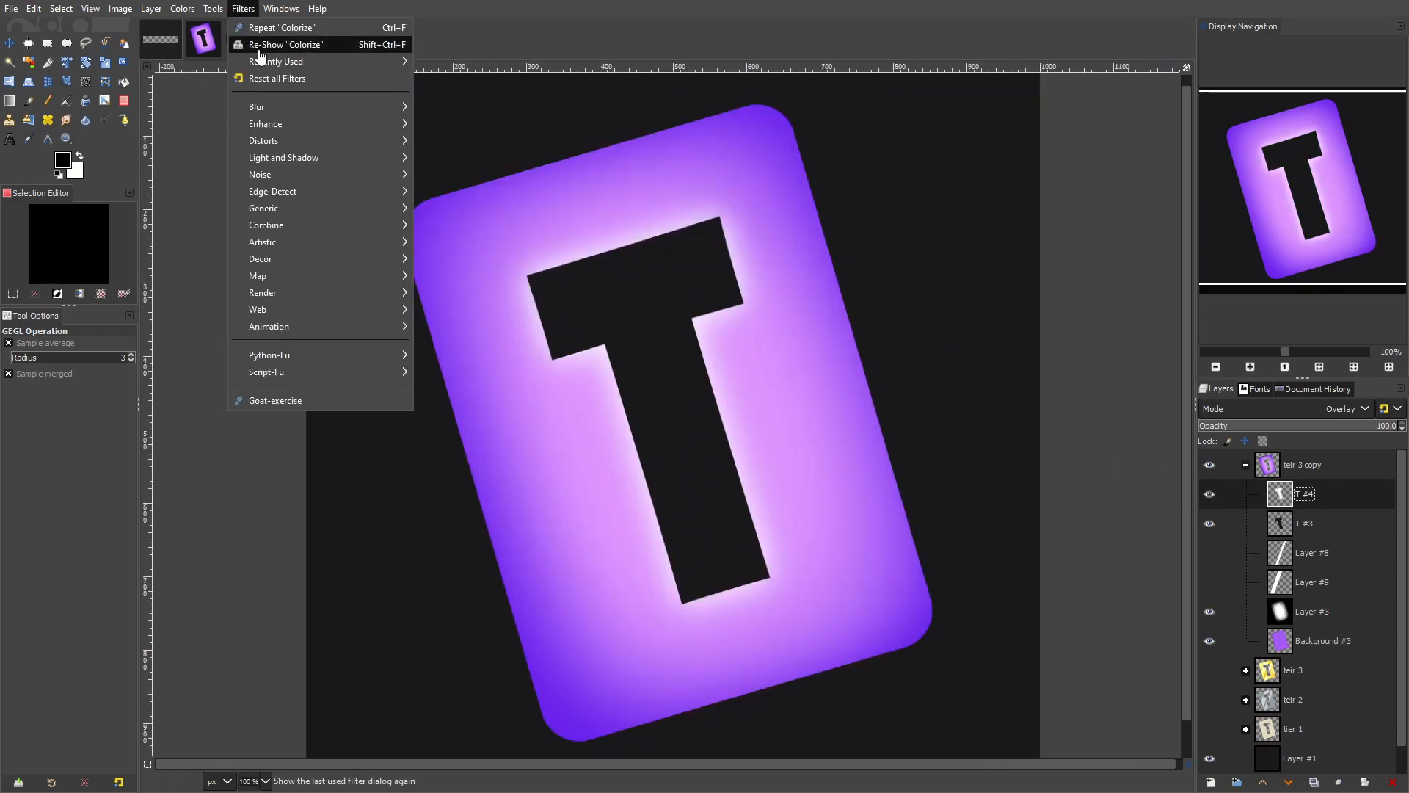
{"action": "mouse_move", "coordinate": [271, 112]}
{"action": "left_click", "coordinate": [455, 129]}
{"action": "left_click_drag", "start_coordinate": [109, 256], "coordinate": [151, 254]}
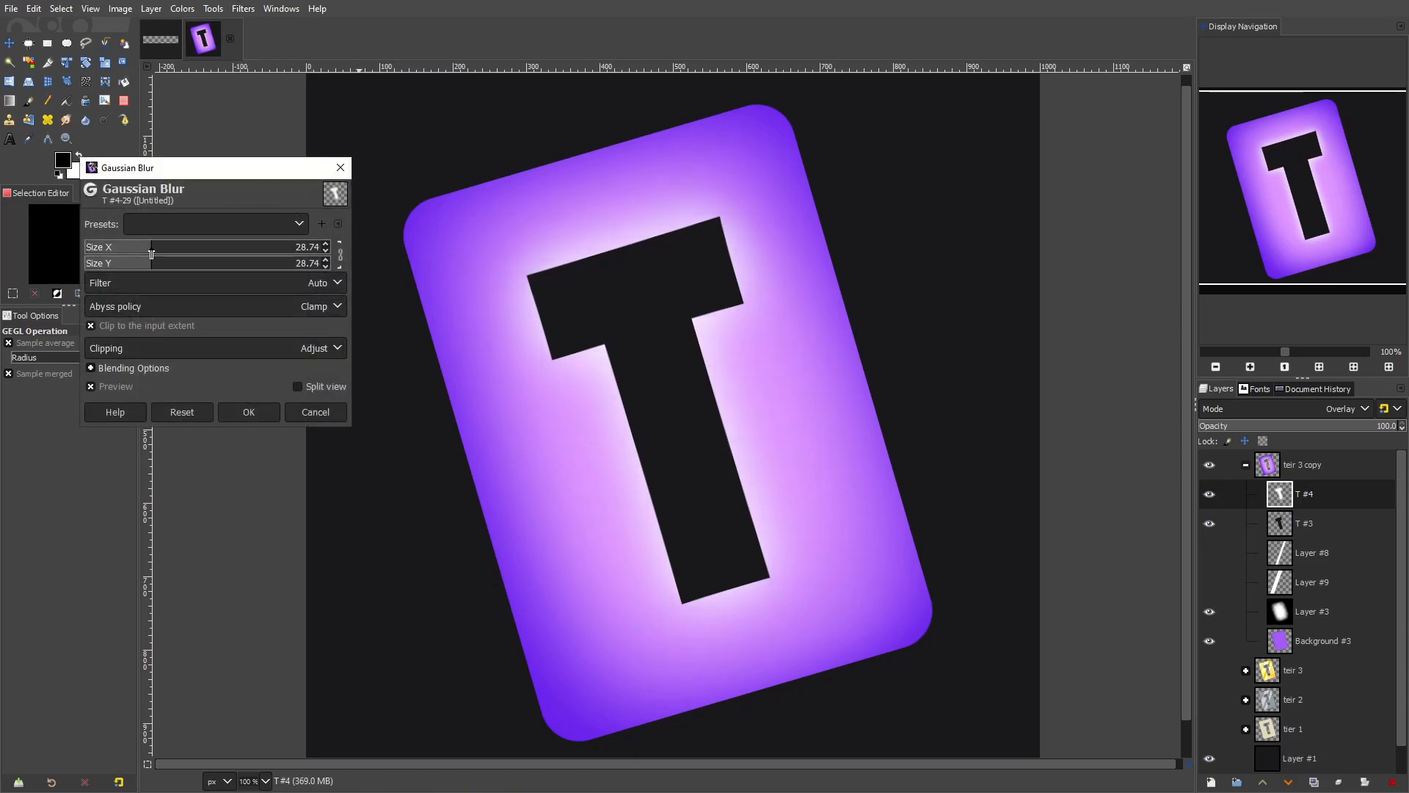
{"action": "left_click", "coordinate": [242, 411]}
{"action": "scroll", "coordinate": [987, 469], "scroll_direction": "down", "scroll_amount": 5}
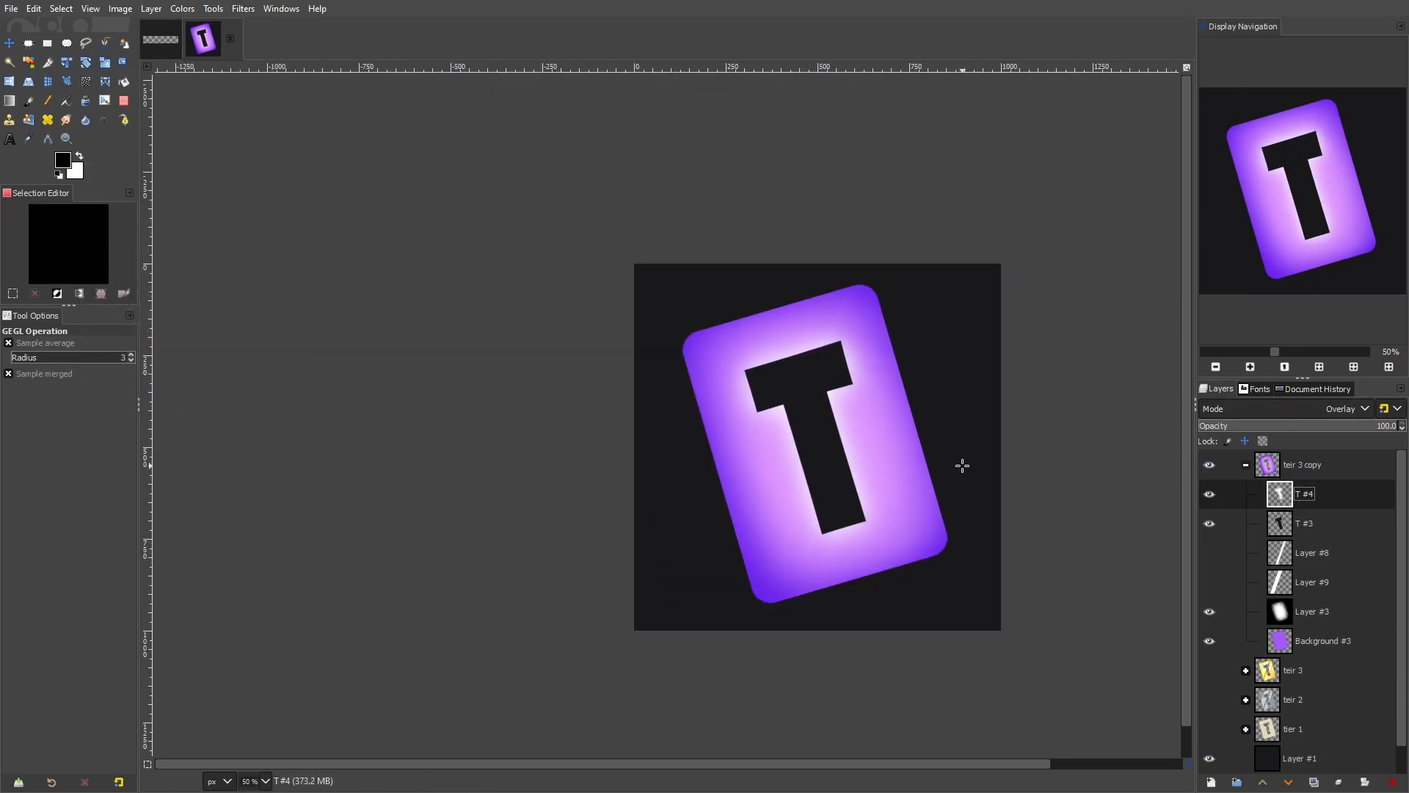
{"action": "scroll", "coordinate": [784, 380], "scroll_direction": "down", "scroll_amount": 3}
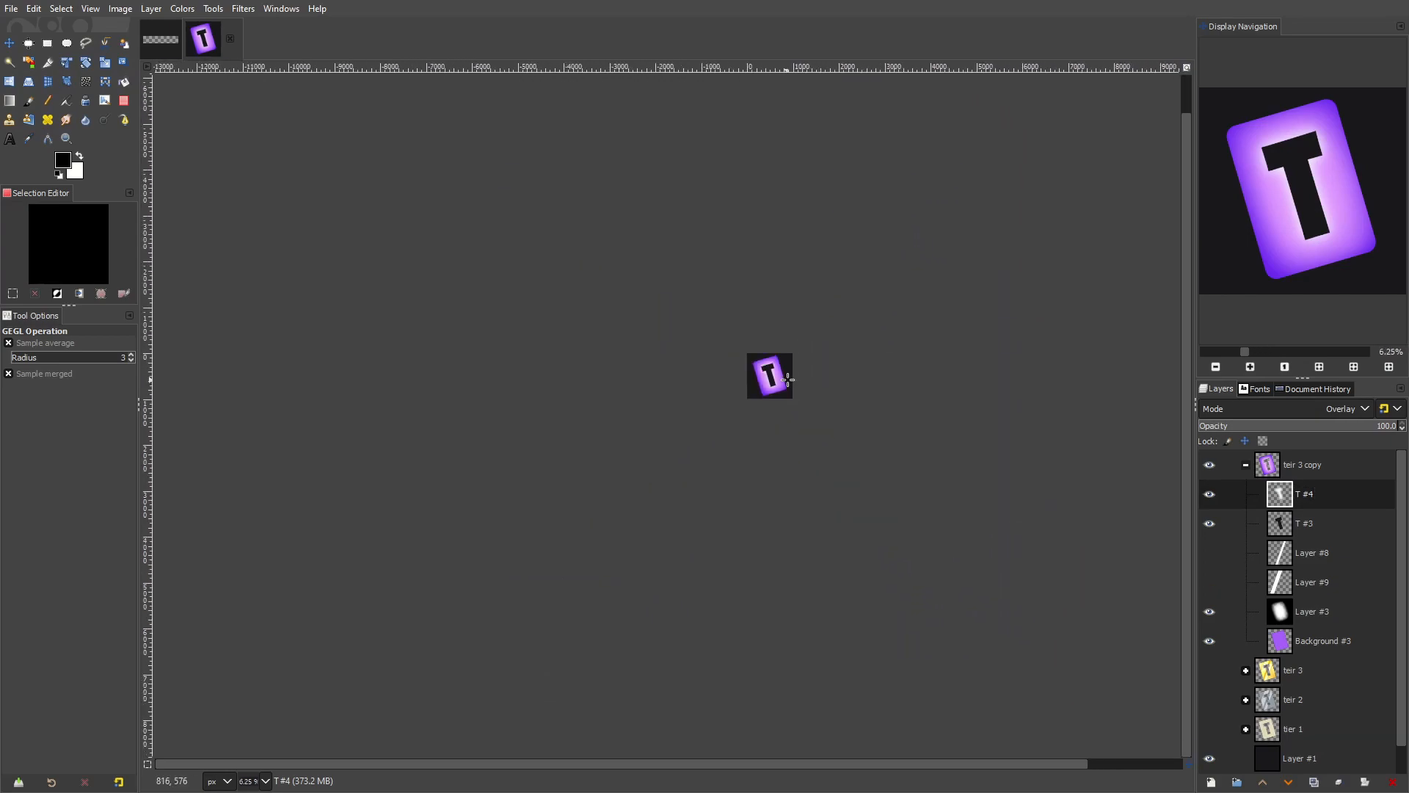
{"action": "scroll", "coordinate": [756, 359], "scroll_direction": "up", "scroll_amount": 7}
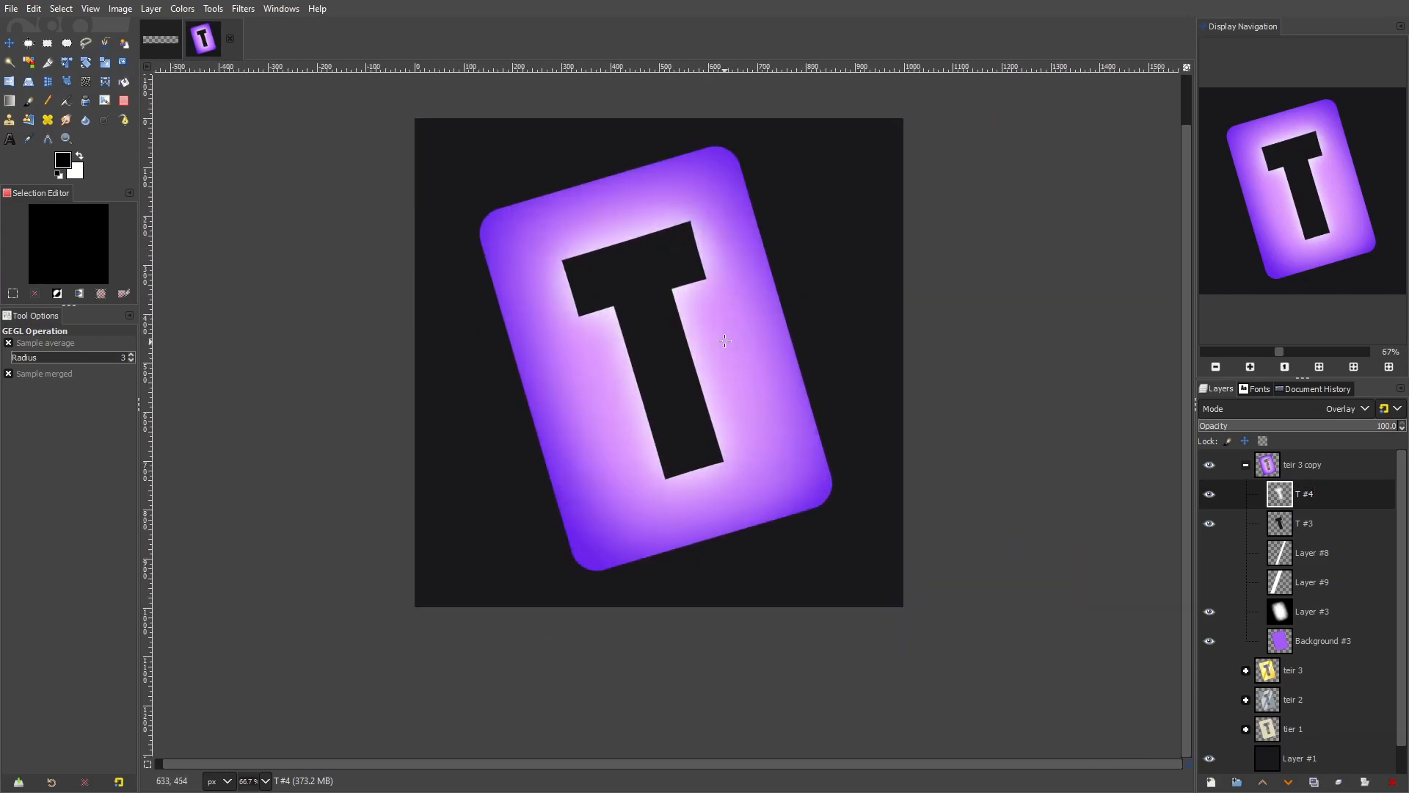
Add a transparent 1000 x 1000 px layer above T #4 and ready the Paintbrush with the 2. Hardness 025 brush, white, size 97
{"action": "left_click", "coordinate": [29, 100]}
{"action": "left_click_drag", "start_coordinate": [33, 421], "coordinate": [36, 421]}
{"action": "scroll", "coordinate": [610, 360], "scroll_direction": "up", "scroll_amount": 2}
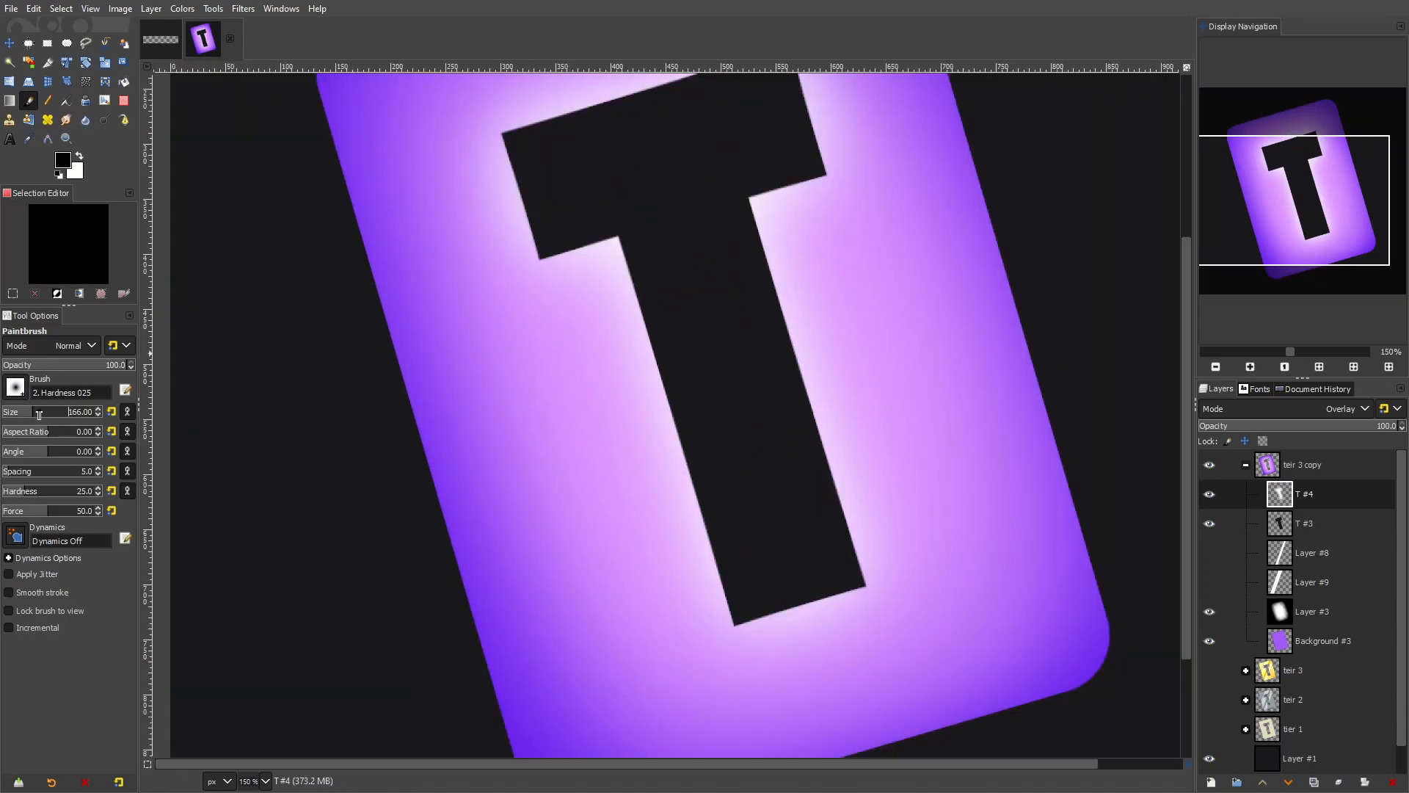
{"action": "left_click", "coordinate": [15, 387]}
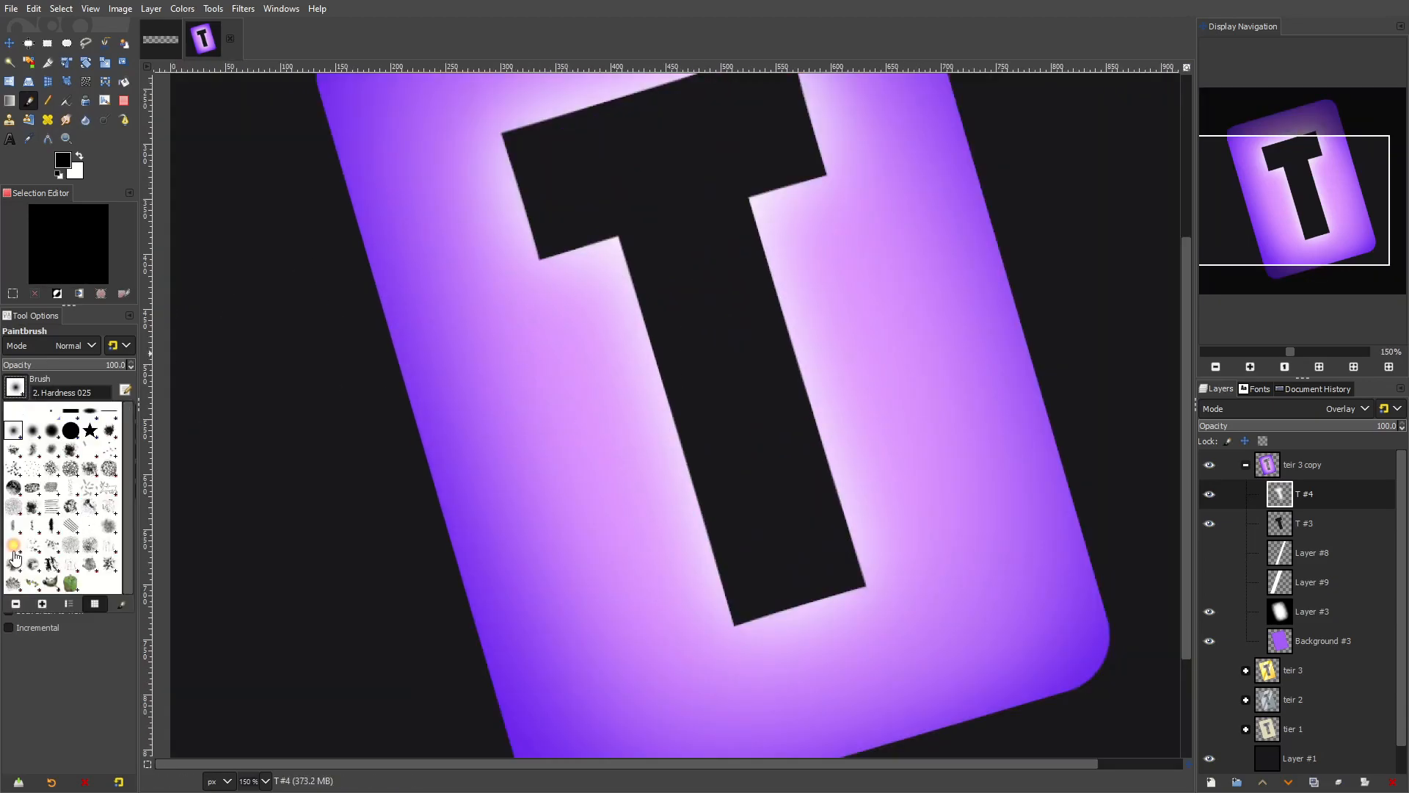
{"action": "left_click", "coordinate": [14, 438]}
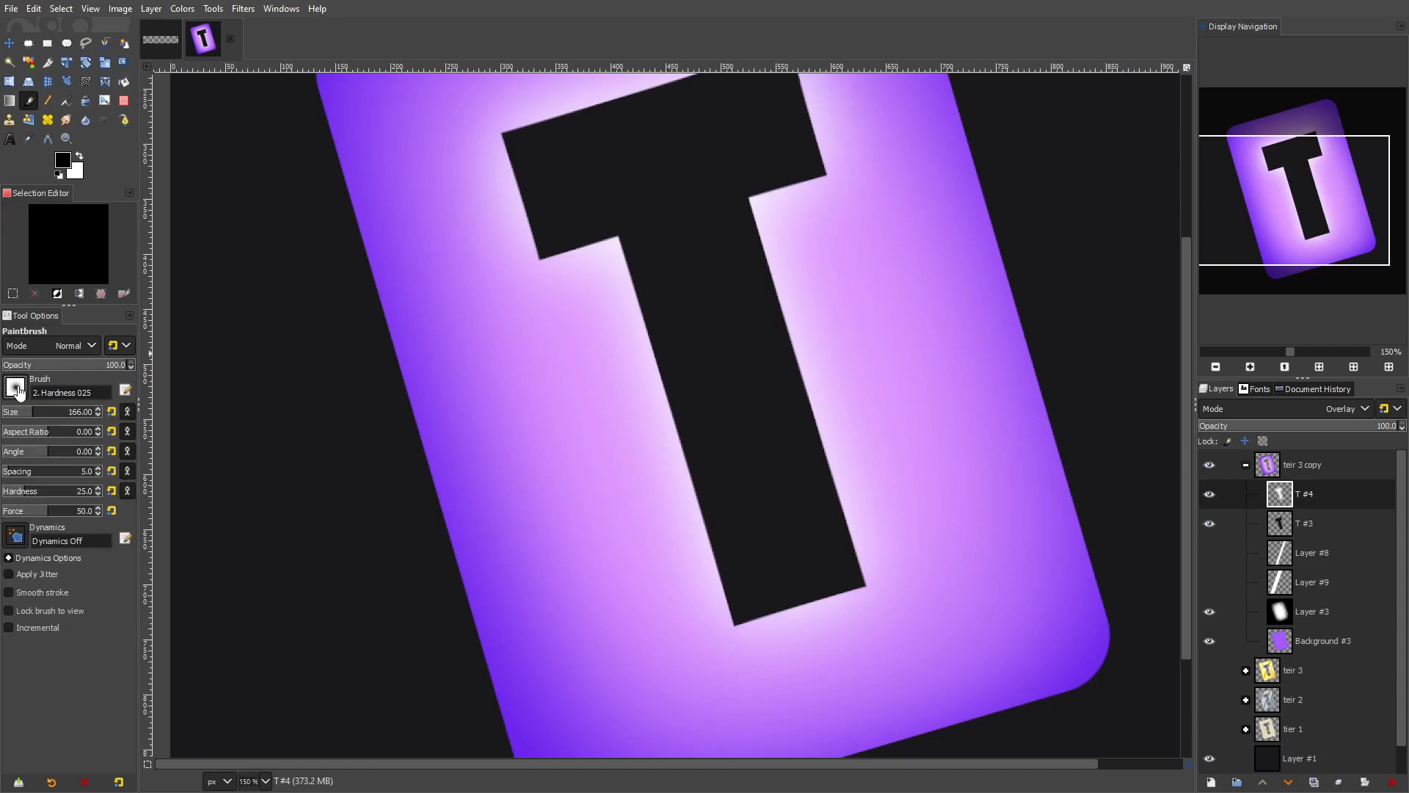
{"action": "left_click", "coordinate": [1212, 784]}
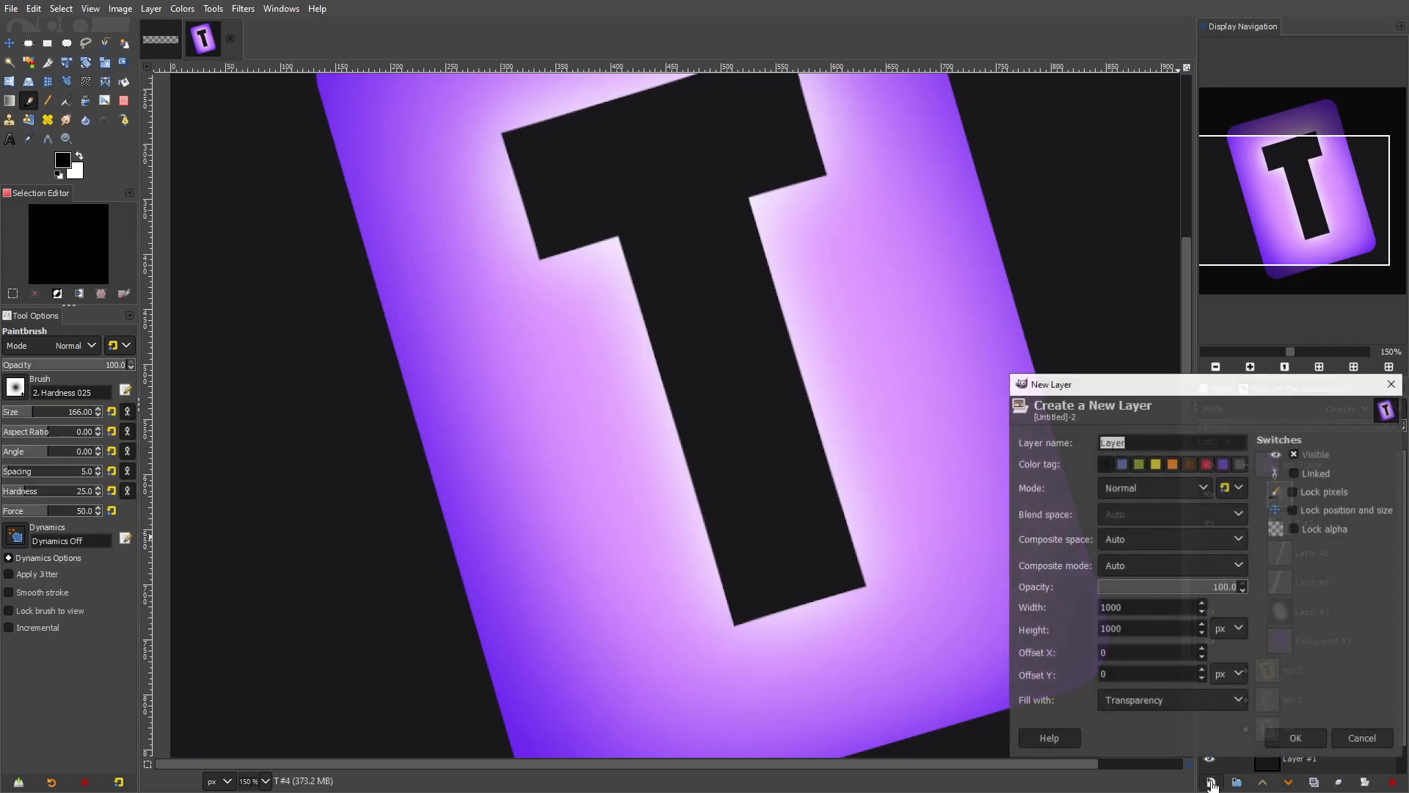
{"action": "left_click", "coordinate": [1296, 738]}
{"action": "scroll", "coordinate": [381, 212], "scroll_direction": "up", "scroll_amount": 2}
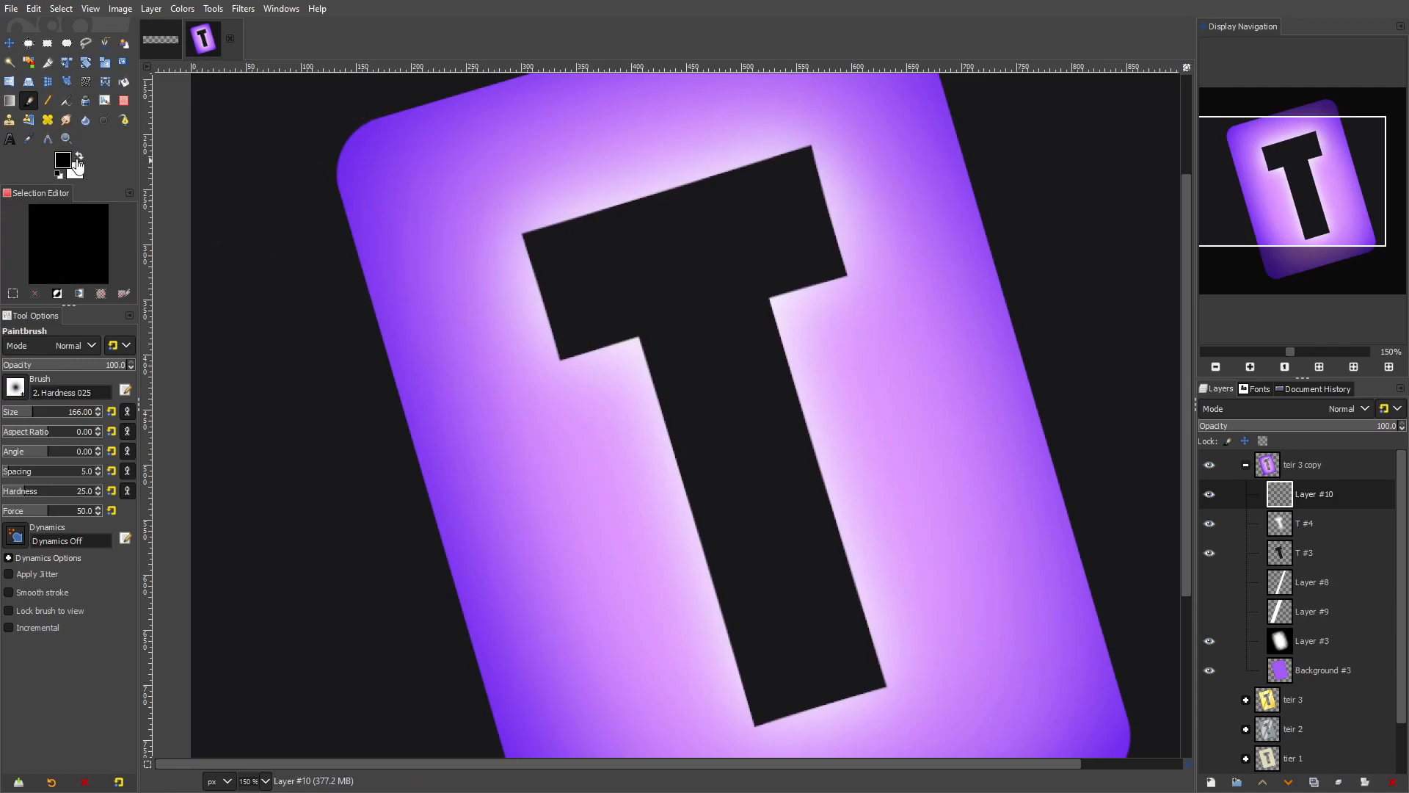
{"action": "scroll", "coordinate": [477, 312], "scroll_direction": "up", "scroll_amount": 1}
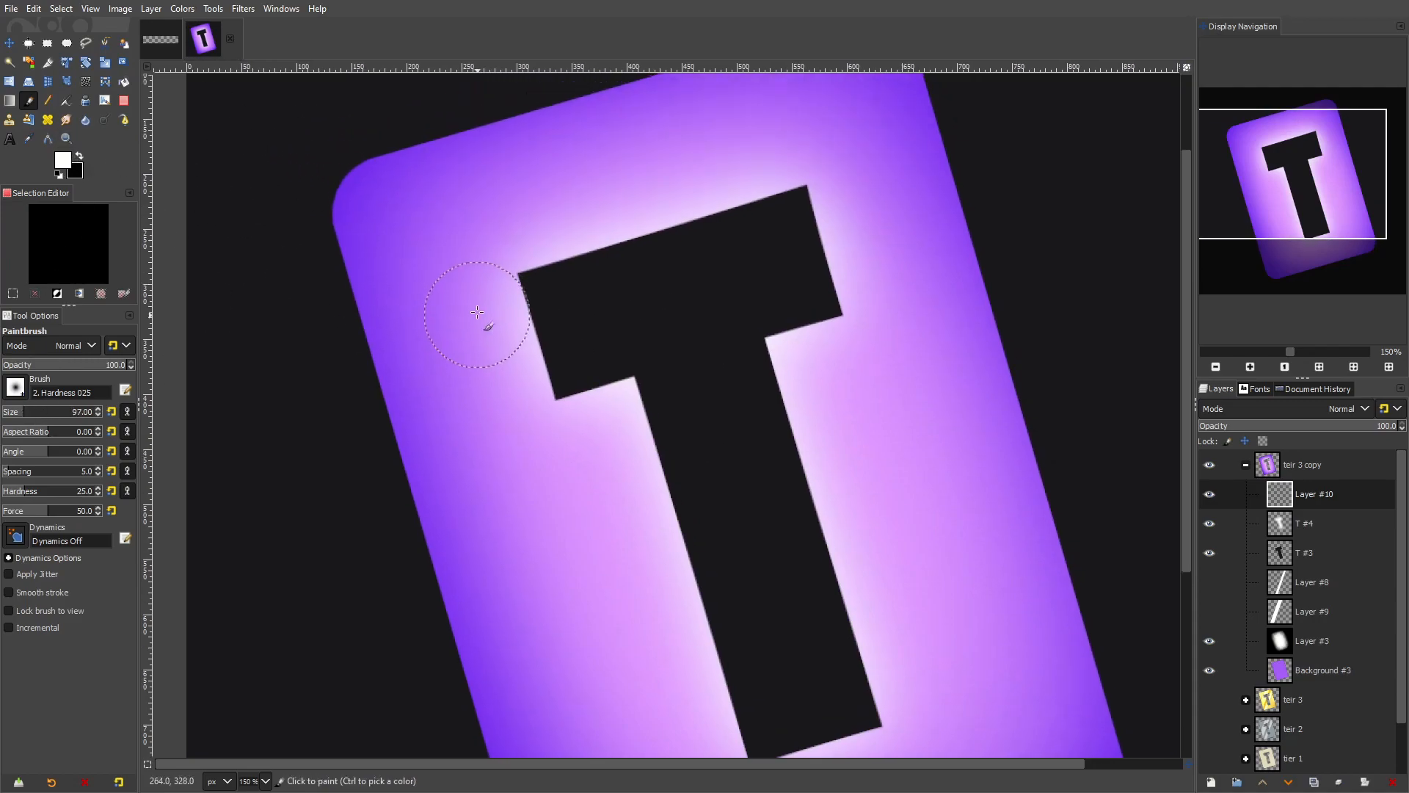
Dab scattered soft white light spots over the card and along its edges on Layer #10 with the 97 px brush
{"action": "left_click", "coordinate": [449, 232]}
{"action": "left_click", "coordinate": [631, 198]}
{"action": "left_click", "coordinate": [815, 123]}
{"action": "left_click", "coordinate": [915, 308]}
{"action": "left_click", "coordinate": [824, 397]}
{"action": "left_click", "coordinate": [969, 512]}
{"action": "scroll", "coordinate": [812, 284], "scroll_direction": "down", "scroll_amount": 7}
{"action": "scroll", "coordinate": [812, 283], "scroll_direction": "right", "scroll_amount": 2}
{"action": "left_click", "coordinate": [800, 400]}
{"action": "left_click", "coordinate": [995, 450]}
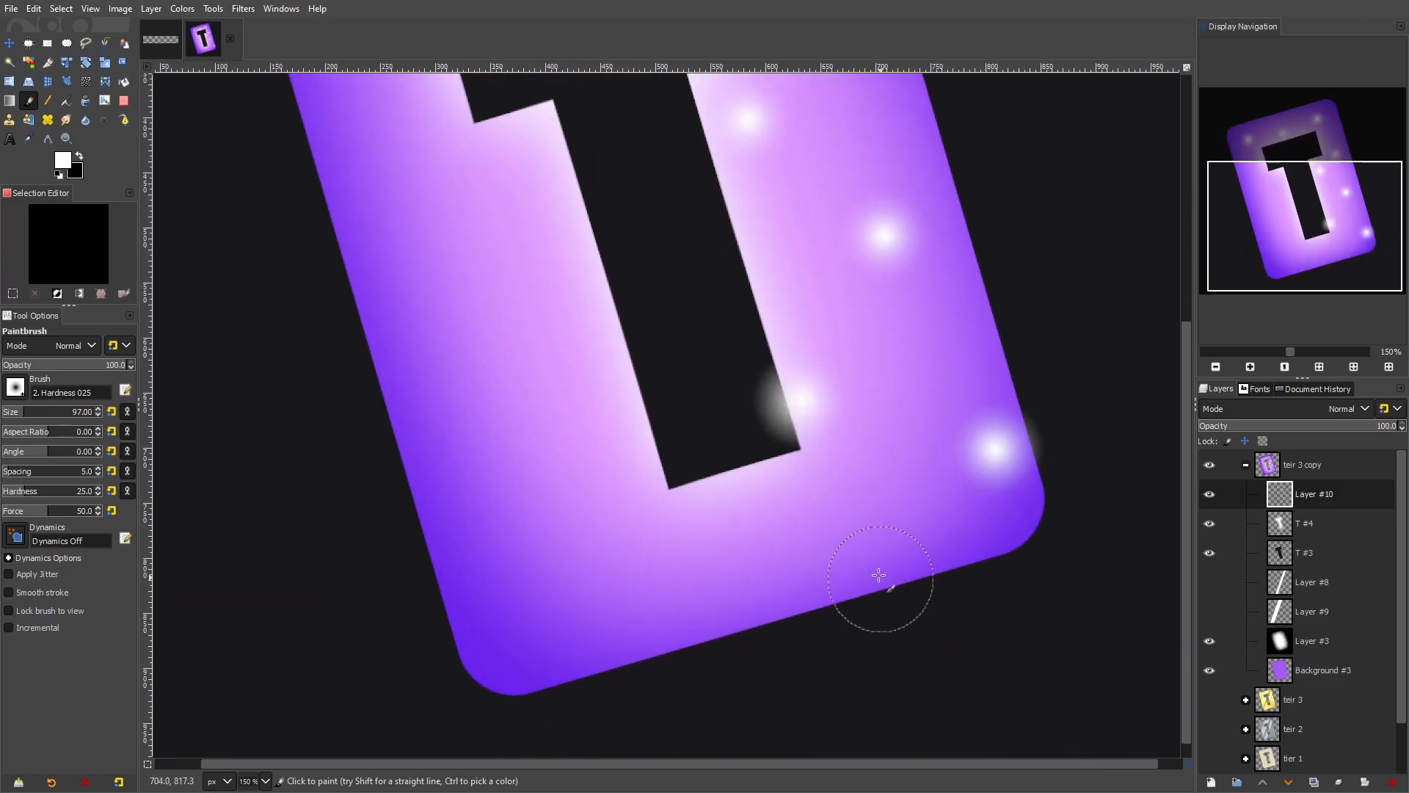
{"action": "left_click", "coordinate": [874, 572]}
{"action": "left_click", "coordinate": [708, 464]}
{"action": "left_click", "coordinate": [626, 587]}
{"action": "left_click", "coordinate": [455, 518]}
{"action": "left_click", "coordinate": [587, 407]}
{"action": "left_click", "coordinate": [462, 312]}
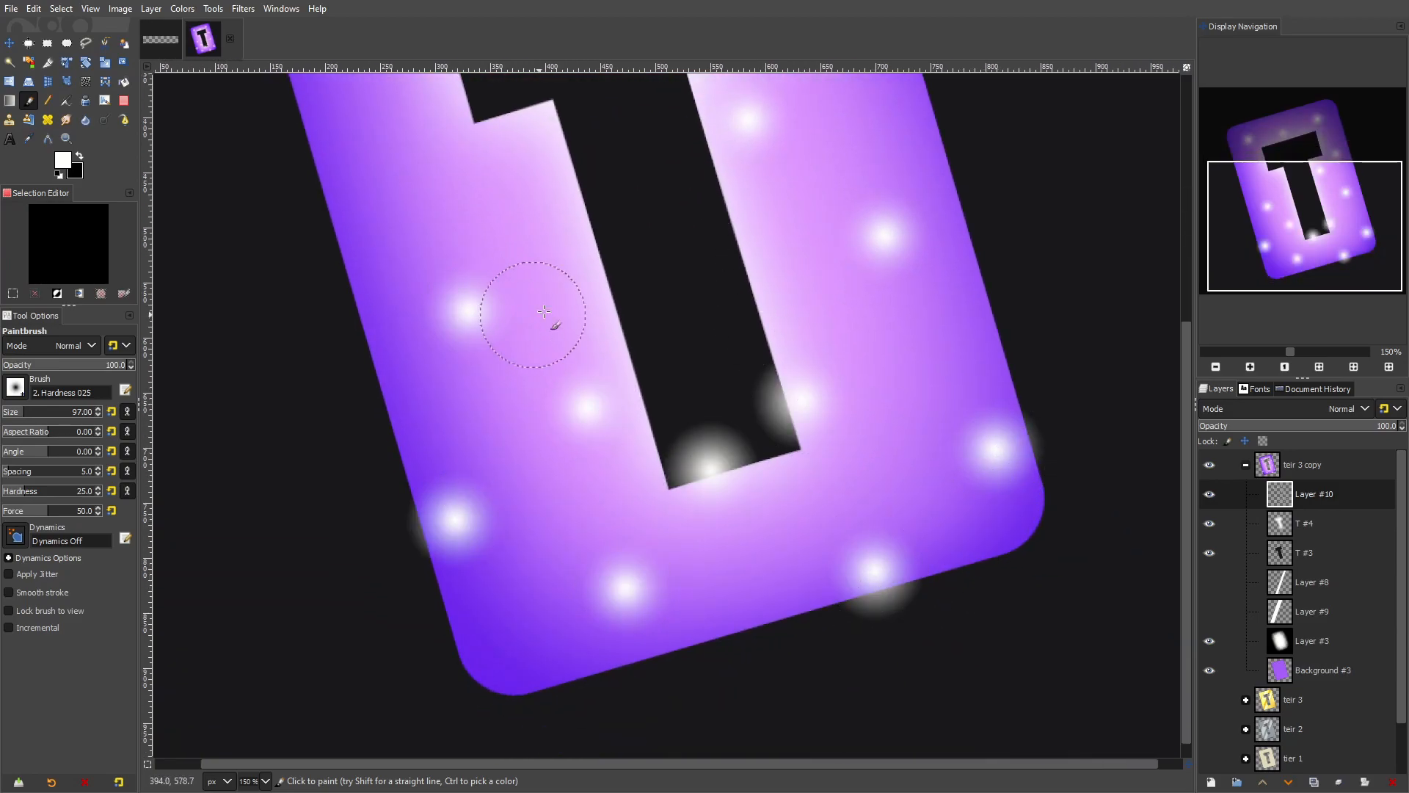
{"action": "left_click_drag", "start_coordinate": [538, 315], "coordinate": [674, 497]}
{"action": "left_click", "coordinate": [709, 397]}
{"action": "left_click", "coordinate": [540, 375]}
{"action": "left_click", "coordinate": [428, 277]}
{"action": "left_click", "coordinate": [594, 261]}
{"action": "left_click_drag", "start_coordinate": [611, 212], "coordinate": [656, 386]}
{"action": "left_click", "coordinate": [445, 243]}
{"action": "left_click", "coordinate": [709, 164]}
{"action": "scroll", "coordinate": [748, 117], "scroll_direction": "right", "scroll_amount": 3}
{"action": "key", "text": "ctrl+z"}
{"action": "left_click", "coordinate": [619, 147]}
{"action": "left_click", "coordinate": [447, 195]}
{"action": "left_click", "coordinate": [911, 254]}
{"action": "left_click", "coordinate": [816, 104]}
{"action": "left_click_drag", "start_coordinate": [1023, 520], "coordinate": [983, 153]}
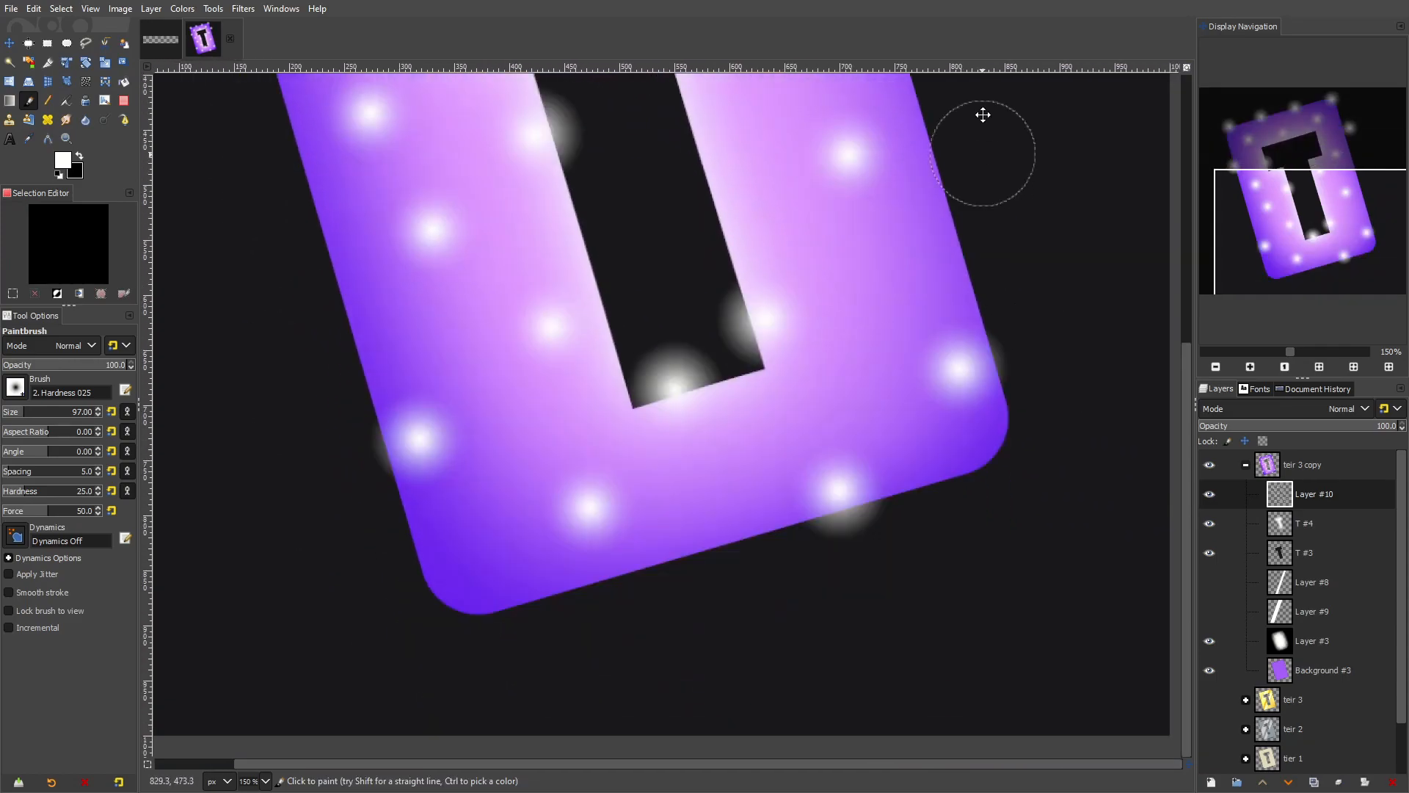
{"action": "left_click", "coordinate": [322, 223]}
{"action": "left_click", "coordinate": [970, 233]}
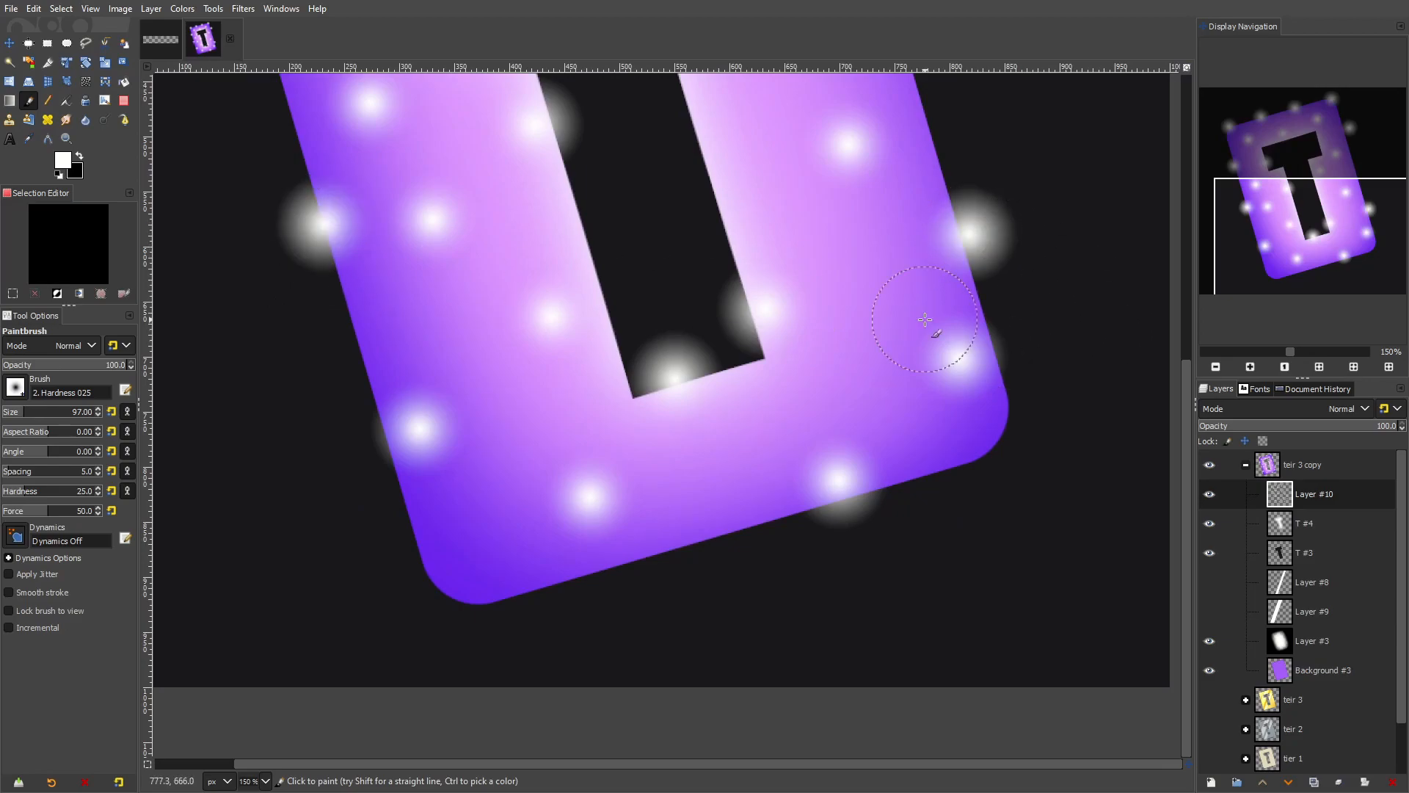
Set the blend mode of Layer #10 to Overlay and its opacity to 42.3
{"action": "key", "text": "1"}
{"action": "left_click", "coordinate": [1241, 408]}
{"action": "left_click", "coordinate": [1267, 763]}
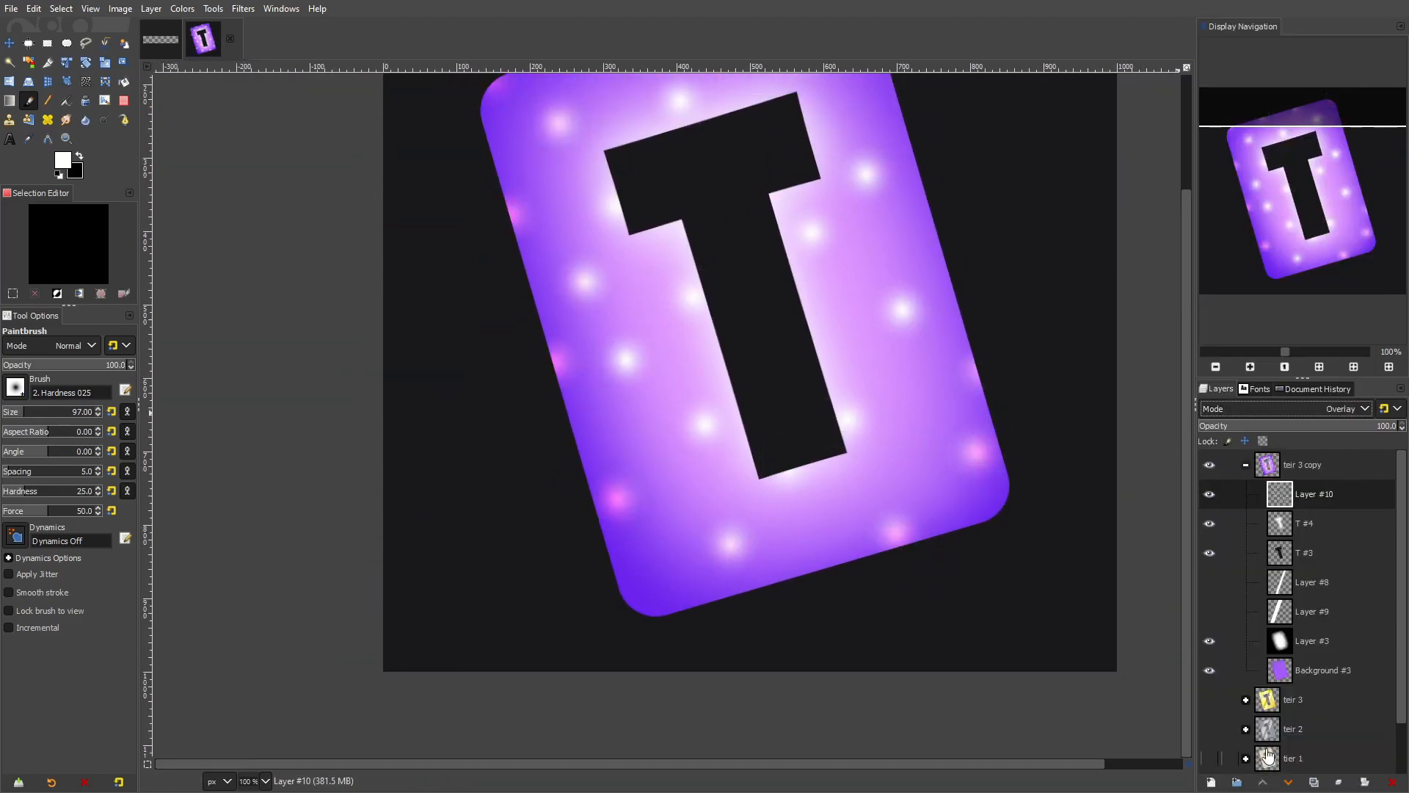
{"action": "left_click", "coordinate": [1284, 426]}
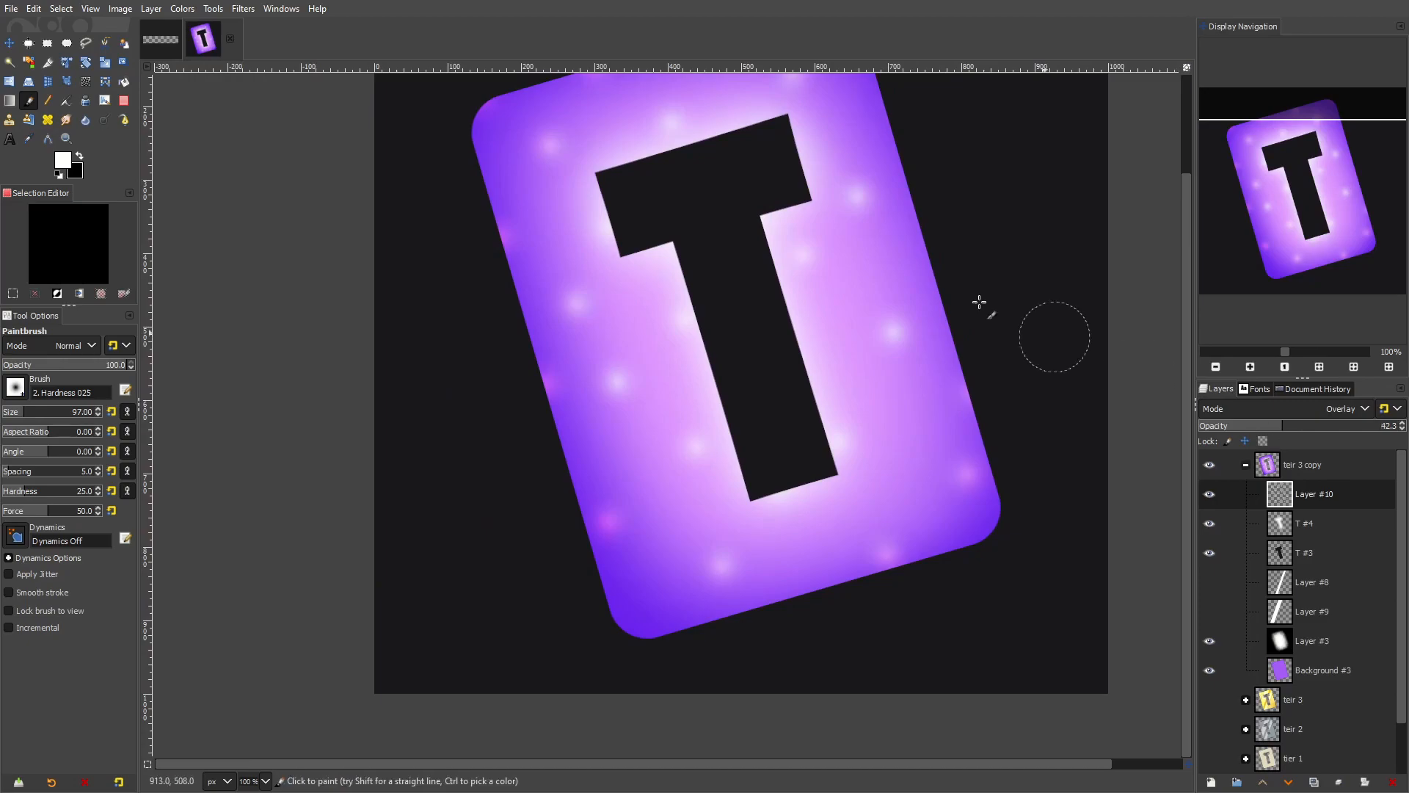
Blur the light spots on Layer #10 with a Gaussian Blur of 17.59 in X and Y
{"action": "left_click", "coordinate": [243, 8]}
{"action": "mouse_move", "coordinate": [294, 104]}
{"action": "left_click", "coordinate": [476, 133]}
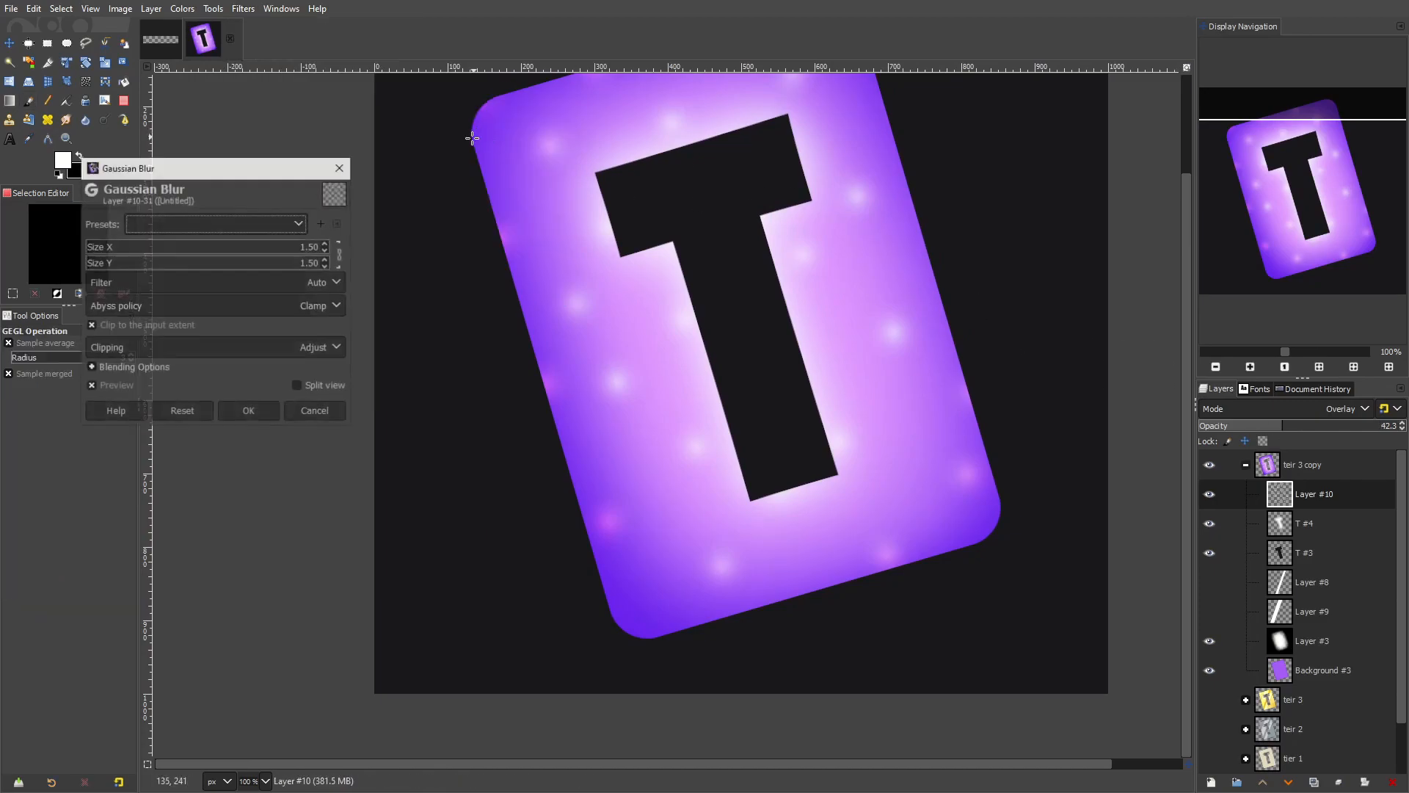
{"action": "left_click_drag", "start_coordinate": [214, 247], "coordinate": [140, 250]}
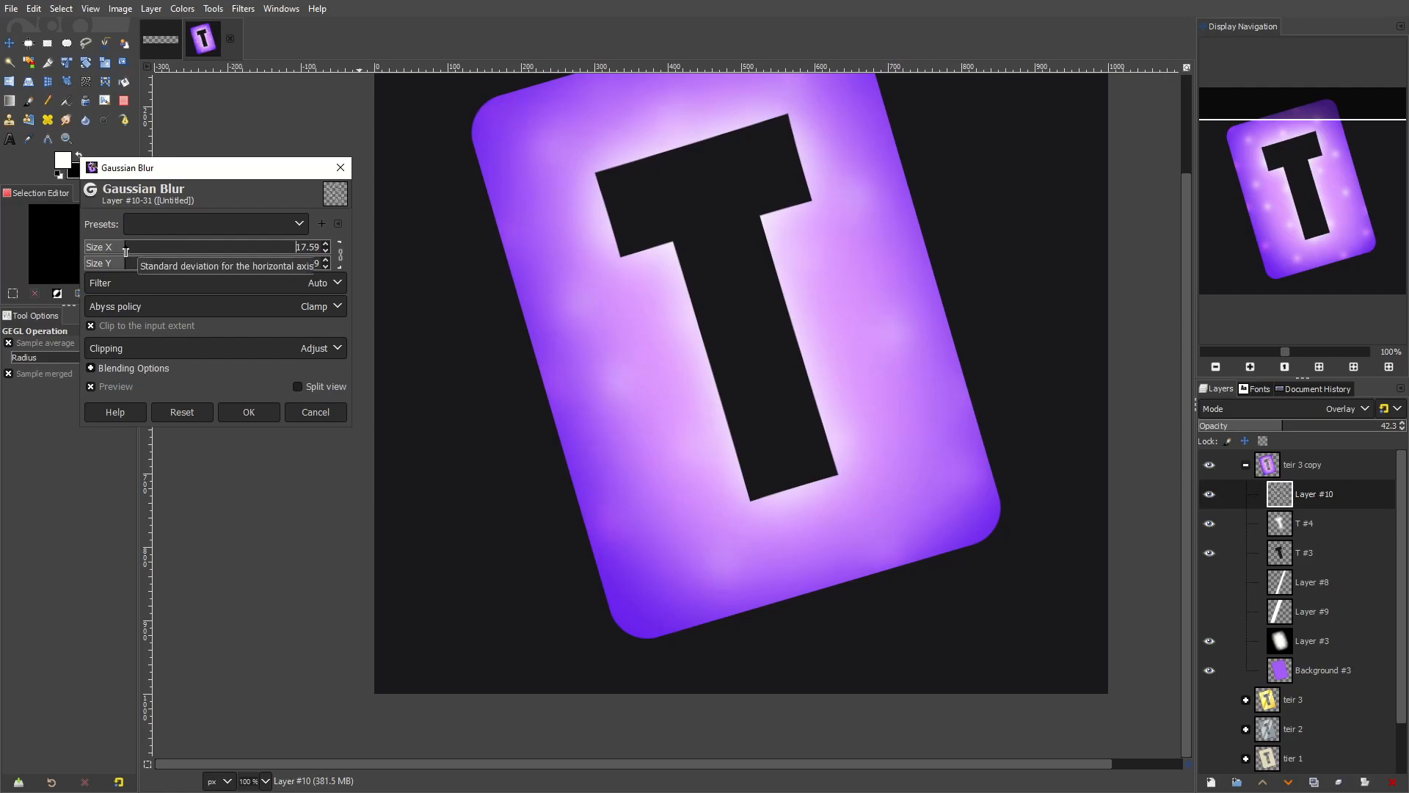
{"action": "scroll", "coordinate": [774, 280], "scroll_direction": "down", "scroll_amount": 3, "text": "ctrl"}
{"action": "scroll", "coordinate": [775, 284], "scroll_direction": "up", "scroll_amount": 2, "text": "ctrl"}
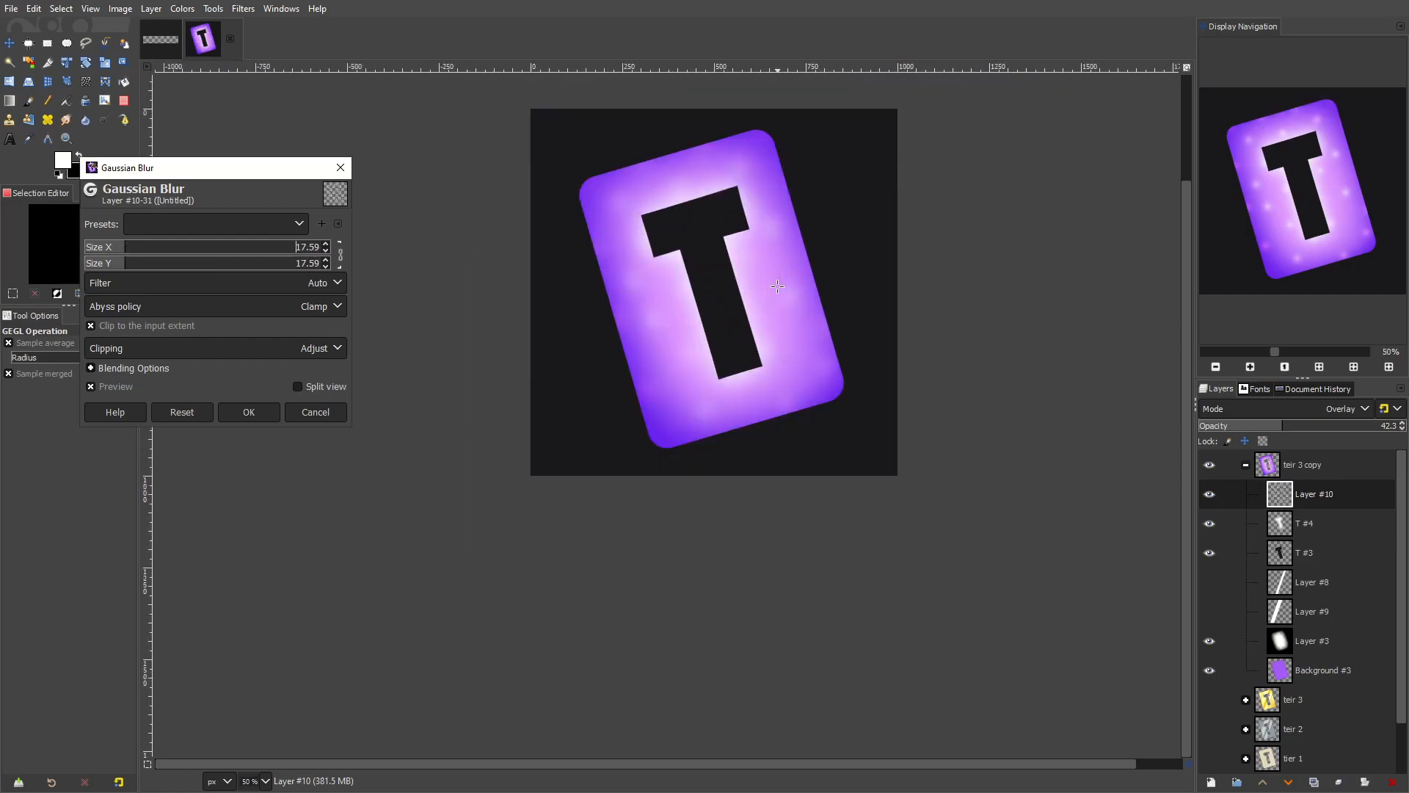
{"action": "left_click", "coordinate": [248, 412]}
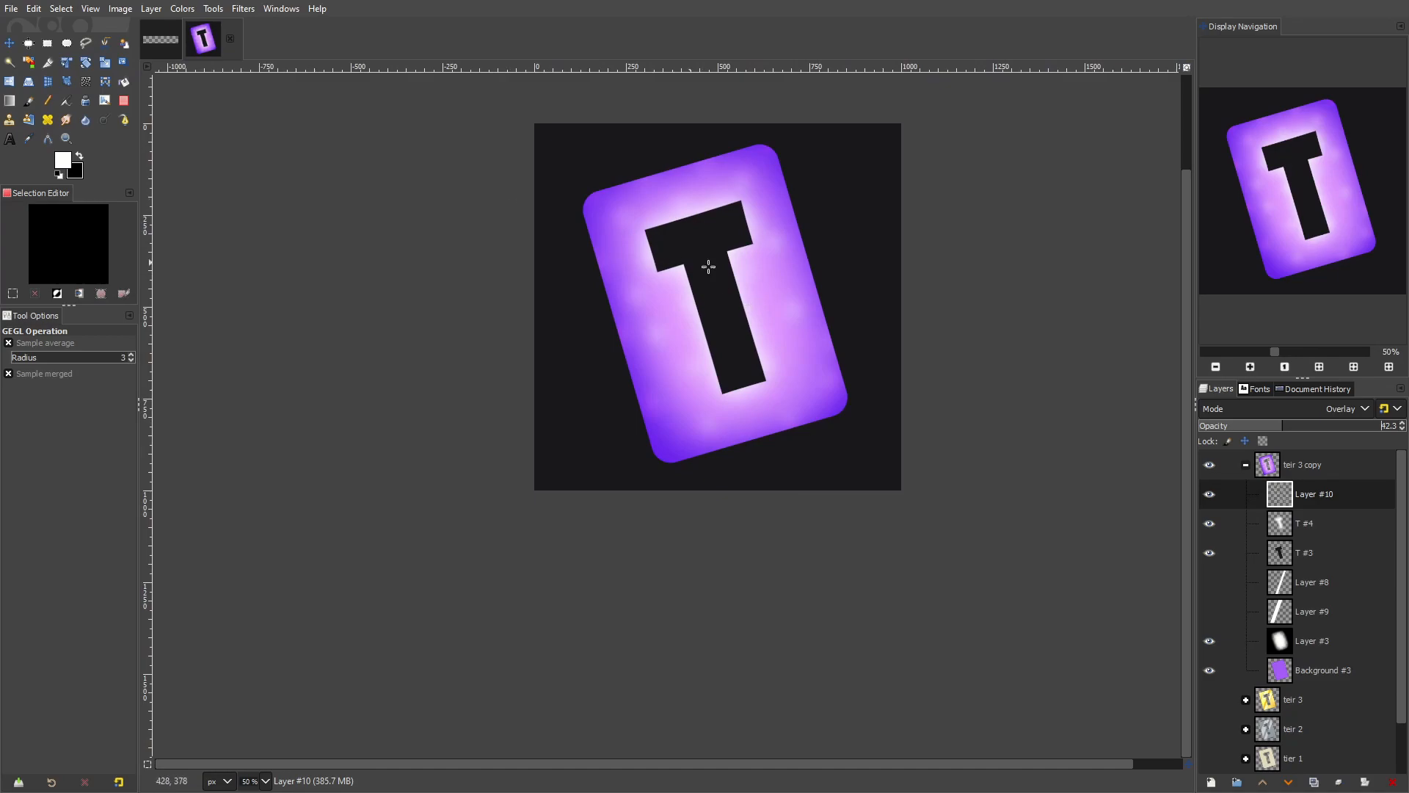
Apply another Gaussian Blur of 10.77 in X and Y to the light spots on Layer #10
{"action": "scroll", "coordinate": [731, 332], "scroll_direction": "up", "scroll_amount": 1, "text": "ctrl"}
{"action": "left_click", "coordinate": [243, 9]}
{"action": "left_click", "coordinate": [264, 41]}
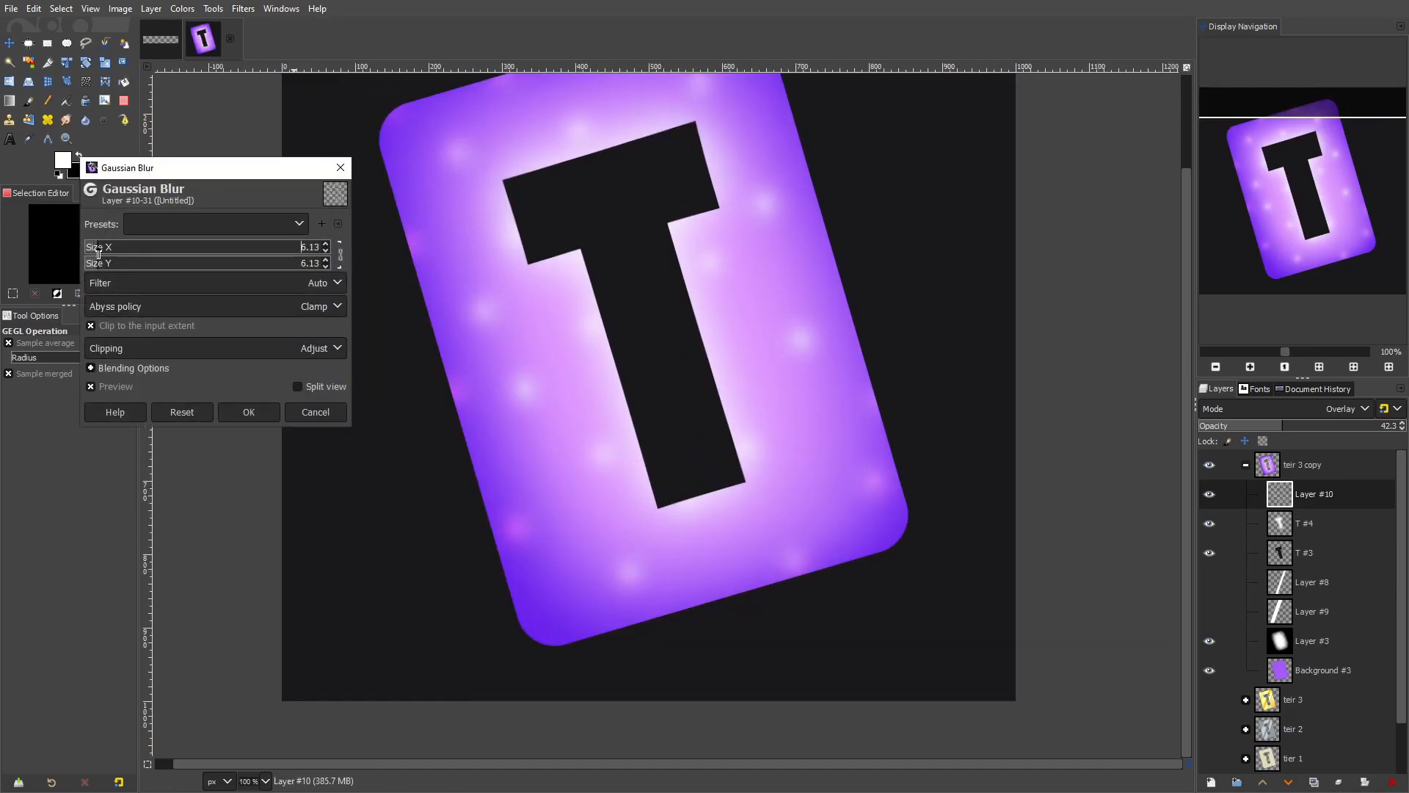
{"action": "left_click_drag", "start_coordinate": [98, 255], "coordinate": [104, 255]}
{"action": "left_click", "coordinate": [248, 412]}
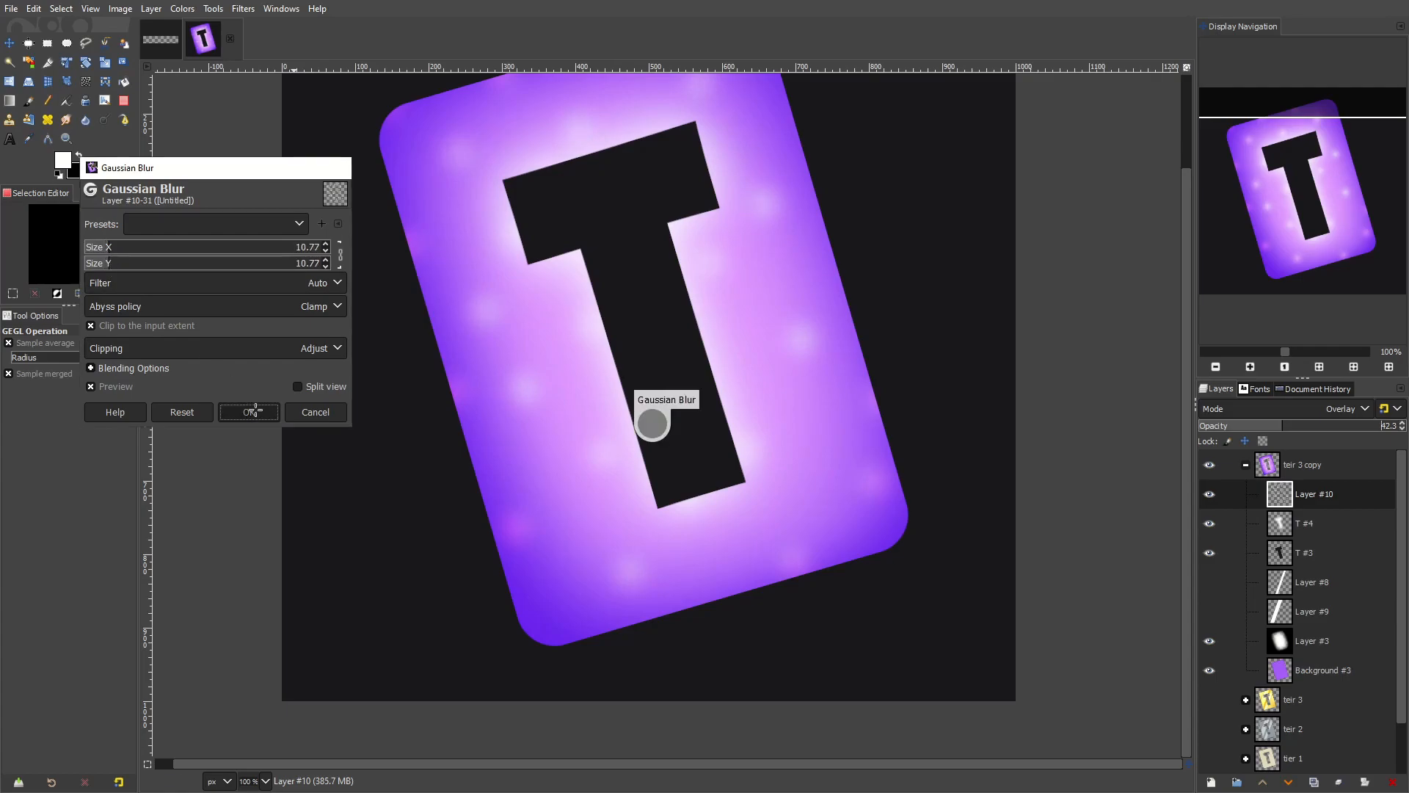
Smudge the light spots on Layer #10 into wavy streaks across the card with the 2. Hardness 025 brush at size 129
{"action": "left_click", "coordinate": [243, 9]}
{"action": "left_click", "coordinate": [67, 142]}
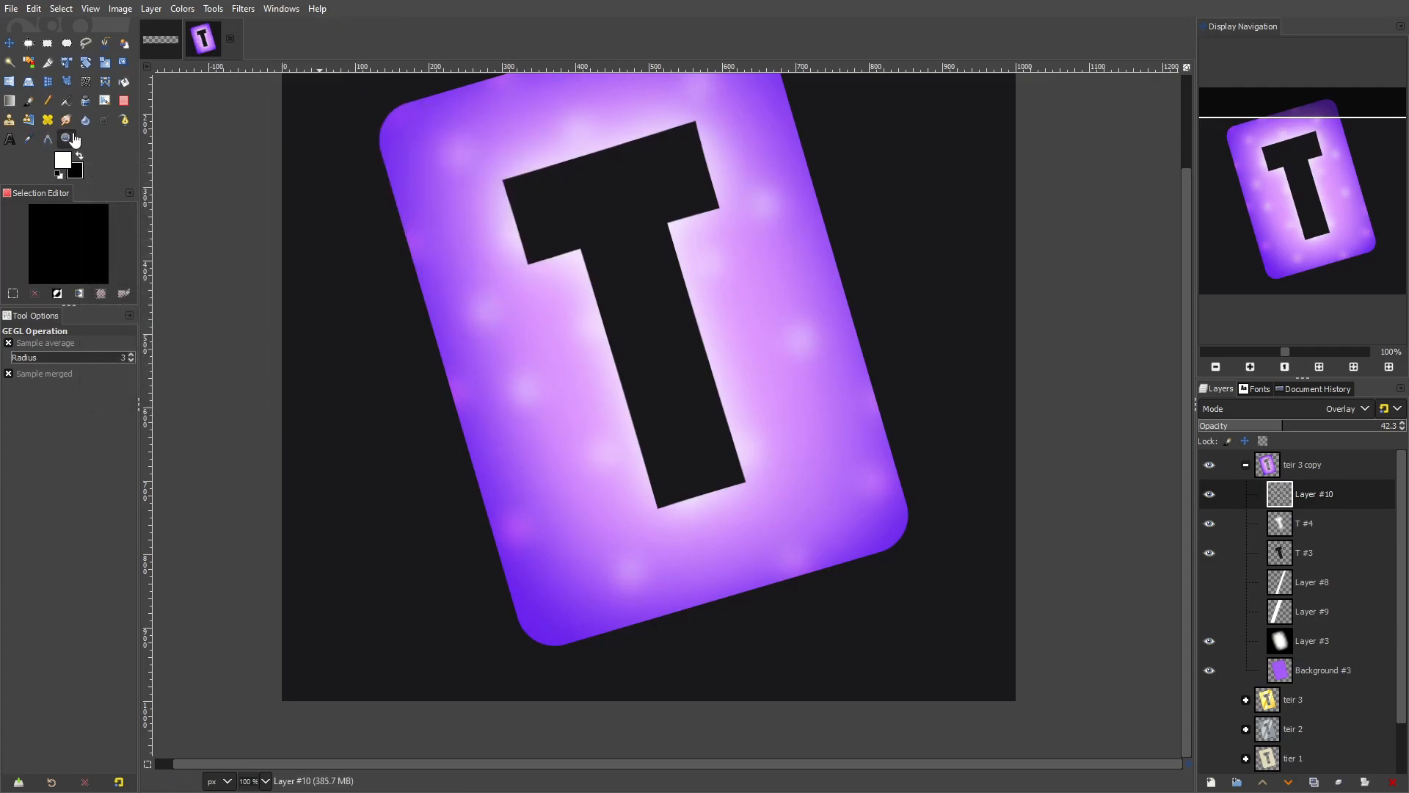
{"action": "left_click", "coordinate": [66, 121]}
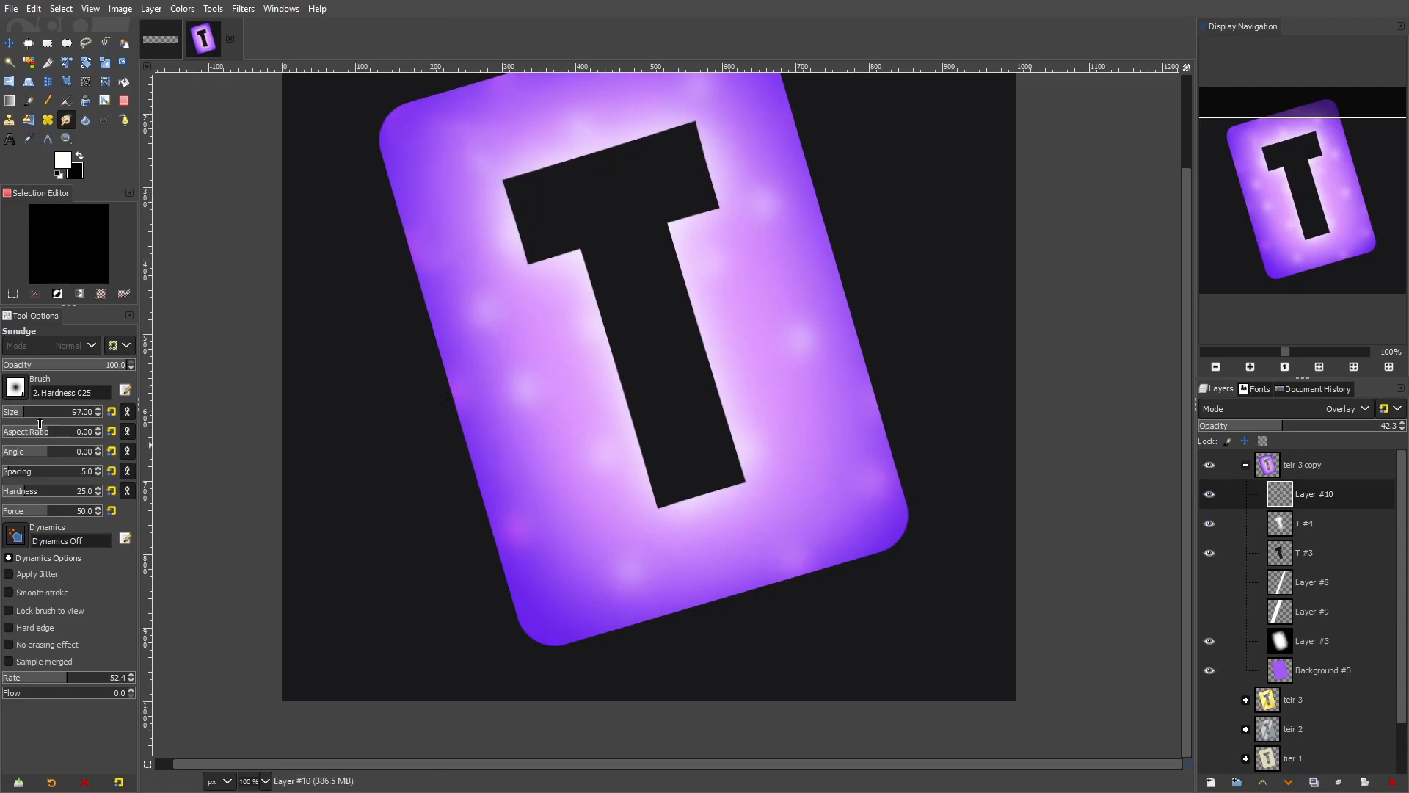
{"action": "mouse_move", "coordinate": [486, 309]}
{"action": "left_mouse_down"}
{"action": "mouse_move", "coordinate": [485, 354]}
{"action": "mouse_move", "coordinate": [517, 389]}
{"action": "left_mouse_up"}
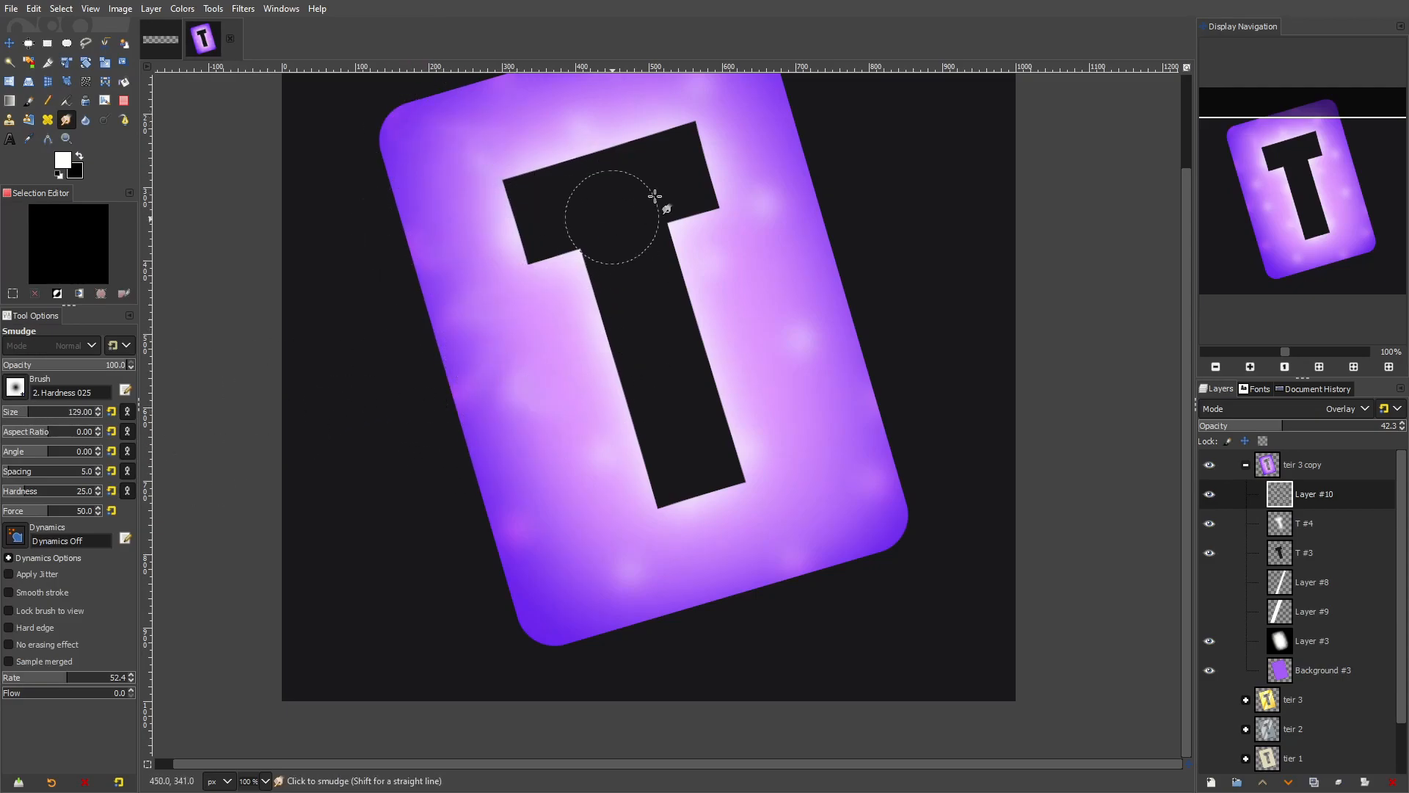
{"action": "left_click_drag", "start_coordinate": [811, 330], "coordinate": [775, 352]}
{"action": "mouse_move", "coordinate": [870, 478]}
{"action": "left_mouse_down"}
{"action": "mouse_move", "coordinate": [764, 578]}
{"action": "mouse_move", "coordinate": [529, 576]}
{"action": "mouse_move", "coordinate": [532, 541]}
{"action": "mouse_move", "coordinate": [618, 366]}
{"action": "mouse_move", "coordinate": [684, 479]}
{"action": "left_mouse_up"}
{"action": "mouse_move", "coordinate": [746, 242]}
{"action": "left_mouse_down"}
{"action": "mouse_move", "coordinate": [679, 230]}
{"action": "mouse_move", "coordinate": [736, 135]}
{"action": "mouse_move", "coordinate": [773, 383]}
{"action": "mouse_move", "coordinate": [952, 374]}
{"action": "mouse_move", "coordinate": [659, 400]}
{"action": "mouse_move", "coordinate": [915, 189]}
{"action": "mouse_move", "coordinate": [833, 364]}
{"action": "mouse_move", "coordinate": [919, 265]}
{"action": "left_mouse_up"}
{"action": "scroll", "coordinate": [1025, 317], "scroll_direction": "down", "scroll_amount": 4}
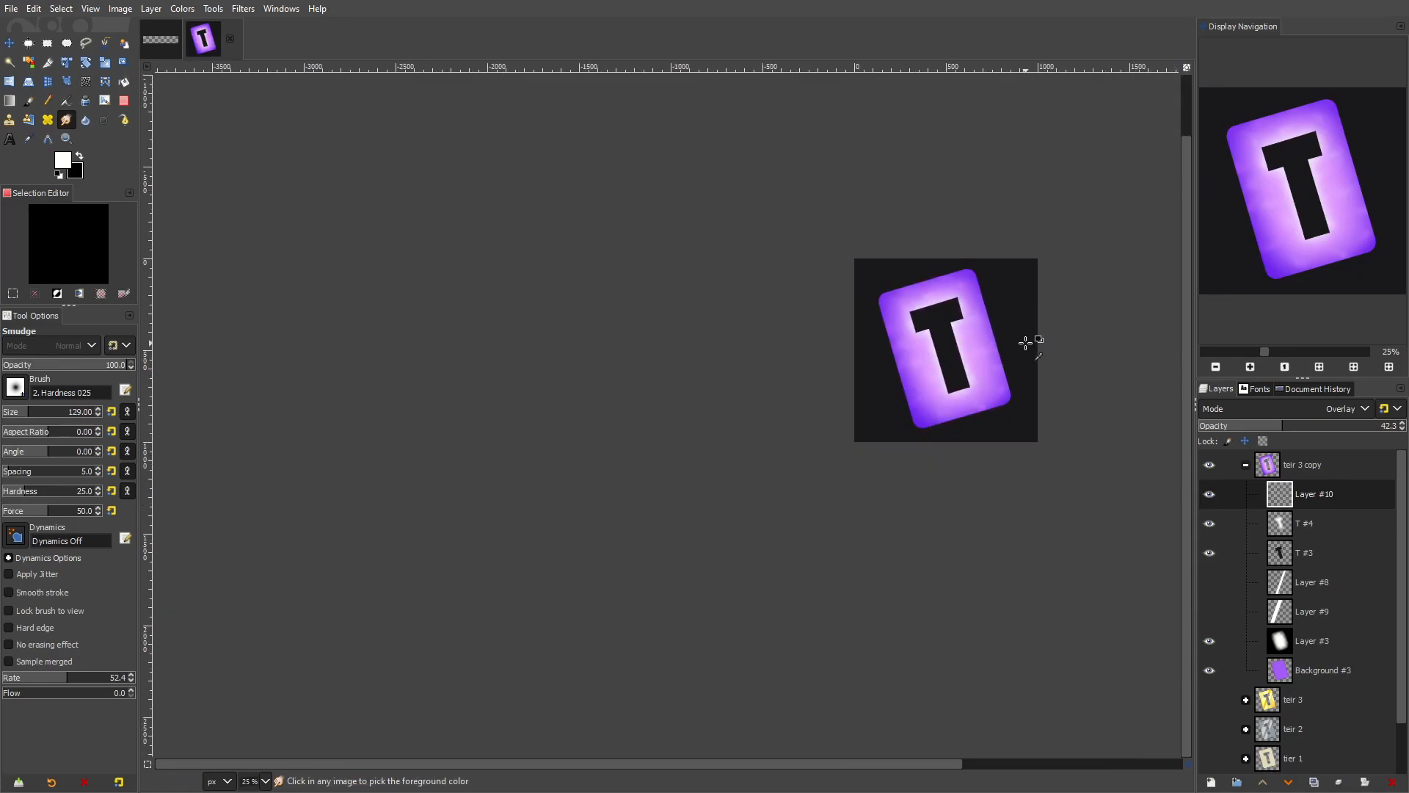
Set the opacity of Layer #10 to 100
{"action": "scroll", "coordinate": [1026, 342], "scroll_direction": "up", "scroll_amount": 4}
{"action": "left_click", "coordinate": [1212, 495]}
{"action": "left_click", "coordinate": [1212, 495]}
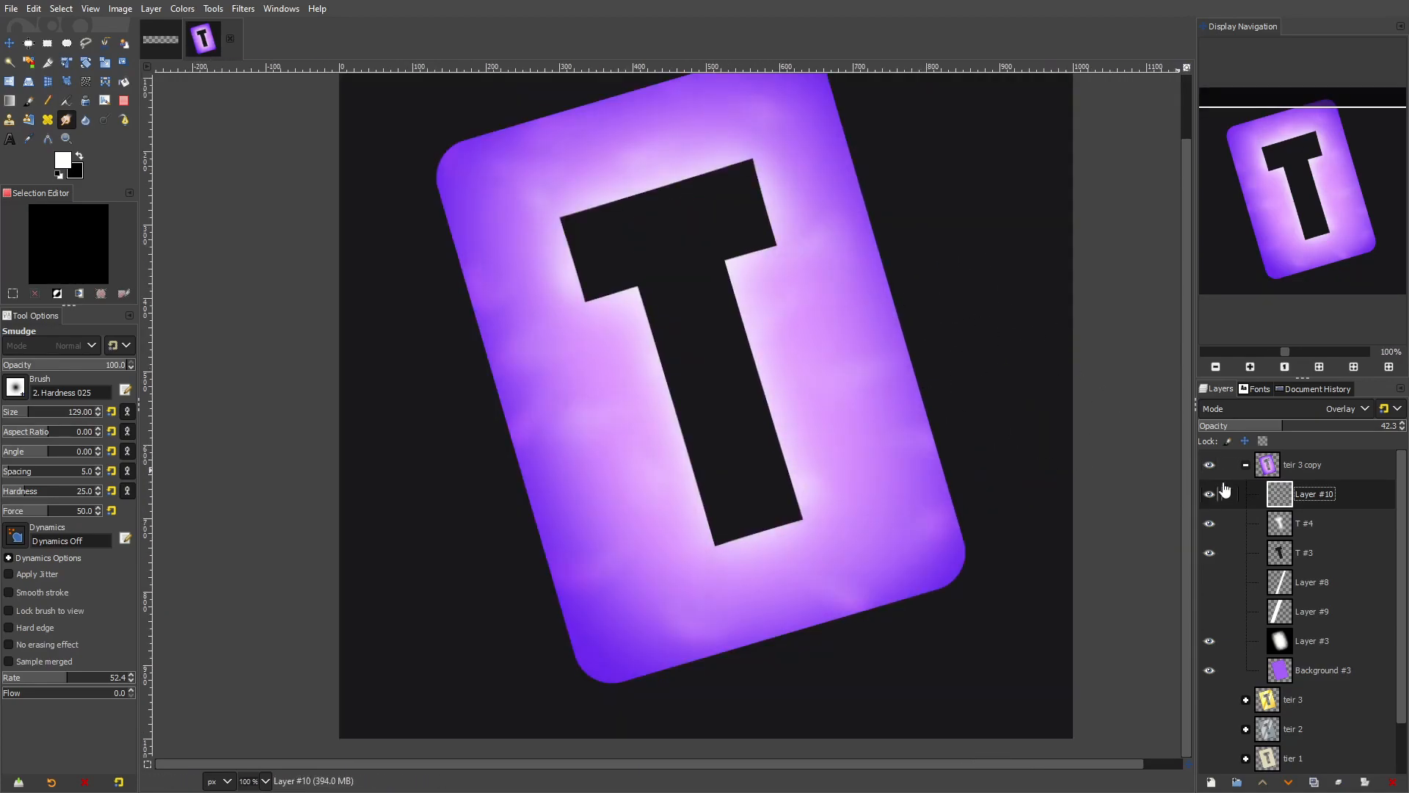
{"action": "left_click_drag", "start_coordinate": [1347, 432], "coordinate": [1350, 432]}
{"action": "scroll", "coordinate": [943, 368], "scroll_direction": "down", "scroll_amount": 6}
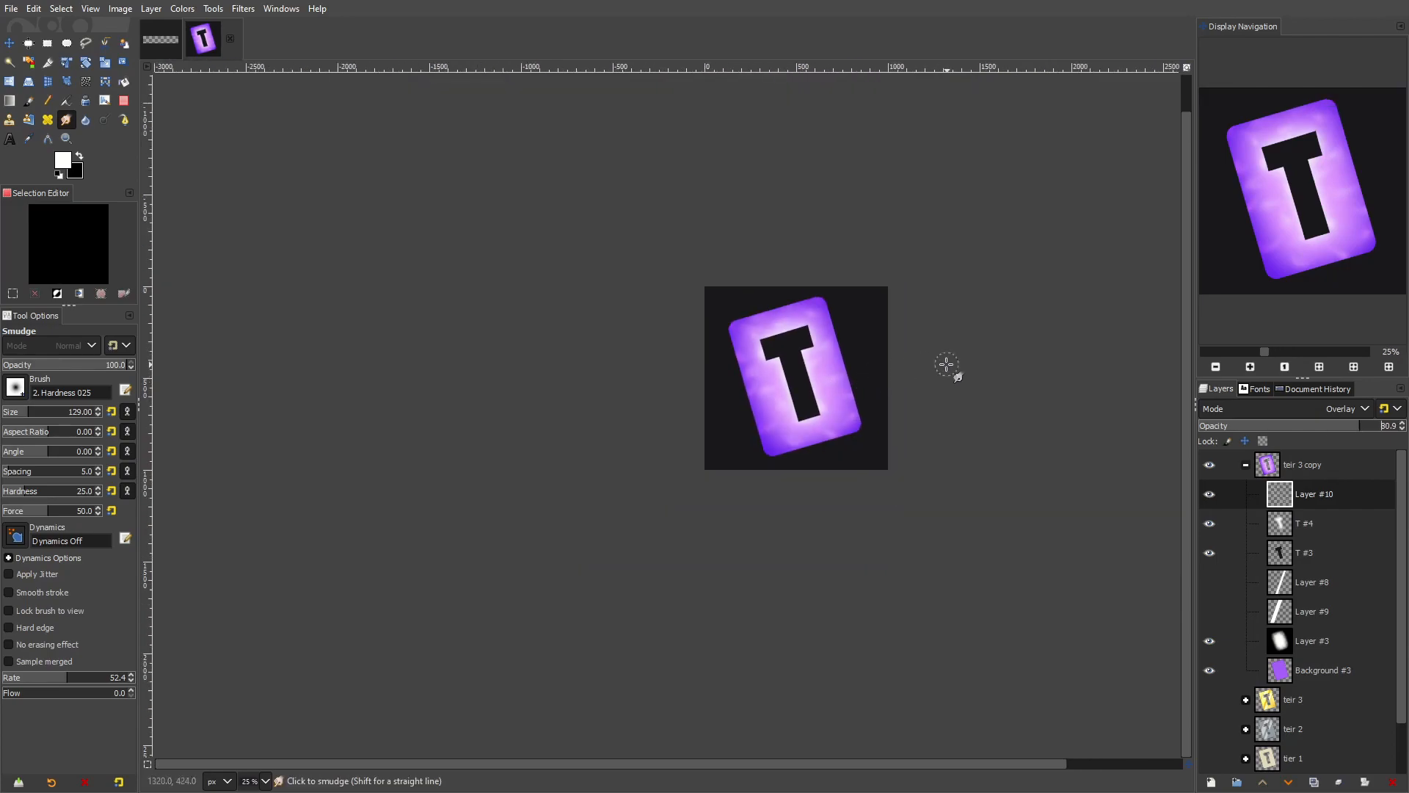
{"action": "scroll", "coordinate": [905, 368], "scroll_direction": "up", "scroll_amount": 3}
{"action": "scroll", "coordinate": [871, 387], "scroll_direction": "down", "scroll_amount": 2}
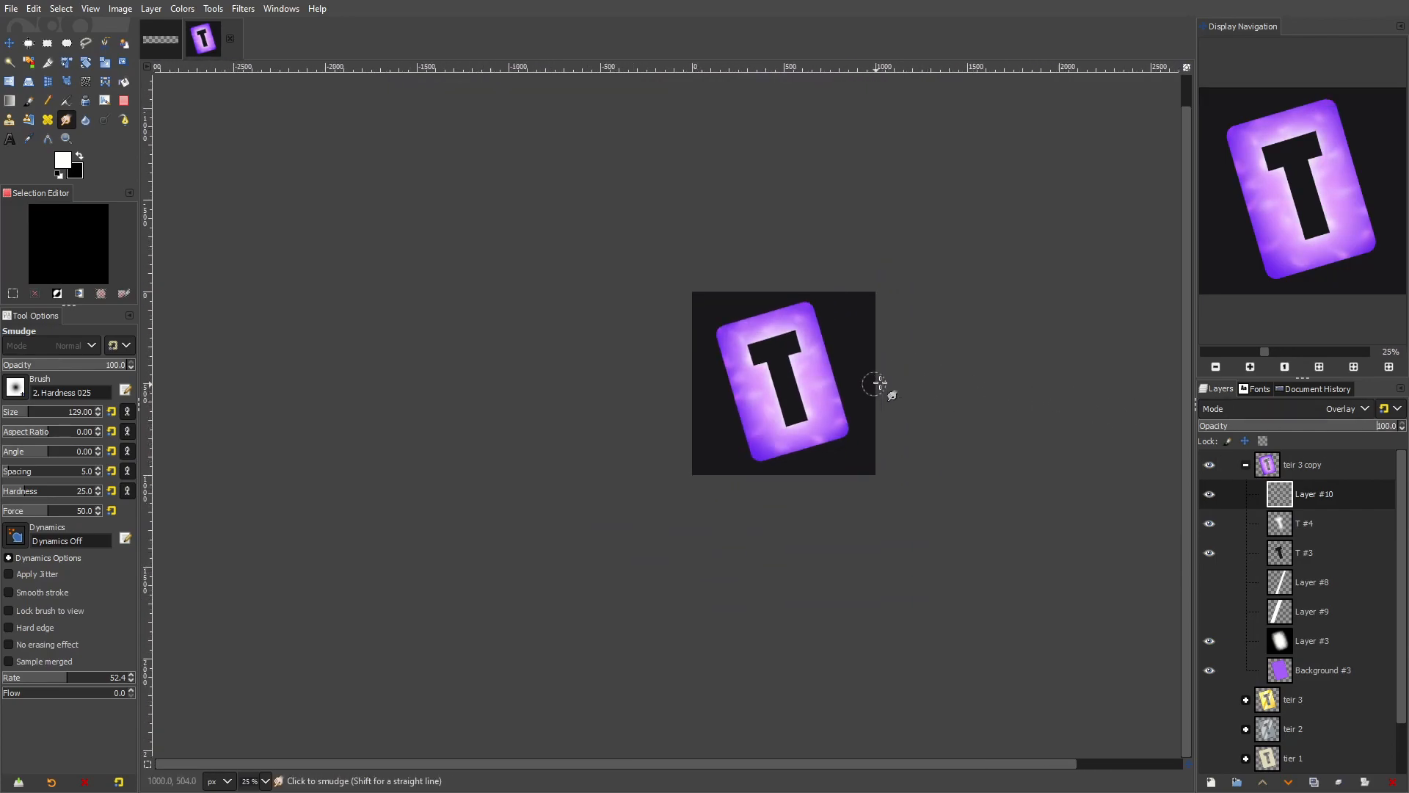
{"action": "scroll", "coordinate": [896, 384], "scroll_direction": "up", "scroll_amount": 3}
{"action": "left_click_drag", "start_coordinate": [881, 417], "coordinate": [896, 467]}
Compare the card with Layer #10 hidden and shown
{"action": "left_click", "coordinate": [1290, 468]}
{"action": "left_click", "coordinate": [1275, 490]}
{"action": "left_click", "coordinate": [1209, 495]}
{"action": "left_click", "coordinate": [1209, 495]}
{"action": "left_click", "coordinate": [1209, 495]}
{"action": "left_click", "coordinate": [1210, 495]}
{"action": "scroll", "coordinate": [888, 440], "scroll_direction": "down", "scroll_amount": 4}
{"action": "scroll", "coordinate": [607, 378], "scroll_direction": "up", "scroll_amount": 4}
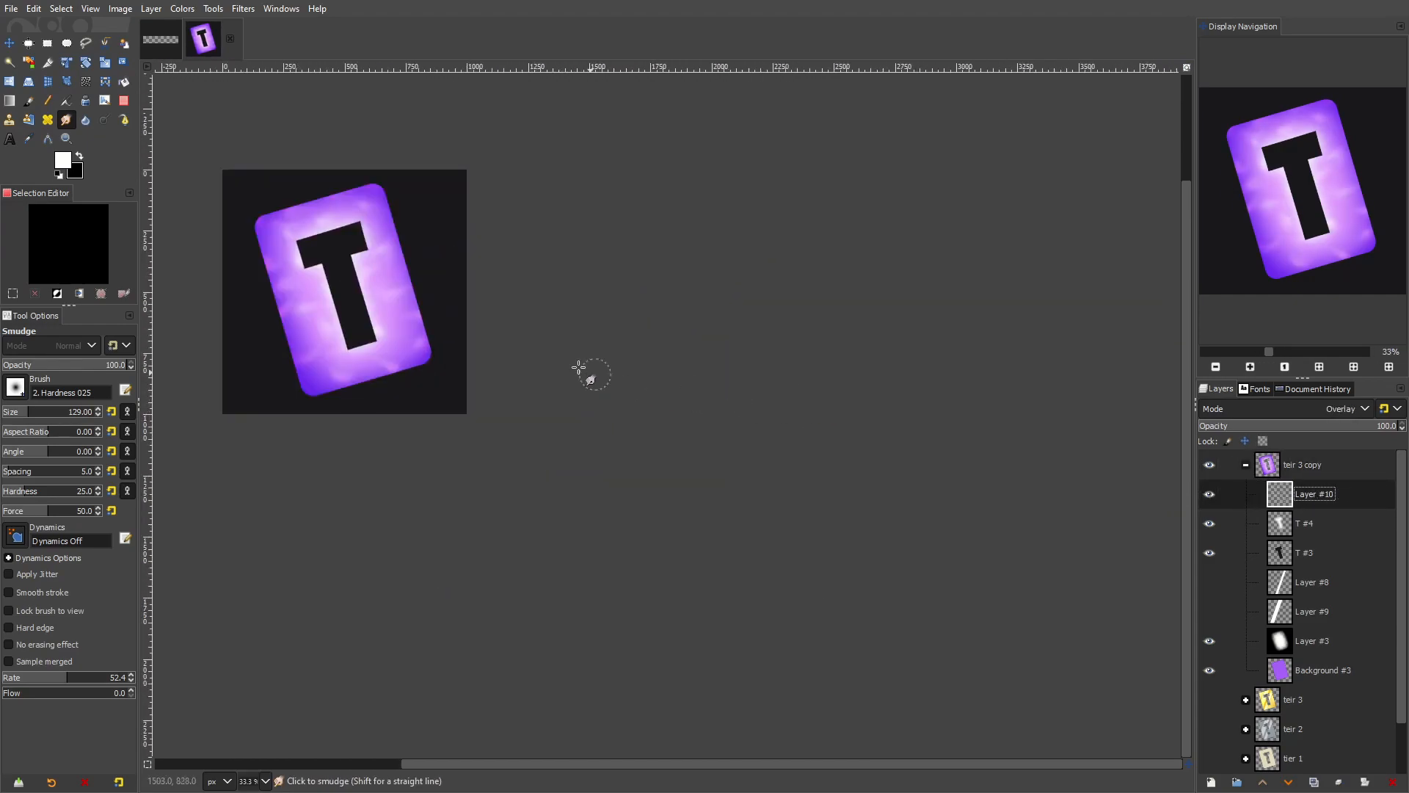
Move Layer #10 between Layer #3 and Background #3 and check the card with Layer #3 hidden and shown
{"action": "mouse_move", "coordinate": [1334, 502]}
{"action": "left_mouse_down"}
{"action": "mouse_move", "coordinate": [1343, 668]}
{"action": "mouse_move", "coordinate": [1329, 482]}
{"action": "left_mouse_up"}
{"action": "key", "text": "ctrl+z"}
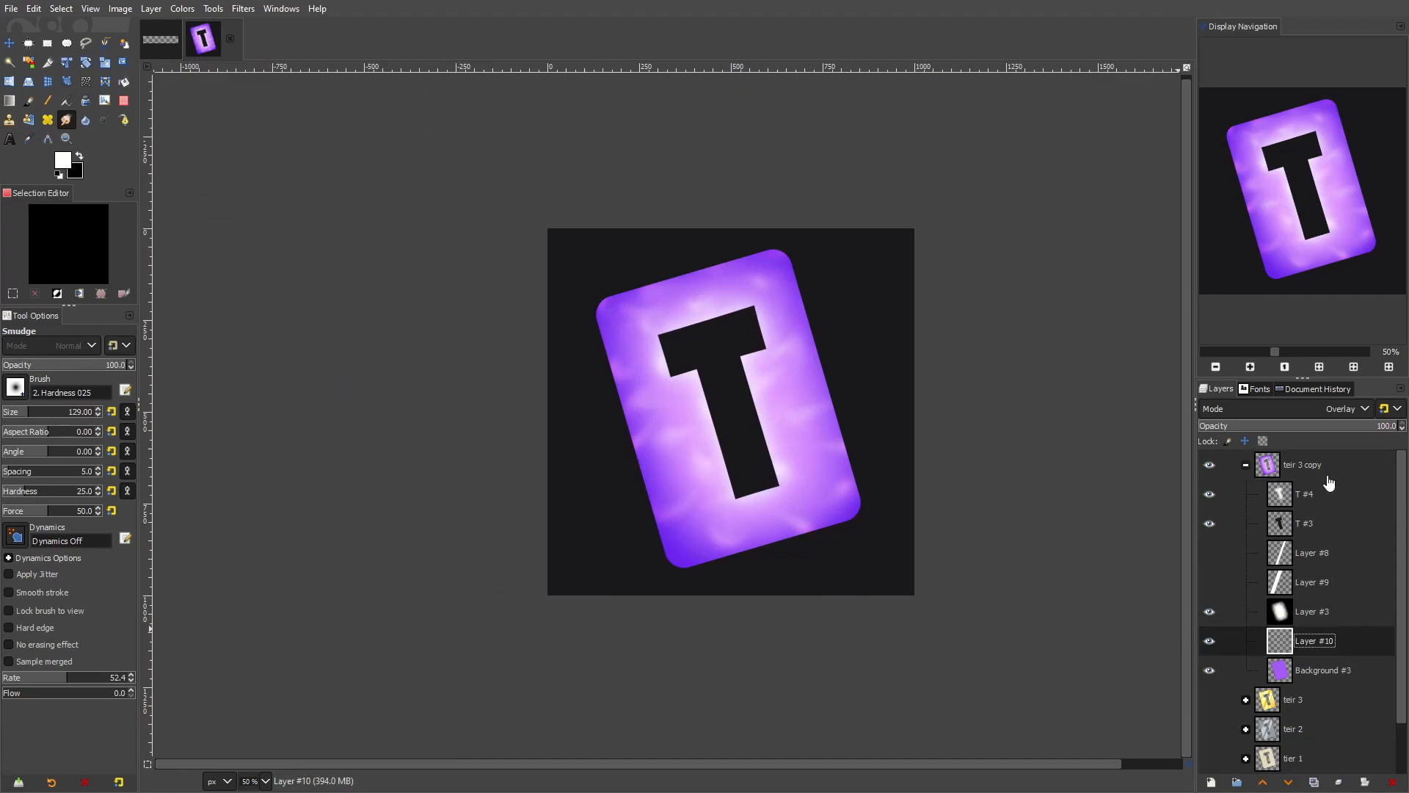
{"action": "scroll", "coordinate": [870, 522], "scroll_direction": "up", "scroll_amount": 1}
{"action": "left_click", "coordinate": [1211, 615]}
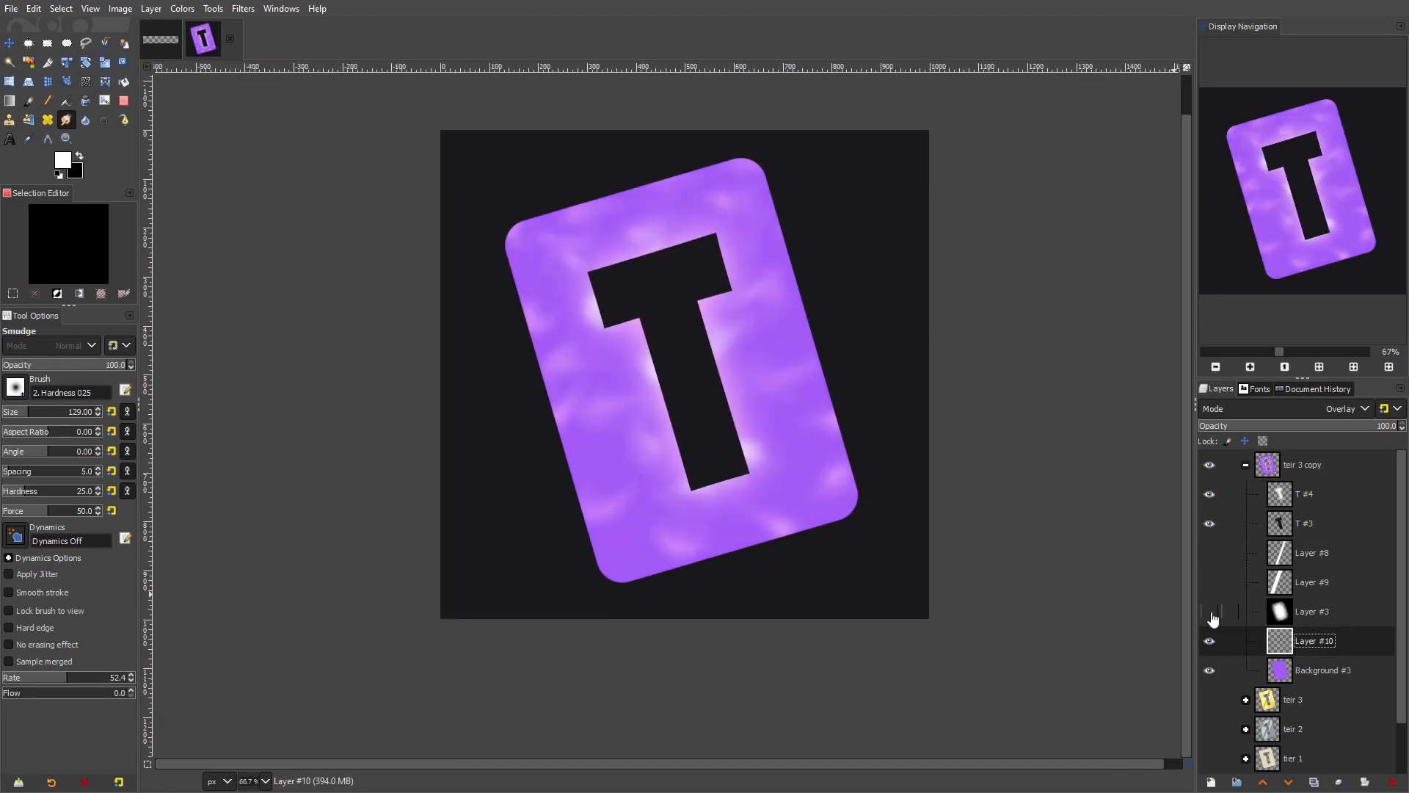
{"action": "left_click", "coordinate": [1211, 615]}
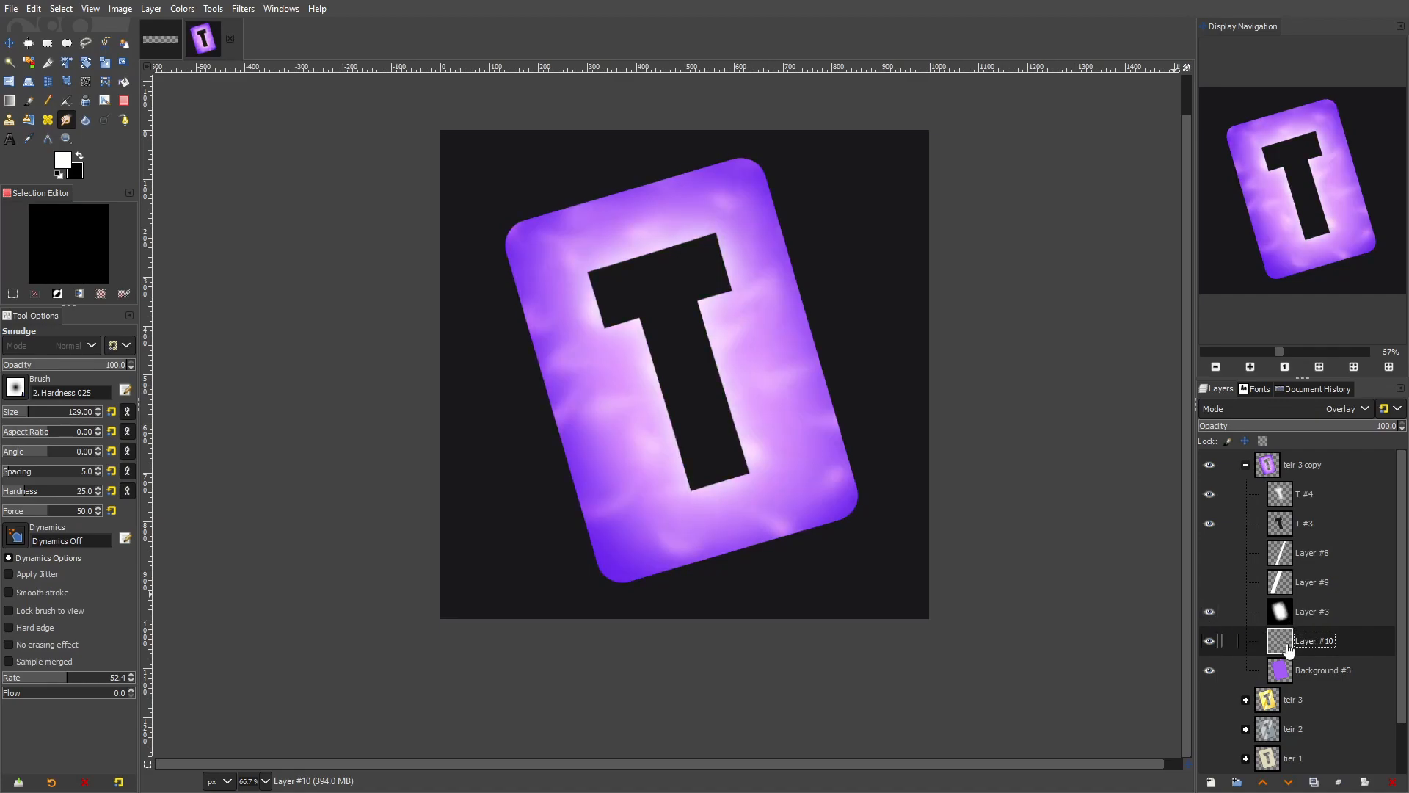
Try Layer #10 at the head of its layer group and return it below Layer #3
{"action": "scroll", "coordinate": [560, 419], "scroll_direction": "up", "scroll_amount": 4}
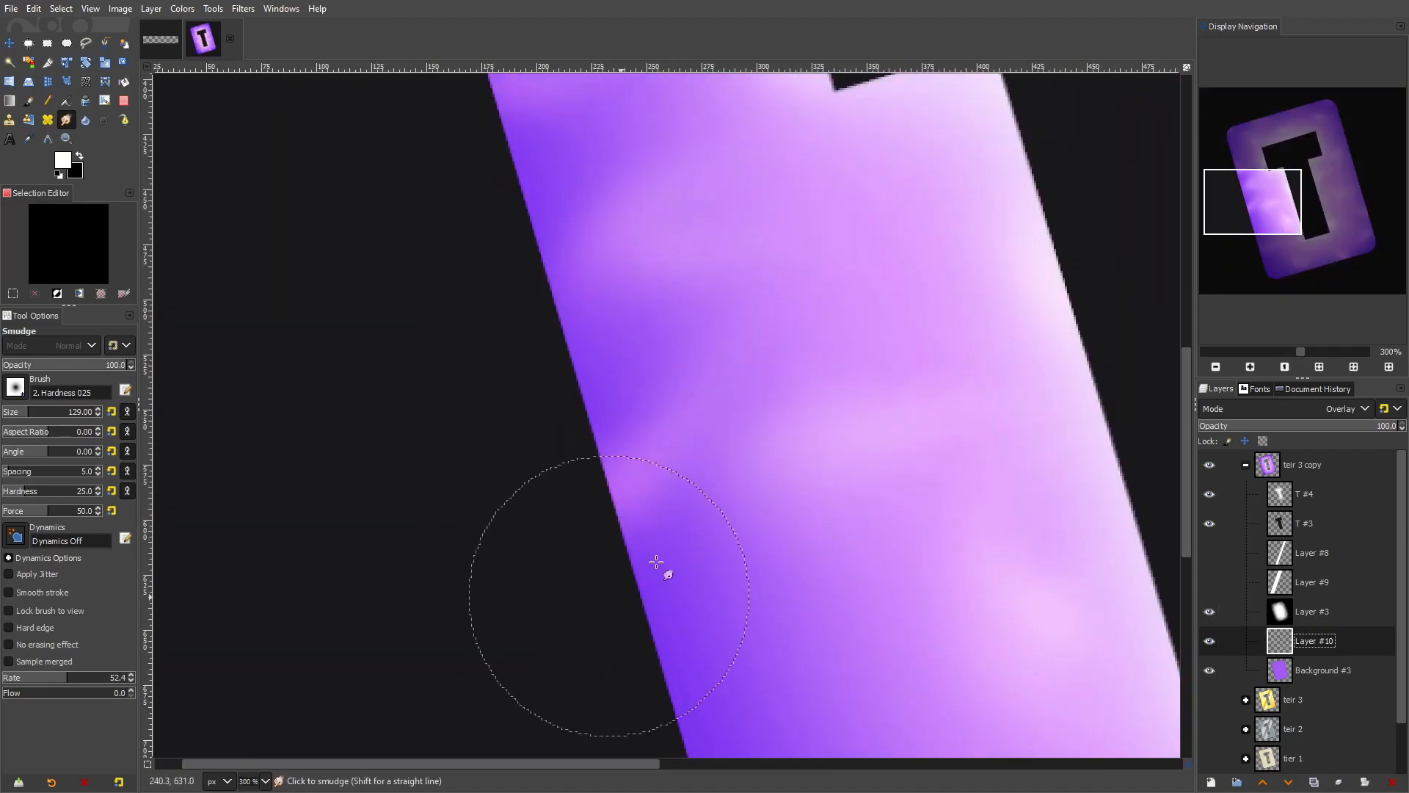
{"action": "left_click_drag", "start_coordinate": [612, 411], "coordinate": [624, 341]}
{"action": "left_click_drag", "start_coordinate": [1304, 653], "coordinate": [1330, 487]}
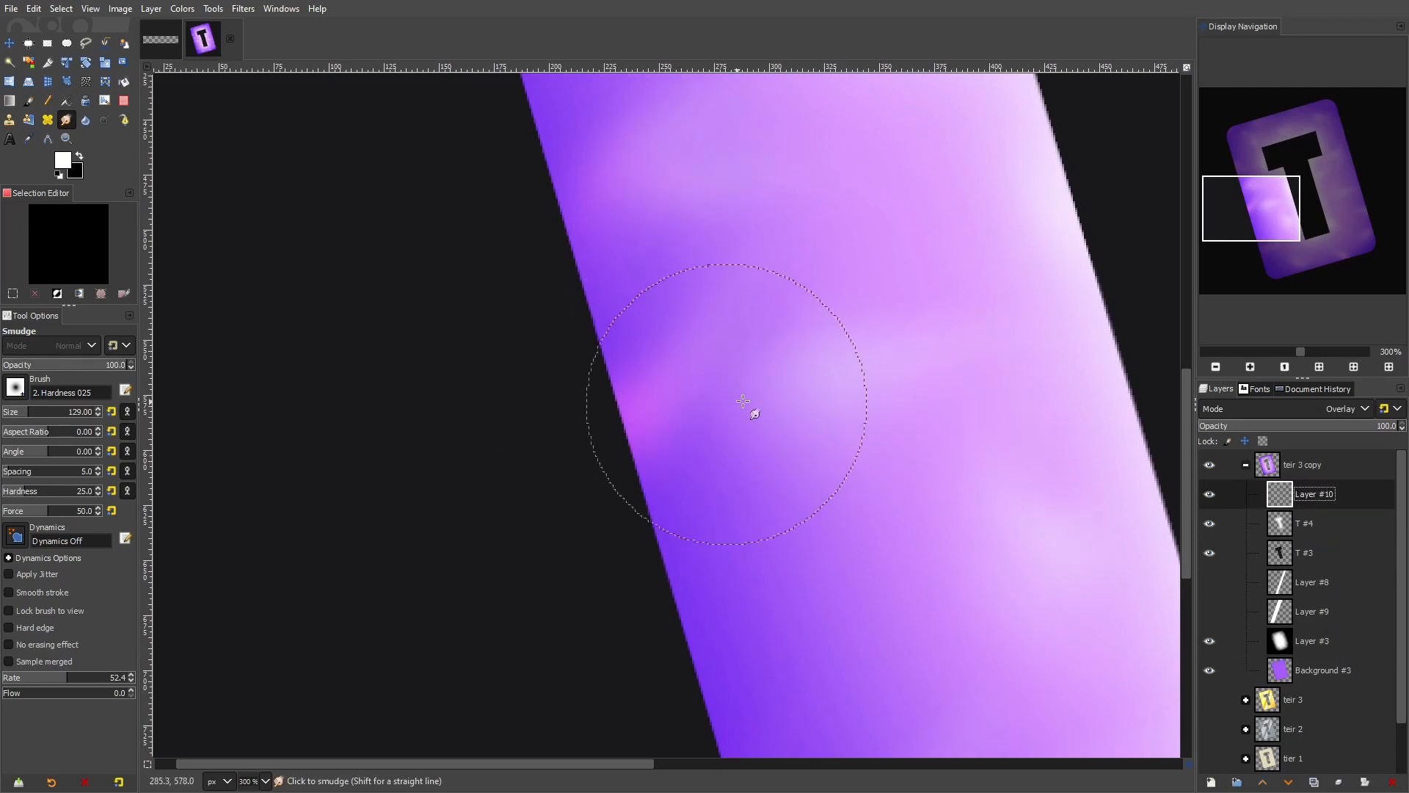
{"action": "left_click_drag", "start_coordinate": [1332, 504], "coordinate": [1339, 655]}
{"action": "scroll", "coordinate": [715, 431], "scroll_direction": "down", "scroll_amount": 8, "text": "ctrl"}
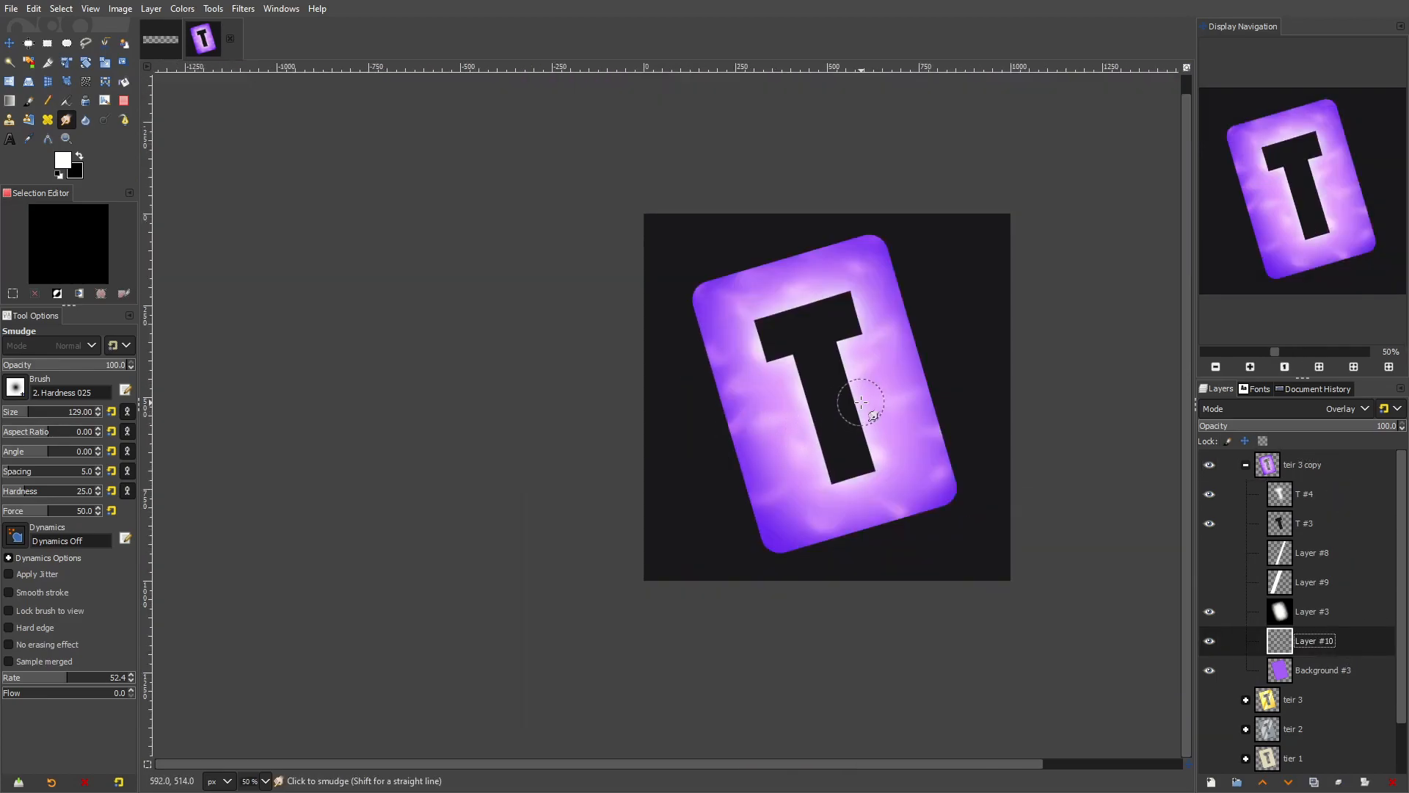
{"action": "scroll", "coordinate": [760, 347], "scroll_direction": "down", "scroll_amount": 3, "text": "ctrl"}
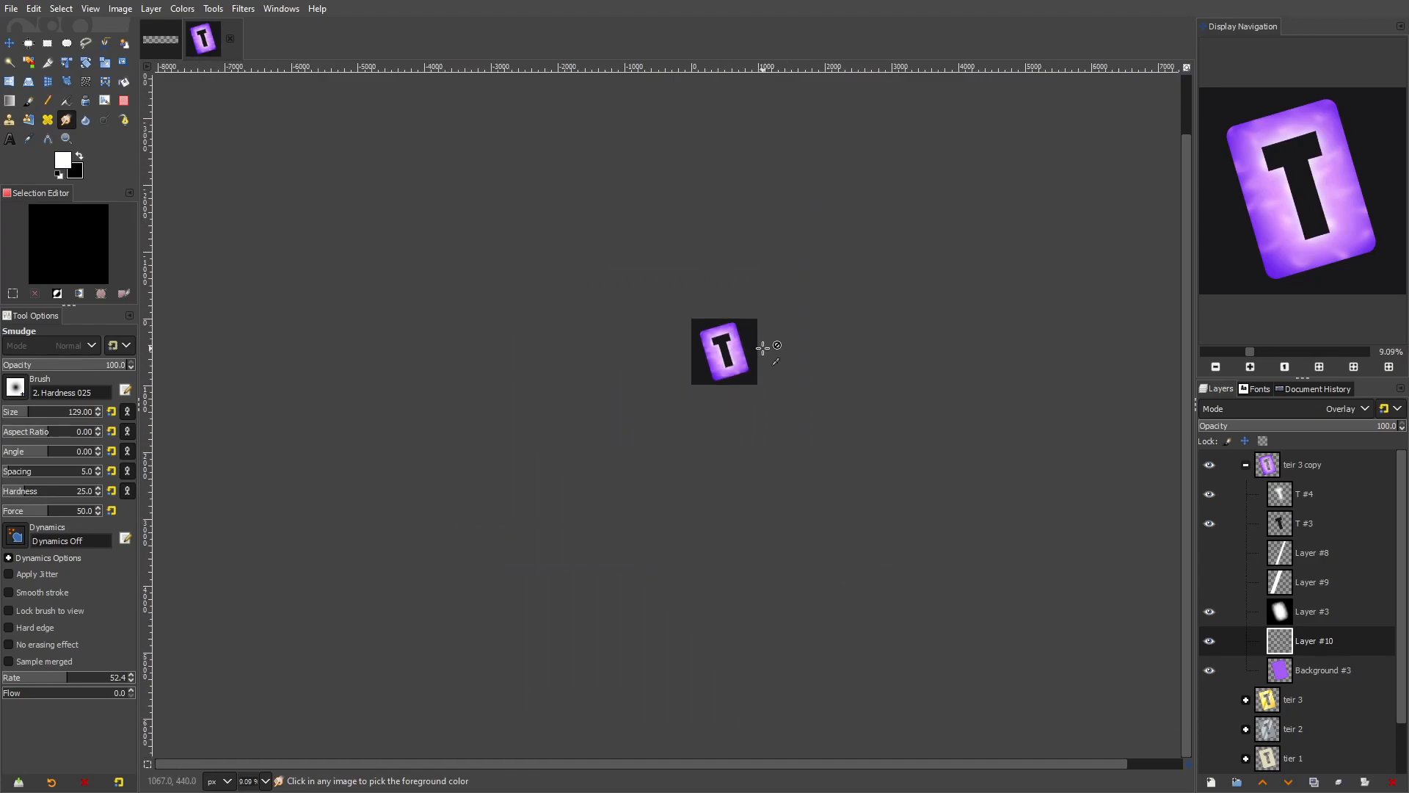
{"action": "scroll", "coordinate": [736, 343], "scroll_direction": "up", "scroll_amount": 7, "text": "ctrl"}
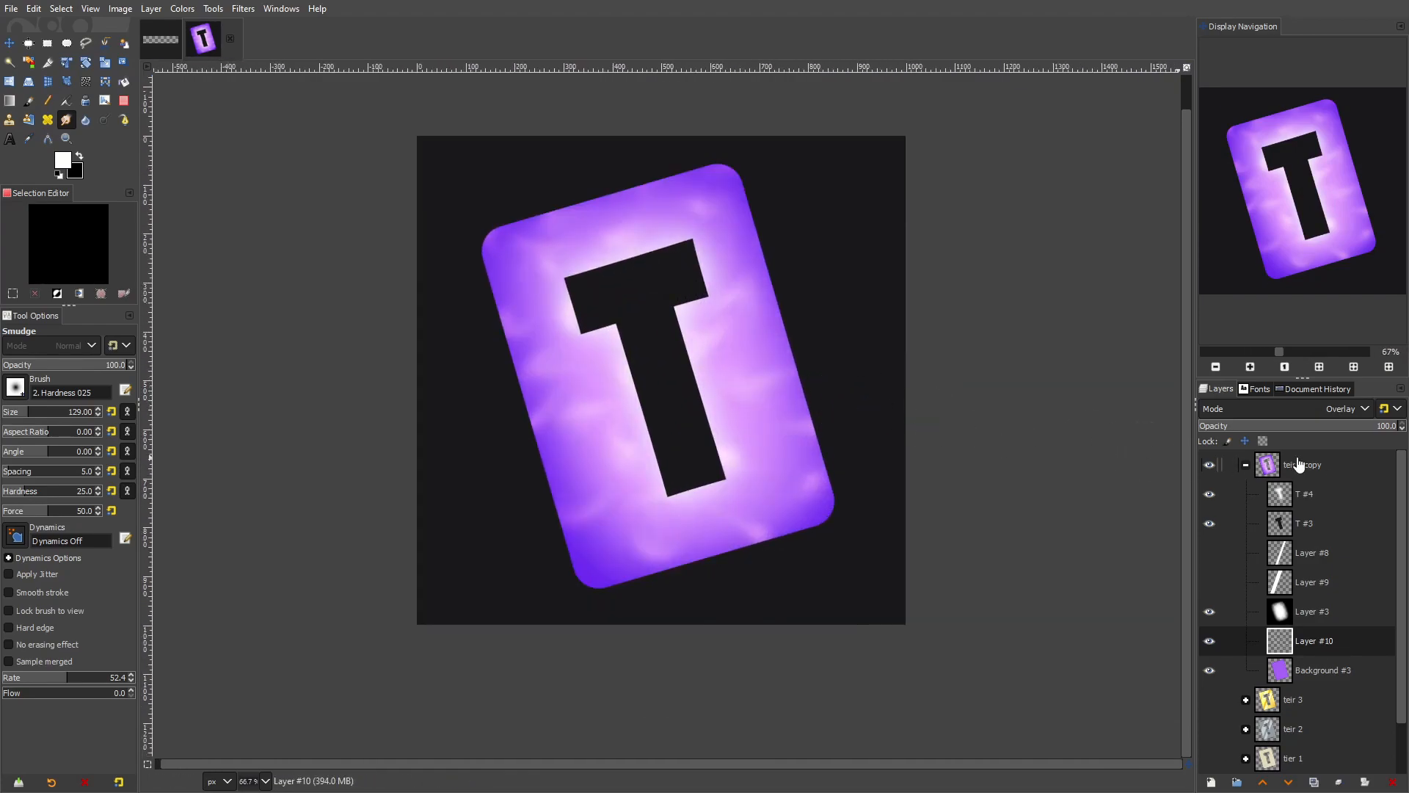
Duplicate the teir 3 copy layer group and hide the original group
{"action": "left_click", "coordinate": [1246, 465]}
{"action": "right_click", "coordinate": [1319, 475]}
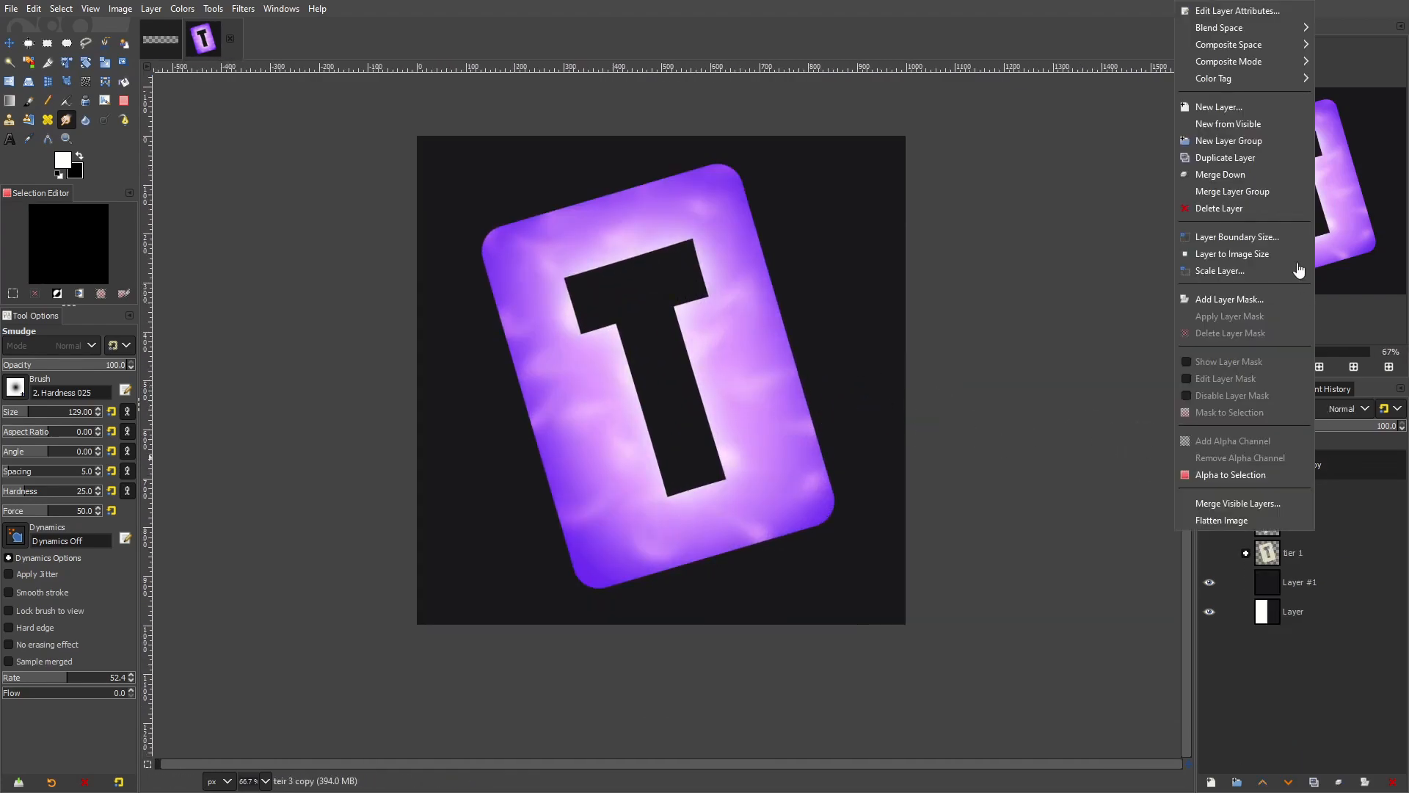
{"action": "left_click", "coordinate": [1263, 163]}
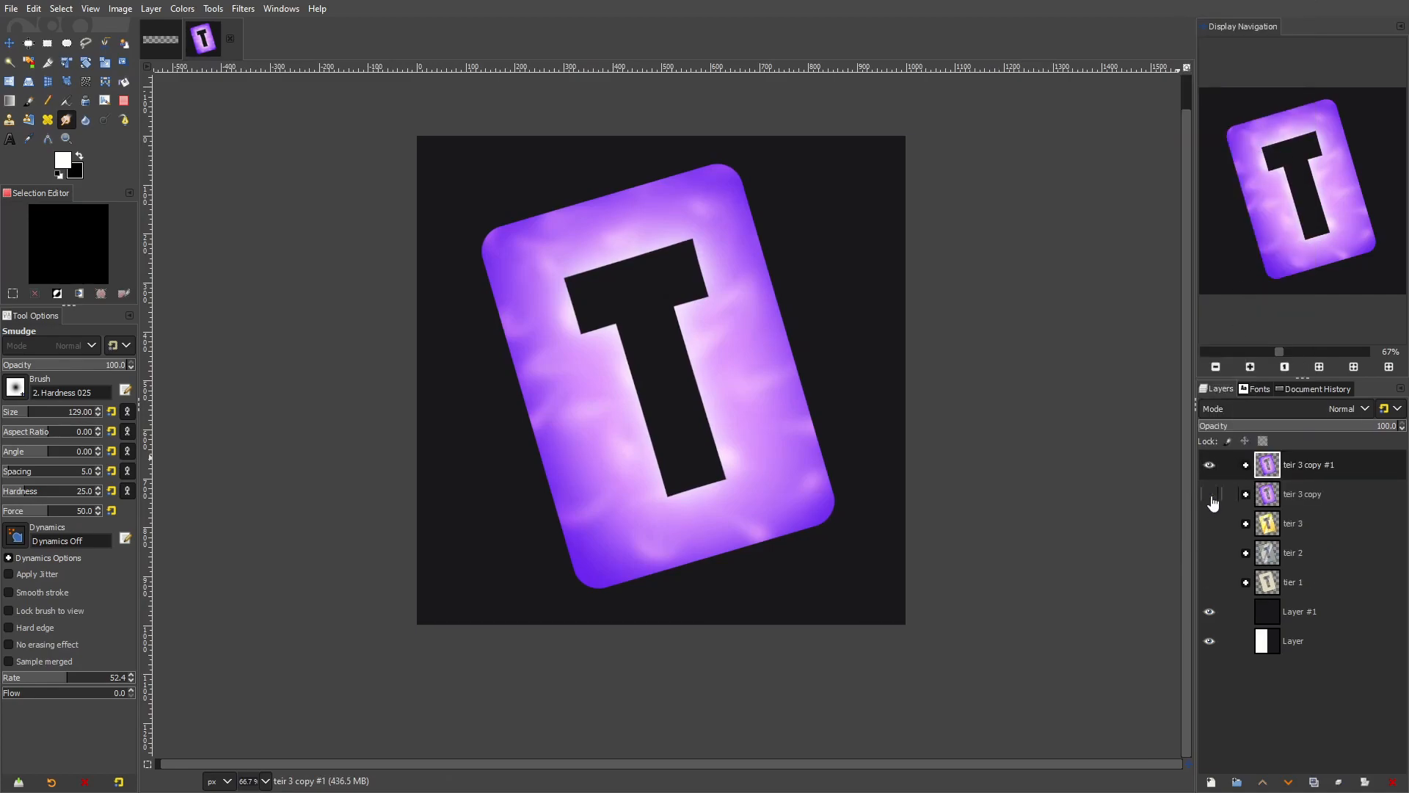
Rename the original purple group as teir 4 and its duplicate as teir 5
{"action": "left_click", "coordinate": [1297, 497]}
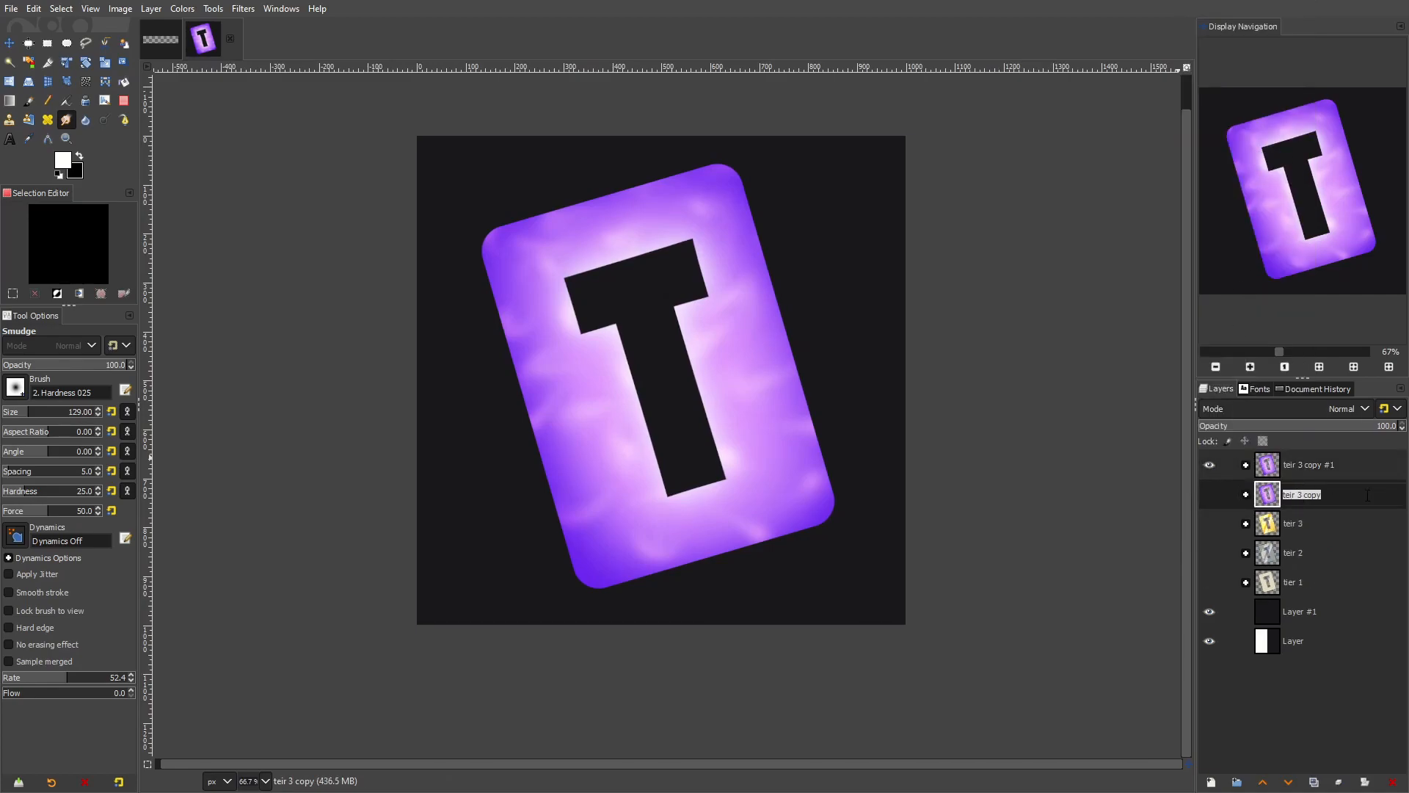
{"action": "type", "text": "4"}
{"action": "key", "text": "Return"}
{"action": "left_click", "coordinate": [1351, 479]}
{"action": "key", "text": "t"}
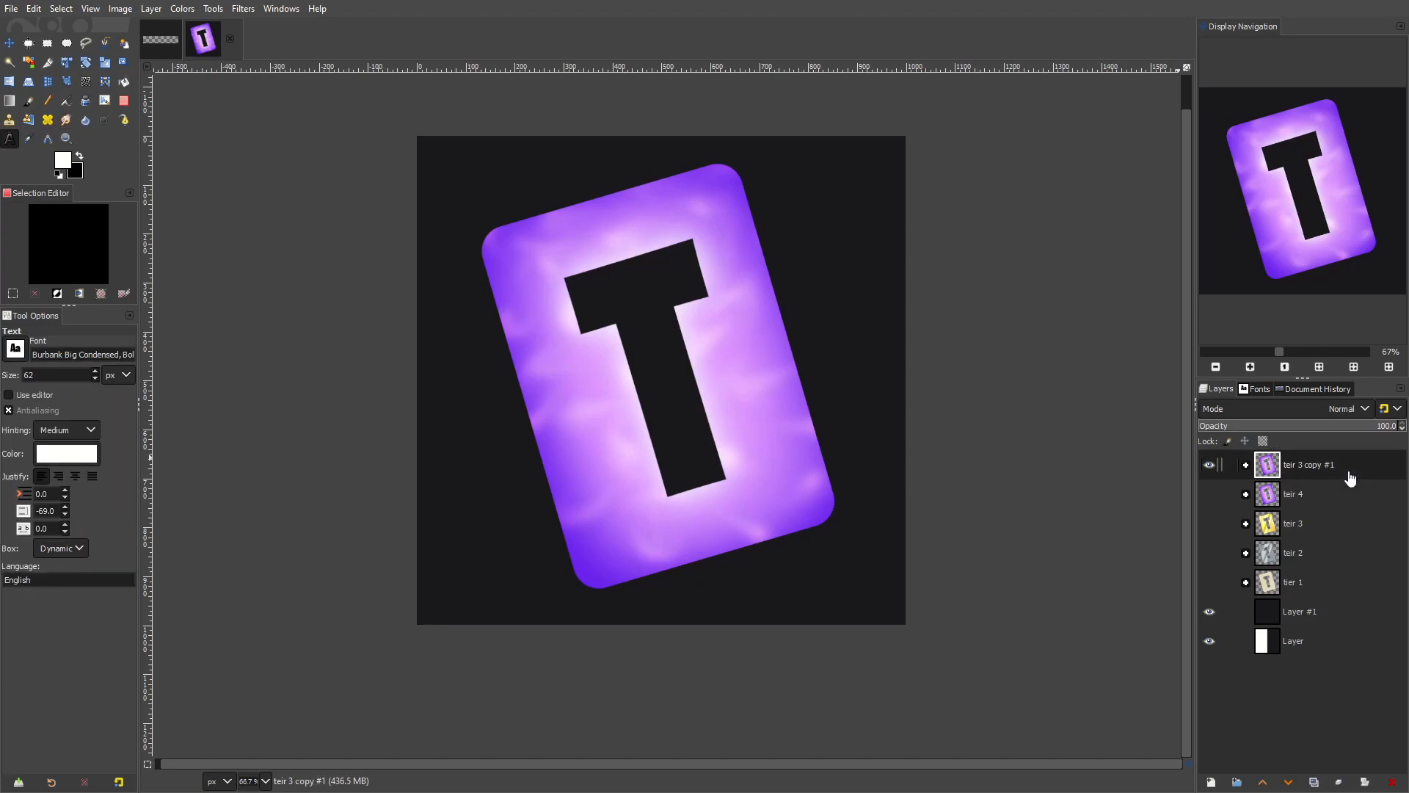
{"action": "double_click", "coordinate": [1309, 466]}
{"action": "type", "text": "teir 5"}
{"action": "key", "text": "Return"}
Delete T #5 and Layer #13 from the teir 5 group and show the stripe layers #11 and #12
{"action": "left_click", "coordinate": [1244, 467]}
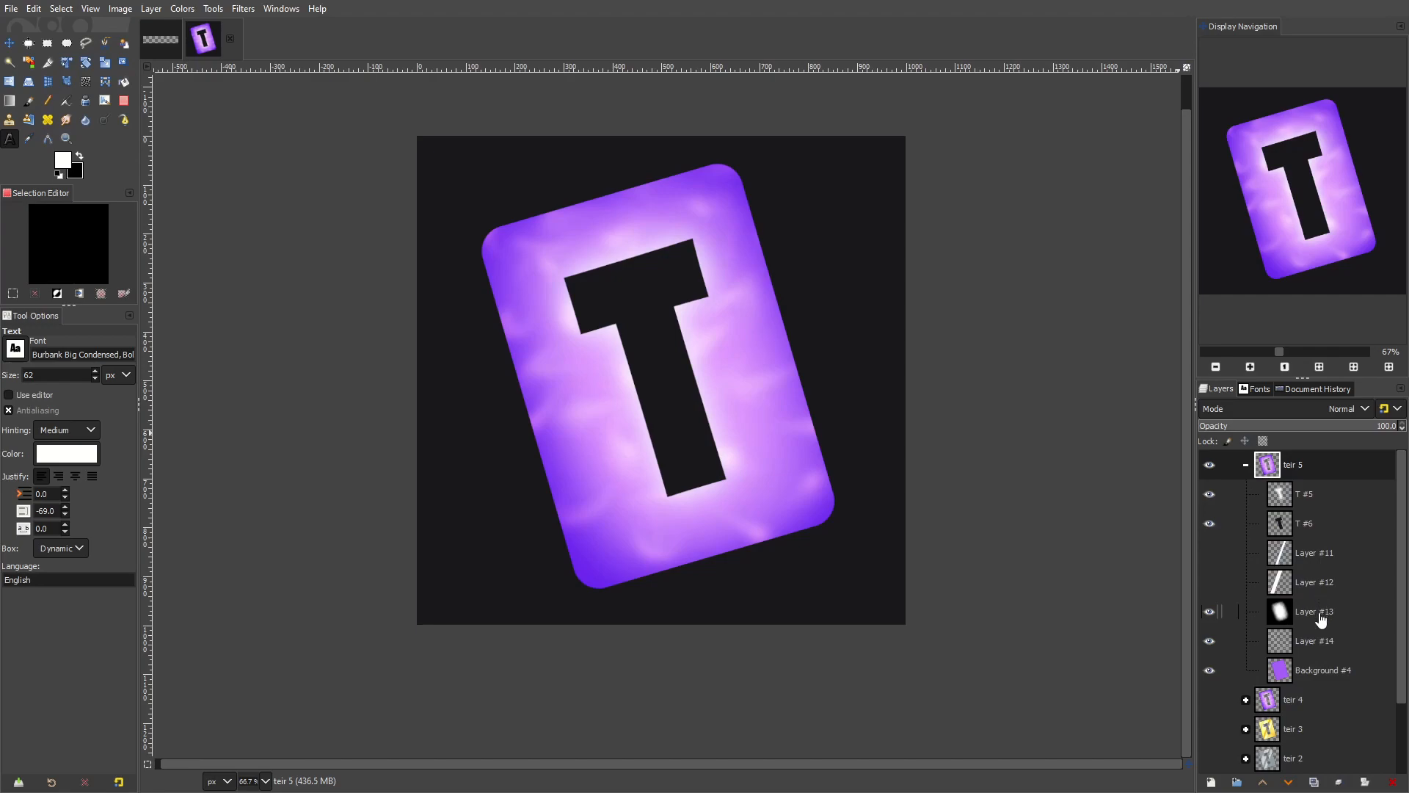
{"action": "left_click", "coordinate": [1321, 499]}
{"action": "left_click", "coordinate": [1393, 783]}
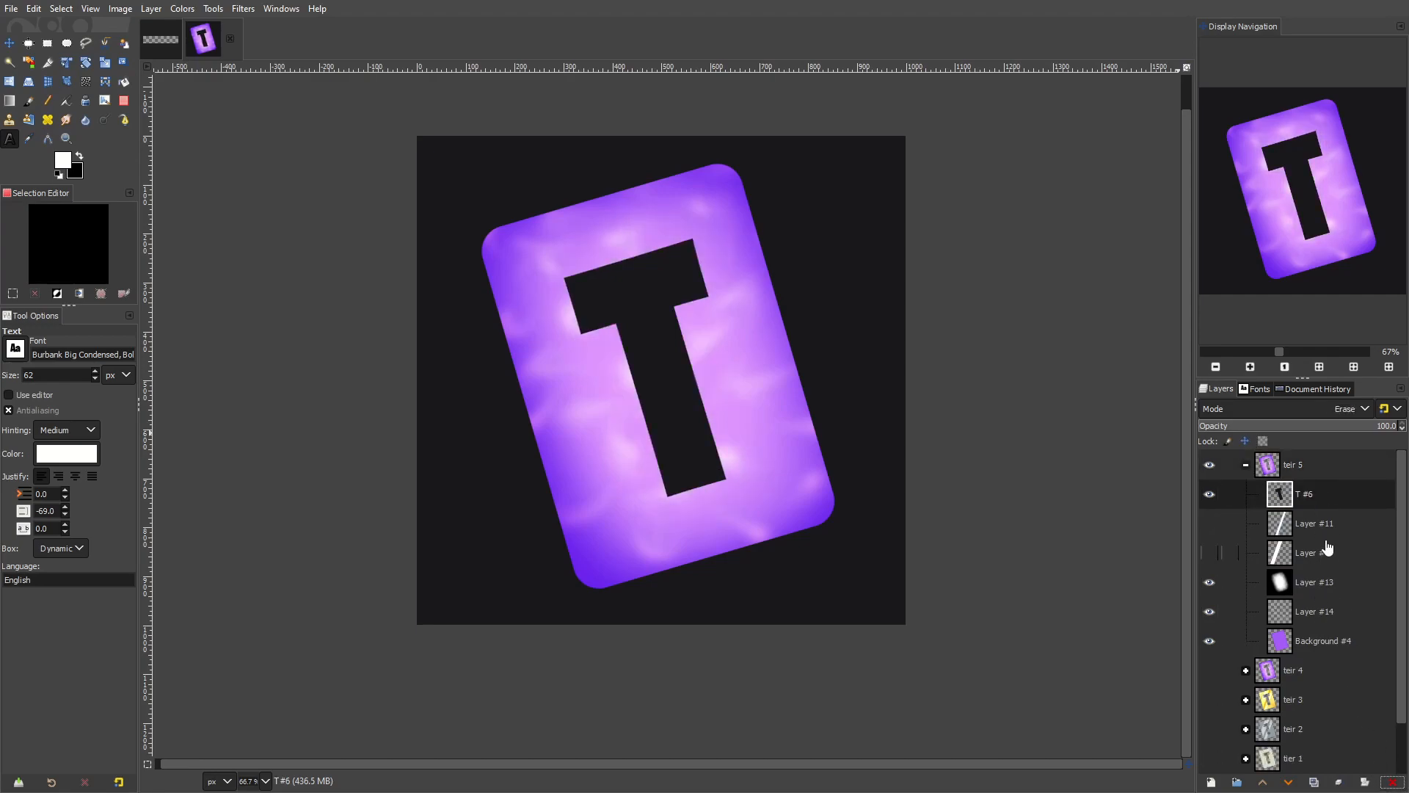
{"action": "left_click", "coordinate": [1307, 543]}
{"action": "left_click", "coordinate": [1209, 524]}
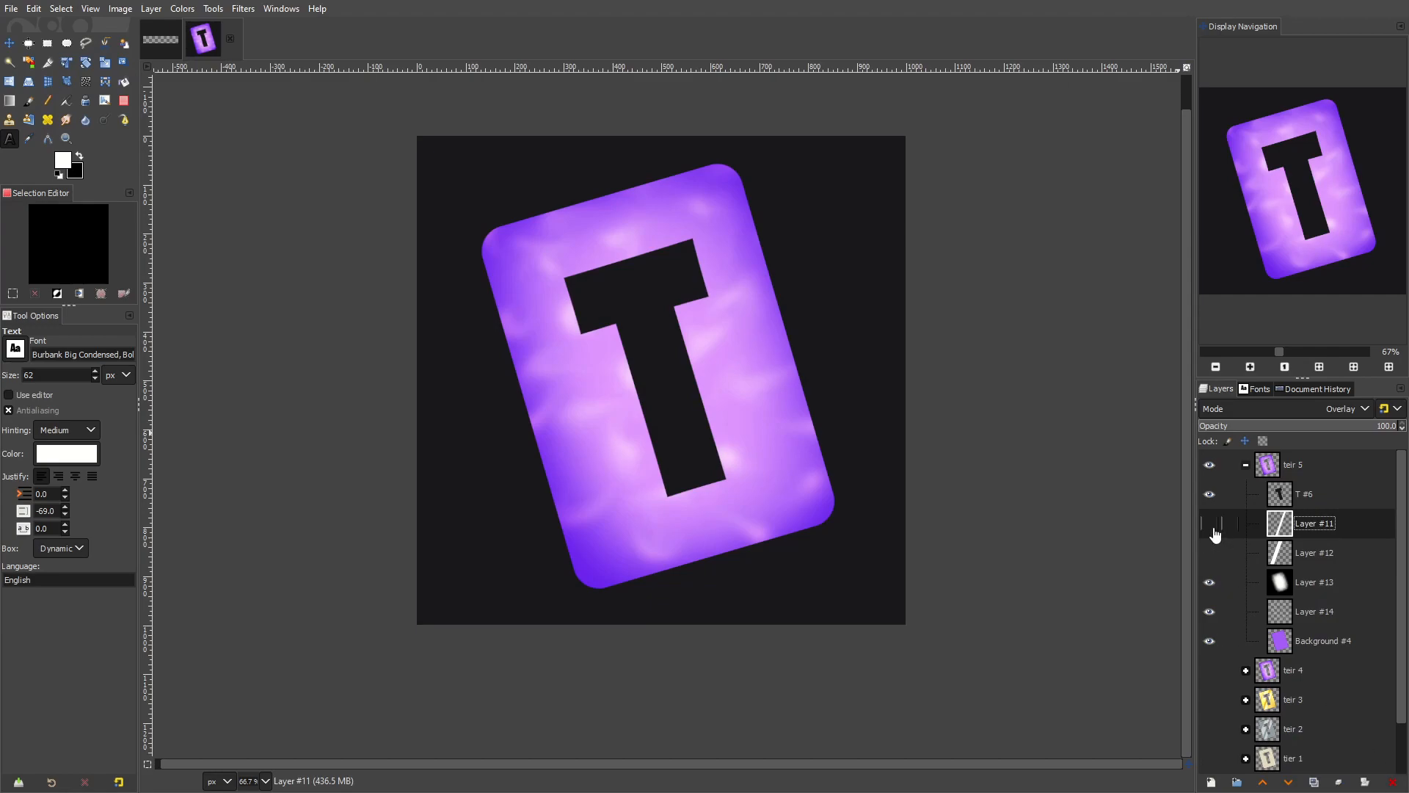
{"action": "left_click", "coordinate": [1209, 553]}
{"action": "left_click", "coordinate": [1314, 581]}
{"action": "left_click", "coordinate": [1394, 782]}
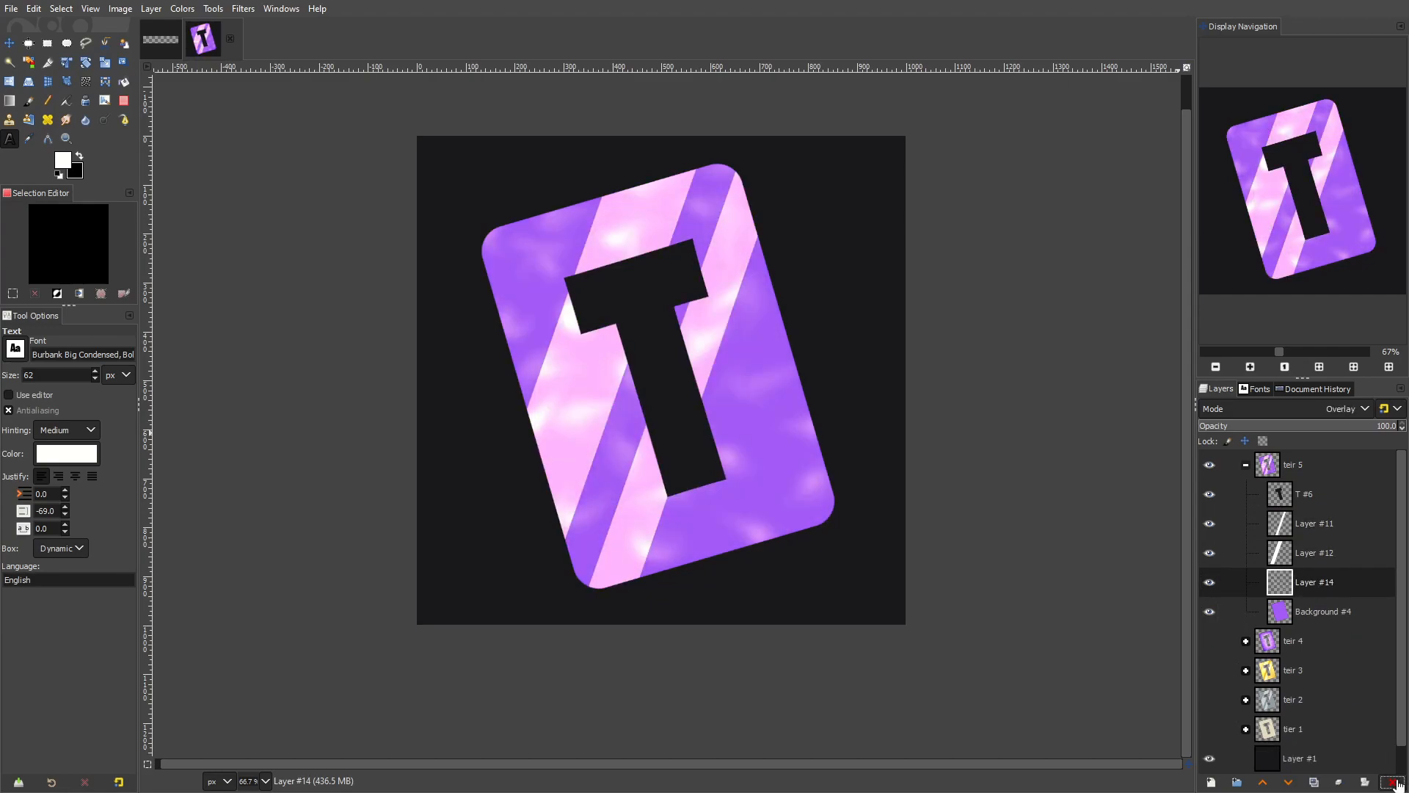
Delete Layer #11, Layer #12 and Layer #14 so teir 5 keeps only T #6 and Background #4
{"action": "left_click", "coordinate": [1312, 532]}
{"action": "left_click", "coordinate": [1393, 783]}
{"action": "left_click", "coordinate": [1393, 782]}
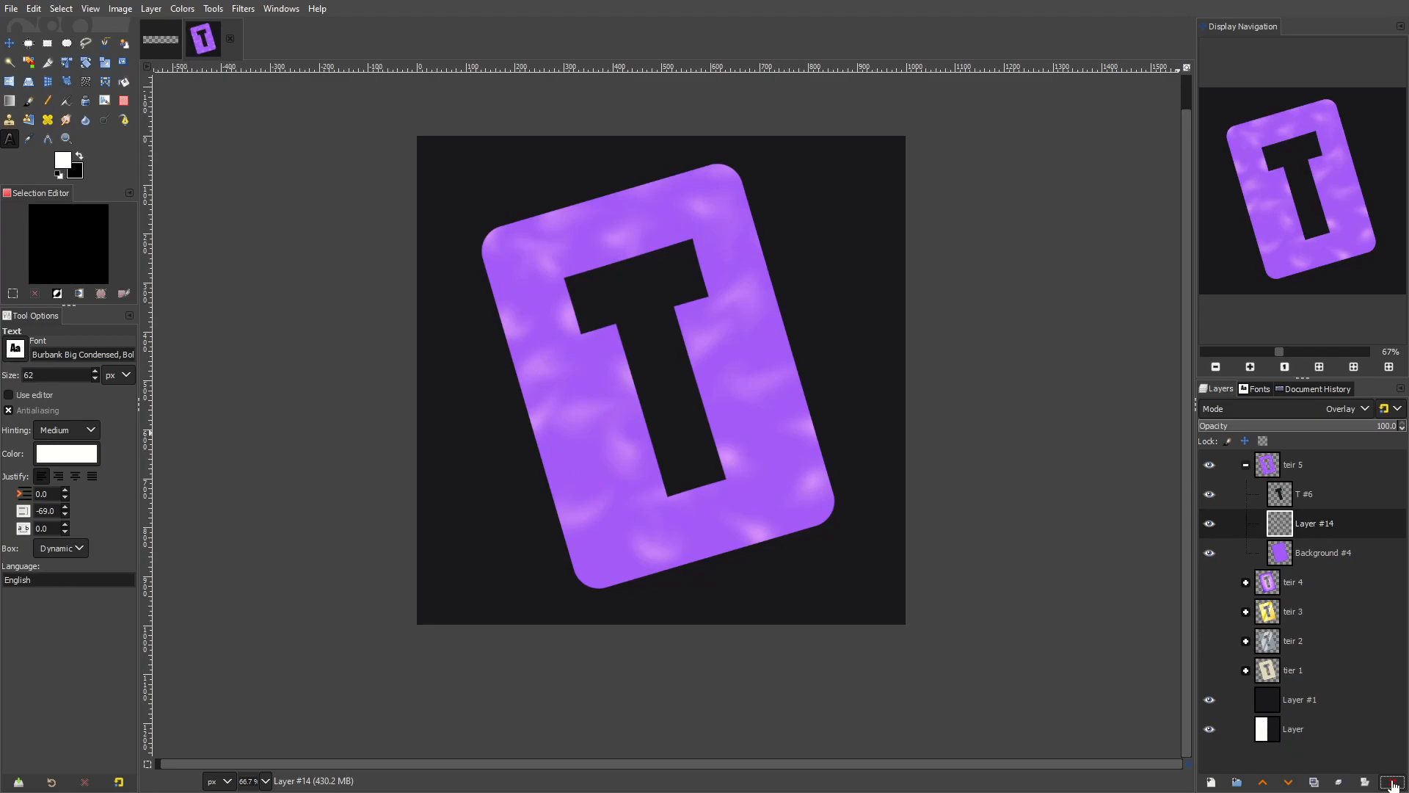
{"action": "left_click", "coordinate": [1393, 783]}
{"action": "left_click", "coordinate": [1210, 494]}
{"action": "left_click", "coordinate": [1209, 494]}
Colorize Background #4 red with hue 1.0, saturation 1.0 and lightness 0.023
{"action": "left_click", "coordinate": [182, 8]}
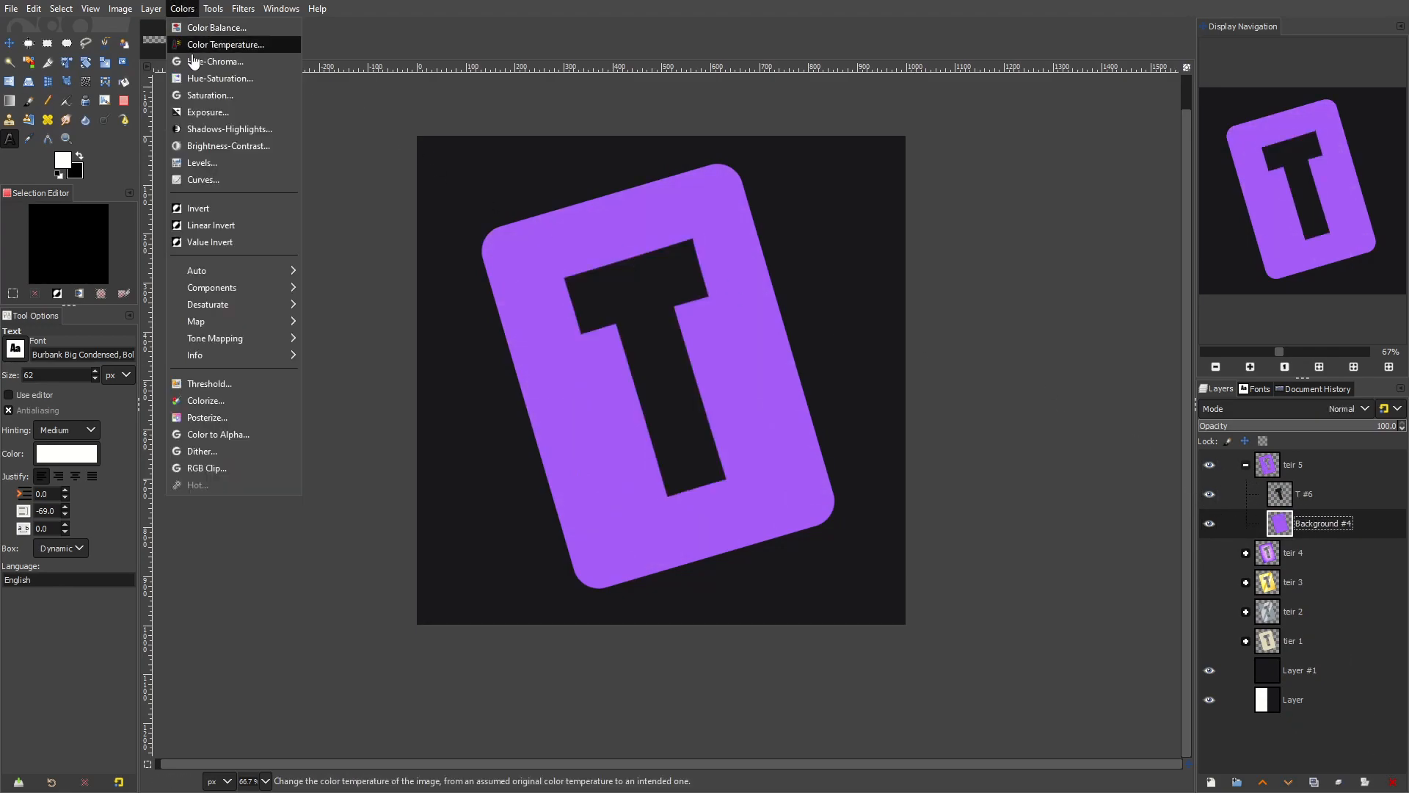
{"action": "left_click", "coordinate": [230, 399]}
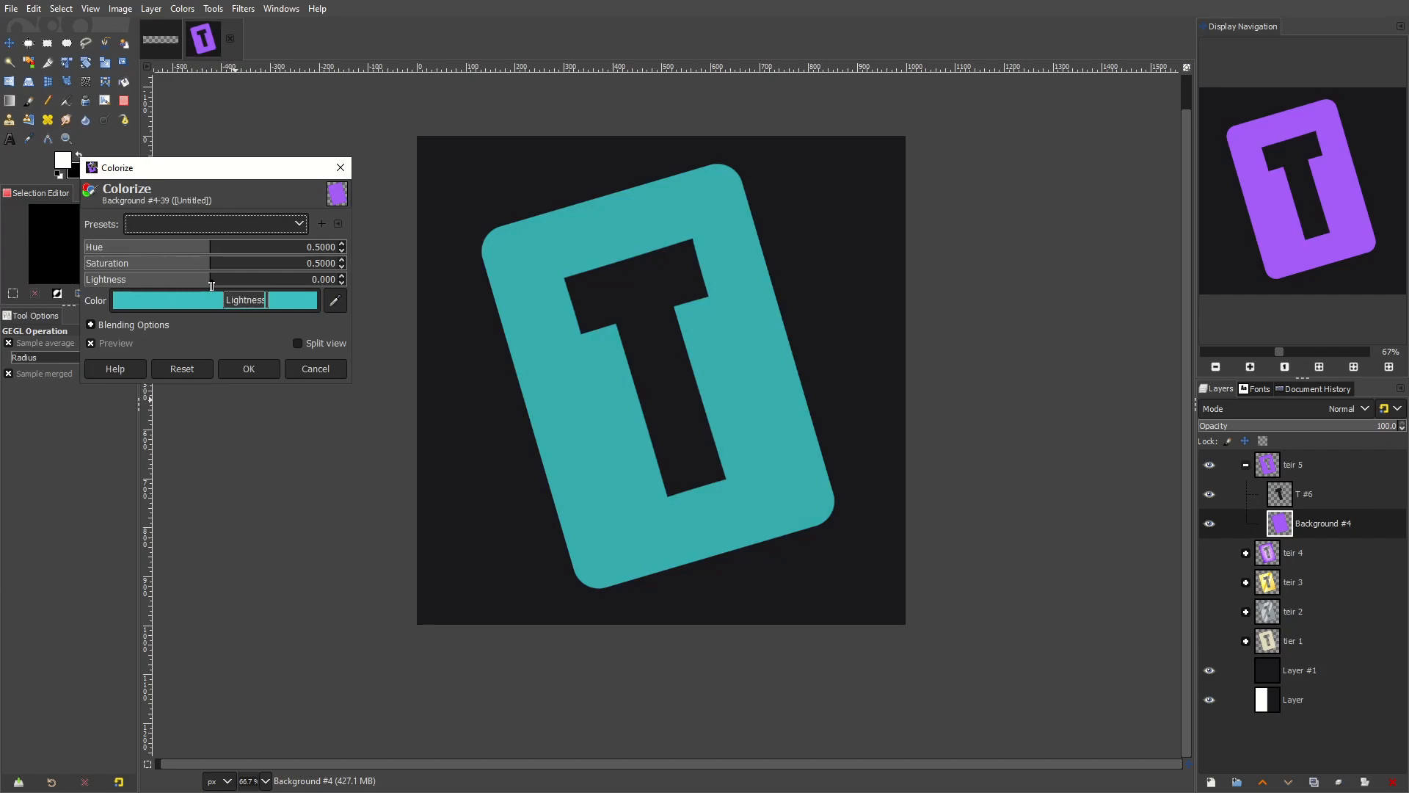
{"action": "left_click", "coordinate": [211, 285]}
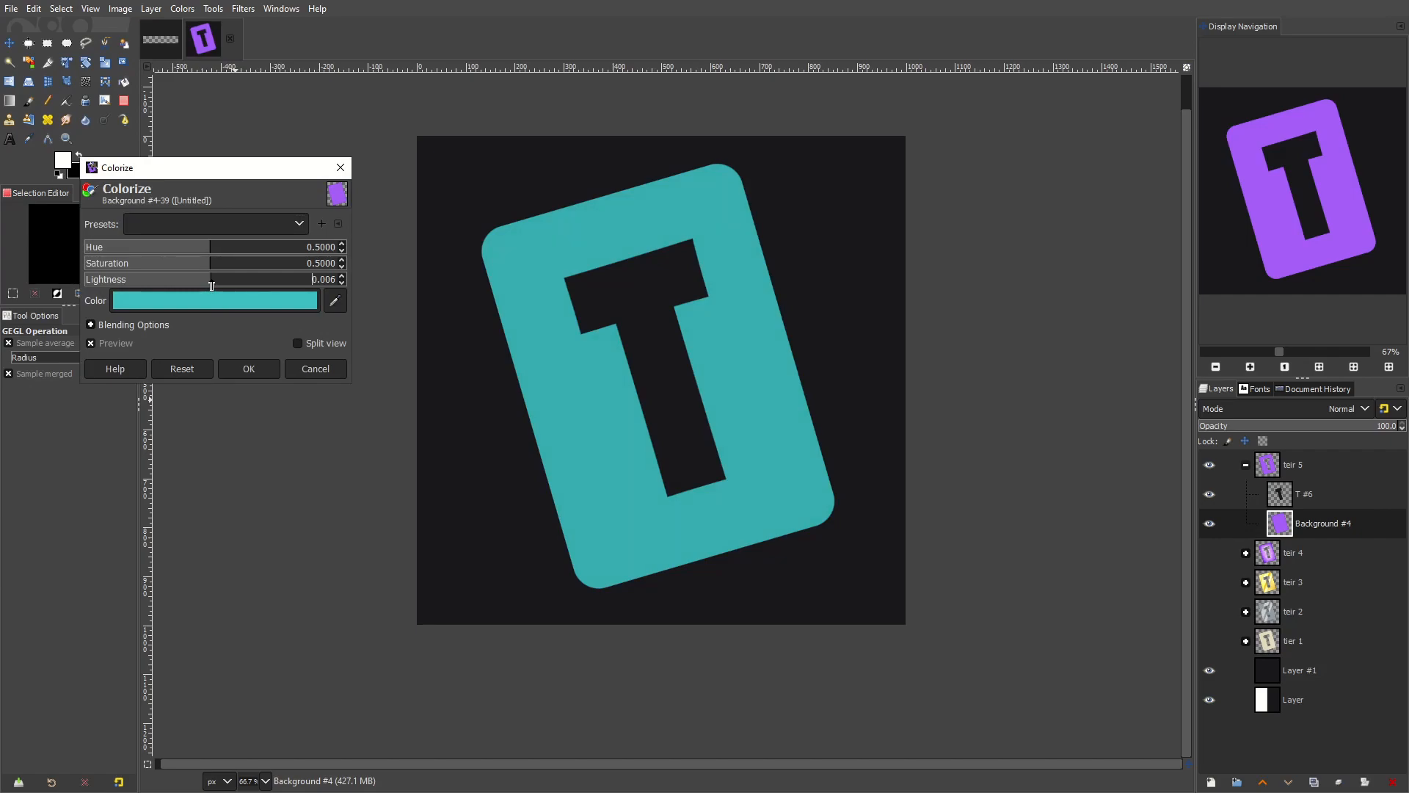
{"action": "left_click_drag", "start_coordinate": [203, 282], "coordinate": [433, 256]}
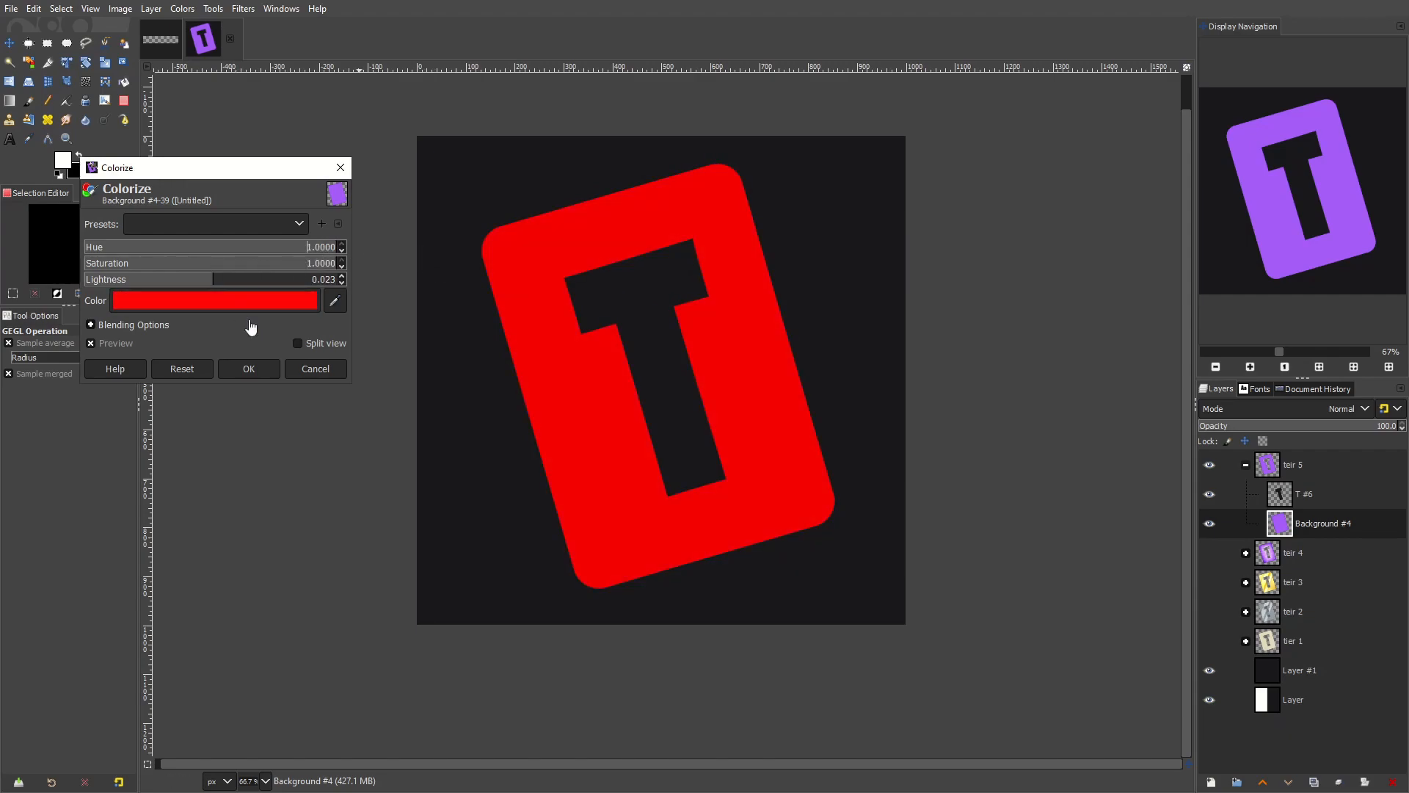
{"action": "left_click", "coordinate": [256, 369]}
Change the blend mode of the T #6 layer to Normal
{"action": "left_click", "coordinate": [1327, 501]}
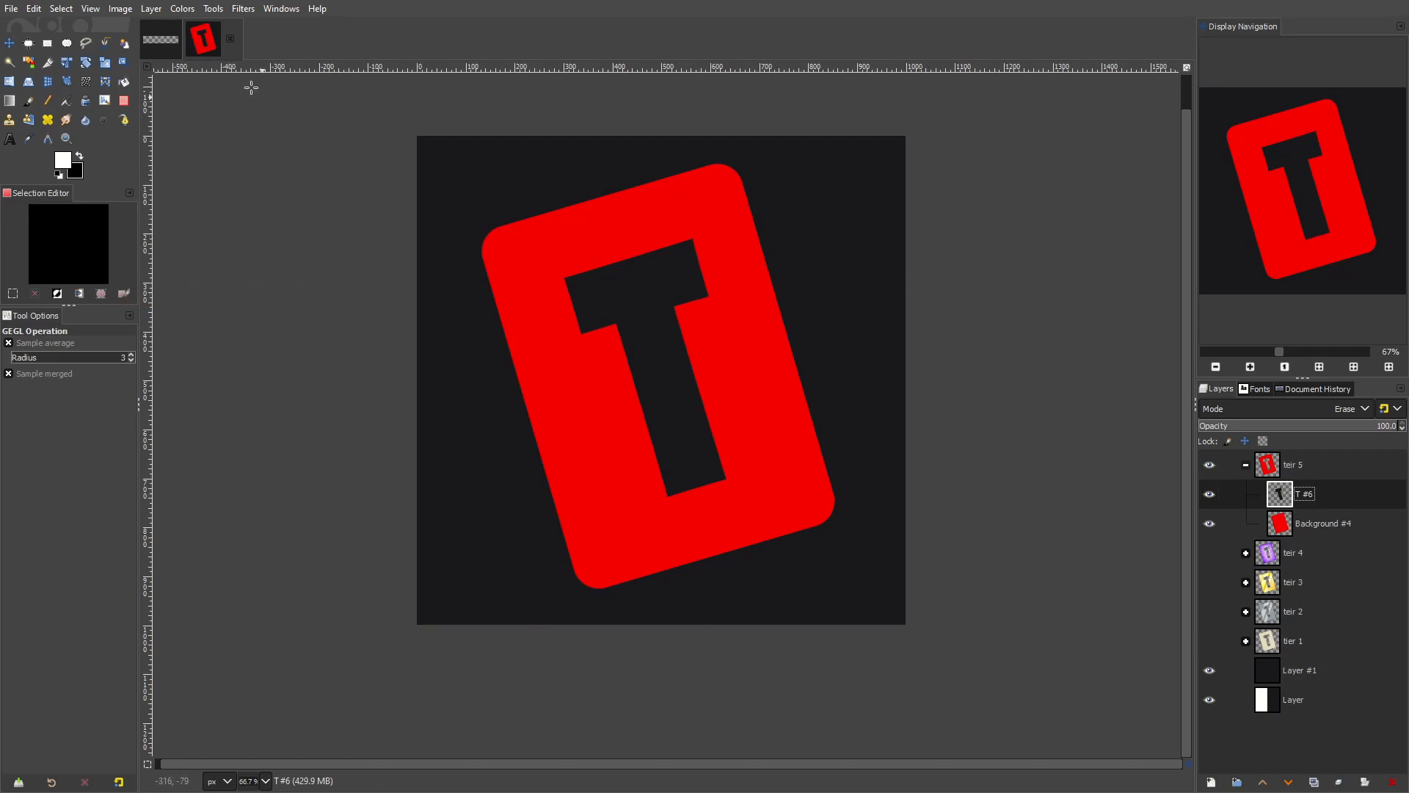
{"action": "left_click", "coordinate": [182, 8]}
{"action": "left_click", "coordinate": [1248, 408]}
{"action": "left_click", "coordinate": [1270, 409]}
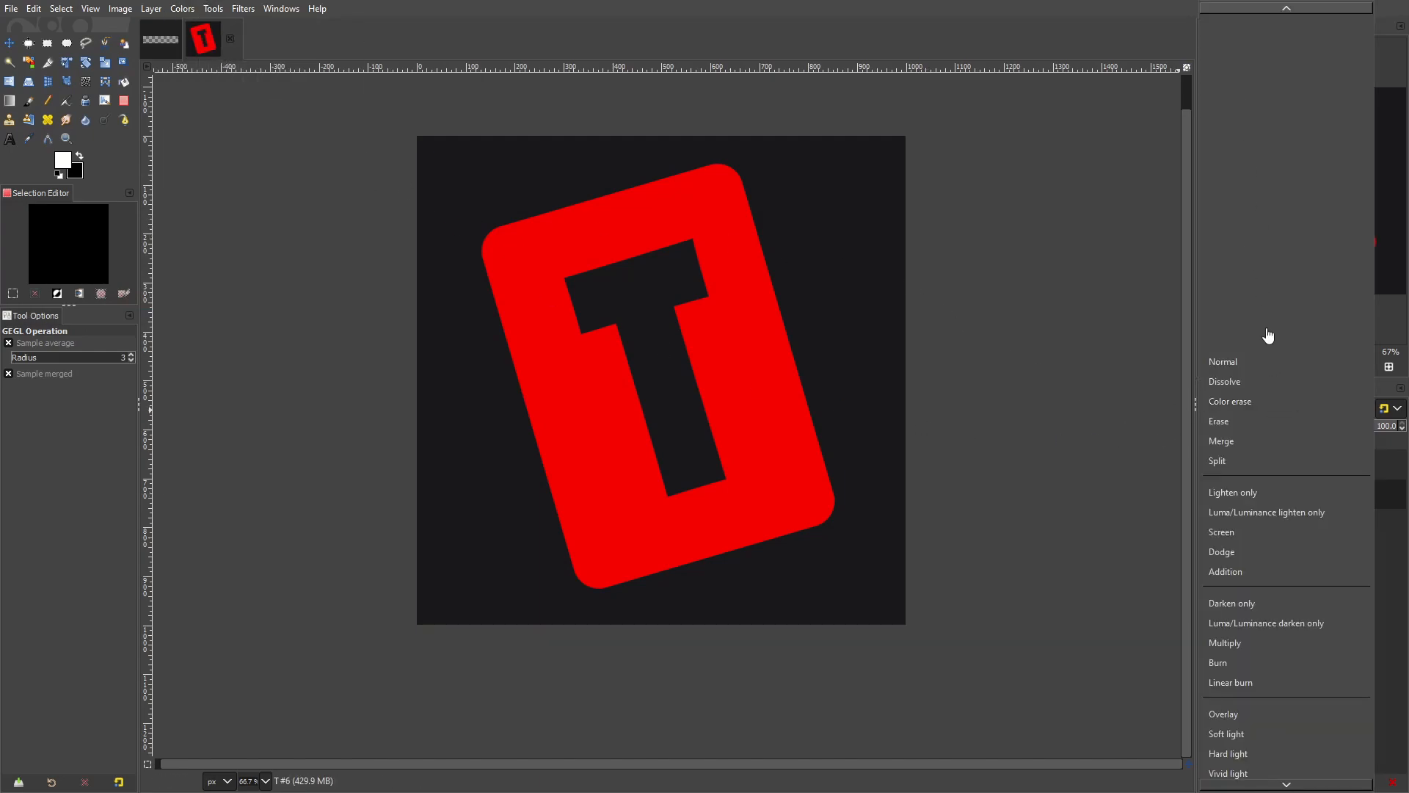
{"action": "left_click", "coordinate": [1270, 365]}
Colorize the T #6 layer black with lightness -1.0
{"action": "left_click", "coordinate": [182, 9]}
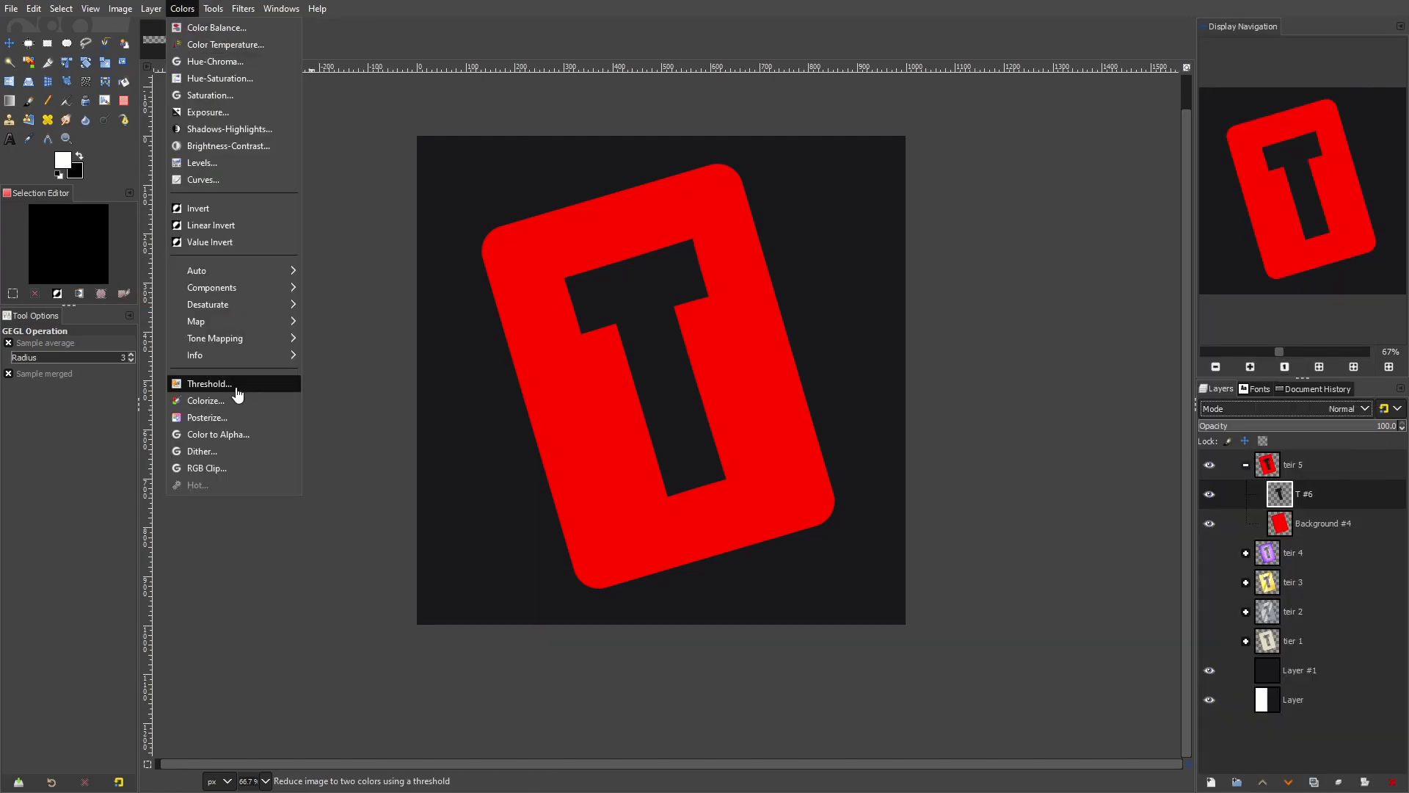
{"action": "left_click", "coordinate": [233, 384]}
{"action": "left_click_drag", "start_coordinate": [242, 282], "coordinate": [76, 286]}
{"action": "scroll", "coordinate": [663, 325], "scroll_direction": "down", "scroll_amount": 5}
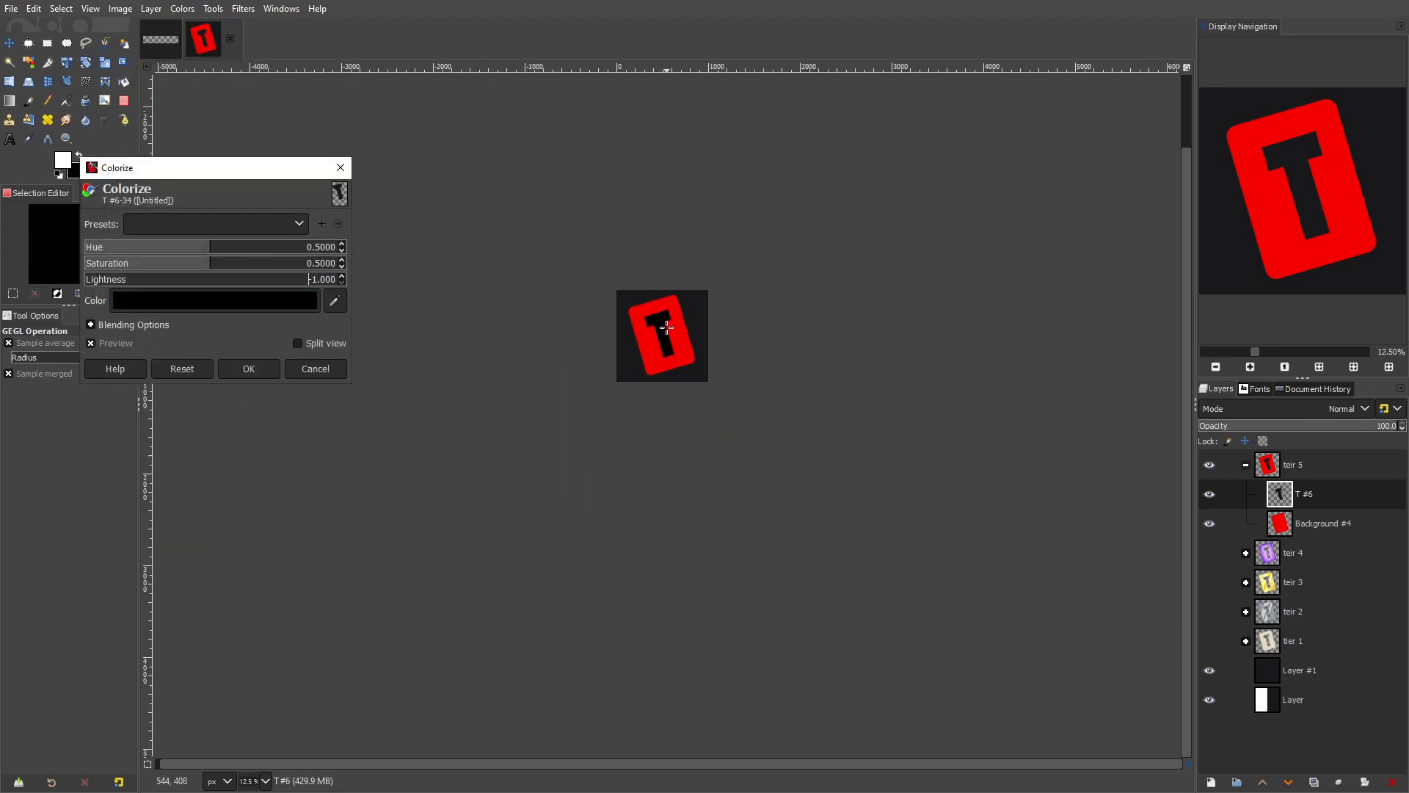
{"action": "scroll", "coordinate": [665, 326], "scroll_direction": "up", "scroll_amount": 4}
{"action": "left_click", "coordinate": [249, 369]}
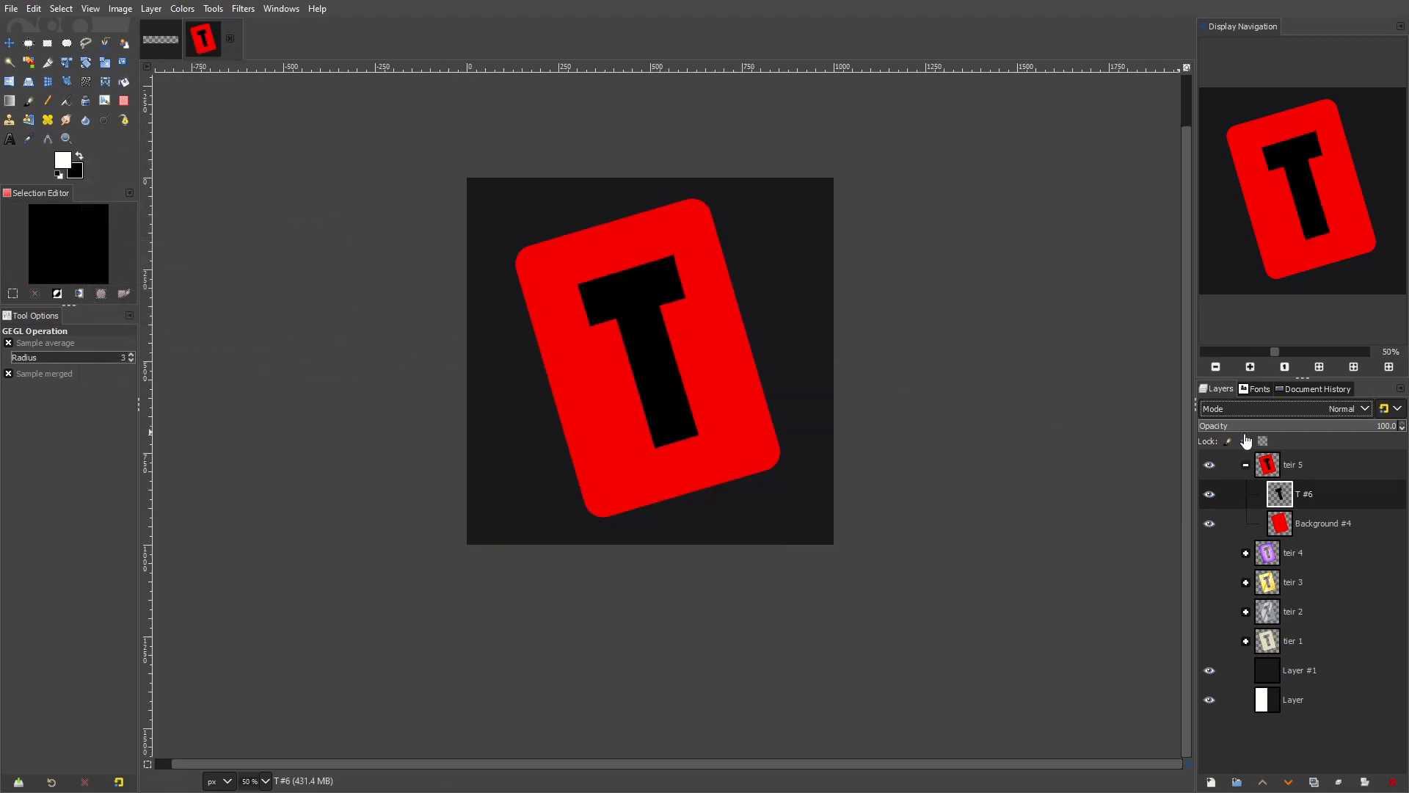
Keep the T #6 layer in Normal mode and apply a second Colorize pass with lowered lightness
{"action": "left_click", "coordinate": [1323, 413]}
{"action": "left_click", "coordinate": [1278, 415]}
{"action": "left_click", "coordinate": [182, 8]}
{"action": "left_click", "coordinate": [244, 400]}
{"action": "left_click_drag", "start_coordinate": [199, 286], "coordinate": [4, 307]}
{"action": "left_click", "coordinate": [265, 370]}
{"action": "scroll", "coordinate": [671, 357], "scroll_direction": "down", "scroll_amount": 5}
{"action": "scroll", "coordinate": [648, 357], "scroll_direction": "up", "scroll_amount": 6}
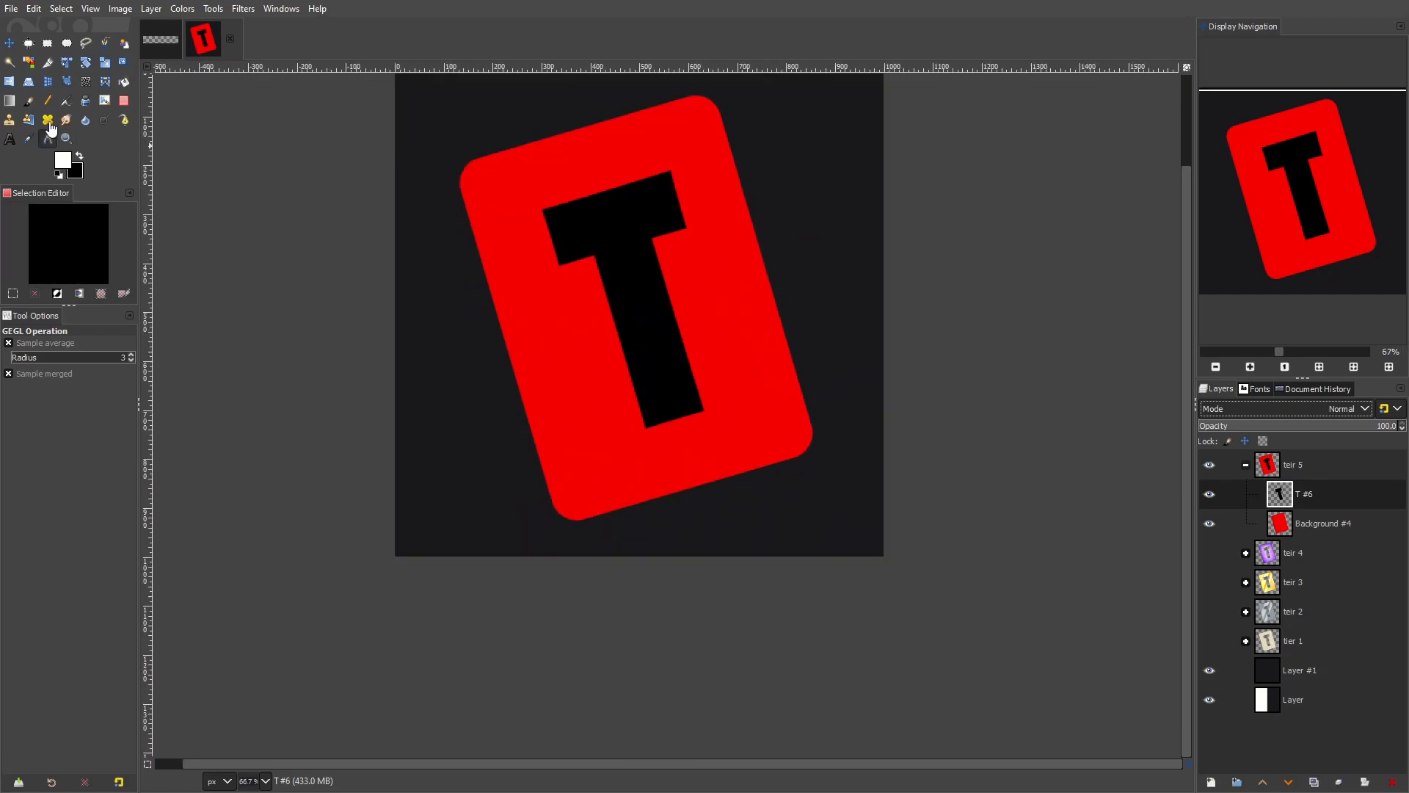
Add a new transparent layer directly above Background #4 in the teir 5 group
{"action": "left_click", "coordinate": [28, 100]}
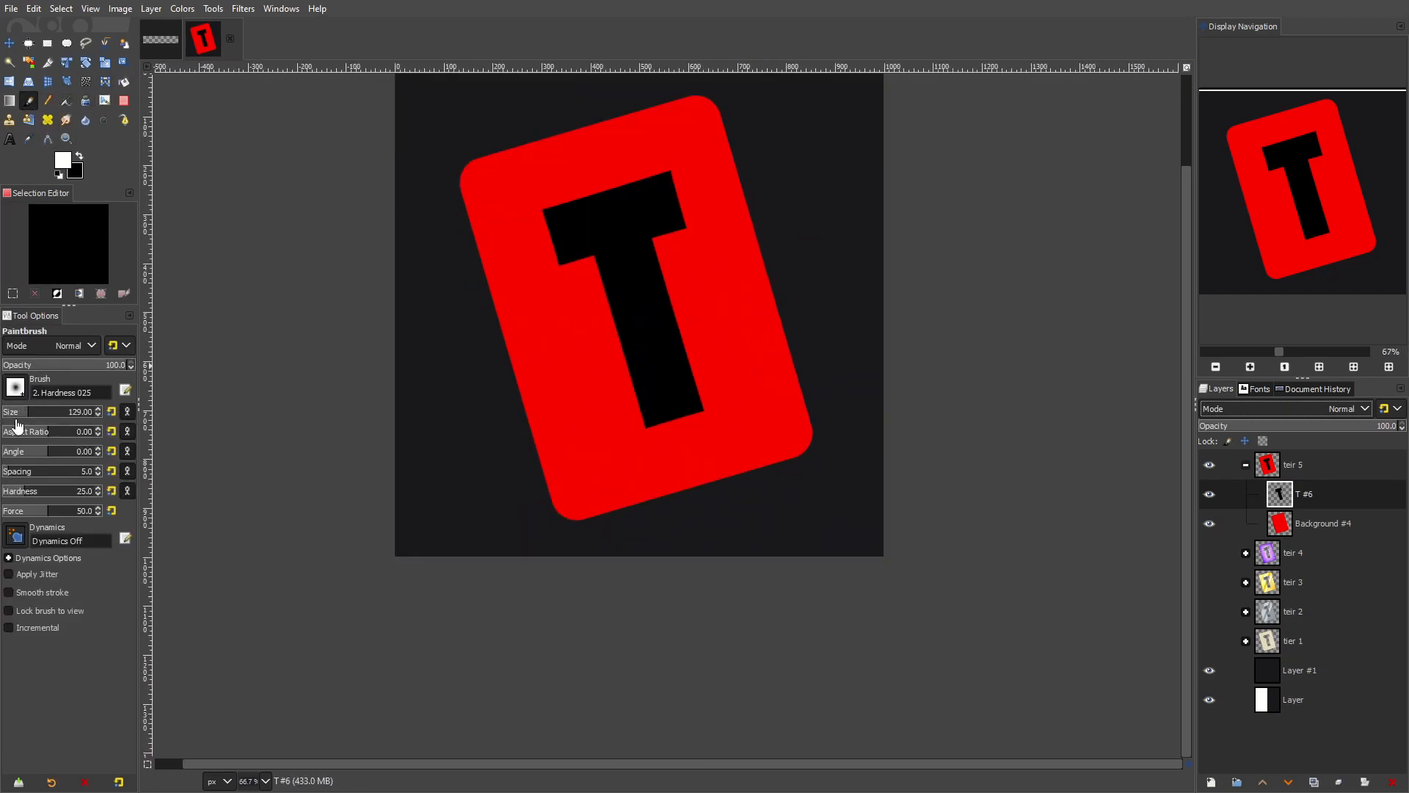
{"action": "left_click", "coordinate": [86, 42]}
{"action": "scroll", "coordinate": [801, 235], "scroll_direction": "up", "scroll_amount": 1}
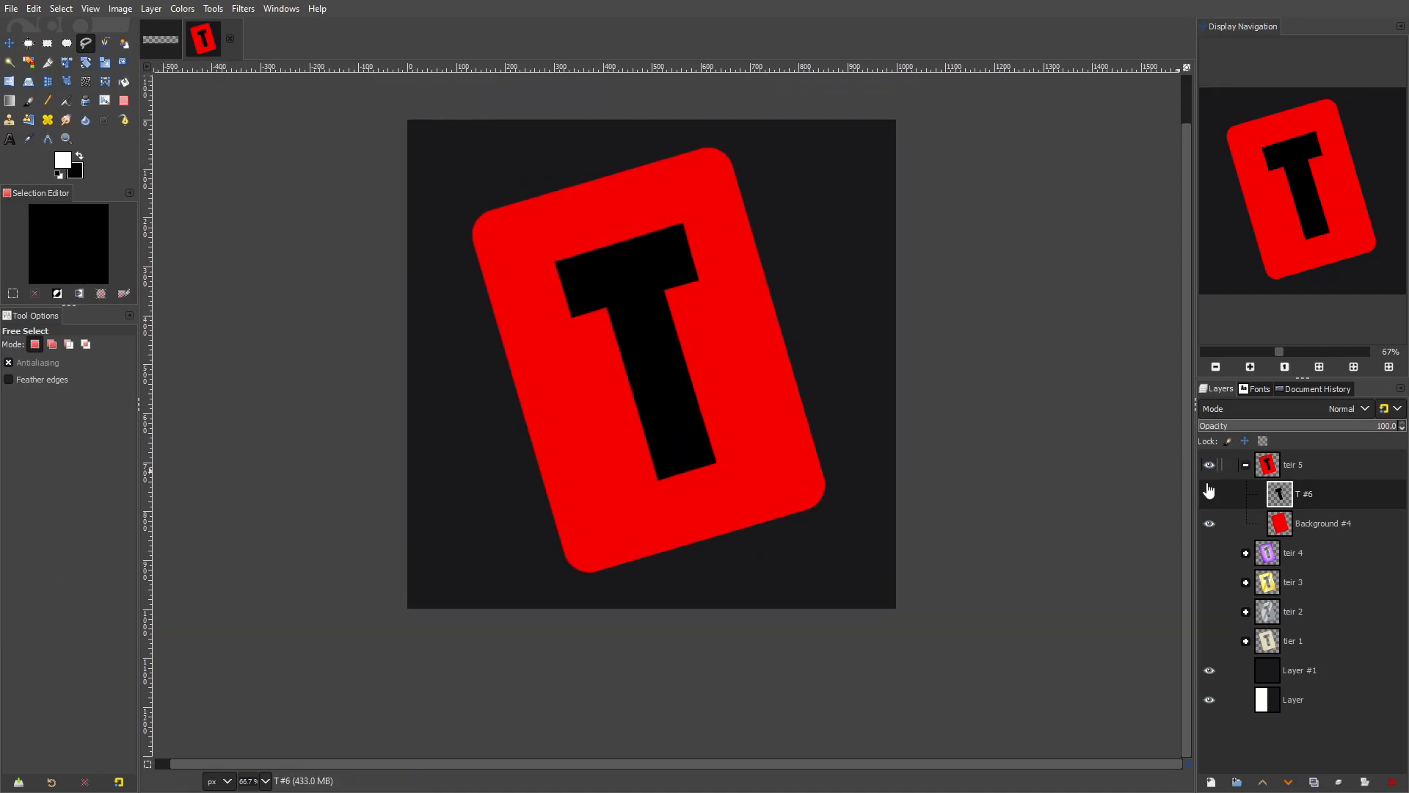
{"action": "left_click", "coordinate": [1281, 536]}
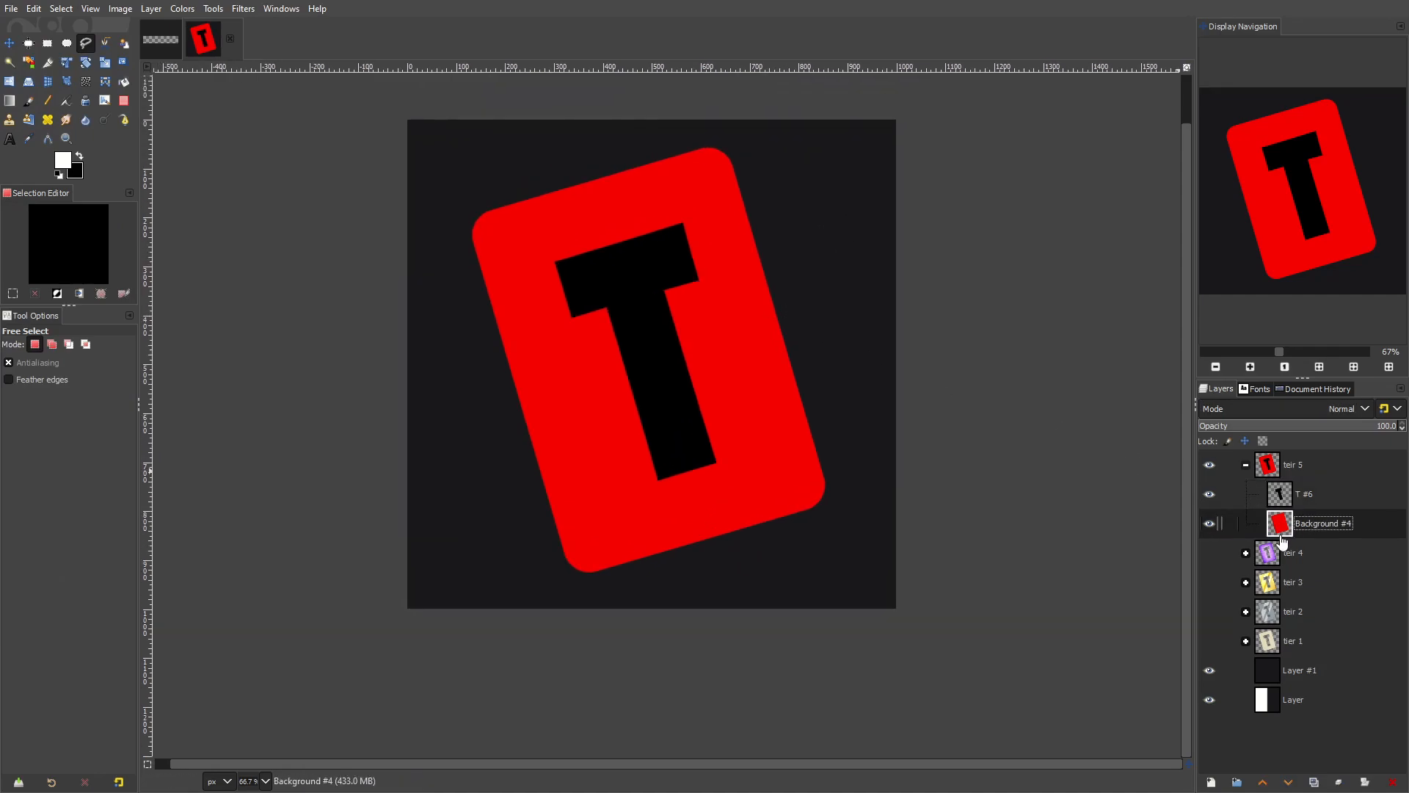
{"action": "left_click", "coordinate": [1212, 782]}
{"action": "left_click", "coordinate": [1291, 742]}
Try to outline a two-pronged flame shape across the card's right edge with Free Select
{"action": "scroll", "coordinate": [587, 272], "scroll_direction": "up", "scroll_amount": 3}
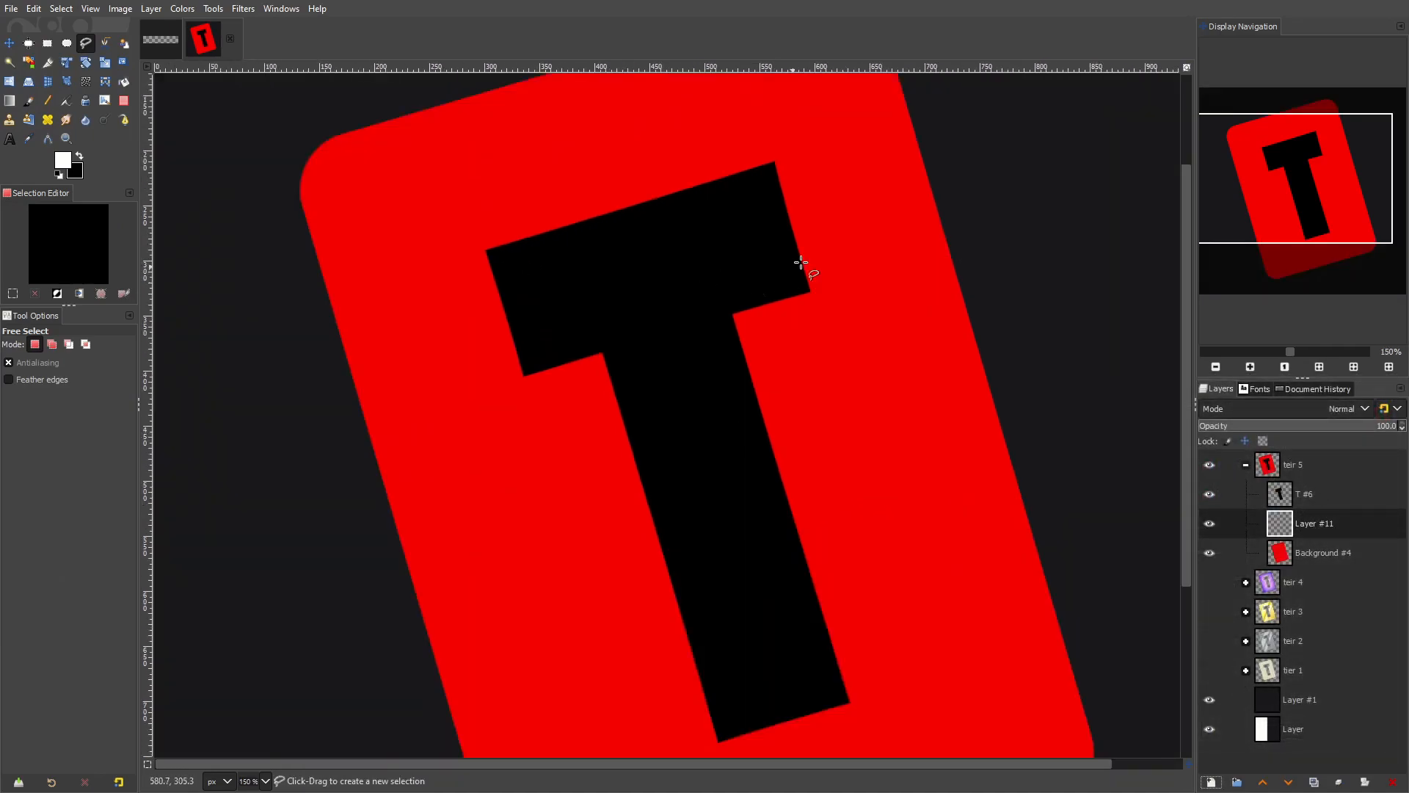
{"action": "scroll", "coordinate": [276, 195], "scroll_direction": "down", "scroll_amount": 1}
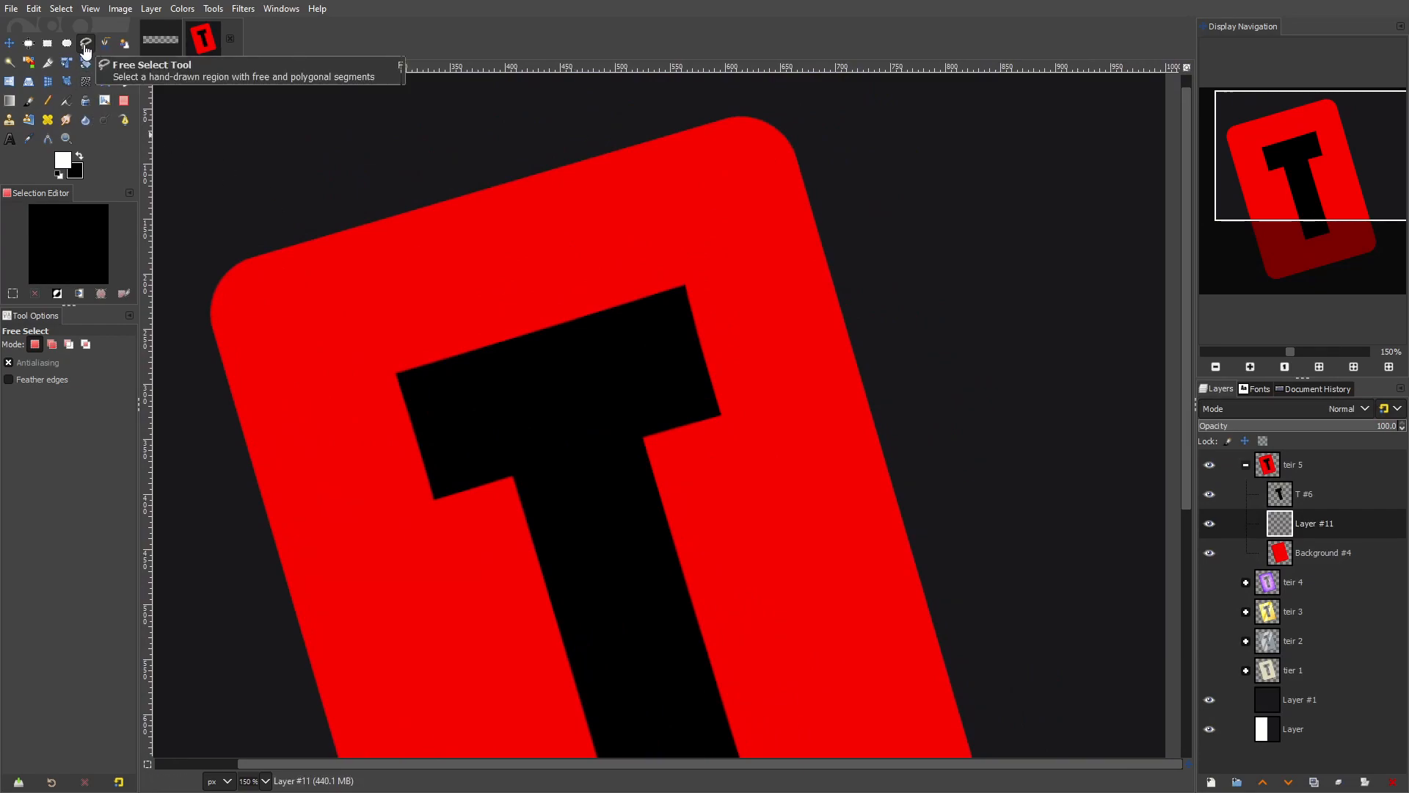
{"action": "left_click_drag", "start_coordinate": [830, 358], "coordinate": [723, 320]}
{"action": "left_click_drag", "start_coordinate": [788, 207], "coordinate": [777, 267]}
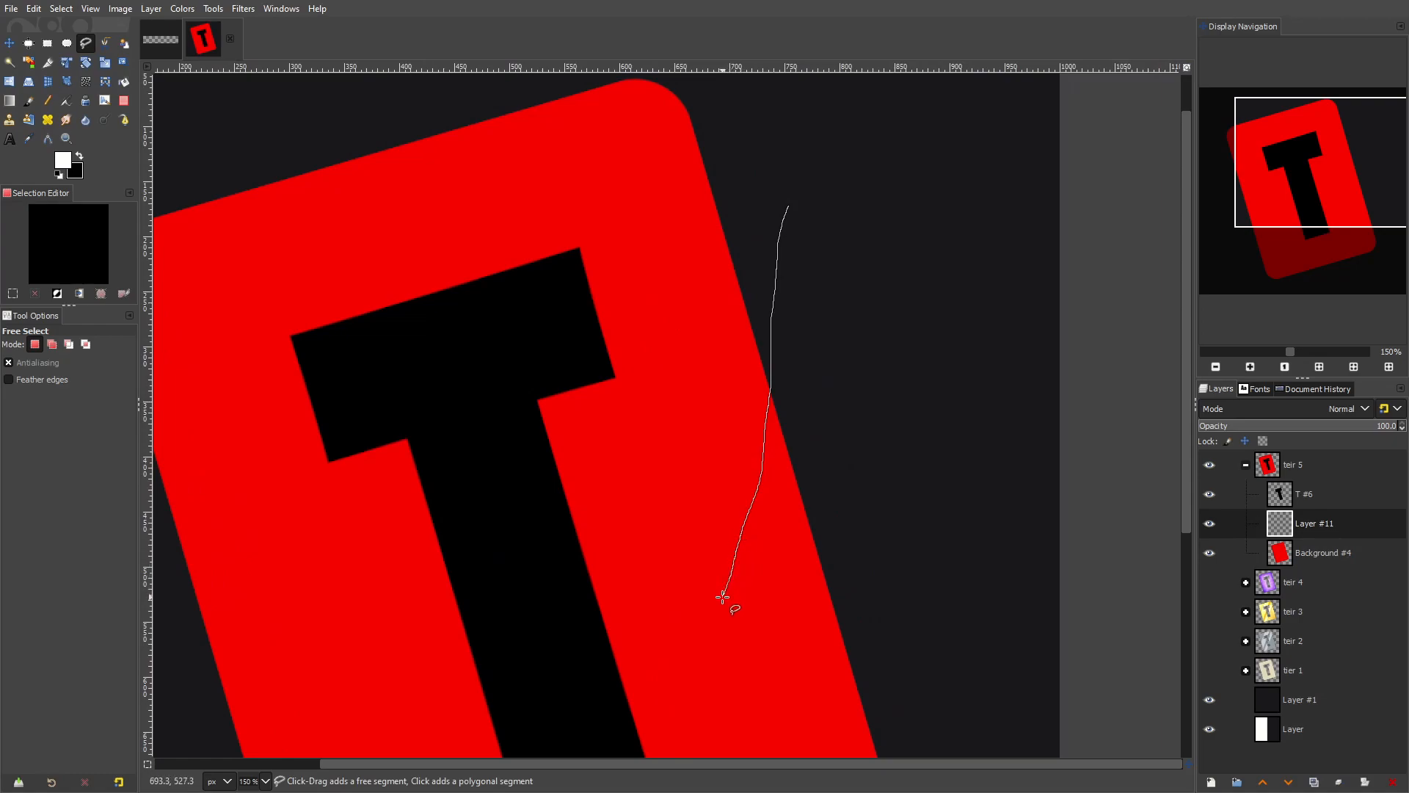
{"action": "mouse_move", "coordinate": [753, 704]}
{"action": "left_mouse_down"}
{"action": "mouse_move", "coordinate": [729, 761]}
{"action": "mouse_move", "coordinate": [816, 646]}
{"action": "left_mouse_up"}
{"action": "left_click_drag", "start_coordinate": [867, 552], "coordinate": [897, 358]}
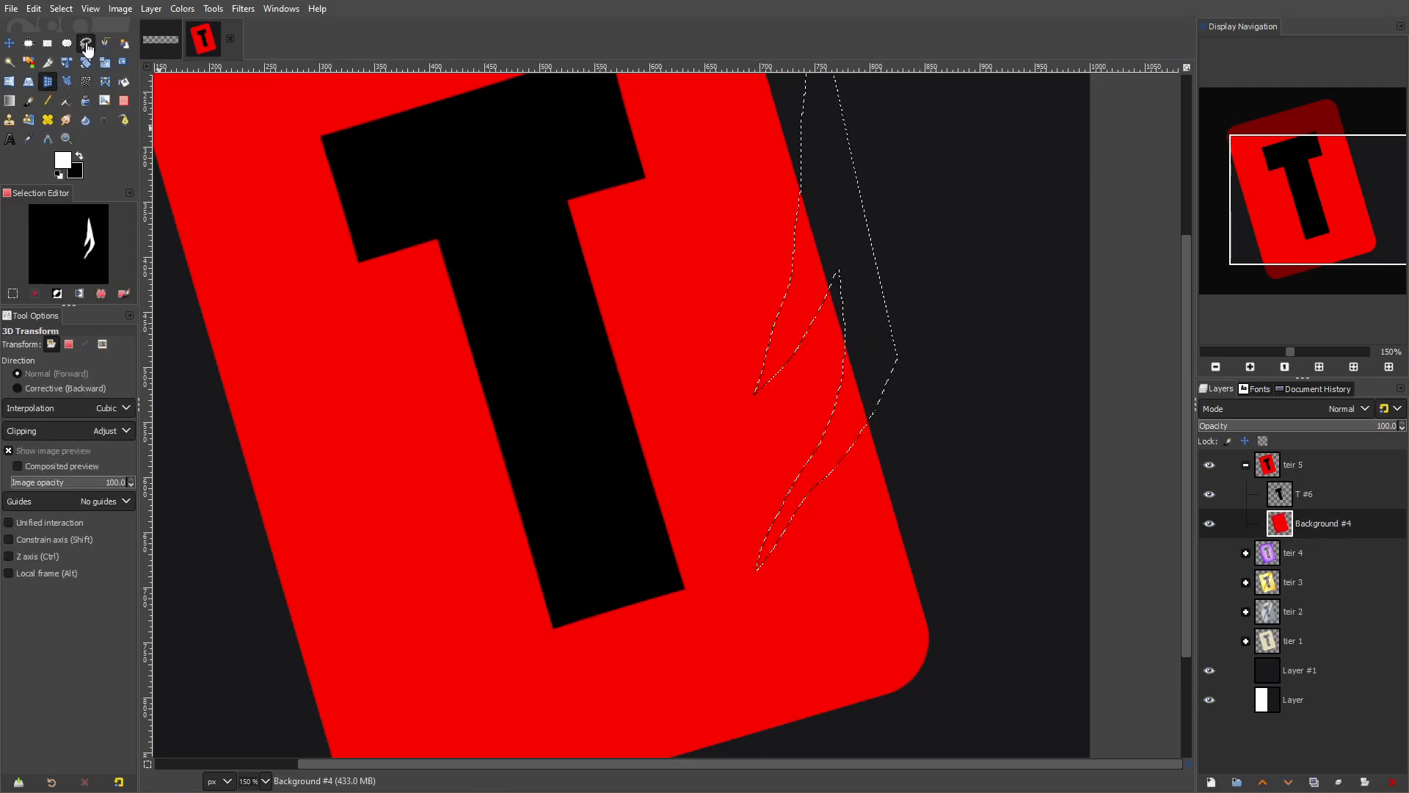
Create a fresh transparent layer above Background #4 and clear the existing selection
{"action": "left_click", "coordinate": [1211, 781]}
{"action": "key", "text": "Return"}
{"action": "left_click", "coordinate": [61, 9]}
{"action": "left_click", "coordinate": [71, 44]}
Outline a large curved flame cutout over the card's right edge with Free Select and fill it black on Layer #11
{"action": "mouse_move", "coordinate": [850, 161]}
{"action": "left_mouse_down"}
{"action": "mouse_move", "coordinate": [865, 418]}
{"action": "mouse_move", "coordinate": [792, 190]}
{"action": "left_mouse_up"}
{"action": "left_click_drag", "start_coordinate": [716, 105], "coordinate": [722, 118]}
{"action": "left_click_drag", "start_coordinate": [718, 353], "coordinate": [705, 581]}
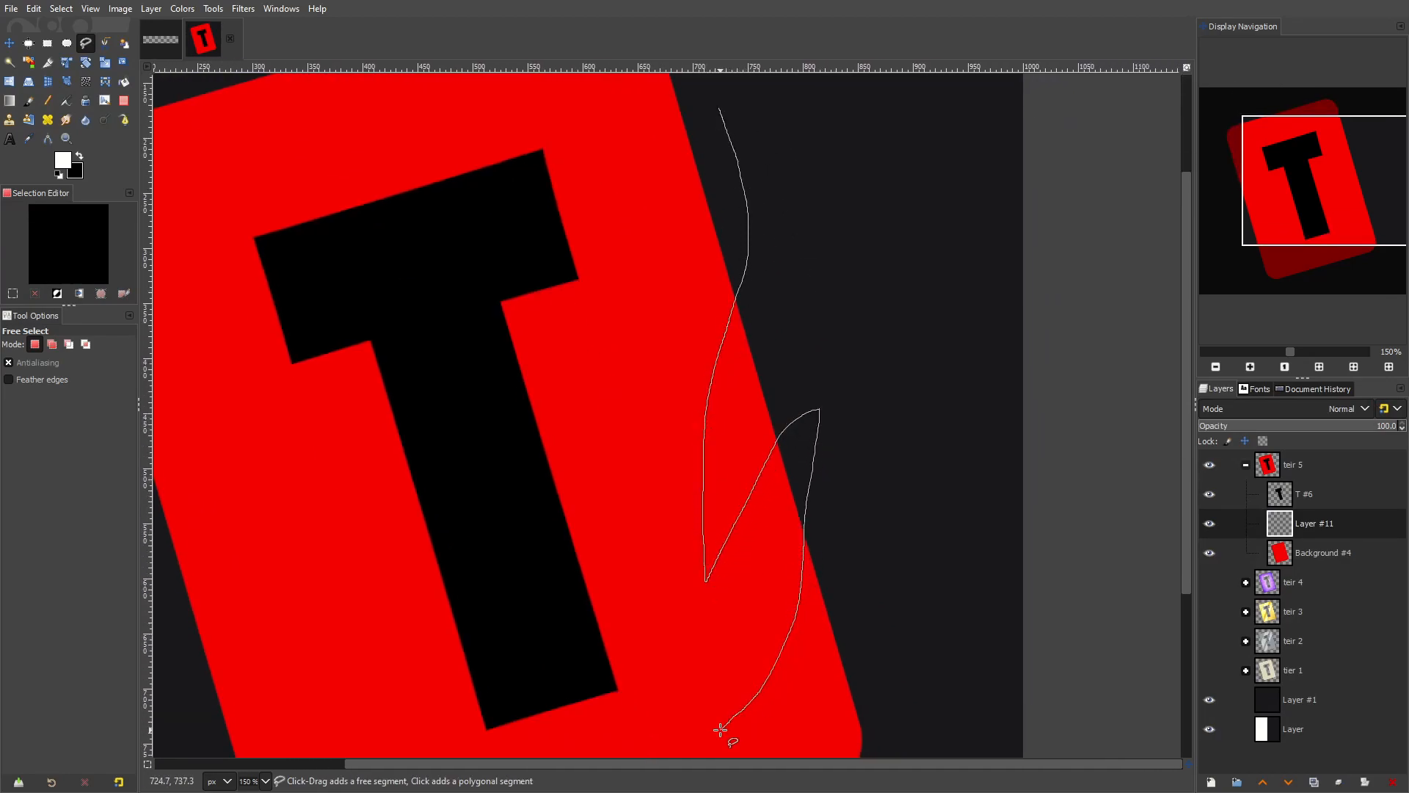
{"action": "mouse_move", "coordinate": [826, 677]}
{"action": "left_mouse_down"}
{"action": "mouse_move", "coordinate": [878, 575]}
{"action": "mouse_move", "coordinate": [899, 407]}
{"action": "mouse_move", "coordinate": [874, 227]}
{"action": "left_mouse_up"}
{"action": "key", "text": "Return"}
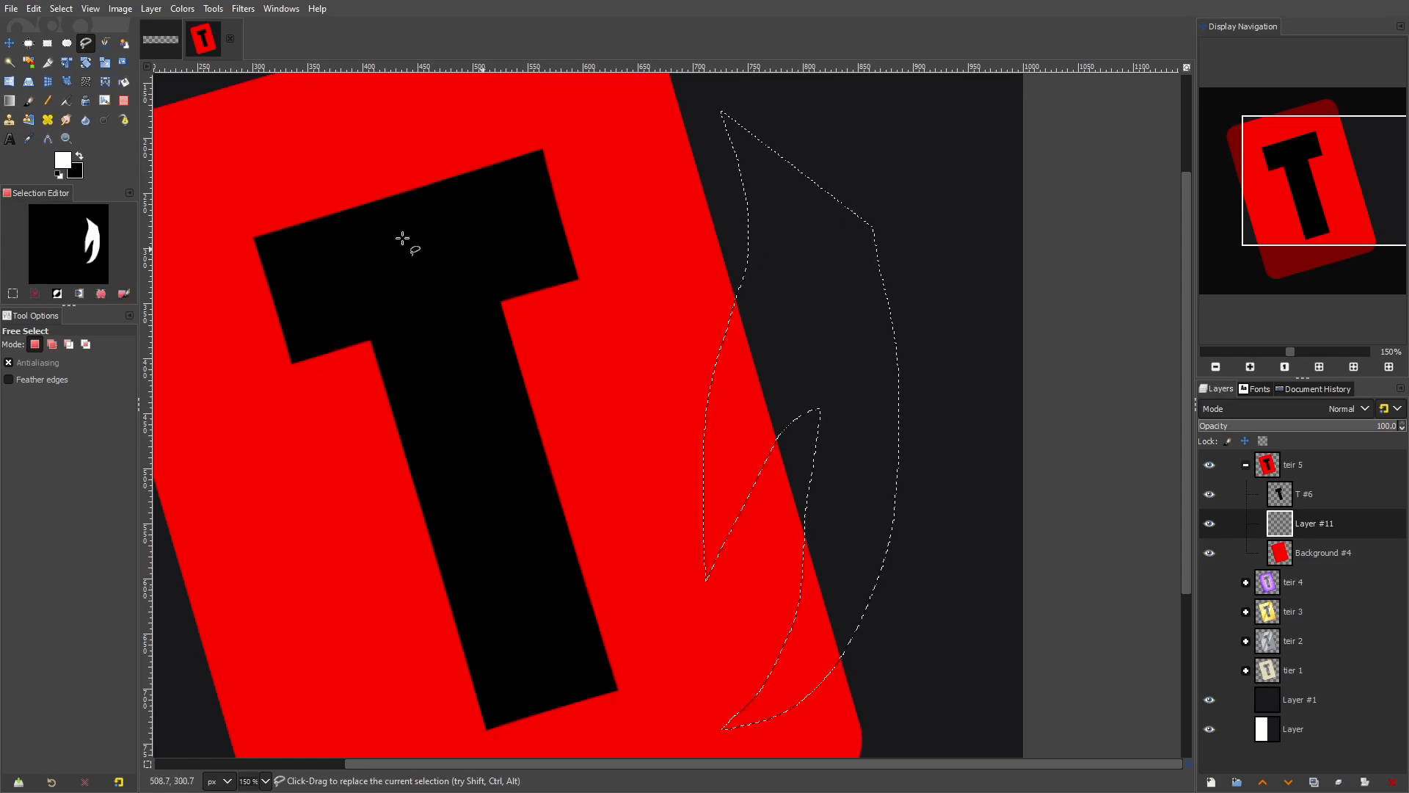
{"action": "left_click", "coordinate": [124, 82]}
{"action": "left_click", "coordinate": [784, 356]}
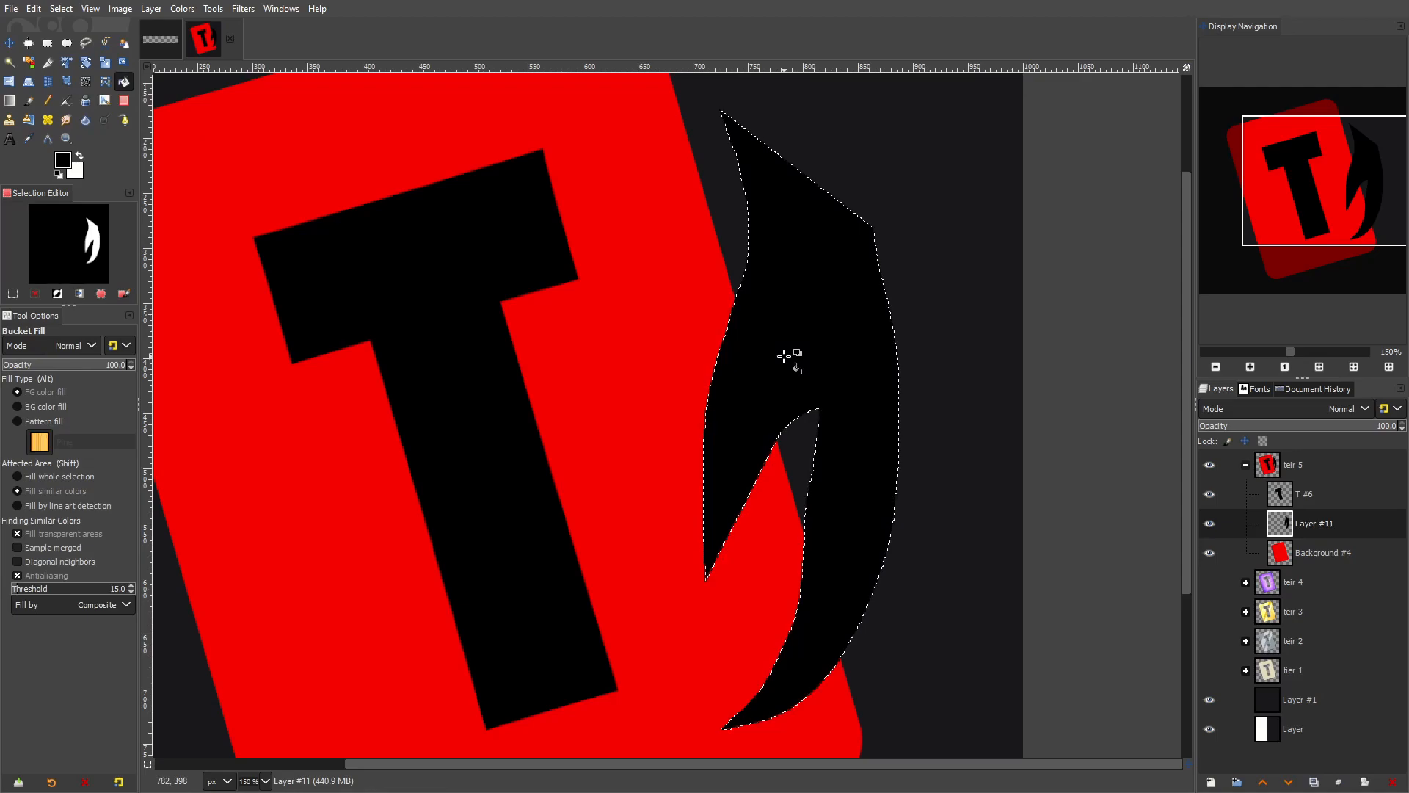
Set the blend mode of Layer #11 to Erase and clear the selection
{"action": "left_click", "coordinate": [1261, 415]}
{"action": "left_click", "coordinate": [1255, 490]}
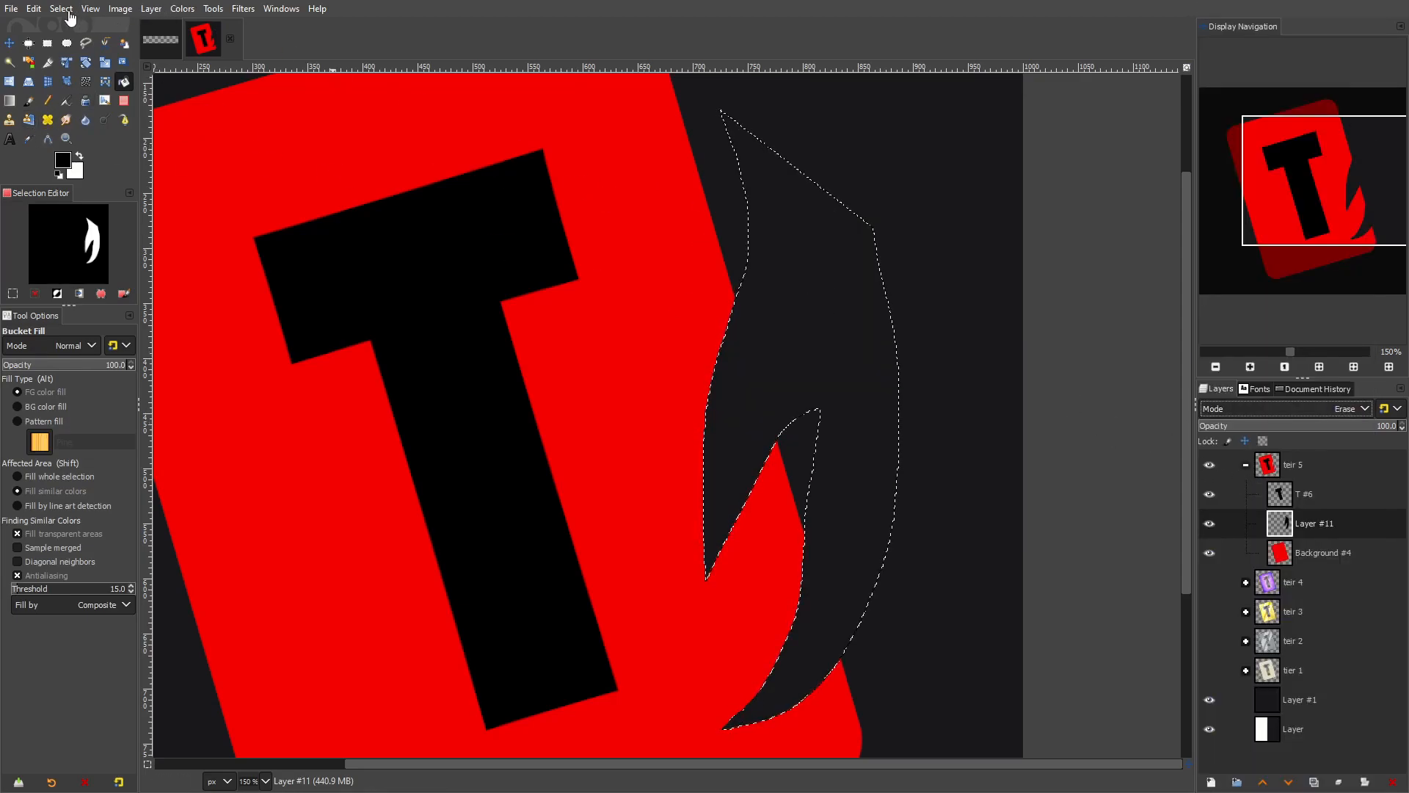
{"action": "left_click", "coordinate": [69, 11]}
{"action": "left_click", "coordinate": [69, 46]}
{"action": "scroll", "coordinate": [719, 420], "scroll_direction": "down", "scroll_amount": 7}
{"action": "scroll", "coordinate": [725, 465], "scroll_direction": "up", "scroll_amount": 5}
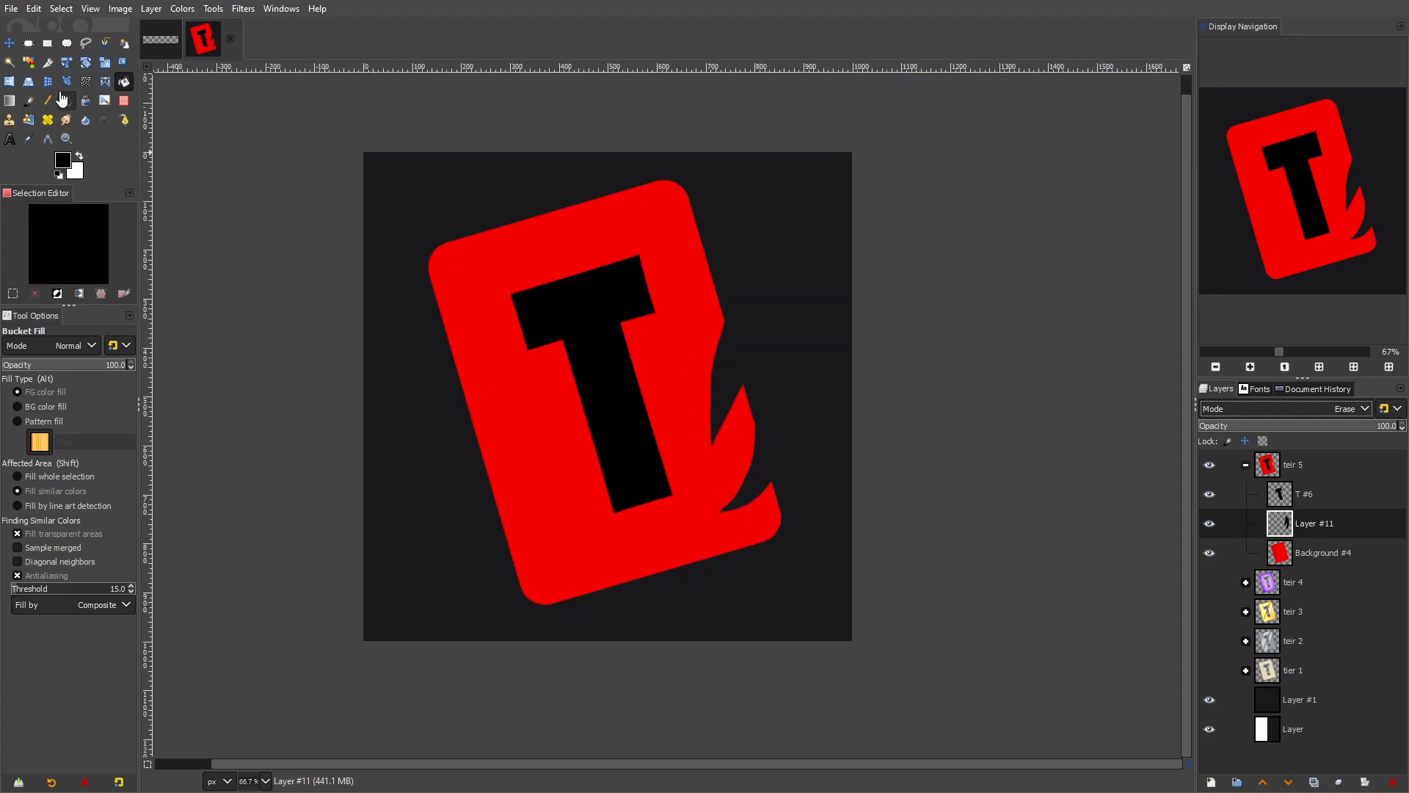
Outline a jagged two-pronged flame cutout on the card's left edge with Free Select
{"action": "left_click", "coordinate": [85, 43]}
{"action": "scroll", "coordinate": [477, 267], "scroll_direction": "up", "scroll_amount": 2}
{"action": "left_click", "coordinate": [328, 249]}
{"action": "mouse_move", "coordinate": [555, 474]}
{"action": "left_mouse_down"}
{"action": "mouse_move", "coordinate": [354, 392]}
{"action": "mouse_move", "coordinate": [444, 488]}
{"action": "mouse_move", "coordinate": [680, 663]}
{"action": "mouse_move", "coordinate": [379, 618]}
{"action": "left_mouse_up"}
{"action": "left_click", "coordinate": [270, 322]}
{"action": "key", "text": "Return"}
Fill the left-edge selection black on Layer #11 to cut the card, and clear the selection
{"action": "left_click", "coordinate": [124, 82]}
{"action": "left_click", "coordinate": [323, 330]}
{"action": "left_click", "coordinate": [61, 10]}
{"action": "left_click", "coordinate": [74, 44]}
{"action": "scroll", "coordinate": [656, 303], "scroll_direction": "down", "scroll_amount": 5}
{"action": "scroll", "coordinate": [744, 319], "scroll_direction": "up", "scroll_amount": 3}
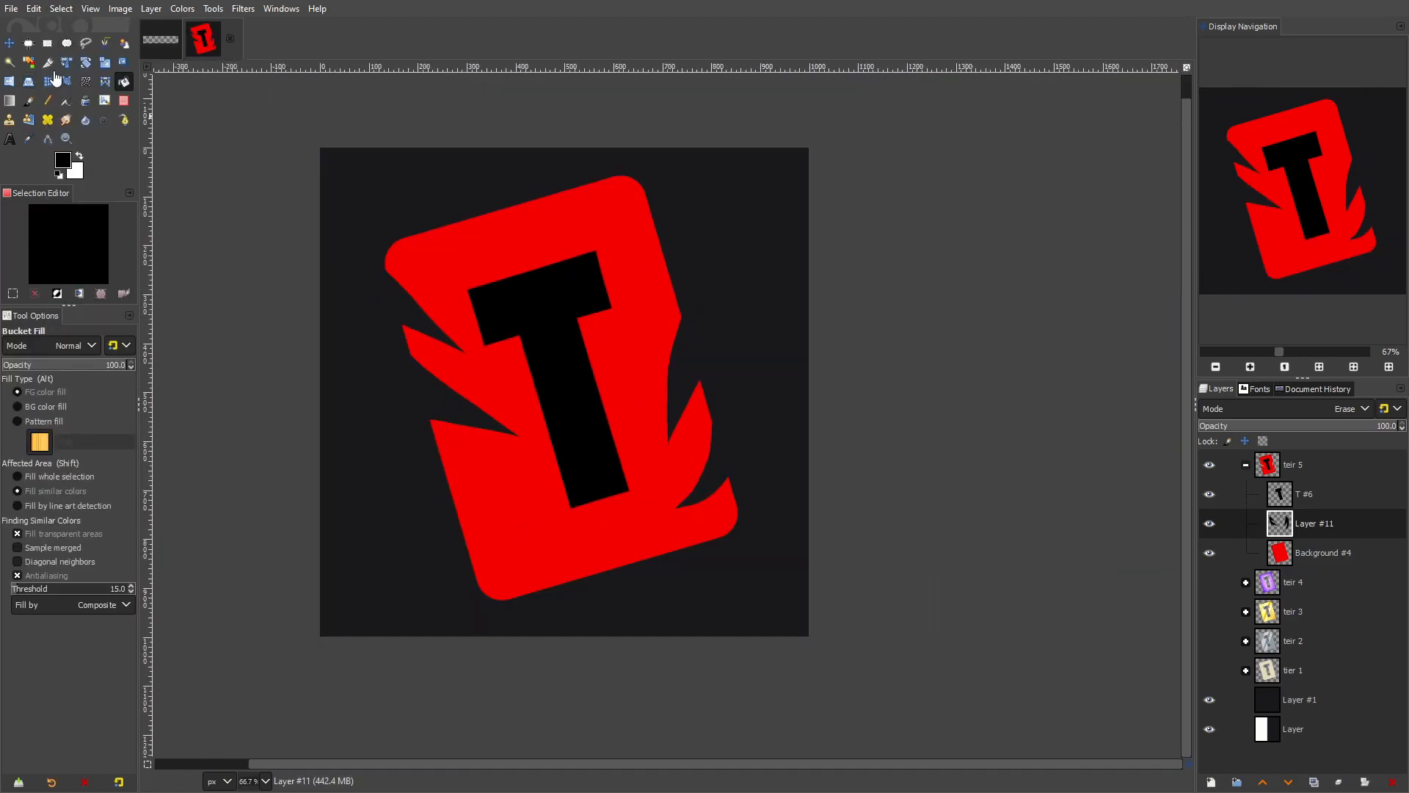
Outline a thin curved strip from the card's upper right edge behind the T to its lower left edge
{"action": "key", "text": "f"}
{"action": "scroll", "coordinate": [660, 261], "scroll_direction": "up", "scroll_amount": 3}
{"action": "mouse_move", "coordinate": [795, 137]}
{"action": "left_mouse_down"}
{"action": "mouse_move", "coordinate": [746, 399]}
{"action": "mouse_move", "coordinate": [636, 633]}
{"action": "mouse_move", "coordinate": [566, 676]}
{"action": "mouse_move", "coordinate": [268, 752]}
{"action": "mouse_move", "coordinate": [270, 694]}
{"action": "left_mouse_up"}
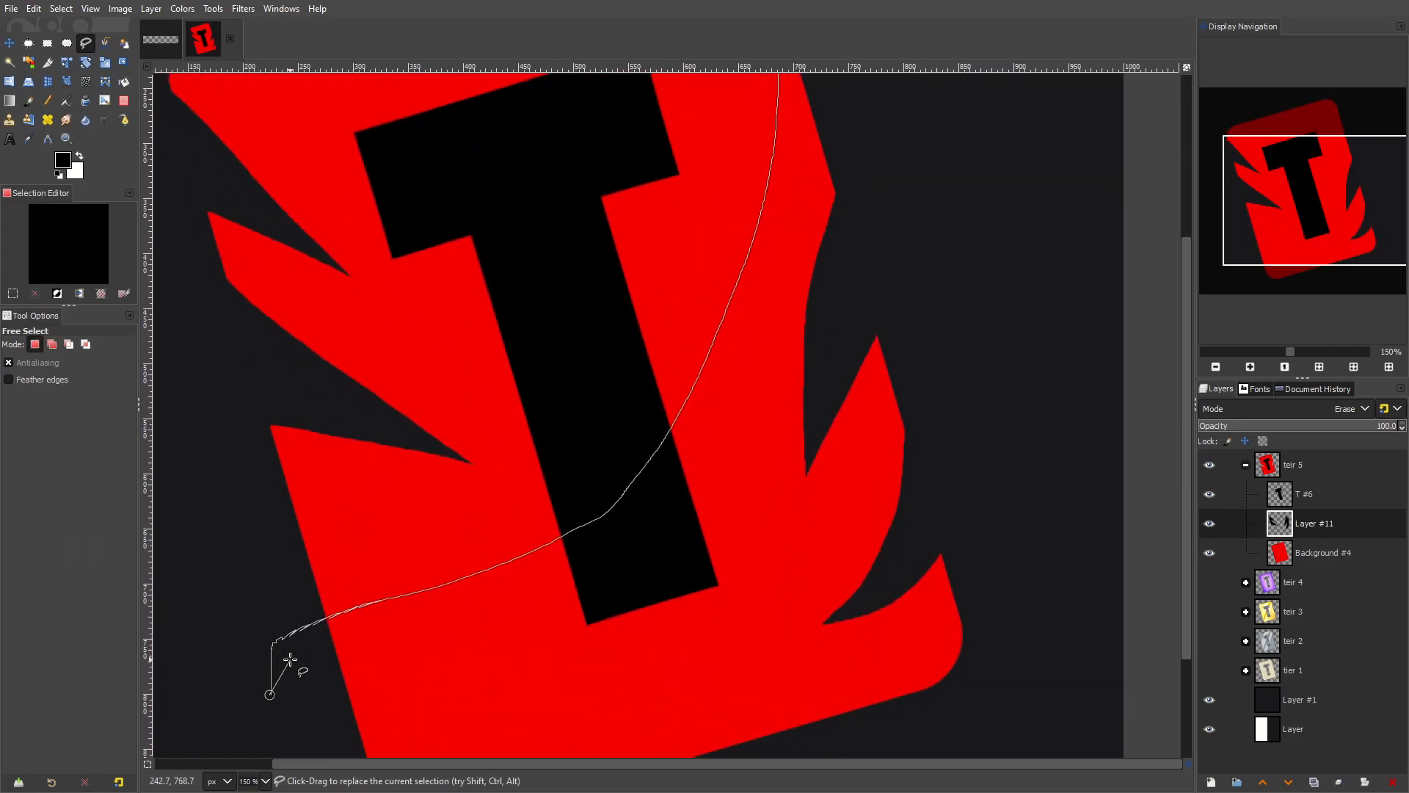
{"action": "mouse_move", "coordinate": [573, 550]}
{"action": "left_mouse_down"}
{"action": "mouse_move", "coordinate": [703, 409]}
{"action": "mouse_move", "coordinate": [819, 139]}
{"action": "mouse_move", "coordinate": [872, 163]}
{"action": "left_mouse_up"}
{"action": "left_click", "coordinate": [836, 166]}
{"action": "key", "text": "Return"}
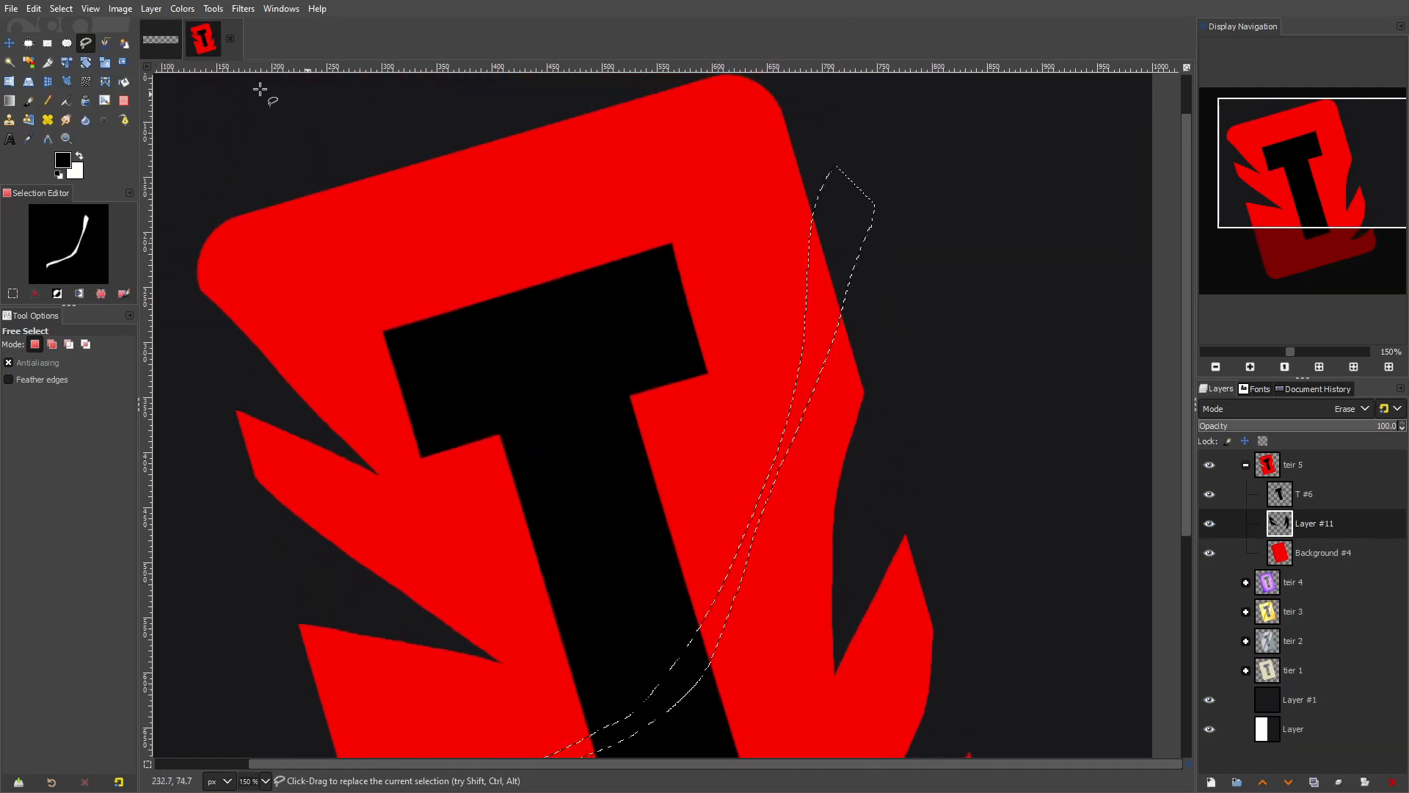
Fill the curved strip black on Layer #11 to slice through the card, and clear the selection
{"action": "left_click", "coordinate": [124, 82]}
{"action": "left_click", "coordinate": [660, 411]}
{"action": "left_click", "coordinate": [61, 9]}
{"action": "left_click", "coordinate": [74, 42]}
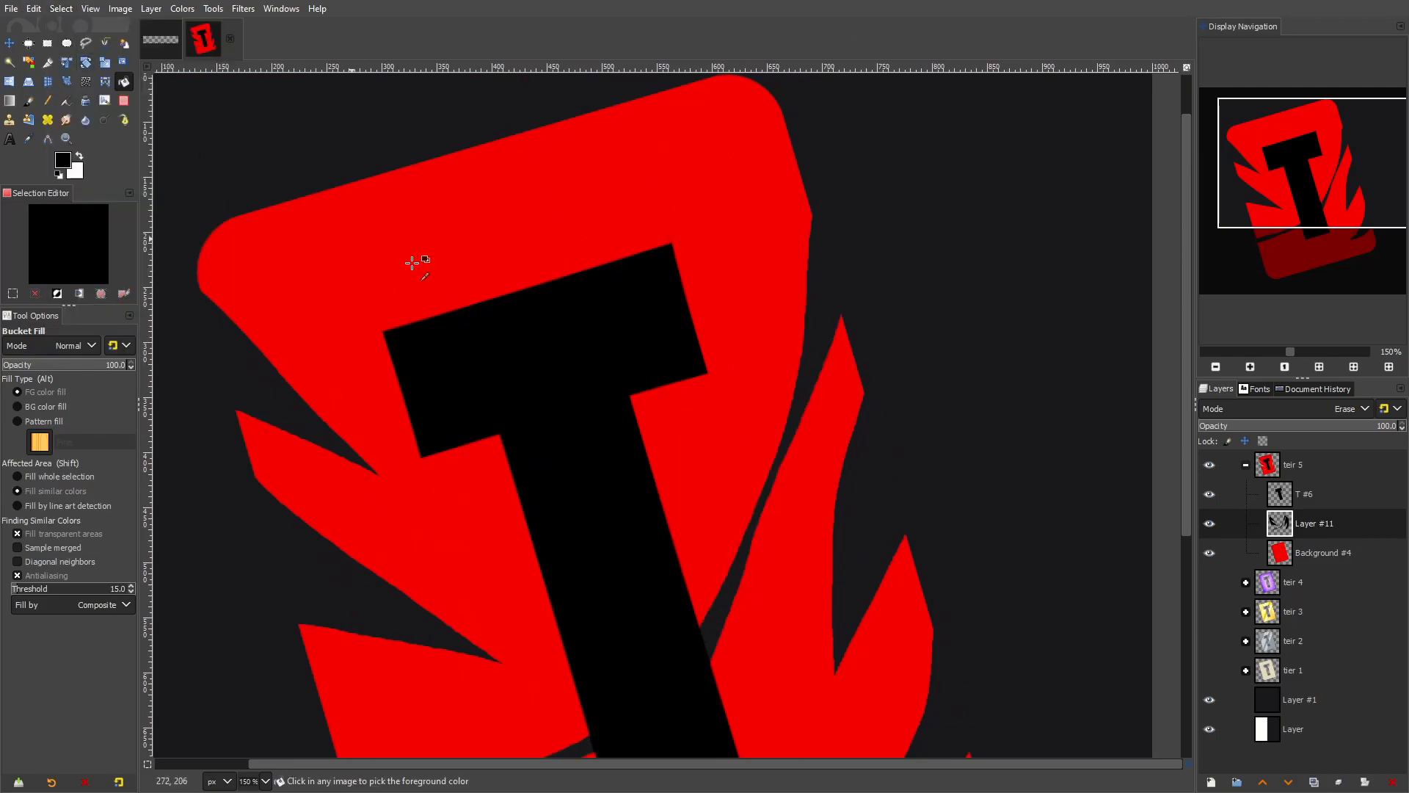
{"action": "scroll", "coordinate": [711, 347], "scroll_direction": "down", "scroll_amount": 9}
{"action": "scroll", "coordinate": [734, 364], "scroll_direction": "up", "scroll_amount": 7}
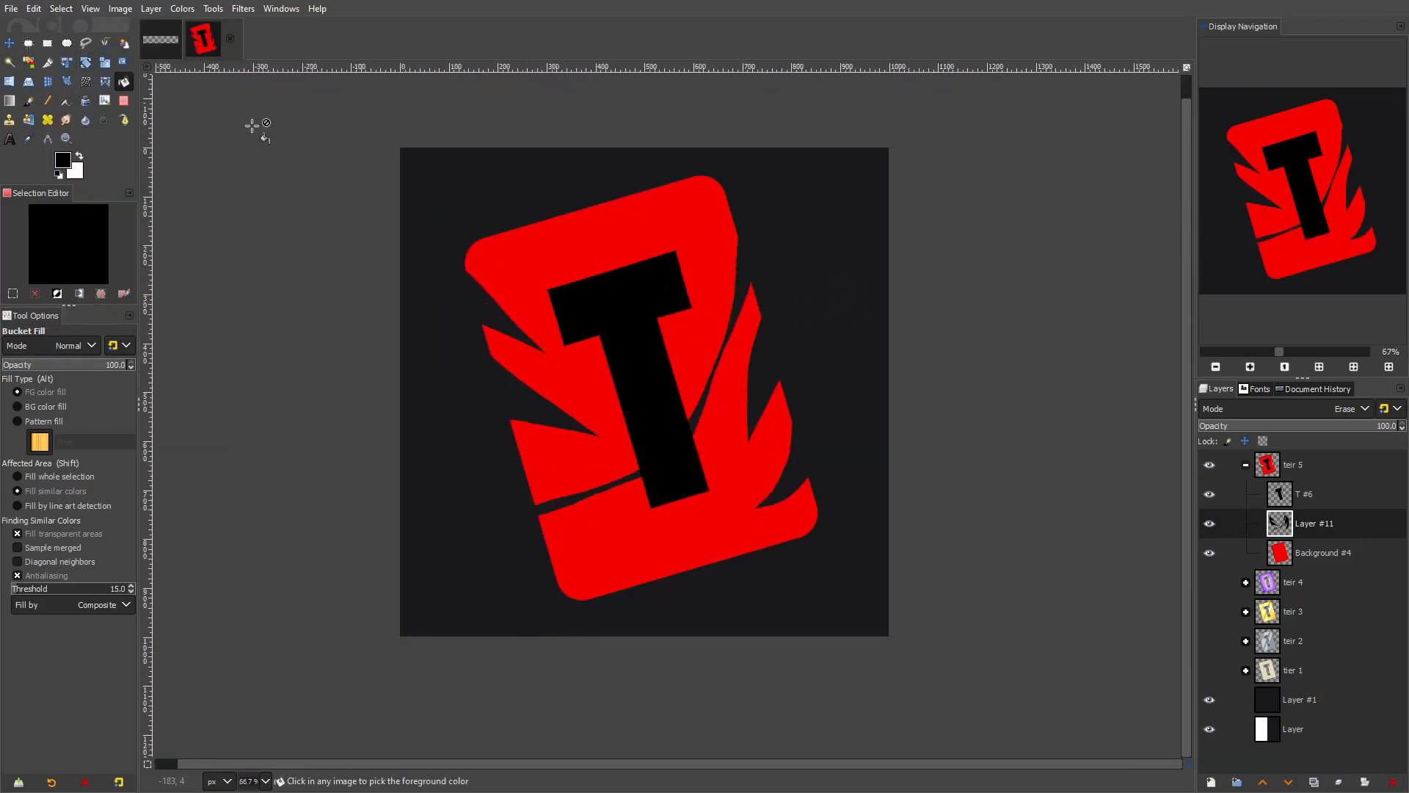
Outline three flame tongues rising from the middle of the card's top edge with Free Select
{"action": "key", "text": "f"}
{"action": "scroll", "coordinate": [724, 288], "scroll_direction": "up", "scroll_amount": 1}
{"action": "scroll", "coordinate": [635, 394], "scroll_direction": "down", "scroll_amount": 3}
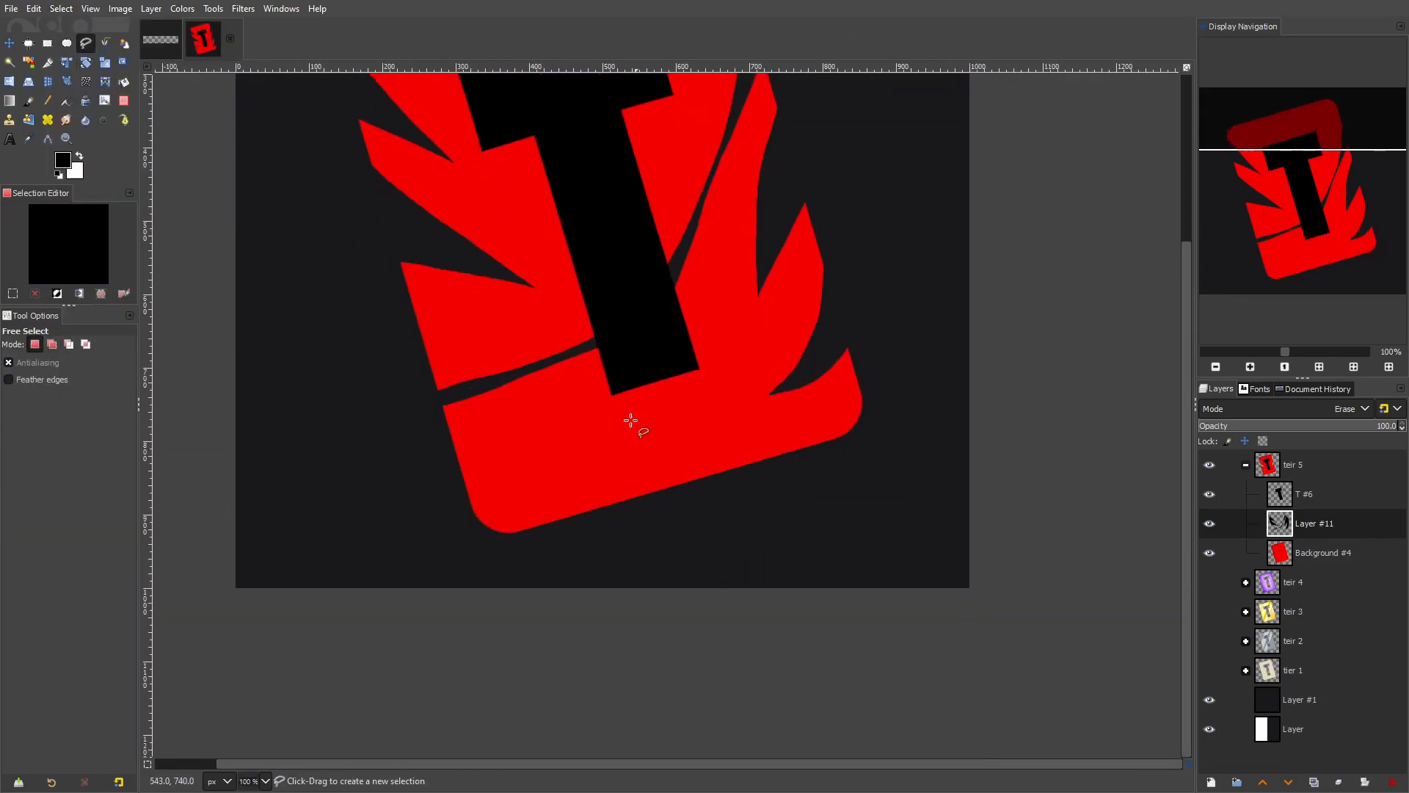
{"action": "scroll", "coordinate": [645, 323], "scroll_direction": "up", "scroll_amount": 3}
{"action": "scroll", "coordinate": [676, 276], "scroll_direction": "up", "scroll_amount": 1}
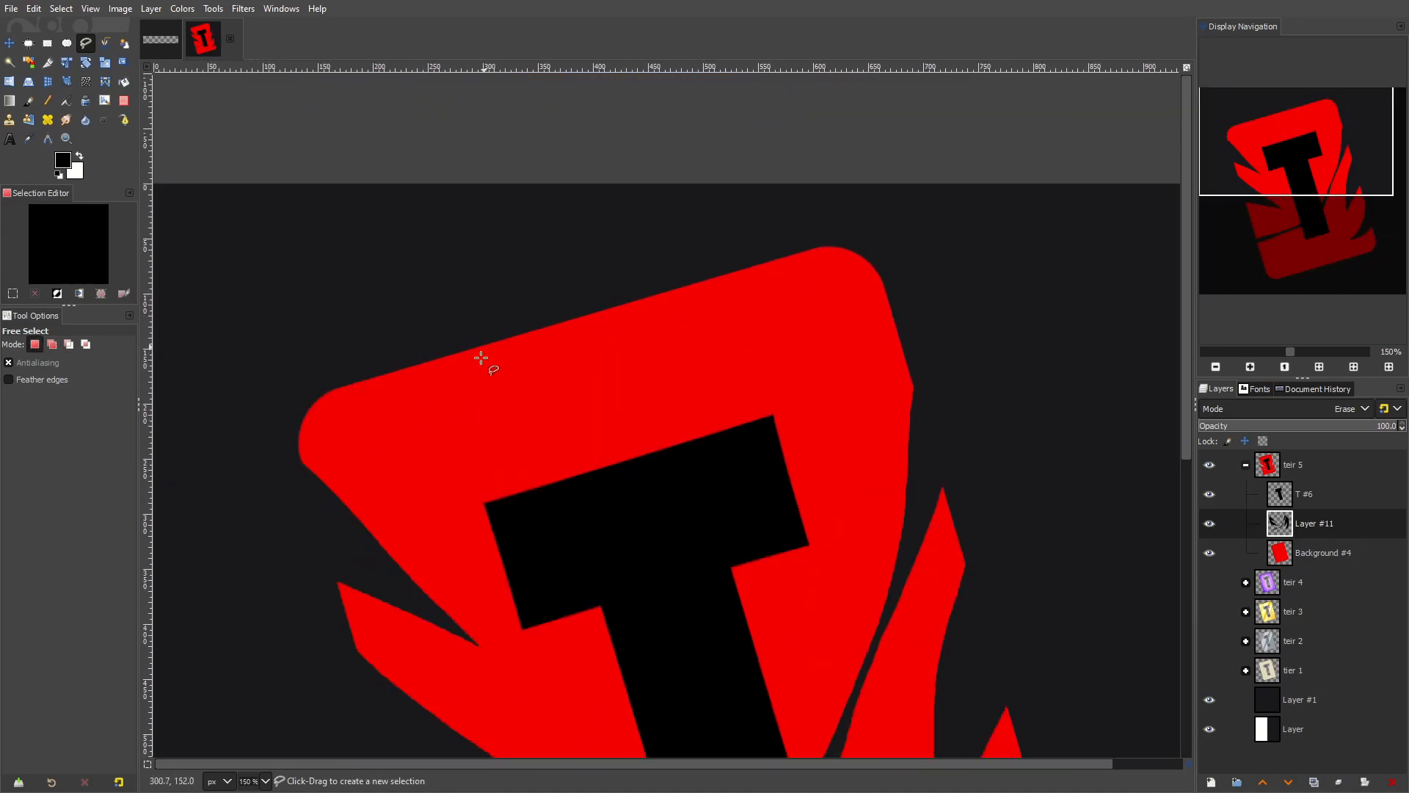
{"action": "left_click", "coordinate": [392, 386]}
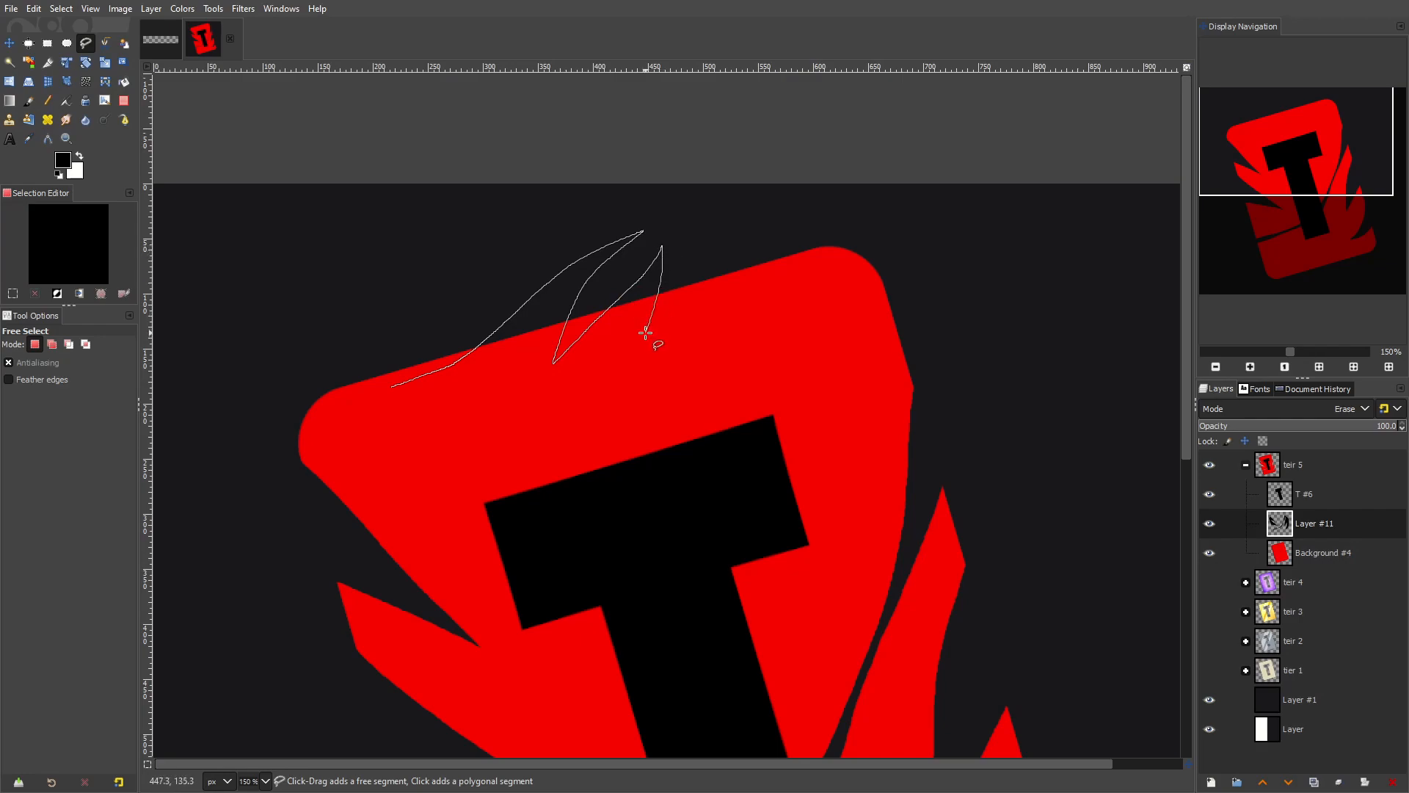
{"action": "key", "text": "Return"}
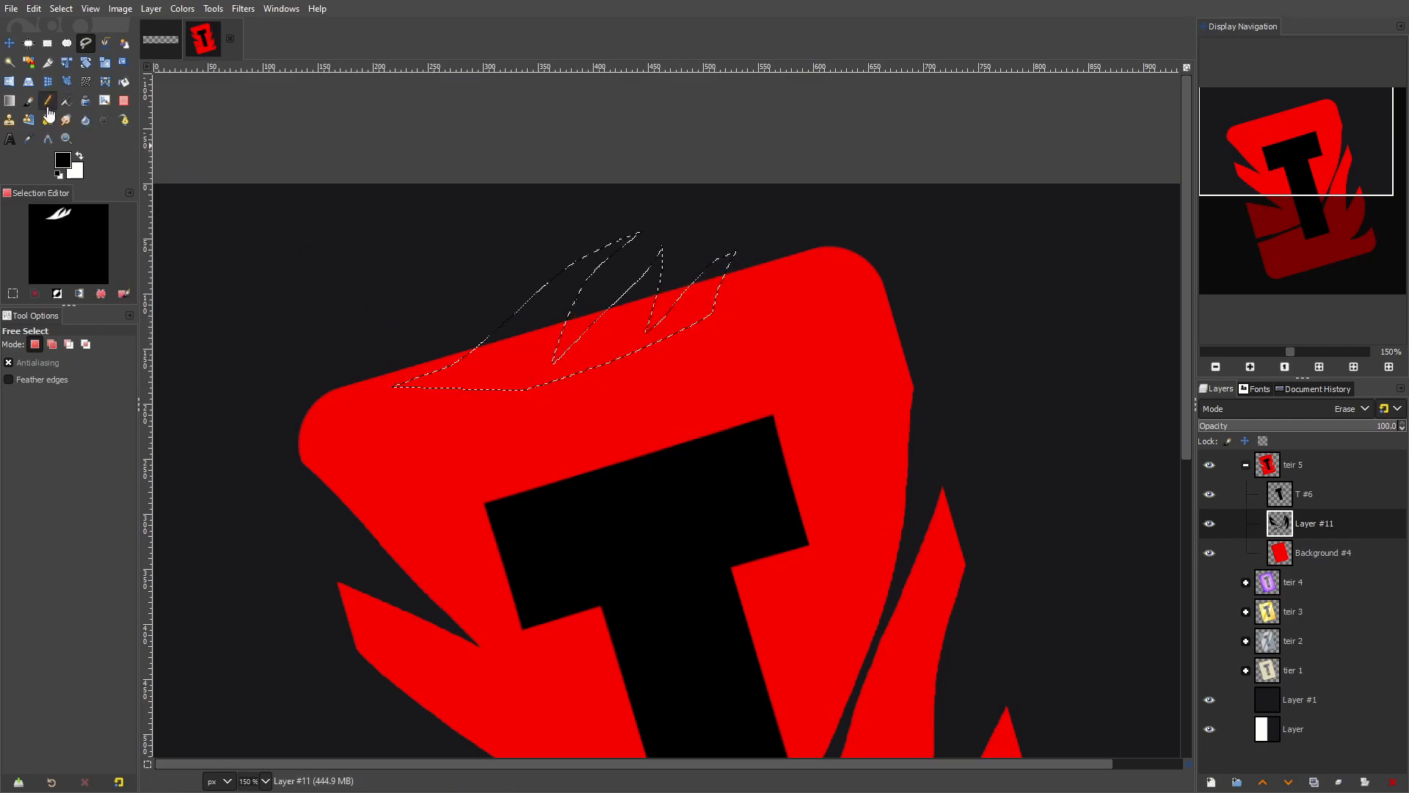
Add a new layer above Background #4 and set the foreground color to red sampled from the card
{"action": "left_click", "coordinate": [1318, 554]}
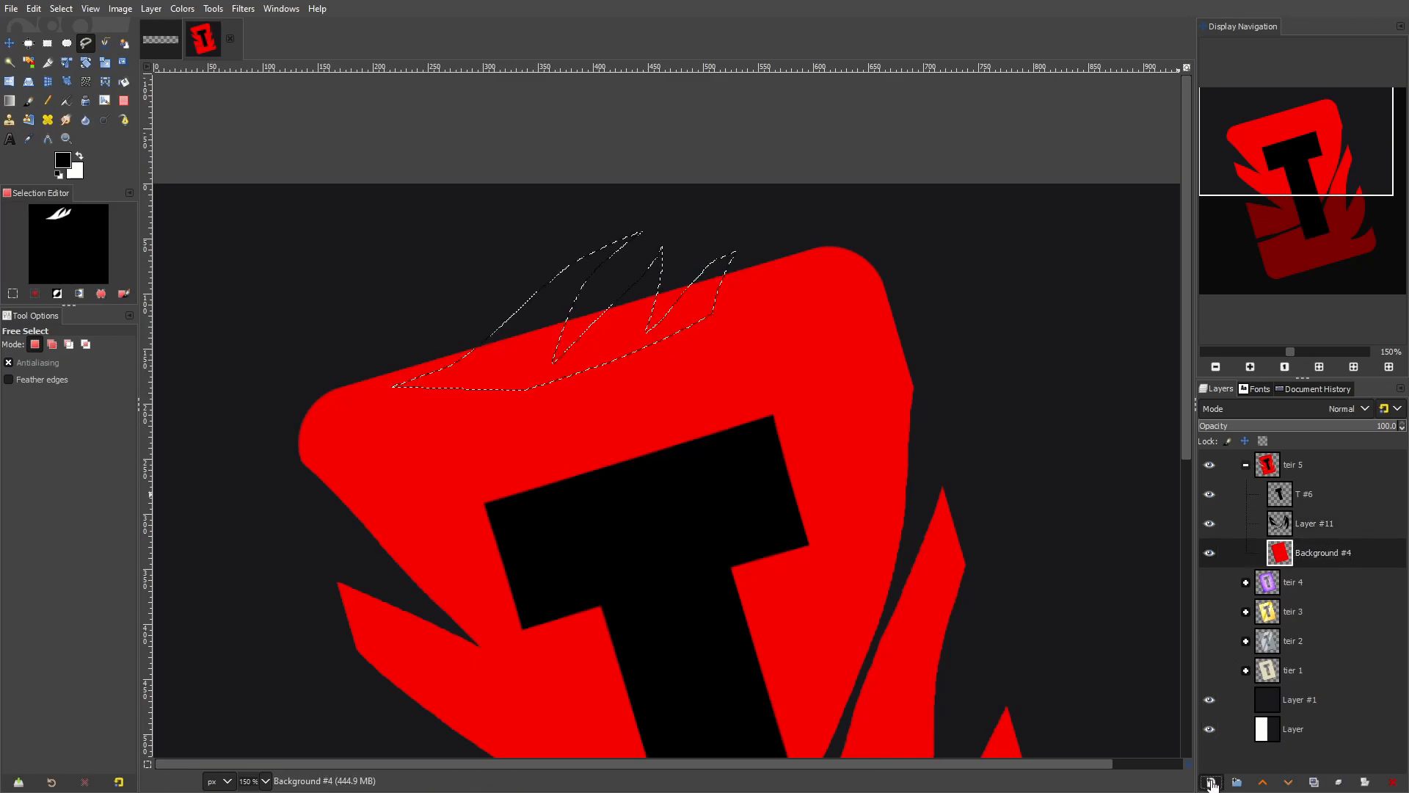
{"action": "left_click", "coordinate": [1212, 784]}
{"action": "left_click", "coordinate": [1289, 740]}
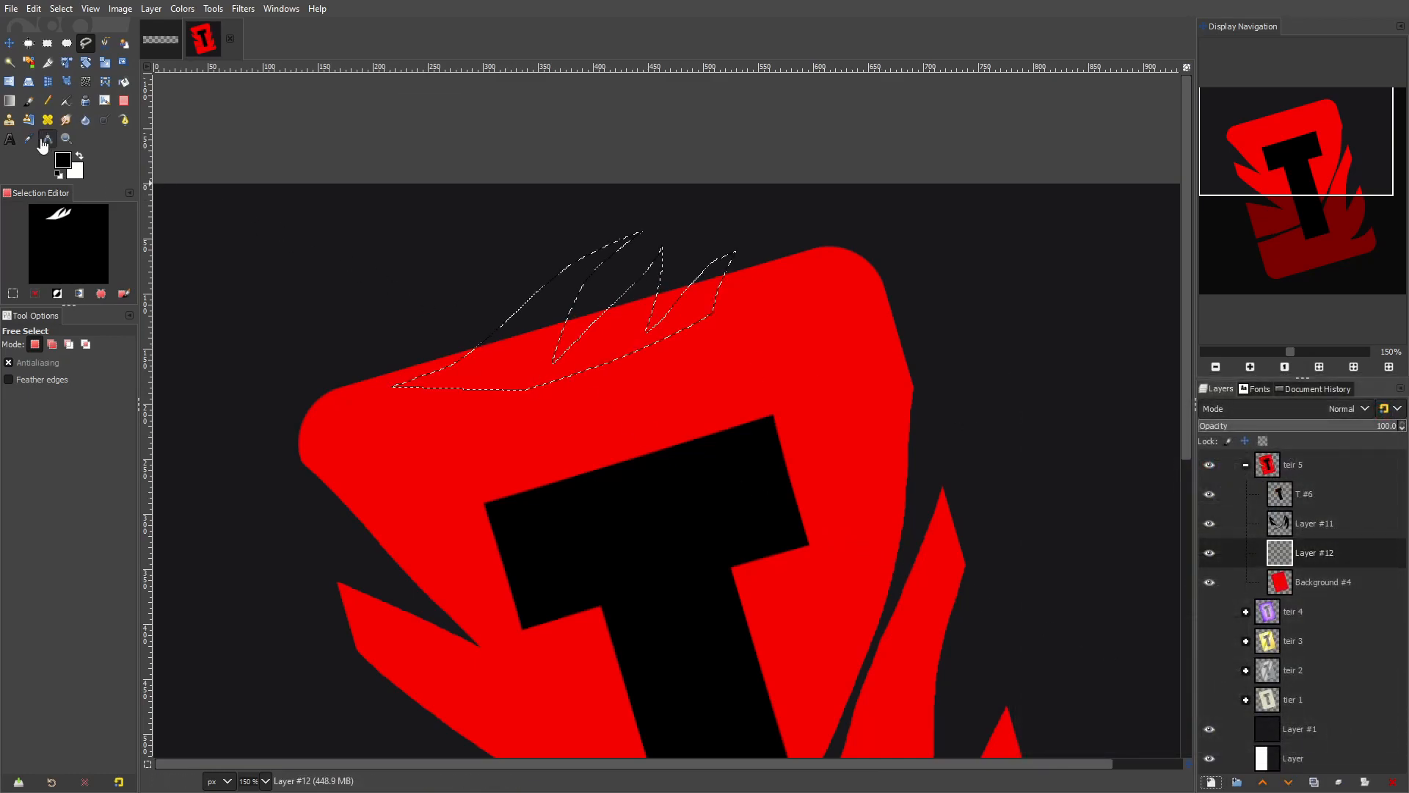
{"action": "left_click", "coordinate": [63, 160]}
{"action": "left_click", "coordinate": [841, 422]}
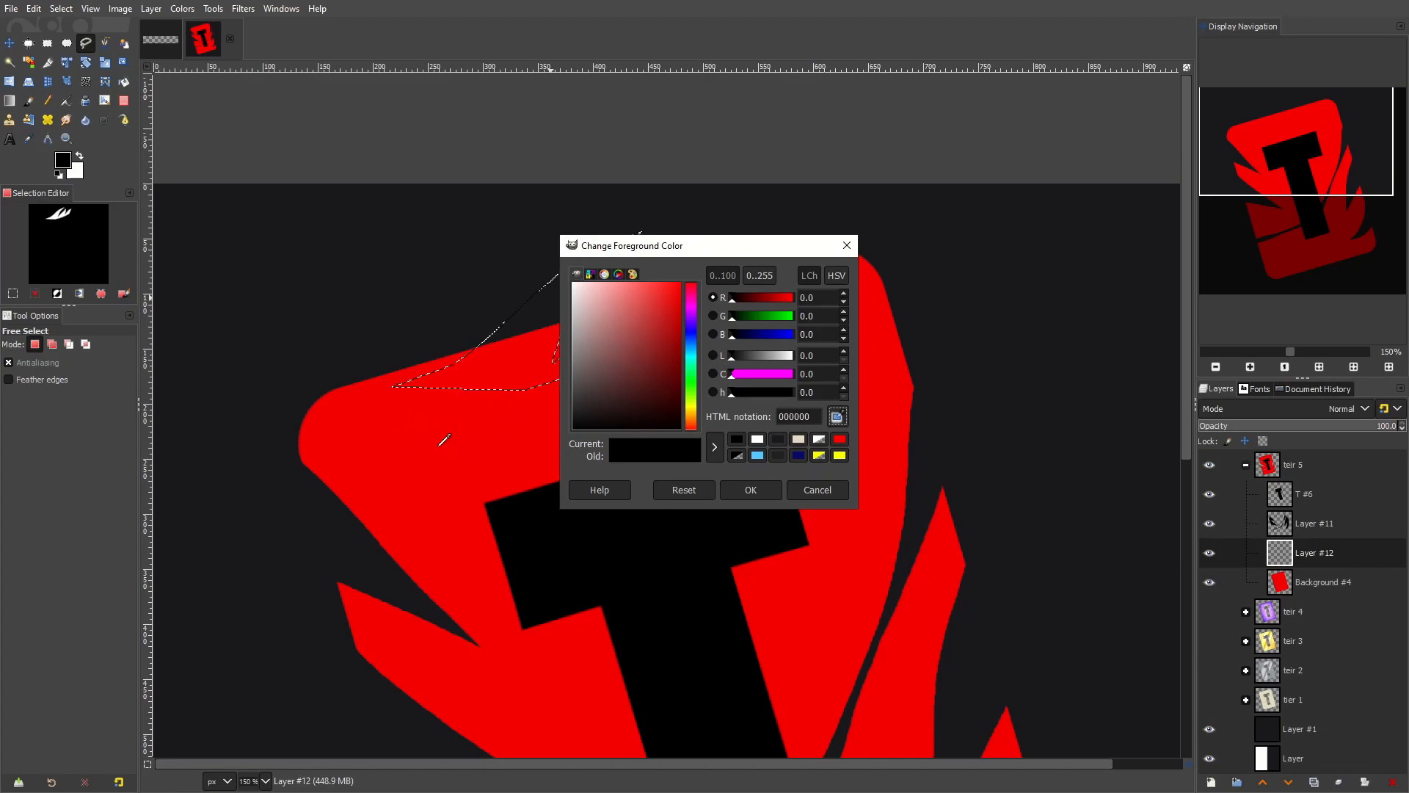
{"action": "left_click", "coordinate": [440, 444]}
{"action": "left_click", "coordinate": [751, 490]}
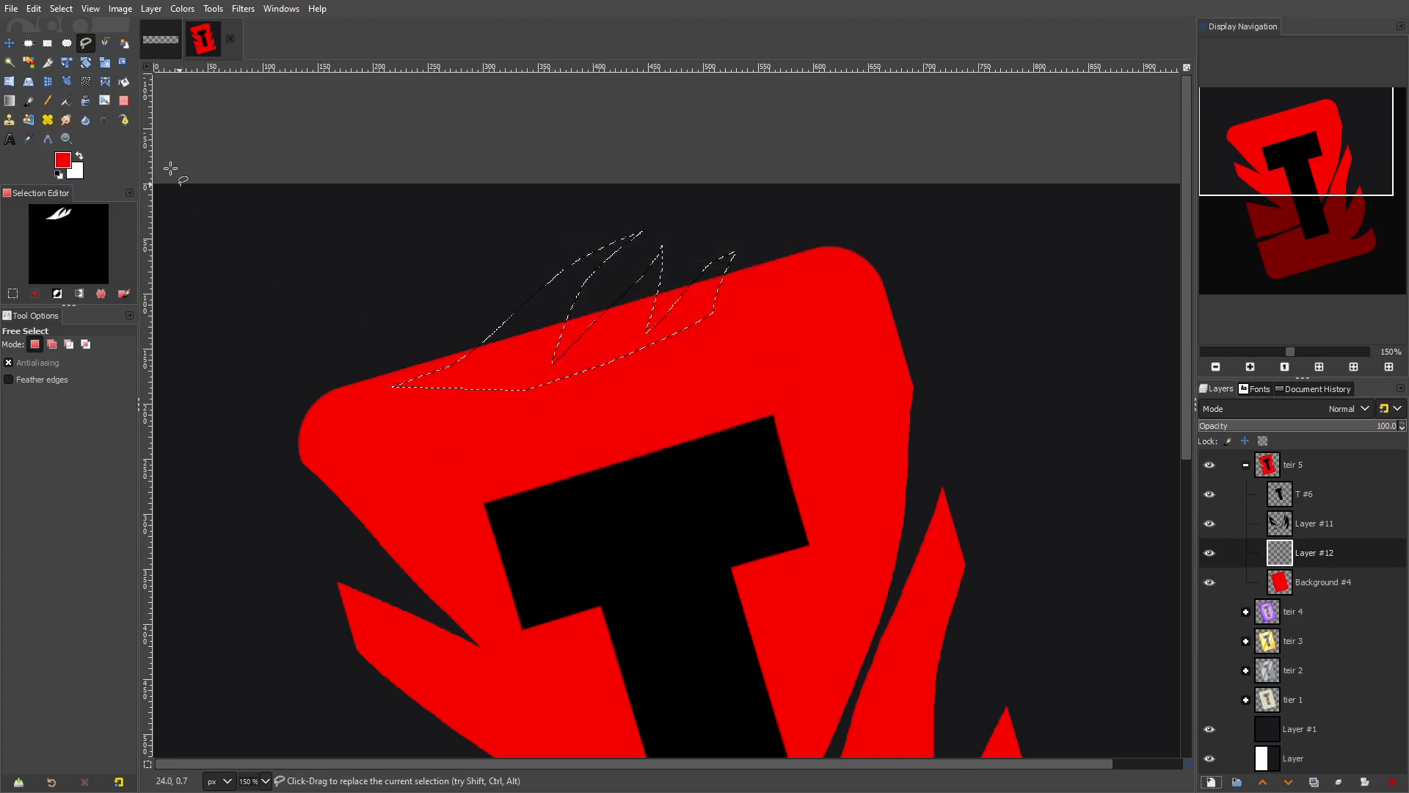
Fill the top-edge flame selection with red on Layer #12 and clear the selection
{"action": "left_click", "coordinate": [124, 82]}
{"action": "left_click", "coordinate": [562, 361]}
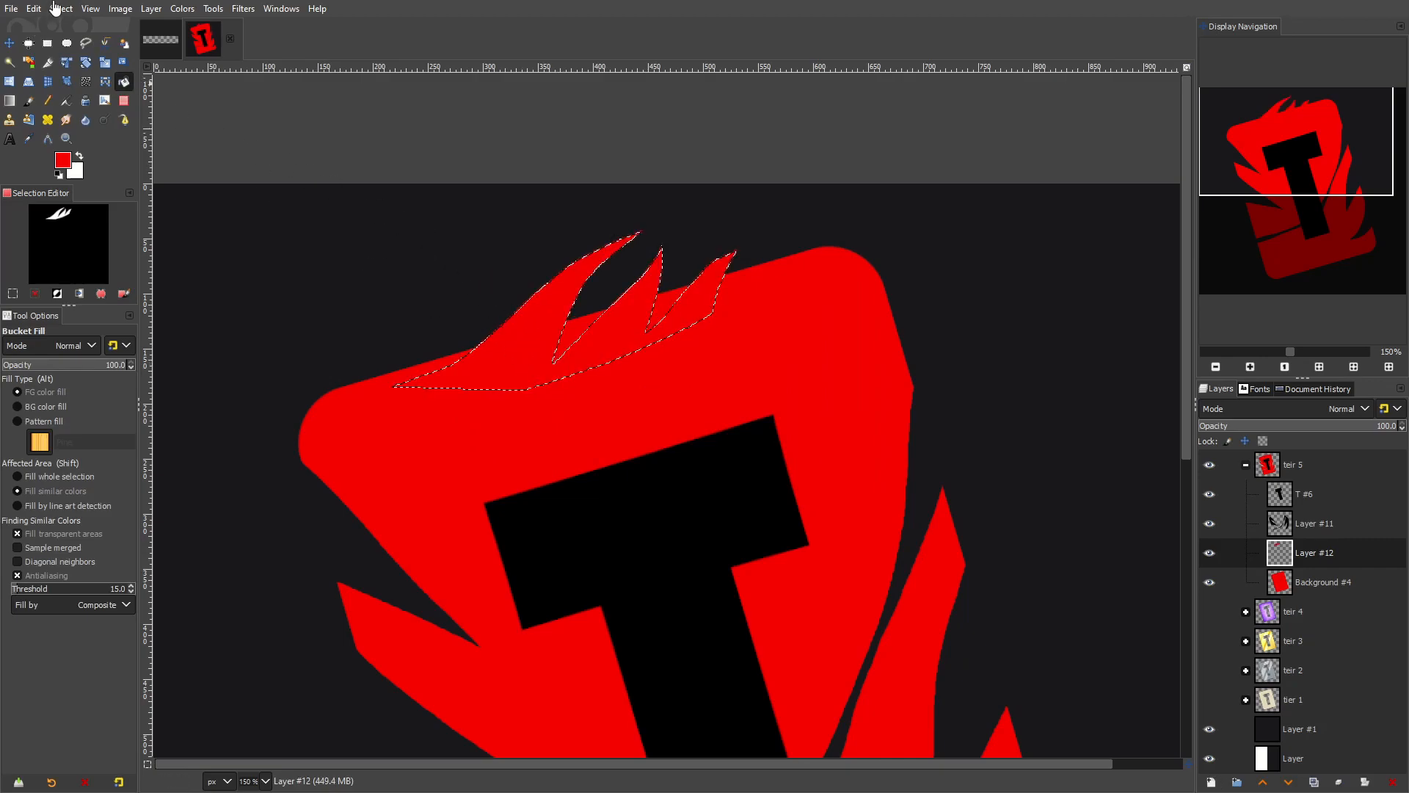
{"action": "left_click", "coordinate": [56, 8]}
{"action": "left_click", "coordinate": [73, 40]}
{"action": "scroll", "coordinate": [686, 345], "scroll_direction": "down", "scroll_amount": 4}
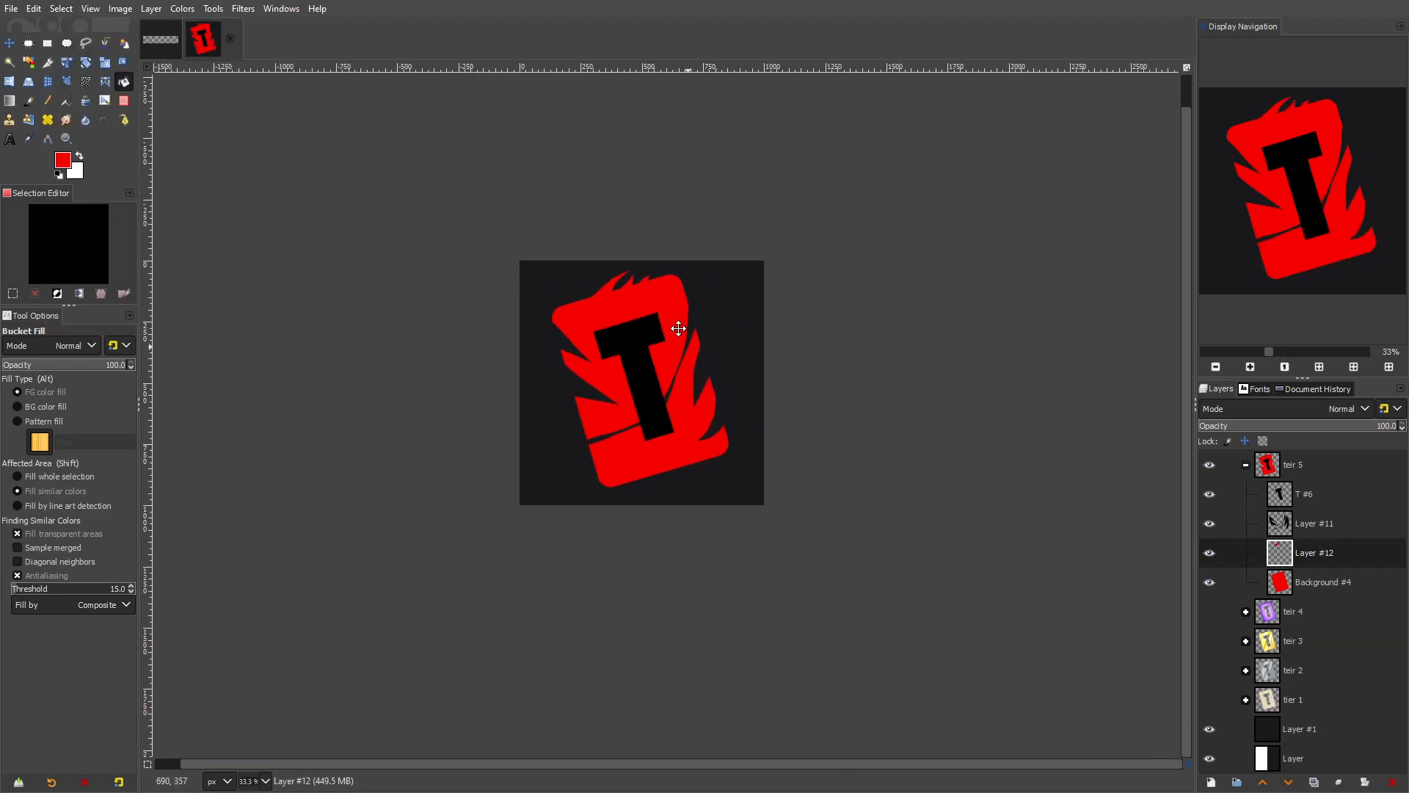
Outline two pointed flame spikes projecting from the card's lower left edge with Free Select
{"action": "scroll", "coordinate": [686, 345], "scroll_direction": "up", "scroll_amount": 2}
{"action": "left_click", "coordinate": [86, 43]}
{"action": "scroll", "coordinate": [425, 305], "scroll_direction": "up", "scroll_amount": 2}
{"action": "left_click", "coordinate": [597, 430]}
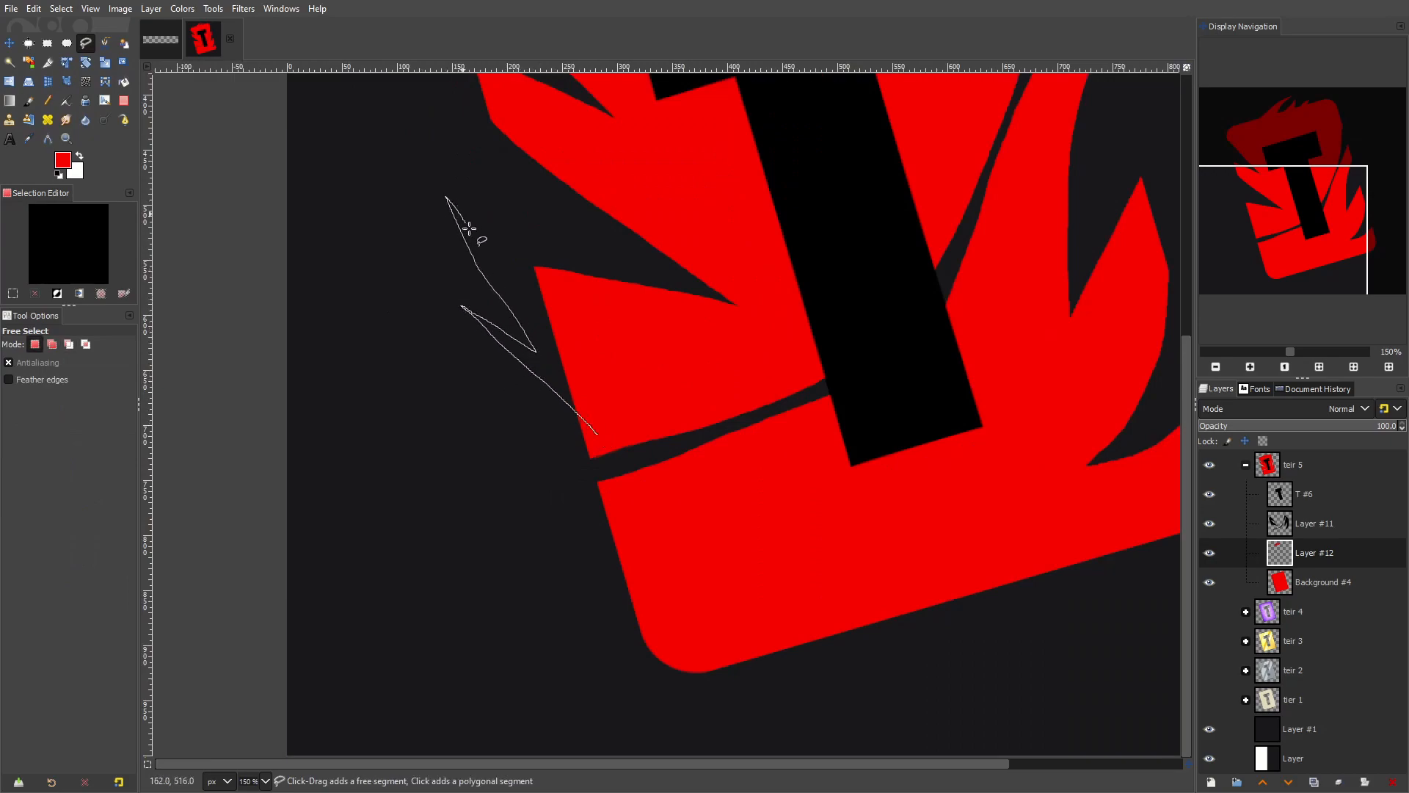
{"action": "key", "text": "Return"}
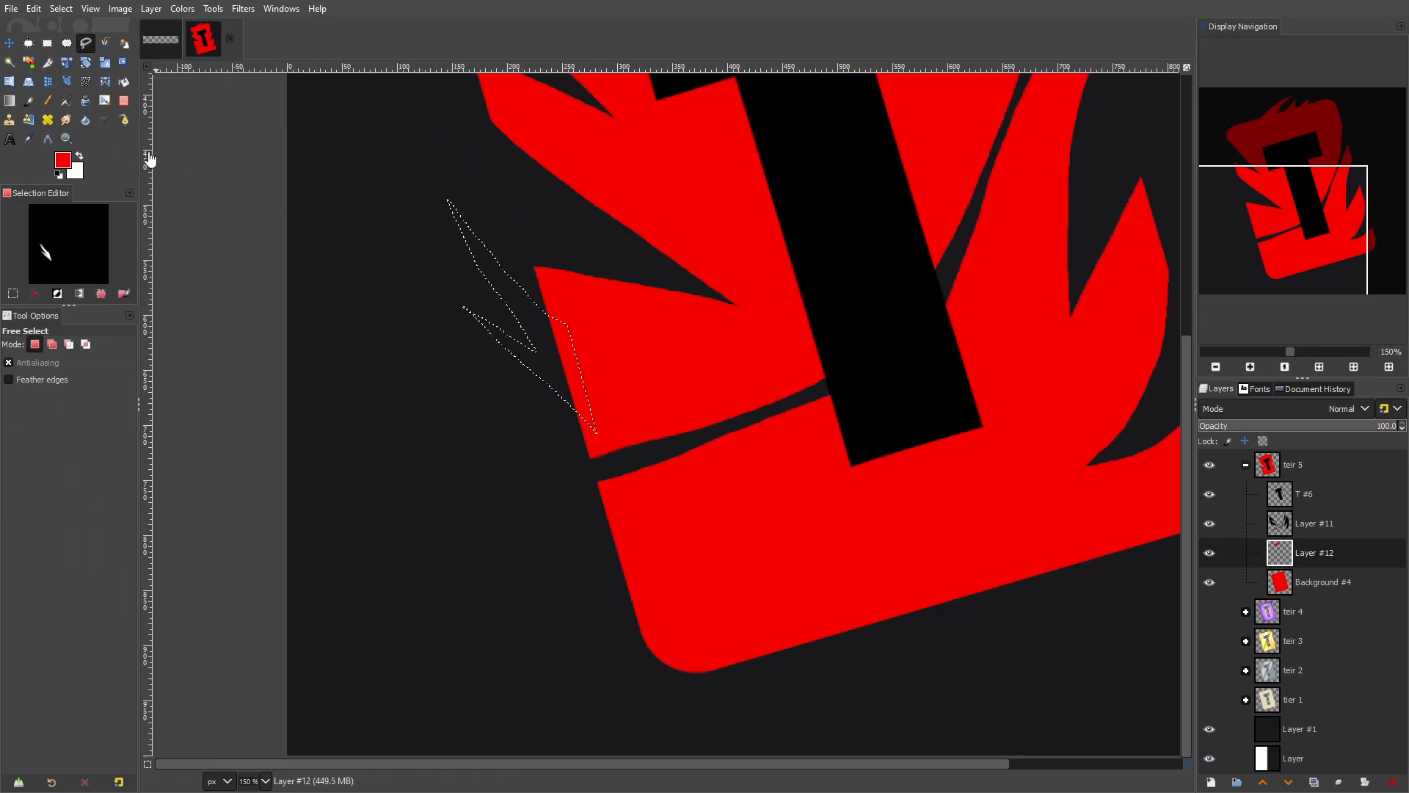
Try filling the lower-left spike selection with red on Layer #12, and undo the fill
{"action": "left_click", "coordinate": [124, 81]}
{"action": "left_click", "coordinate": [506, 309]}
{"action": "key", "text": "ctrl+z"}
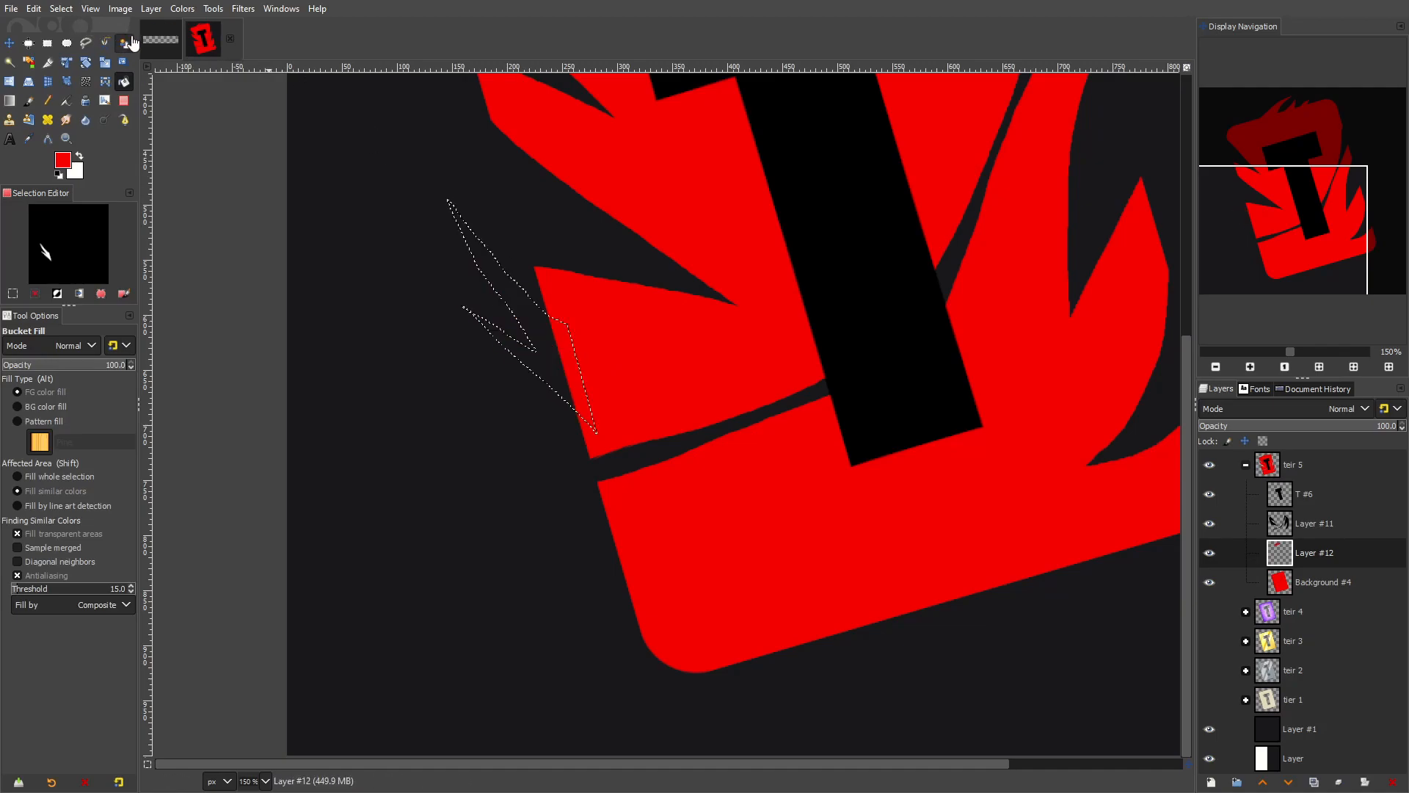
Move Layer #12 above T #6 to the top of the teir 5 group
{"action": "left_click_drag", "start_coordinate": [762, 309], "coordinate": [763, 410]}
{"action": "left_click_drag", "start_coordinate": [1314, 552], "coordinate": [1340, 496]}
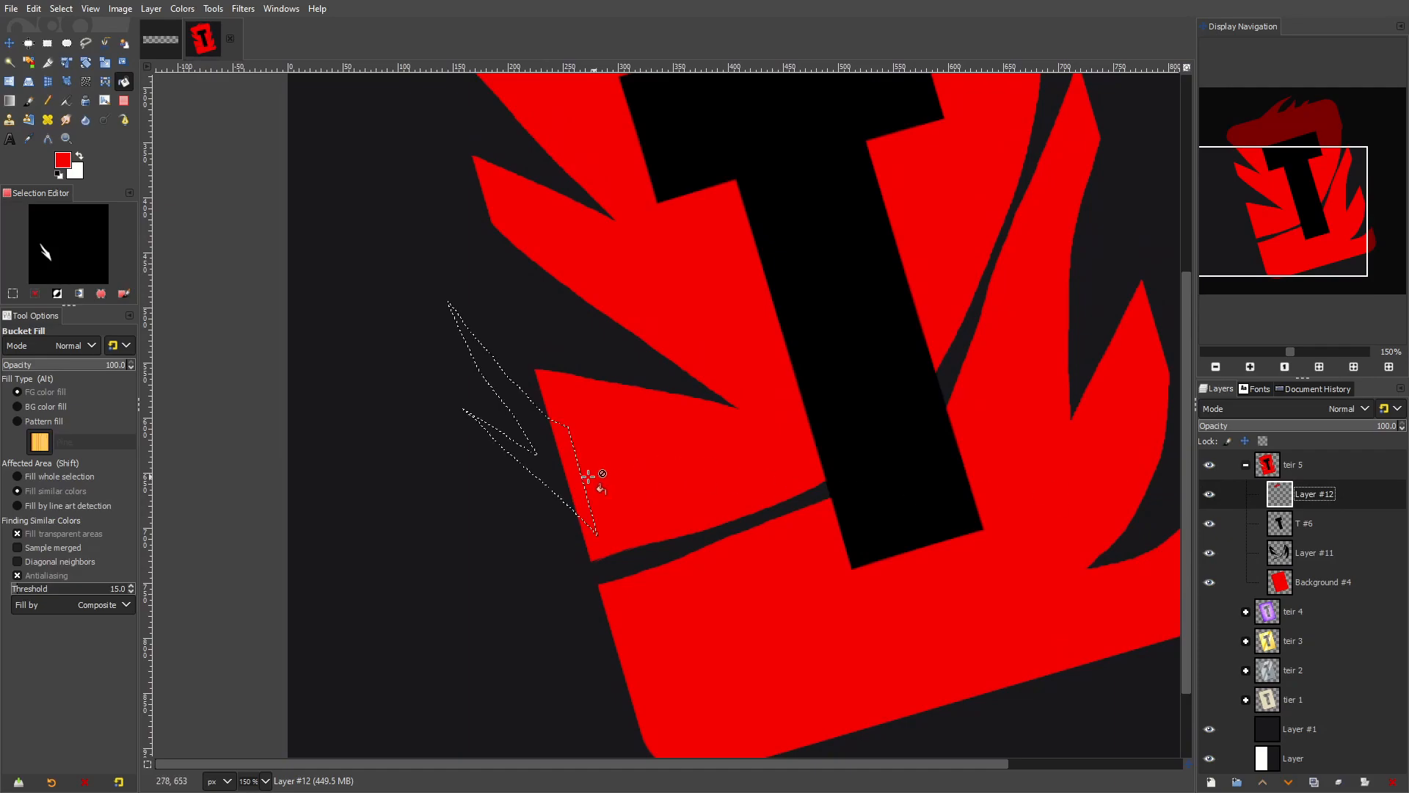
Fill the lower-left spike selection with red on Layer #12 and clear the selection
{"action": "left_click", "coordinate": [587, 478]}
{"action": "left_click", "coordinate": [62, 9]}
{"action": "left_click", "coordinate": [78, 46]}
Outline a flame with pointed tips sweeping right from the card's bottom edge with Free Select
{"action": "scroll", "coordinate": [684, 415], "scroll_direction": "down", "scroll_amount": 6}
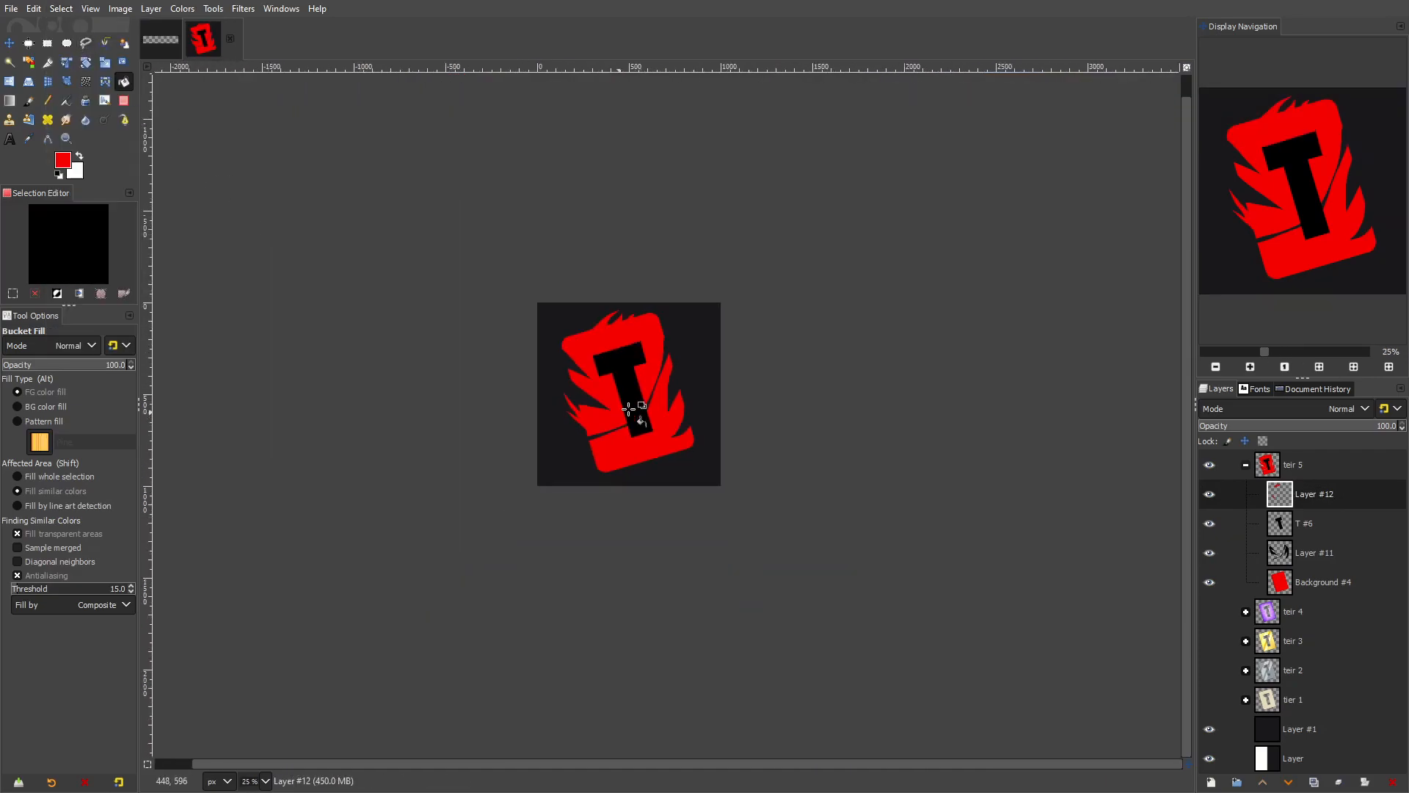
{"action": "scroll", "coordinate": [669, 436], "scroll_direction": "up", "scroll_amount": 4}
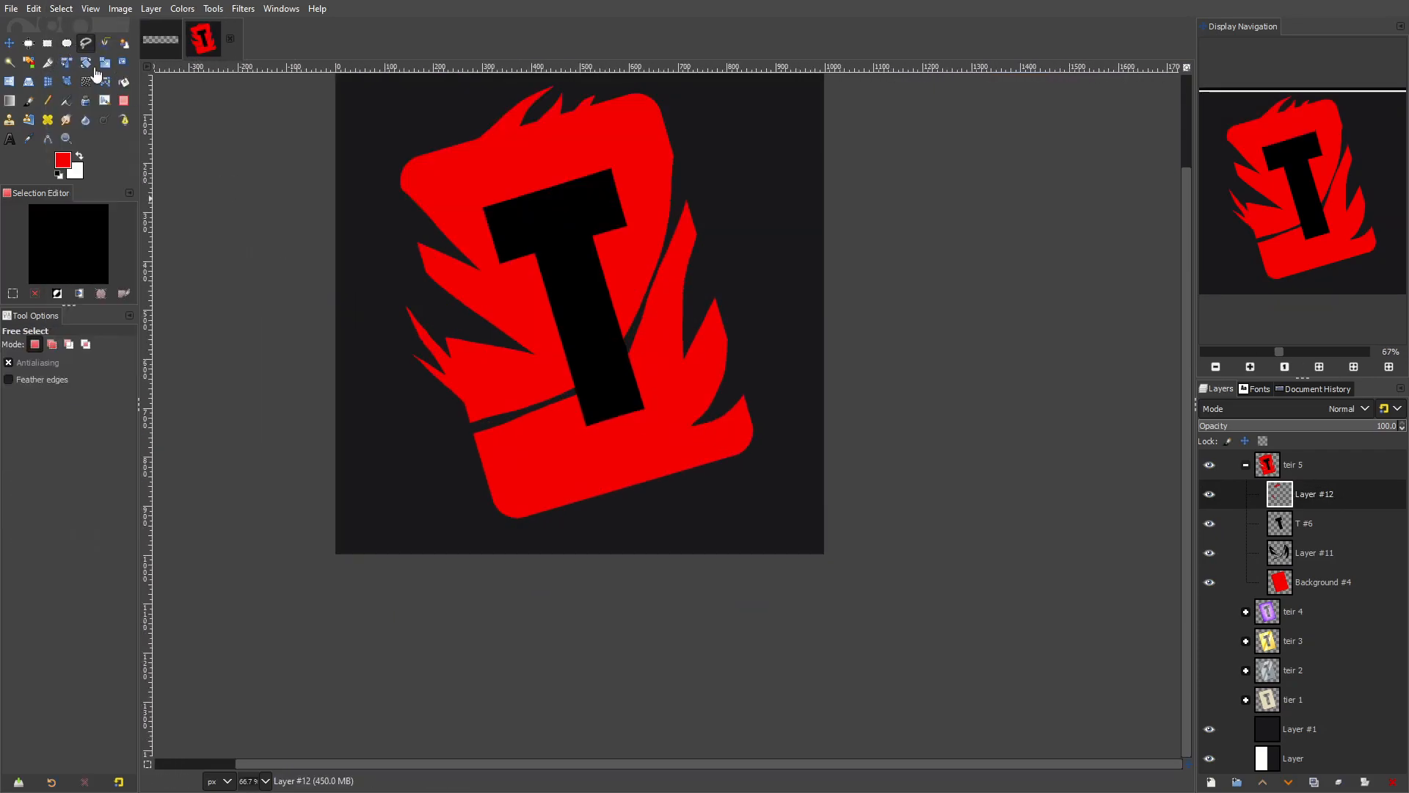
{"action": "left_click", "coordinate": [86, 44]}
{"action": "scroll", "coordinate": [569, 542], "scroll_direction": "up", "scroll_amount": 2}
{"action": "mouse_move", "coordinate": [492, 456]}
{"action": "left_mouse_down"}
{"action": "mouse_move", "coordinate": [555, 431]}
{"action": "mouse_move", "coordinate": [793, 433]}
{"action": "mouse_move", "coordinate": [858, 451]}
{"action": "mouse_move", "coordinate": [787, 419]}
{"action": "mouse_move", "coordinate": [958, 433]}
{"action": "left_mouse_up"}
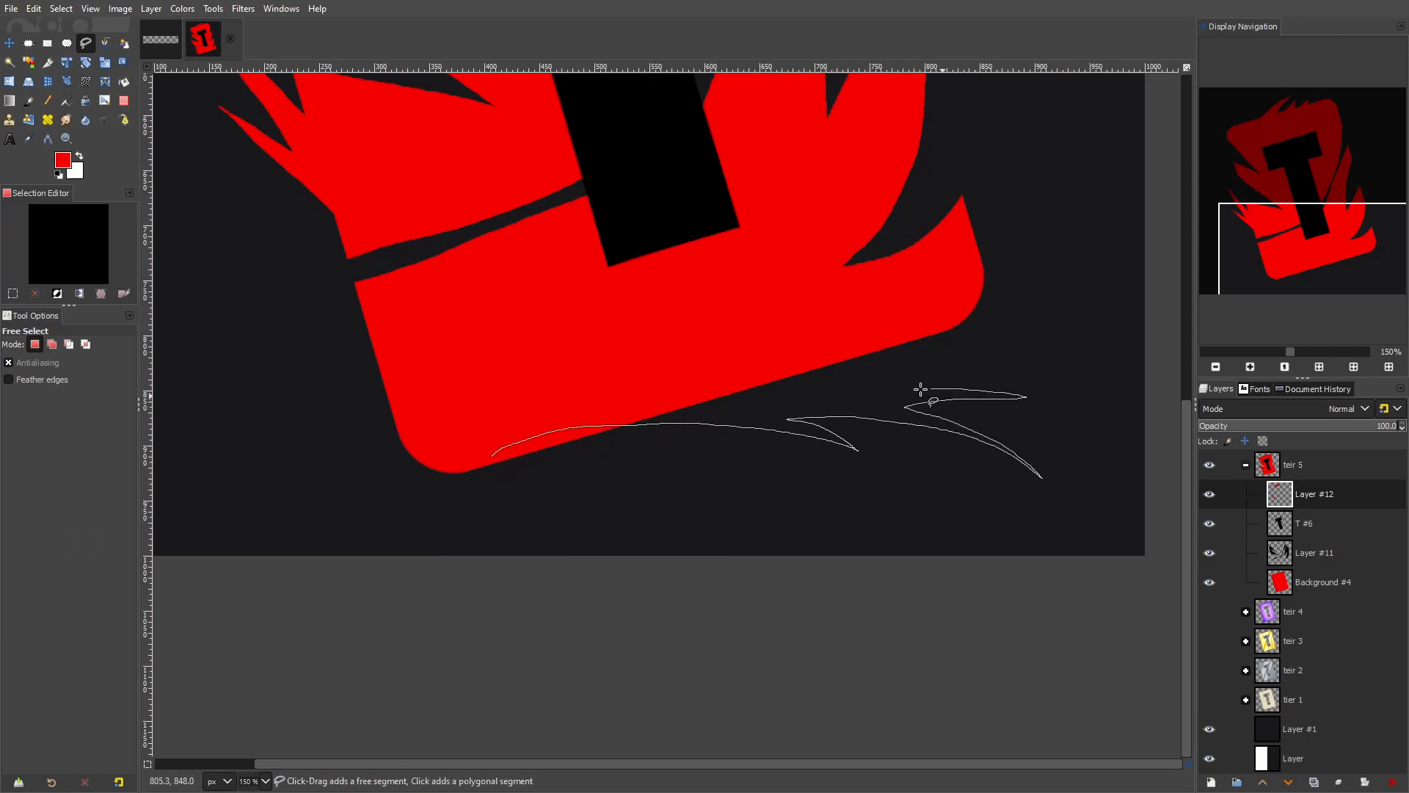
{"action": "key", "text": "Return"}
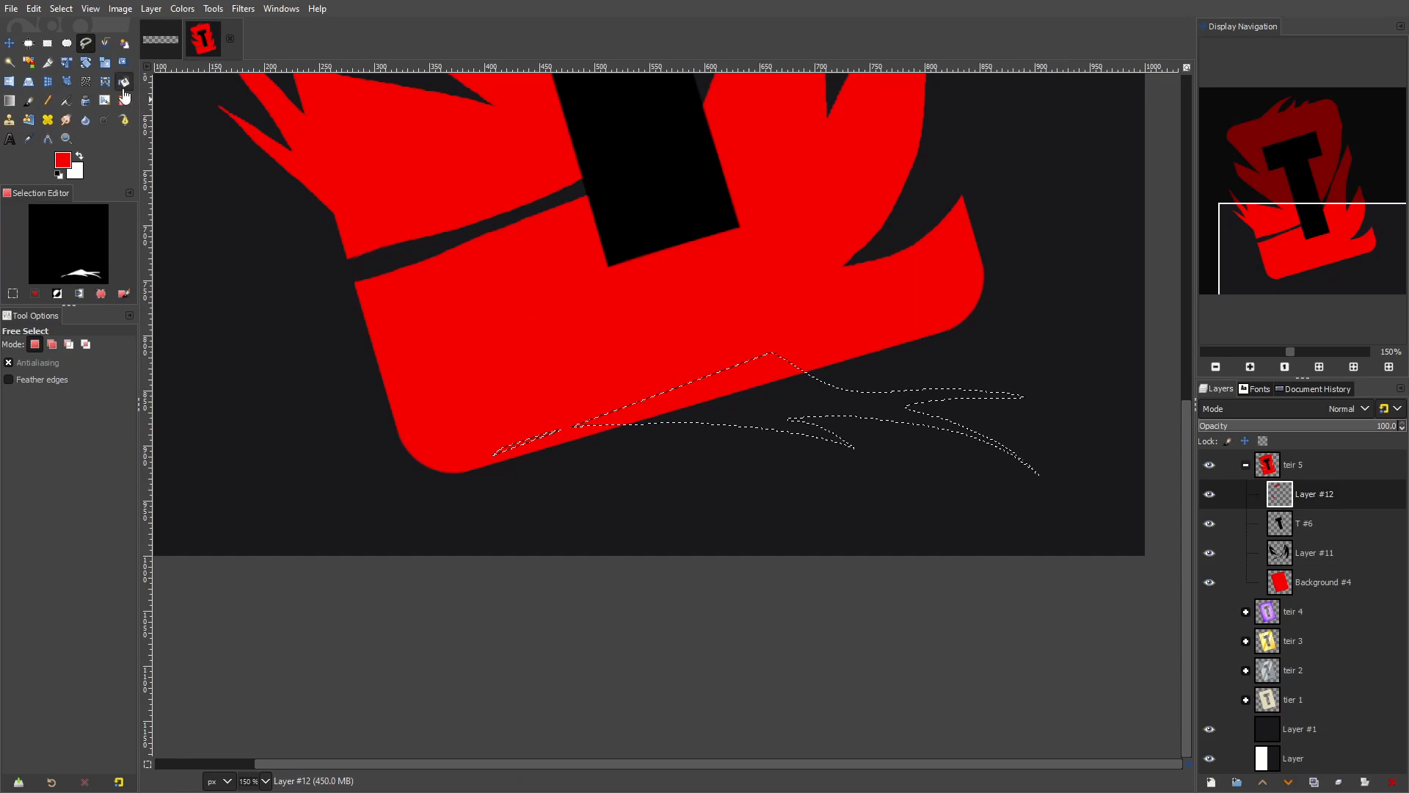
Fill the bottom-edge flame selection with red on Layer #12 and clear the selection
{"action": "key", "text": "shift+b"}
{"action": "left_click", "coordinate": [754, 396]}
{"action": "left_click", "coordinate": [66, 12]}
{"action": "left_click", "coordinate": [71, 43]}
Outline a detached claw-shaped flame with three upward tips beside the card's lower left corner with Free Select
{"action": "scroll", "coordinate": [721, 315], "scroll_direction": "down", "scroll_amount": 8}
{"action": "scroll", "coordinate": [758, 314], "scroll_direction": "up", "scroll_amount": 3}
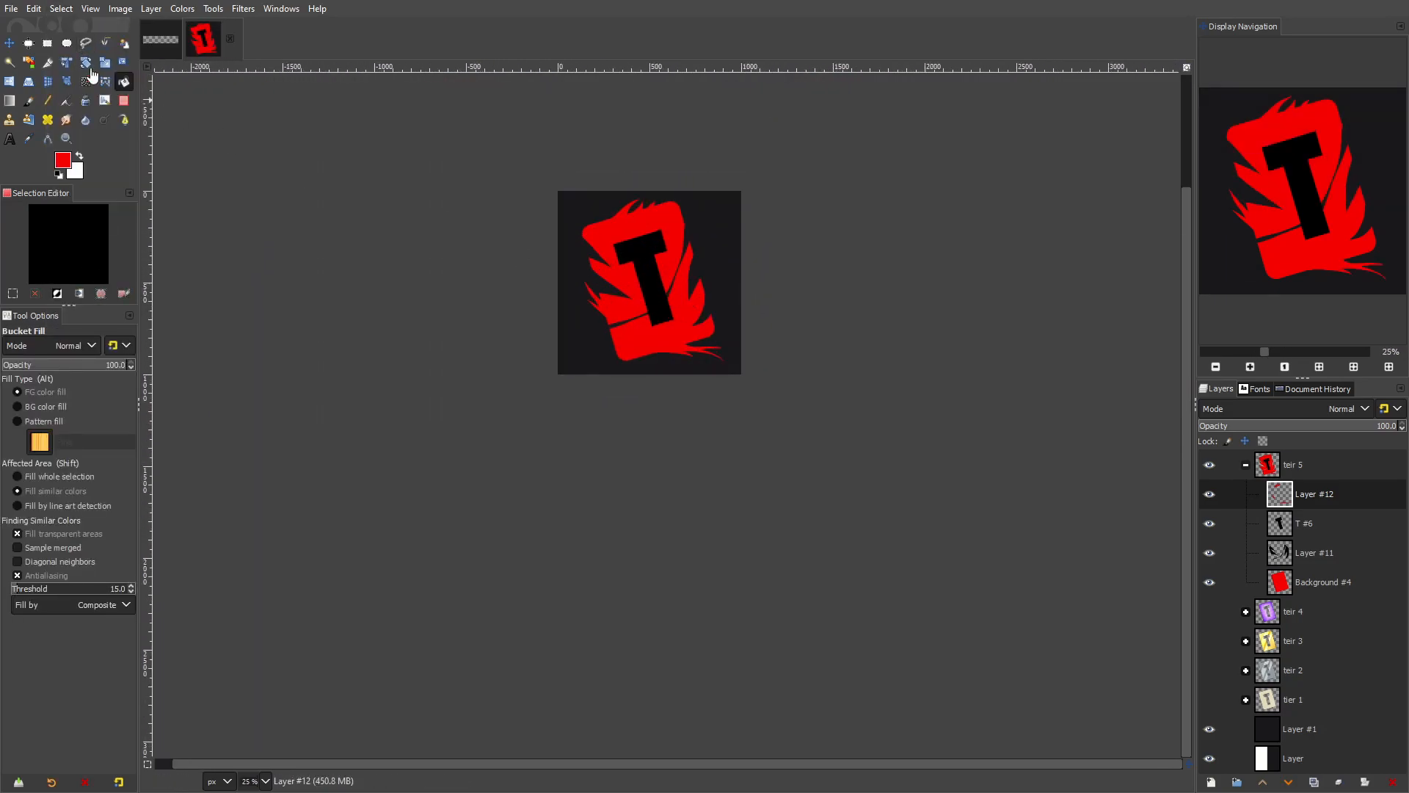
{"action": "left_click", "coordinate": [85, 43]}
{"action": "scroll", "coordinate": [607, 355], "scroll_direction": "up", "scroll_amount": 5}
{"action": "mouse_move", "coordinate": [663, 315]}
{"action": "left_mouse_down"}
{"action": "mouse_move", "coordinate": [667, 402]}
{"action": "mouse_move", "coordinate": [556, 478]}
{"action": "left_mouse_up"}
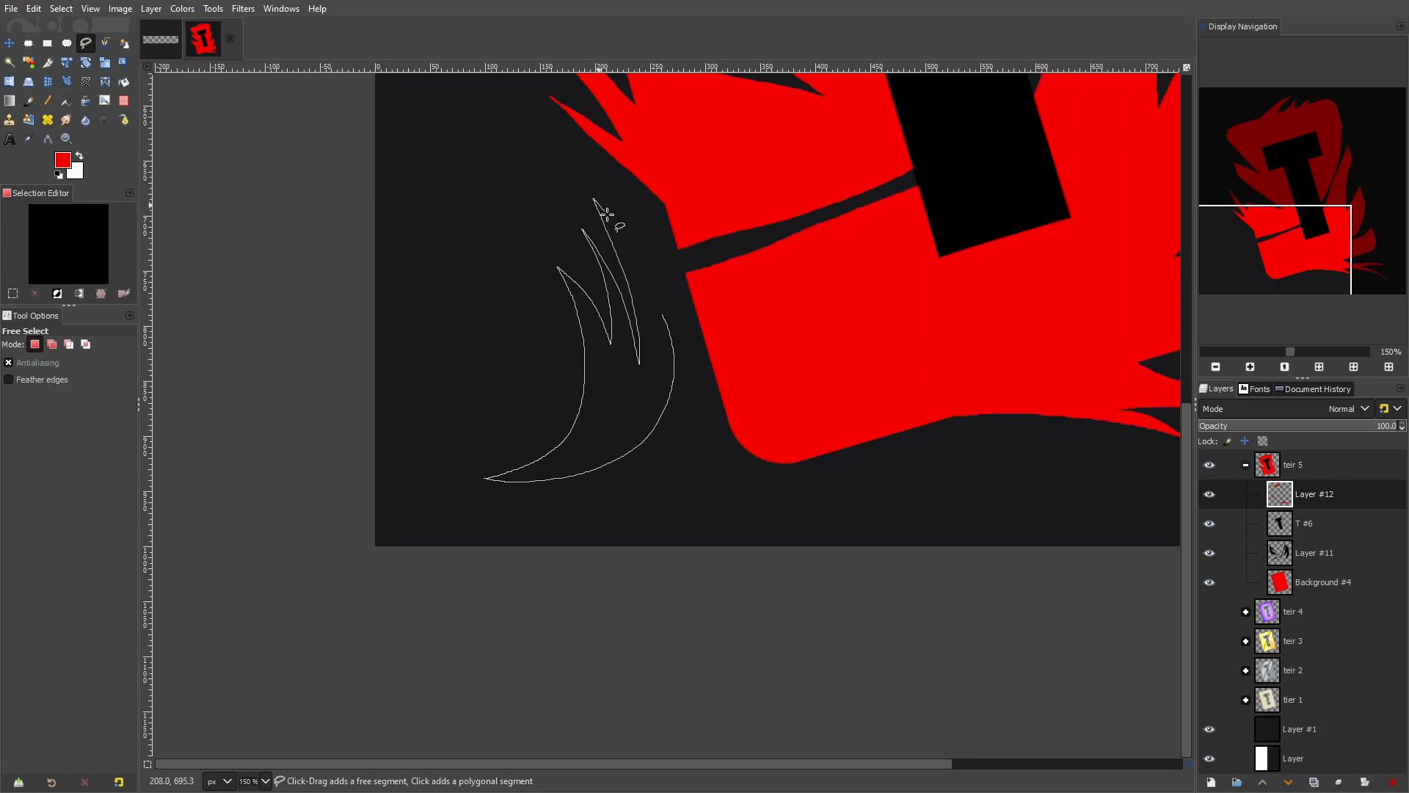
{"action": "left_click_drag", "start_coordinate": [663, 314], "coordinate": [662, 313]}
Fill the claw-shaped flame selection with red on Layer #12 and clear the selection
{"action": "left_click", "coordinate": [124, 82]}
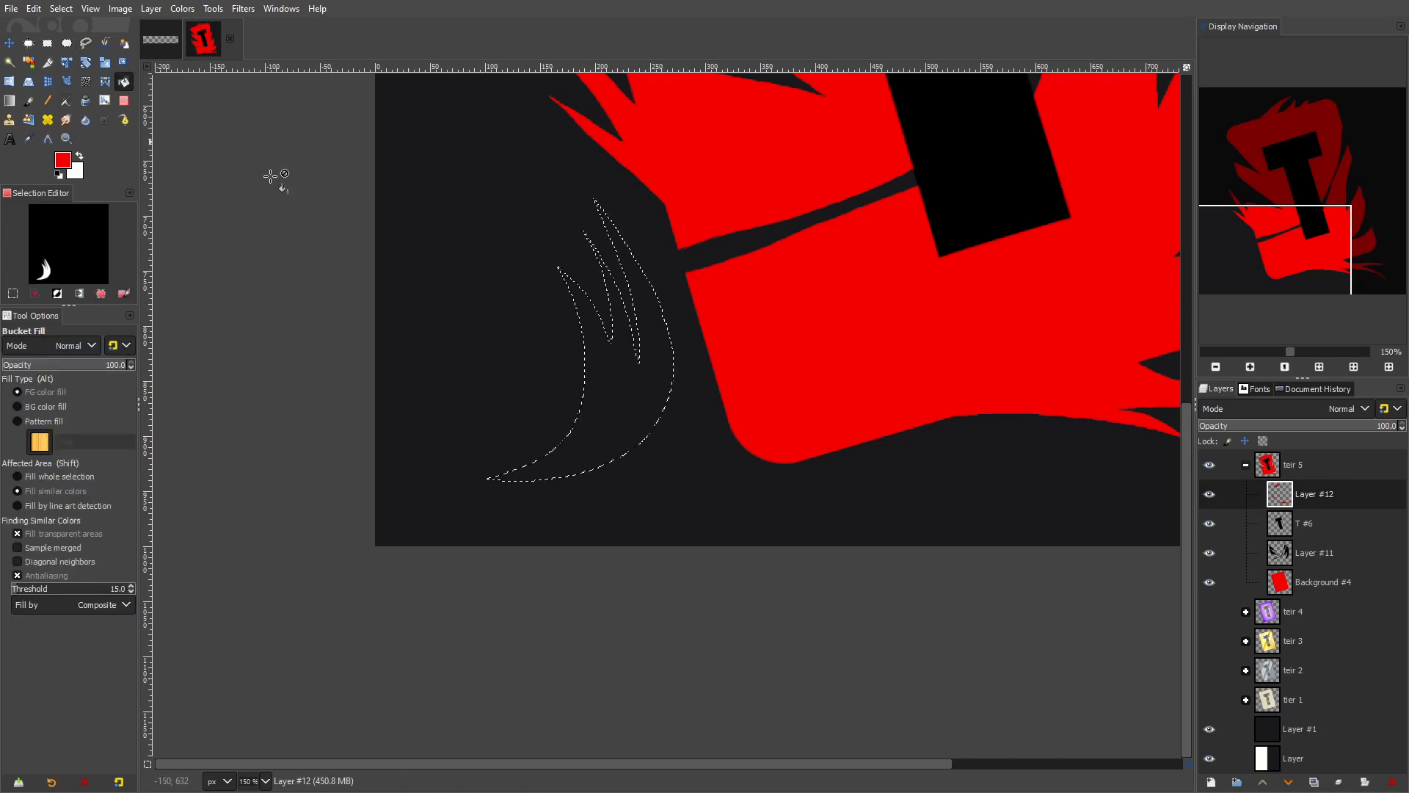
{"action": "left_click", "coordinate": [613, 388]}
{"action": "left_click", "coordinate": [64, 10]}
{"action": "left_click", "coordinate": [72, 45]}
Outline a small detached triangular shard with curved sides to the right of the card's upper half with Free Select
{"action": "left_click", "coordinate": [86, 44]}
{"action": "scroll", "coordinate": [644, 256], "scroll_direction": "down", "scroll_amount": 5}
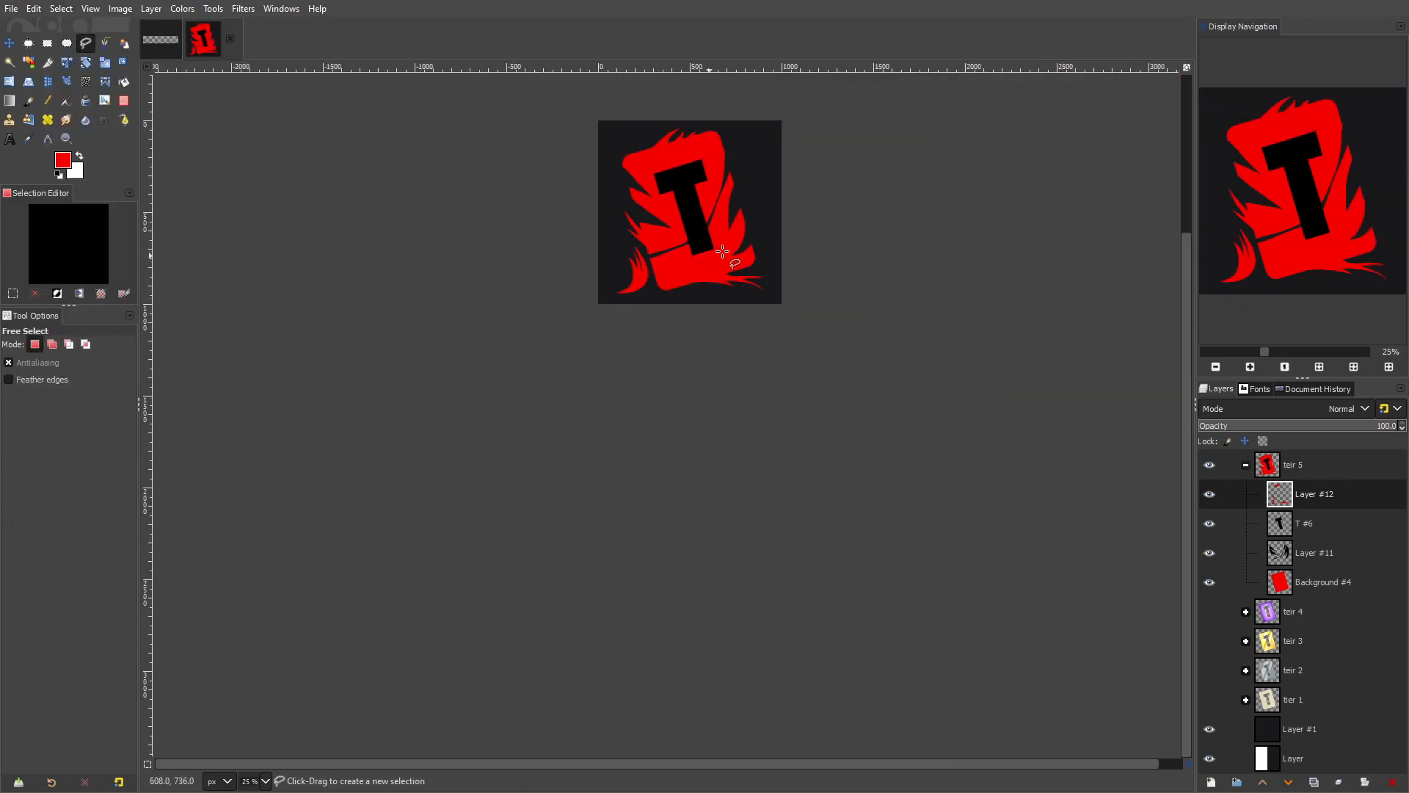
{"action": "scroll", "coordinate": [749, 384], "scroll_direction": "up", "scroll_amount": 5}
{"action": "scroll", "coordinate": [736, 496], "scroll_direction": "down", "scroll_amount": 2}
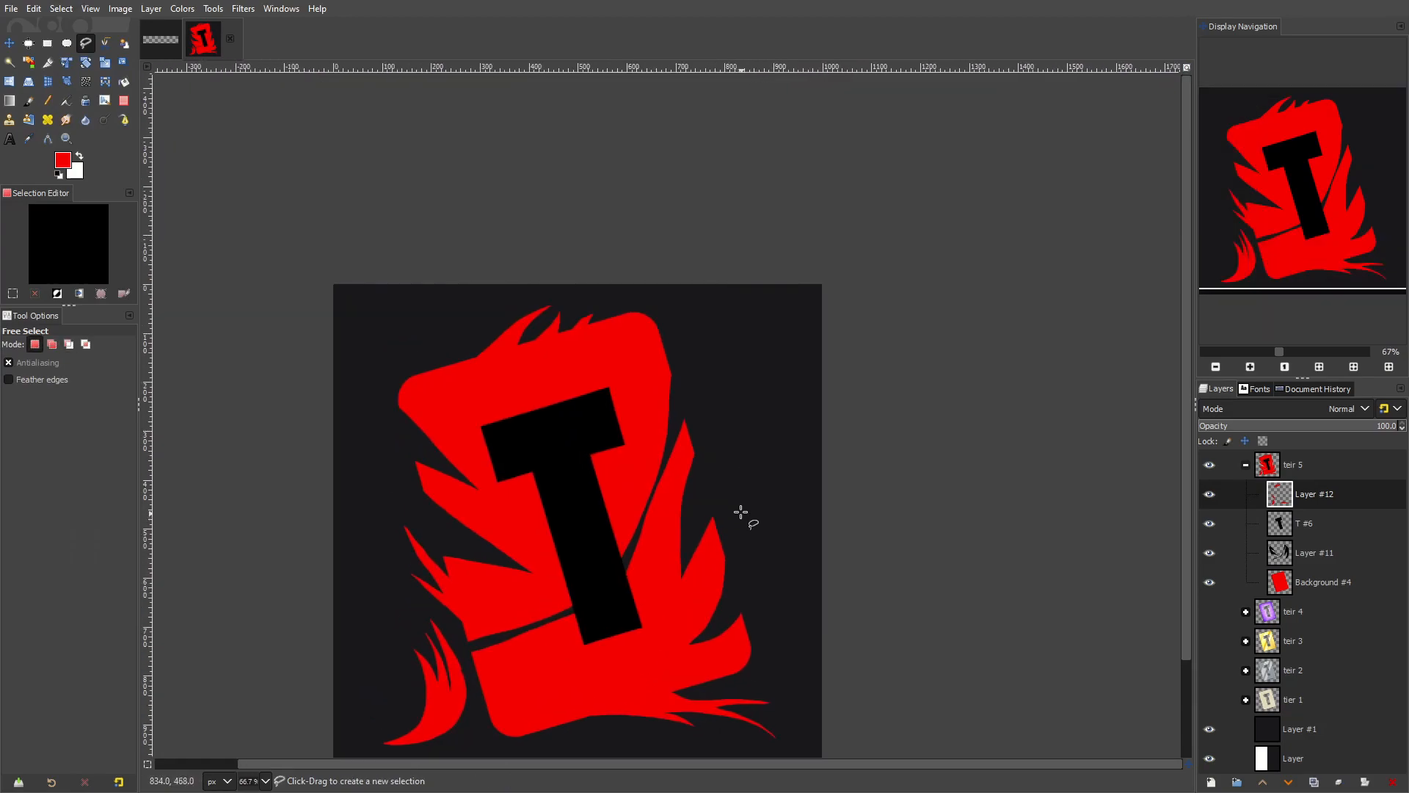
{"action": "left_click_drag", "start_coordinate": [714, 467], "coordinate": [767, 405]}
{"action": "left_click", "coordinate": [717, 466]}
{"action": "key", "text": "Return"}
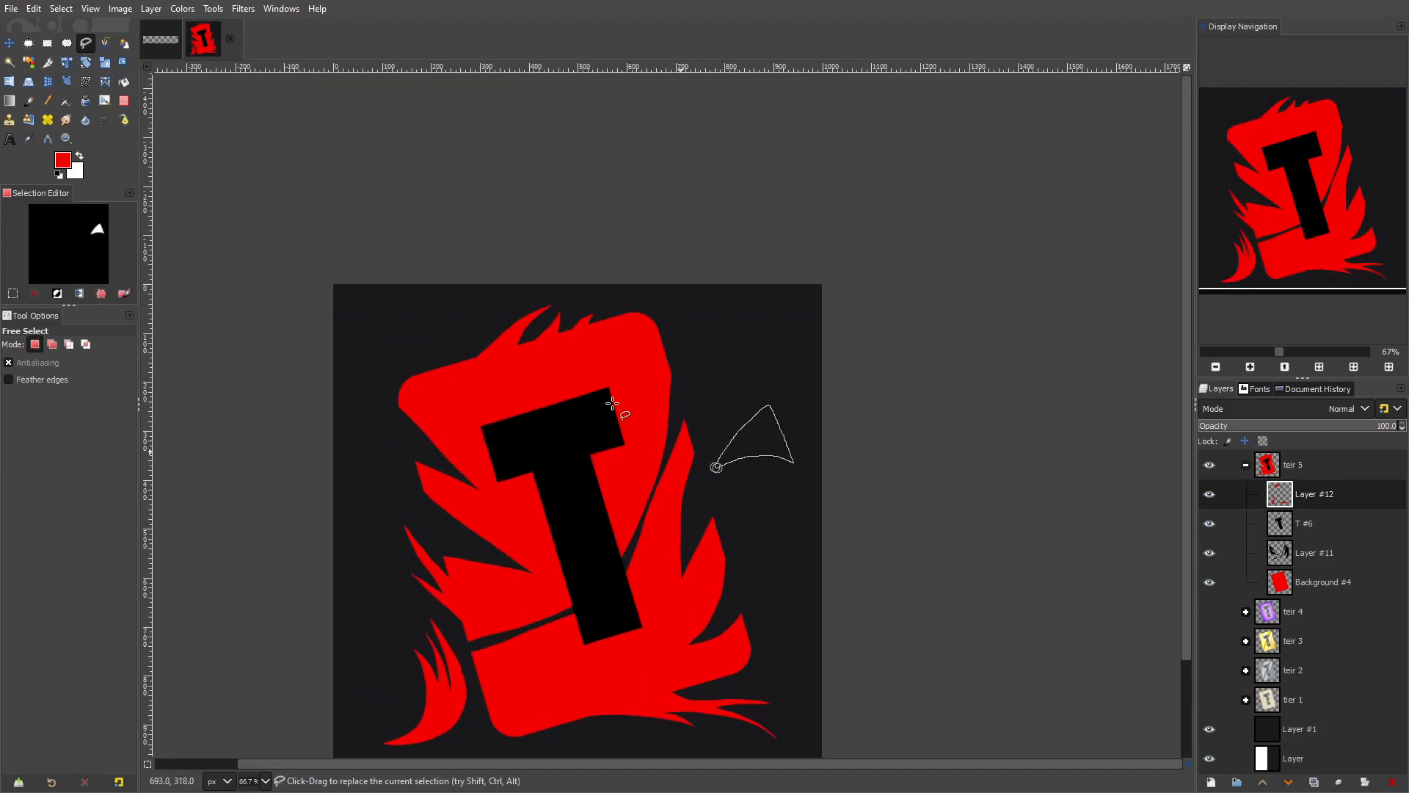
Fill the triangular shard selection with red on Layer #12 and clear the selection
{"action": "key", "text": "shift+b"}
{"action": "left_click", "coordinate": [756, 451]}
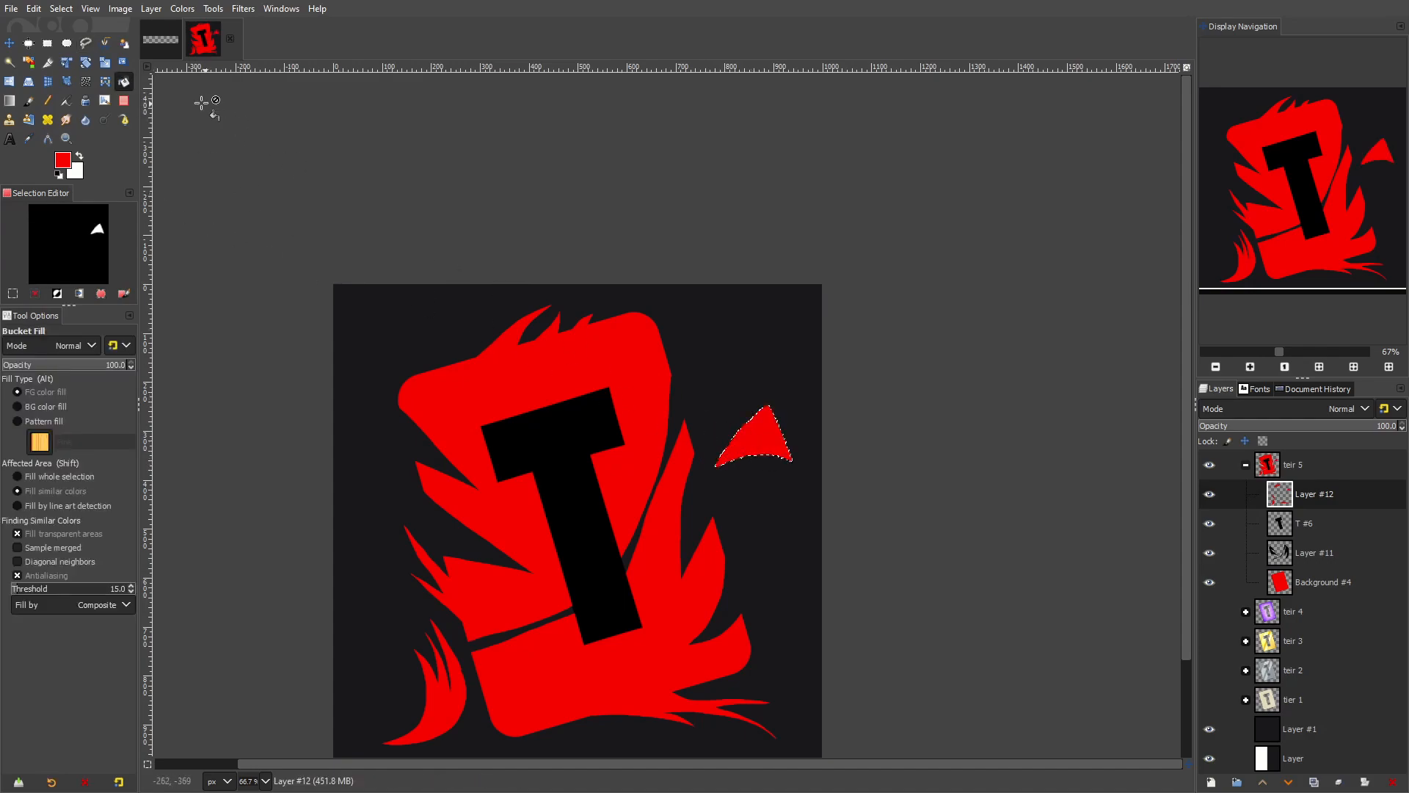
{"action": "left_click", "coordinate": [61, 8]}
{"action": "left_click", "coordinate": [74, 43]}
Smooth the three edges of the red triangular shard using the Eraser with the 2. Hardness 100 brush at size 33
{"action": "key", "text": "f"}
{"action": "key", "text": "minus"}
{"action": "key", "text": "minus"}
{"action": "key", "text": "minus"}
{"action": "key", "text": "minus"}
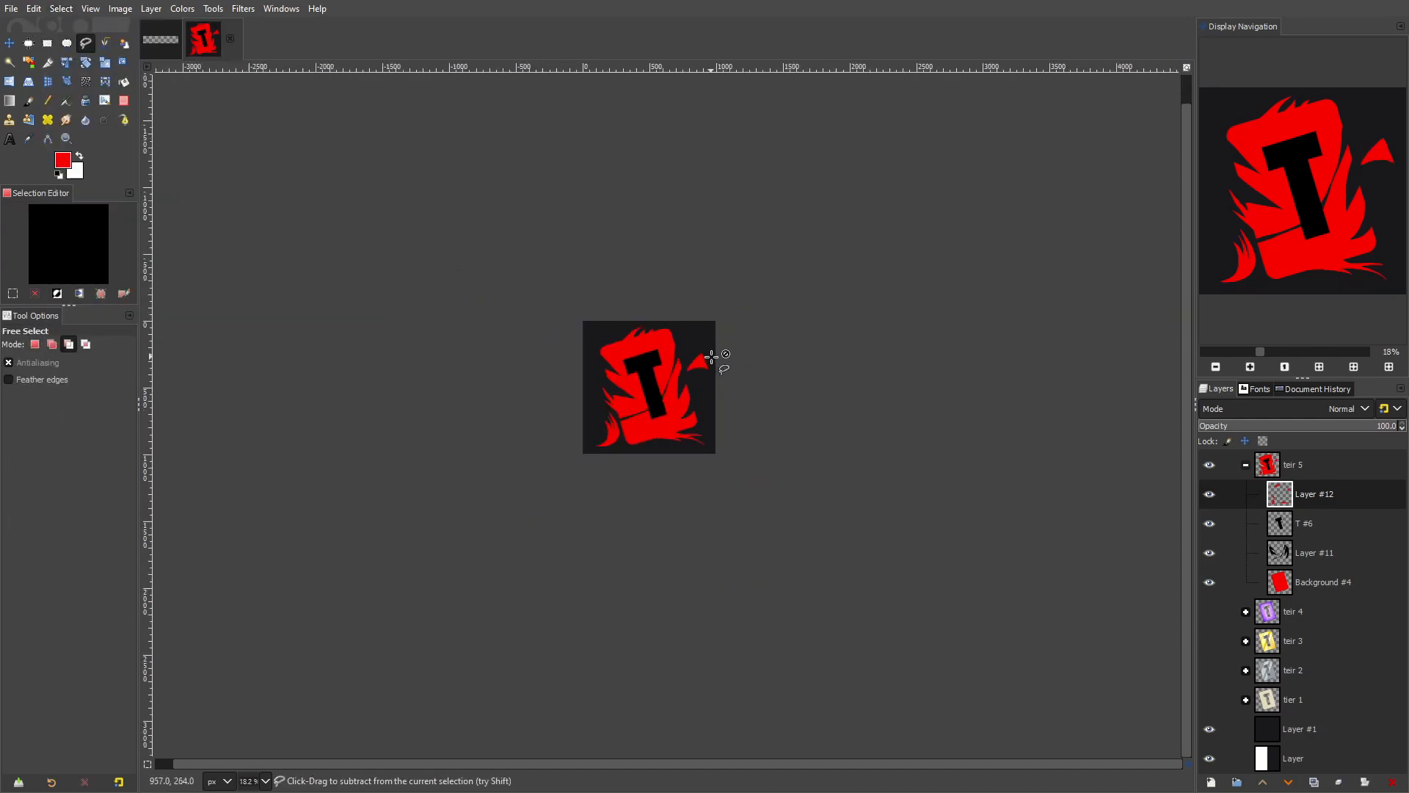
{"action": "scroll", "coordinate": [709, 384], "scroll_direction": "up", "scroll_amount": 8}
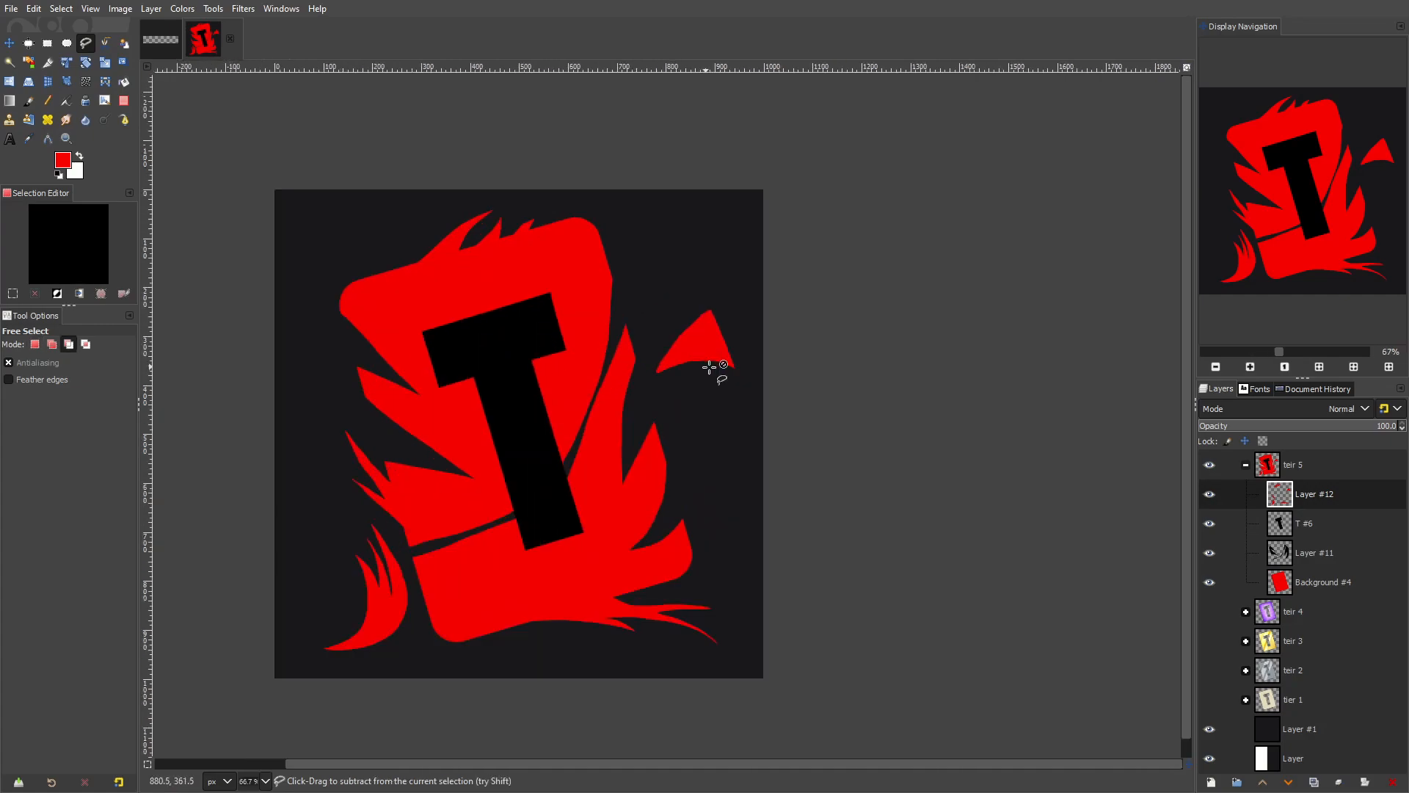
{"action": "scroll", "coordinate": [667, 269], "scroll_direction": "up", "scroll_amount": 3}
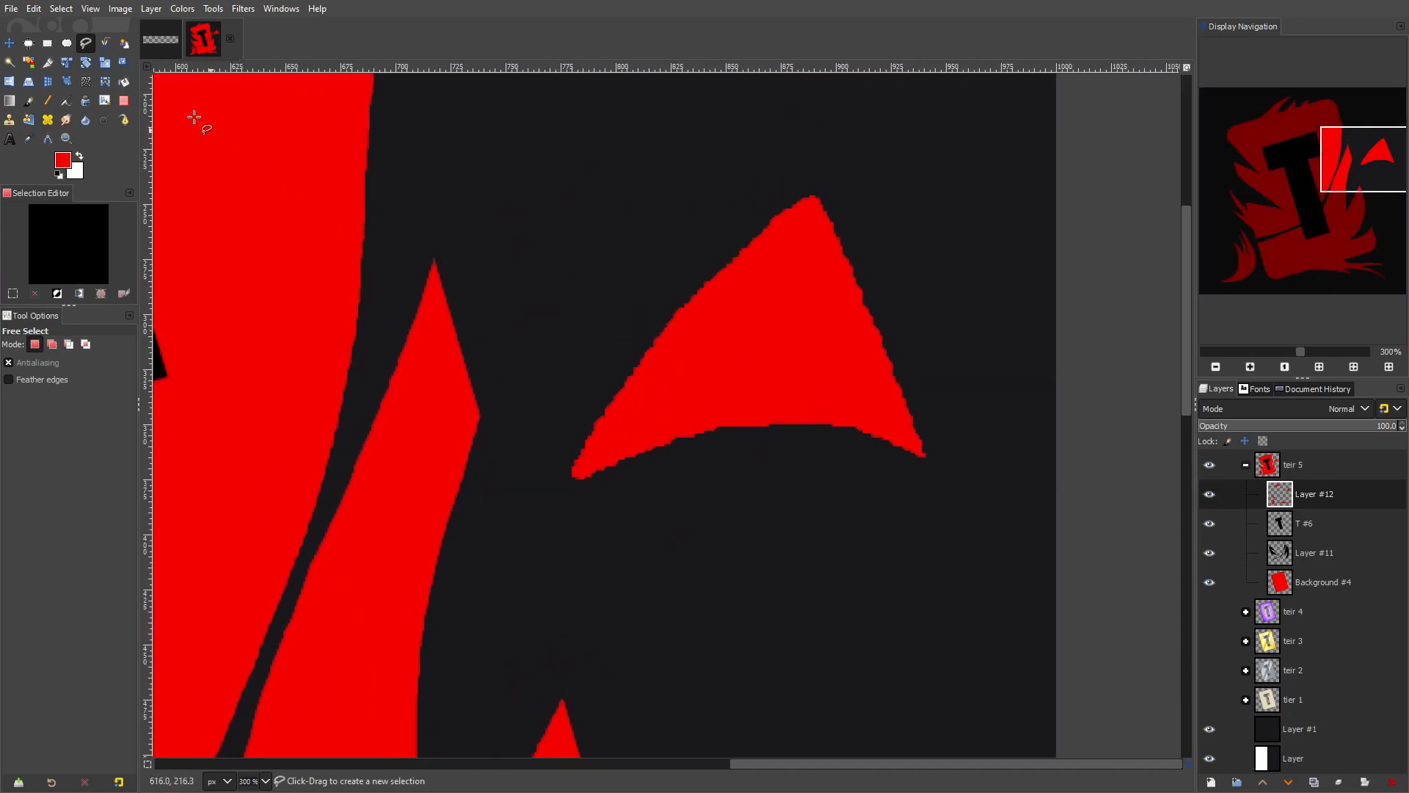
{"action": "left_click", "coordinate": [123, 100]}
{"action": "left_click", "coordinate": [15, 387]}
{"action": "left_click", "coordinate": [6, 415]}
{"action": "mouse_move", "coordinate": [587, 506]}
{"action": "left_mouse_down"}
{"action": "mouse_move", "coordinate": [654, 469]}
{"action": "mouse_move", "coordinate": [789, 450]}
{"action": "mouse_move", "coordinate": [961, 493]}
{"action": "left_mouse_up"}
{"action": "left_click_drag", "start_coordinate": [844, 164], "coordinate": [960, 442]}
{"action": "mouse_move", "coordinate": [811, 142]}
{"action": "left_mouse_down"}
{"action": "mouse_move", "coordinate": [668, 308]}
{"action": "mouse_move", "coordinate": [576, 487]}
{"action": "left_mouse_up"}
{"action": "scroll", "coordinate": [578, 487], "scroll_direction": "down", "scroll_amount": 4, "text": "ctrl"}
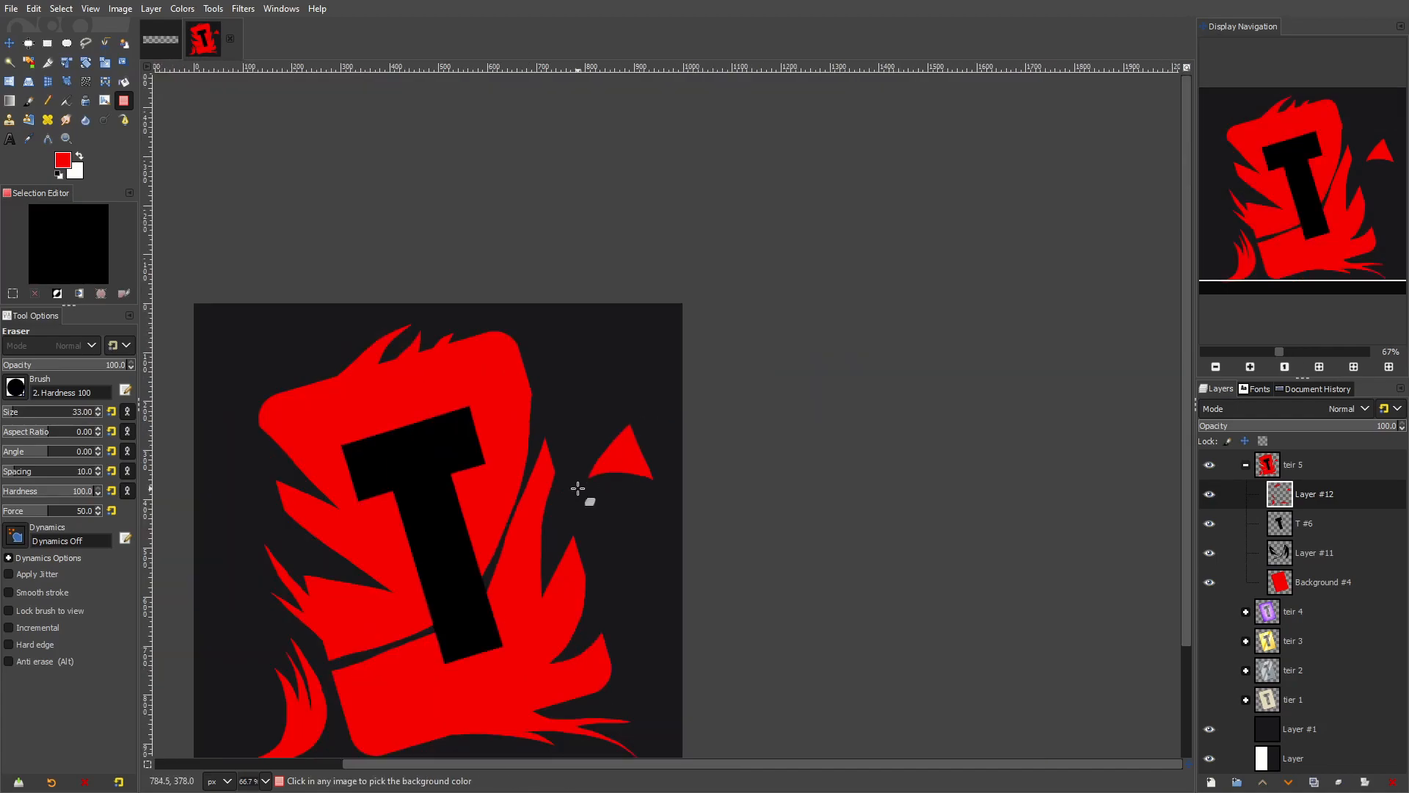
Draw a closed, thin crescent path beside the card's upper right corner with the Paths tool and convert it to a selection
{"action": "left_click", "coordinate": [125, 121]}
{"action": "scroll", "coordinate": [637, 345], "scroll_direction": "up", "scroll_amount": 3}
{"action": "left_click", "coordinate": [615, 365]}
{"action": "scroll", "coordinate": [639, 337], "scroll_direction": "up", "scroll_amount": 3}
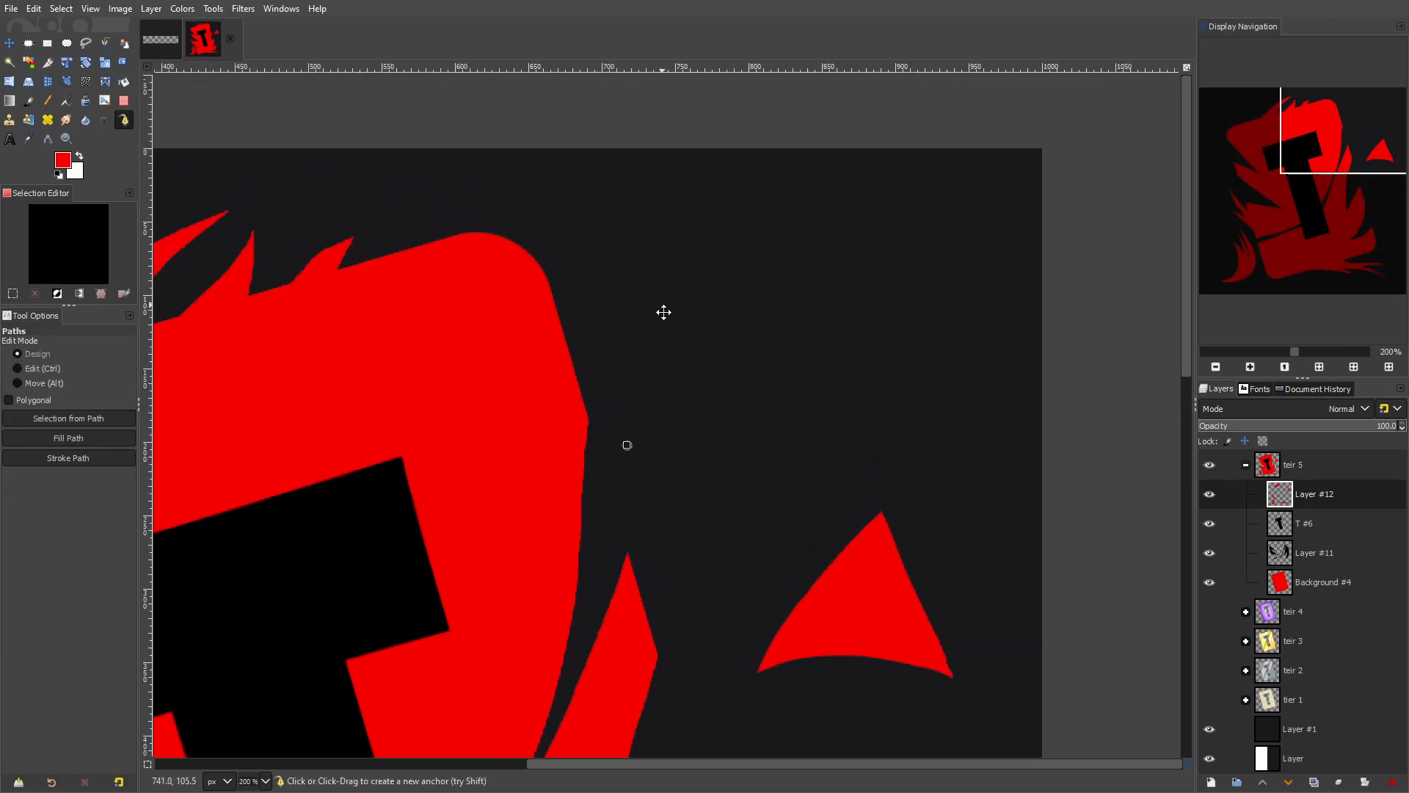
{"action": "mouse_move", "coordinate": [769, 280]}
{"action": "left_mouse_down"}
{"action": "mouse_move", "coordinate": [928, 283]}
{"action": "mouse_move", "coordinate": [774, 278]}
{"action": "left_mouse_up"}
{"action": "left_click", "coordinate": [632, 462], "text": "ctrl"}
{"action": "left_click_drag", "start_coordinate": [692, 381], "coordinate": [645, 346]}
{"action": "left_click_drag", "start_coordinate": [630, 462], "coordinate": [660, 382]}
{"action": "key", "text": "Return"}
Fill the crescent selection with red on Layer #12 and clear the selection
{"action": "left_click", "coordinate": [124, 81]}
{"action": "left_click", "coordinate": [674, 335]}
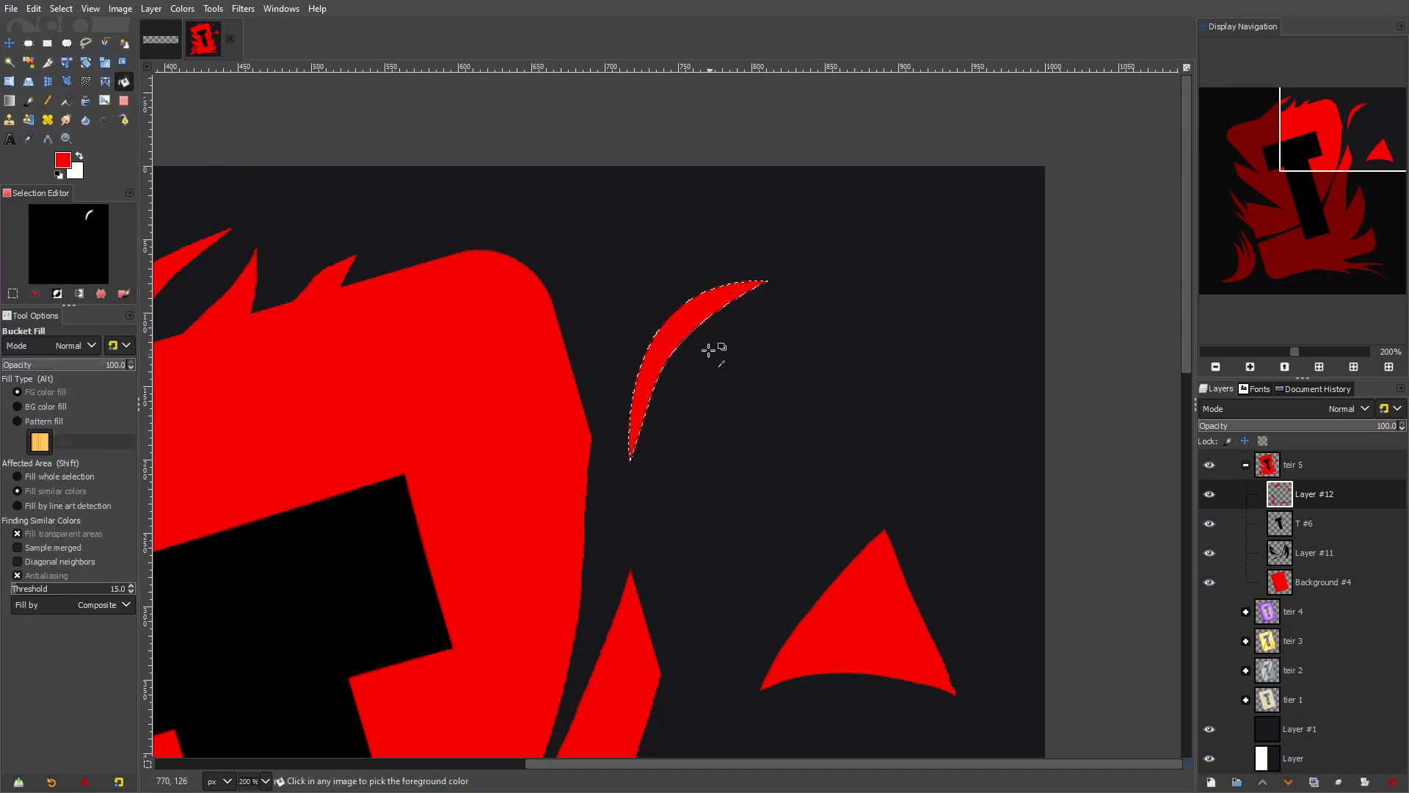
{"action": "scroll", "coordinate": [708, 345], "scroll_direction": "up", "scroll_amount": 2}
{"action": "left_click", "coordinate": [58, 10]}
{"action": "left_click", "coordinate": [73, 41]}
Examine the red card with its detached crescent and triangular shards, close up and as a whole
{"action": "scroll", "coordinate": [594, 283], "scroll_direction": "down", "scroll_amount": 3}
{"action": "scroll", "coordinate": [624, 325], "scroll_direction": "up", "scroll_amount": 1}
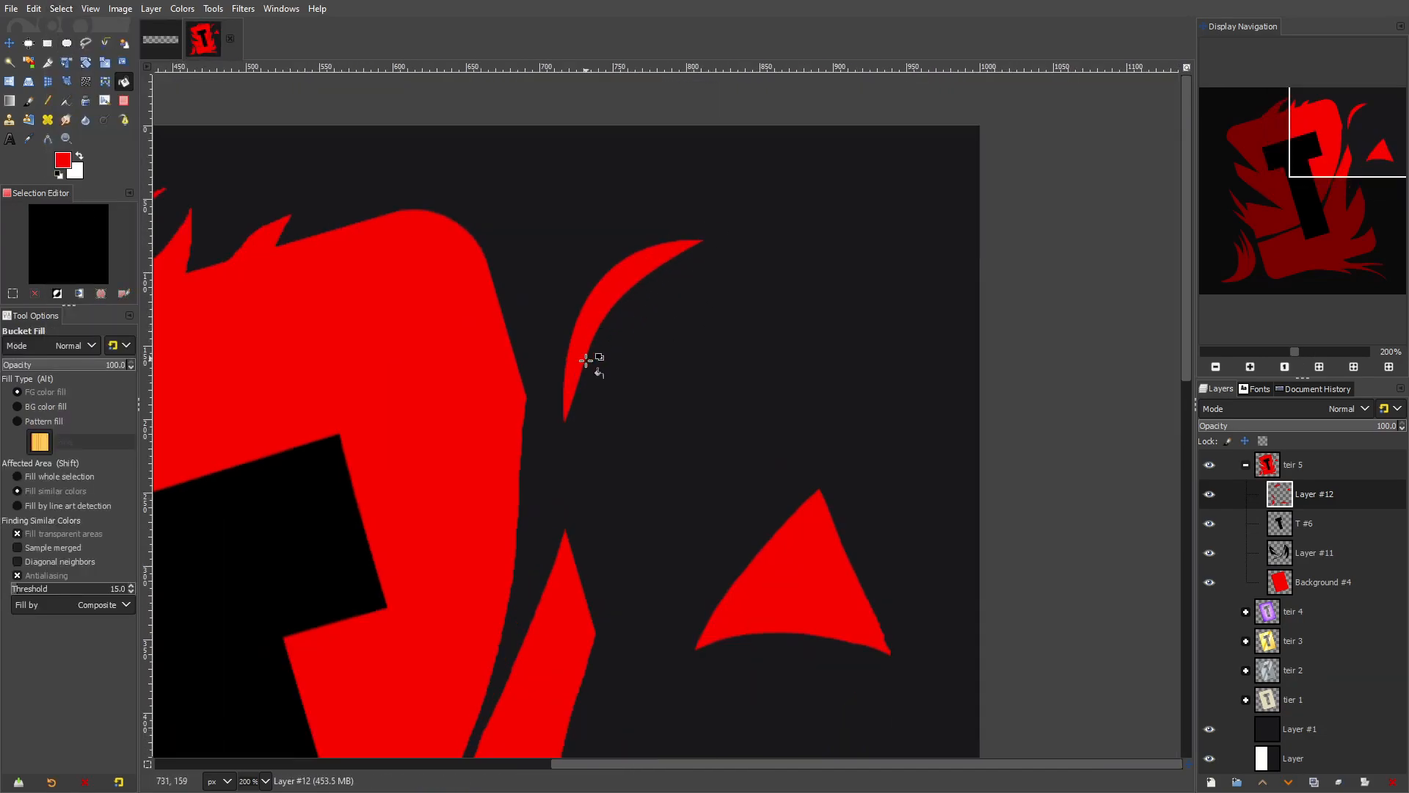
{"action": "left_click_drag", "start_coordinate": [695, 500], "coordinate": [822, 161]}
{"action": "left_click_drag", "start_coordinate": [575, 478], "coordinate": [934, 116]}
{"action": "left_click_drag", "start_coordinate": [575, 331], "coordinate": [843, 285]}
{"action": "left_click_drag", "start_coordinate": [576, 514], "coordinate": [620, 301]}
{"action": "scroll", "coordinate": [717, 352], "scroll_direction": "up", "scroll_amount": 2}
{"action": "scroll", "coordinate": [717, 351], "scroll_direction": "down", "scroll_amount": 4}
{"action": "left_click_drag", "start_coordinate": [746, 283], "coordinate": [664, 404]}
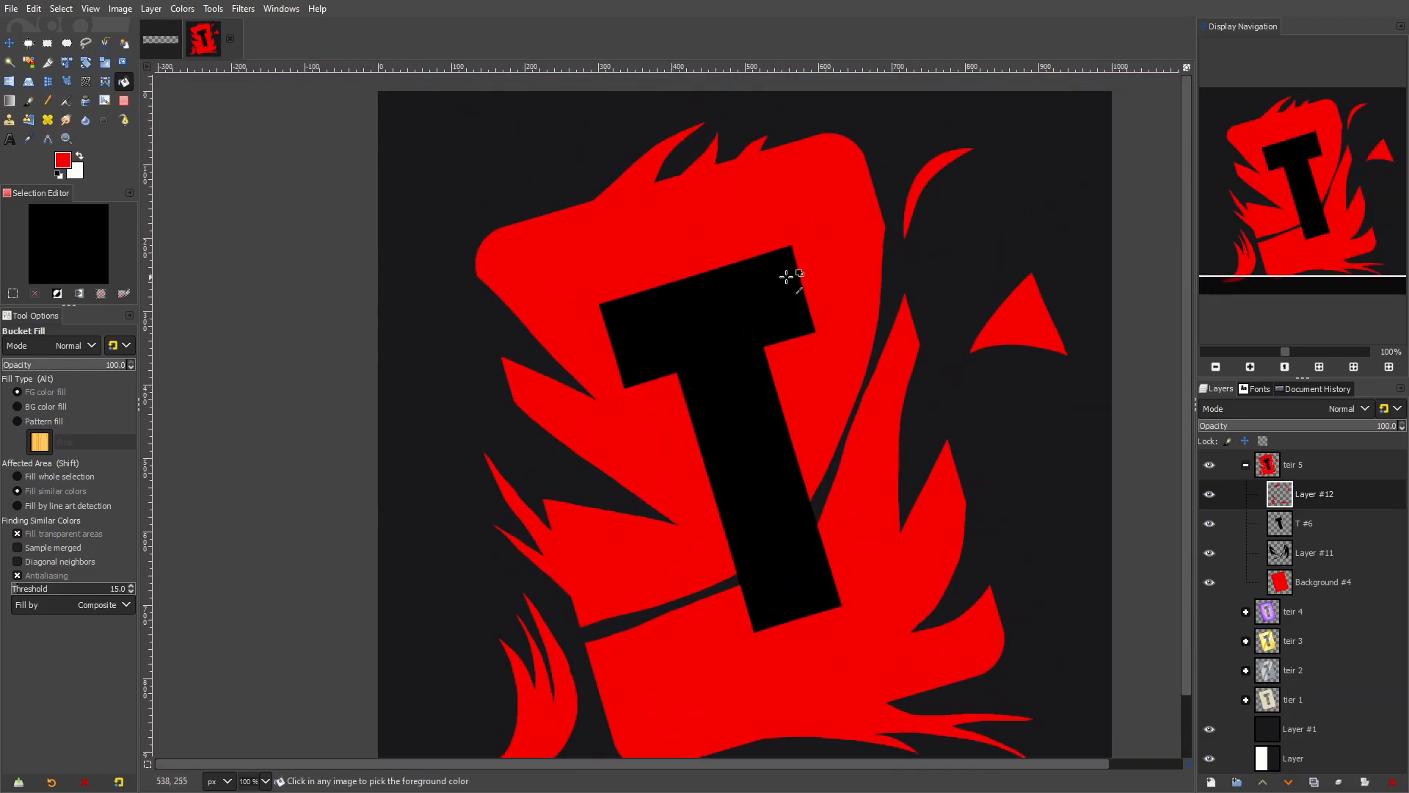
{"action": "scroll", "coordinate": [896, 292], "scroll_direction": "down", "scroll_amount": 6}
{"action": "scroll", "coordinate": [896, 292], "scroll_direction": "up", "scroll_amount": 5}
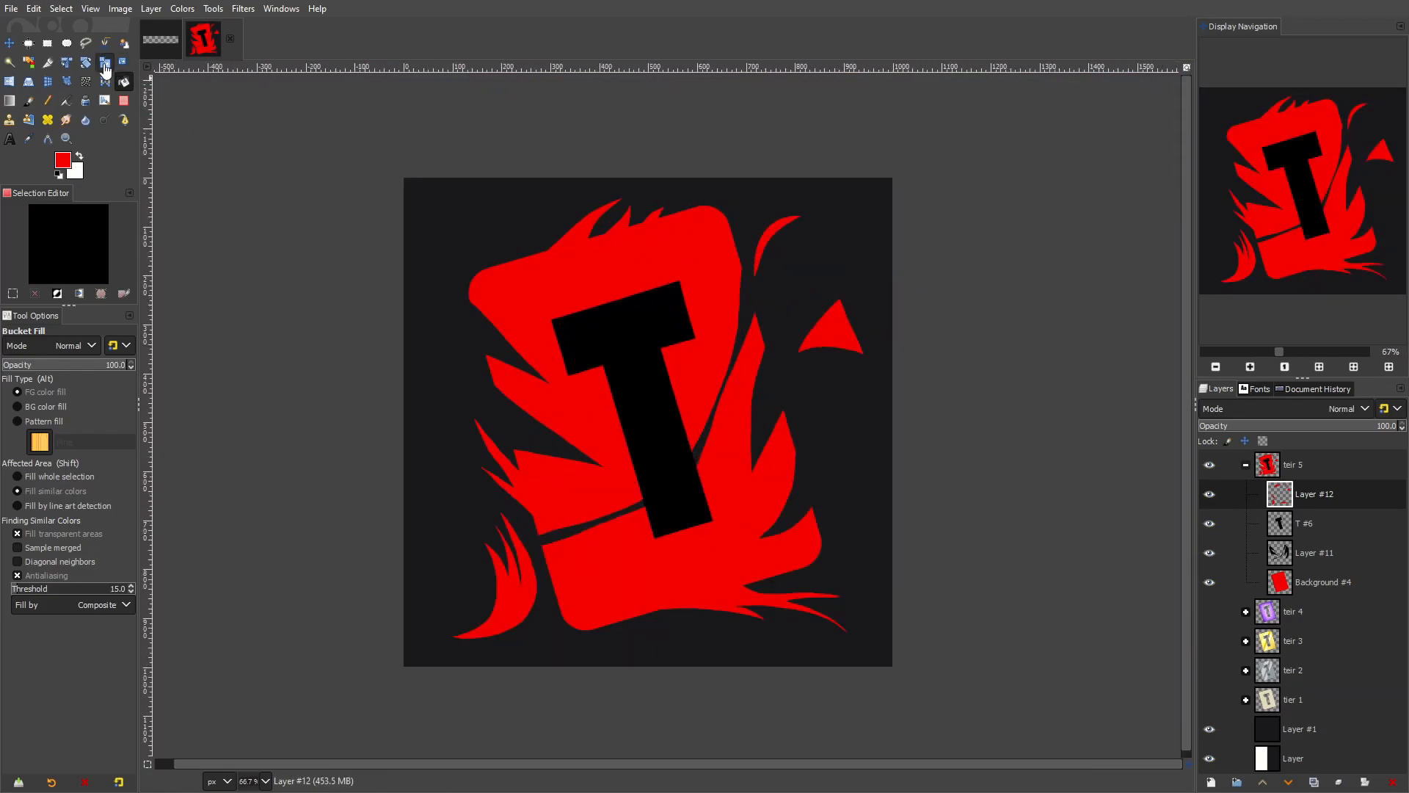
Scale the image down to 128 px and examine how the red card looks at icon size
{"action": "left_click", "coordinate": [120, 8]}
{"action": "left_click", "coordinate": [195, 209]}
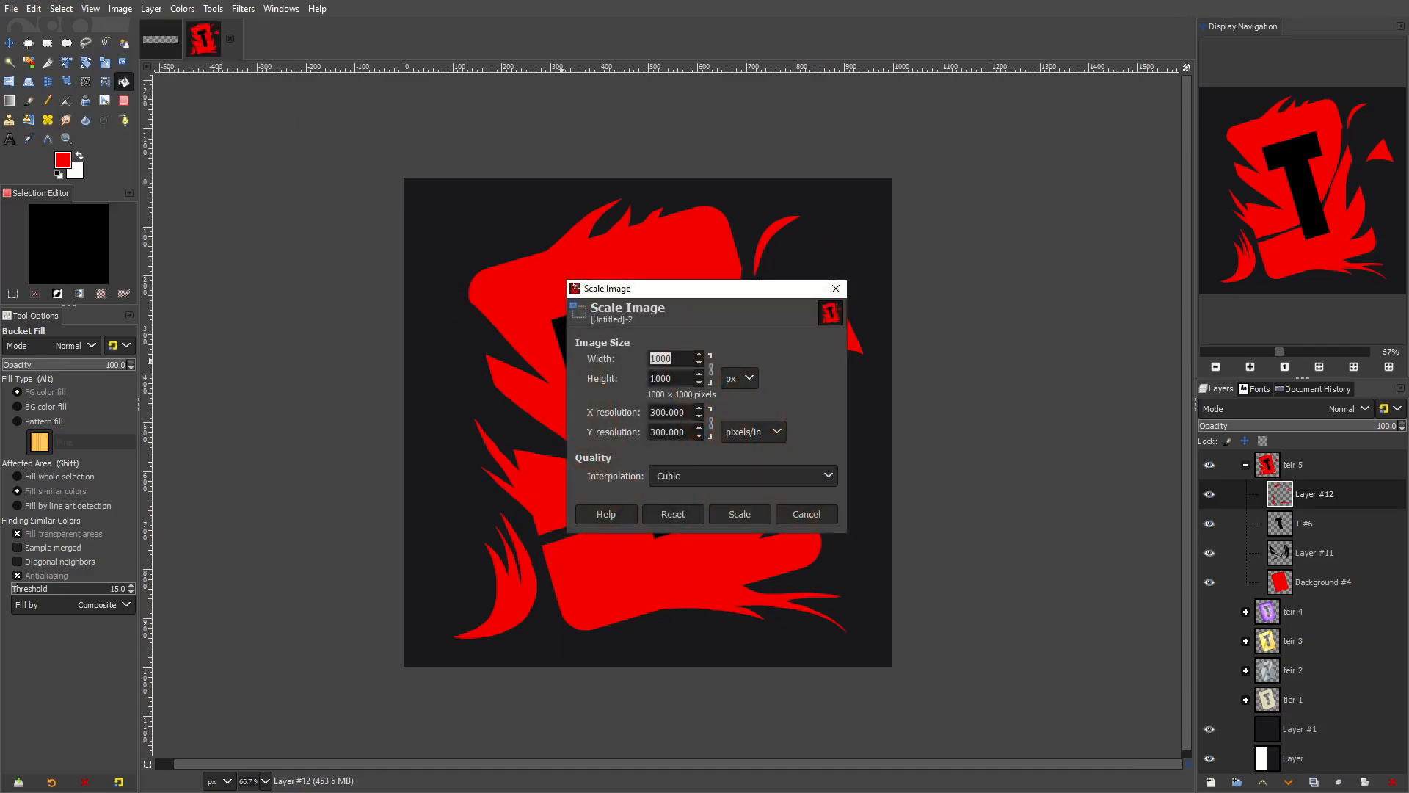
{"action": "type", "text": "12"}
{"action": "left_click", "coordinate": [736, 513]}
{"action": "scroll", "coordinate": [652, 410], "scroll_direction": "up", "scroll_amount": 7}
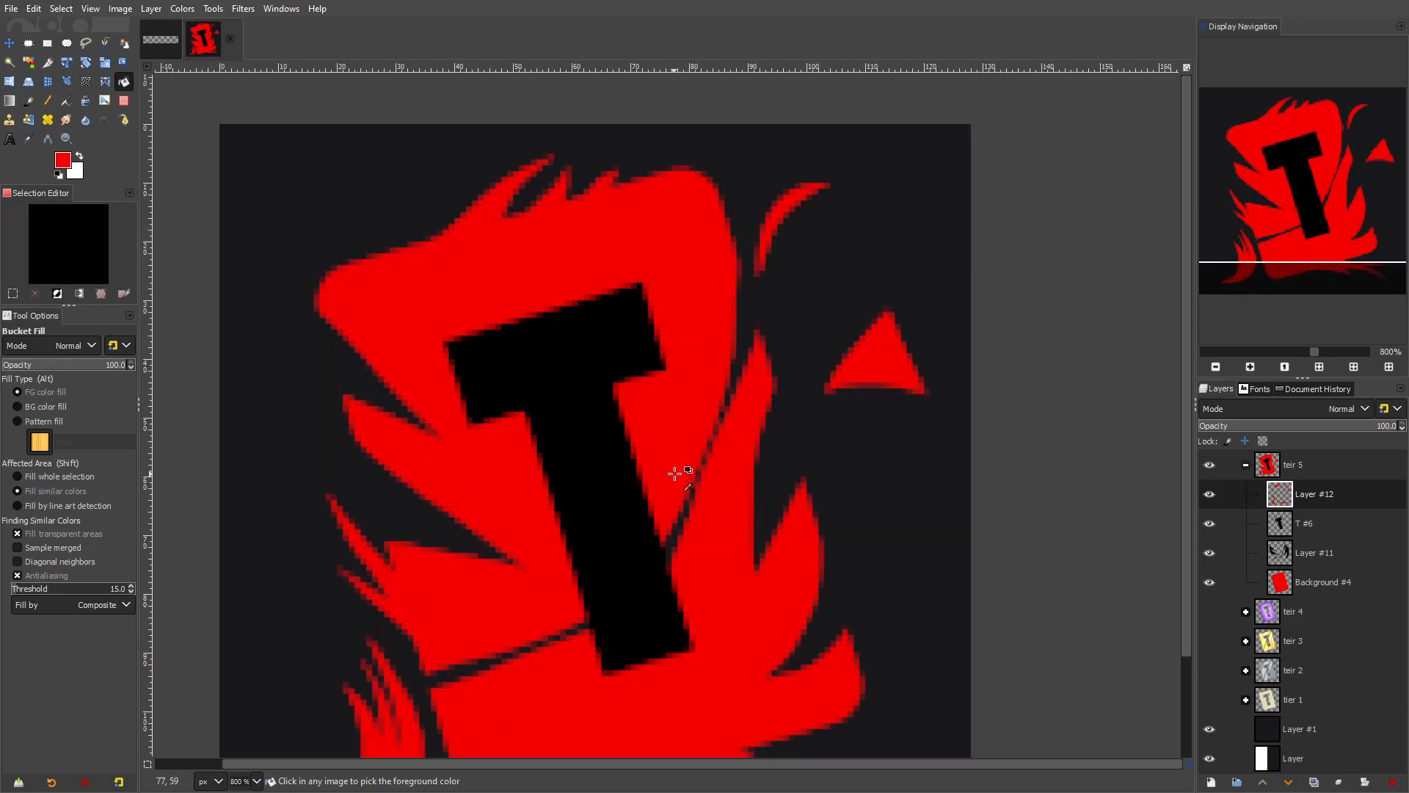
{"action": "scroll", "coordinate": [719, 485], "scroll_direction": "down", "scroll_amount": 2}
{"action": "scroll", "coordinate": [722, 517], "scroll_direction": "up", "scroll_amount": 1}
{"action": "scroll", "coordinate": [727, 509], "scroll_direction": "down", "scroll_amount": 8}
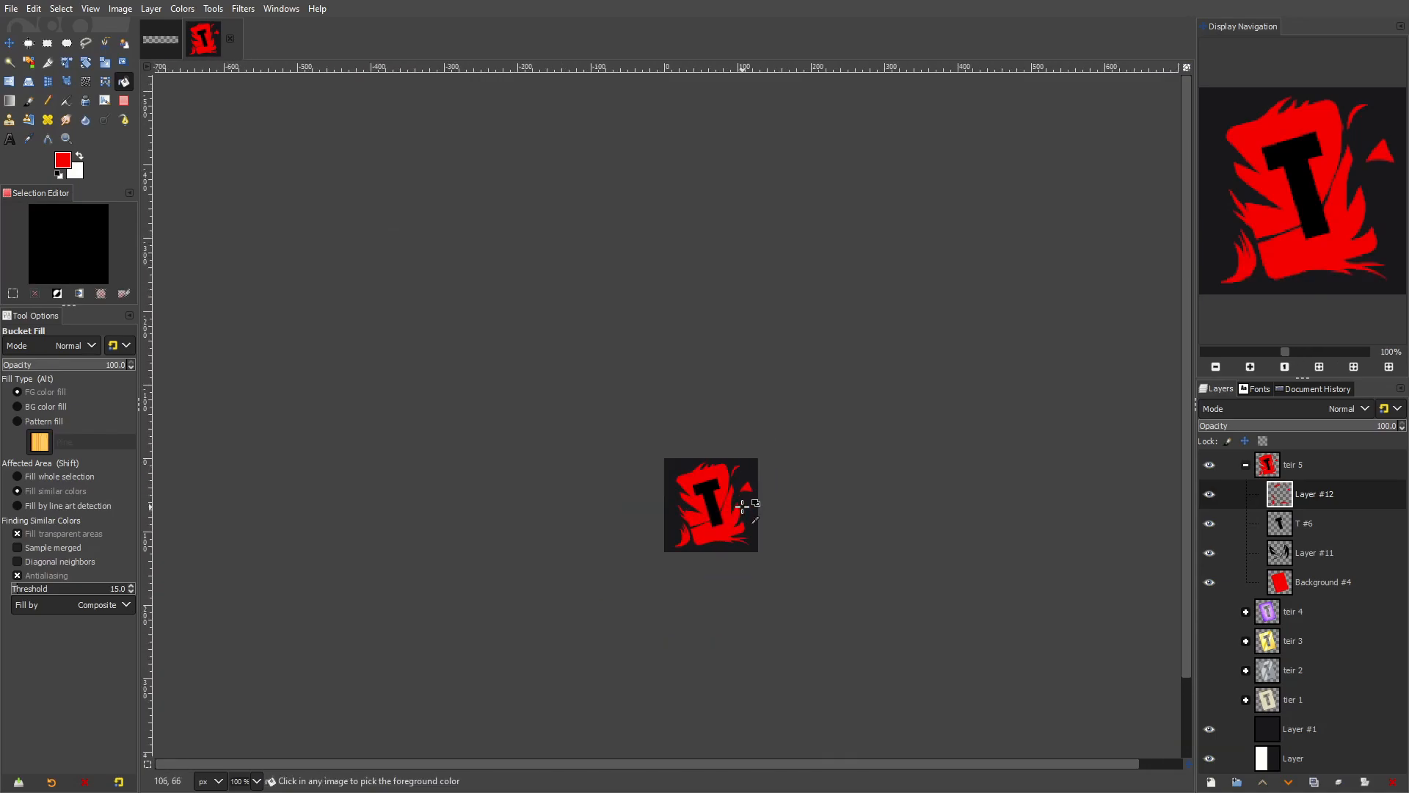
{"action": "scroll", "coordinate": [734, 511], "scroll_direction": "up", "scroll_amount": 5}
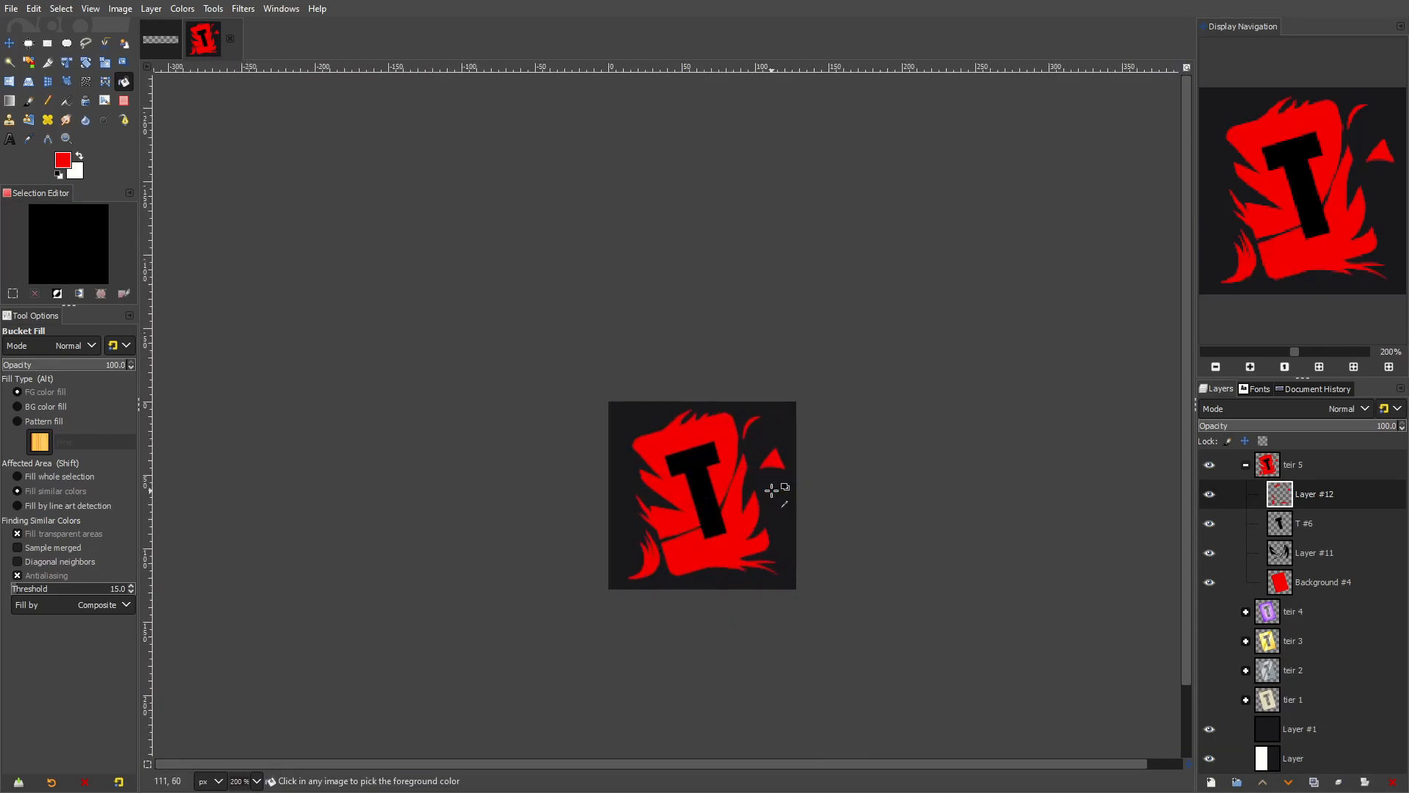
Undo the image scaling and check the full-size card at a reduced view
{"action": "key", "text": "ctrl+z"}
{"action": "scroll", "coordinate": [764, 497], "scroll_direction": "down", "scroll_amount": 6}
{"action": "scroll", "coordinate": [808, 470], "scroll_direction": "down", "scroll_amount": 1}
{"action": "scroll", "coordinate": [760, 399], "scroll_direction": "up", "scroll_amount": 1}
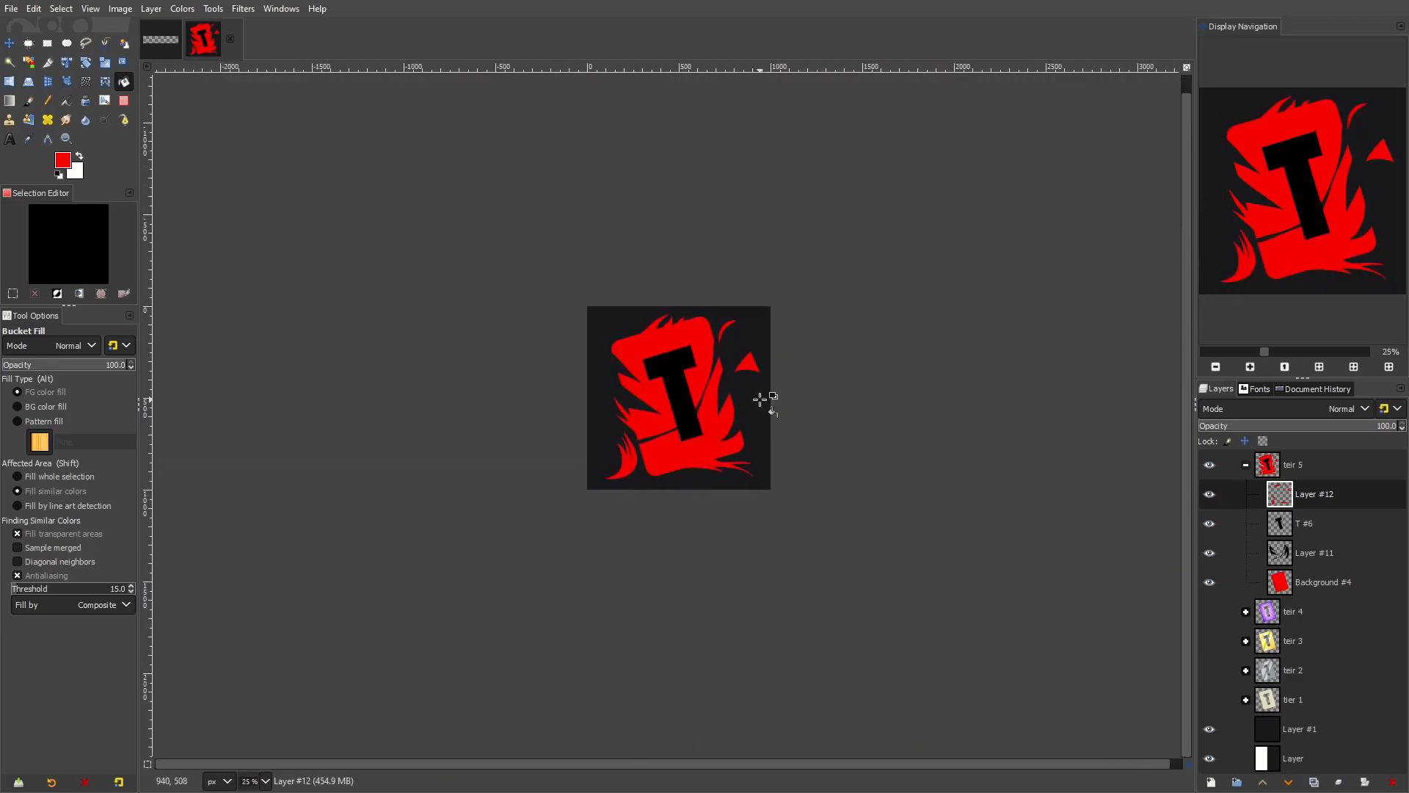
Collapse and hide the teir 5 group, show tier 1, and hide Layer #1 to expose the half-white background
{"action": "left_click", "coordinate": [1245, 464]}
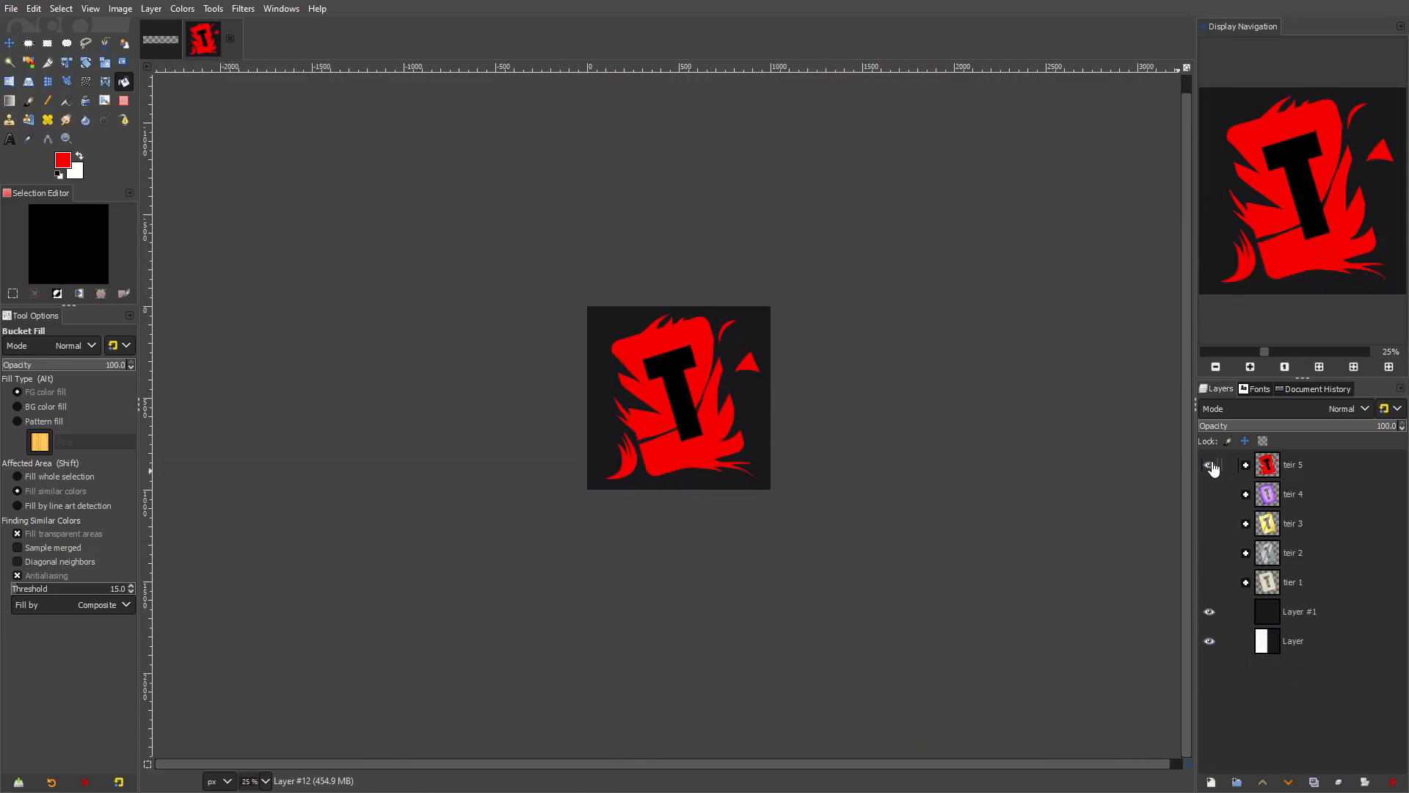
{"action": "left_click", "coordinate": [1209, 465]}
{"action": "left_click", "coordinate": [1210, 582]}
{"action": "scroll", "coordinate": [763, 452], "scroll_direction": "up", "scroll_amount": 2}
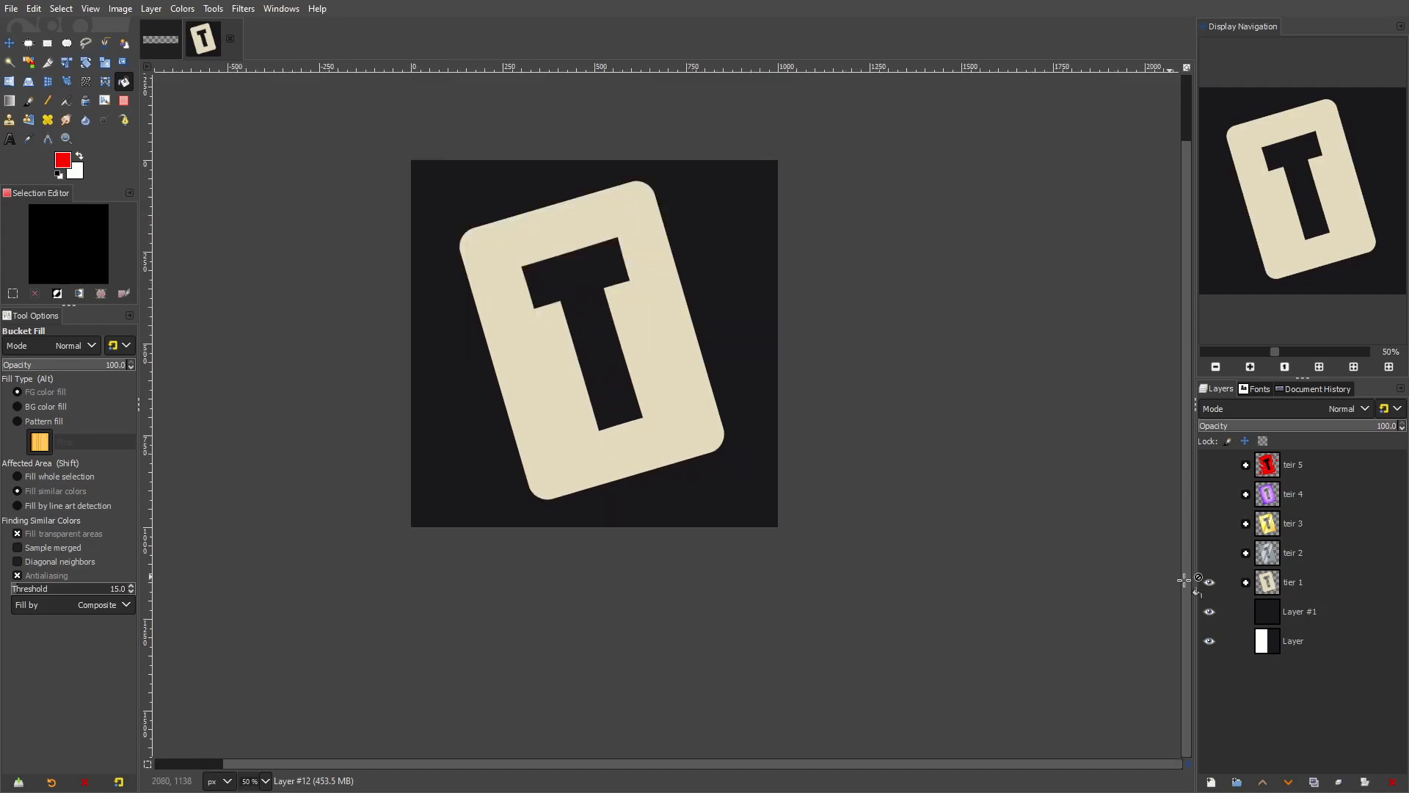
{"action": "left_click", "coordinate": [1209, 611]}
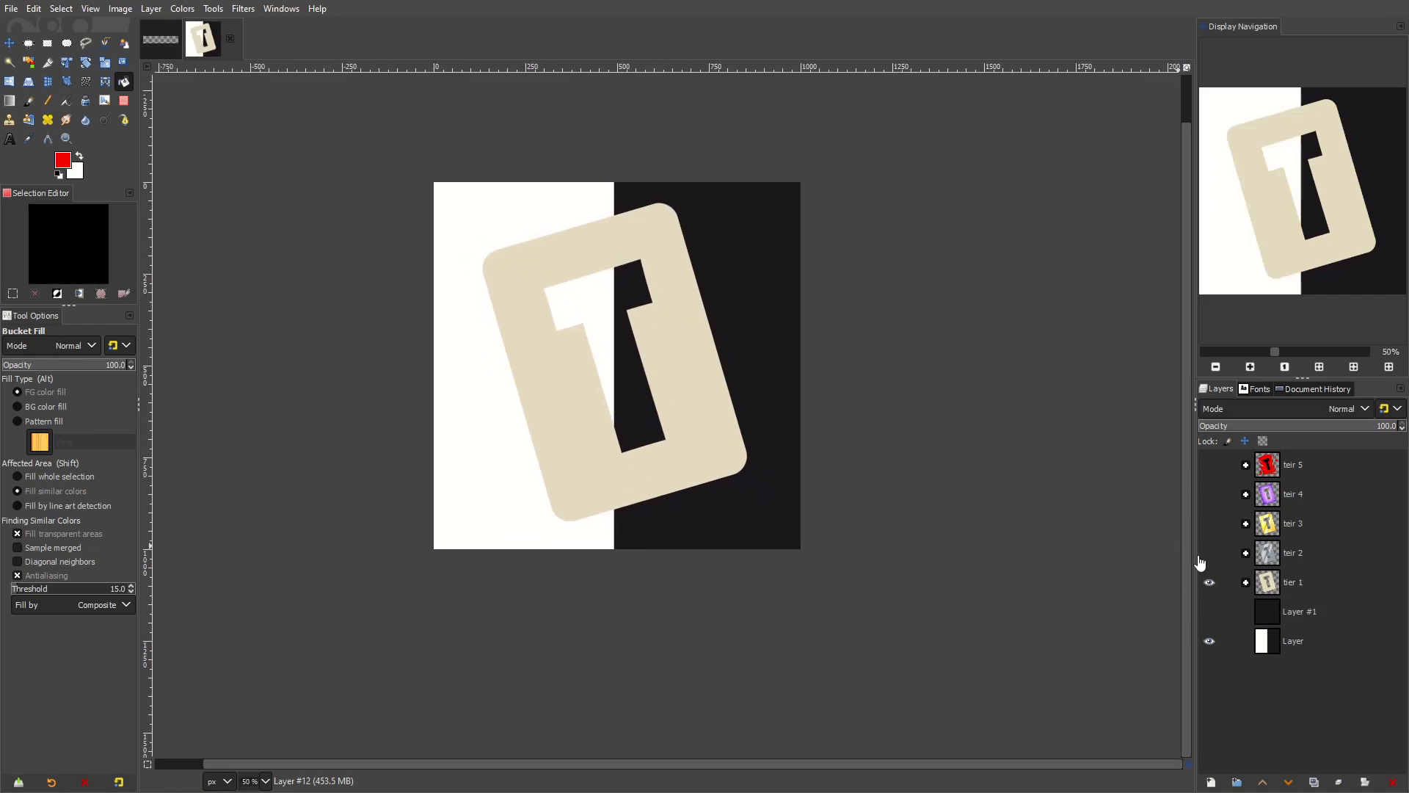
Set the blending mode of the T layer in the tier 1 group to Normal and collapse the group
{"action": "left_click", "coordinate": [1273, 581]}
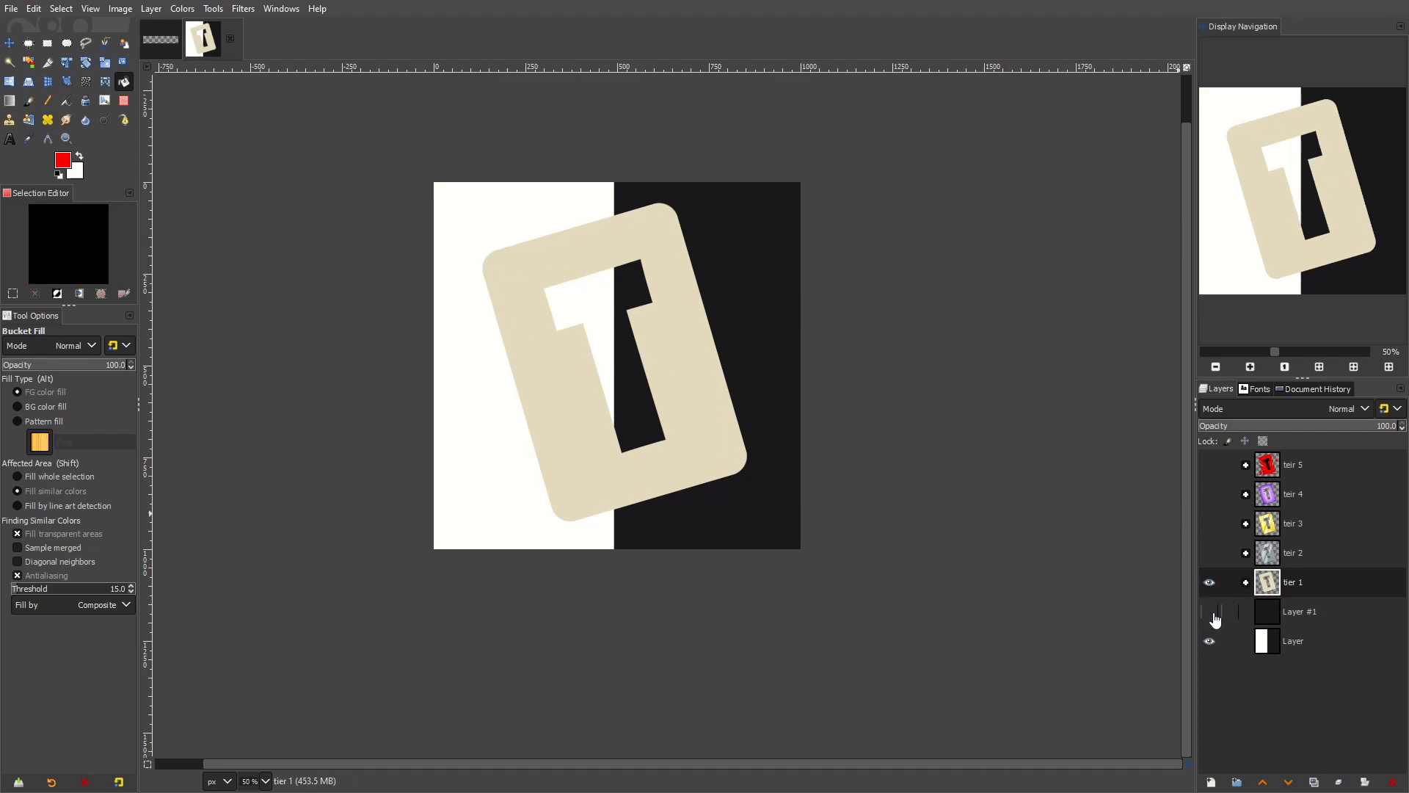
{"action": "left_click", "coordinate": [1245, 582]}
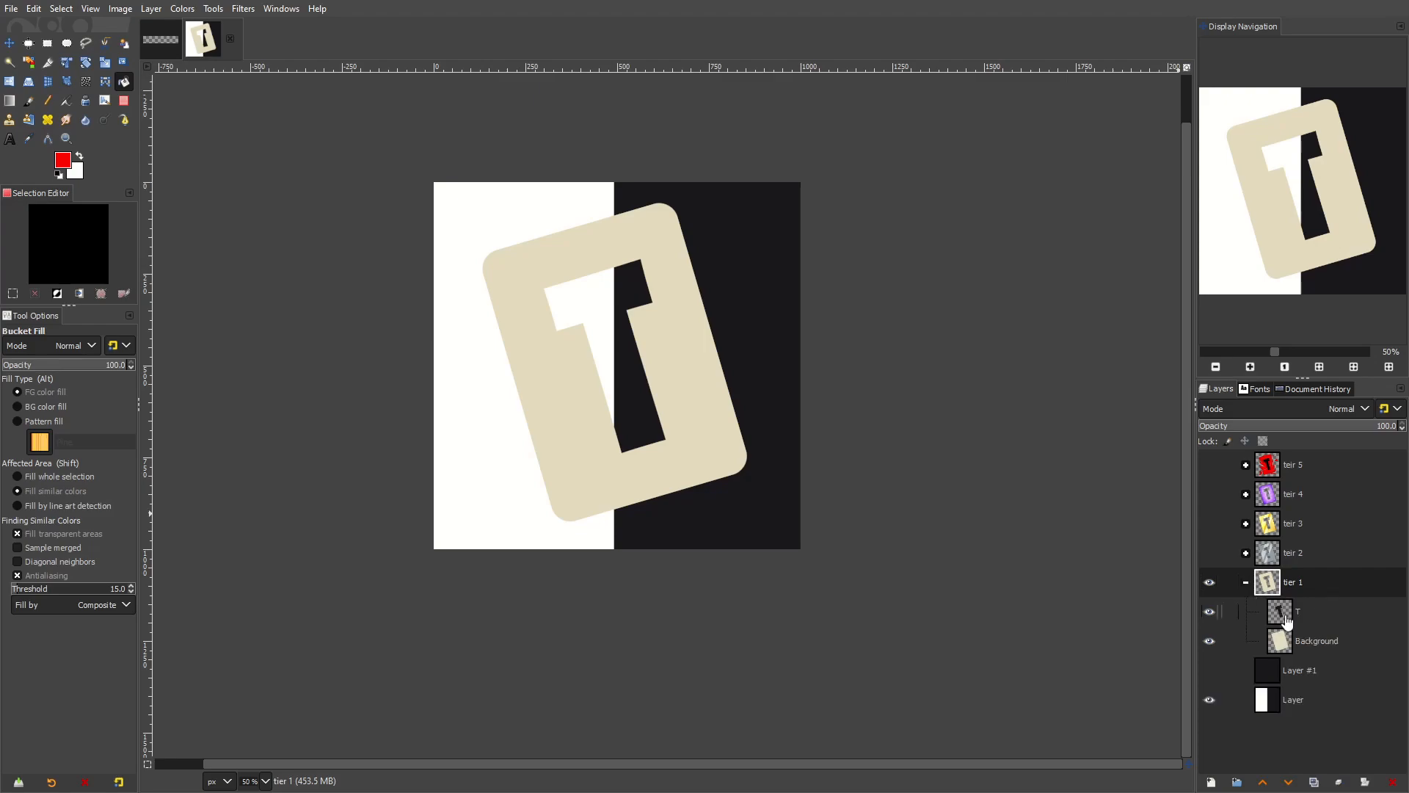
{"action": "left_click", "coordinate": [1280, 640]}
{"action": "left_click", "coordinate": [1298, 611]}
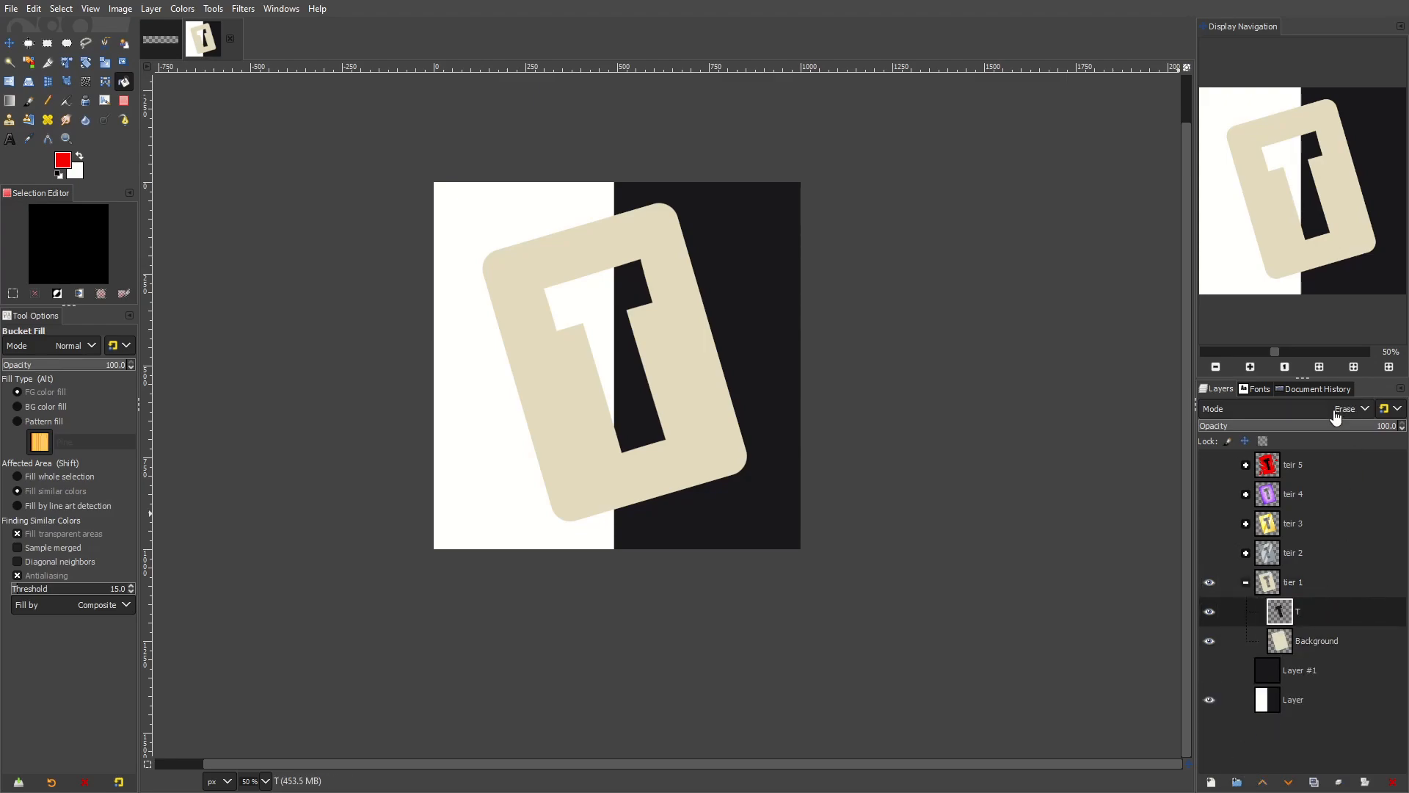
{"action": "left_click", "coordinate": [1332, 409]}
{"action": "left_click", "coordinate": [1265, 363]}
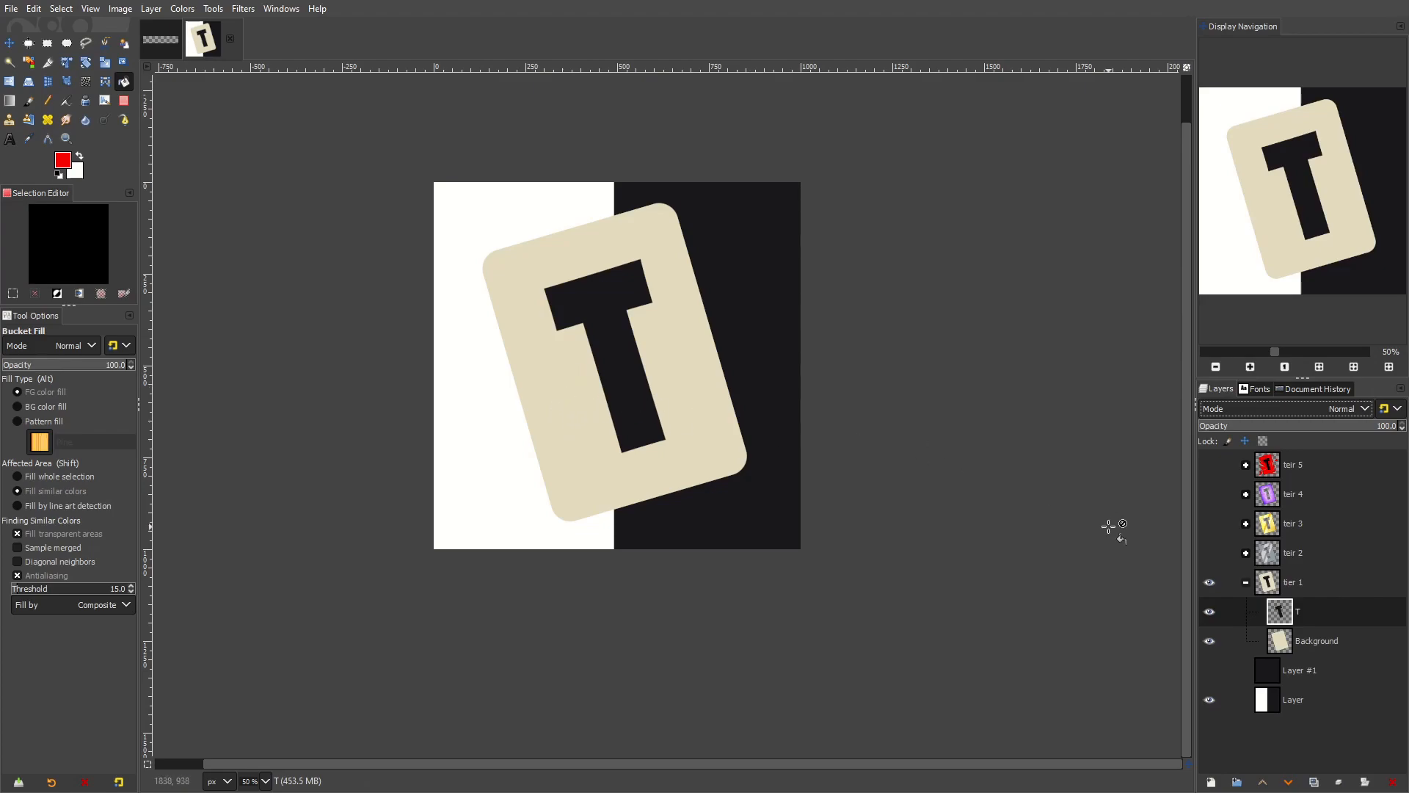
{"action": "left_click", "coordinate": [1246, 582]}
Hide tier 1 and preview teir 2, teir 3, teir 4 and teir 5 one at a time over the half-white background
{"action": "left_click", "coordinate": [1209, 584]}
{"action": "left_click", "coordinate": [1209, 554]}
{"action": "left_click", "coordinate": [1210, 555]}
{"action": "left_click", "coordinate": [1209, 525]}
{"action": "left_click", "coordinate": [1210, 525]}
{"action": "left_click", "coordinate": [1210, 495]}
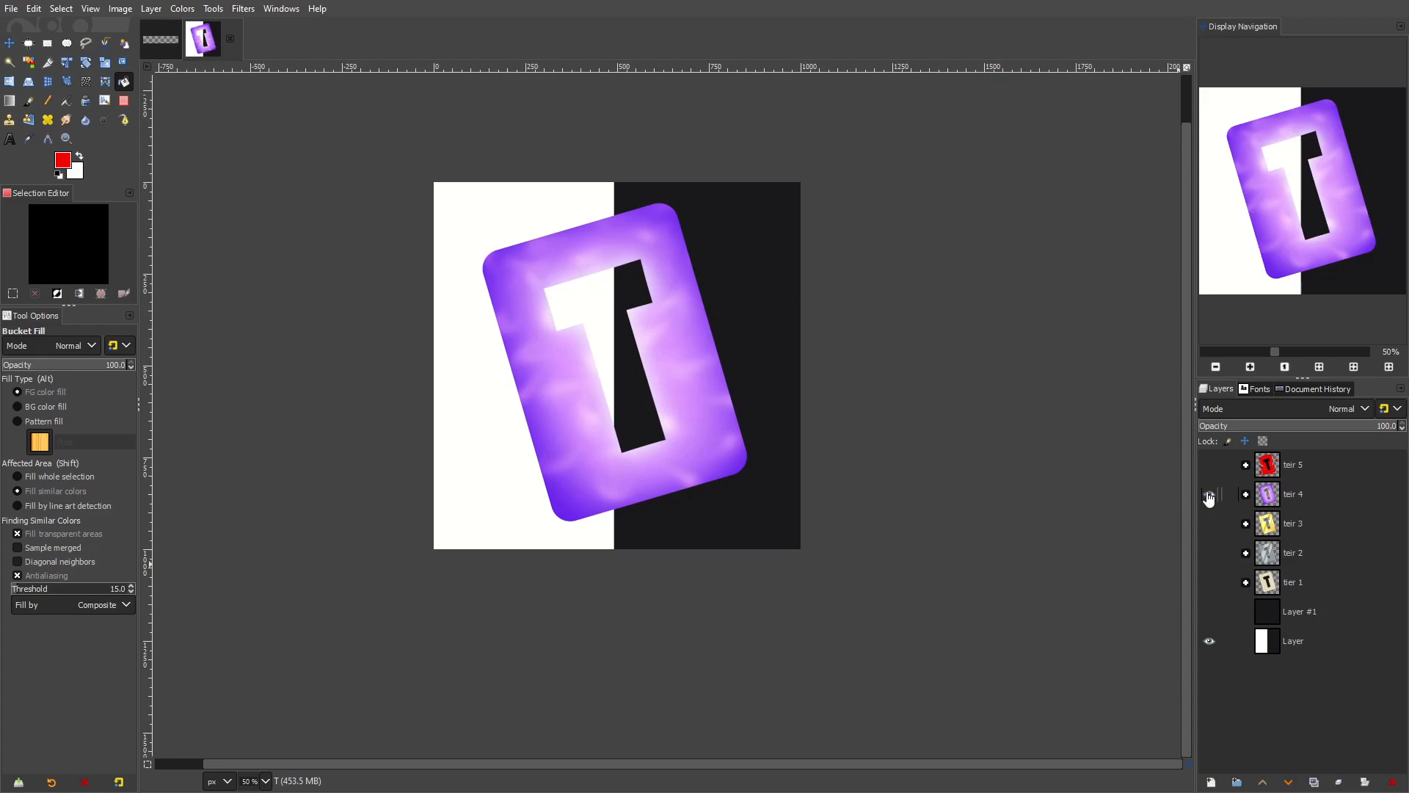
{"action": "left_click", "coordinate": [1209, 495]}
{"action": "left_click", "coordinate": [1209, 466]}
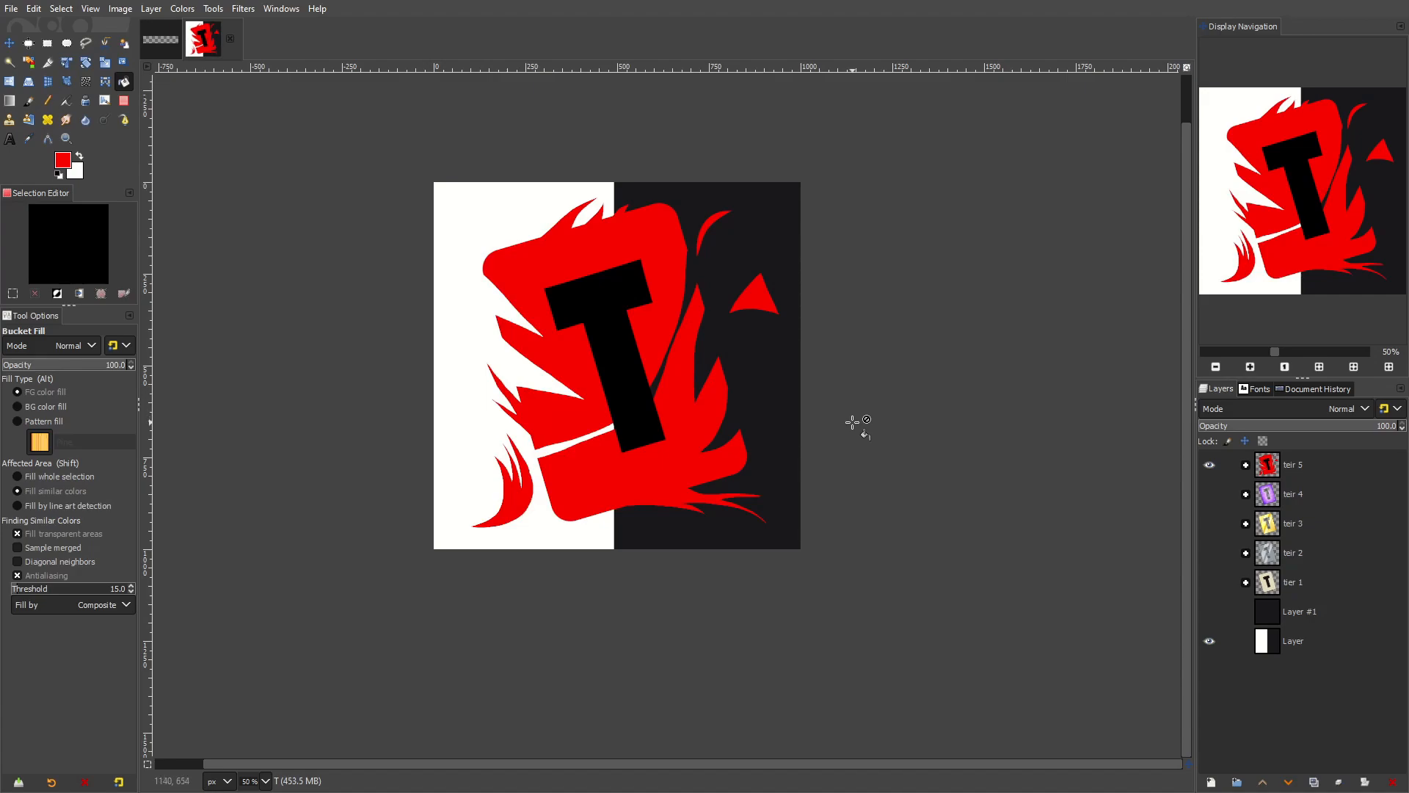
Show the dark Layer #1, hide teir 5, and turn on the groups one by one from tier 1 up to teir 5
{"action": "left_click", "coordinate": [1209, 611]}
{"action": "left_click", "coordinate": [1210, 466]}
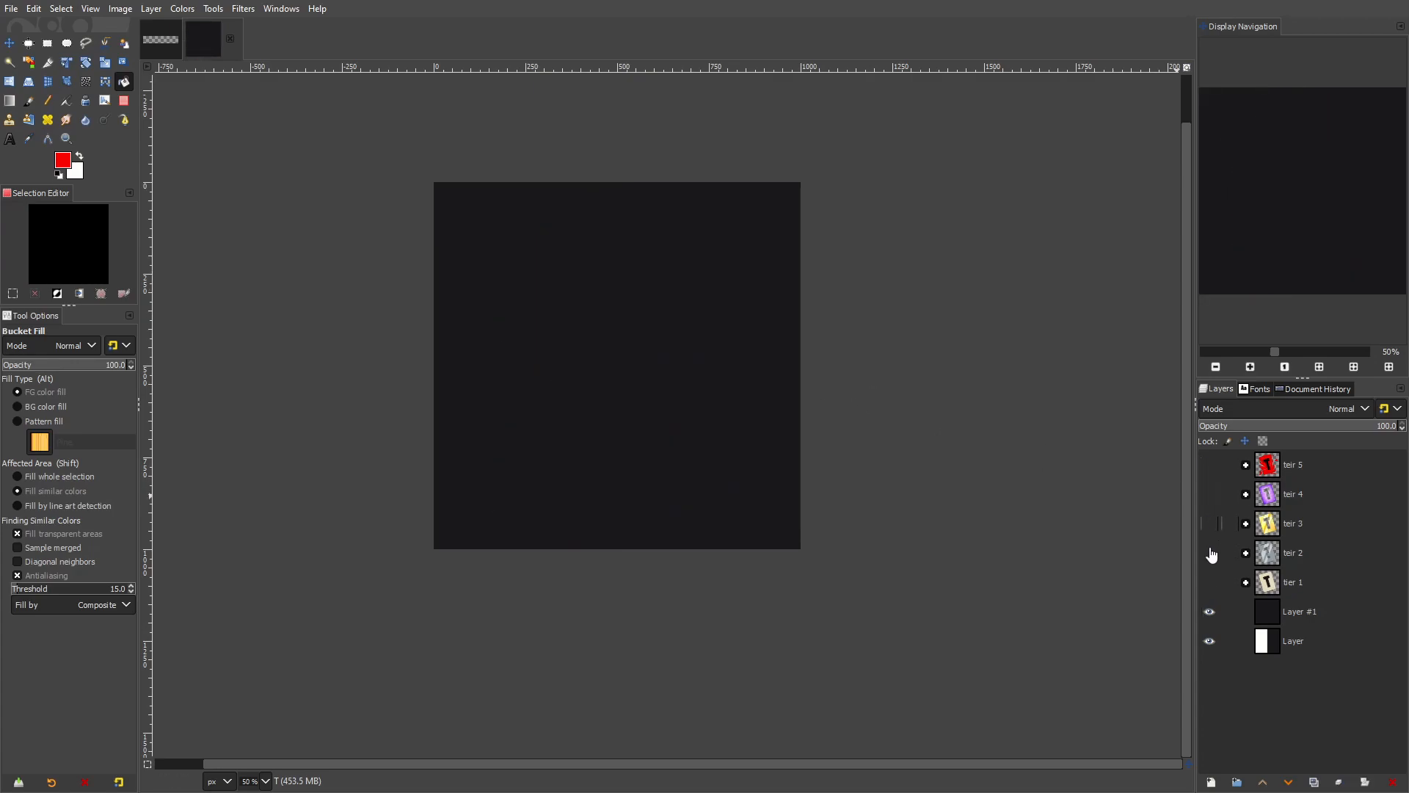
{"action": "left_click", "coordinate": [1211, 583]}
{"action": "left_click", "coordinate": [1209, 554]}
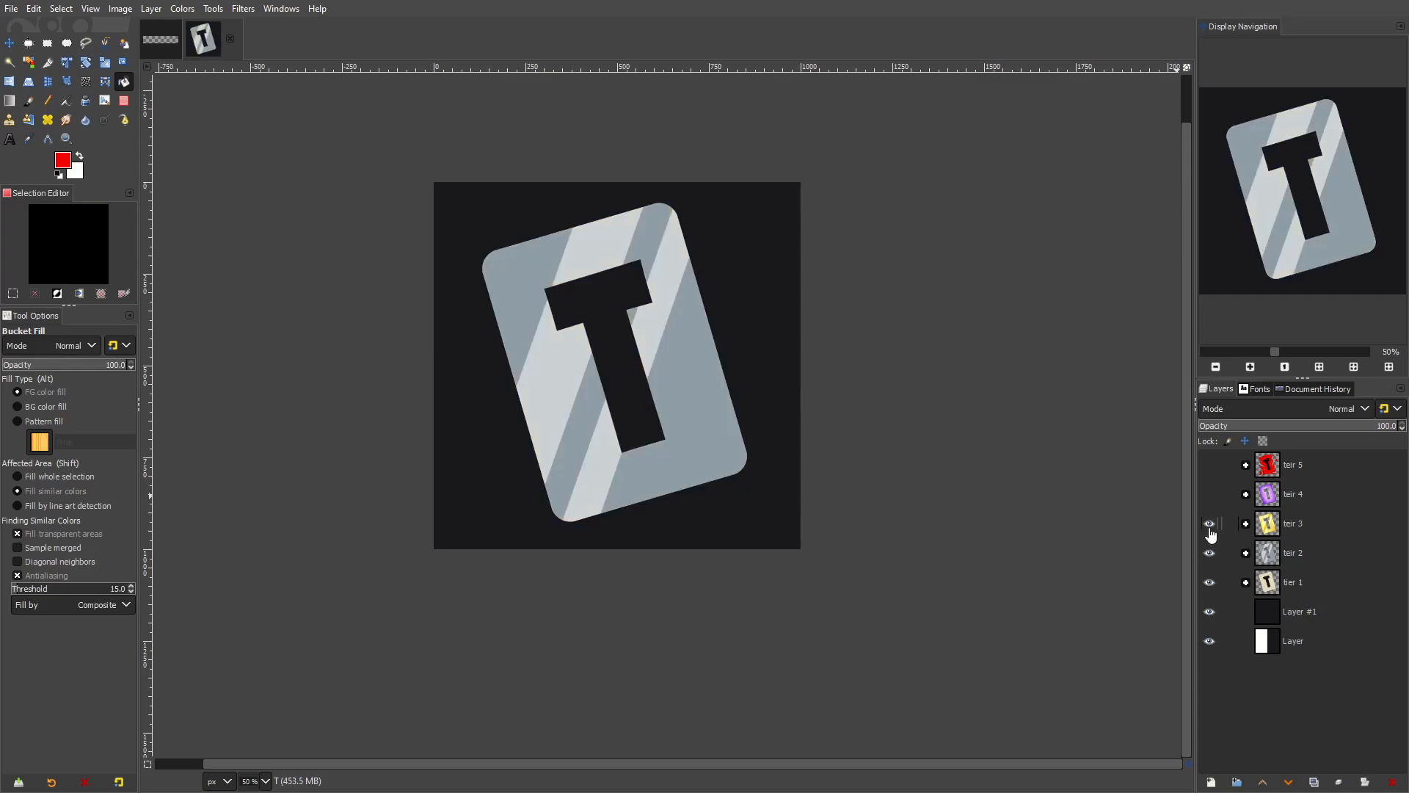
{"action": "left_click", "coordinate": [1210, 525]}
{"action": "left_click", "coordinate": [1210, 494]}
{"action": "left_click", "coordinate": [1211, 467]}
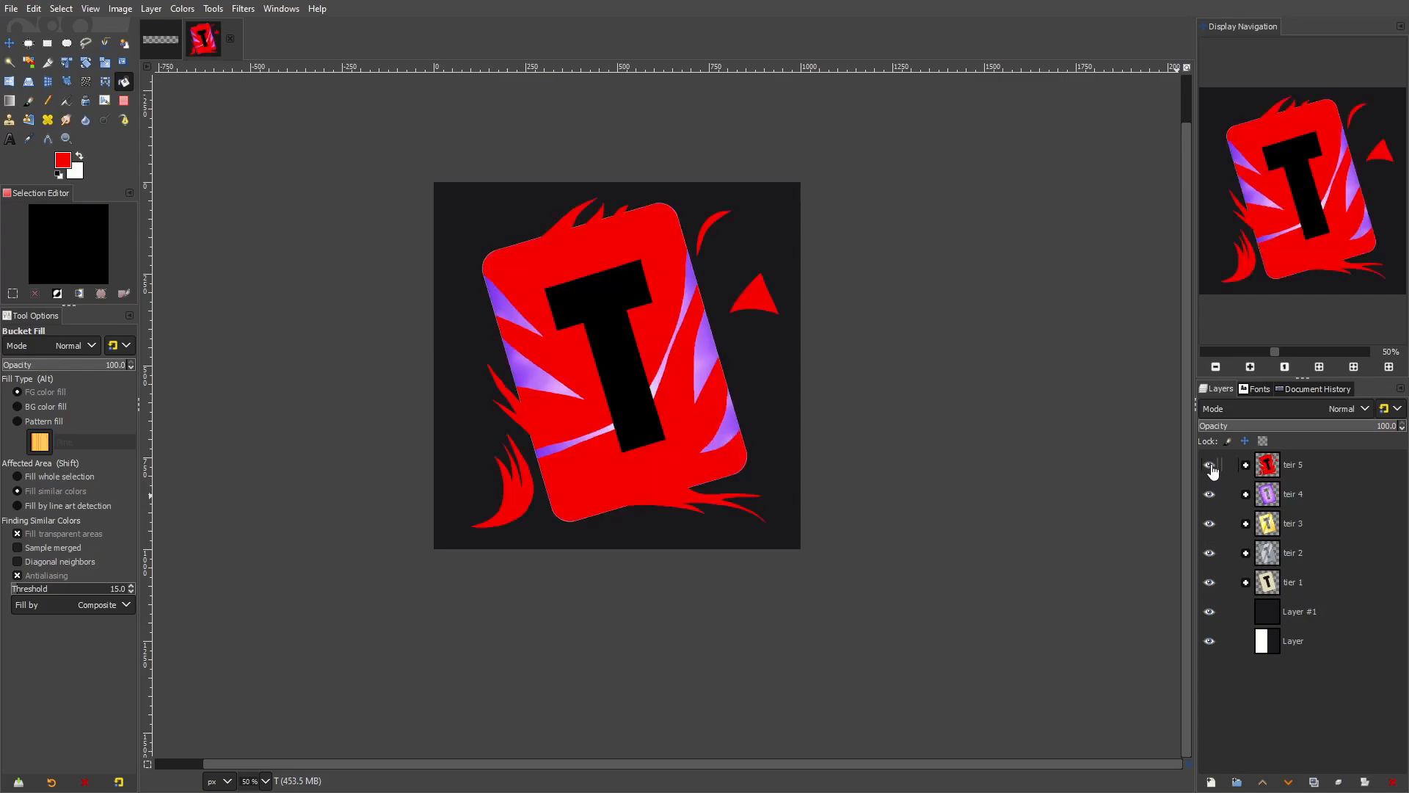
Hide the teir 4, teir 3, teir 2 and tier 1 groups, leaving only teir 5 over the dark background
{"action": "left_click", "coordinate": [1210, 494]}
{"action": "left_click", "coordinate": [1209, 523]}
{"action": "left_click", "coordinate": [1210, 582]}
{"action": "left_click", "coordinate": [1209, 554]}
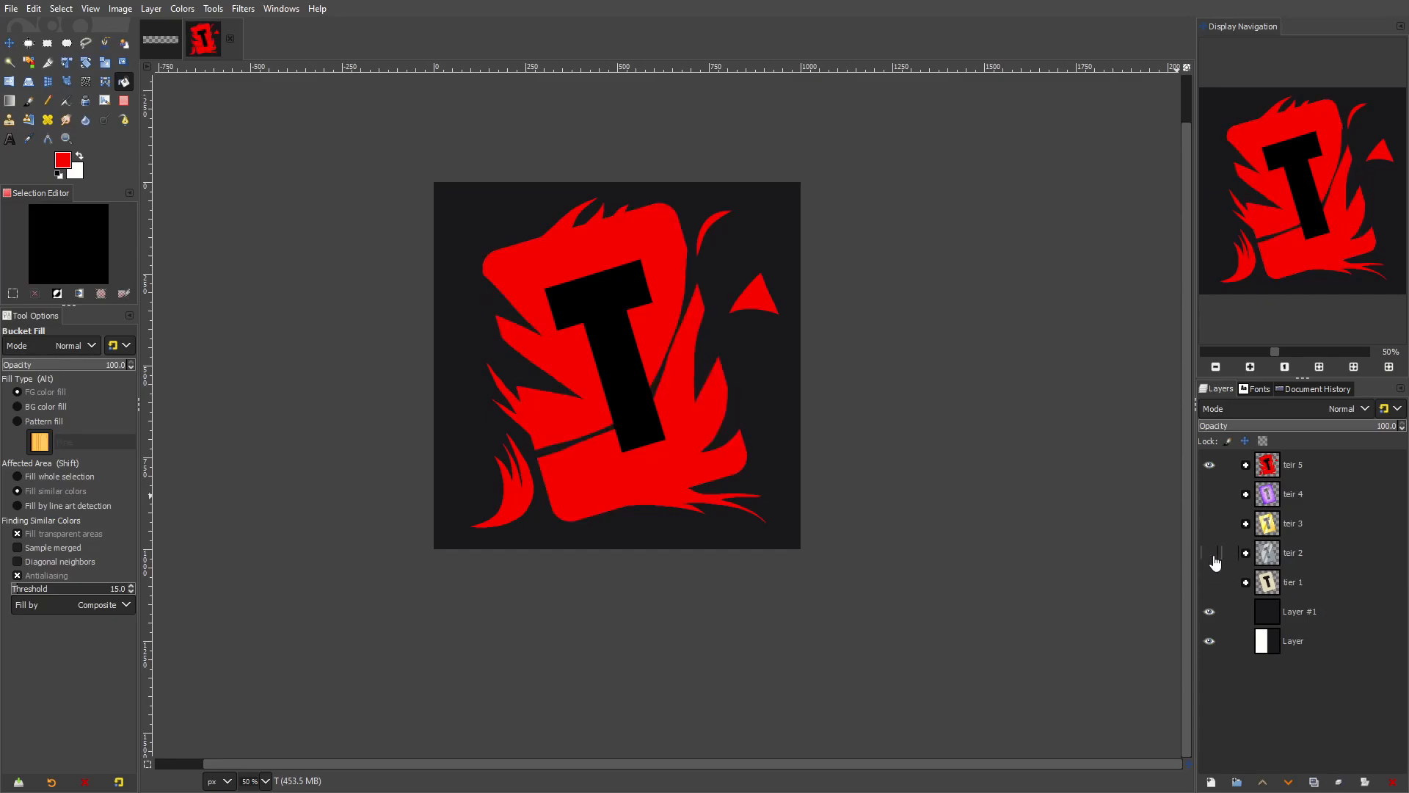